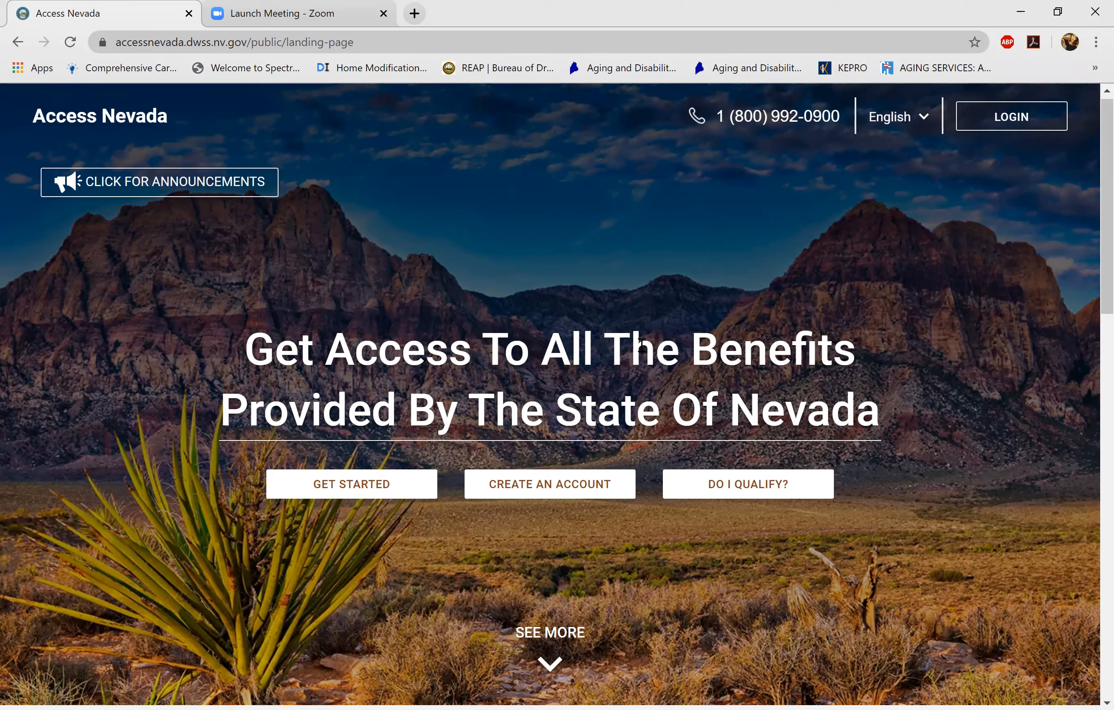
- Choose CREATE AN ACCOUNT on the Access Nevada landing page
click(558, 496)
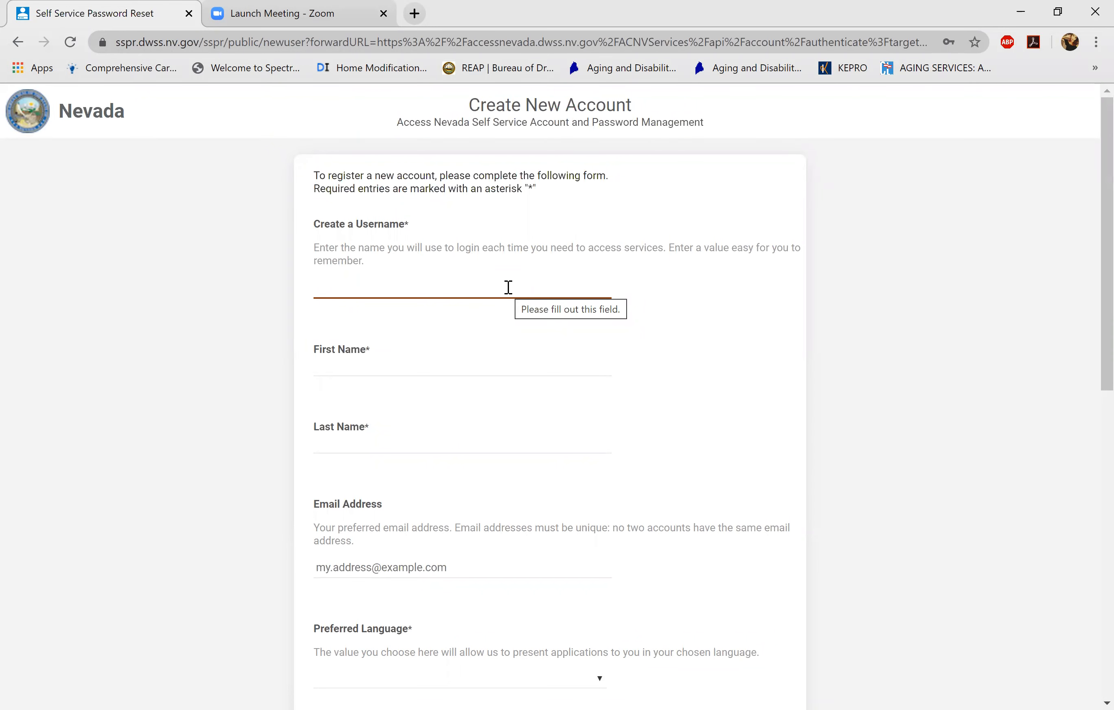
- Enter the new username and the applicant's first and last name
click(508, 287)
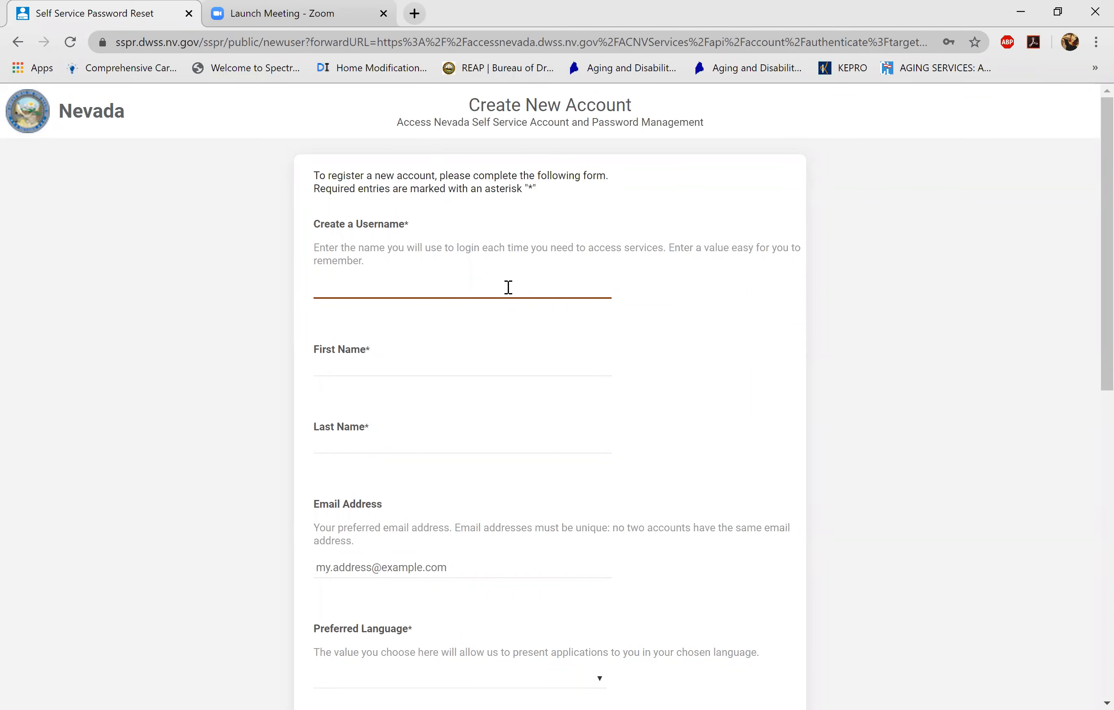
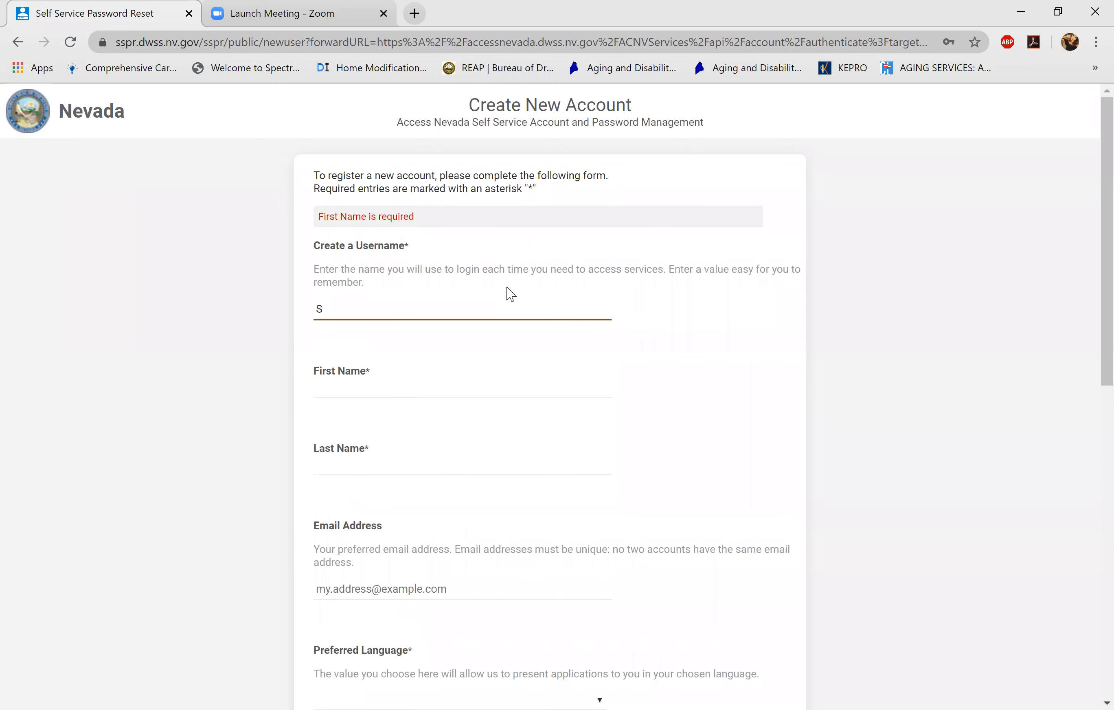
click(408, 385)
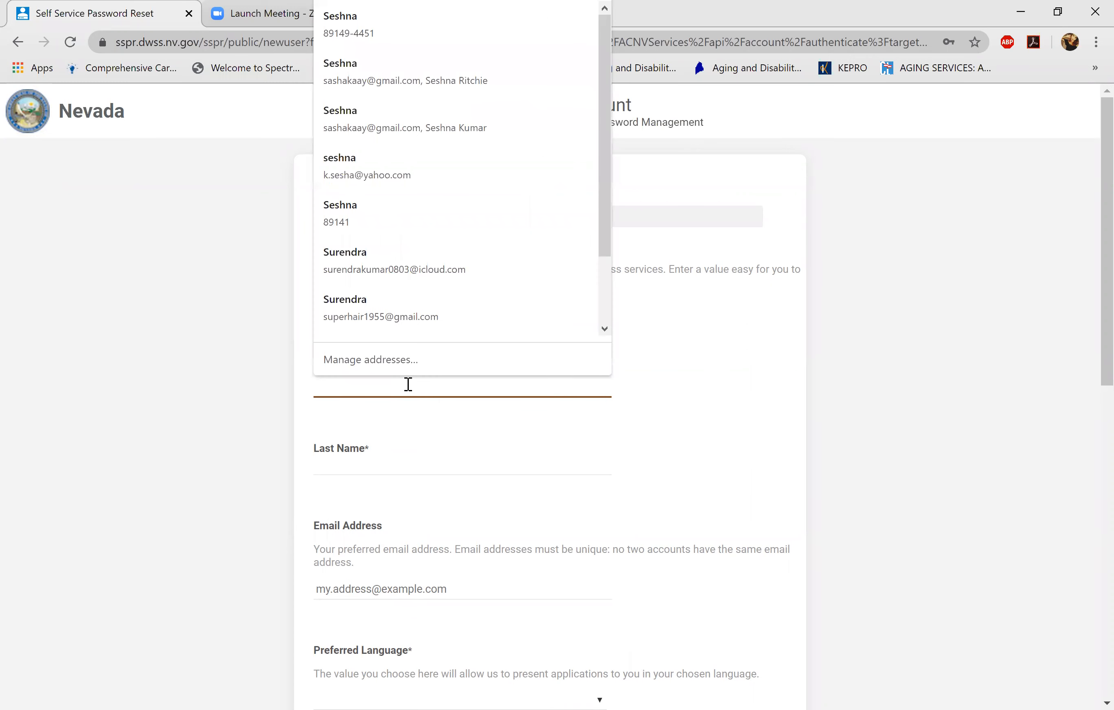
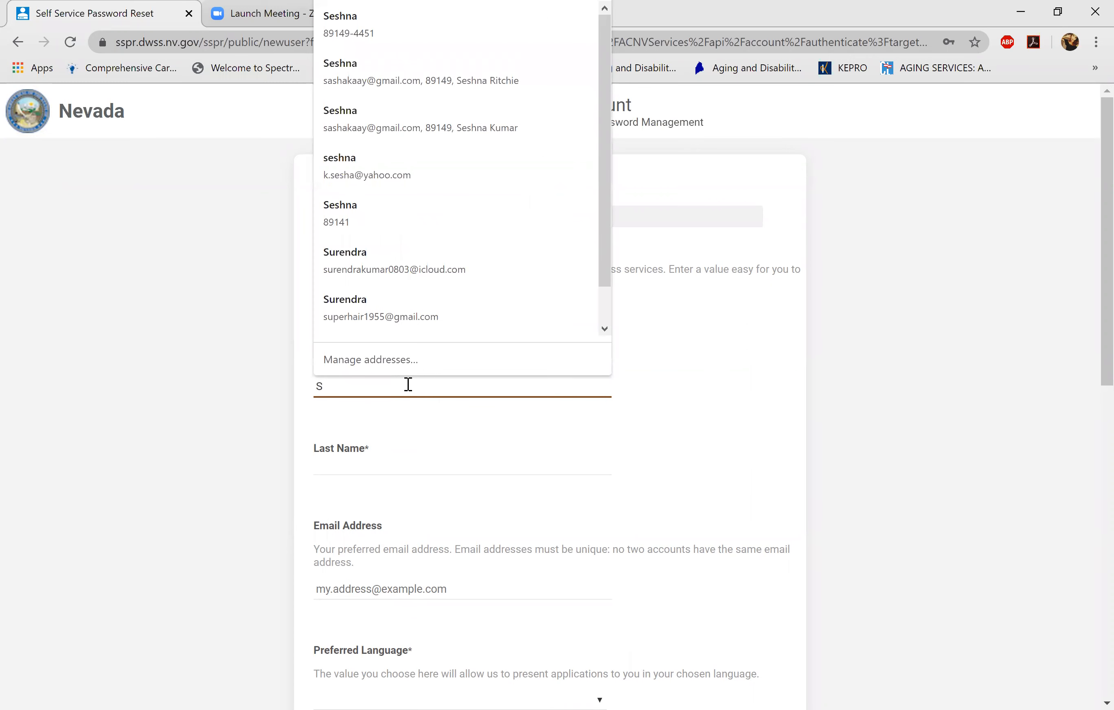
key(Tab)
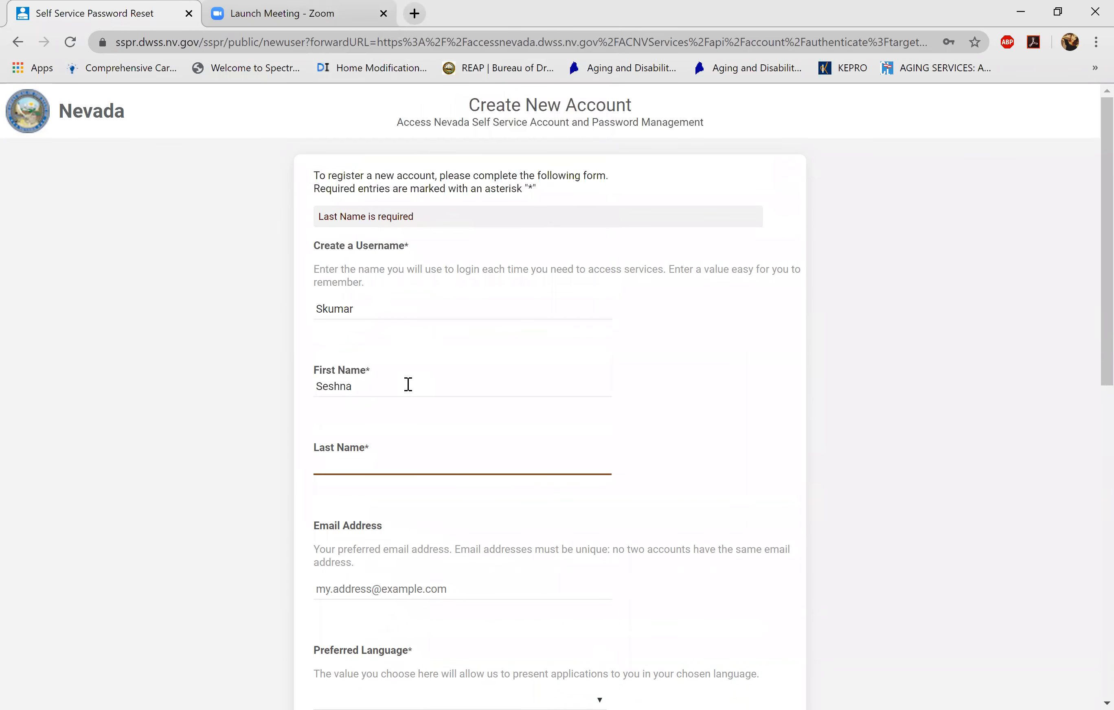
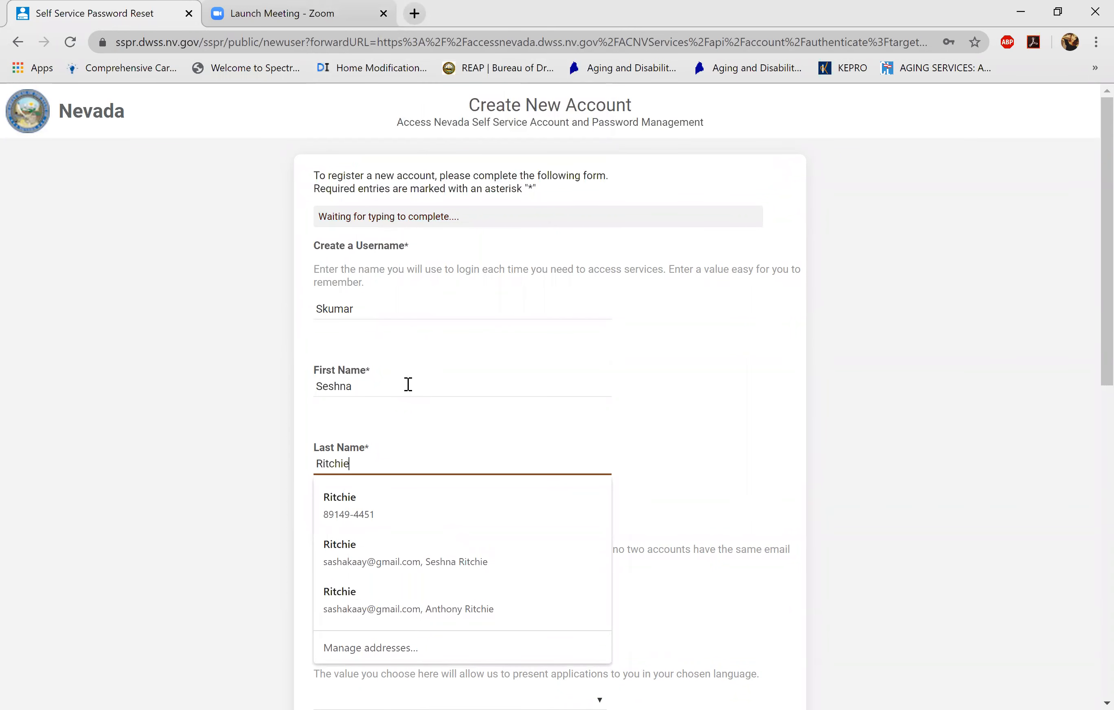
click(803, 468)
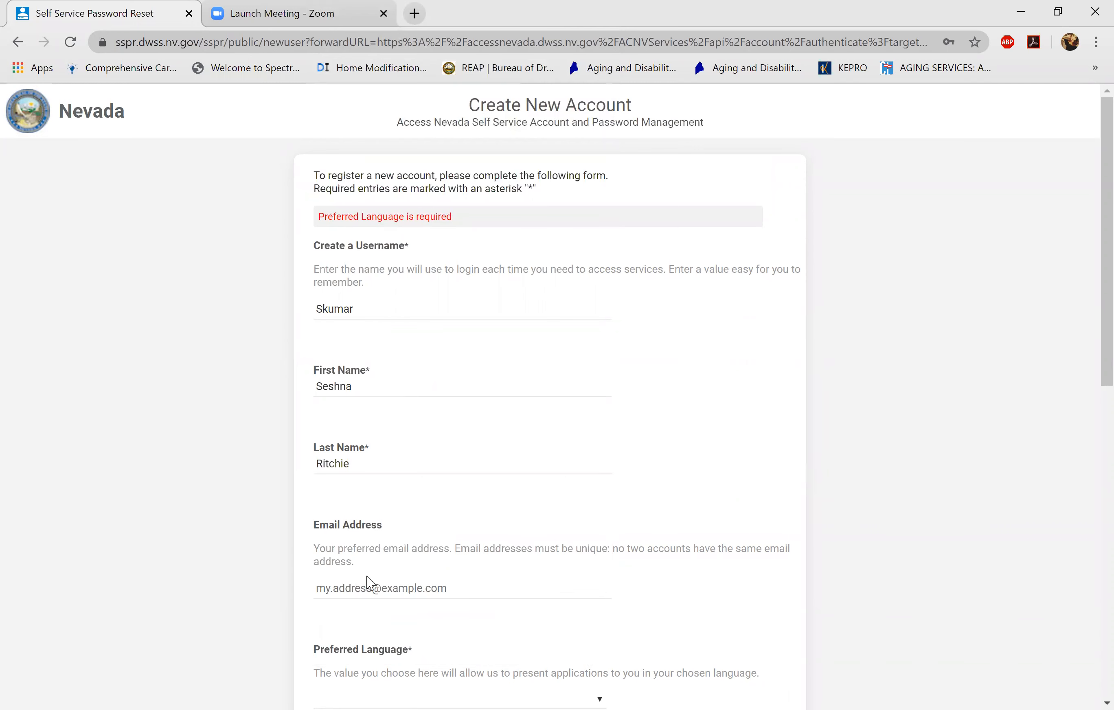
- Fill in the applicant's e-mail address
click(367, 588)
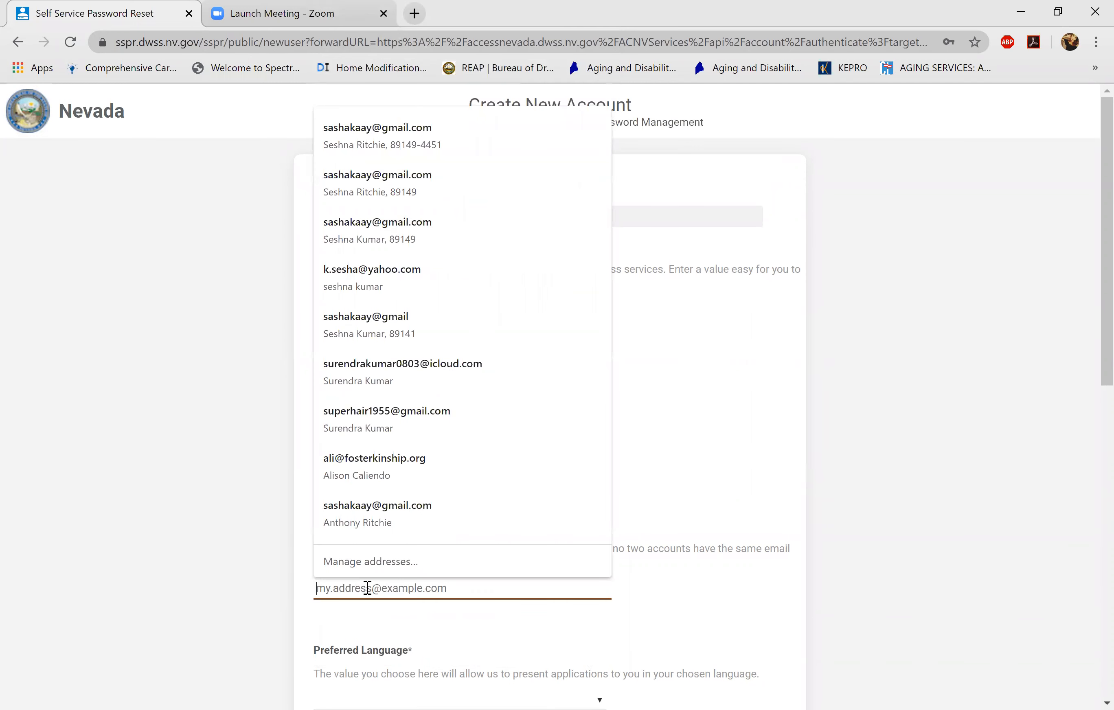
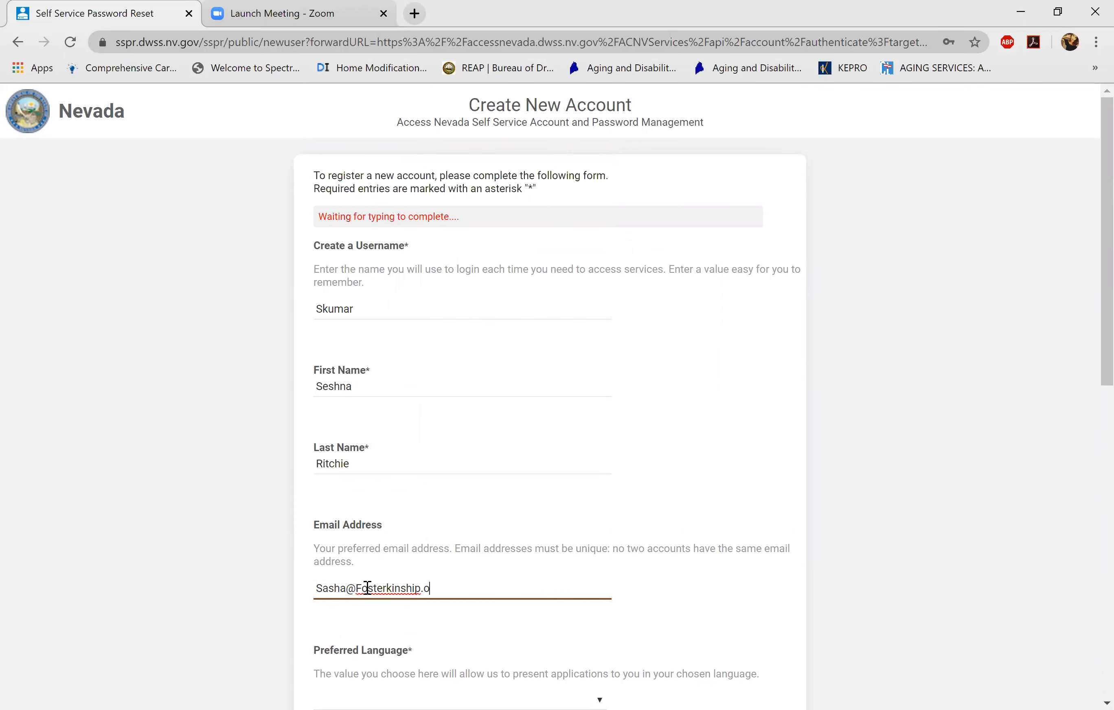
click(252, 582)
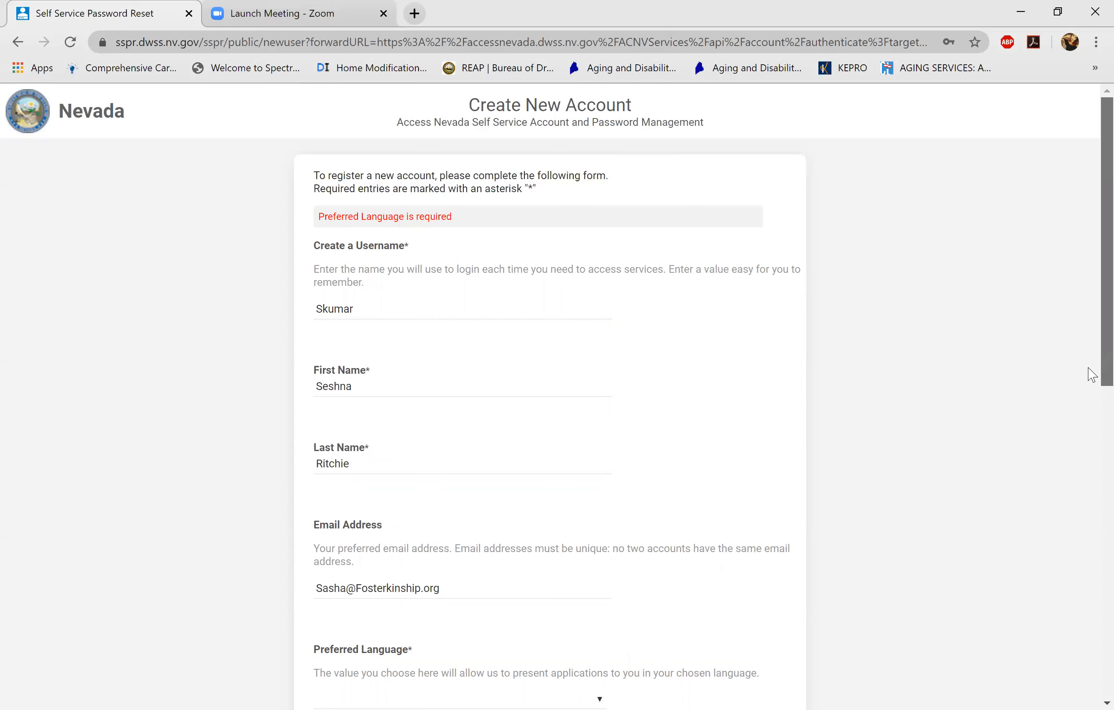
- Choose English as the preferred language, then enter the applicant's birth date and ZIP code
scroll(1091, 374, down, 5)
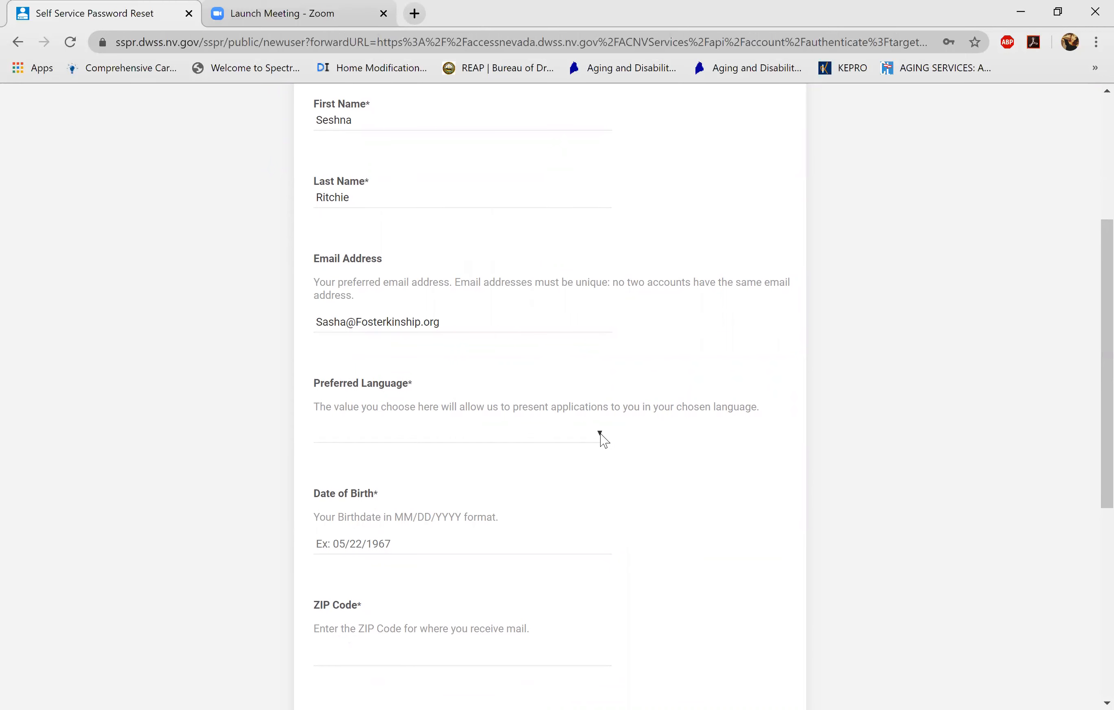
click(600, 437)
click(561, 482)
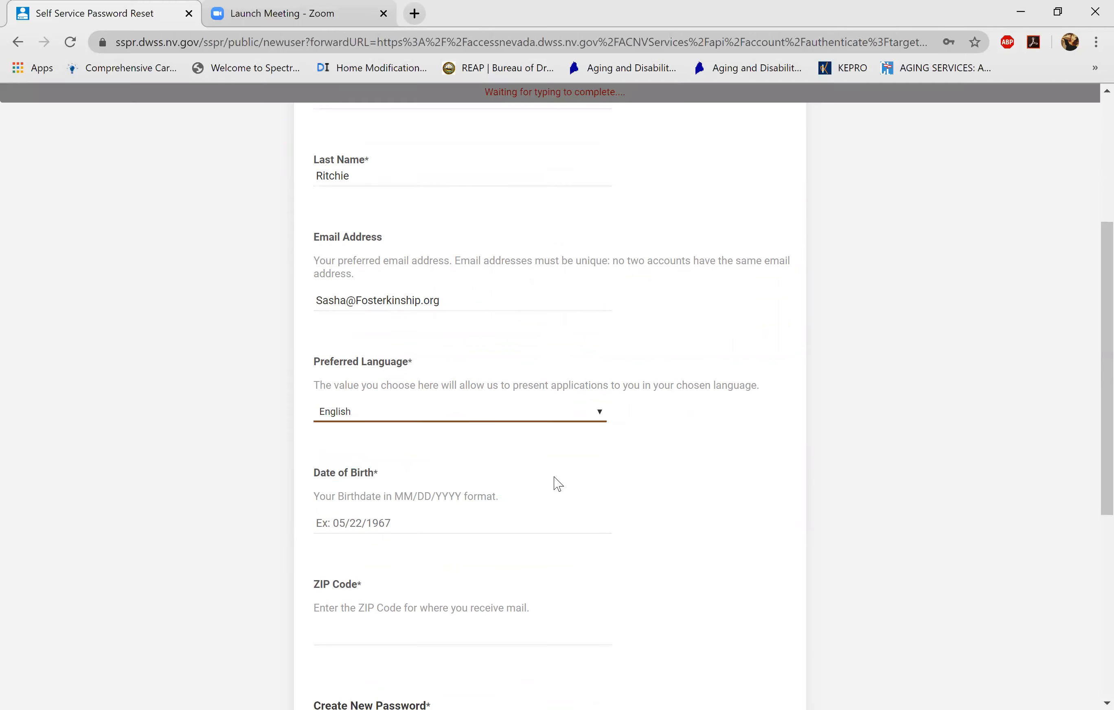
click(431, 529)
text(0)
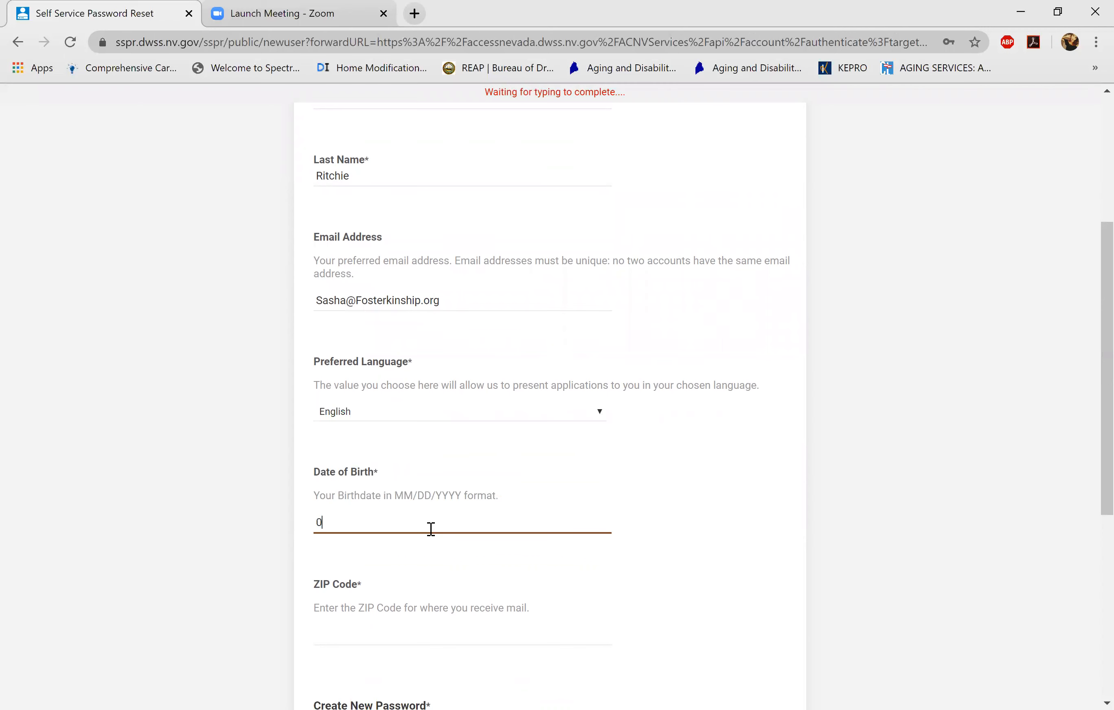
text(2/21/1992)
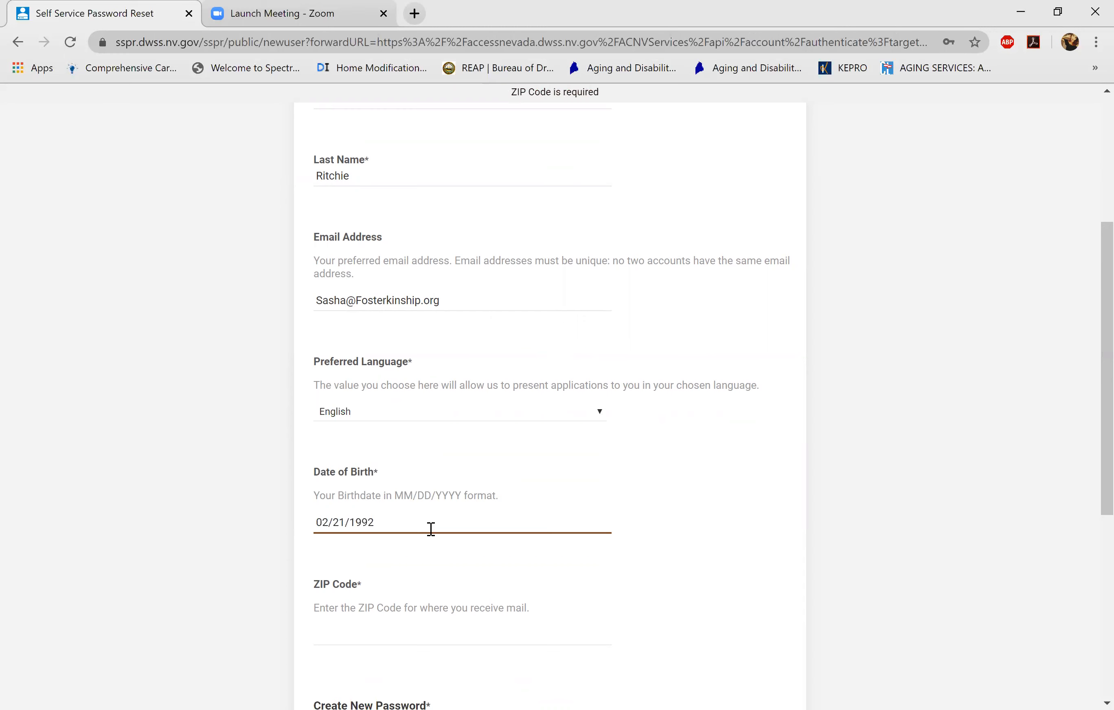
click(429, 628)
text(89032)
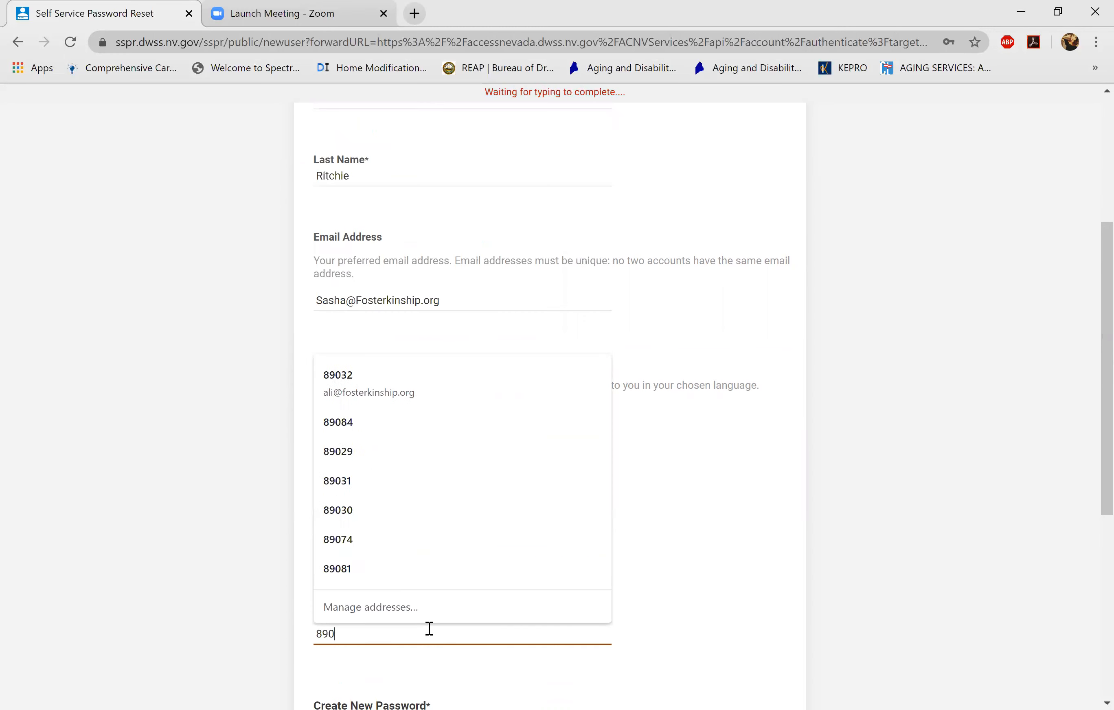
click(705, 599)
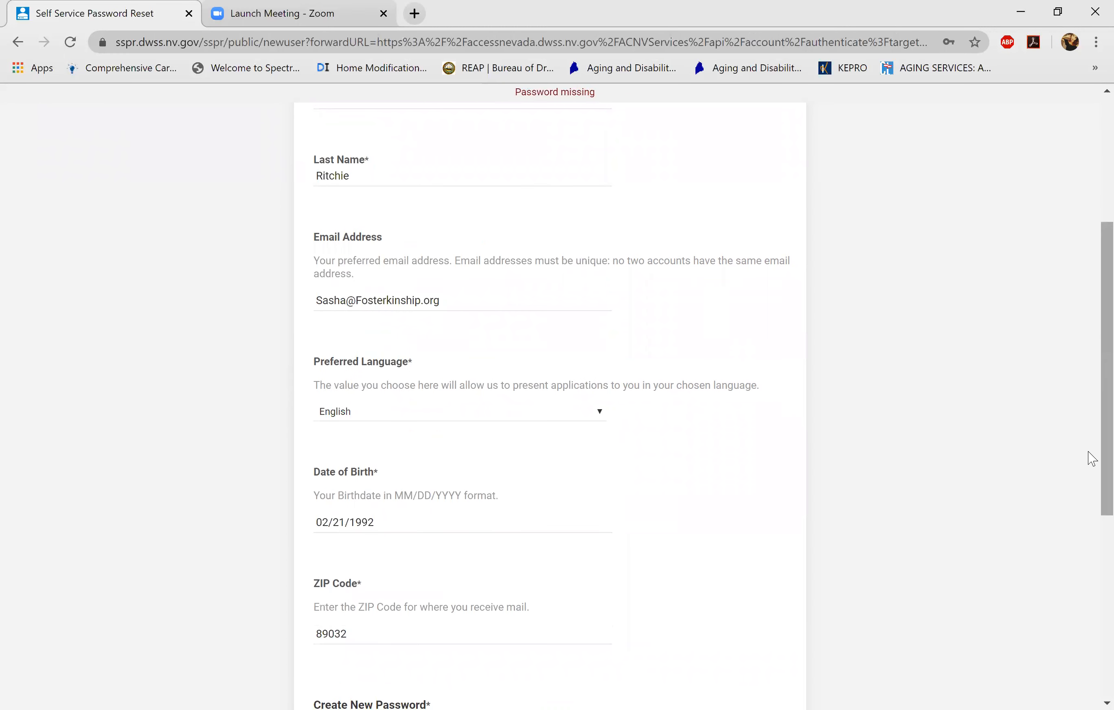
- Enter and confirm a strong account password, then tick the I'm not a robot check
drag(1101, 456, 1101, 560)
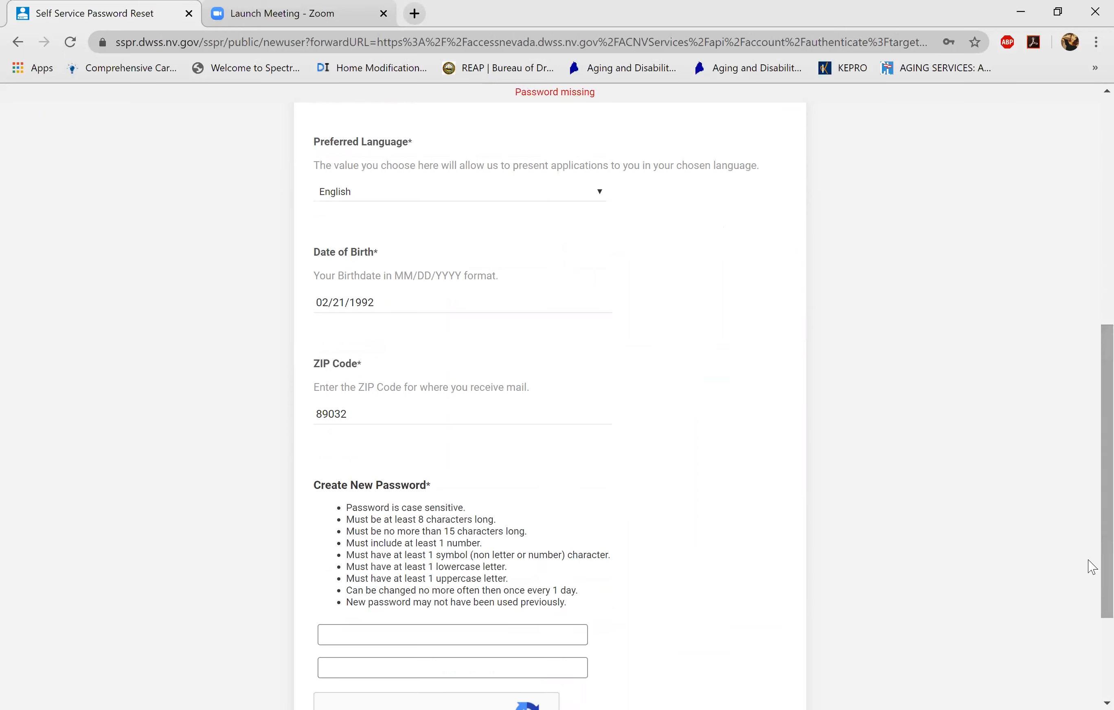
click(506, 635)
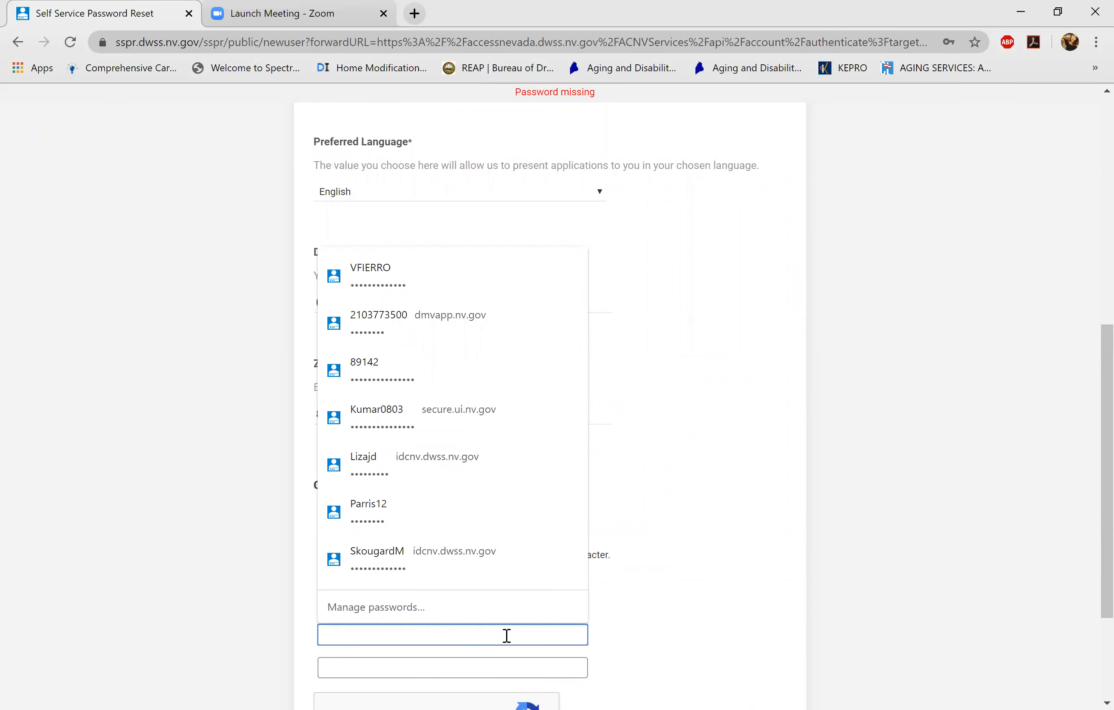
text(P)
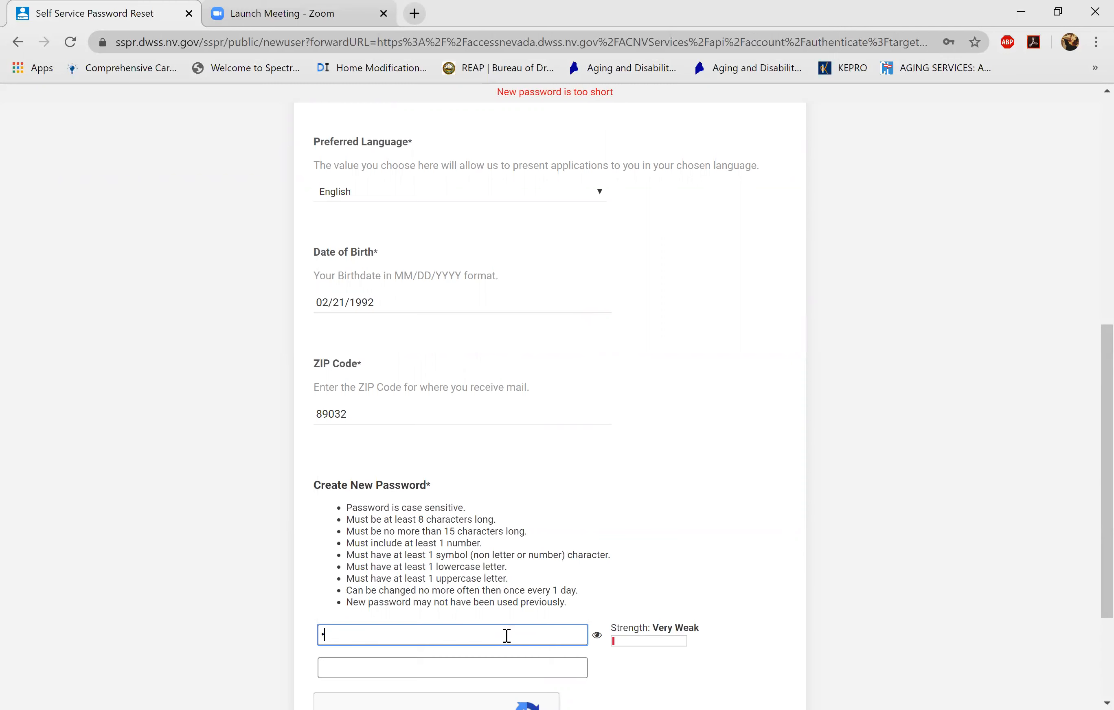
text(•••••••••)
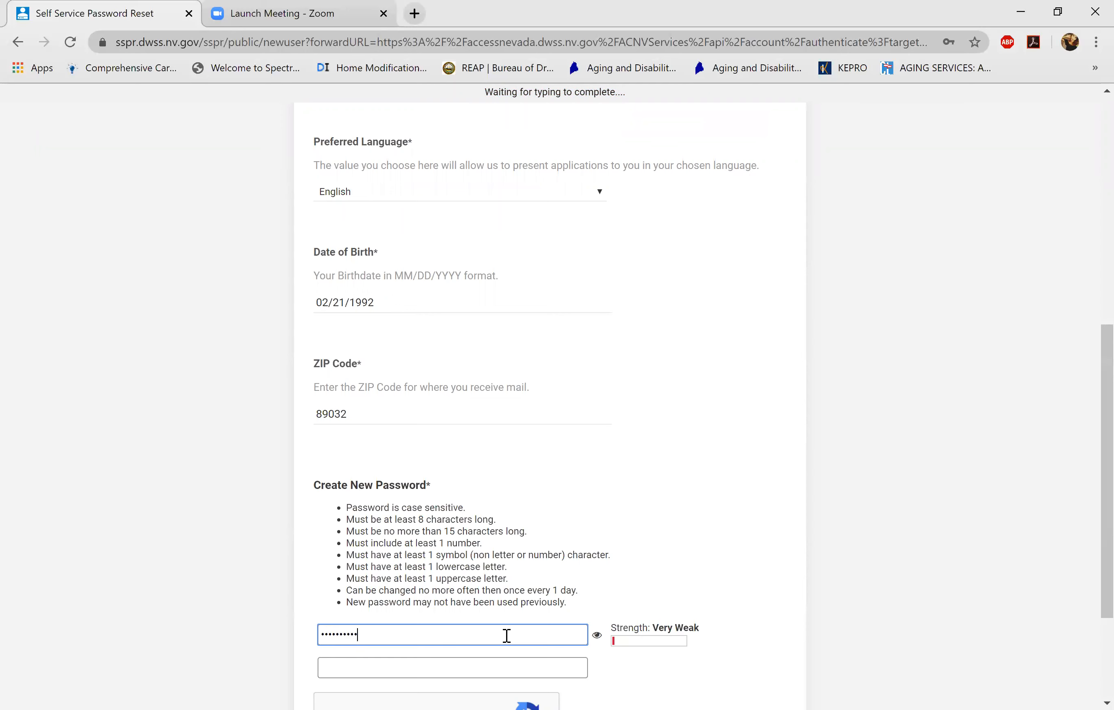
text(•)
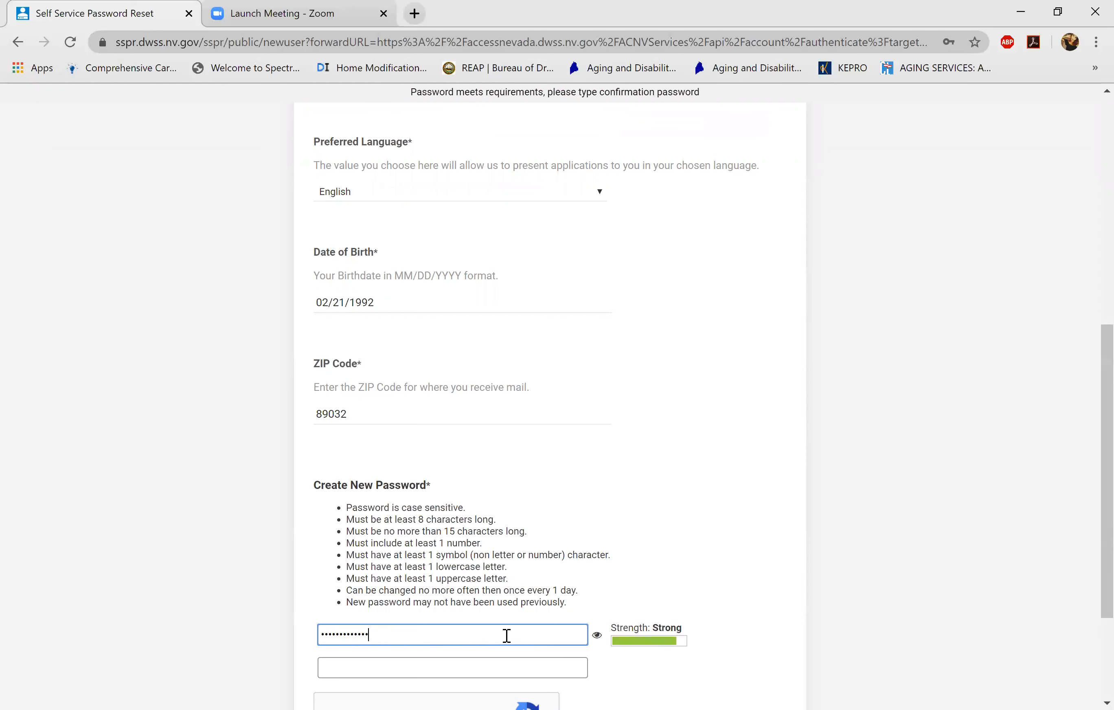
click(501, 676)
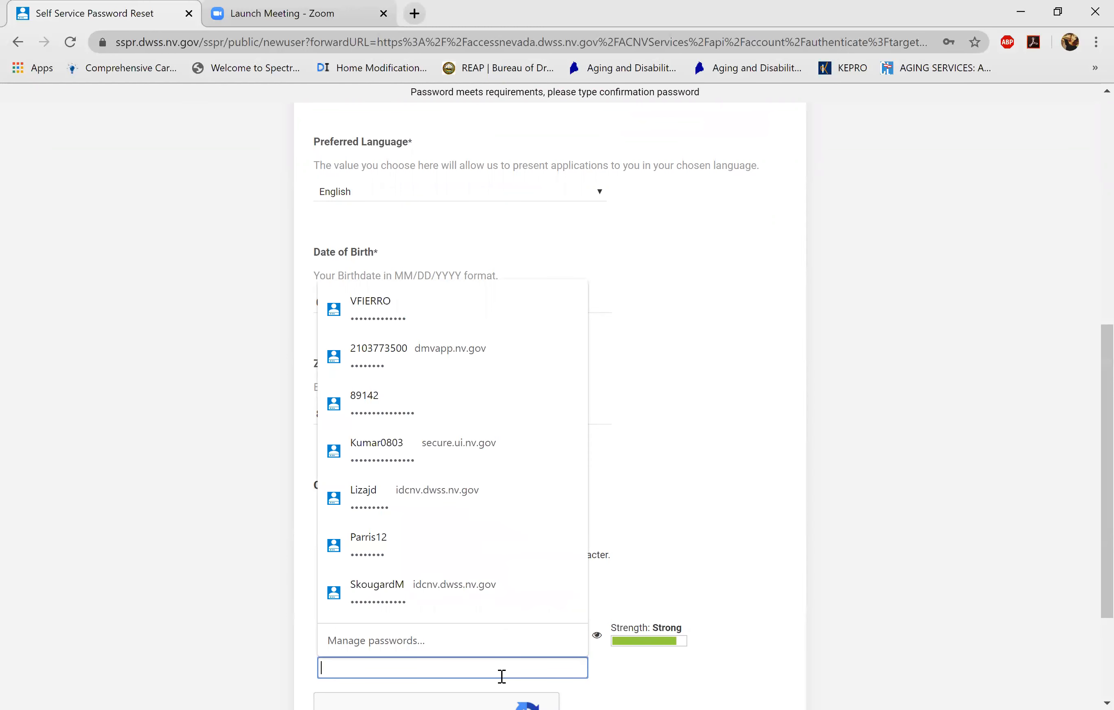
text(••••••••••••)
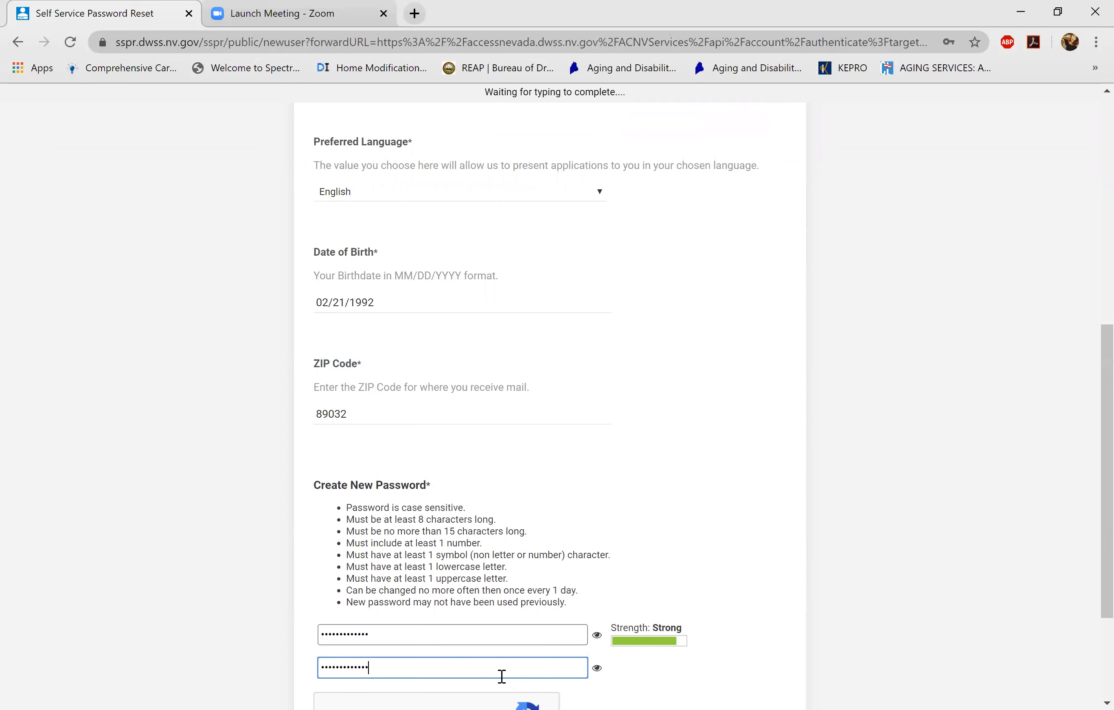
scroll(1088, 655, down, 3)
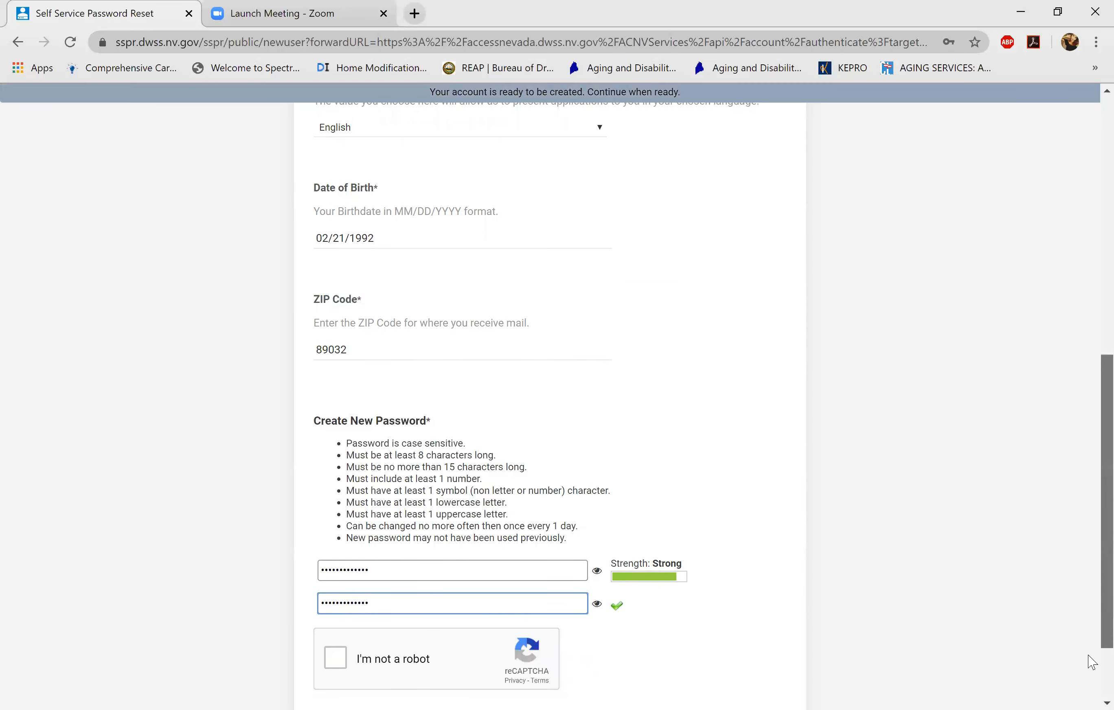
click(335, 555)
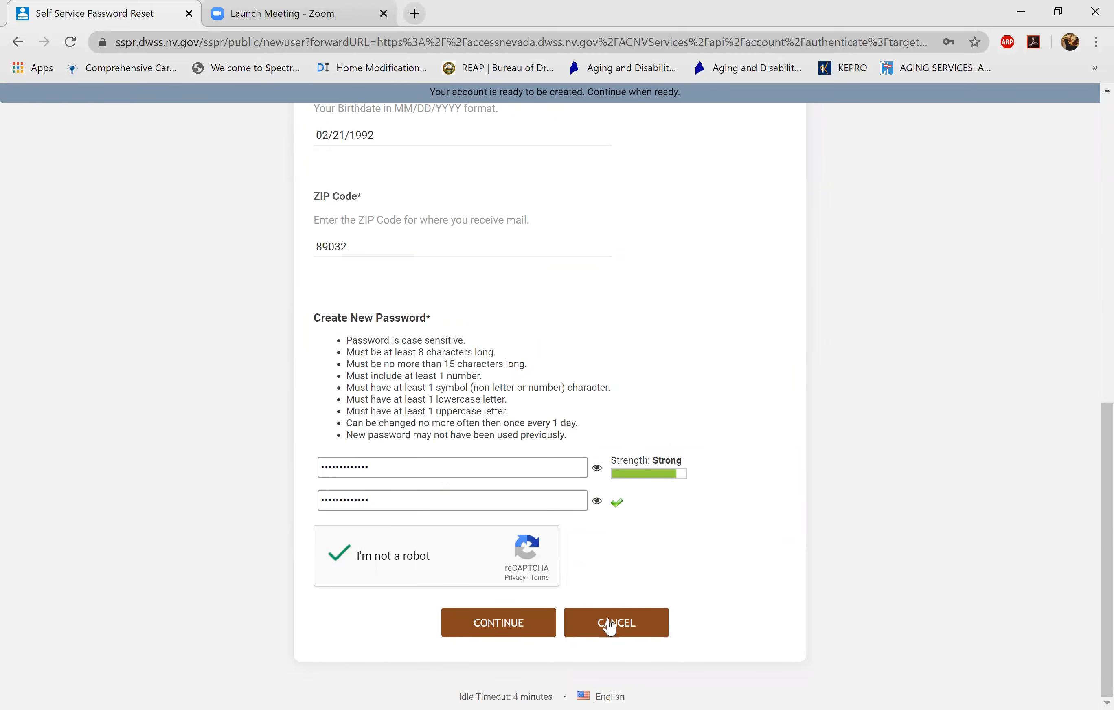
- Submit the account details, accept the Terms of Use, and continue past the Success page
click(533, 622)
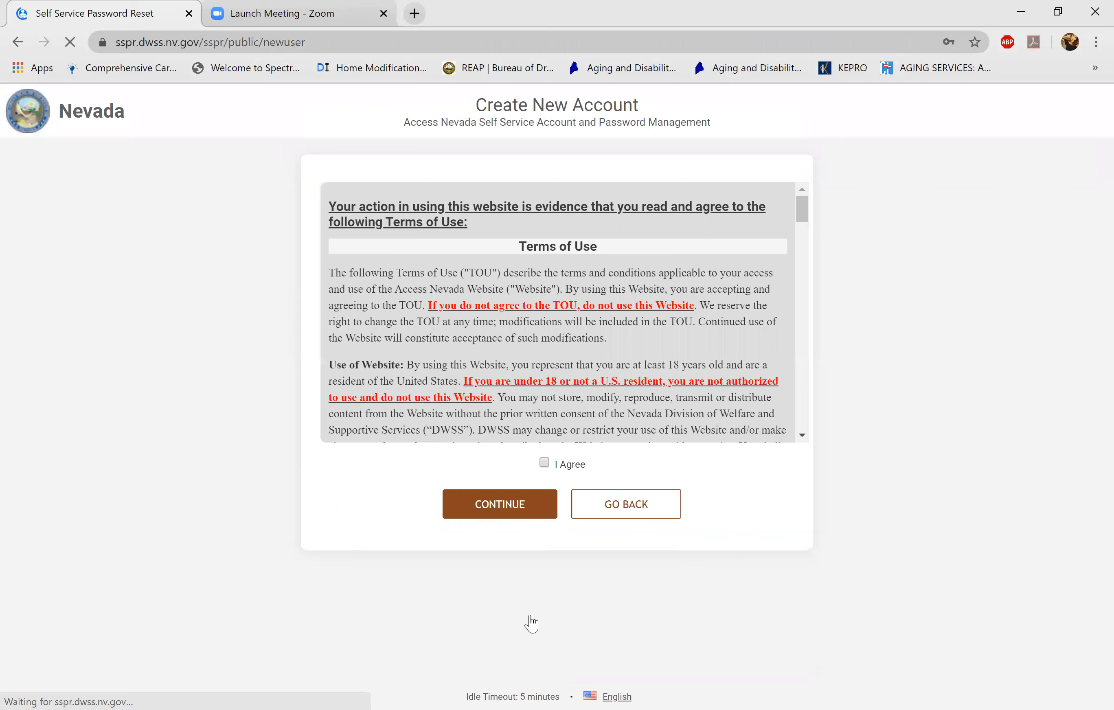
click(528, 513)
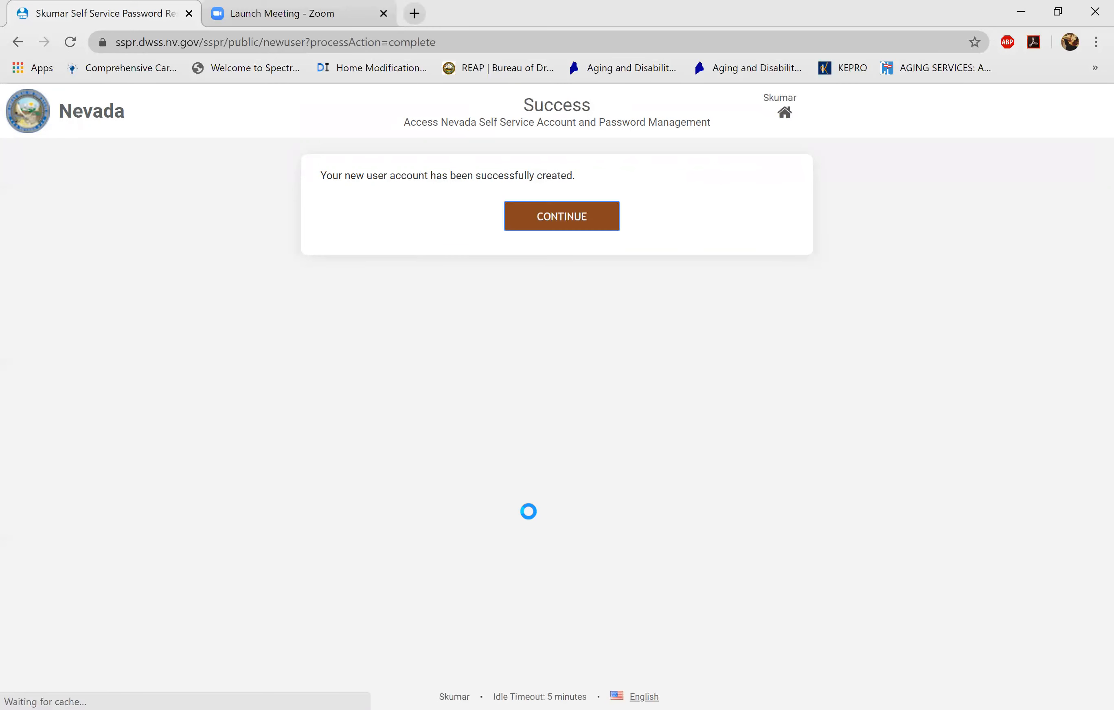
click(558, 222)
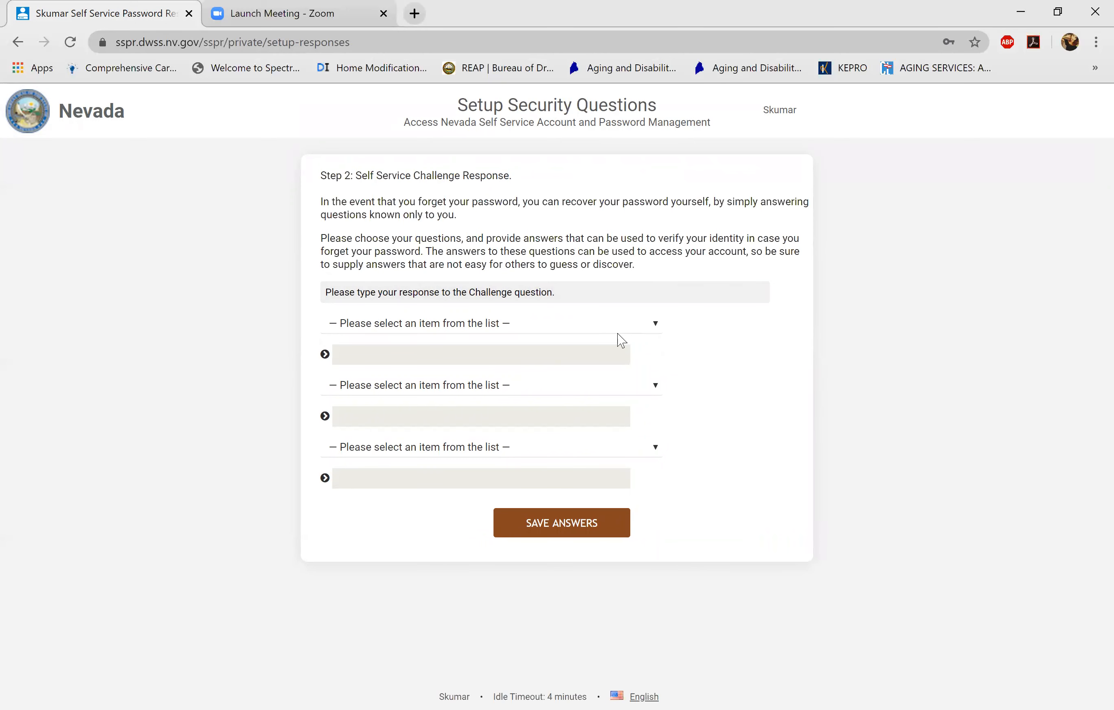
- Choose the street and birth city security questions and answer each
click(656, 327)
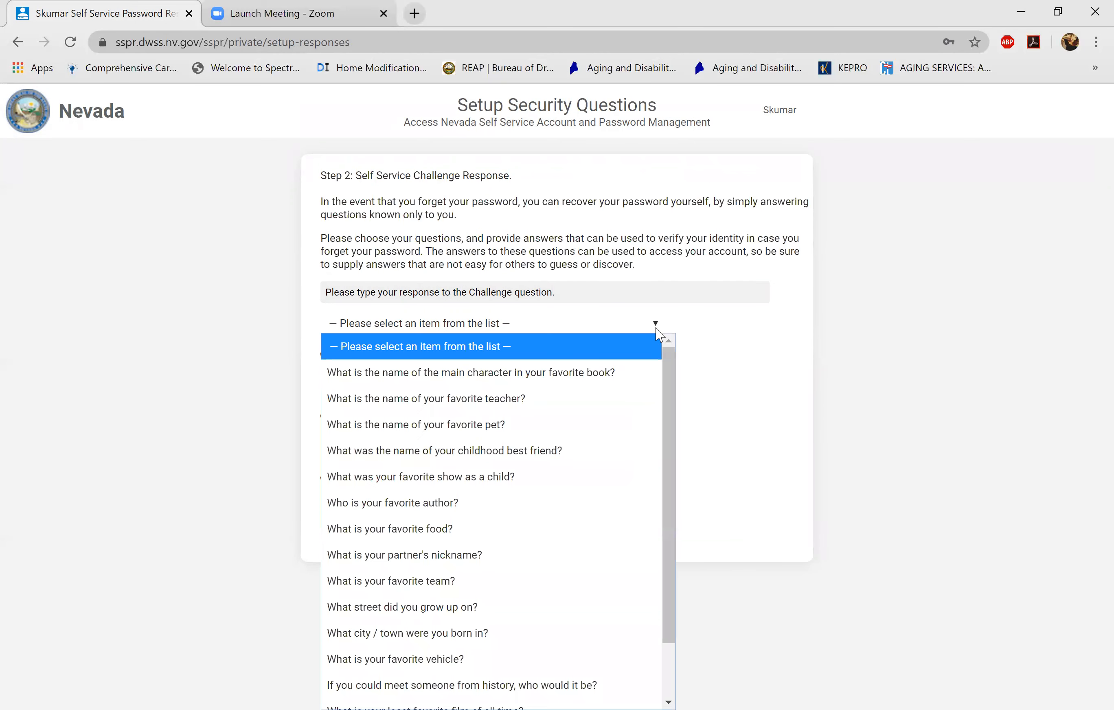
click(402, 606)
click(428, 358)
text(•••••)
click(438, 388)
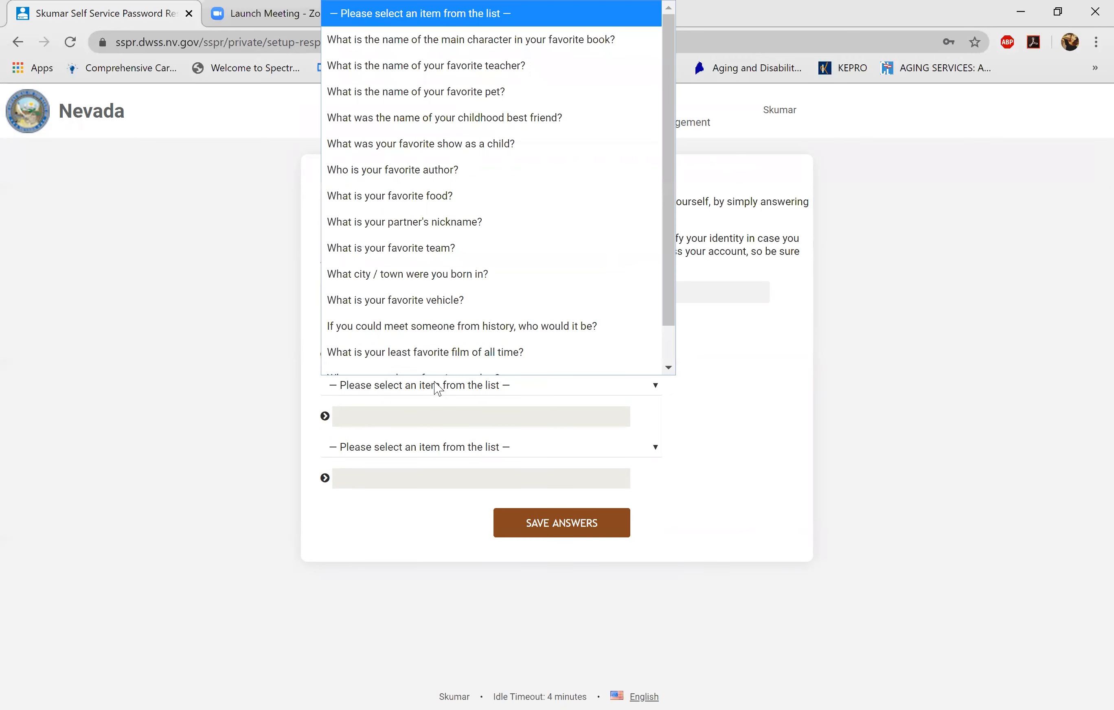
scroll(447, 327, down, 1)
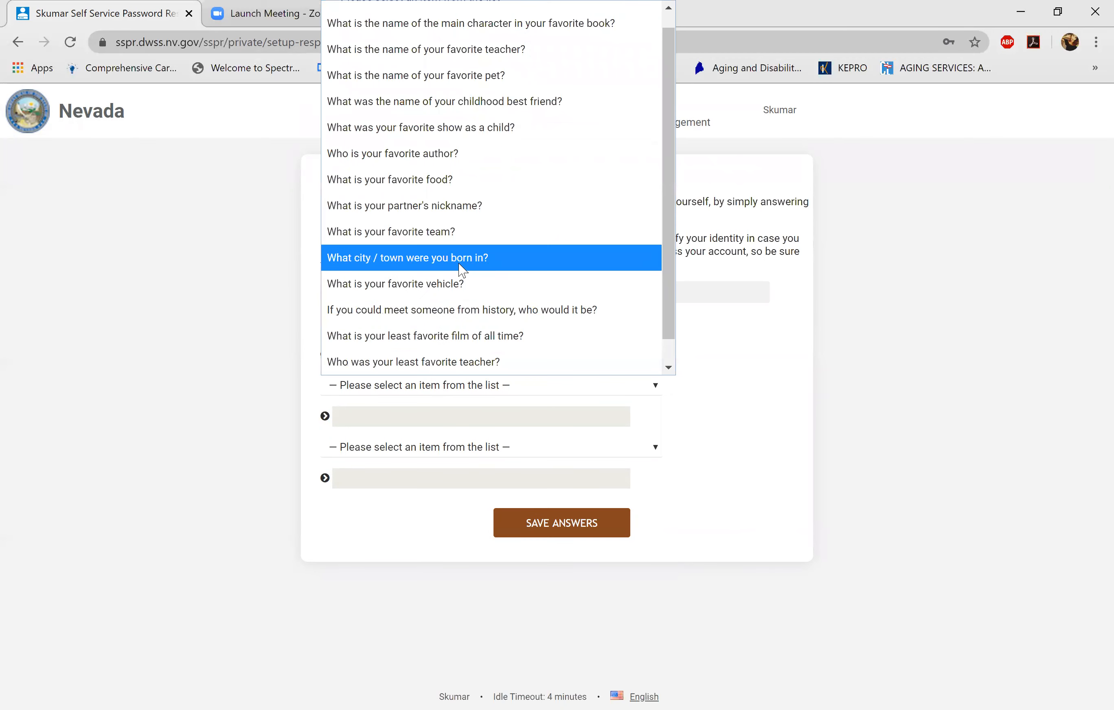
click(462, 270)
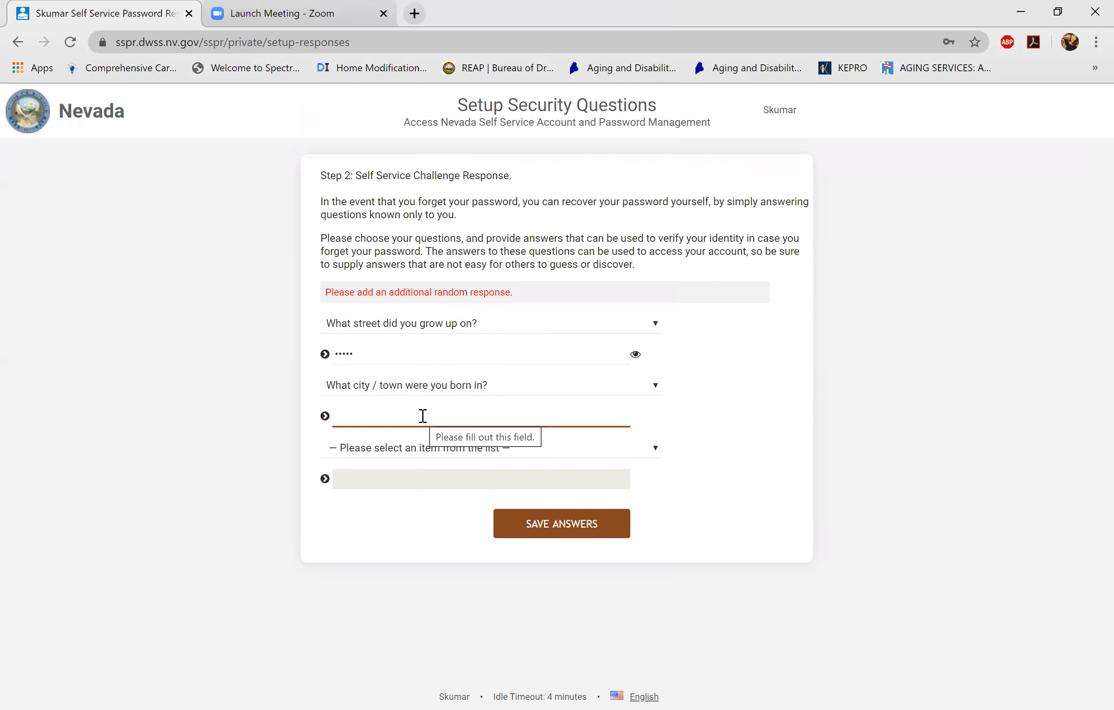
text(••••)
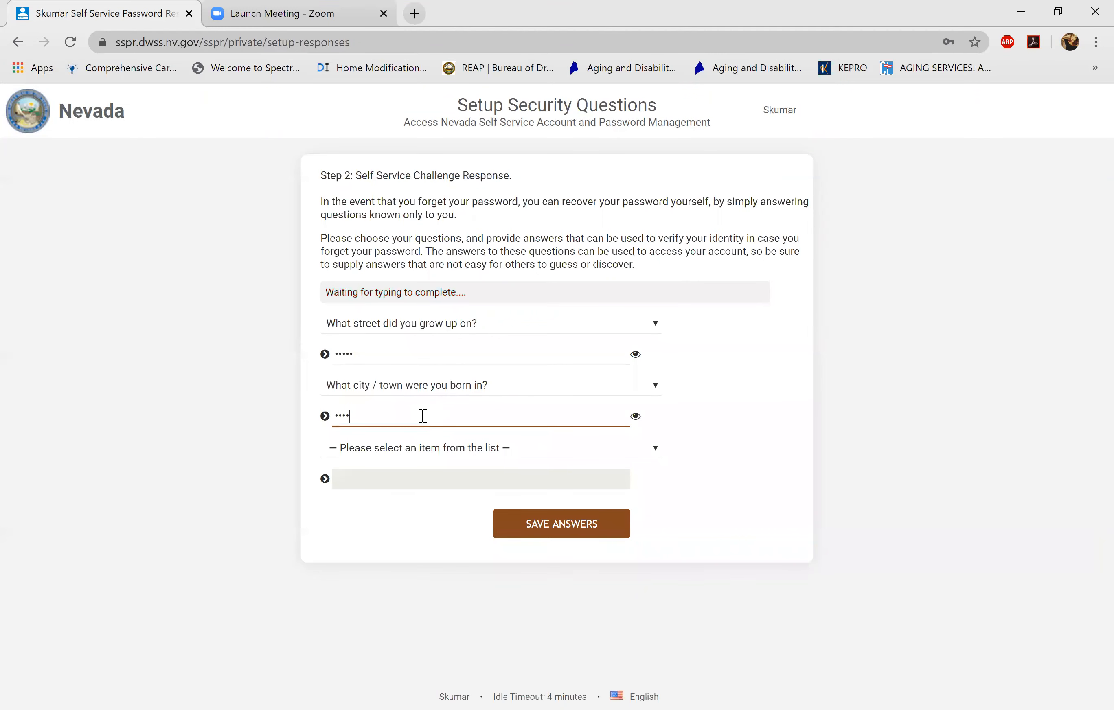
- Answer the favorite food question, check the answer's visibility, and save all three
click(430, 449)
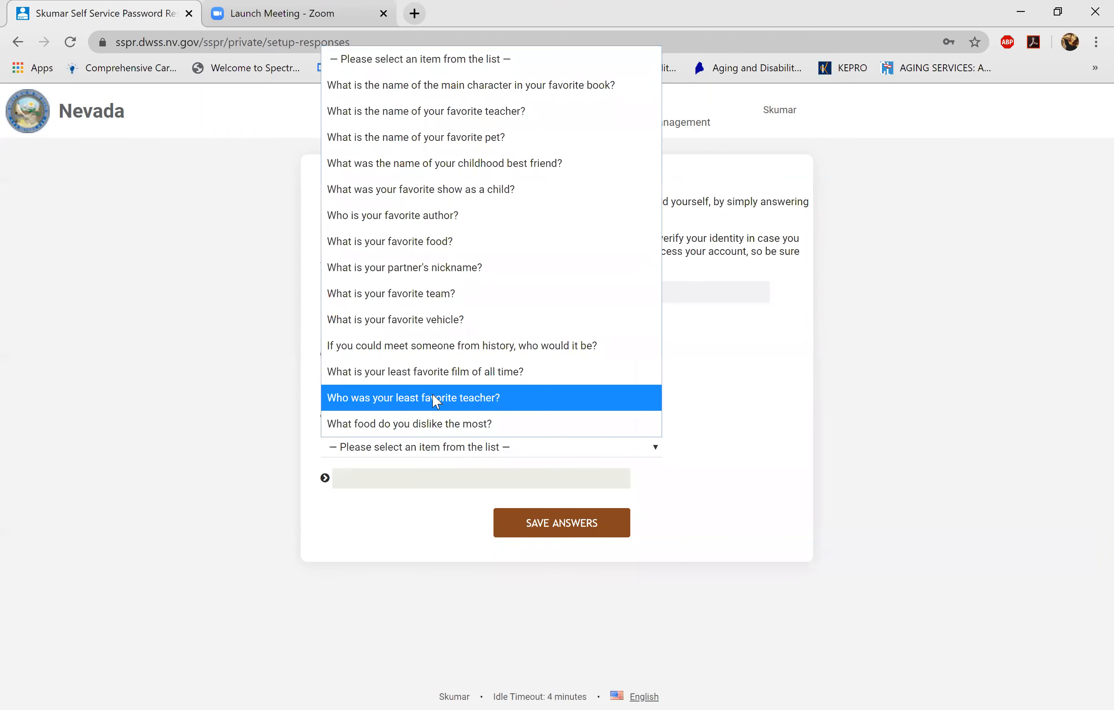
click(433, 236)
text(•••••)
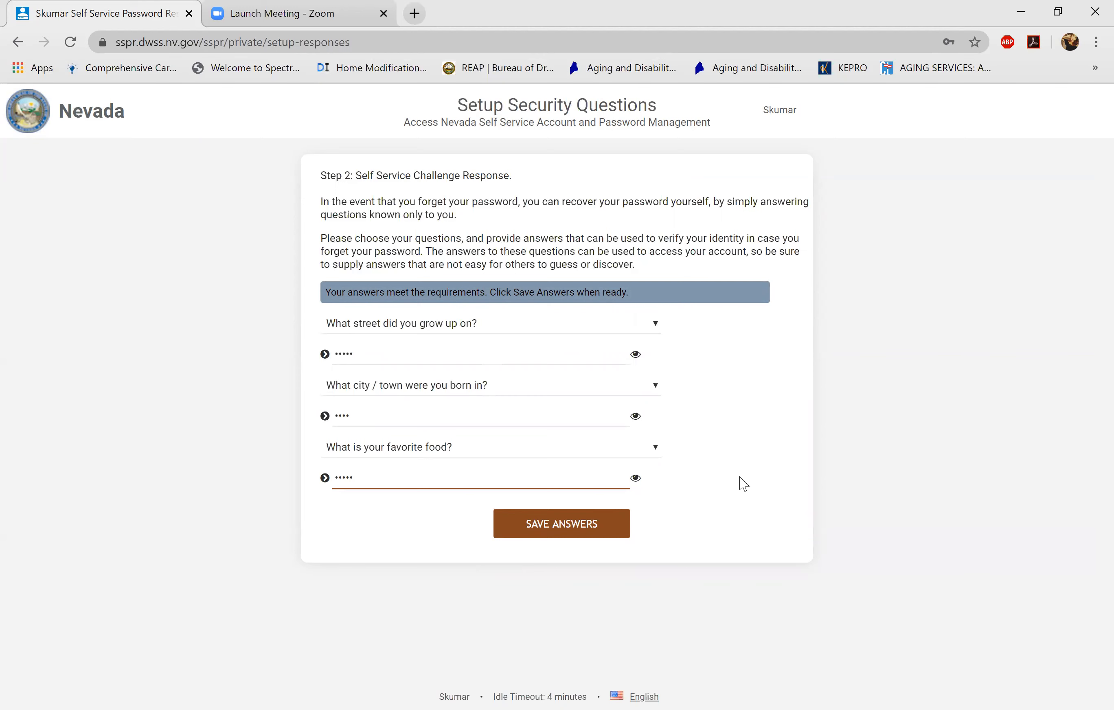
click(635, 481)
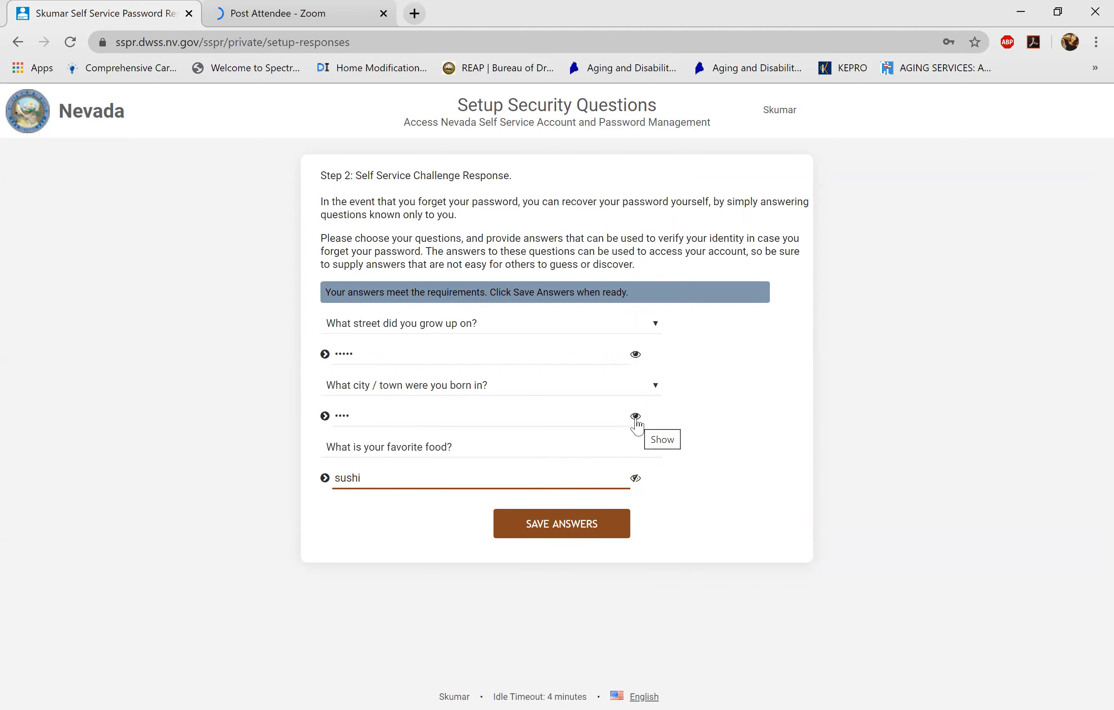
click(635, 478)
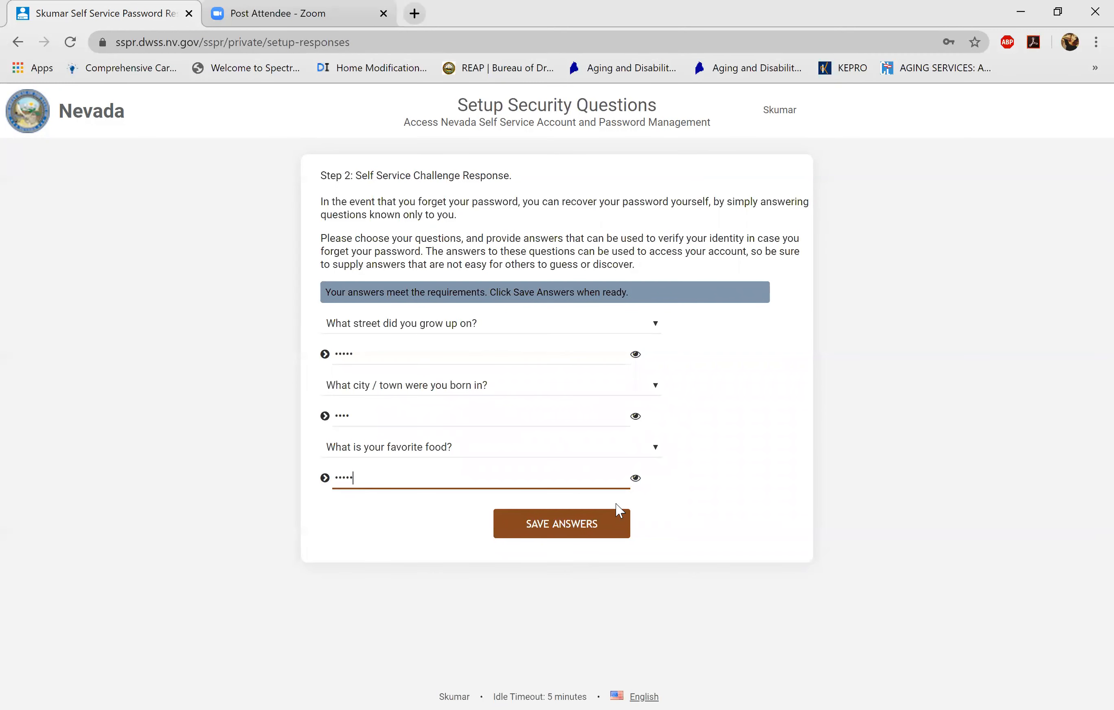
click(591, 533)
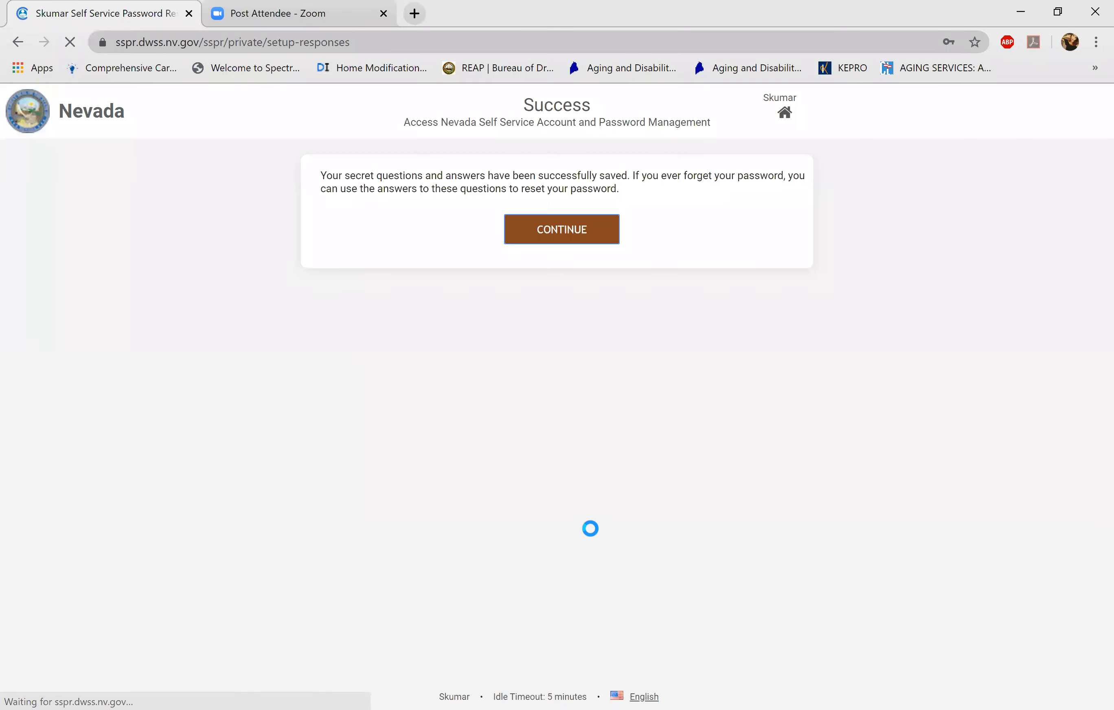
- Log in with the new username and password, declining the browser's save-password offer
click(585, 236)
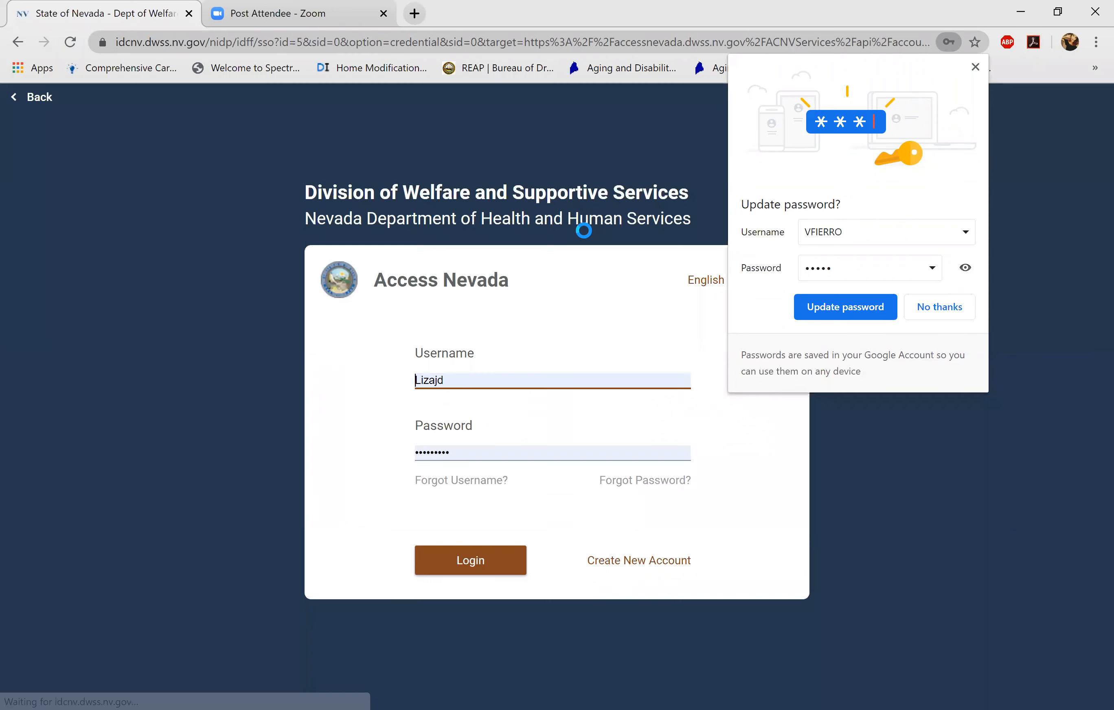
click(450, 380)
drag(450, 380, 368, 380)
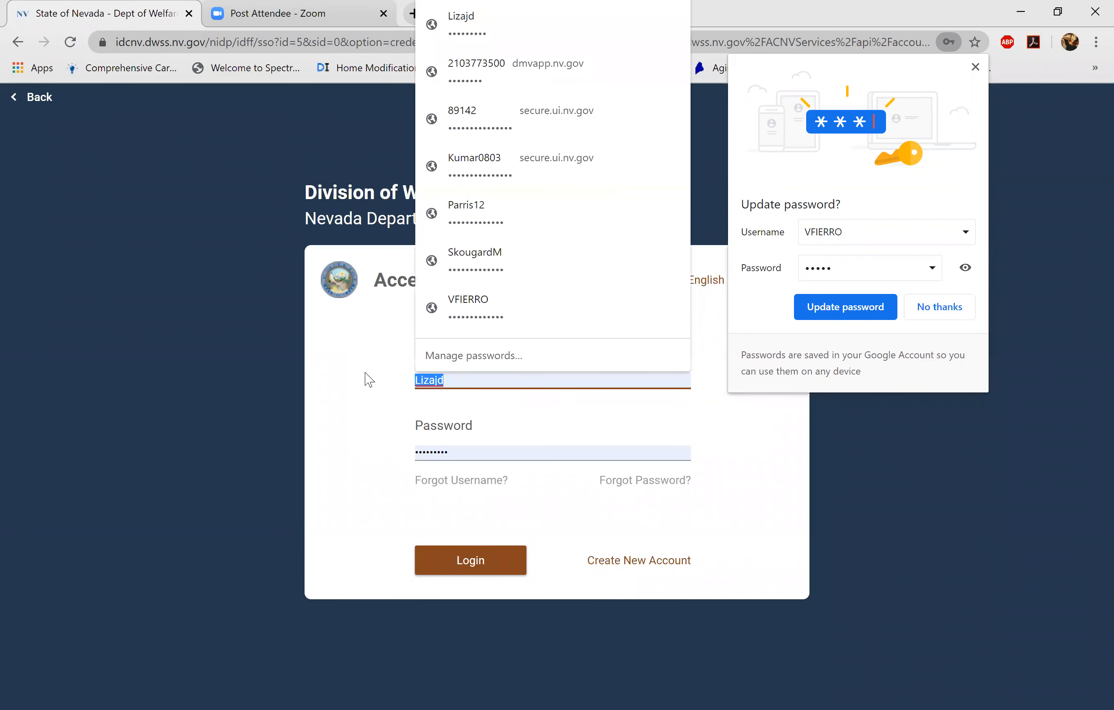
key(BackSpace)
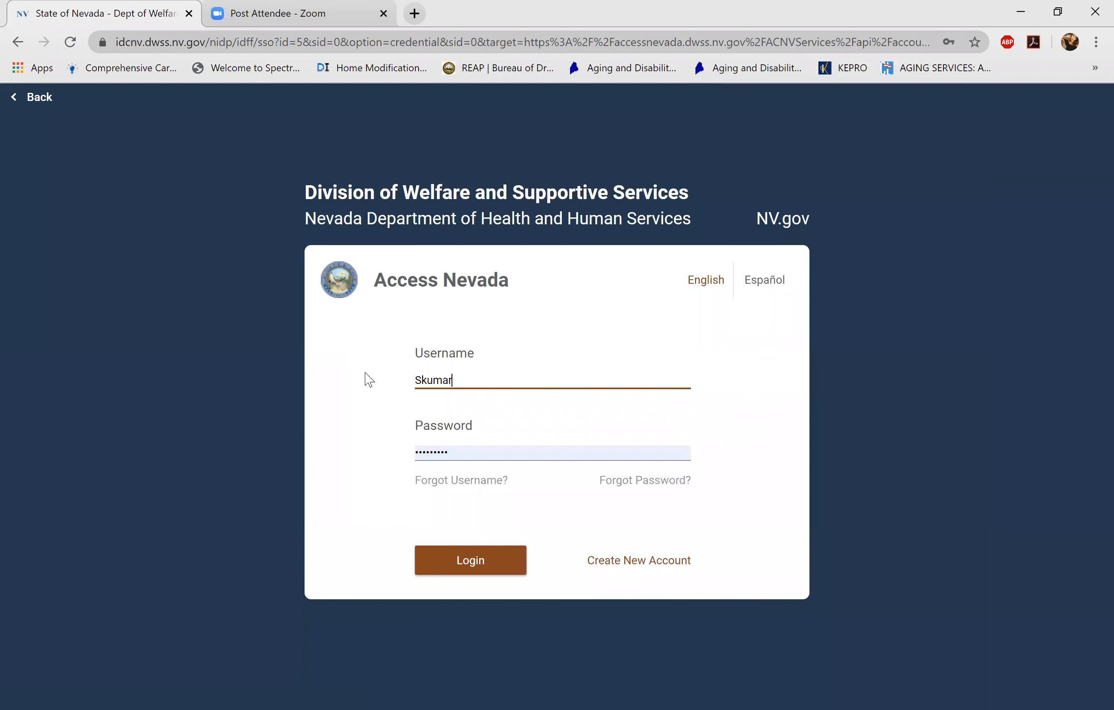
key(Tab)
text(•)
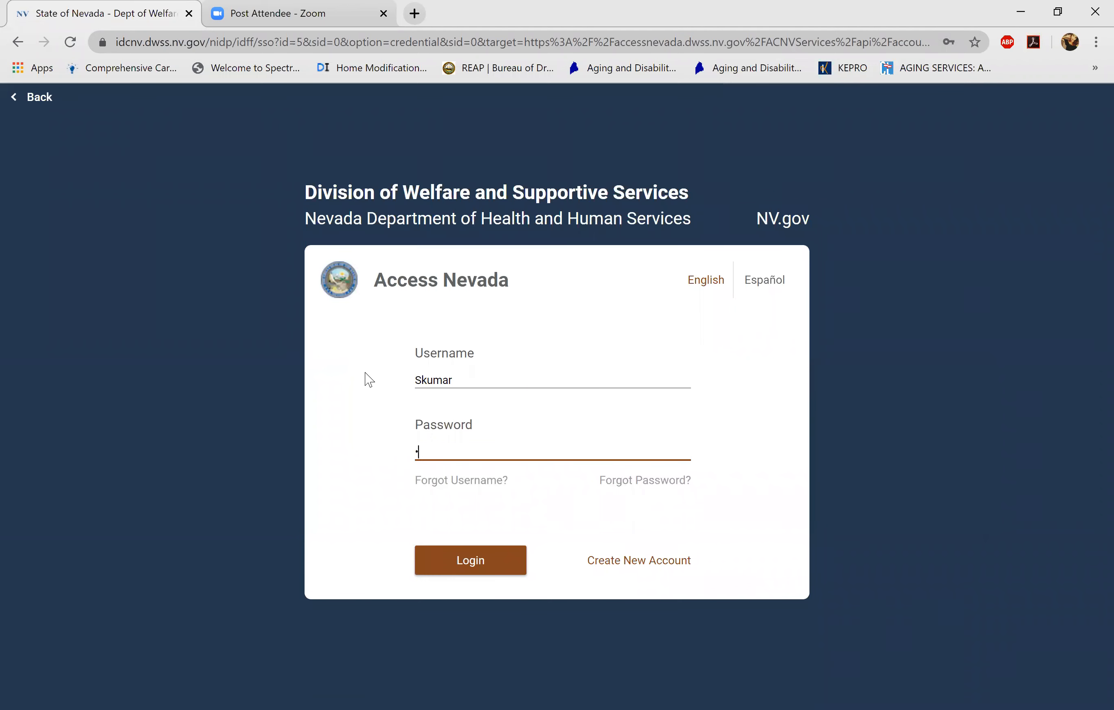
text(••••••)
click(472, 565)
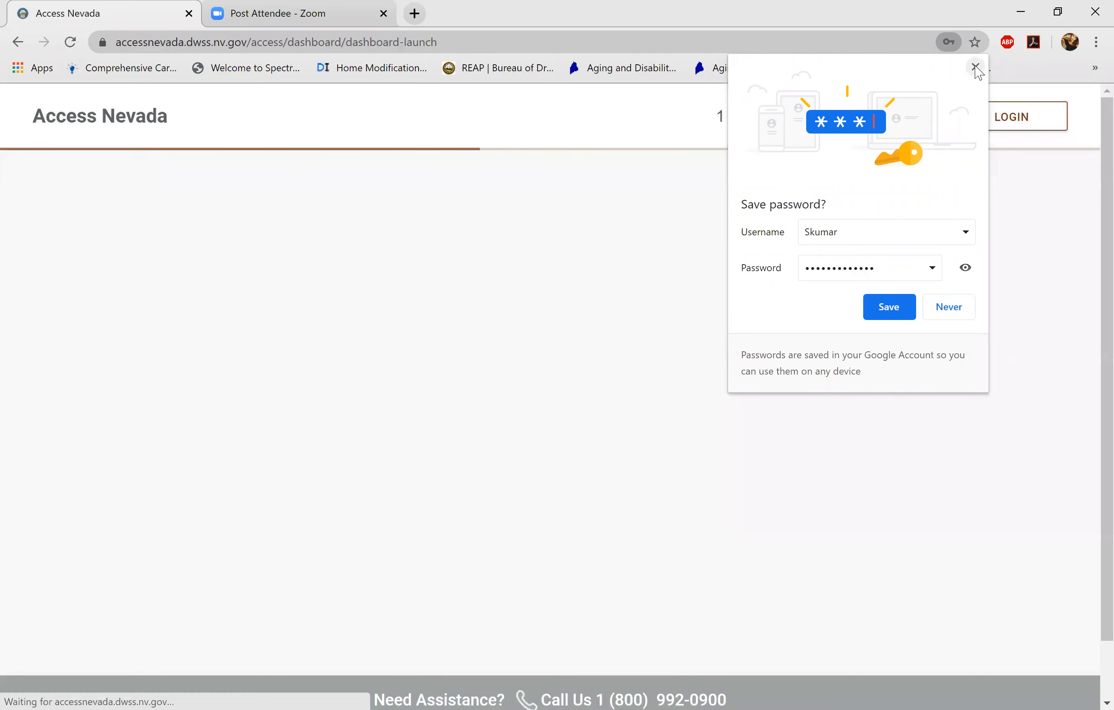
click(975, 67)
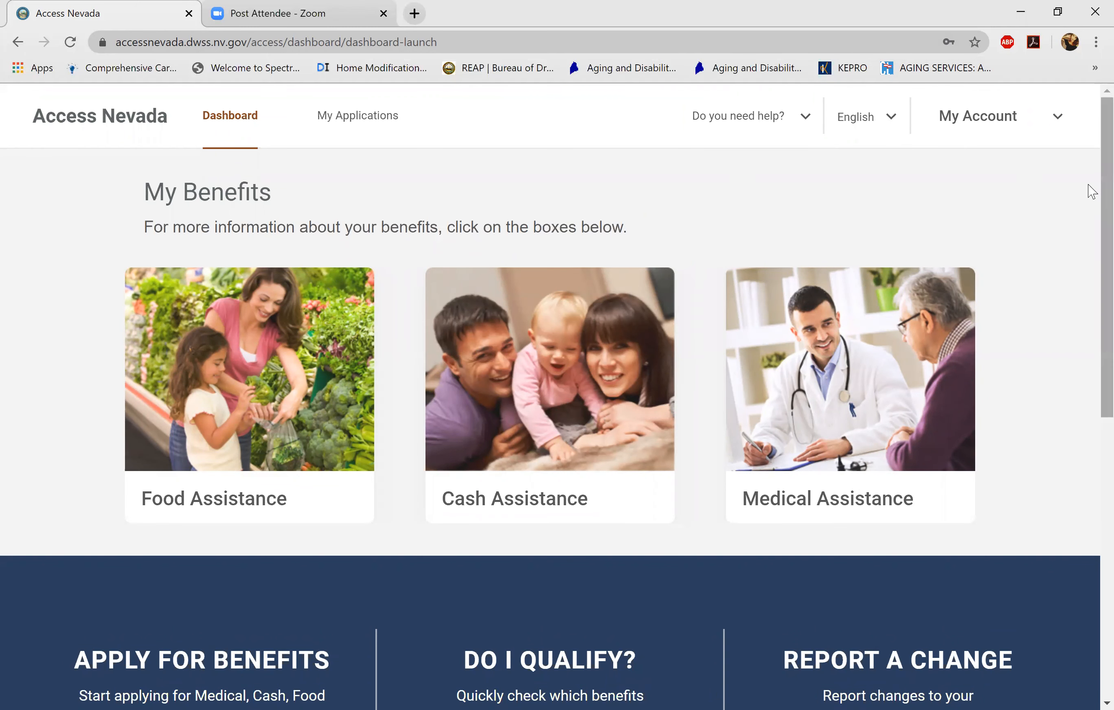
- Open the Cash Assistance card on the dashboard and cancel linking an existing case
scroll(1091, 192, down, 2)
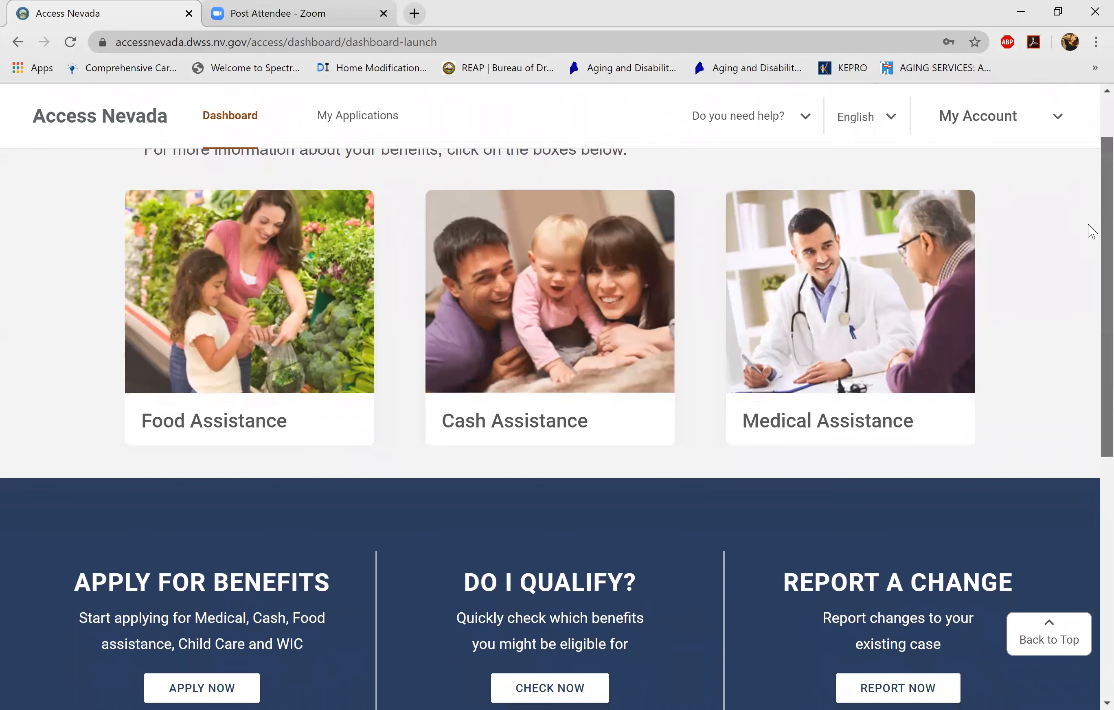
scroll(1091, 236, down, 1)
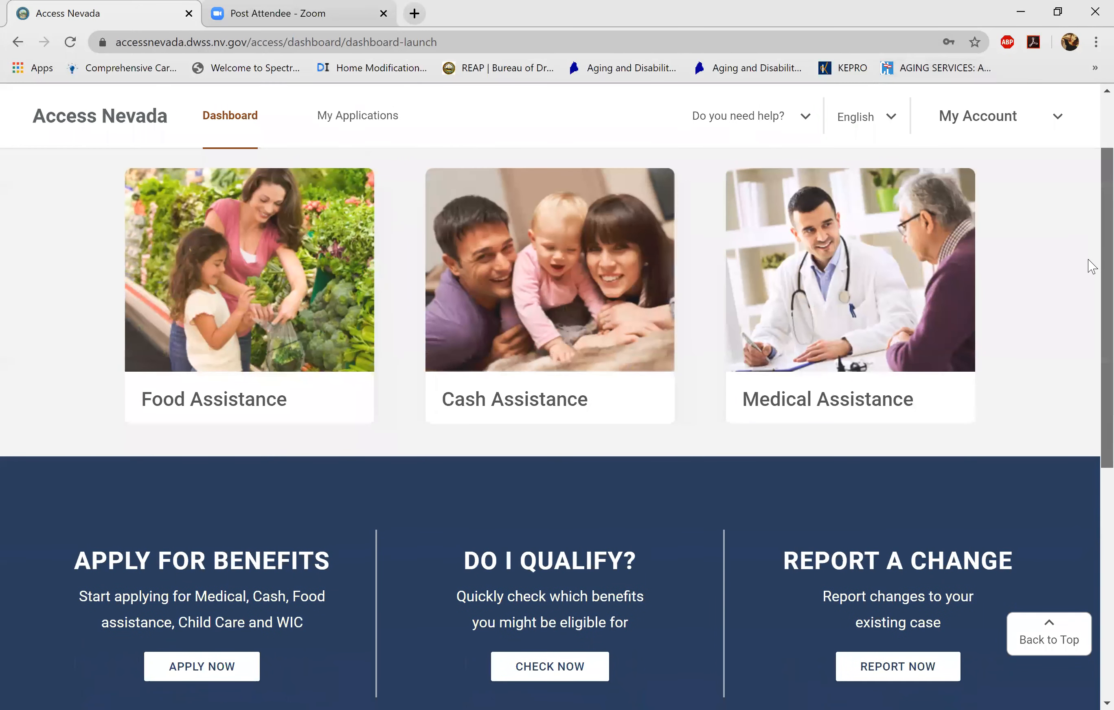
scroll(1091, 262, down, 1)
scroll(1086, 229, up, 2)
scroll(1086, 236, down, 1)
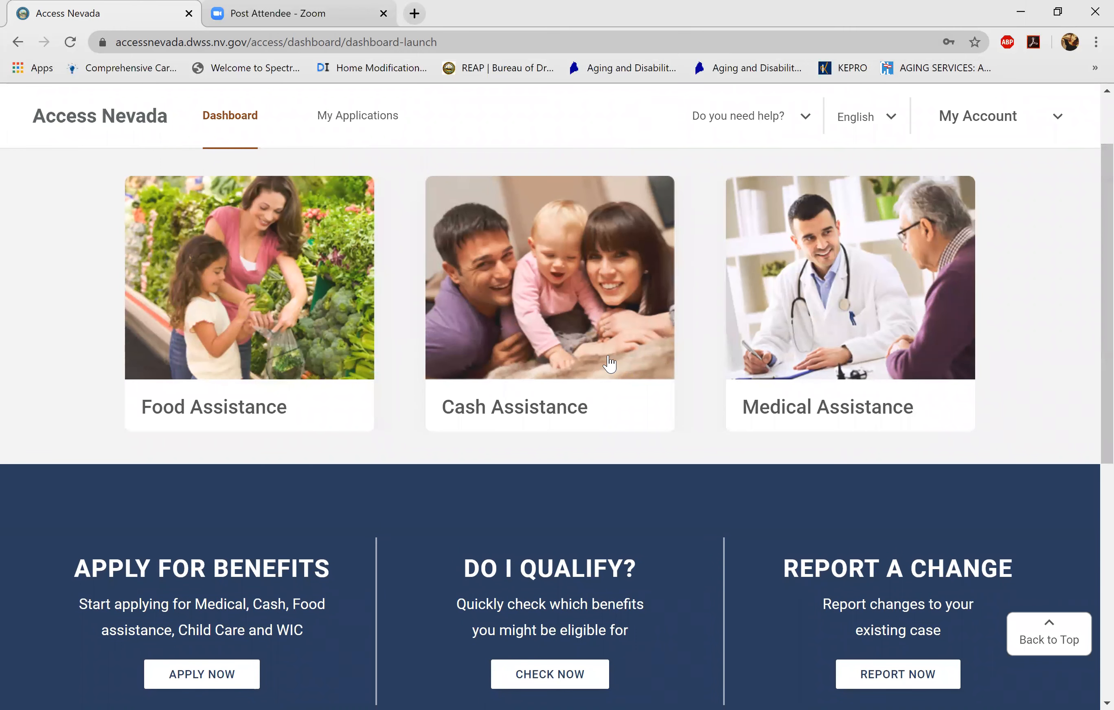
click(619, 424)
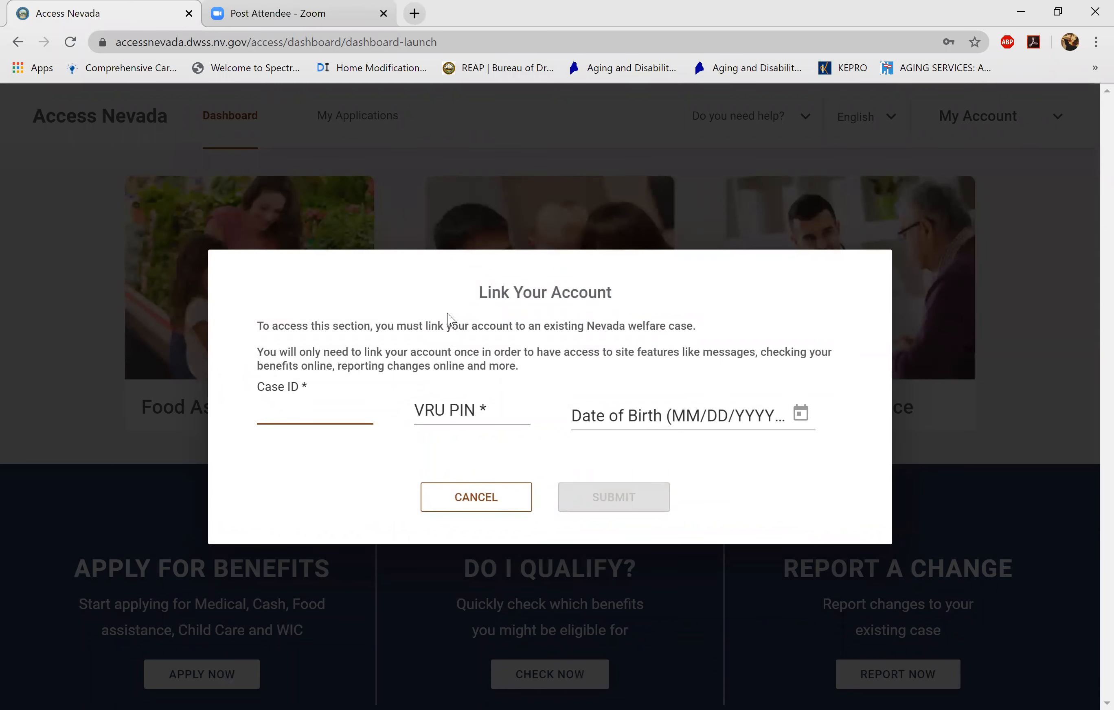
click(511, 495)
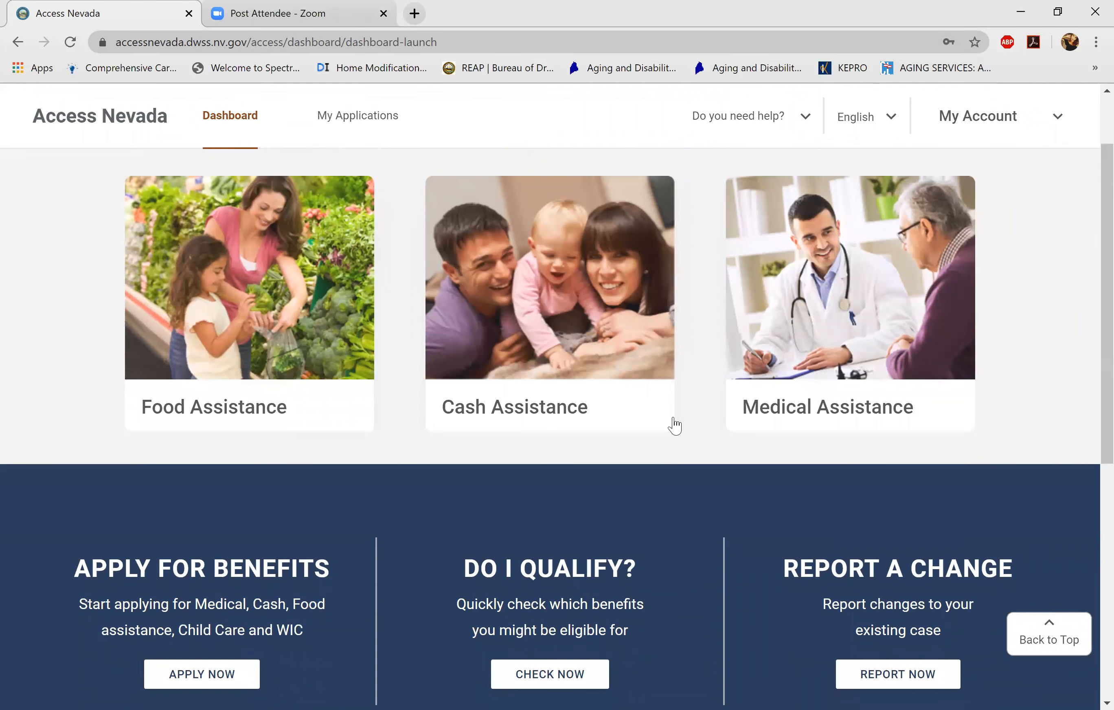
- Scroll down the dashboard and start a new application with APPLY NOW
scroll(1091, 327, down, 2)
scroll(1088, 327, up, 3)
scroll(1089, 294, down, 1)
scroll(1091, 299, down, 1)
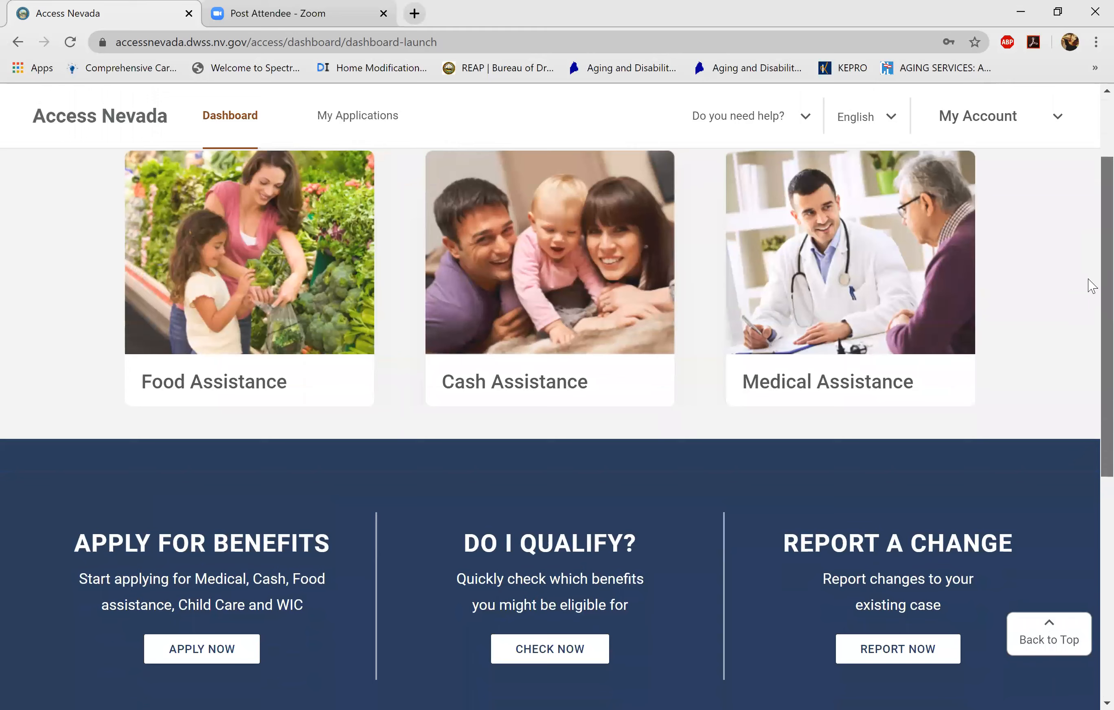
scroll(1086, 286, up, 1)
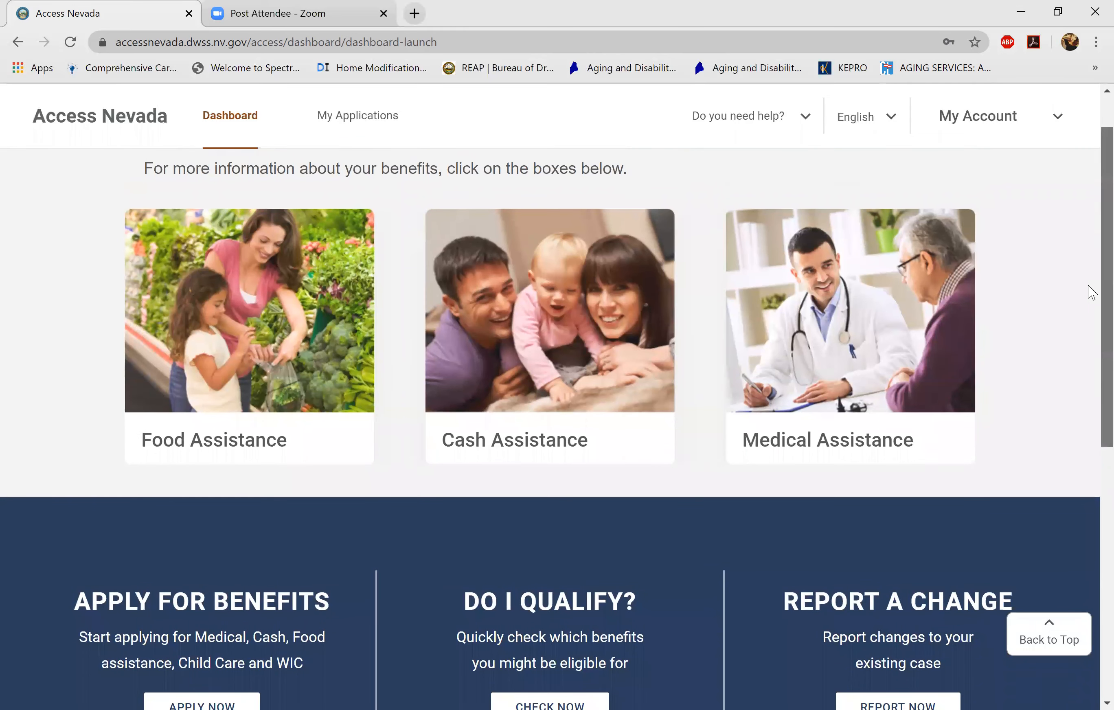
scroll(1088, 328, down, 3)
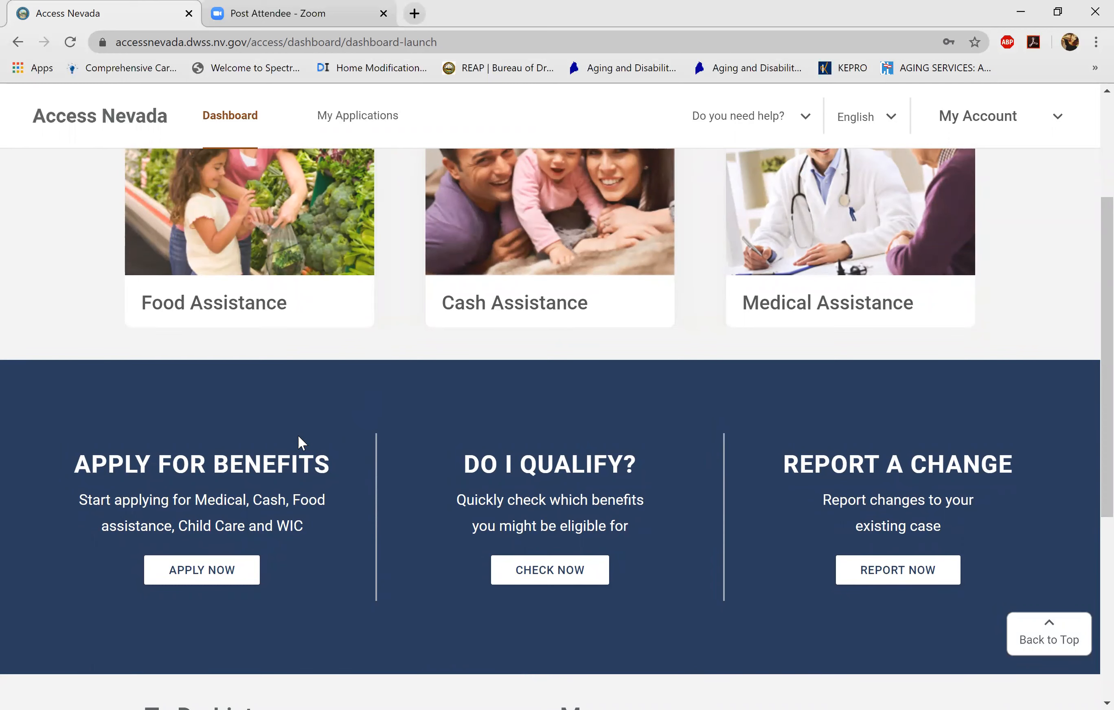
click(244, 580)
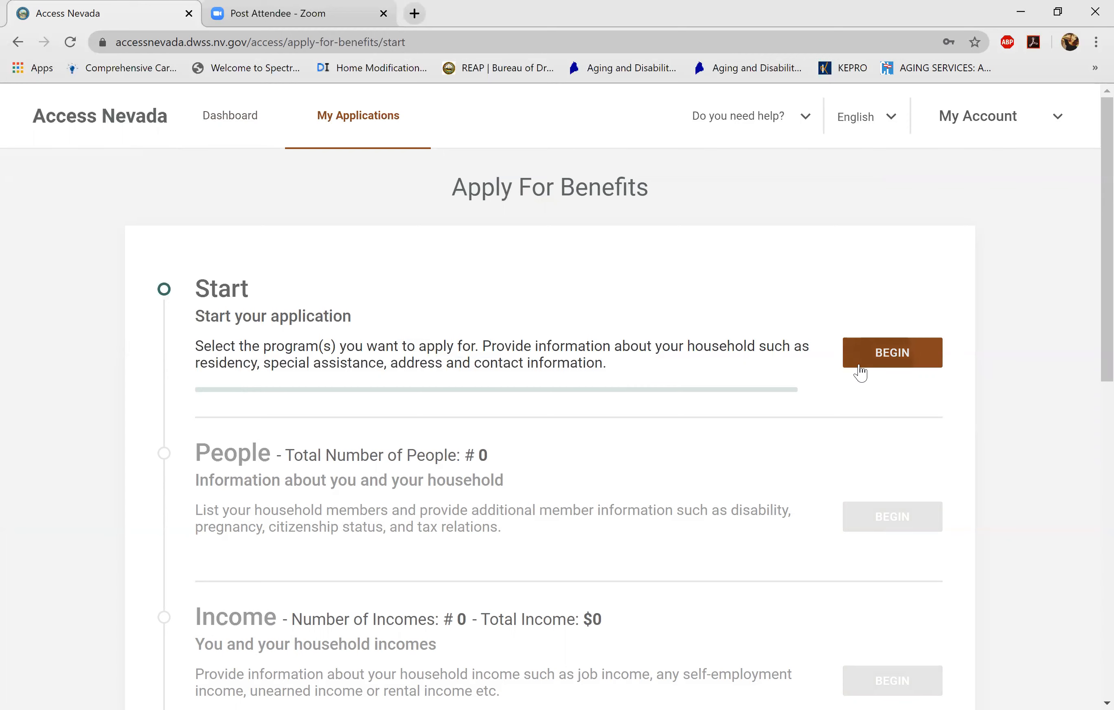
- Begin the Start section, select Cash Assistance, agree to the disclaimer and continue
click(859, 367)
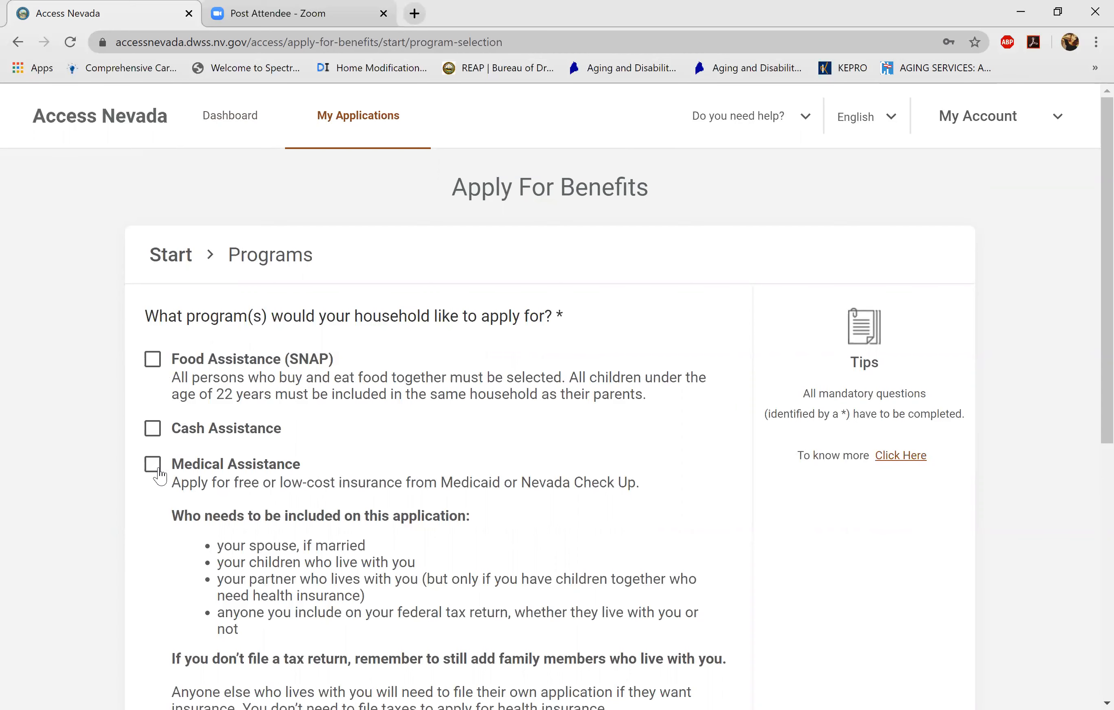
click(156, 435)
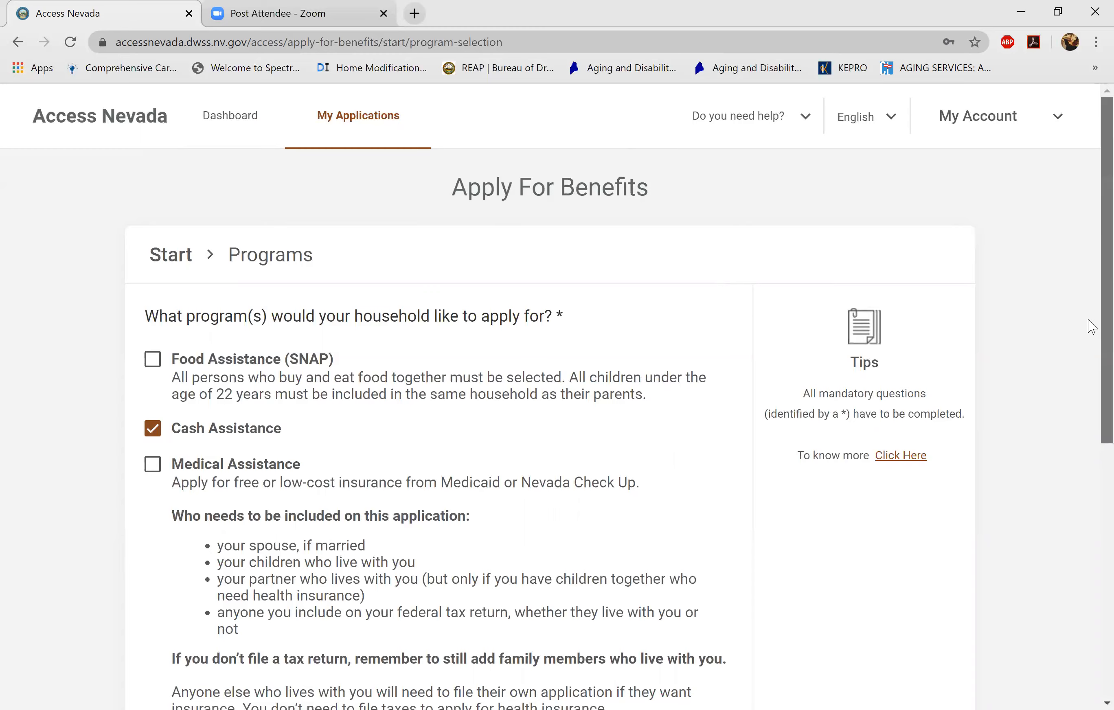
scroll(1092, 426, down, 5)
scroll(1091, 439, down, 1)
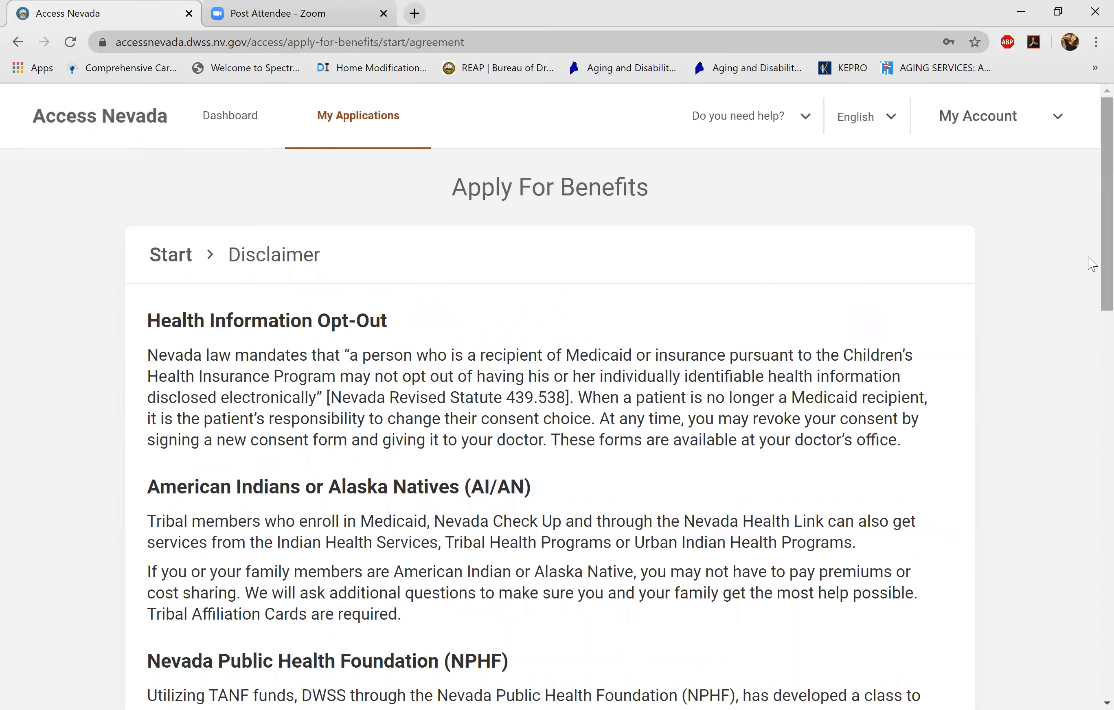
drag(1089, 286, 1090, 629)
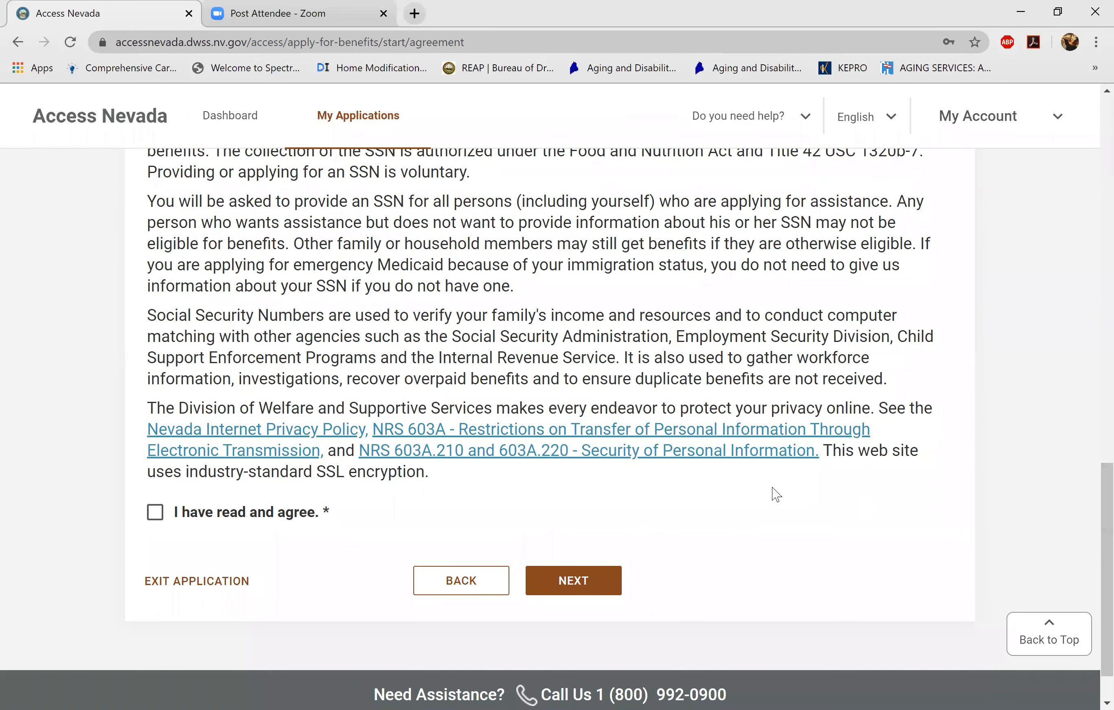
click(157, 514)
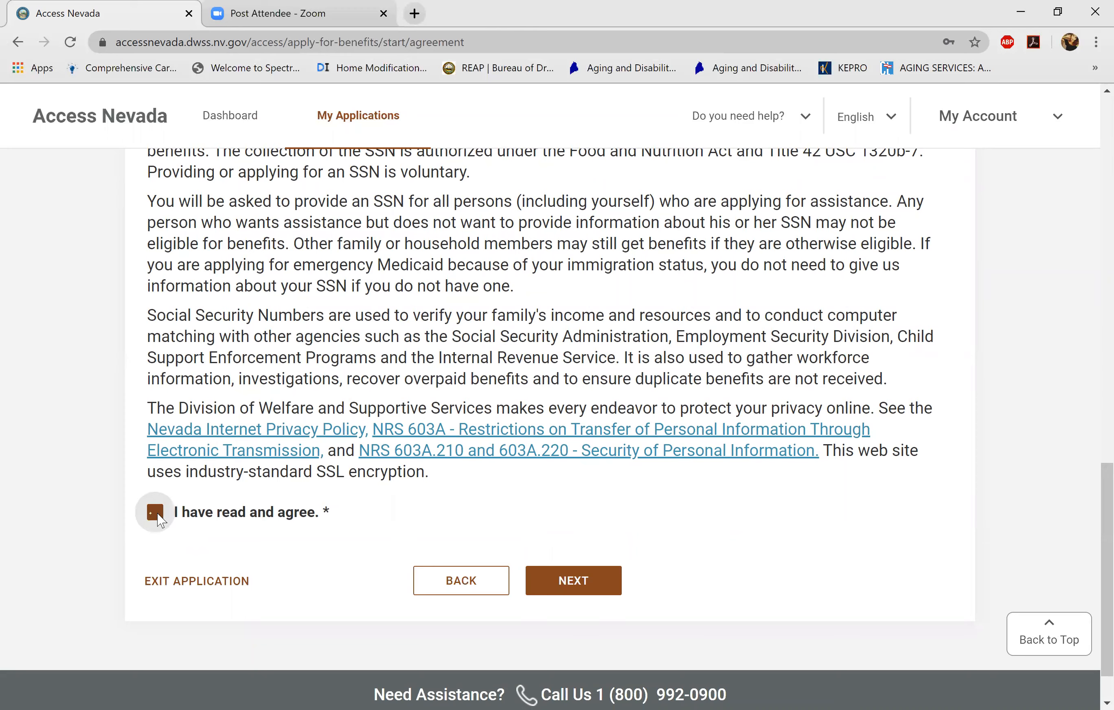
click(578, 590)
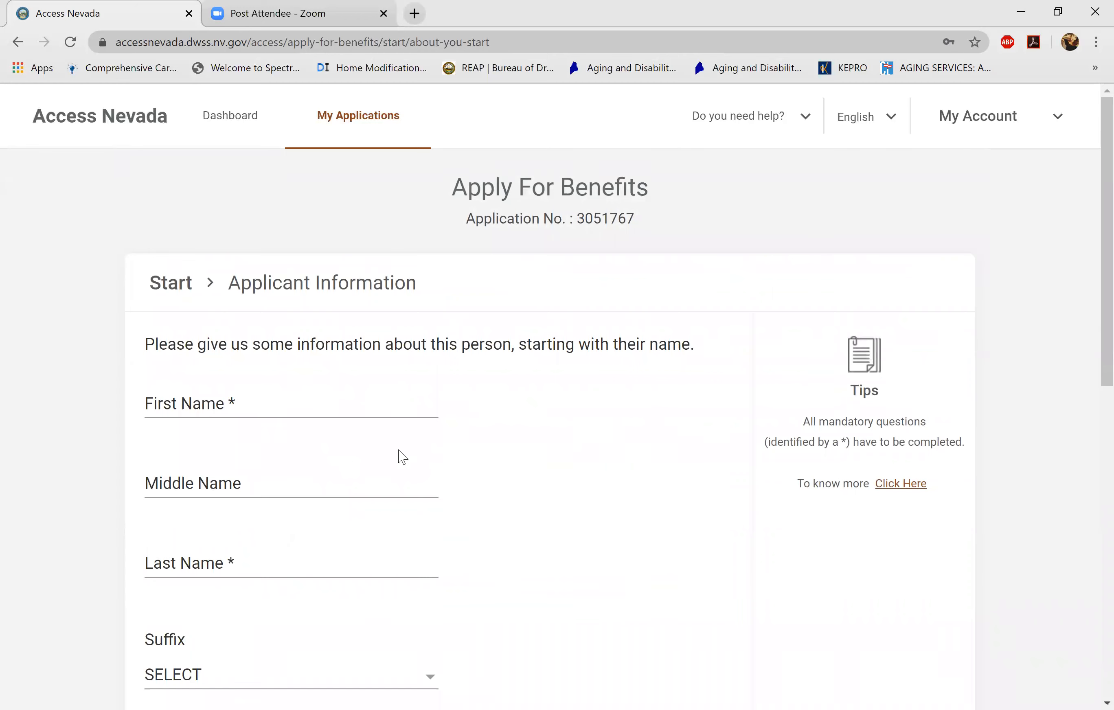
- Enter the applicant's first and last name, leaving the middle name empty
click(307, 400)
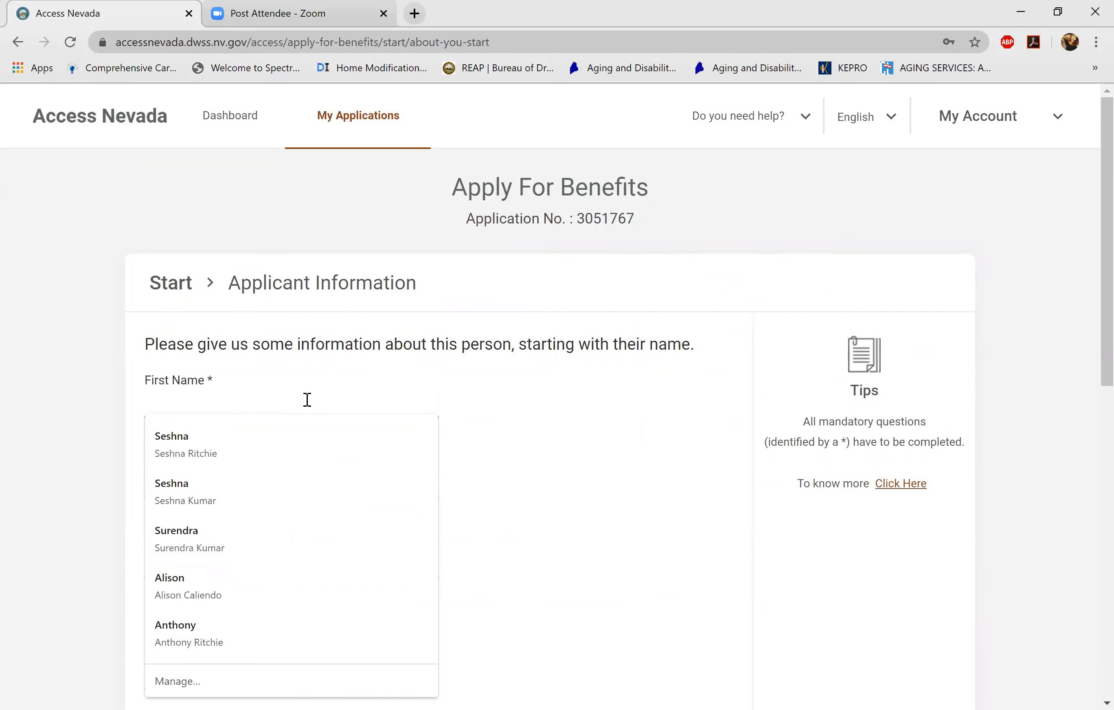
text(S)
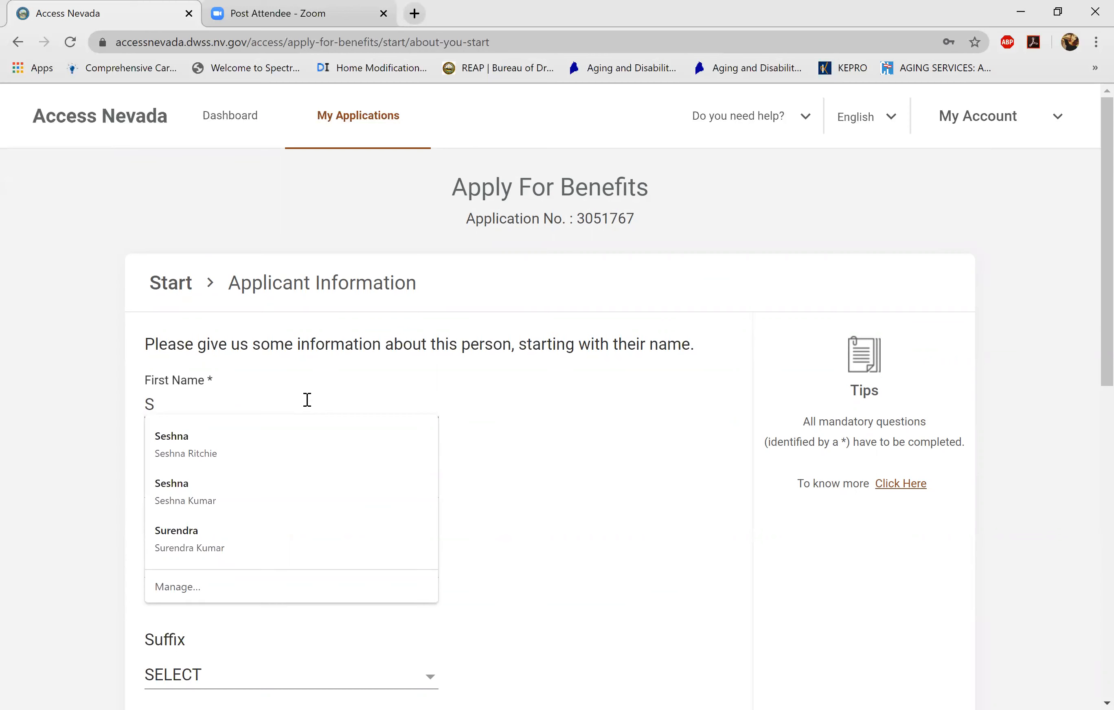
text(ASH)
key(BackSpace)
key(BackSpace)
key(BackSpace)
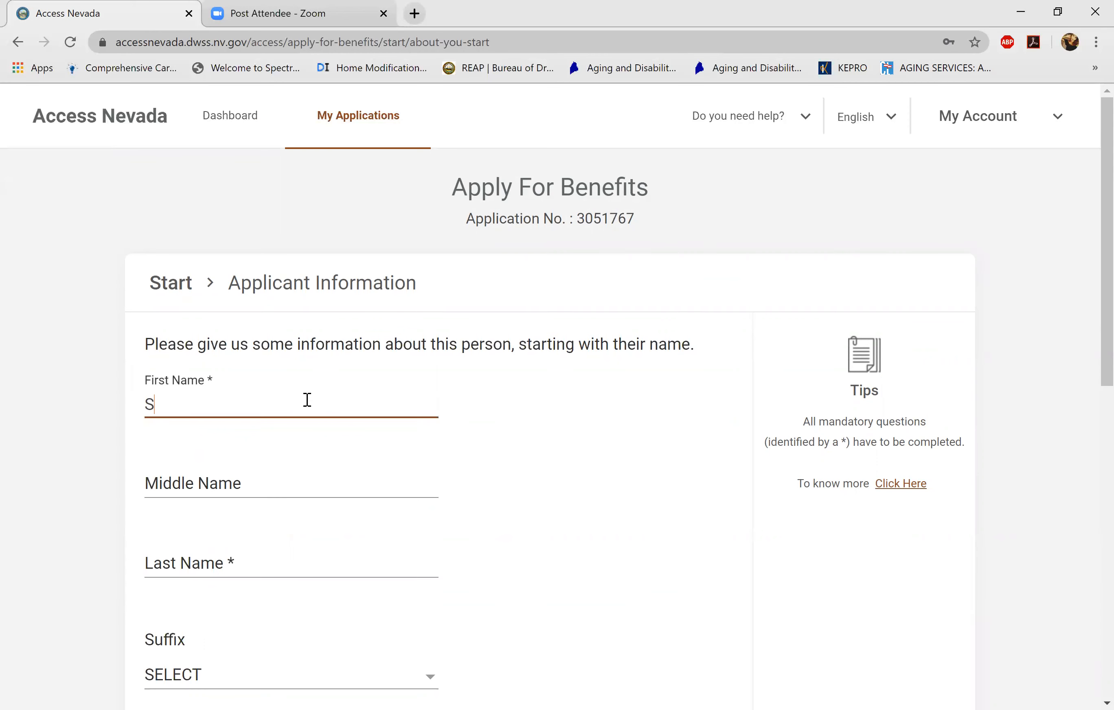
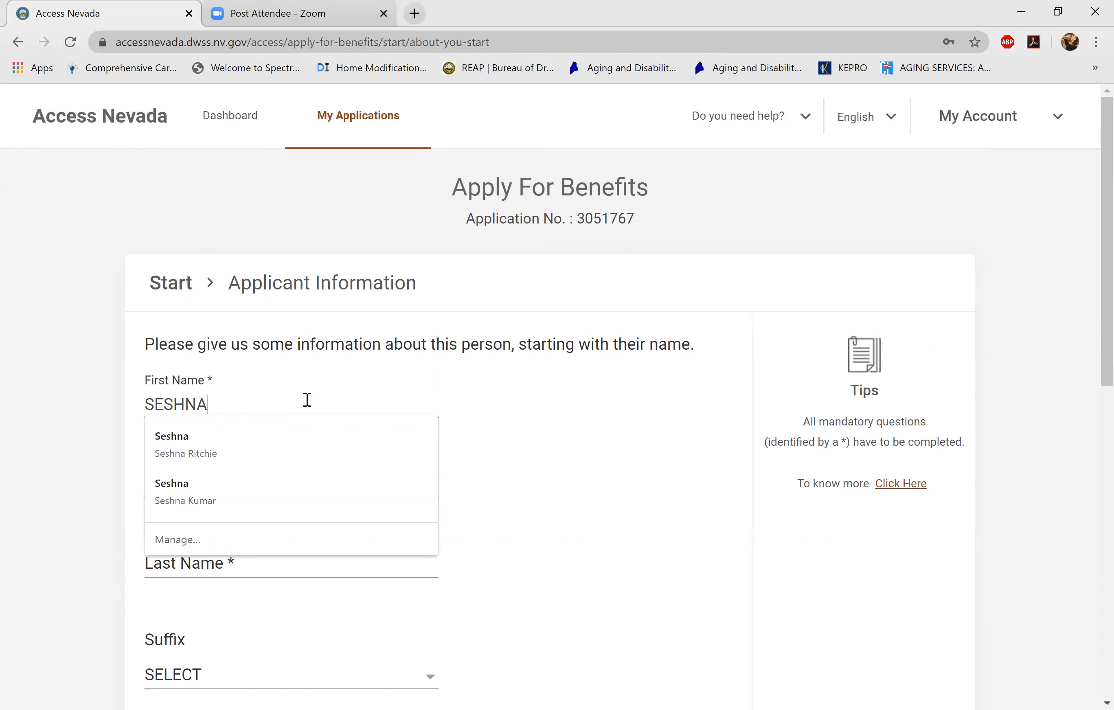
key(Tab)
key(Tab)
- Set gender to Female, enter the birth date, choose MARRIED, and continue
scroll(307, 400, down, 2)
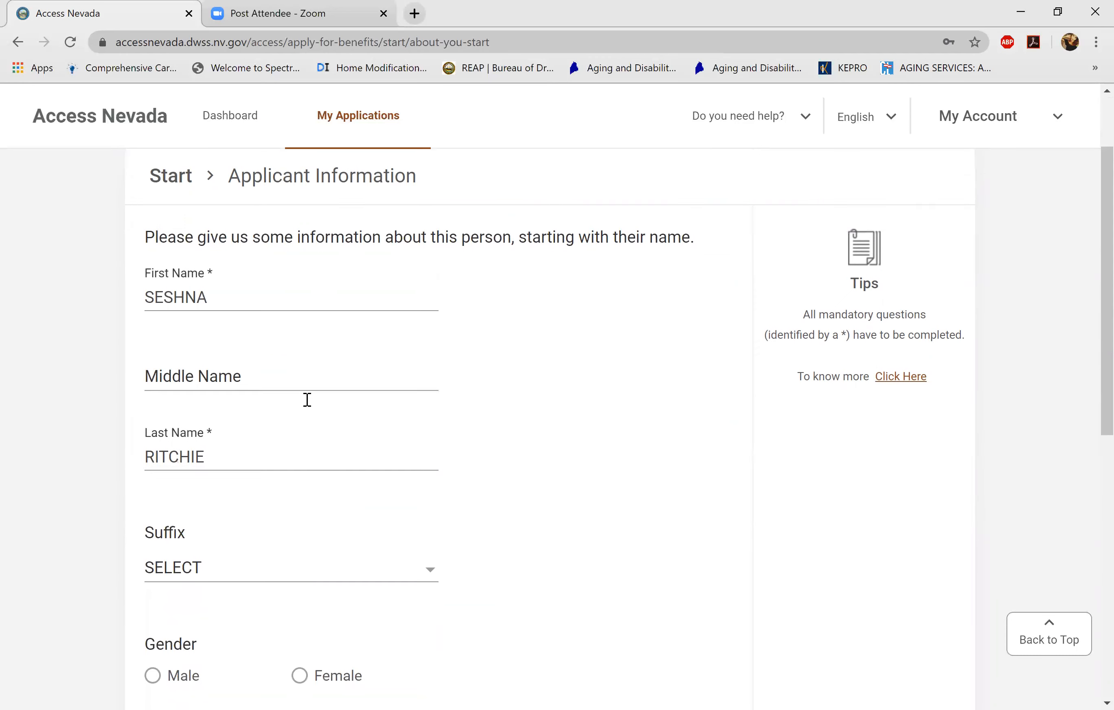
scroll(307, 400, down, 3)
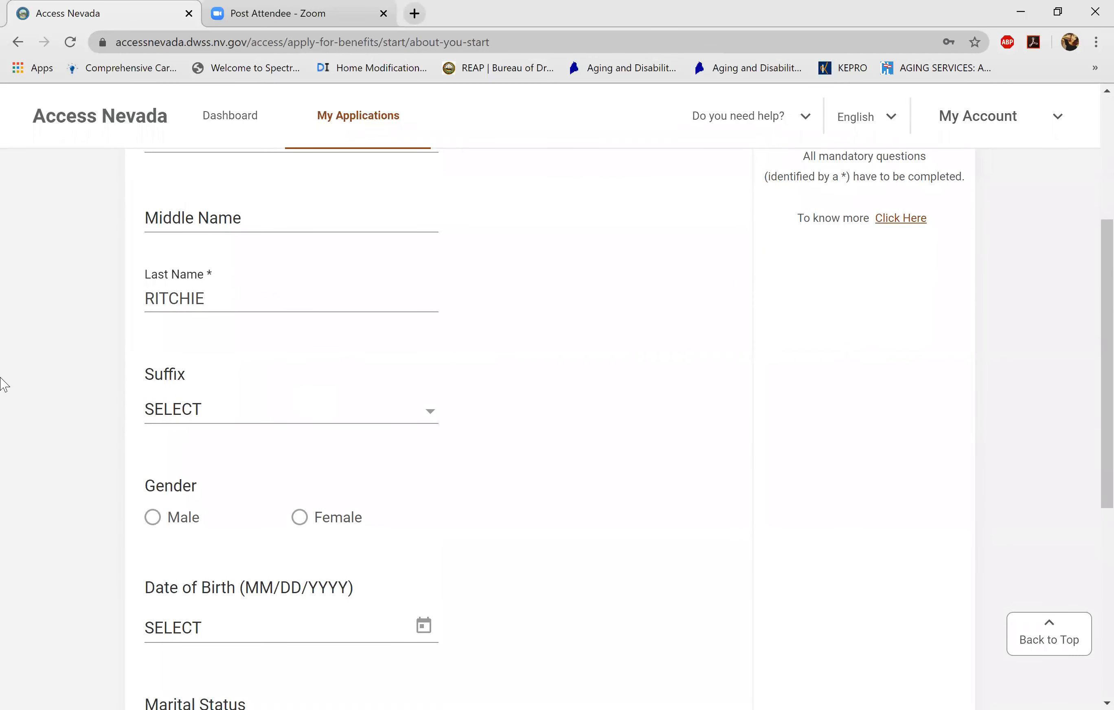
click(305, 528)
scroll(1090, 337, up, 1)
scroll(1091, 337, up, 5)
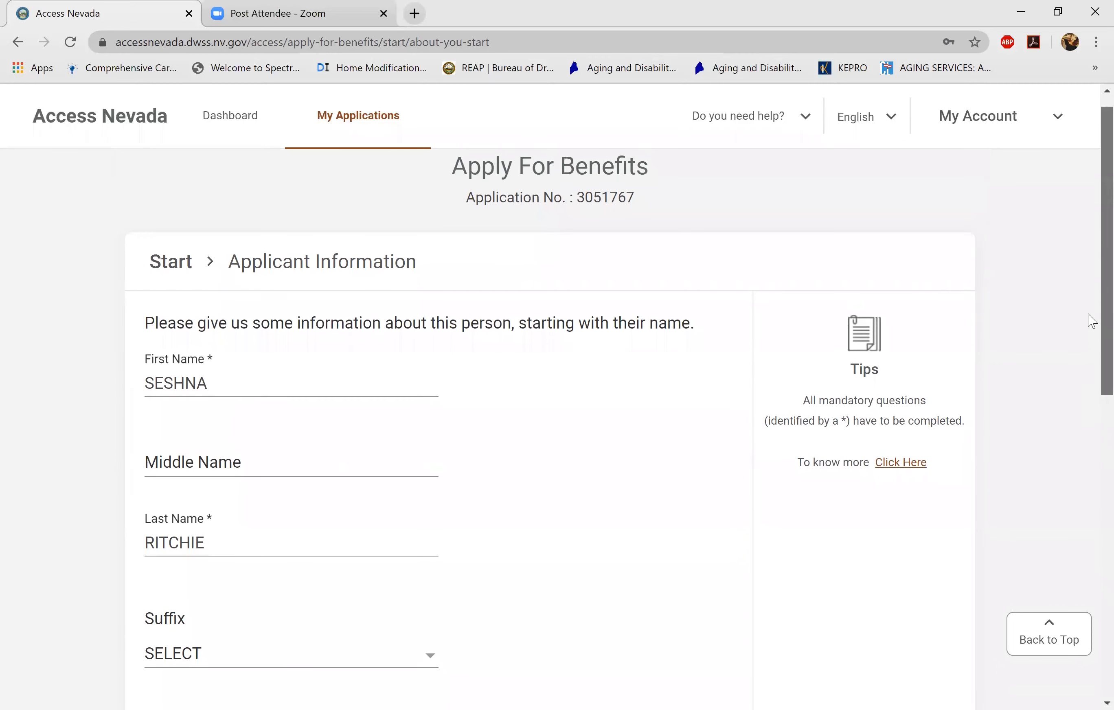
scroll(1090, 327, down, 5)
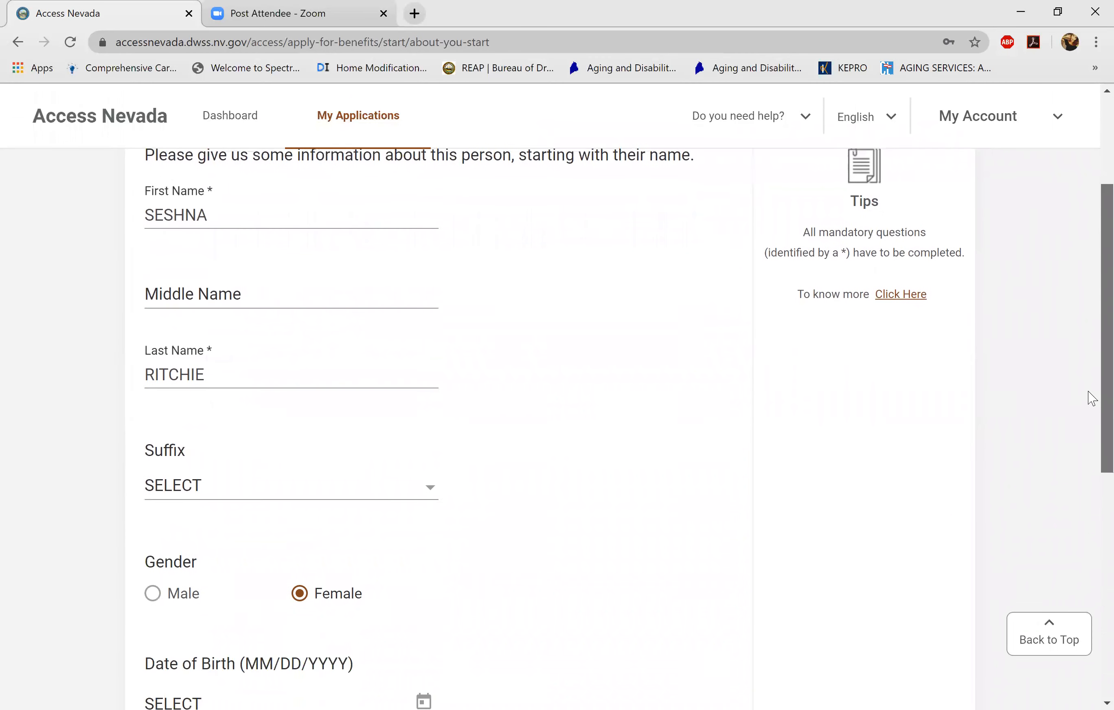
scroll(1090, 468, down, 5)
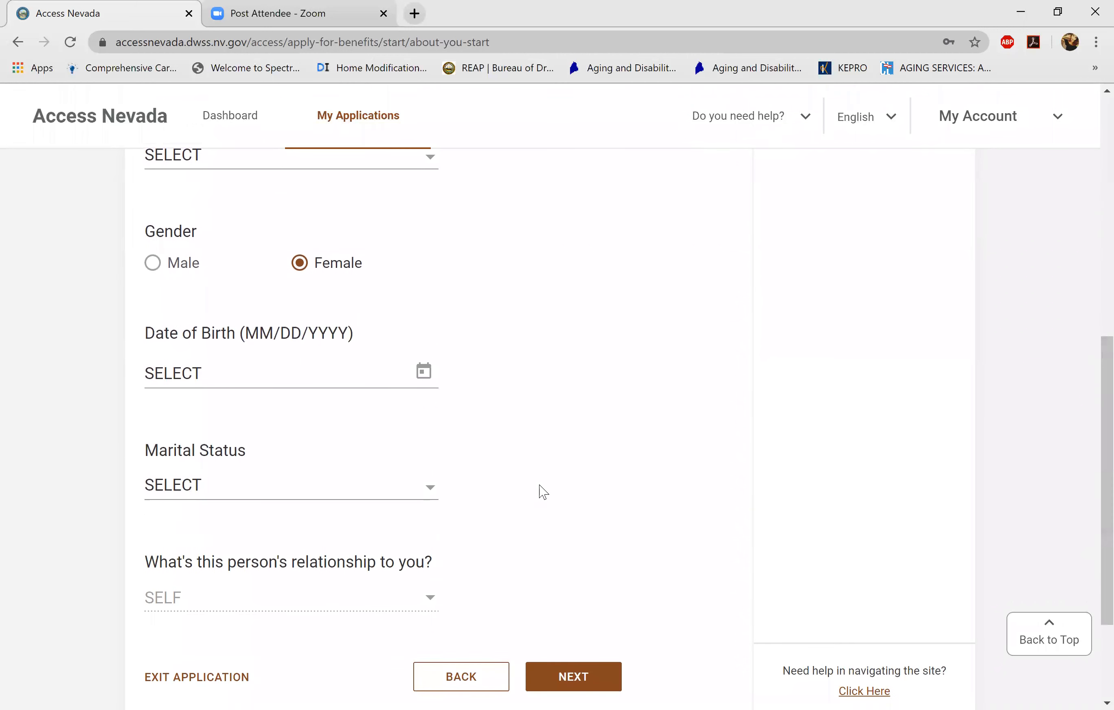
click(362, 379)
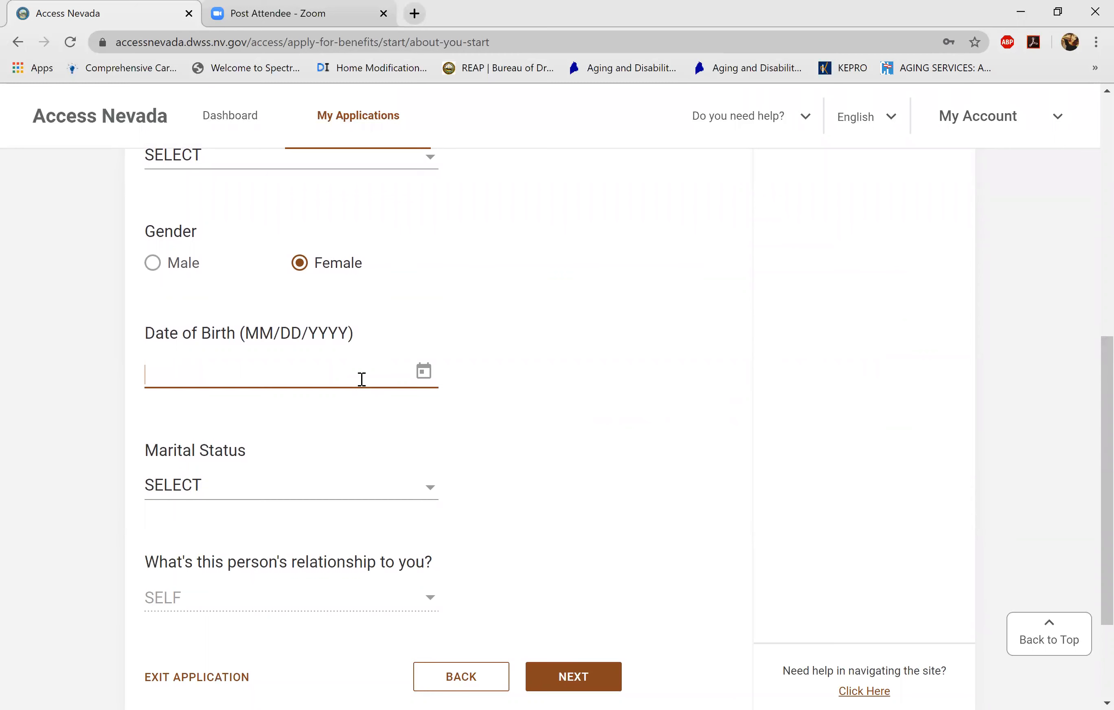
text(02/21/1992)
click(334, 488)
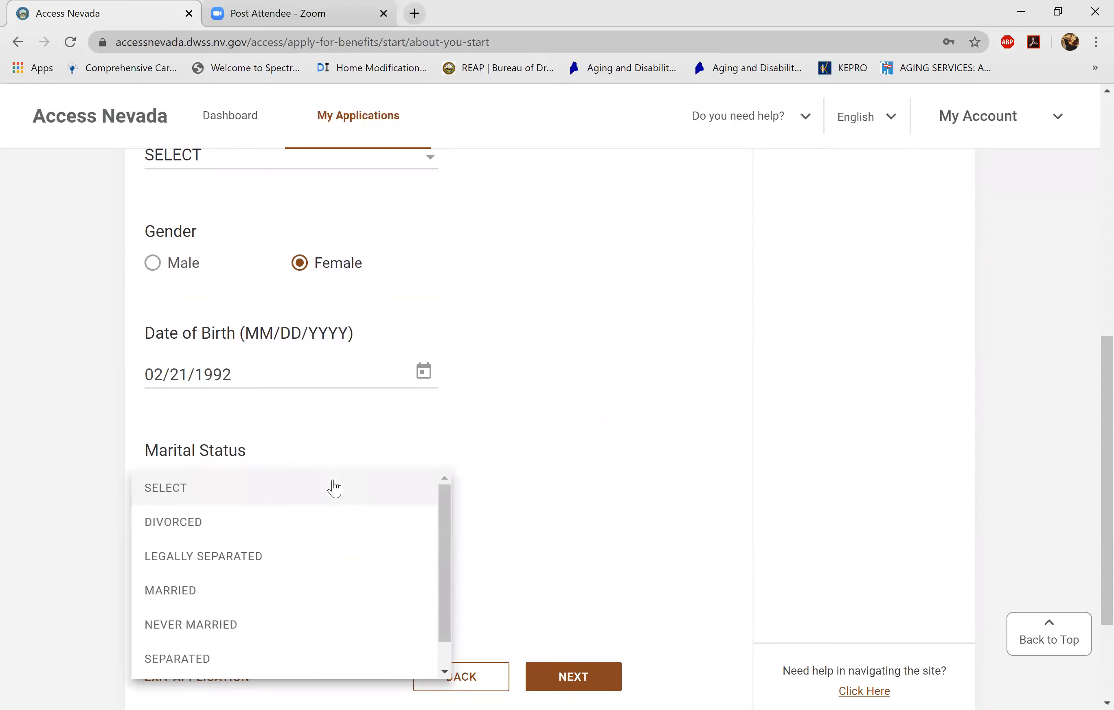
click(327, 601)
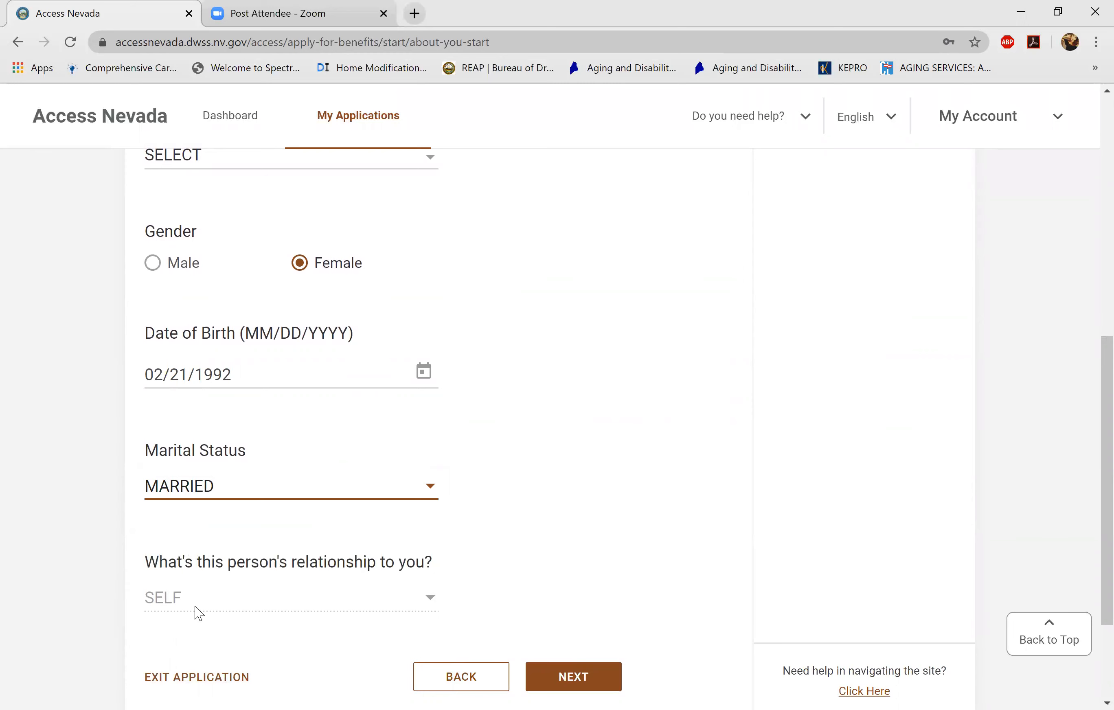
click(585, 684)
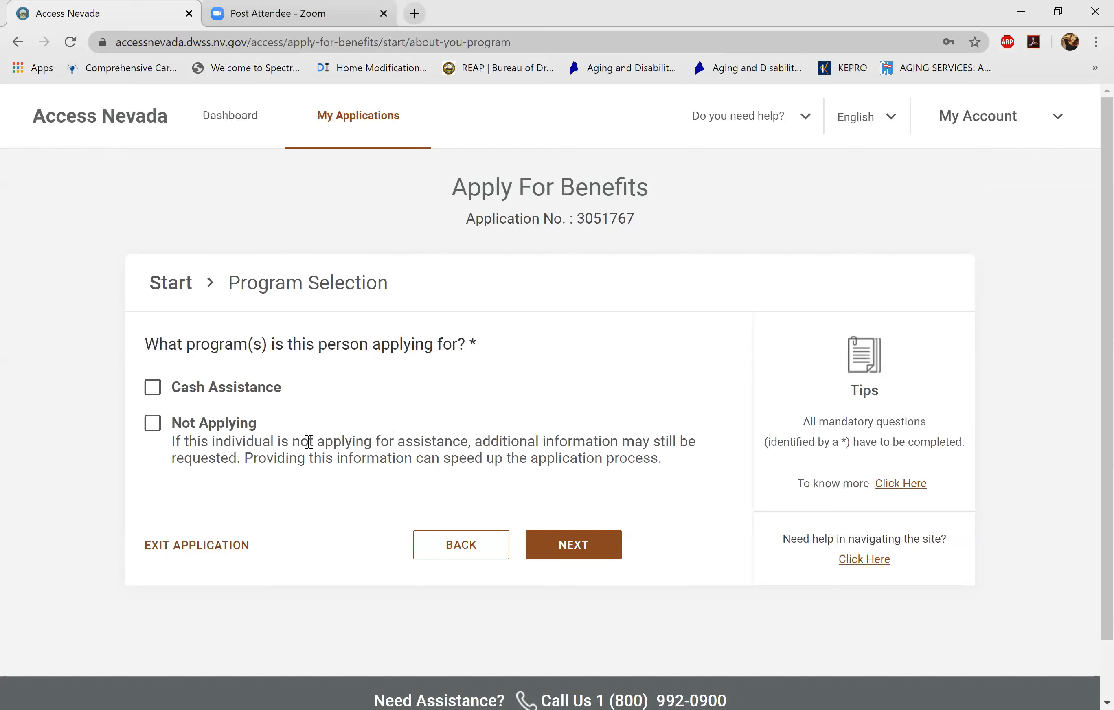
- Tick Not Applying on Program Selection so this person applies for no program
click(154, 426)
- Set last grade completed to COLLEGE GRADUATE, completed November 2017
click(601, 546)
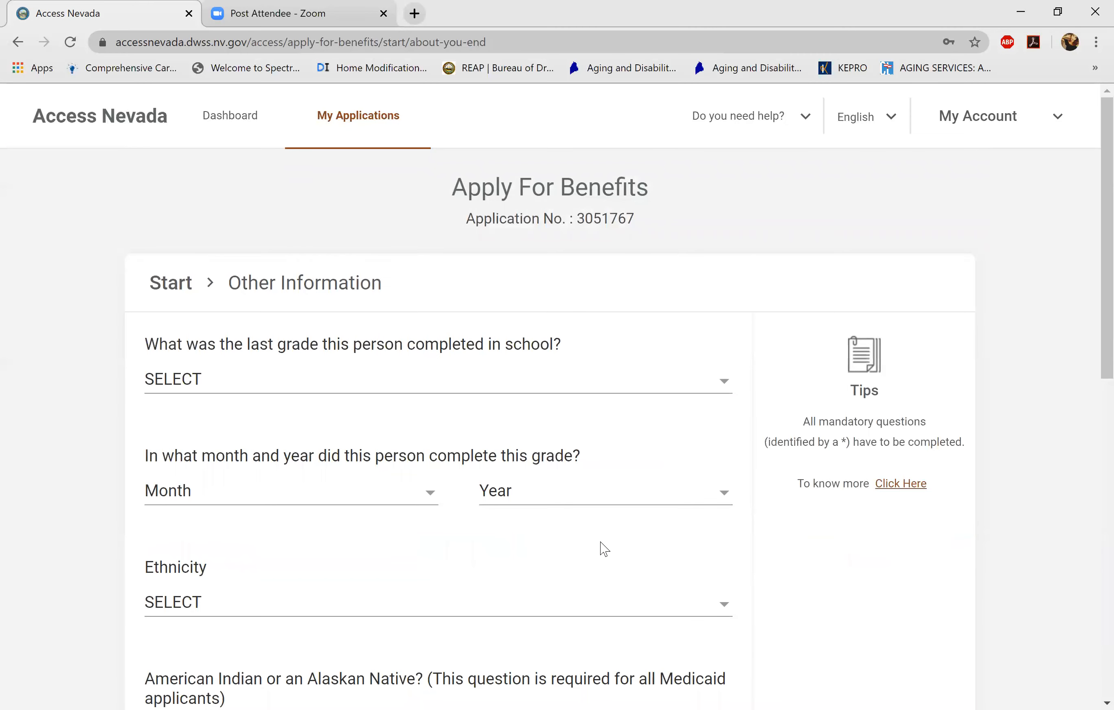
click(585, 396)
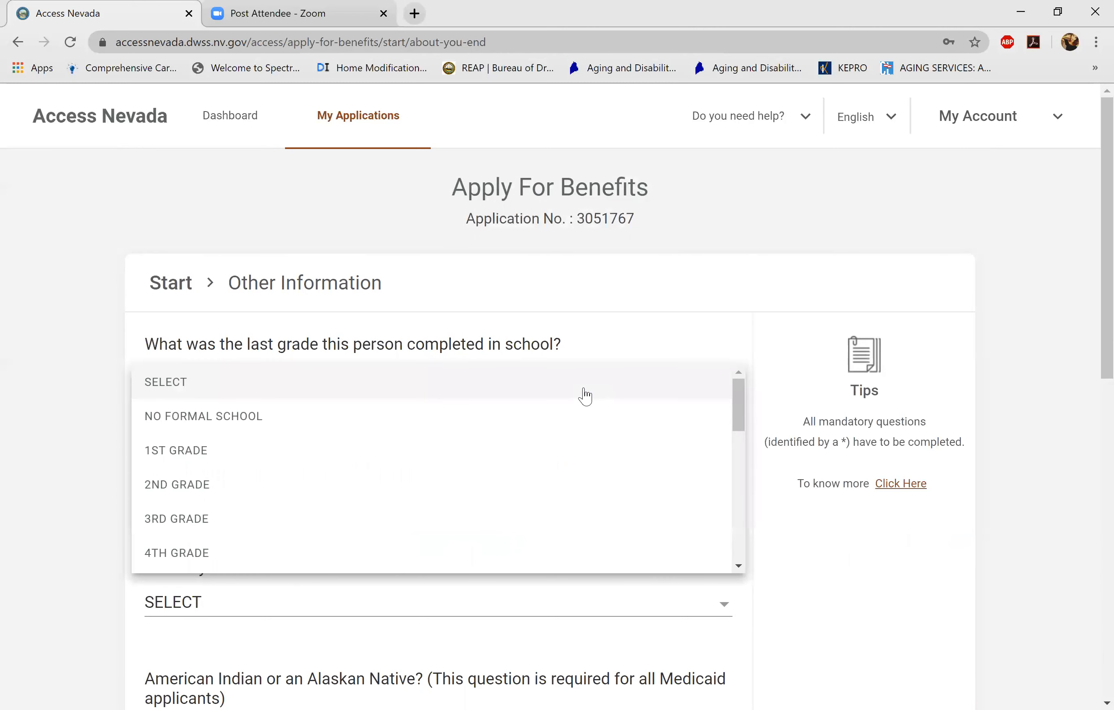
drag(735, 410, 744, 547)
click(654, 525)
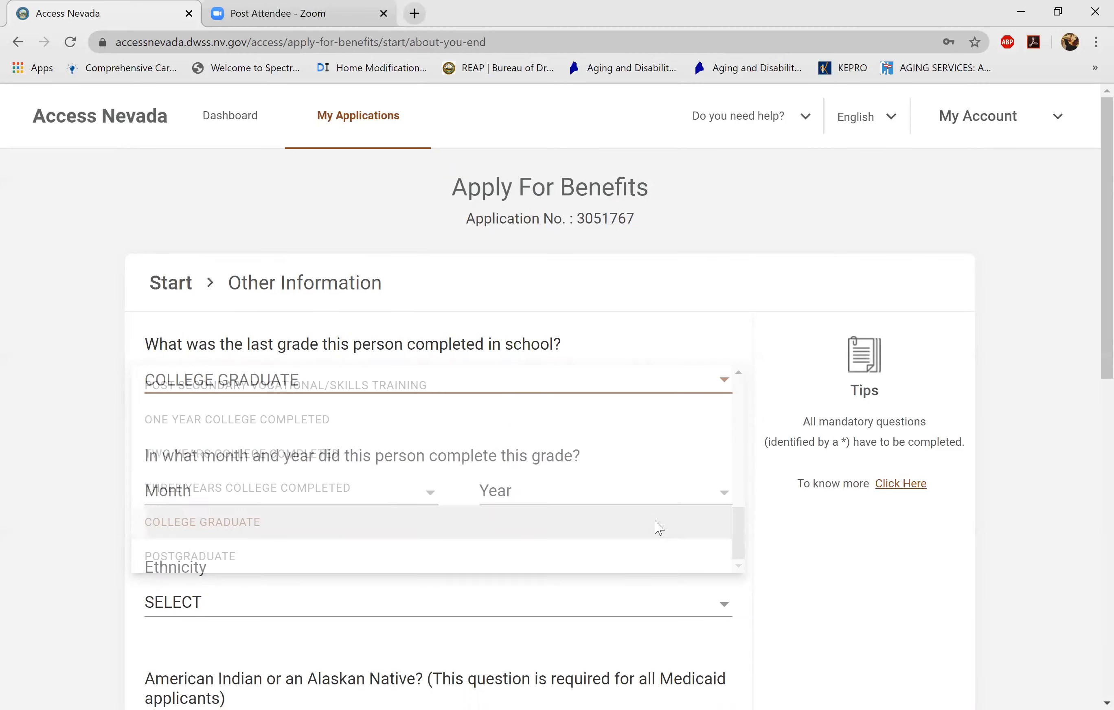
click(375, 495)
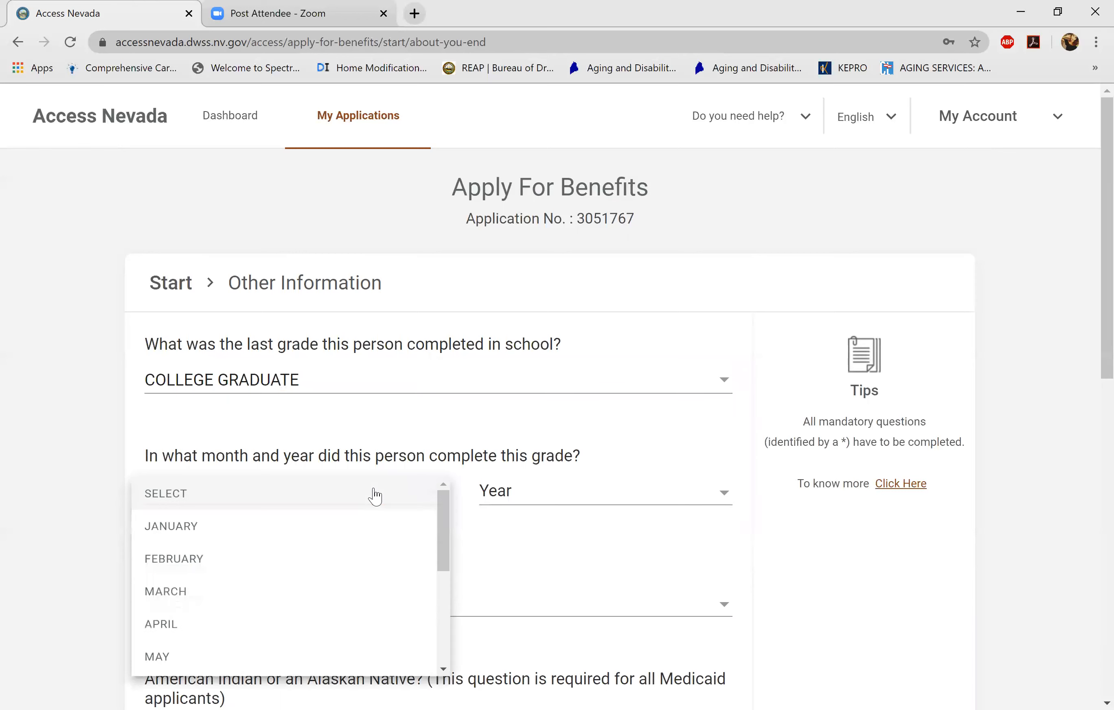
click(564, 464)
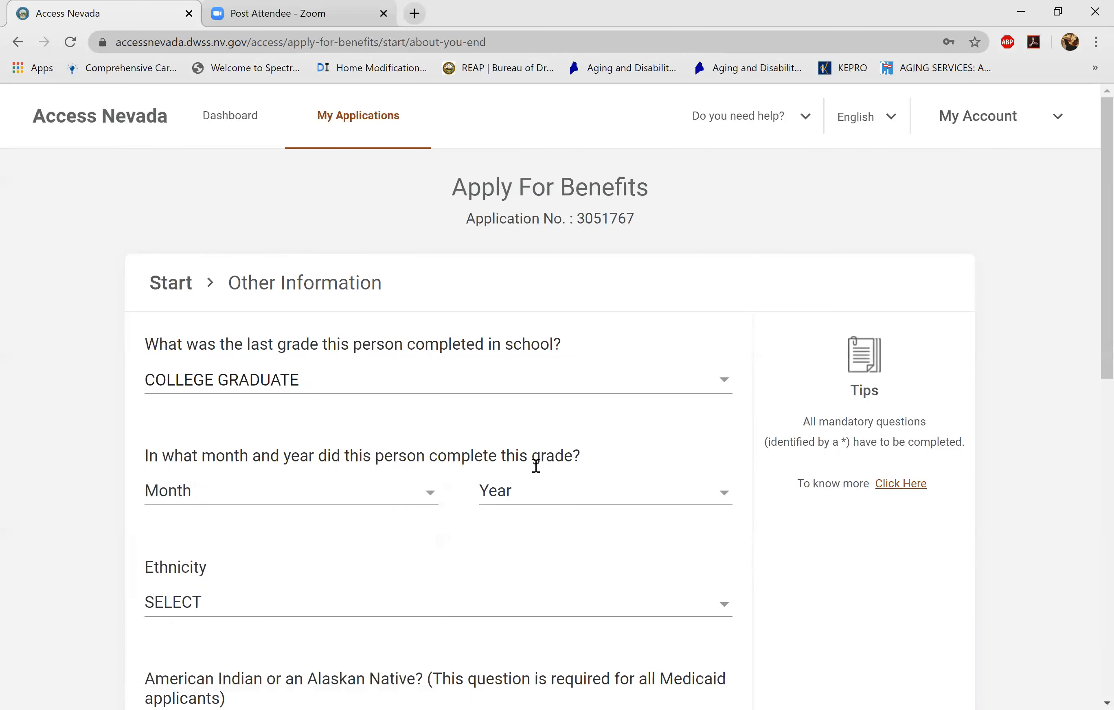
click(434, 497)
drag(444, 521, 428, 648)
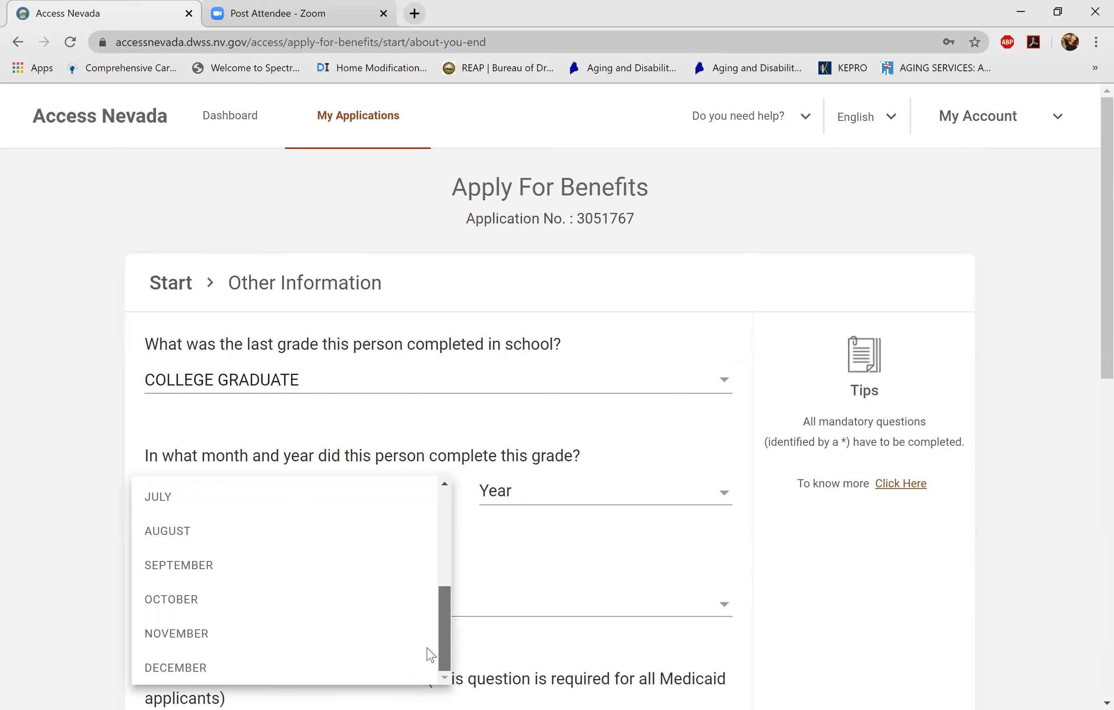
click(421, 641)
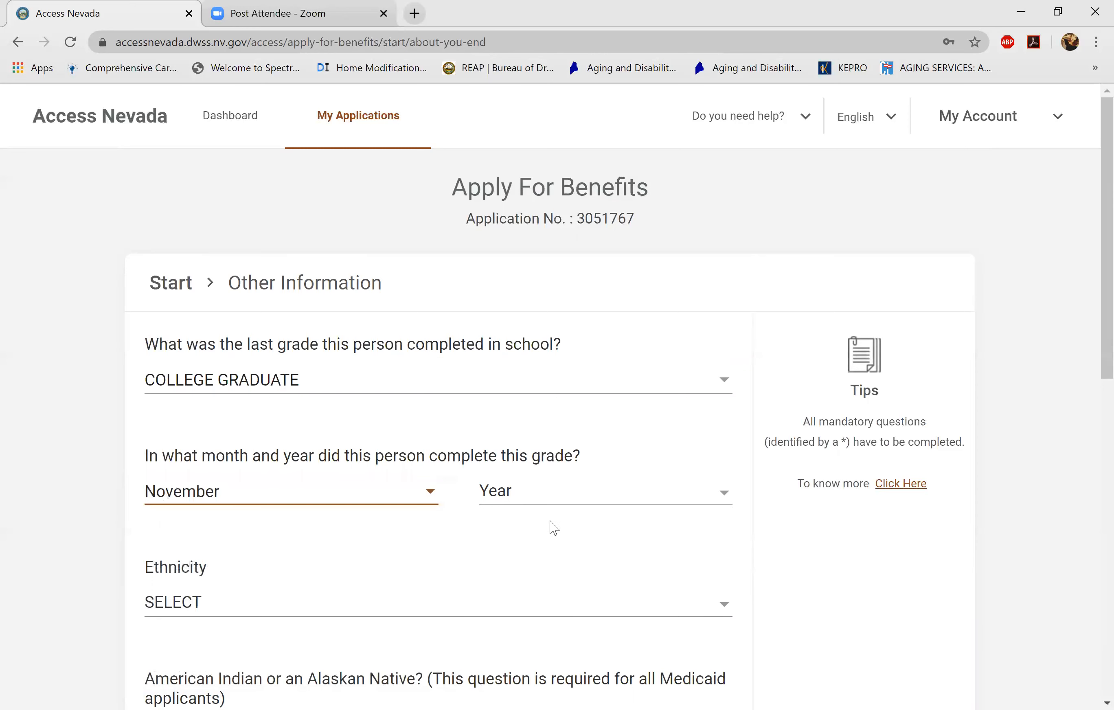
click(547, 503)
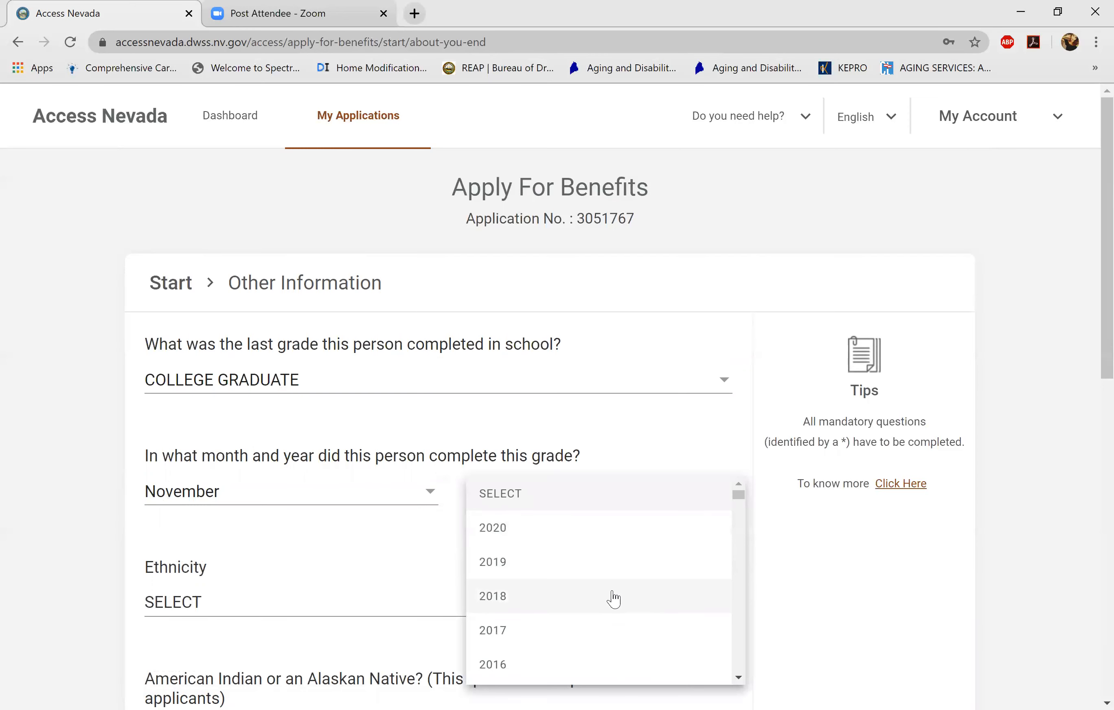
click(598, 640)
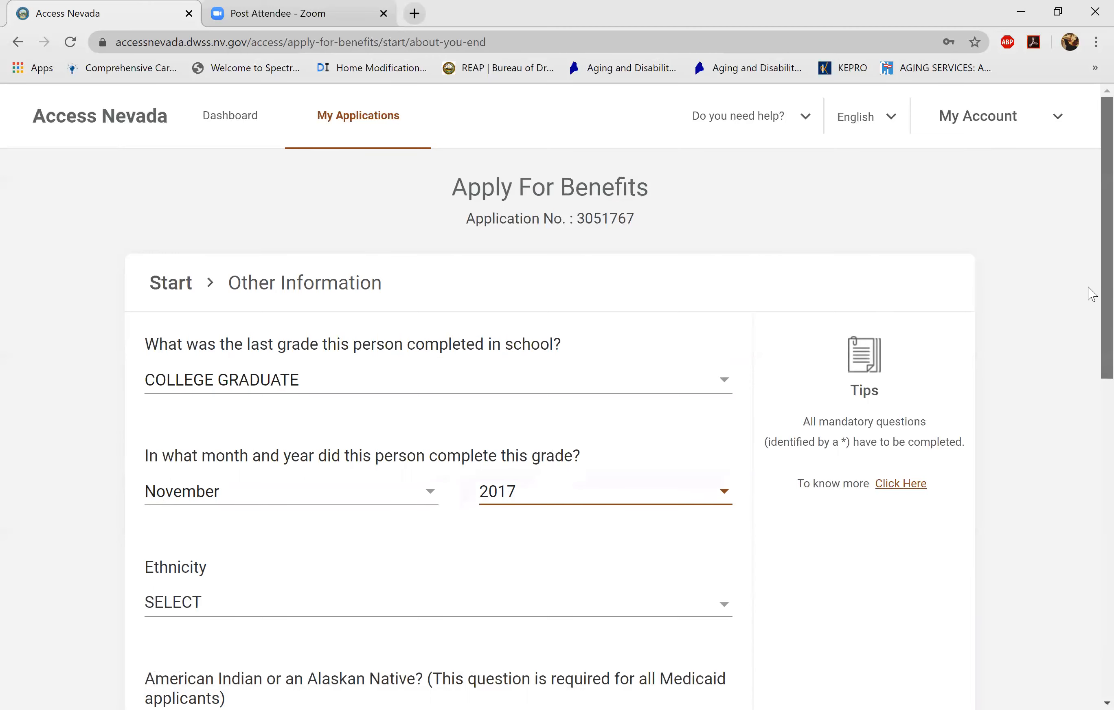
- Set ethnicity to PACIFIC ISLANDER OR NATIVE HAWAIIAN (NON-HISPANIC)
scroll(1091, 293, down, 4)
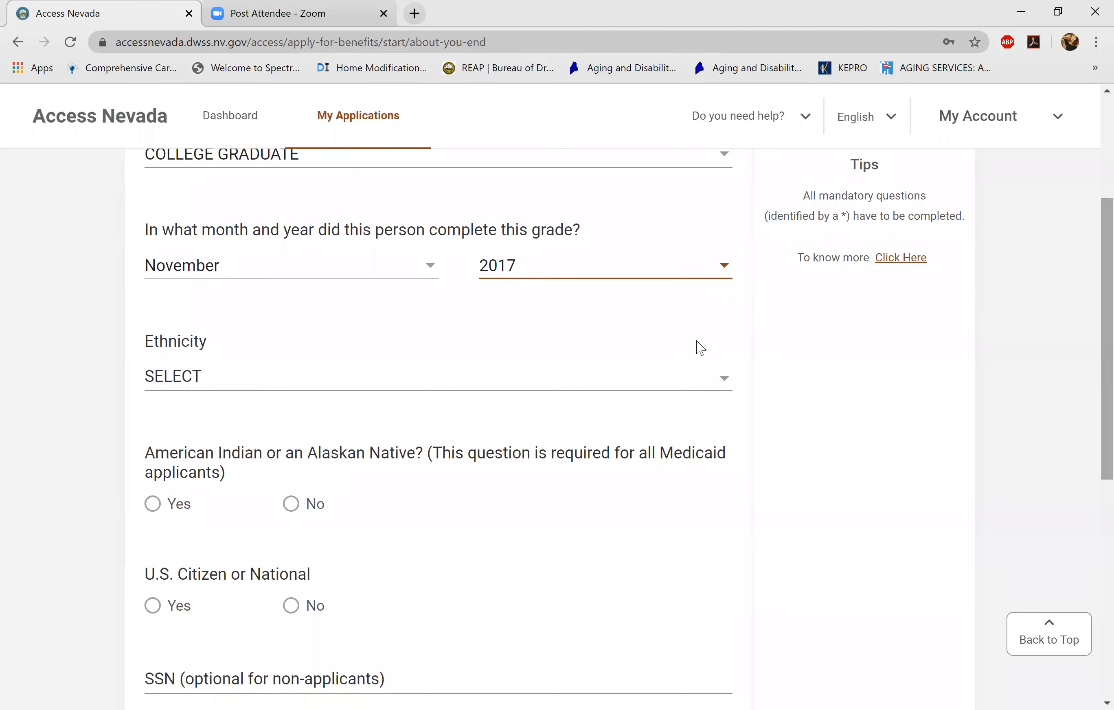
click(675, 390)
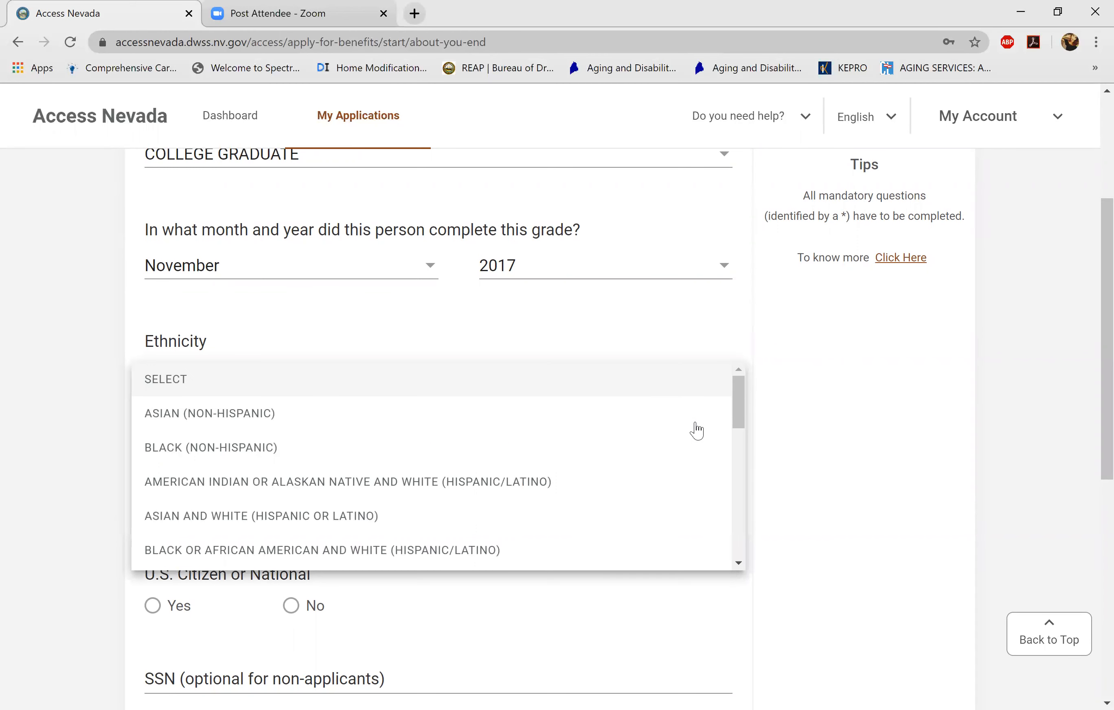
drag(739, 415, 733, 508)
click(496, 429)
click(667, 394)
click(745, 378)
click(729, 389)
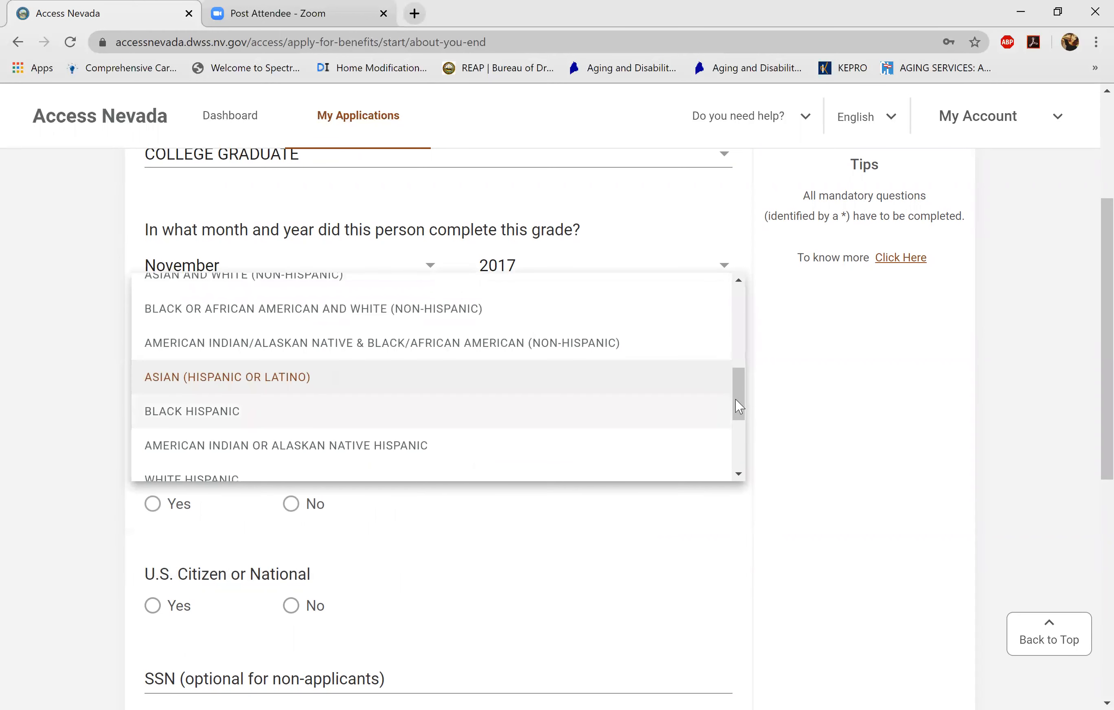
scroll(735, 398, down, 5)
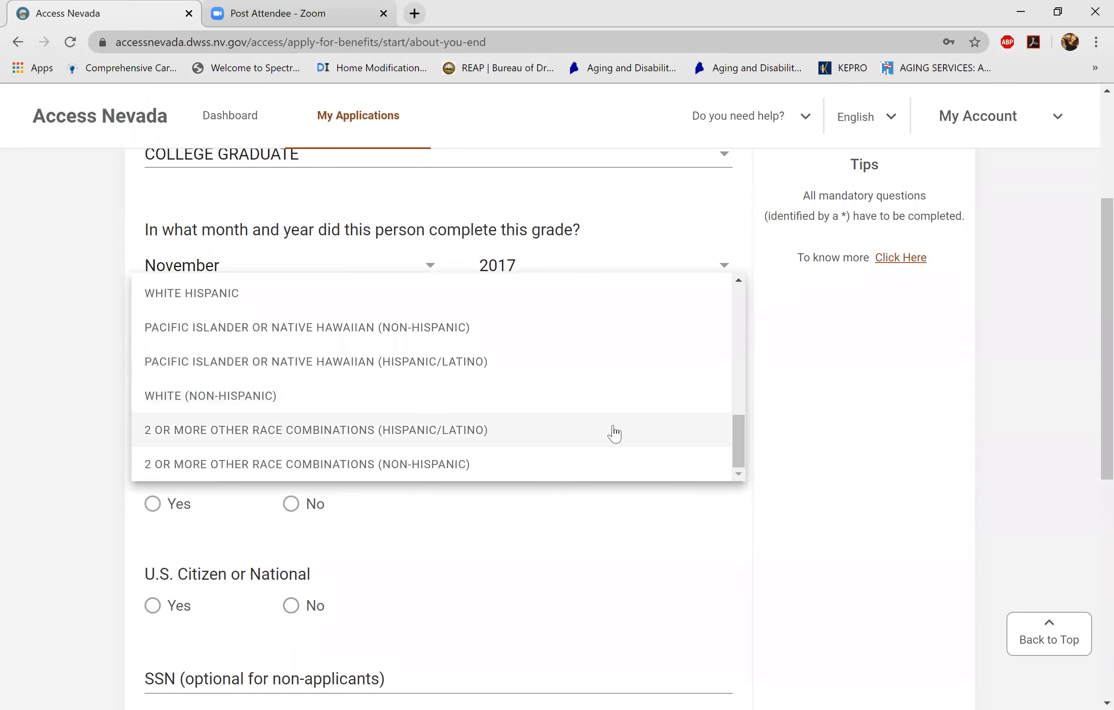
click(591, 331)
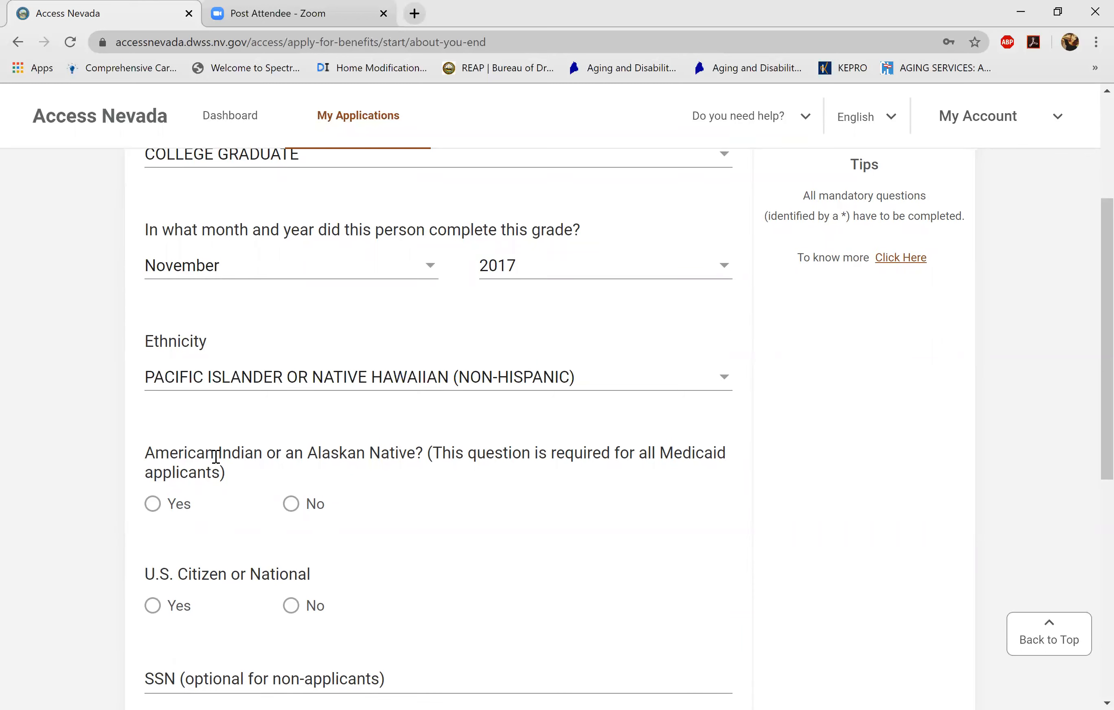
- Answer No to American Indian or Alaskan Native and Yes to U.S. Citizen
click(294, 509)
drag(1090, 424, 1087, 519)
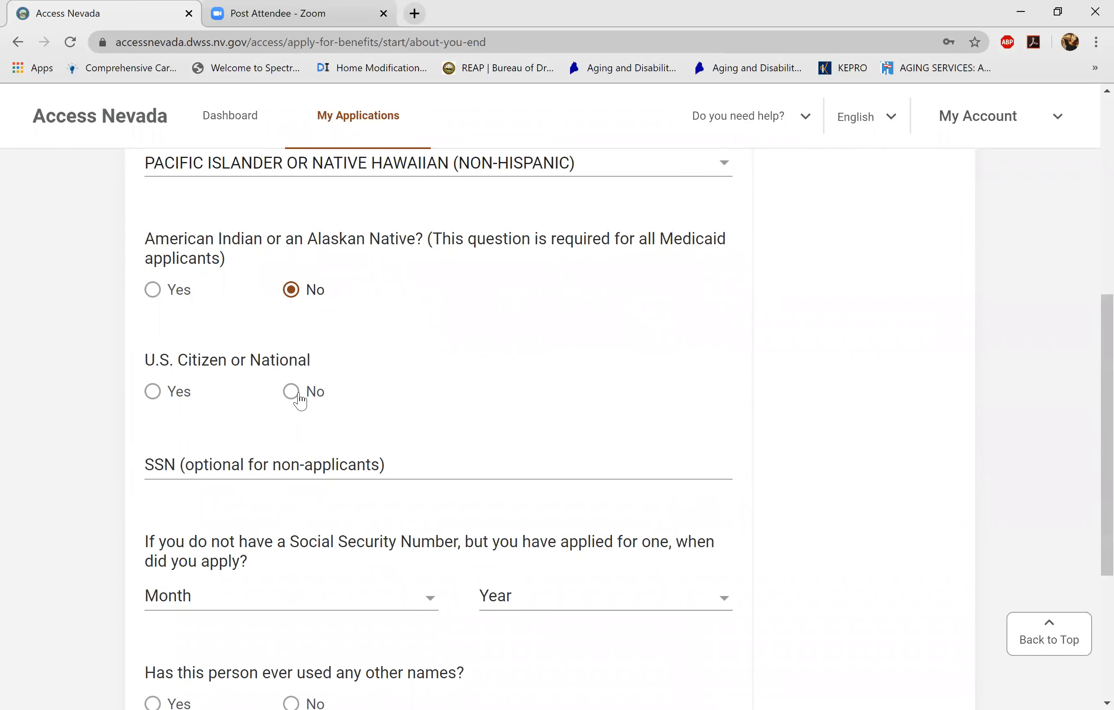
click(151, 394)
- Answer No to 'Has this person ever used any other names?' and submit Other Information
drag(1088, 442, 1088, 512)
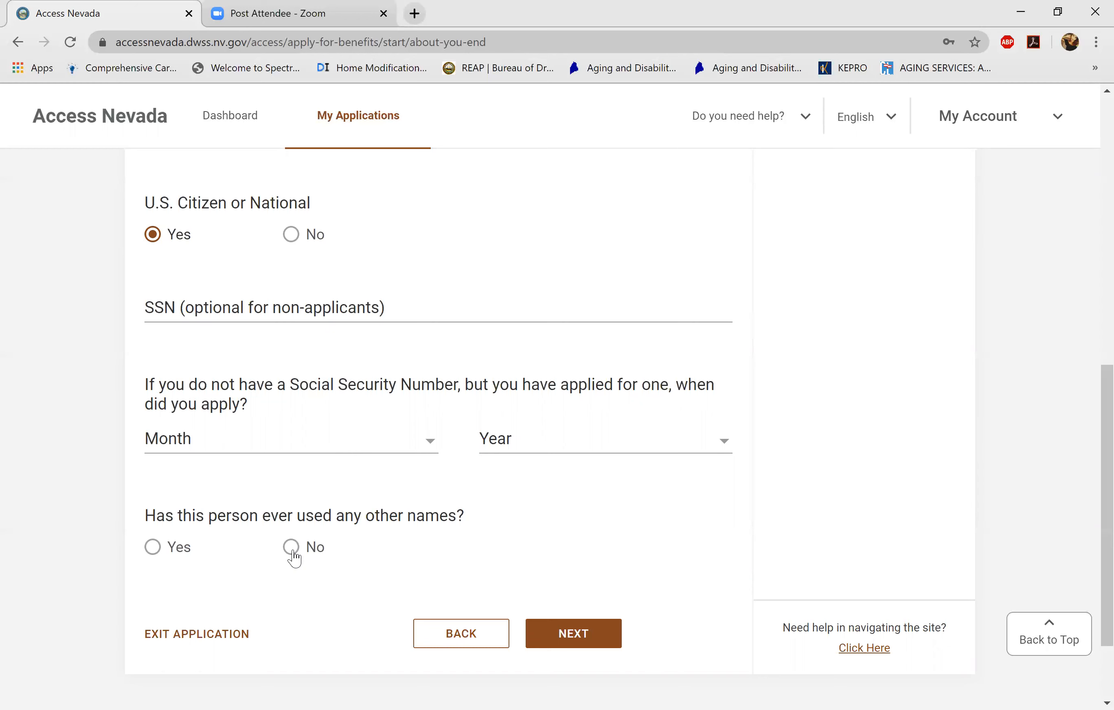
click(153, 550)
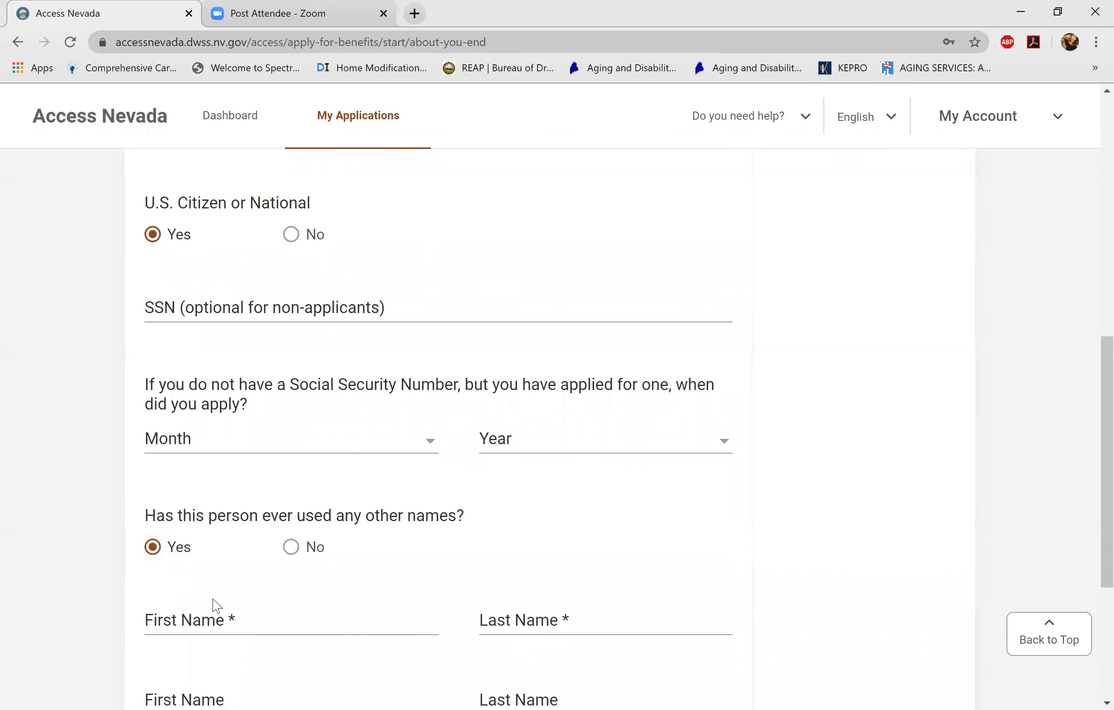
click(216, 620)
scroll(217, 620, down, 4)
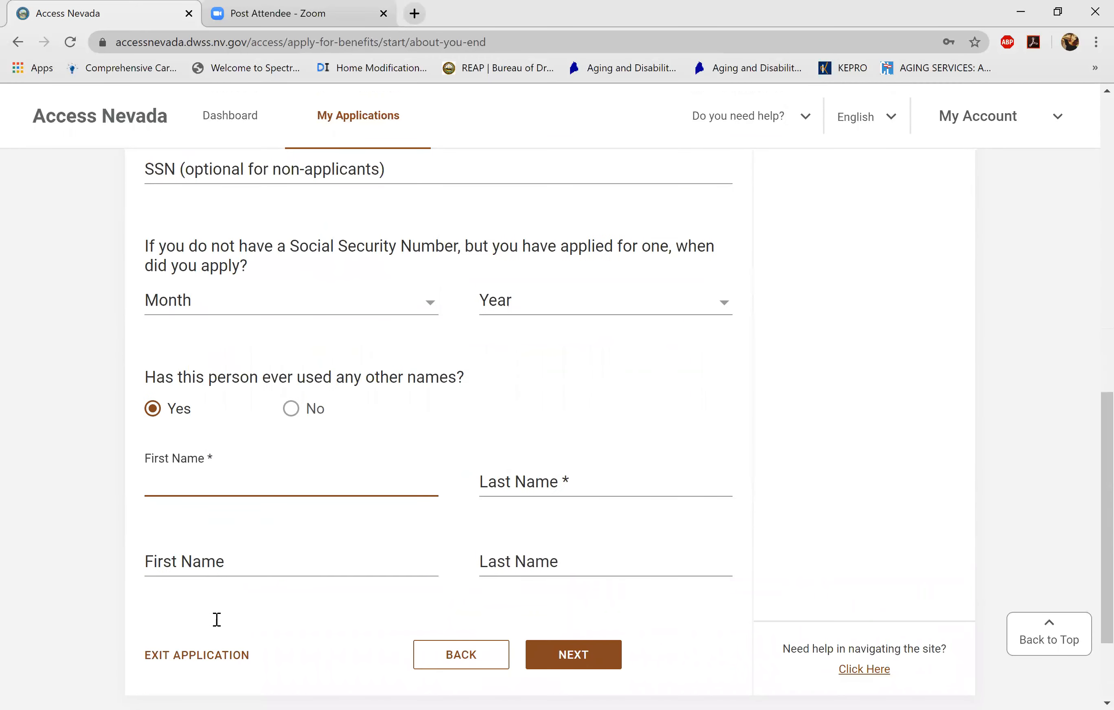
scroll(216, 620, up, 2)
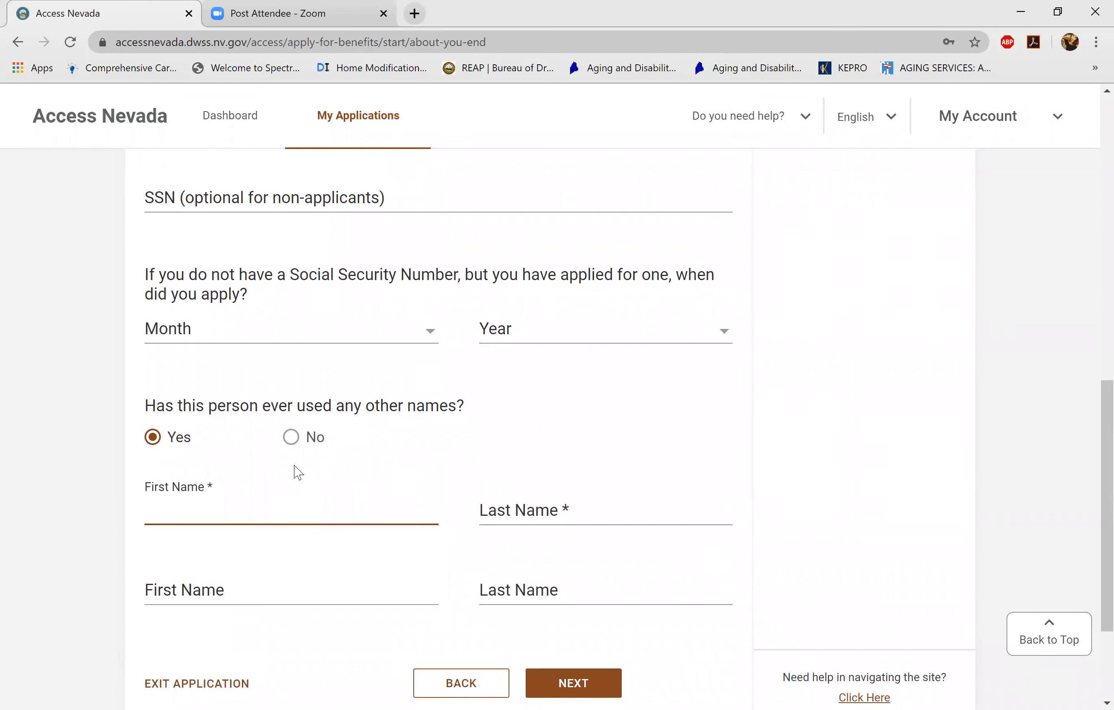
click(291, 437)
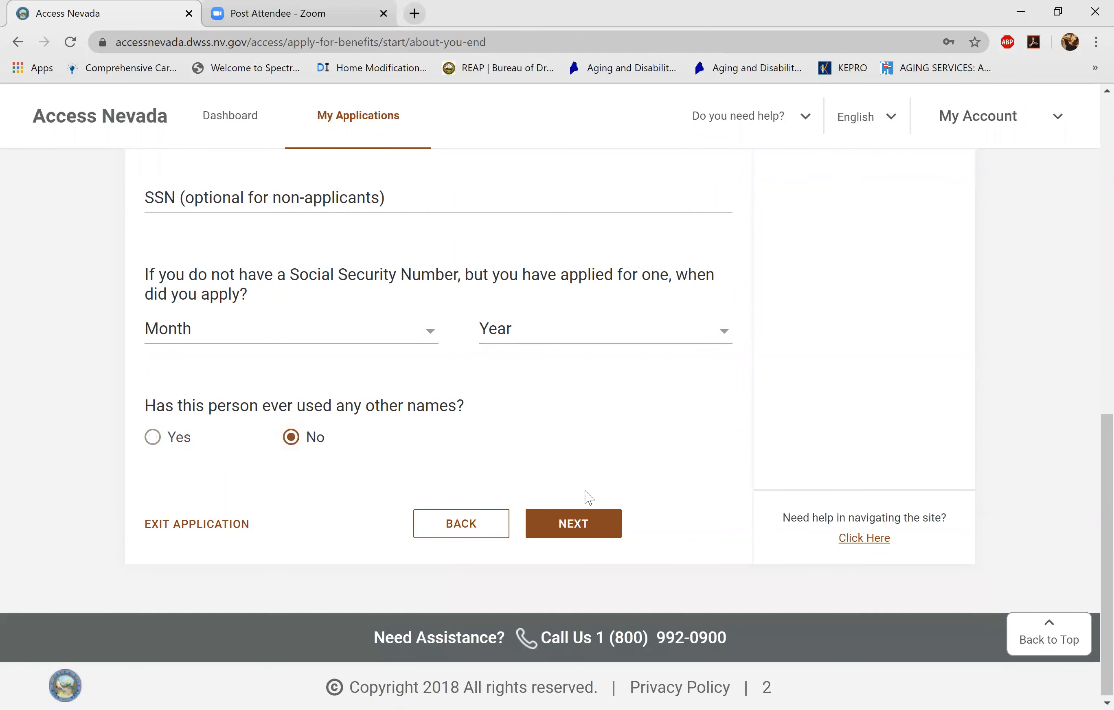
click(585, 523)
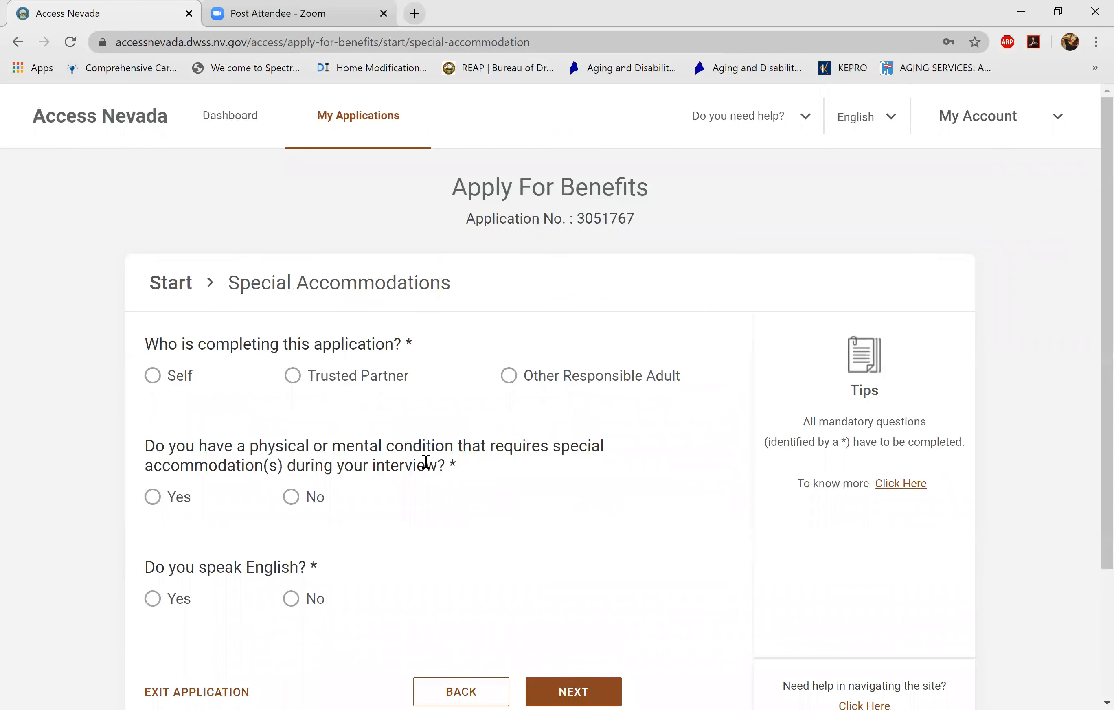
- Choose Self, No for interview accommodations, Yes for speaking English, and submit the page
click(153, 379)
click(295, 497)
click(154, 601)
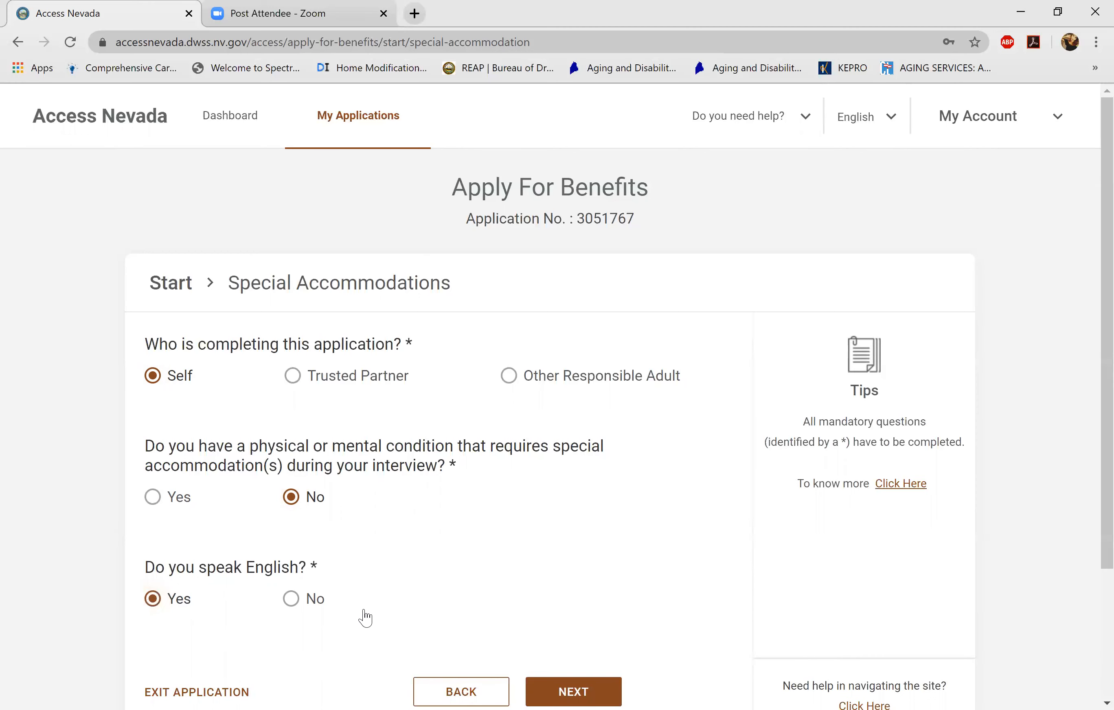
click(588, 692)
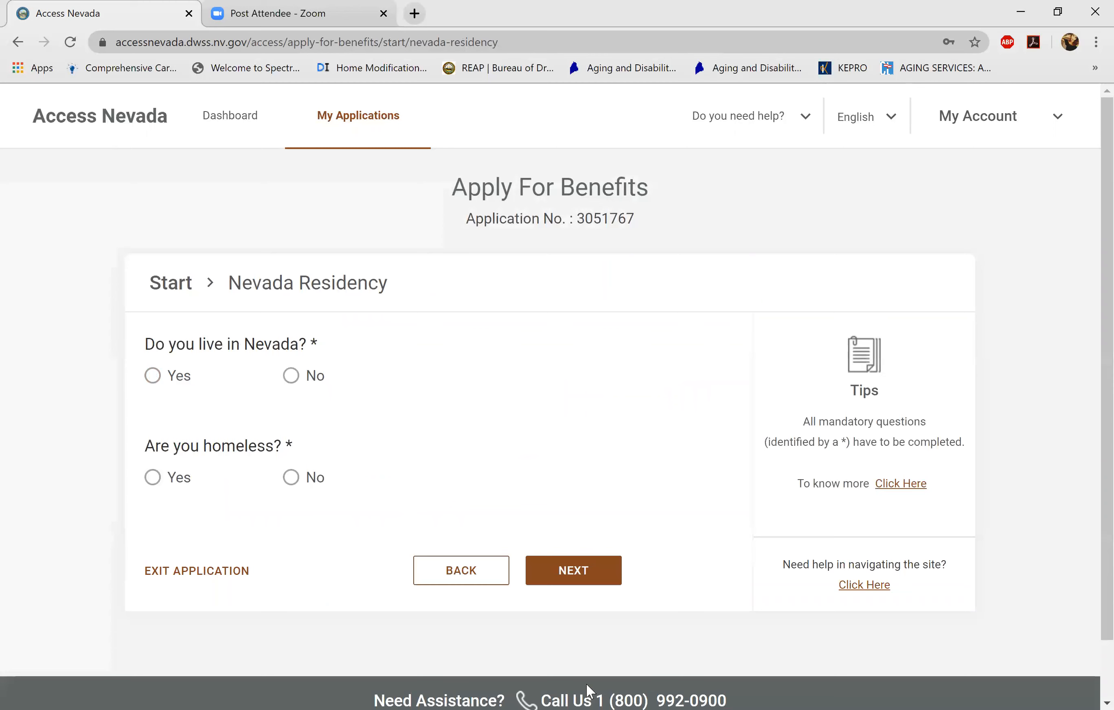
- Answer Yes to living in and staying in Nevada, No to homeless, and submit
click(154, 377)
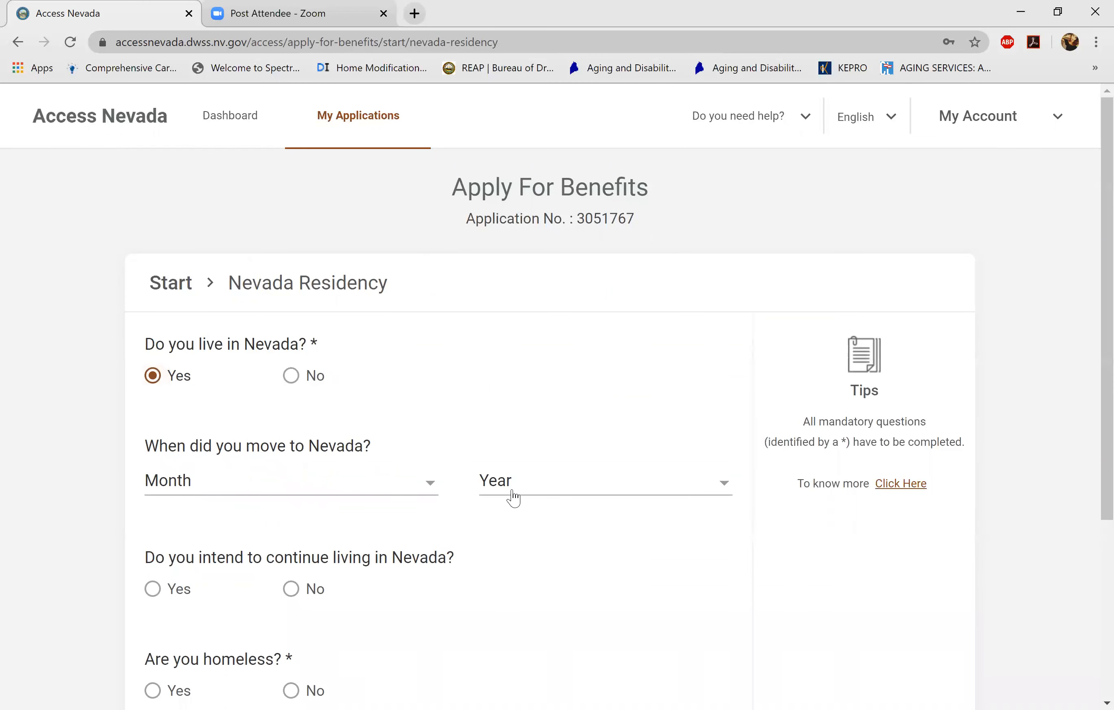
drag(312, 340, 324, 346)
click(153, 588)
scroll(1089, 421, down, 5)
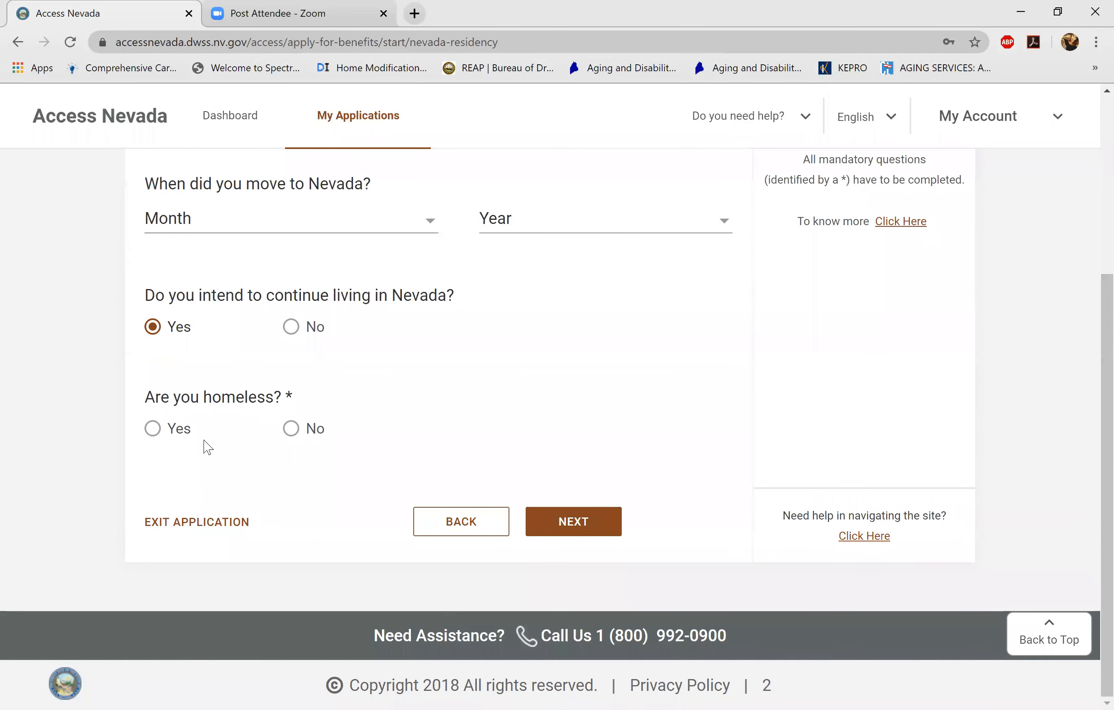
click(291, 428)
click(584, 532)
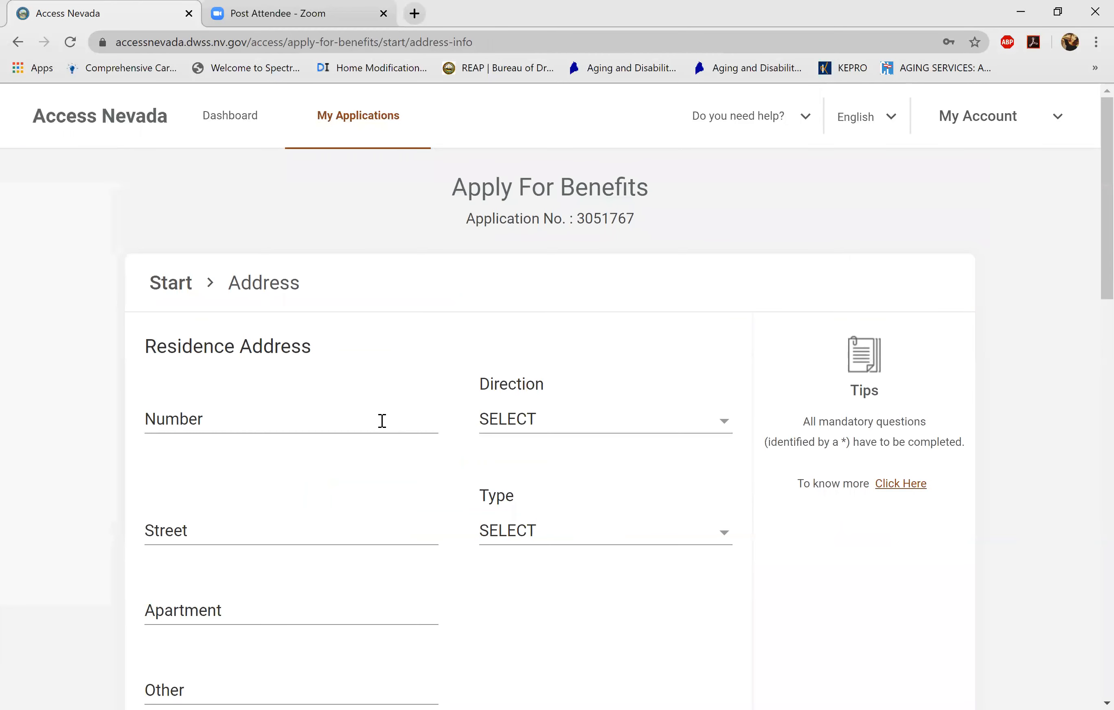
- Enter the residence house number, direction WEST, street name and street type AVENUE
click(382, 421)
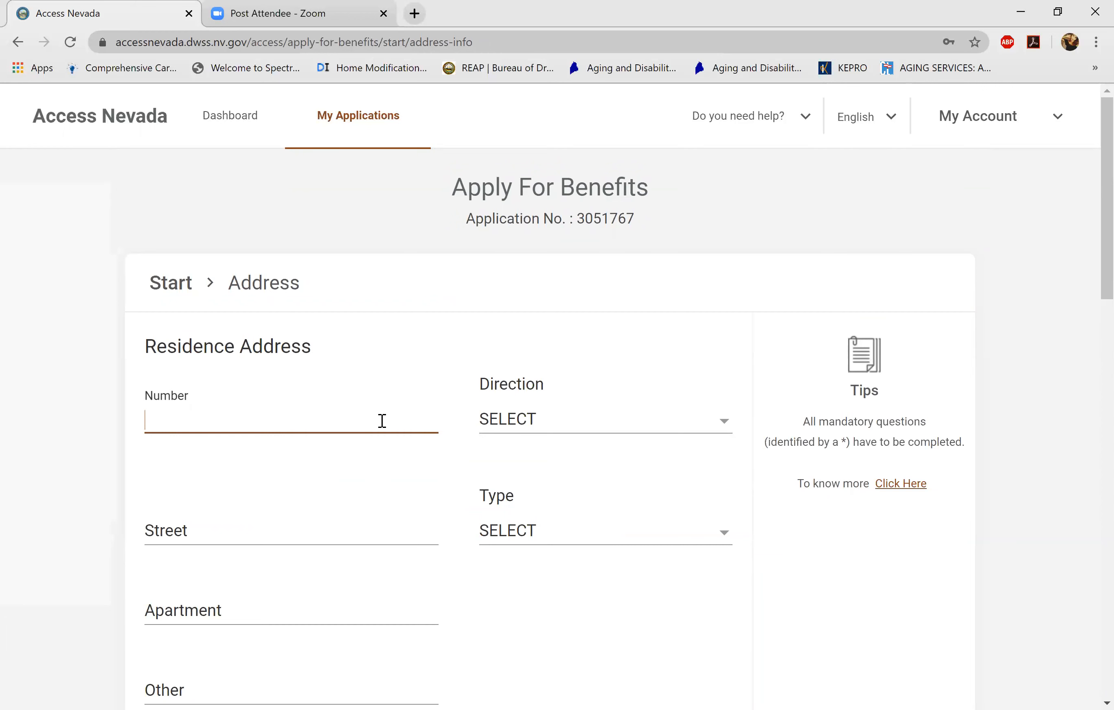
text(4344)
key(Tab)
key(w)
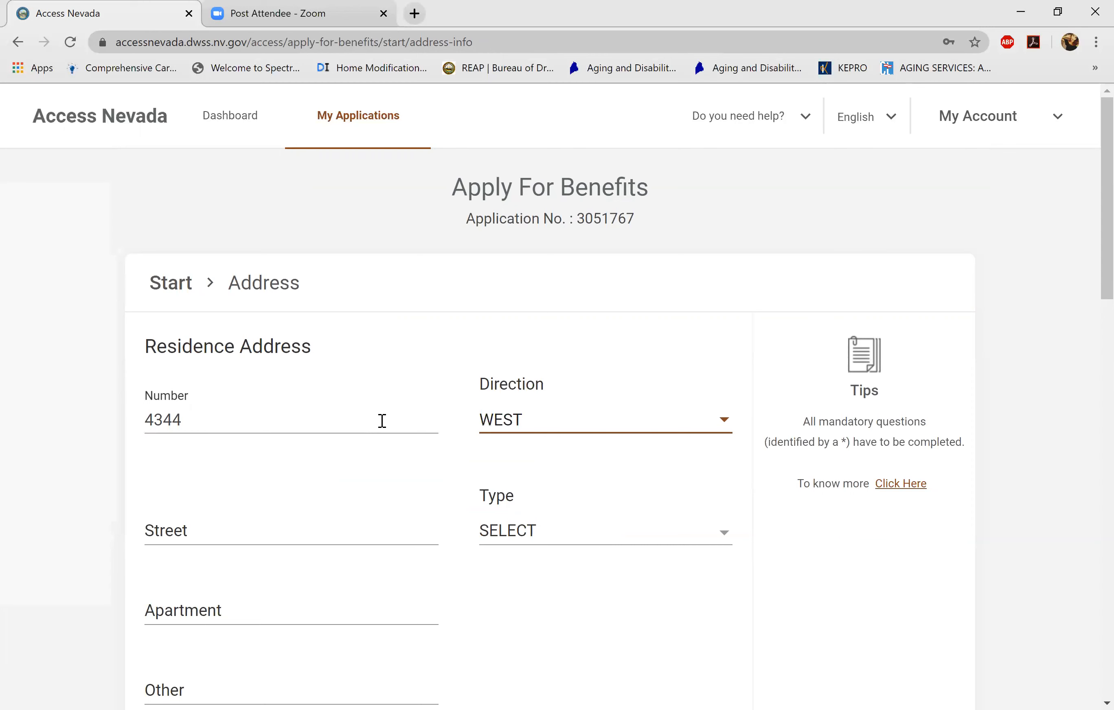
click(349, 537)
text(CHEYENNE)
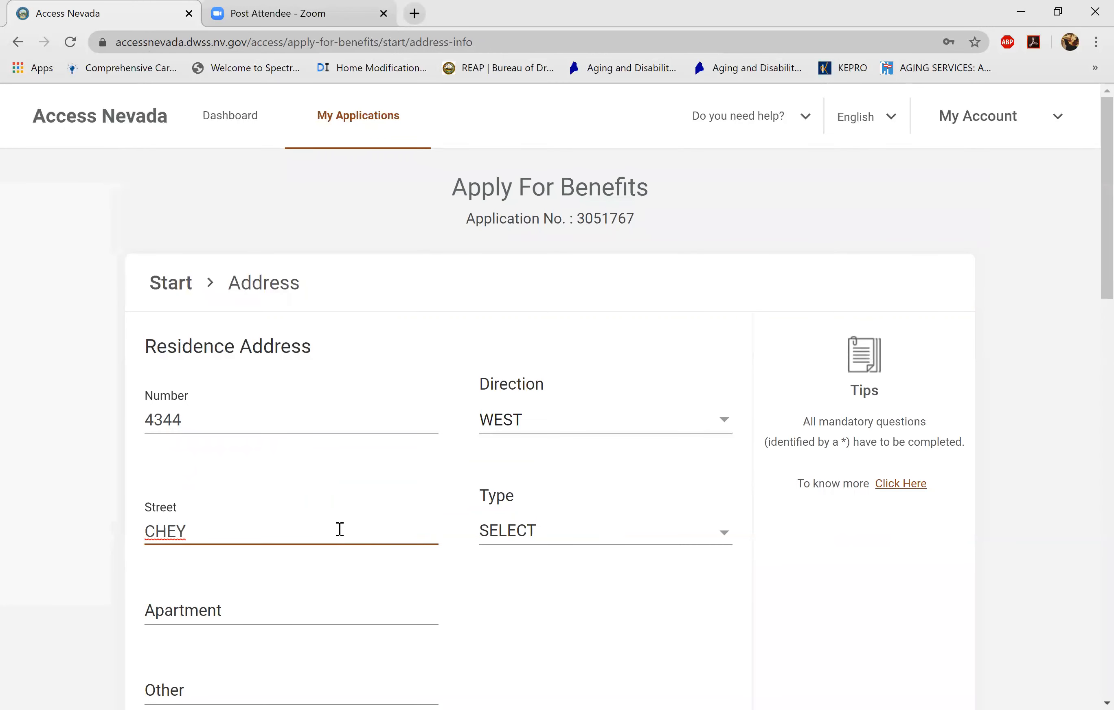
click(576, 527)
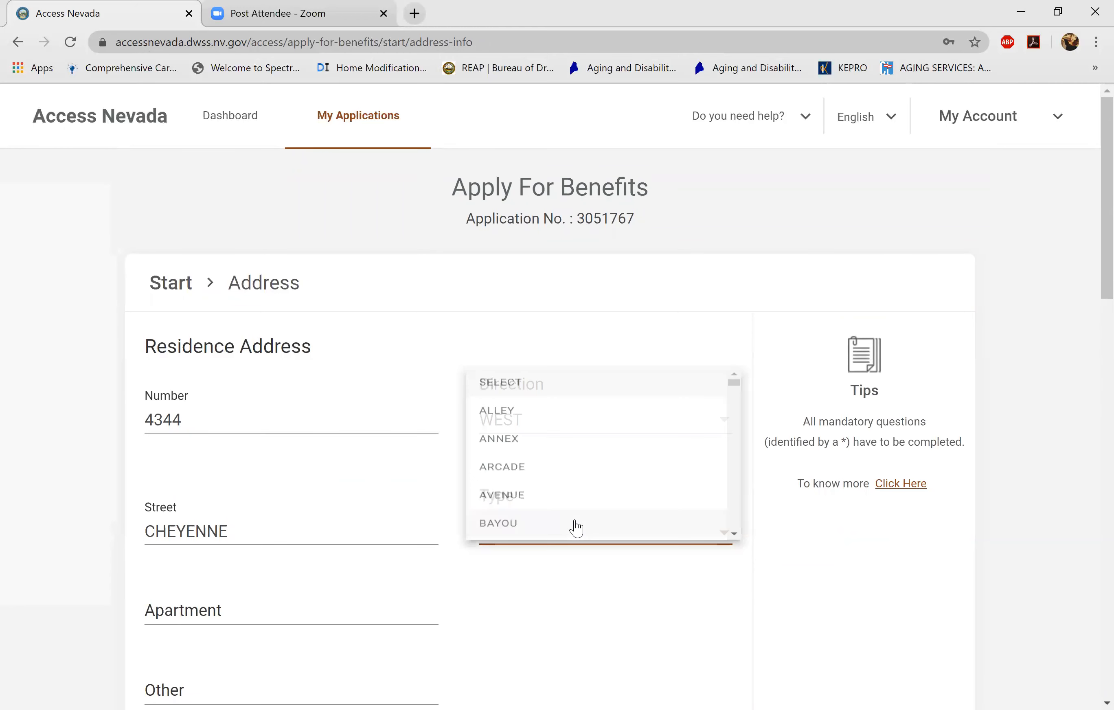
click(570, 497)
click(273, 608)
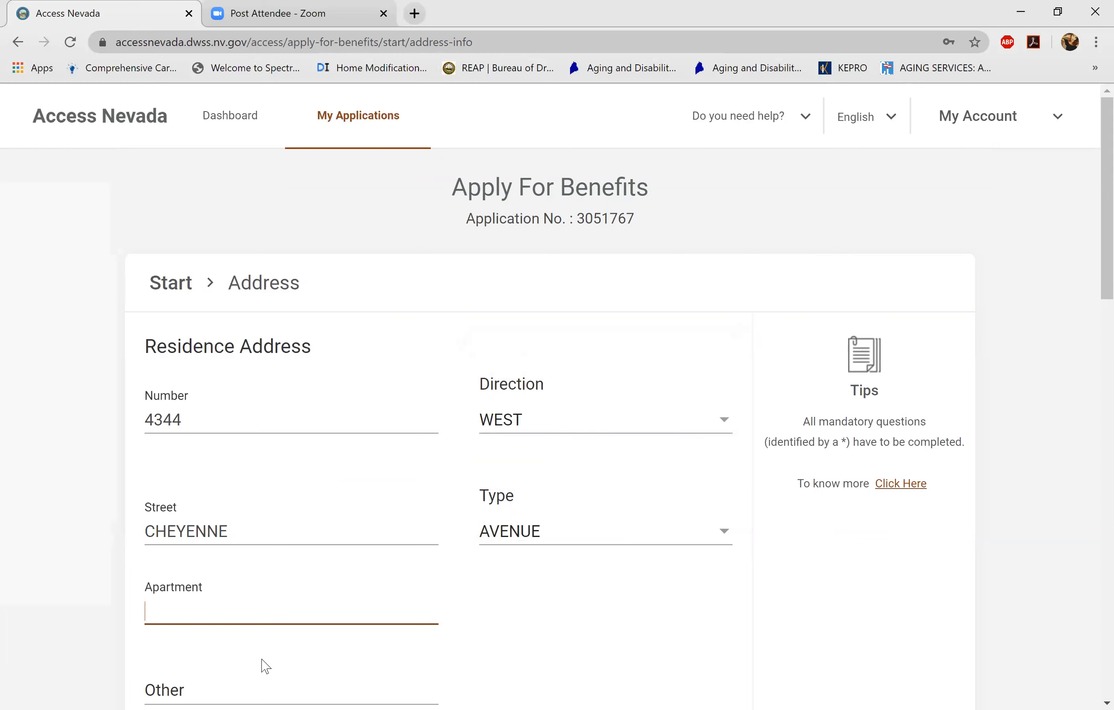
drag(1103, 238, 1102, 366)
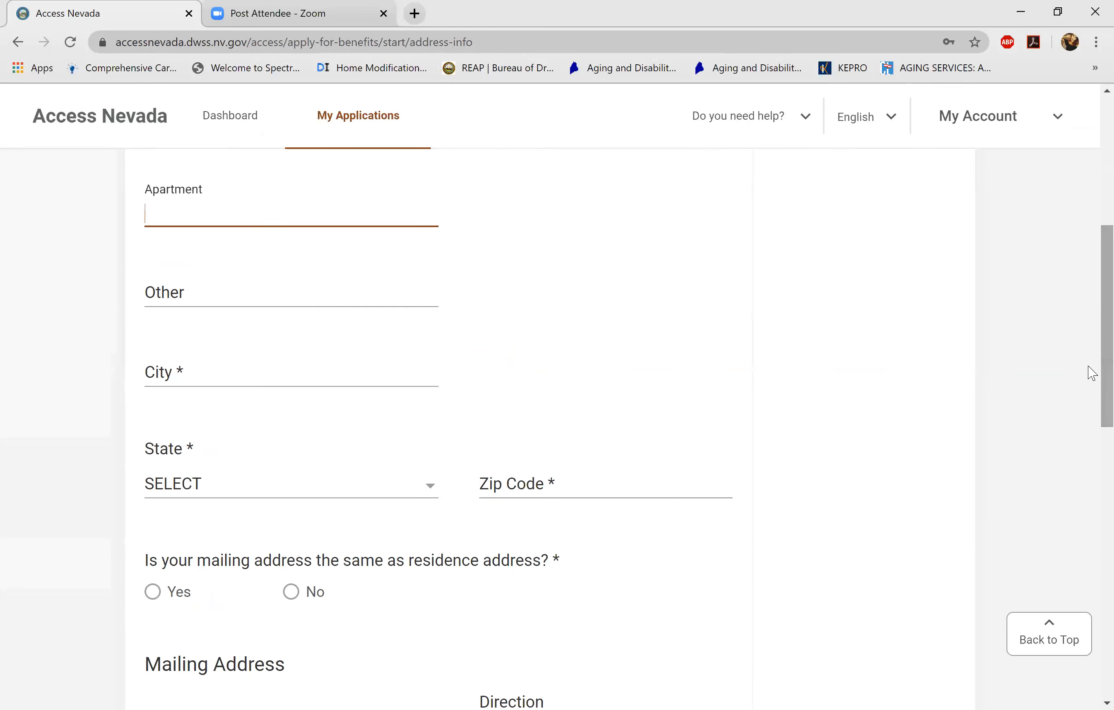
- Fill in the residence city, state NEVADA and zip code, and mark the mailing address the same
click(282, 374)
text(LAS)
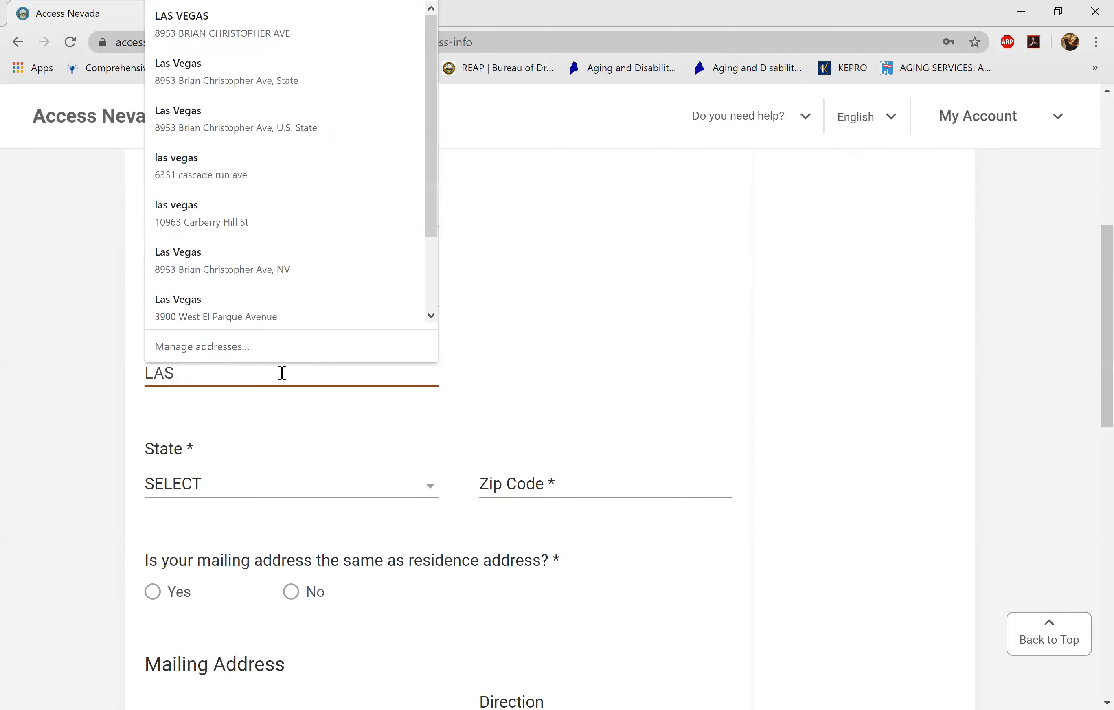
text( VEG)
key(BackSpace)
key(BackSpace)
key(BackSpace)
key(BackSpace)
key(BackSpace)
key(BackSpace)
key(BackSpace)
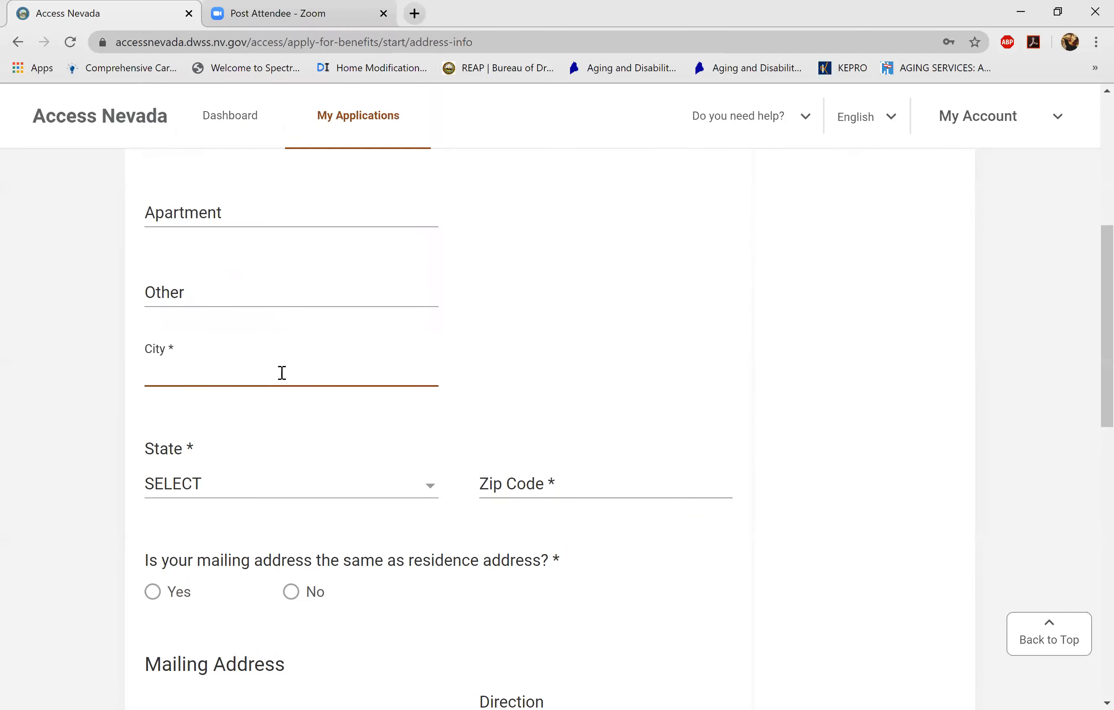
text(N. LAS VEGAS)
click(238, 495)
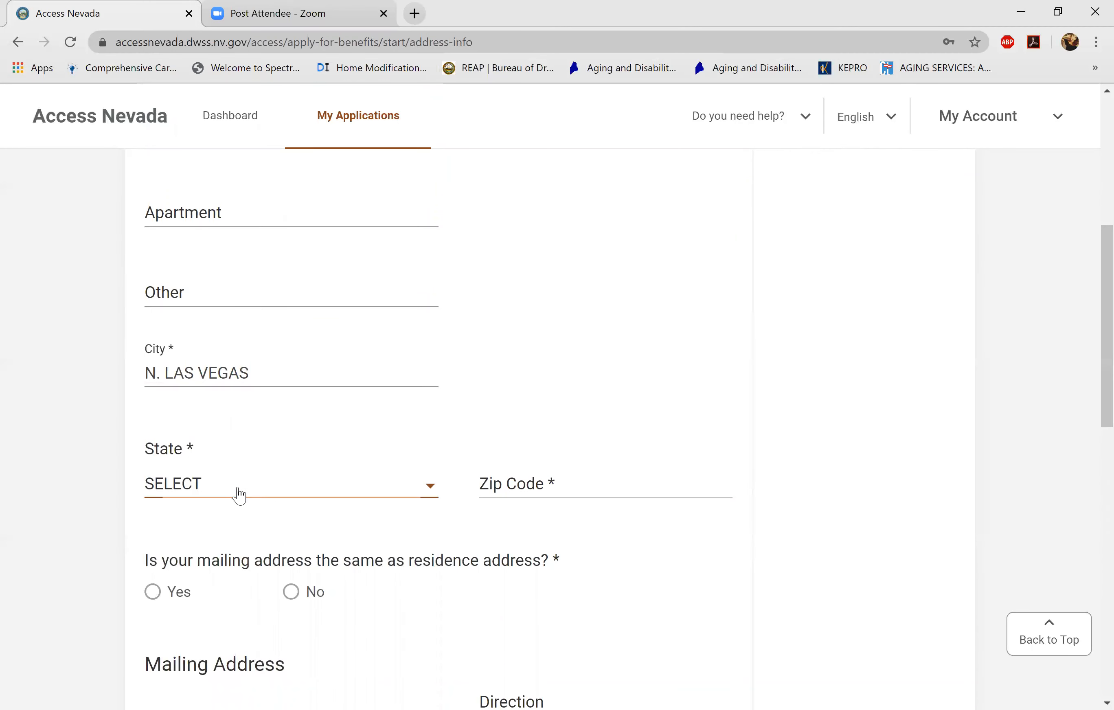
key(Down)
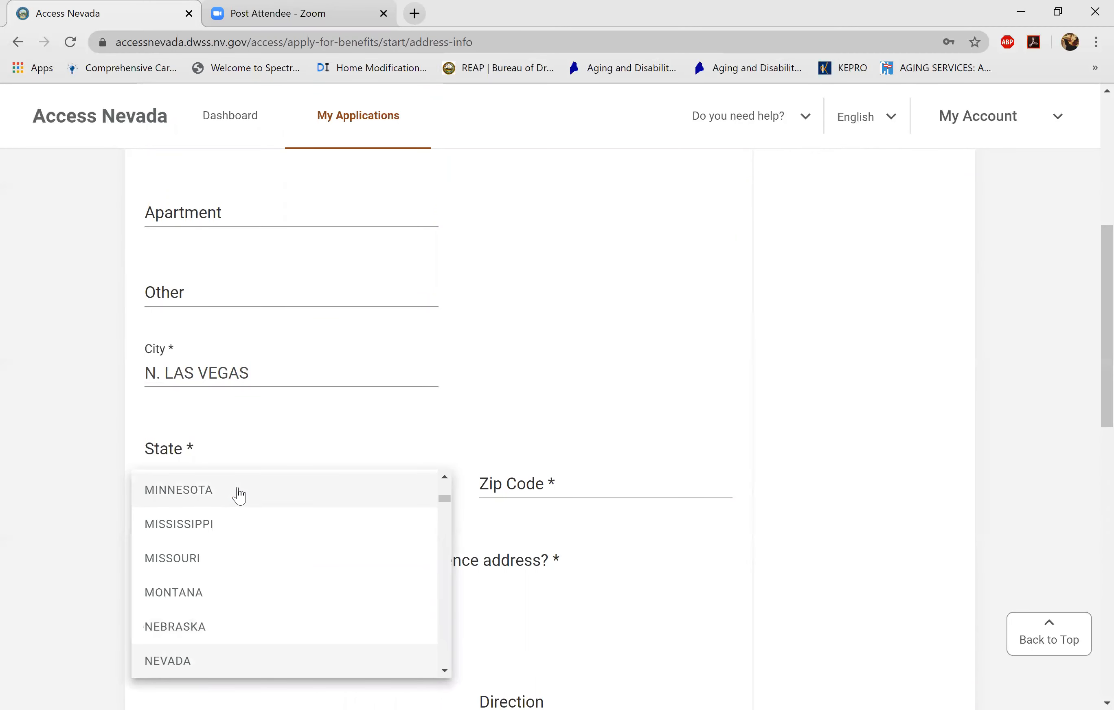
key(Tab)
text(89032)
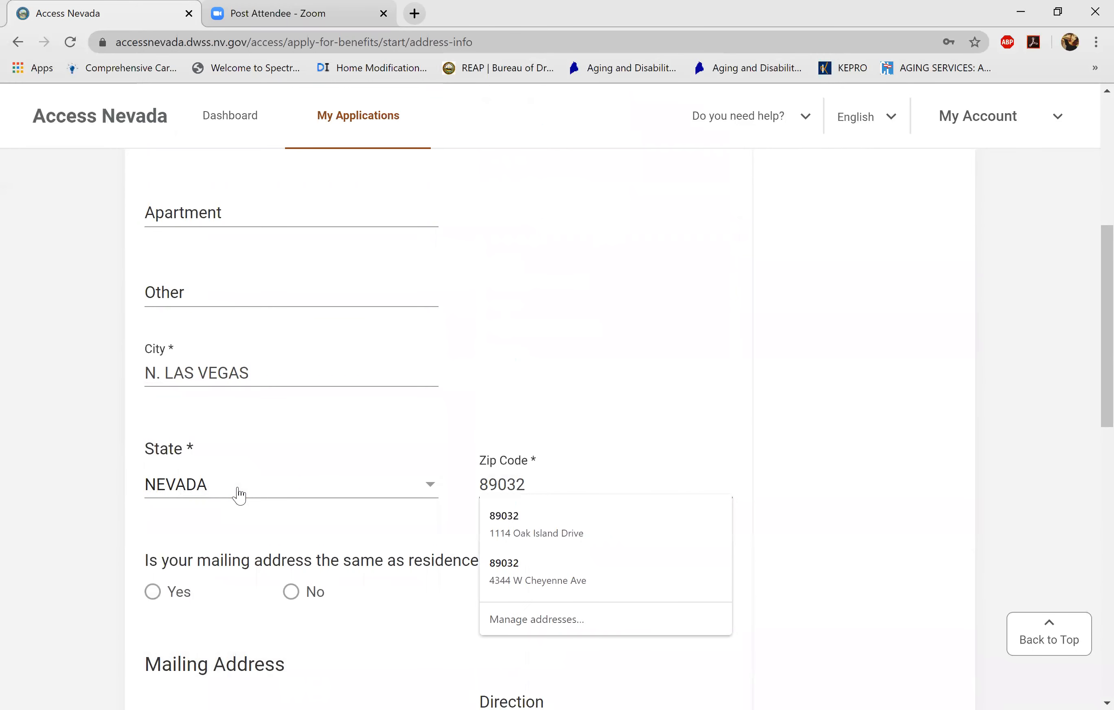
key(Tab)
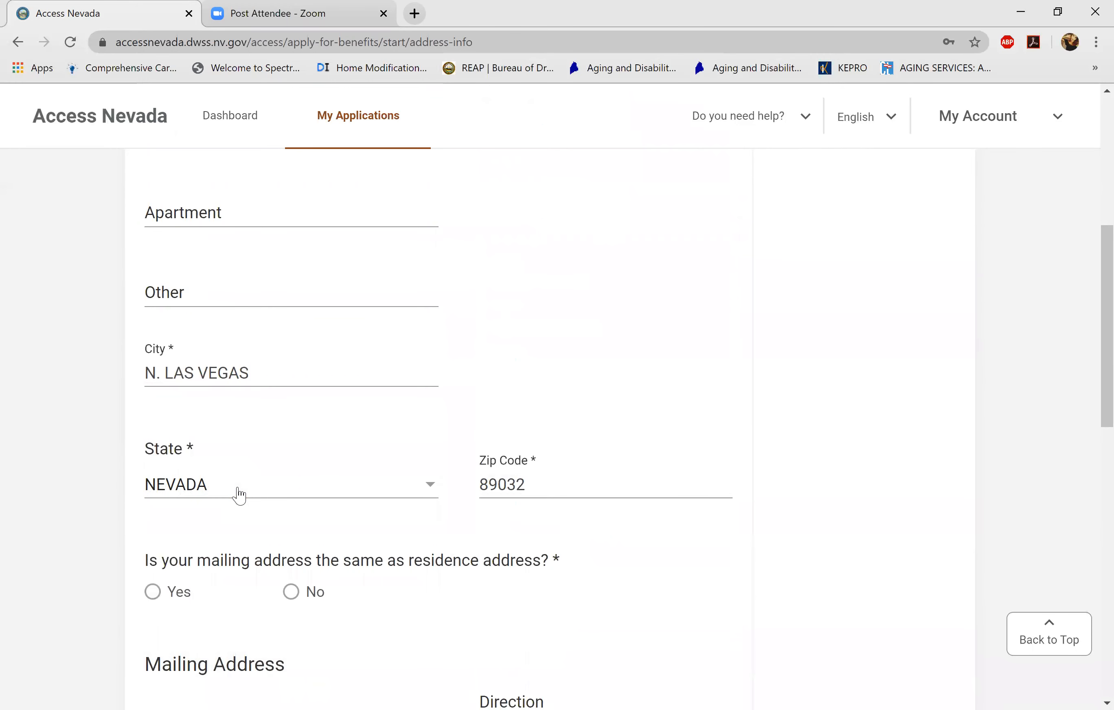
key(Tab)
key(space)
scroll(239, 496, down, 8)
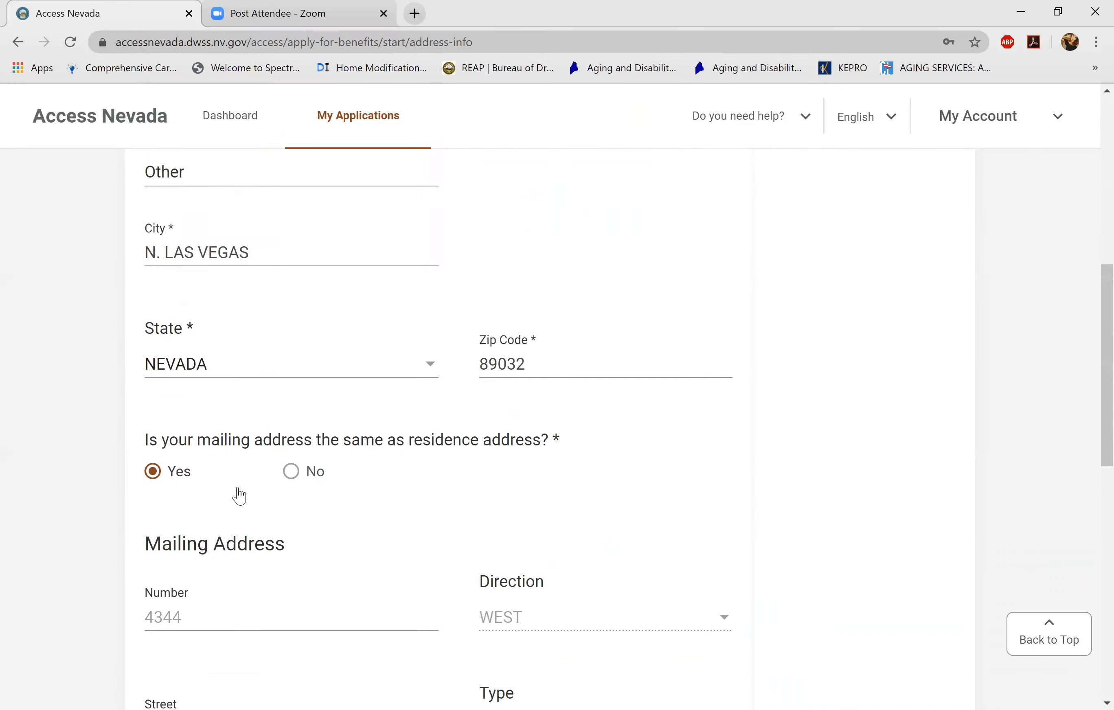
scroll(239, 496, down, 7)
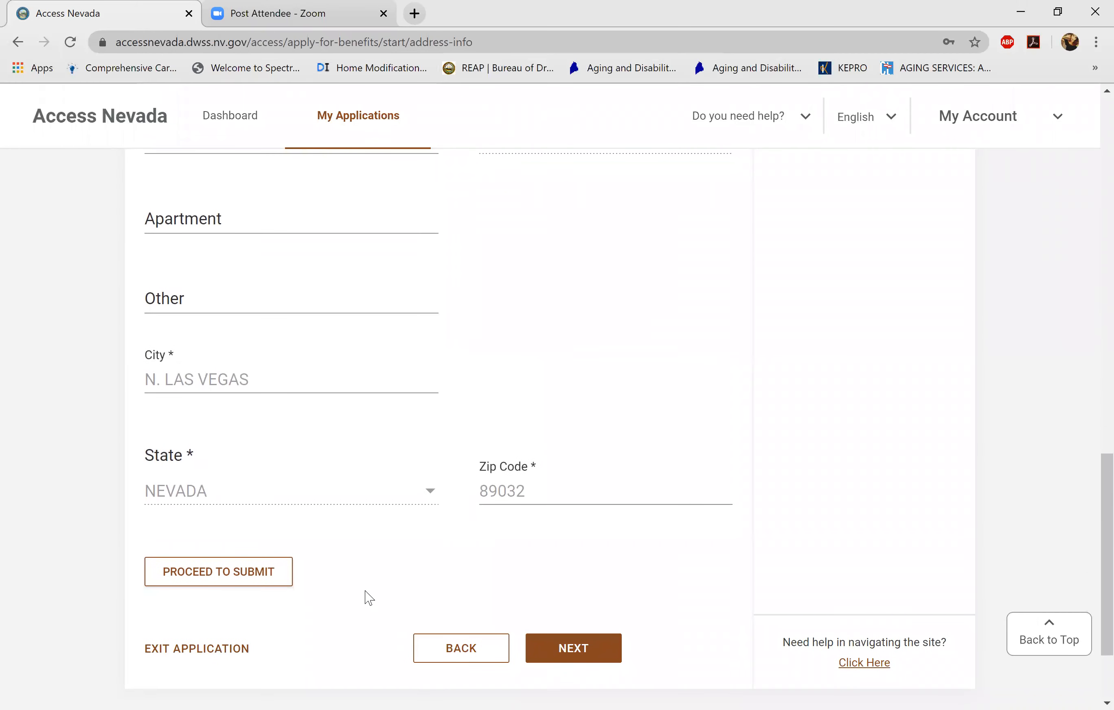
click(580, 649)
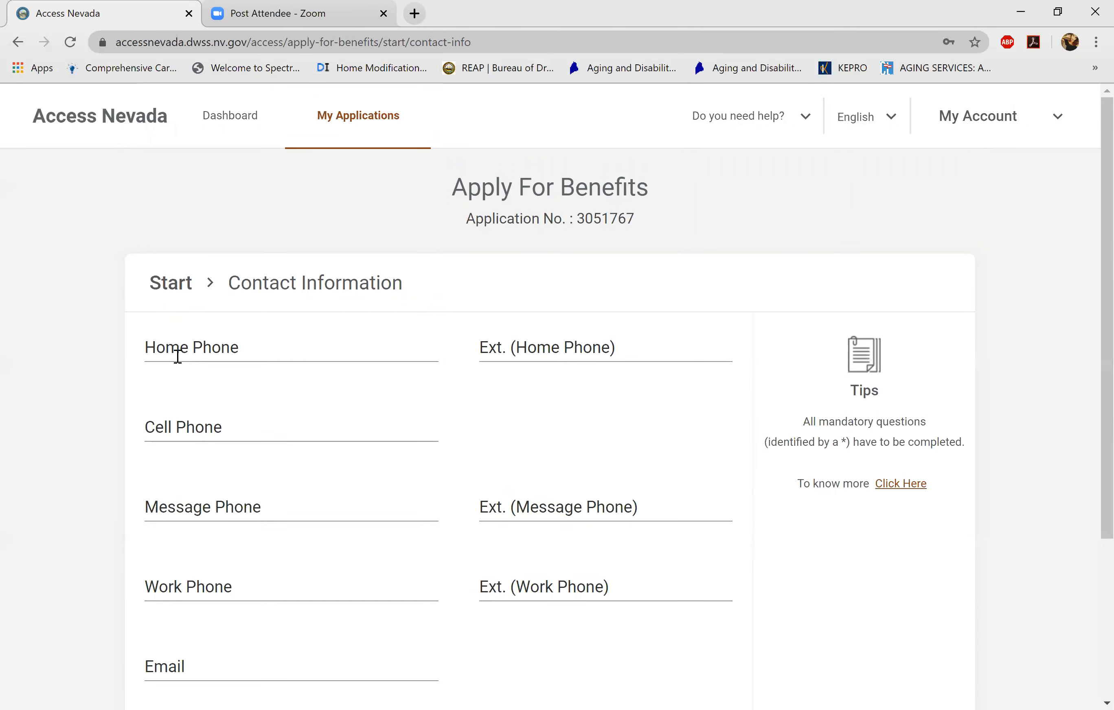
- Enter the contact's cell phone number and e-mail address, then submit Contact Information
click(178, 432)
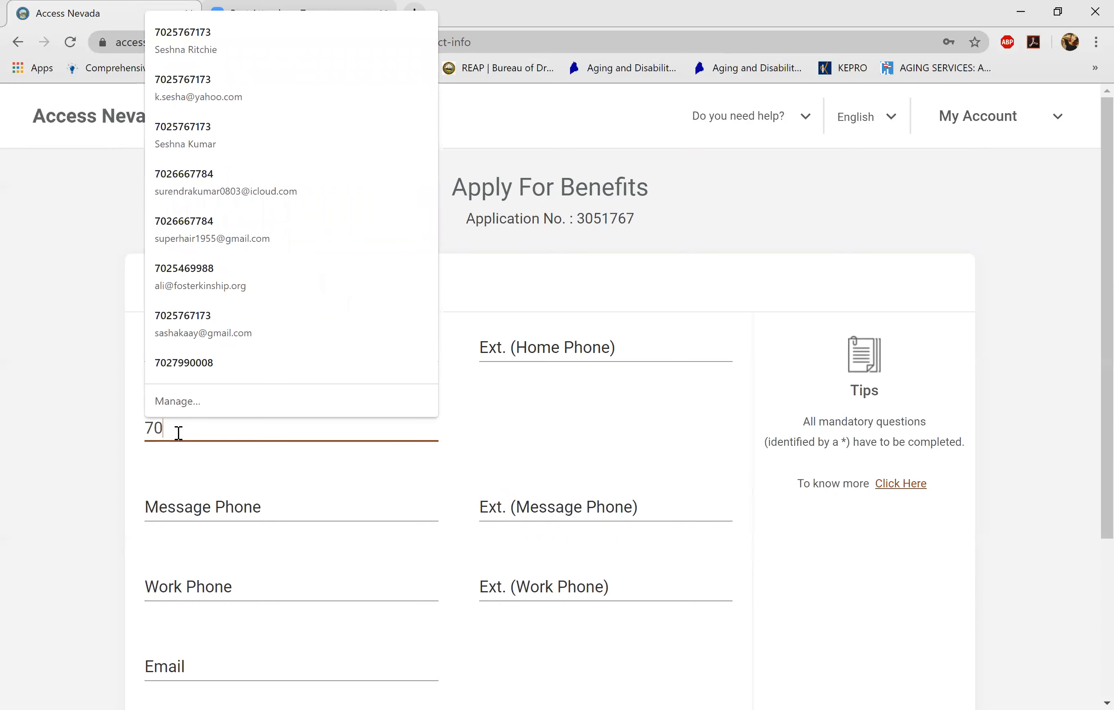
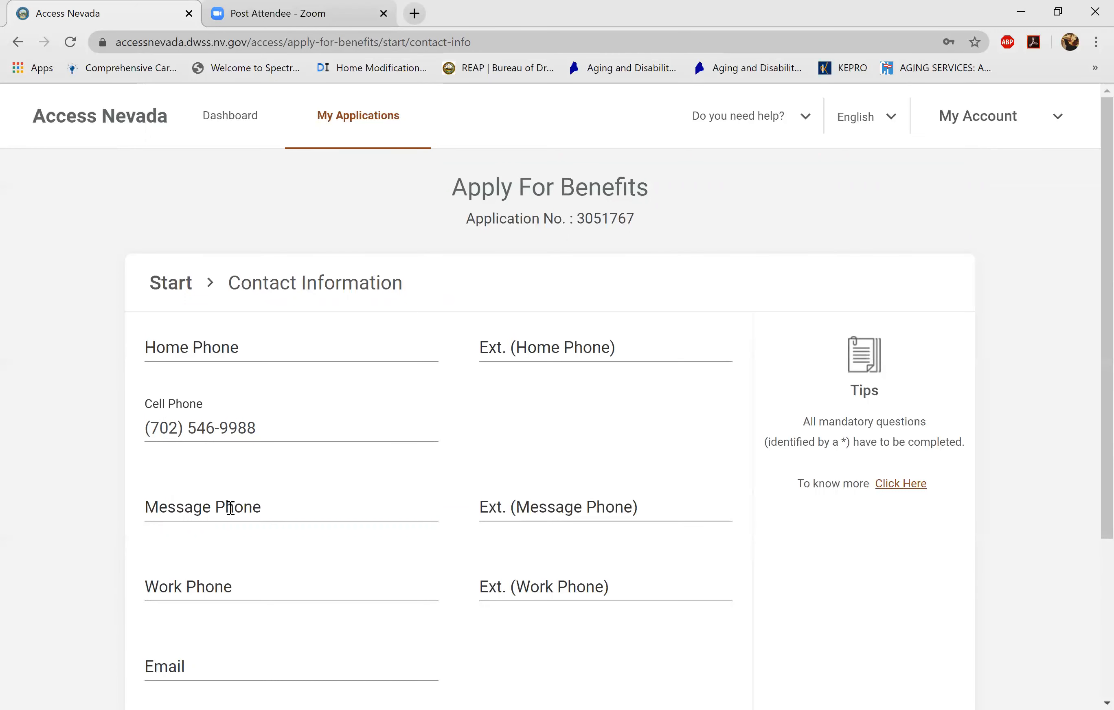
click(242, 667)
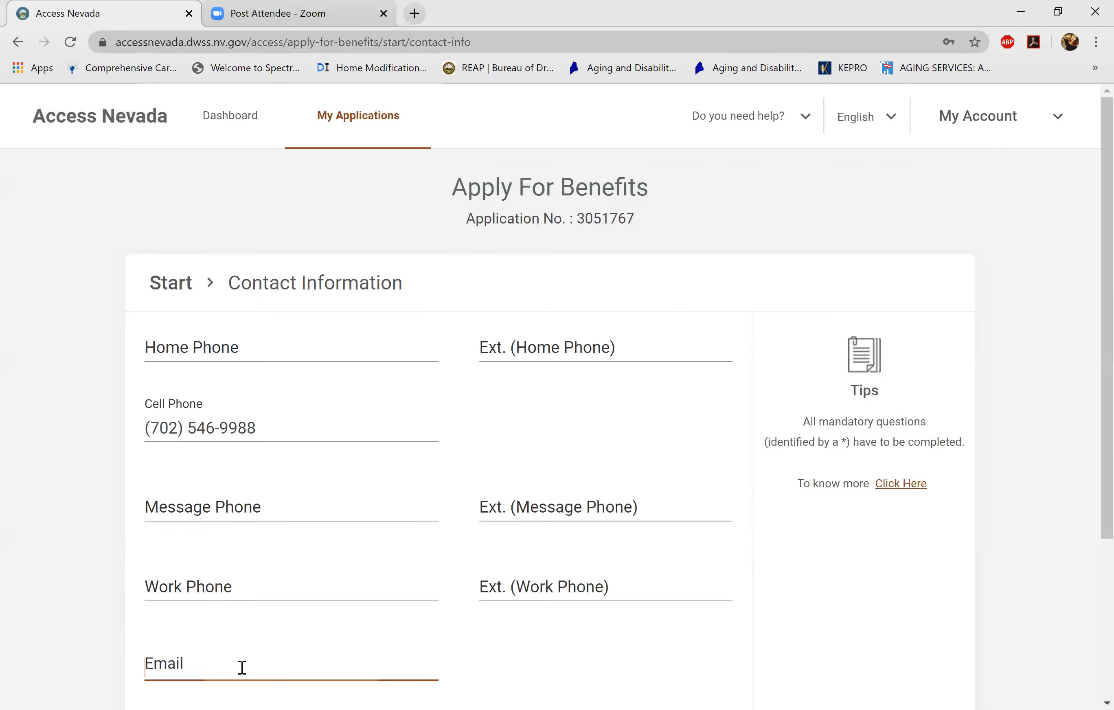
click(242, 667)
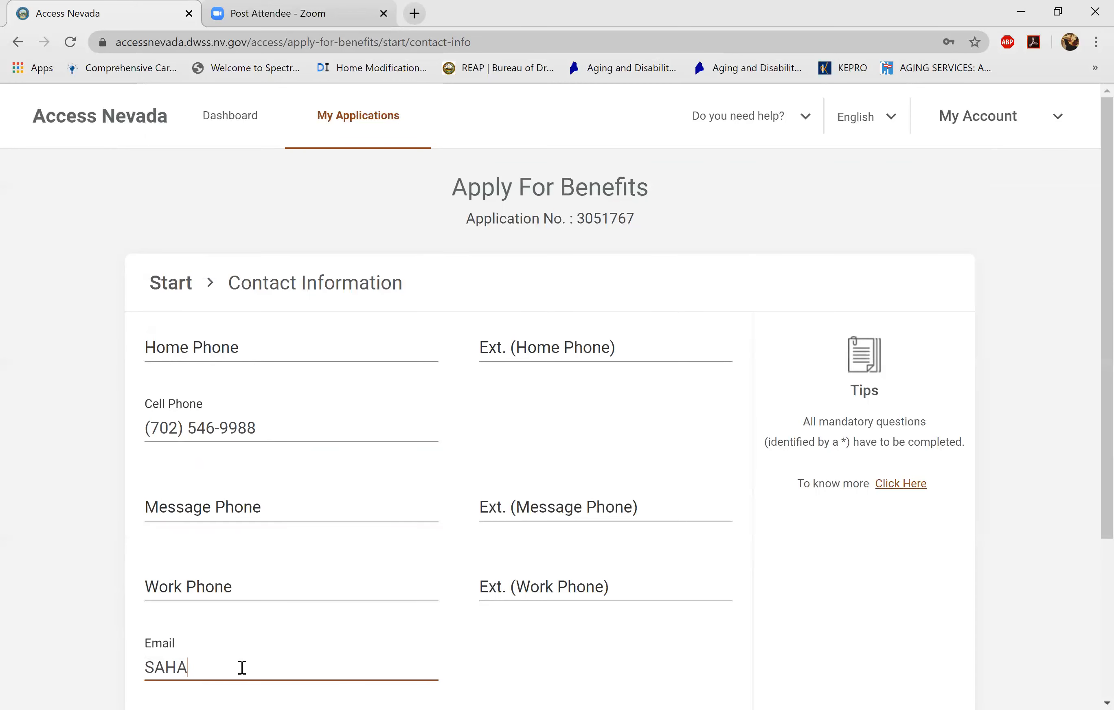
key(BackSpace)
key(BackSpace)
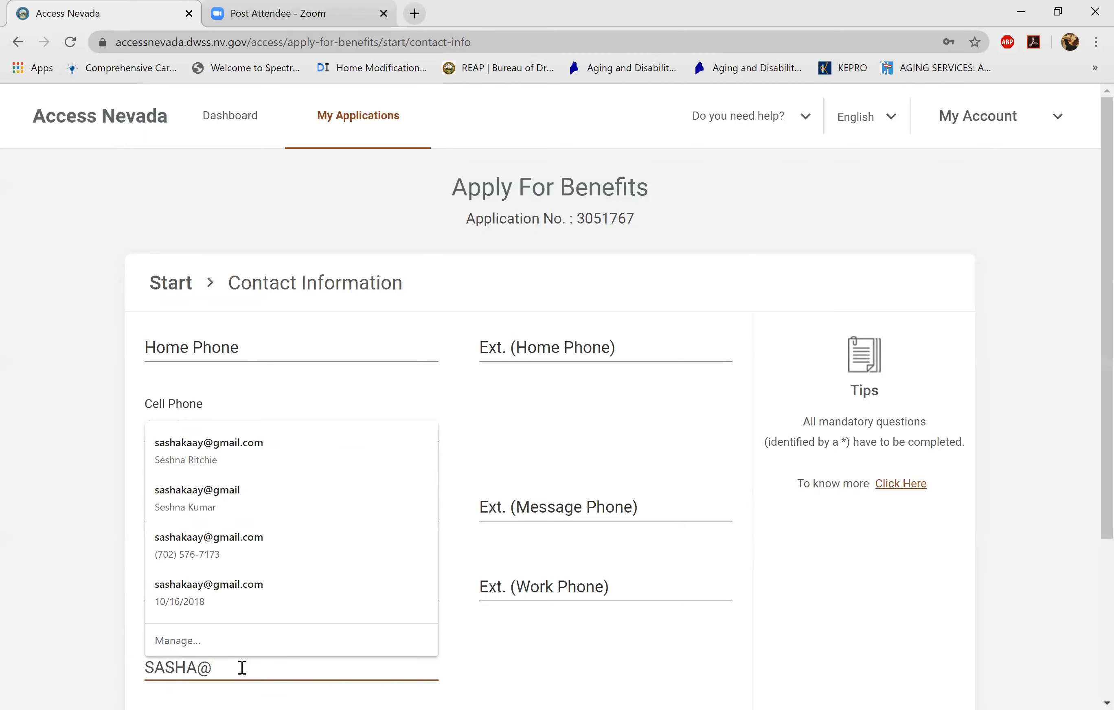
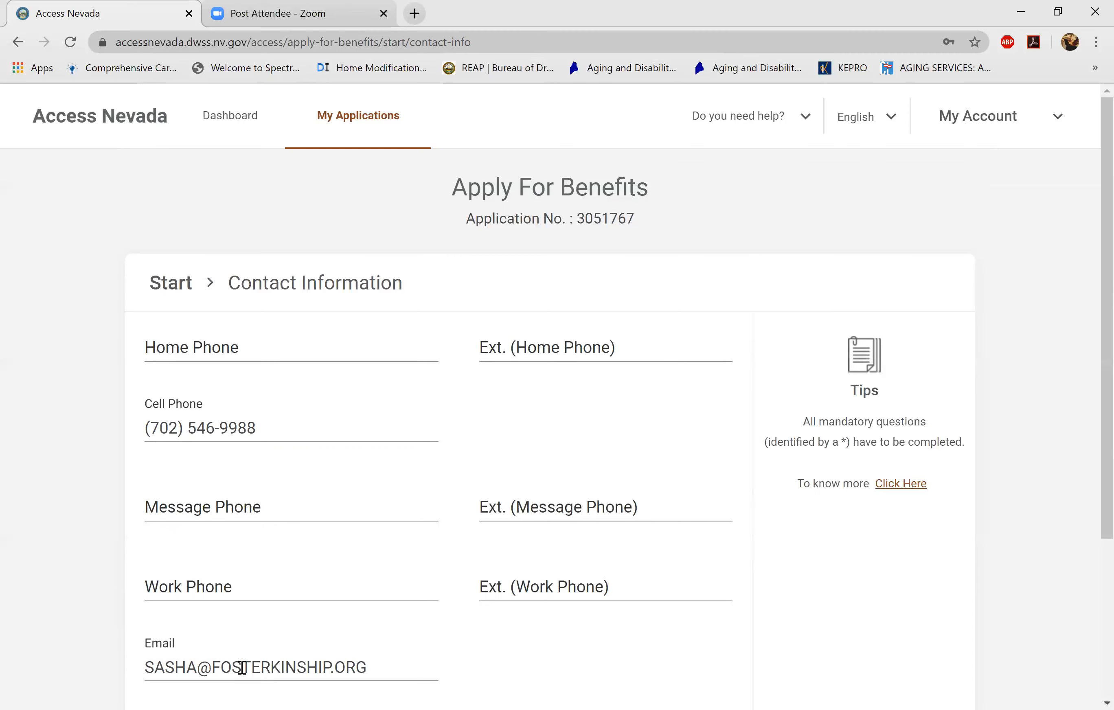
scroll(242, 667, down, 5)
key(Return)
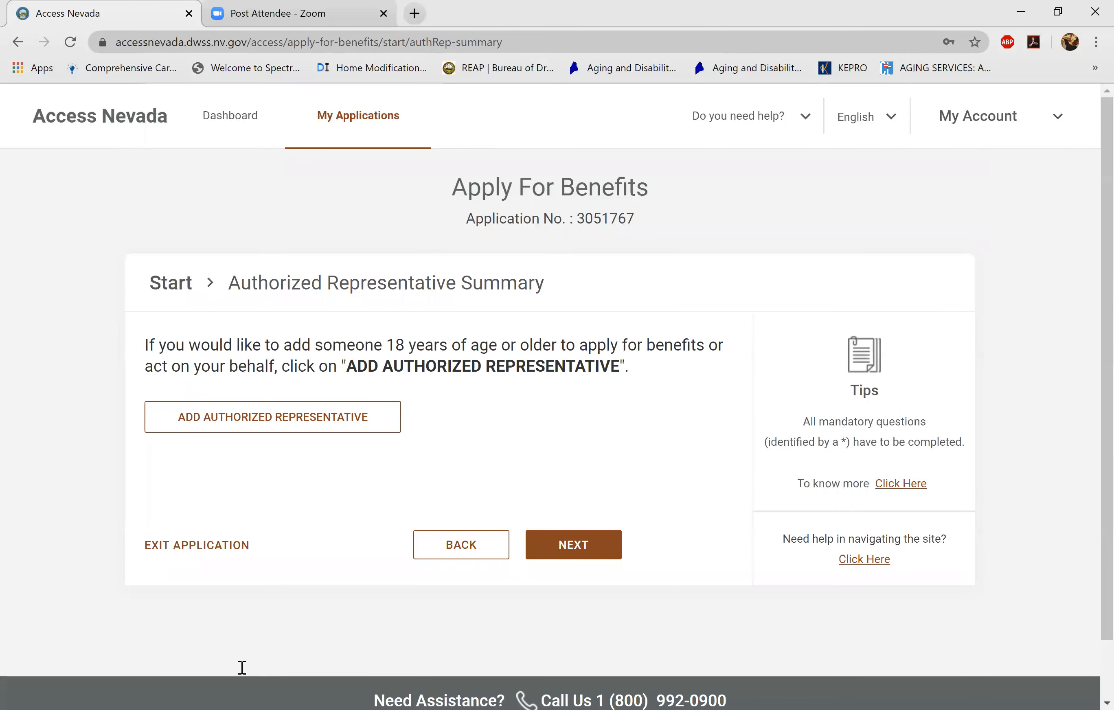
- Add a new authorized representative marked as a Facility named FOSTER KINSHIP
click(235, 432)
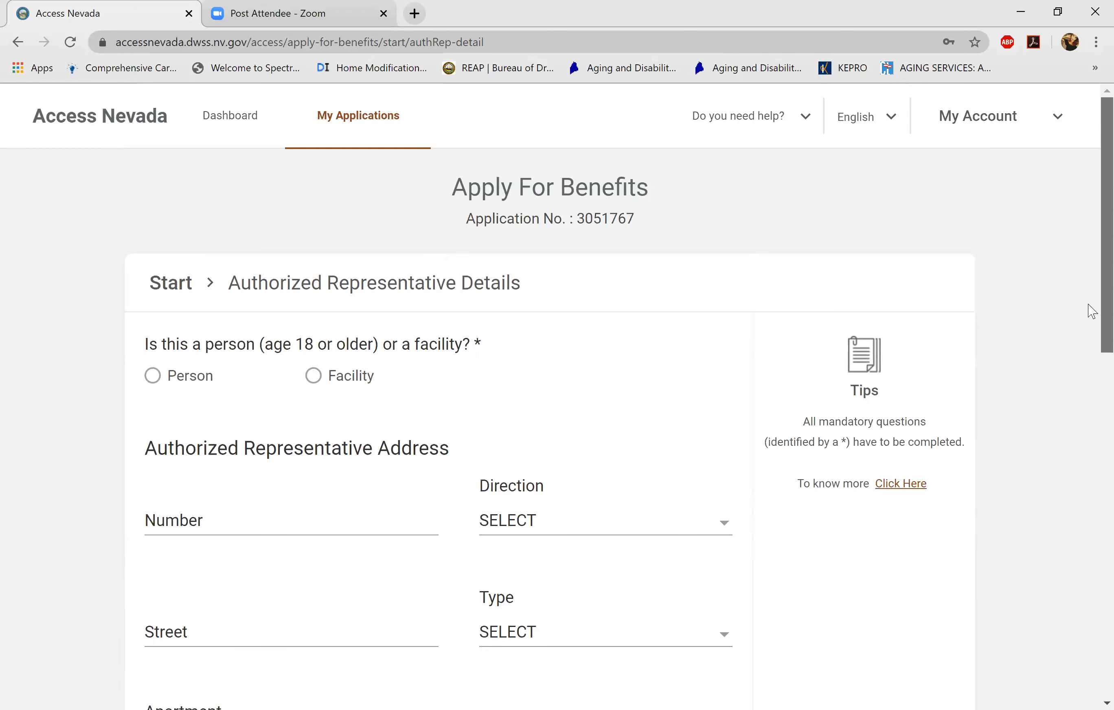
scroll(1088, 304, down, 2)
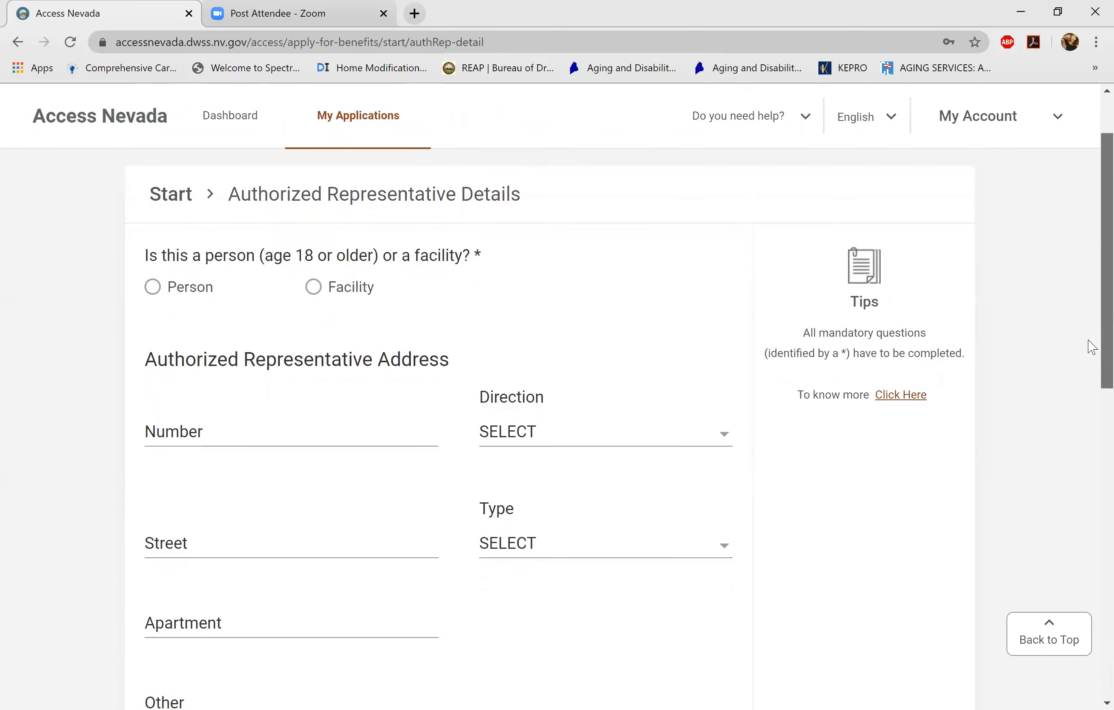
scroll(1092, 347, down, 1)
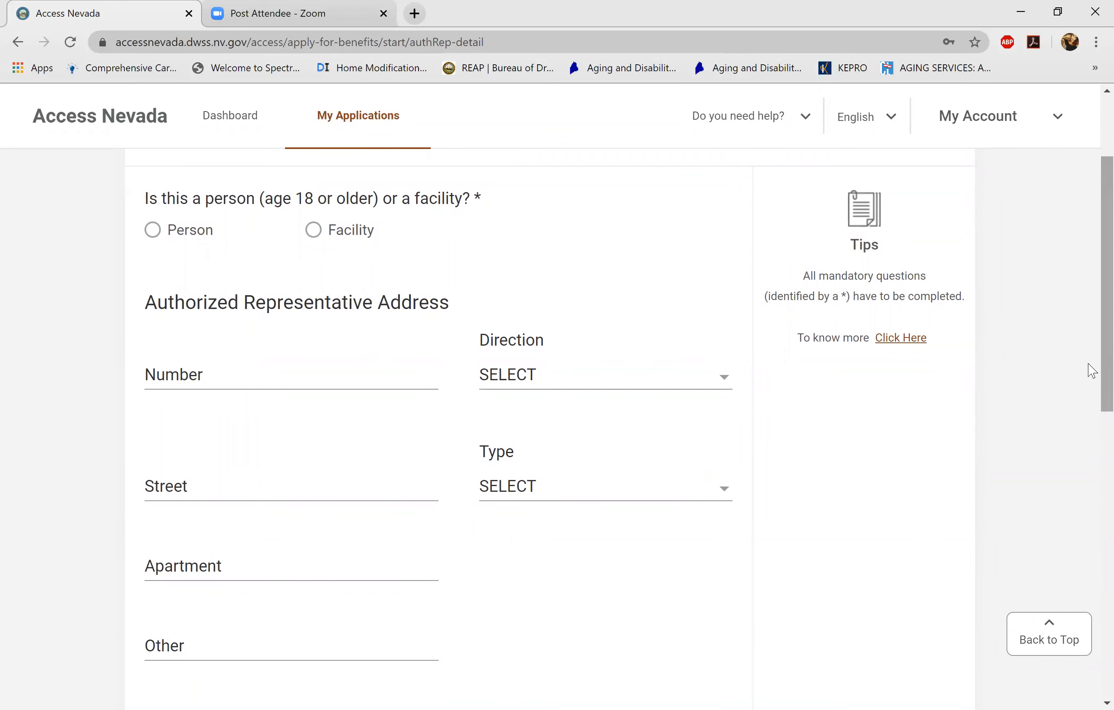
click(313, 231)
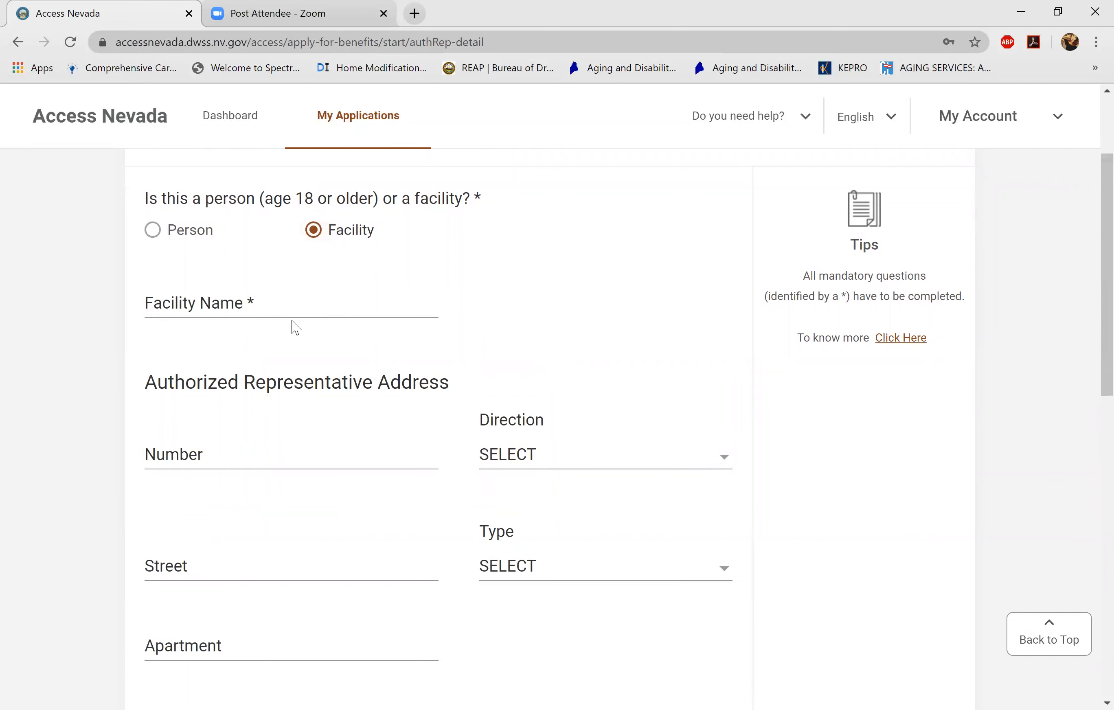
click(284, 303)
text(FOSTER KINSHIP)
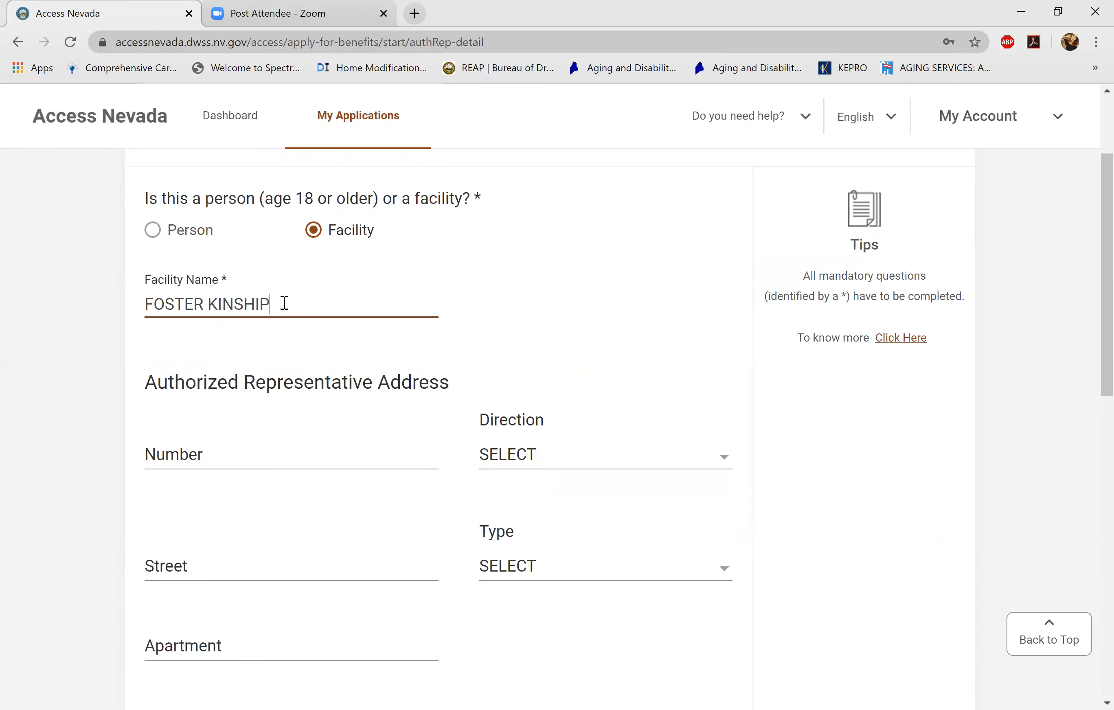
scroll(284, 303, down, 4)
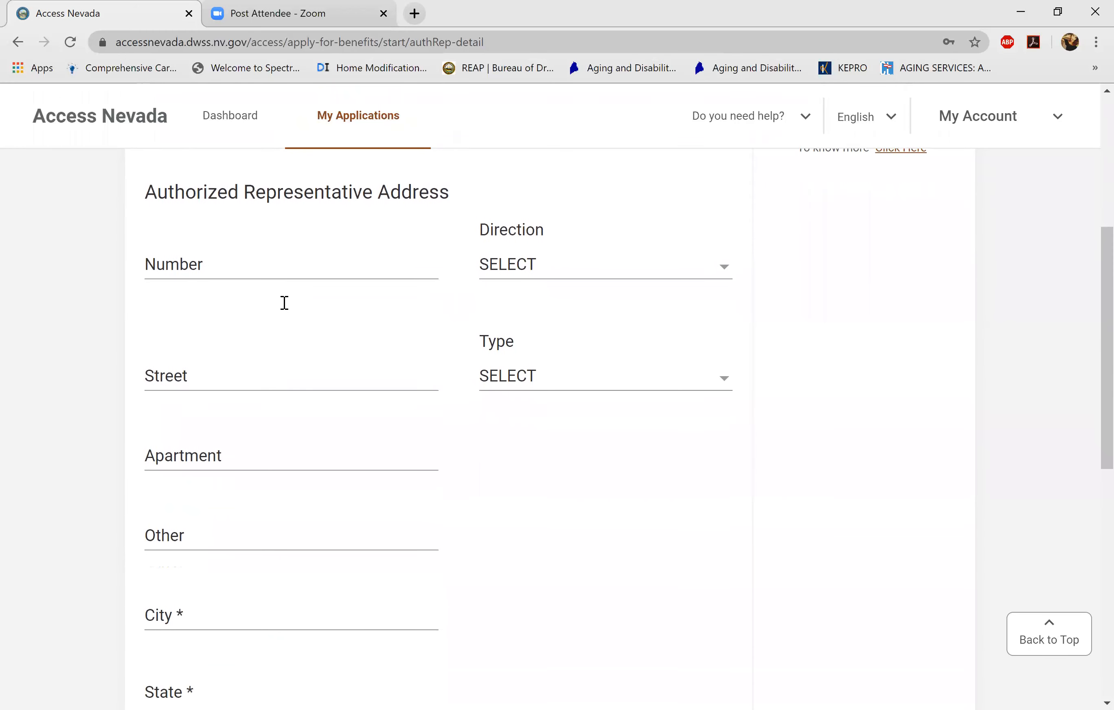
- Enter the facility's city NORTH LAS VEGAS, state NEVADA and its zip code
key(Tab)
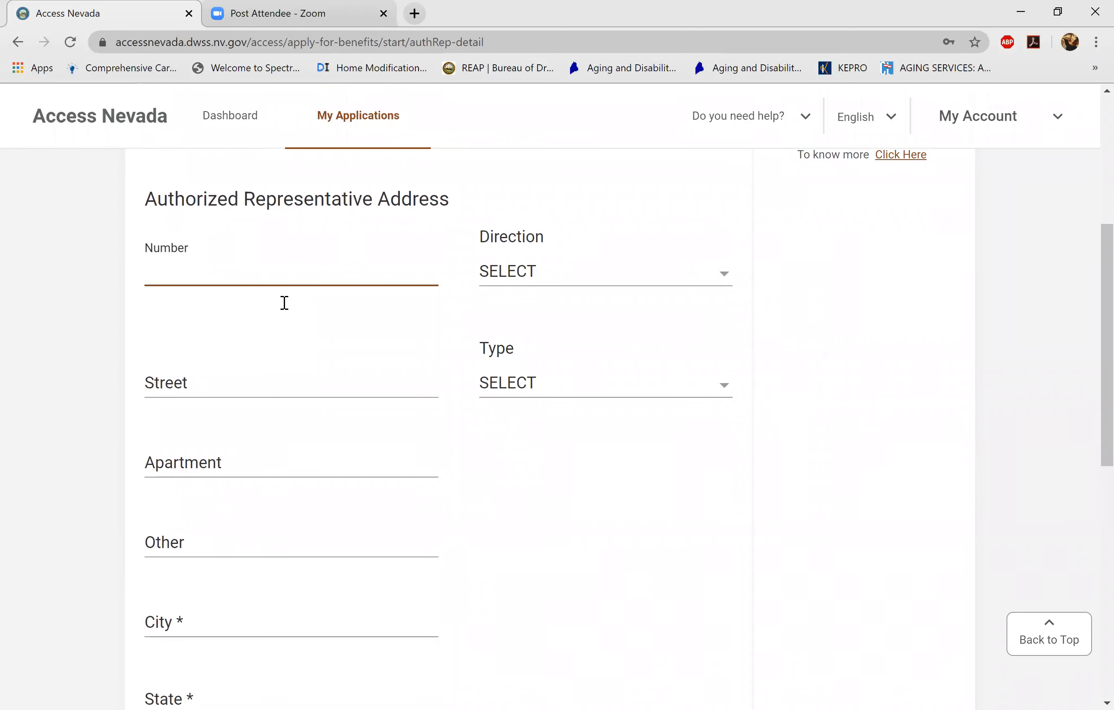
scroll(284, 303, down, 4)
scroll(284, 302, up, 3)
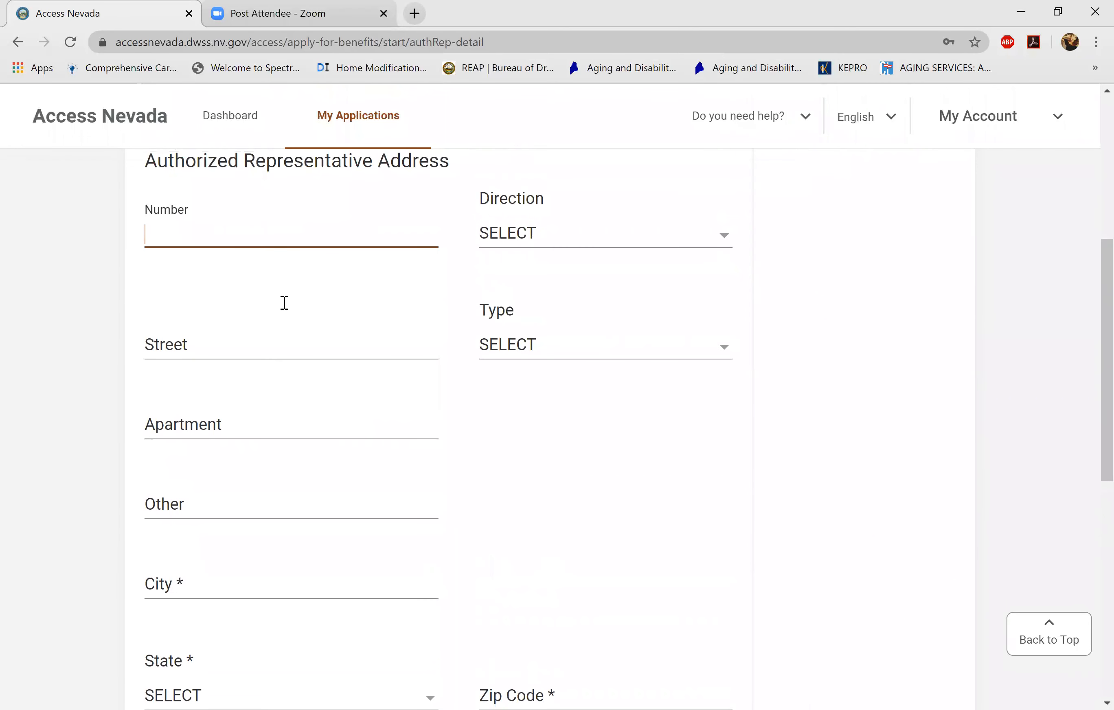
scroll(284, 303, down, 1)
scroll(284, 303, down, 2)
key(Tab)
key(Tab)
key(Tab)
key(Tab)
key(Tab)
key(Tab)
key(Down)
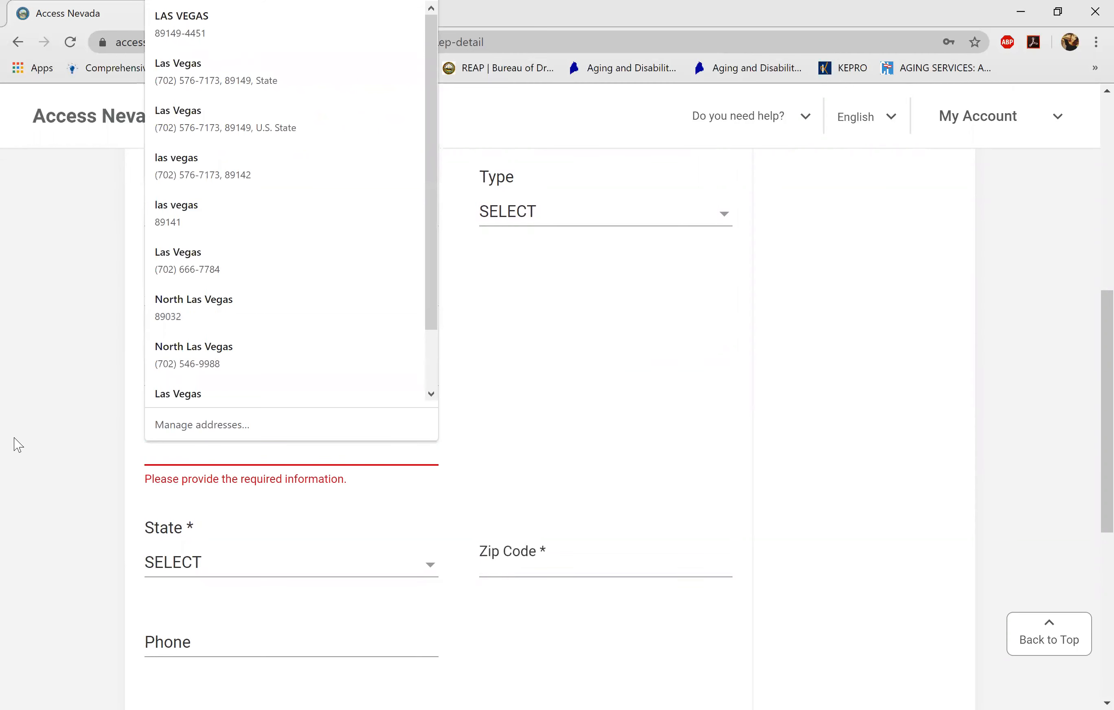
text(N)
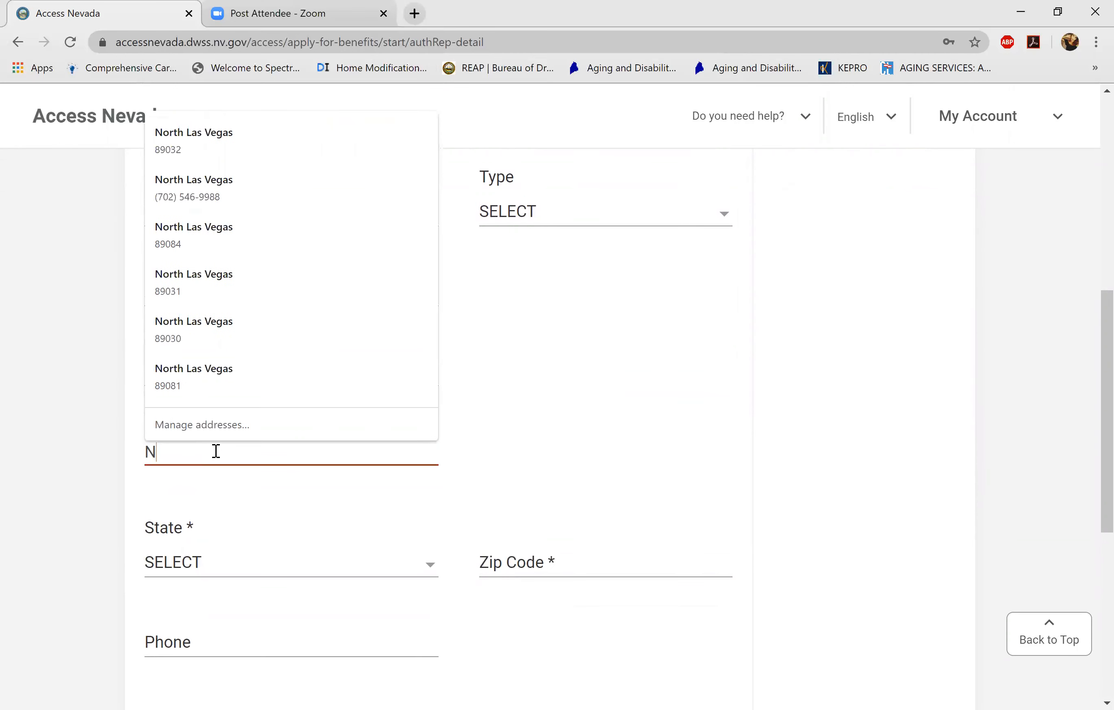
text(ORTH LAS VEGAS)
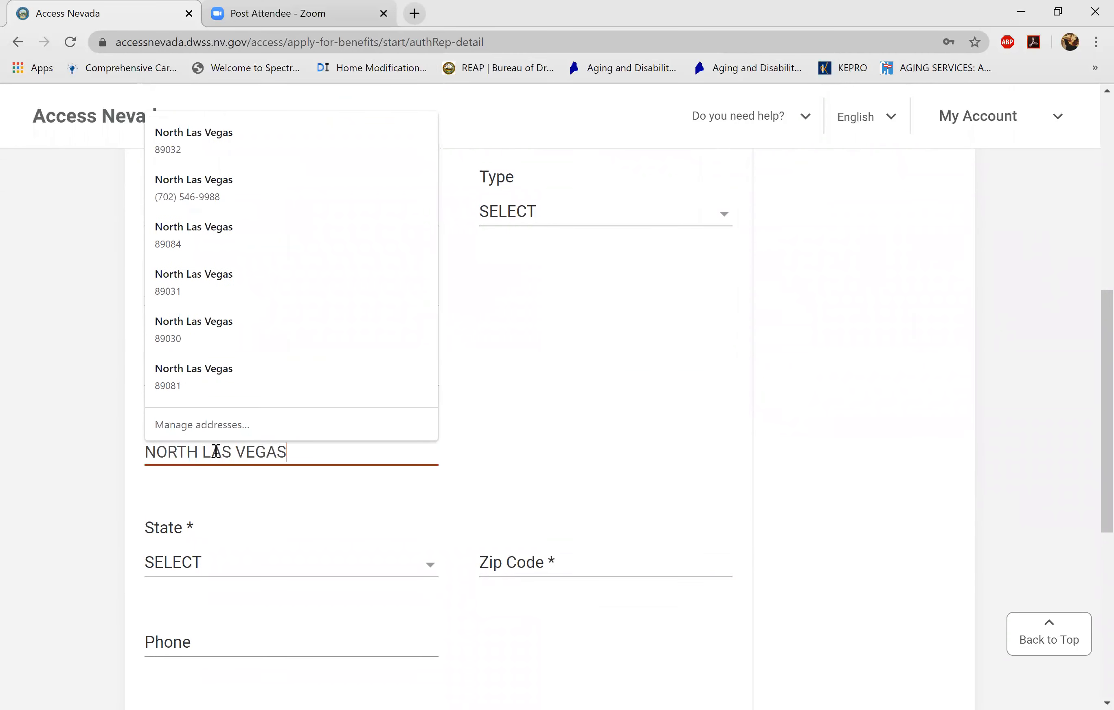
key(Tab)
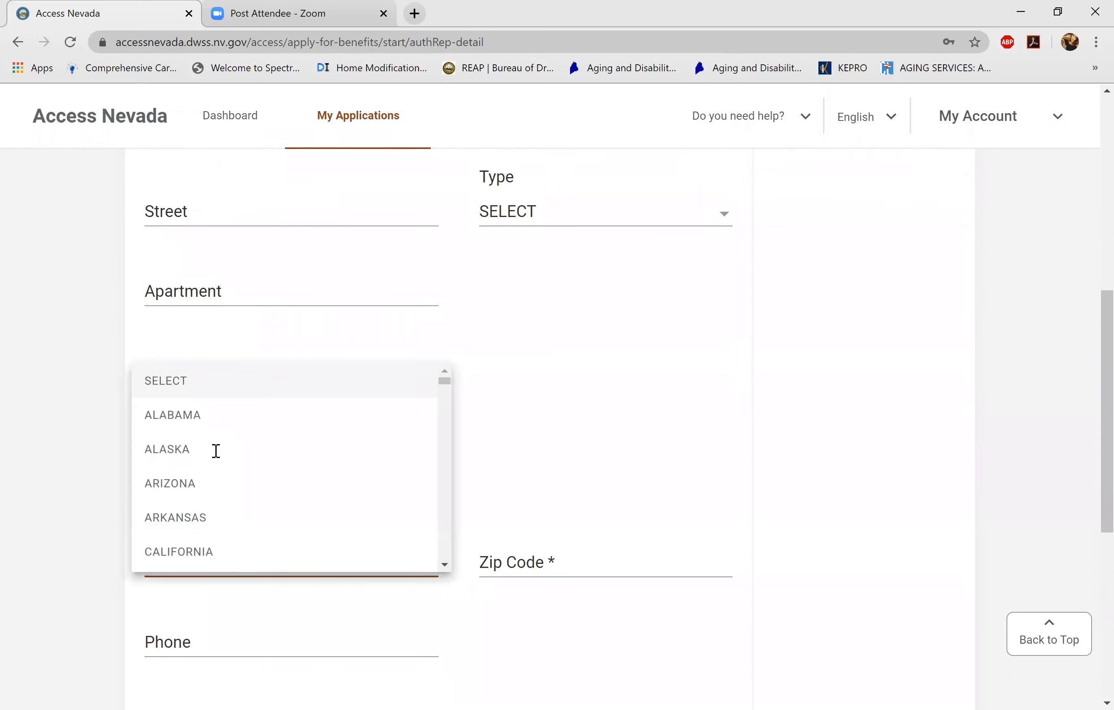
key(n)
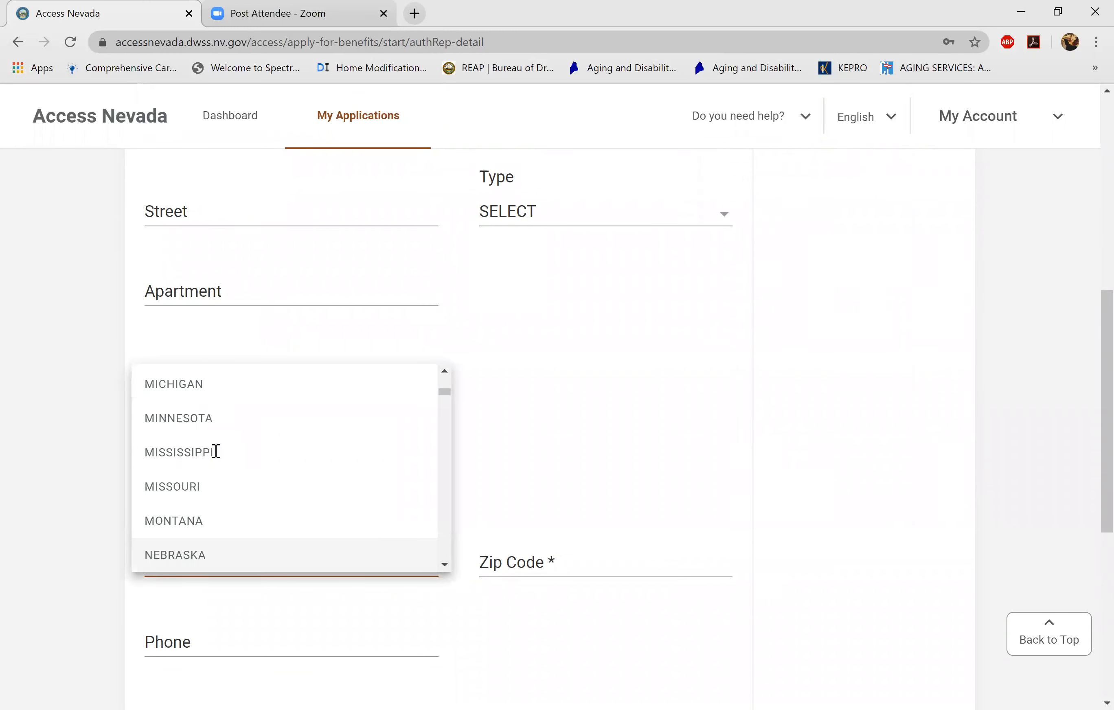
key(Down)
key(Return)
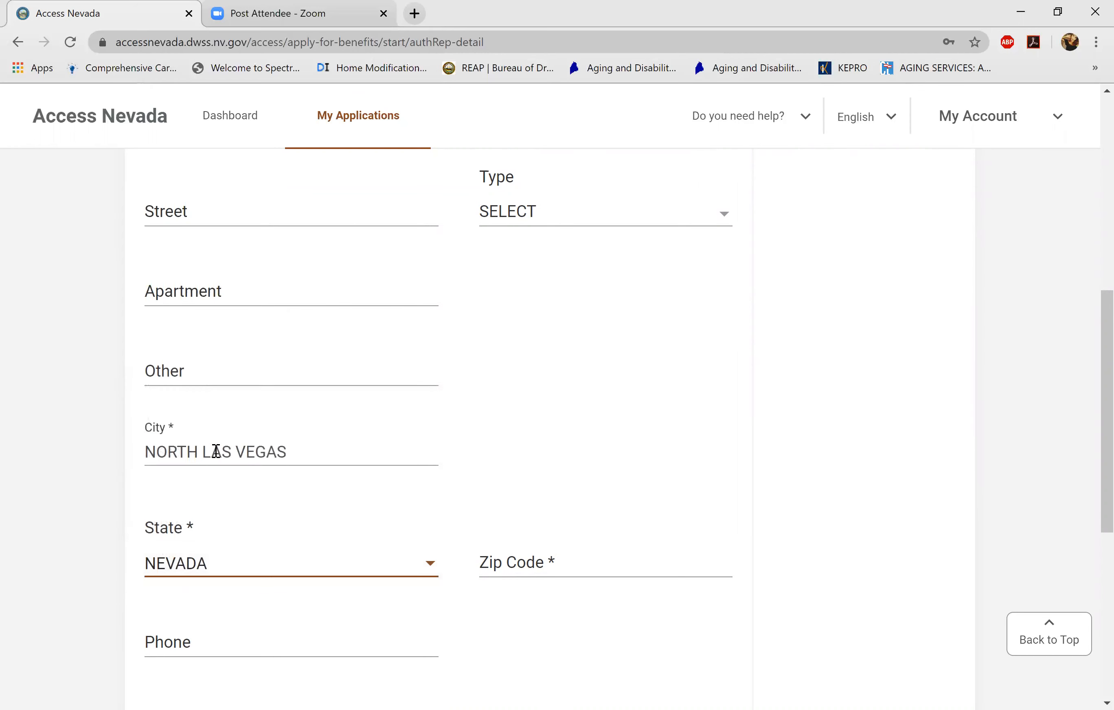
key(Tab)
text(89032)
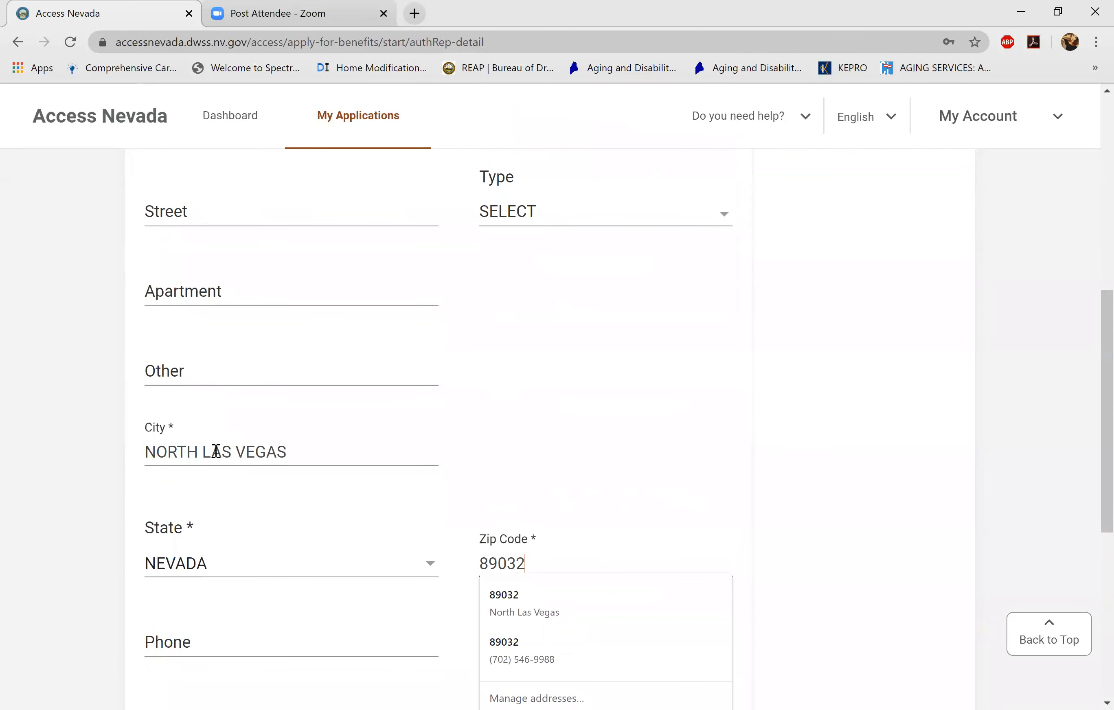
- Fill in the facility's house number, direction WEST, street name and street type AVENUE
scroll(216, 451, up, 1)
key(shift+Tab)
key(shift+Tab)
key(shift+Tab)
key(shift+Tab)
key(shift+Tab)
key(shift+Tab)
scroll(216, 451, up, 2)
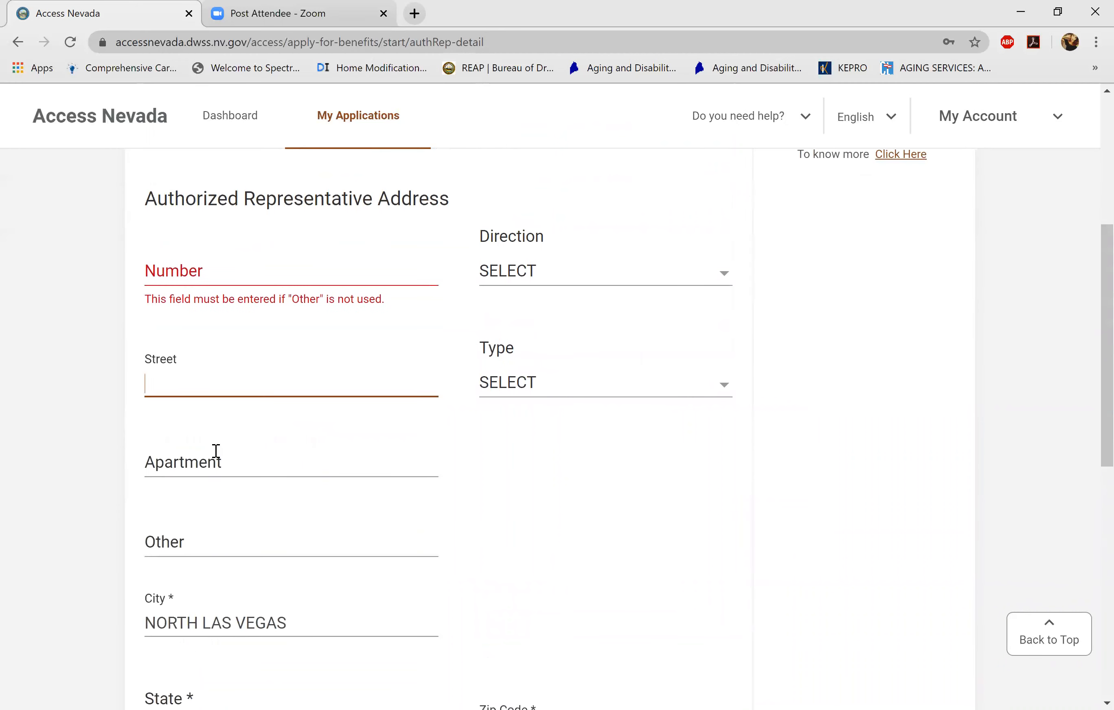
key(shift+Tab)
text(4344)
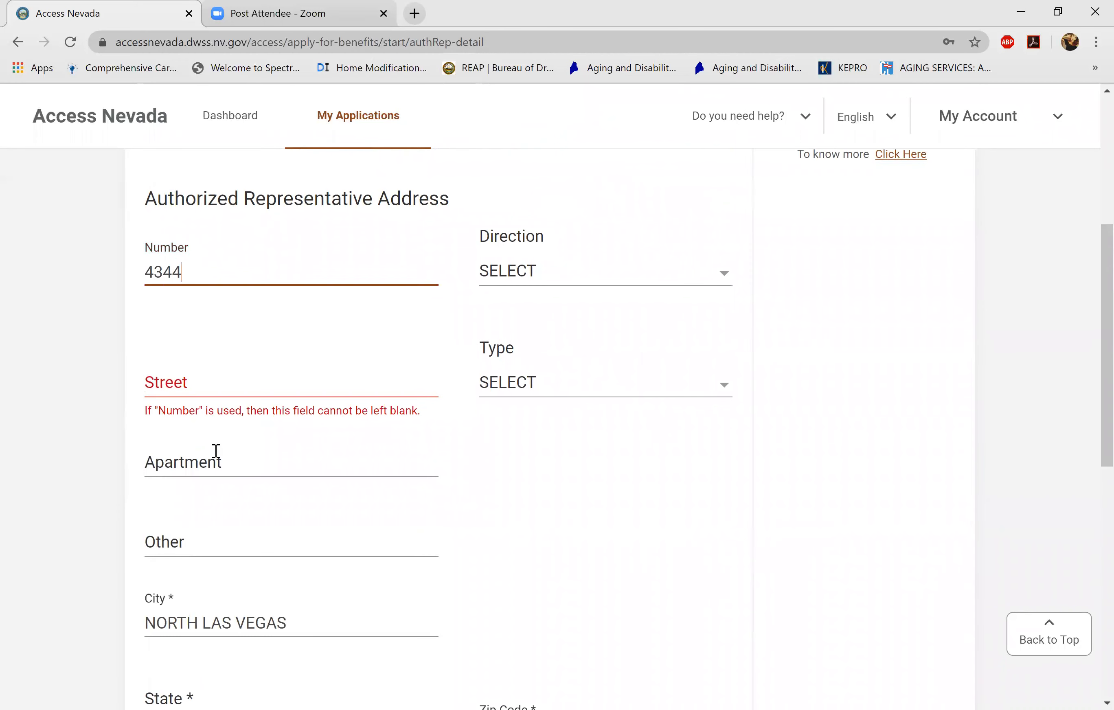
key(Tab)
key(space)
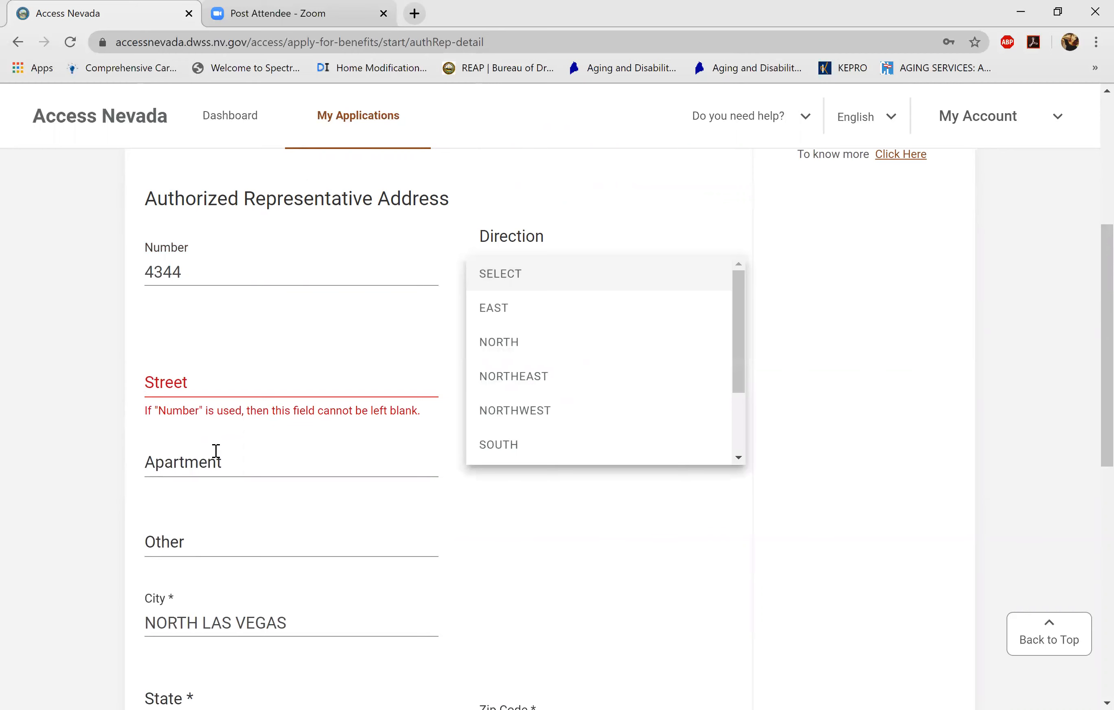
key(w)
key(Return)
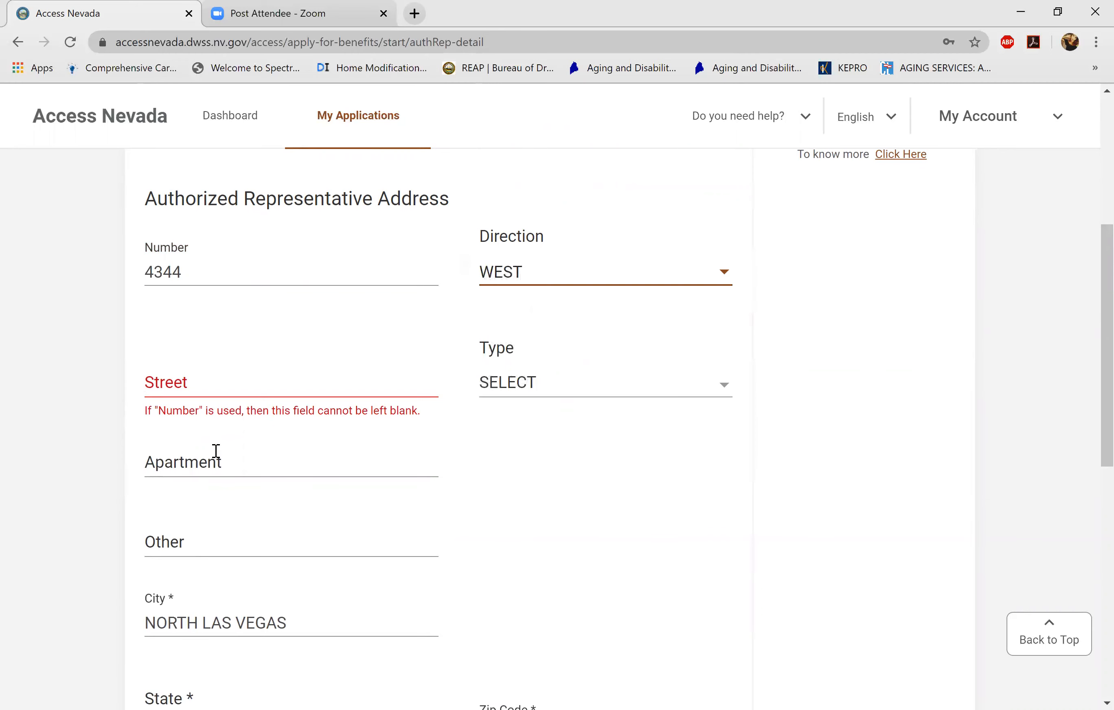
key(Tab)
text(CHEYE)
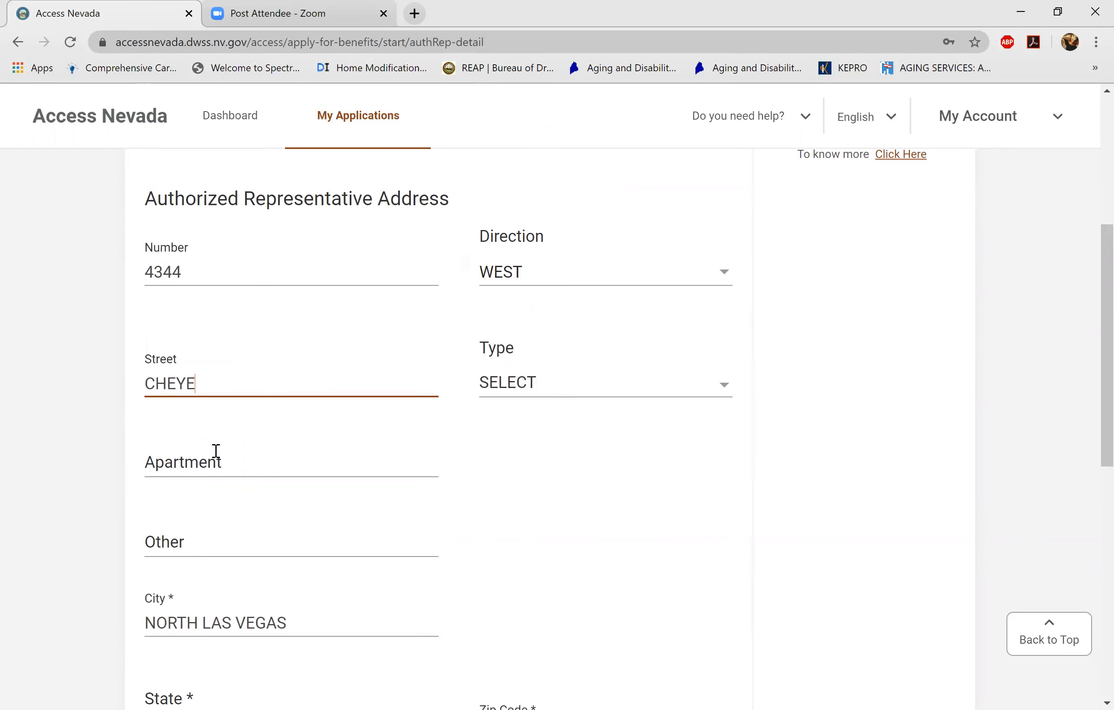
text(NNE)
key(Tab)
key(space)
key(Down)
key(Down)
key(Down)
key(Down)
key(Return)
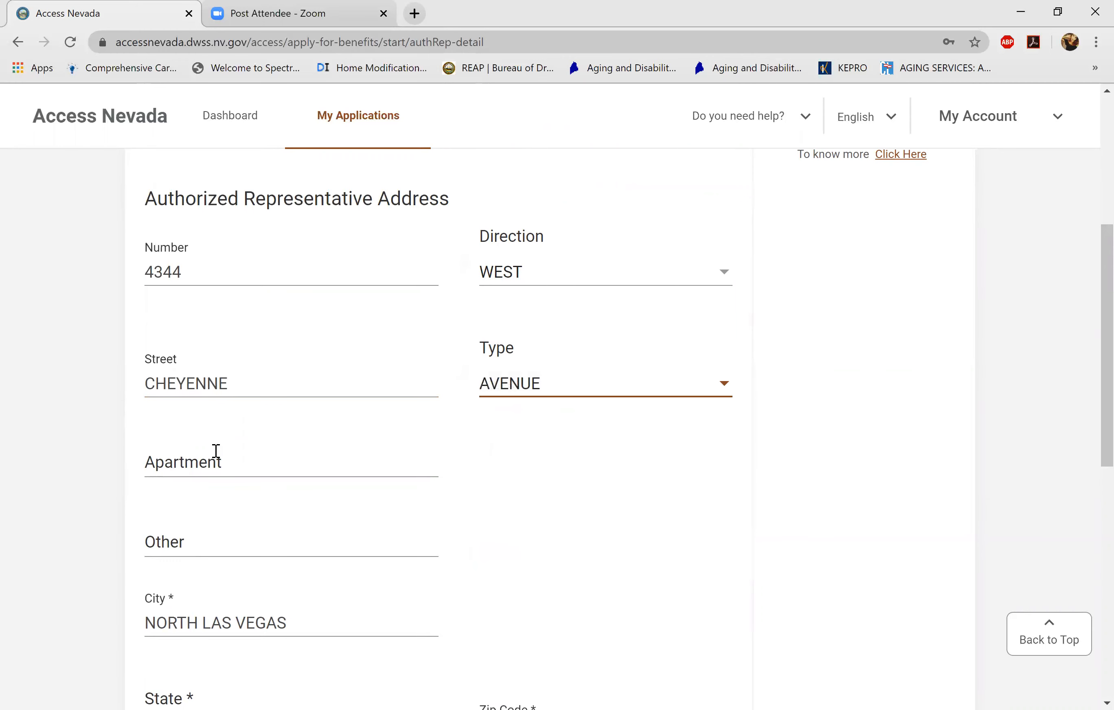
scroll(215, 450, down, 8)
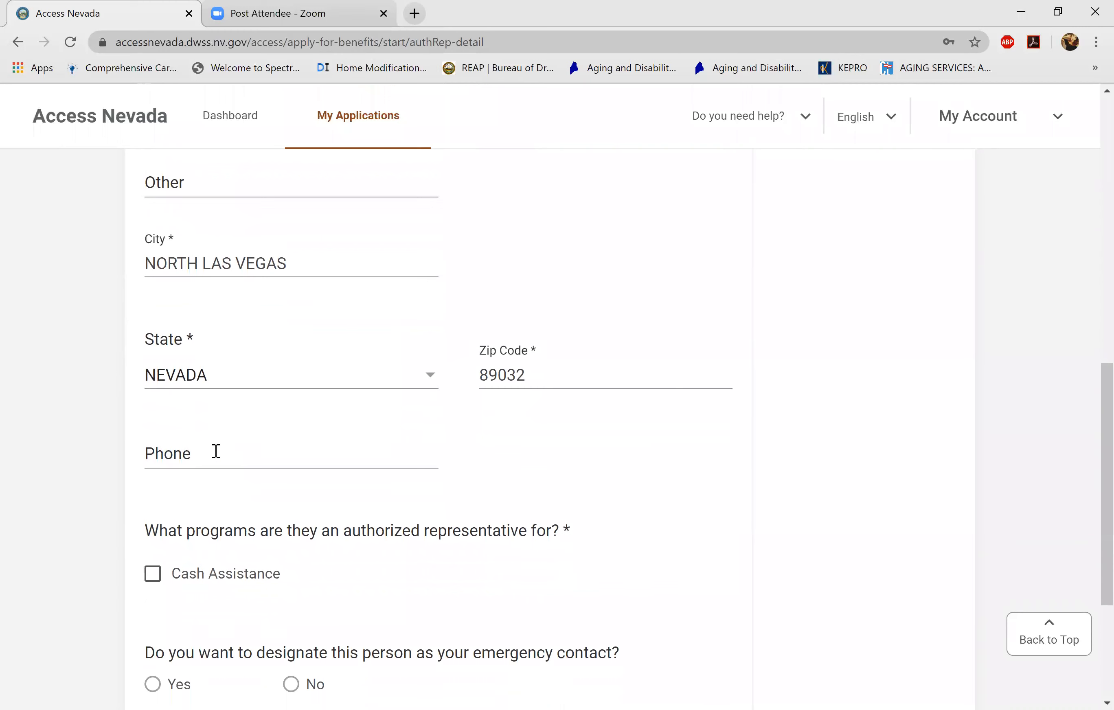
scroll(216, 450, down, 3)
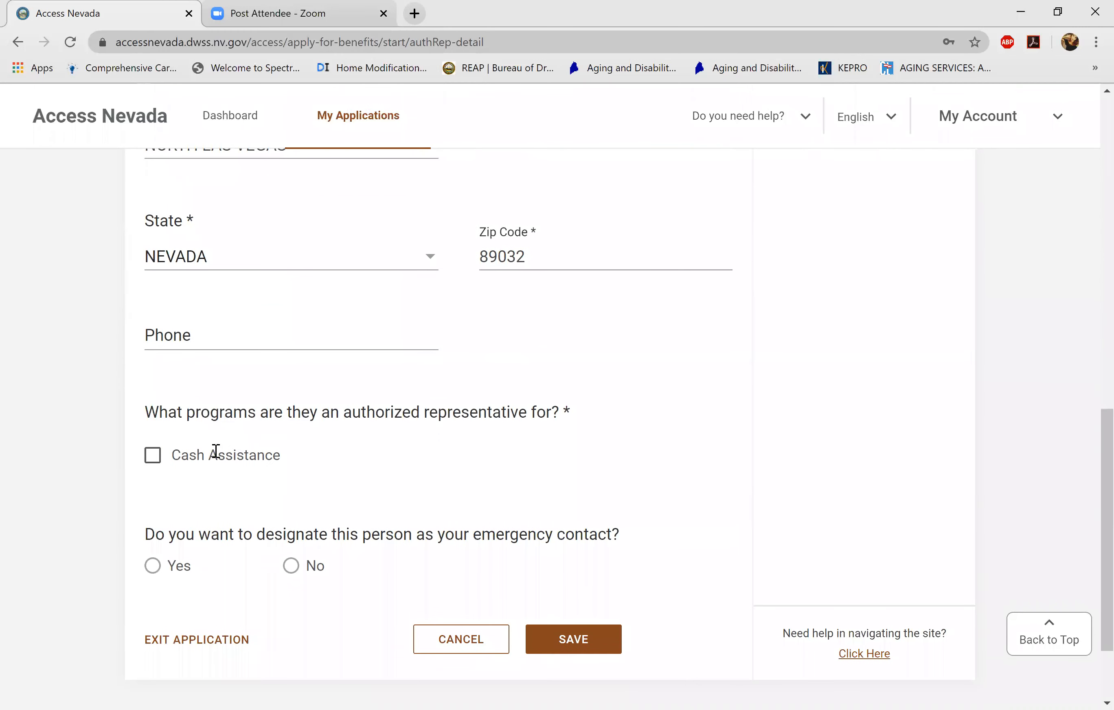
- Make FOSTER KINSHIP the Cash Assistance representative and emergency contact, save it, and continue
click(216, 451)
scroll(215, 450, down, 3)
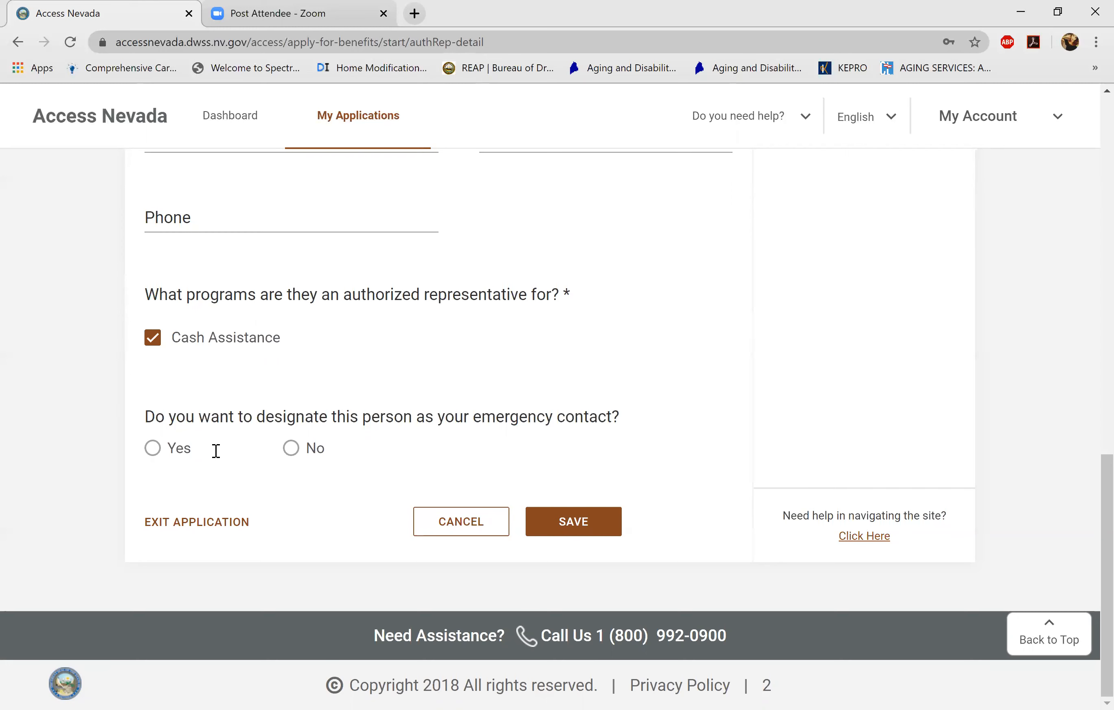
click(216, 450)
key(Return)
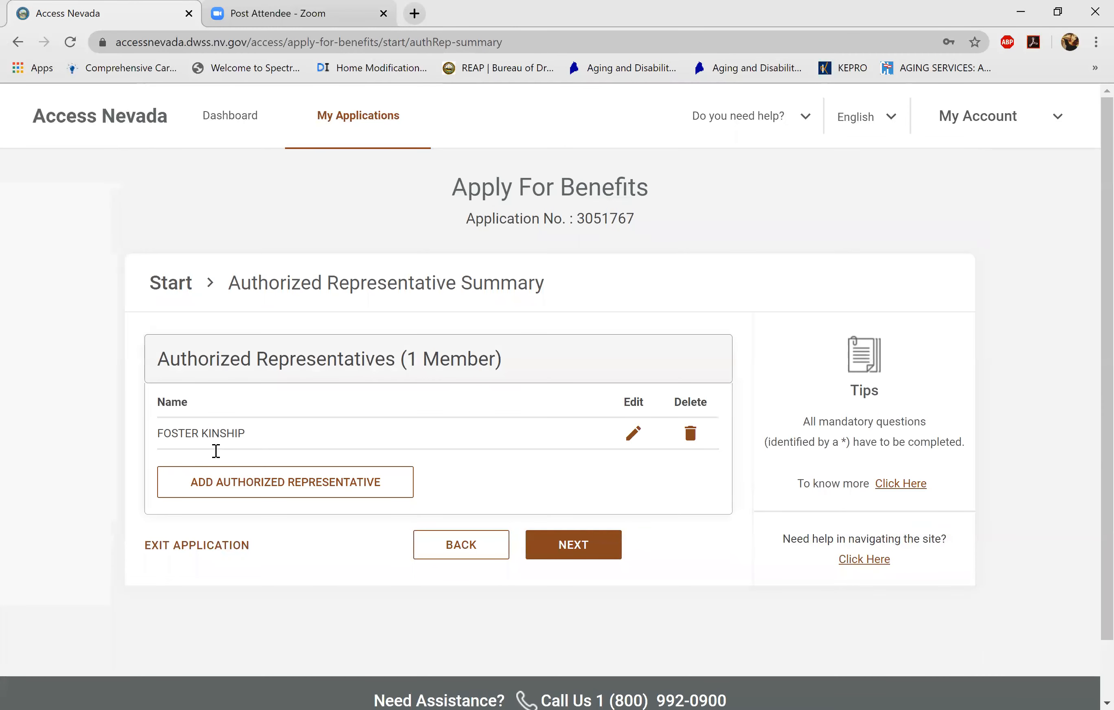
key(Return)
scroll(216, 451, down, 2)
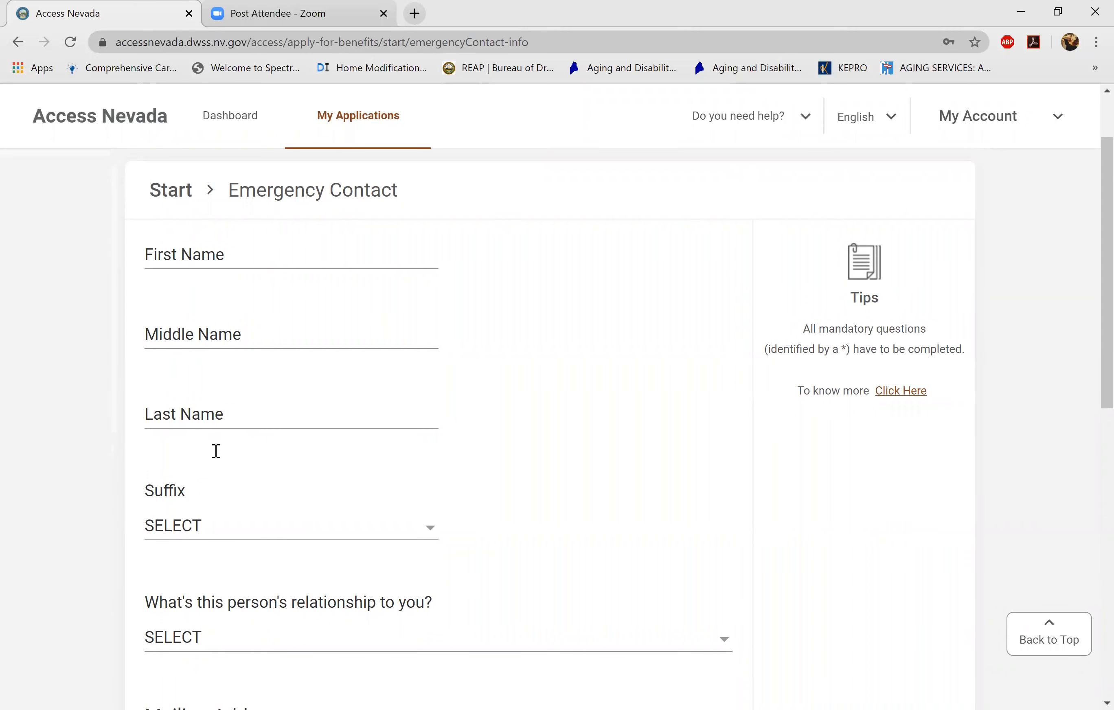
- Skip past the Emergency Contact form without entering a contact
scroll(216, 451, down, 2)
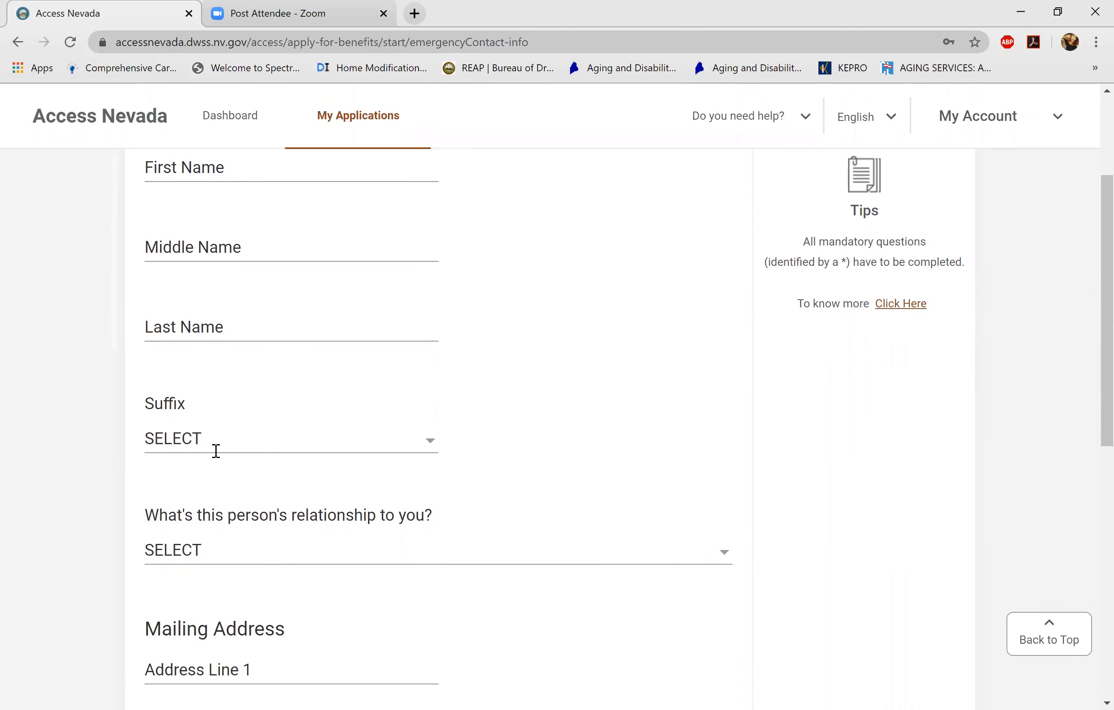
scroll(215, 451, down, 9)
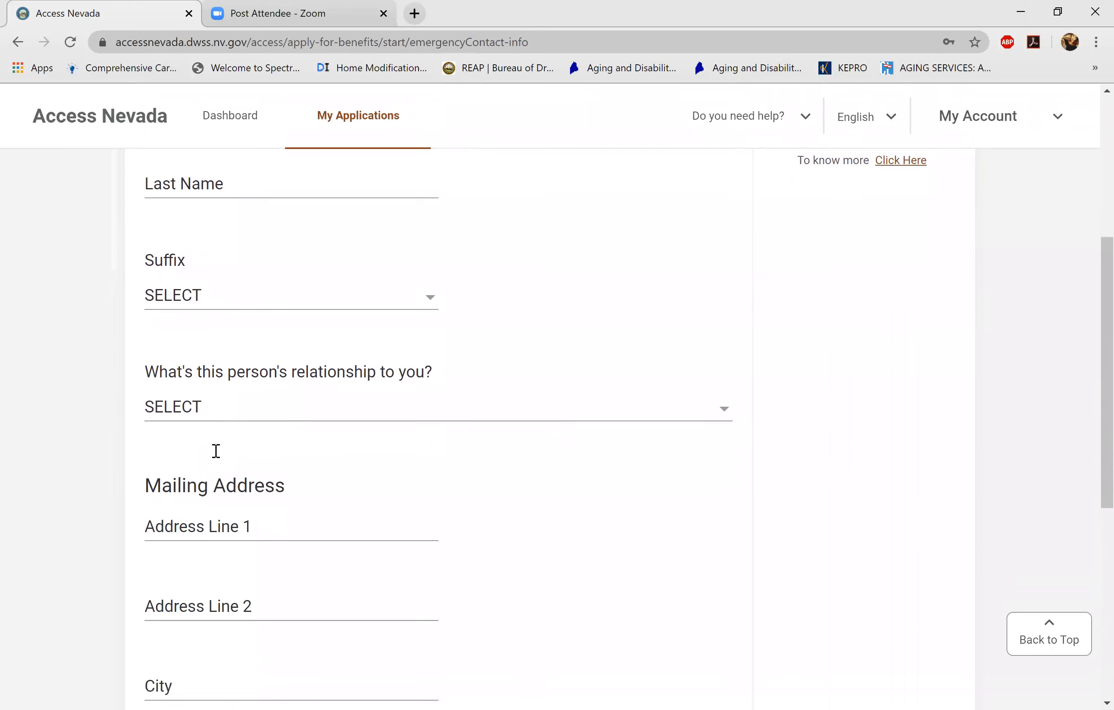
scroll(216, 451, up, 13)
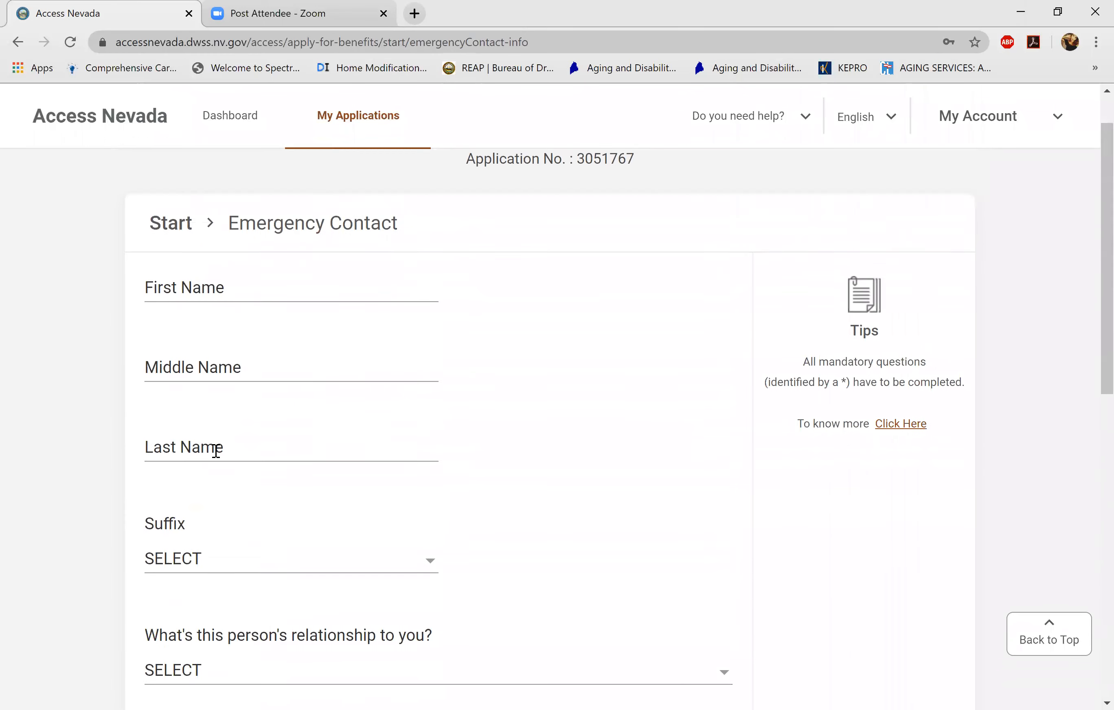
scroll(215, 451, down, 5)
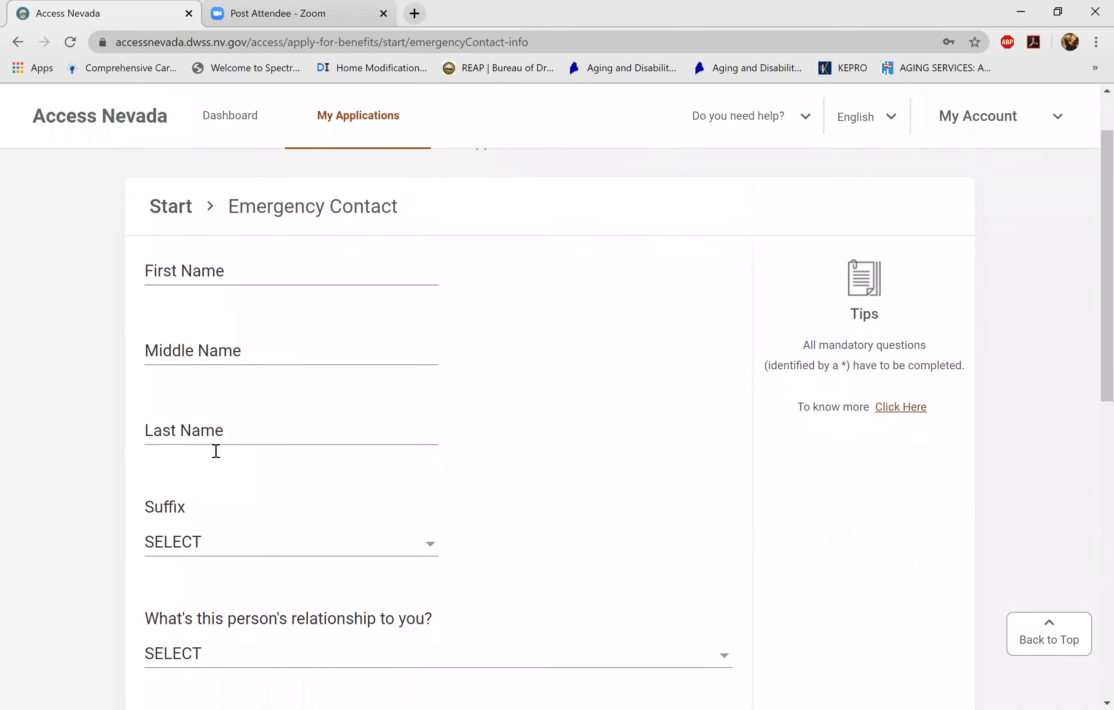
scroll(216, 451, down, 10)
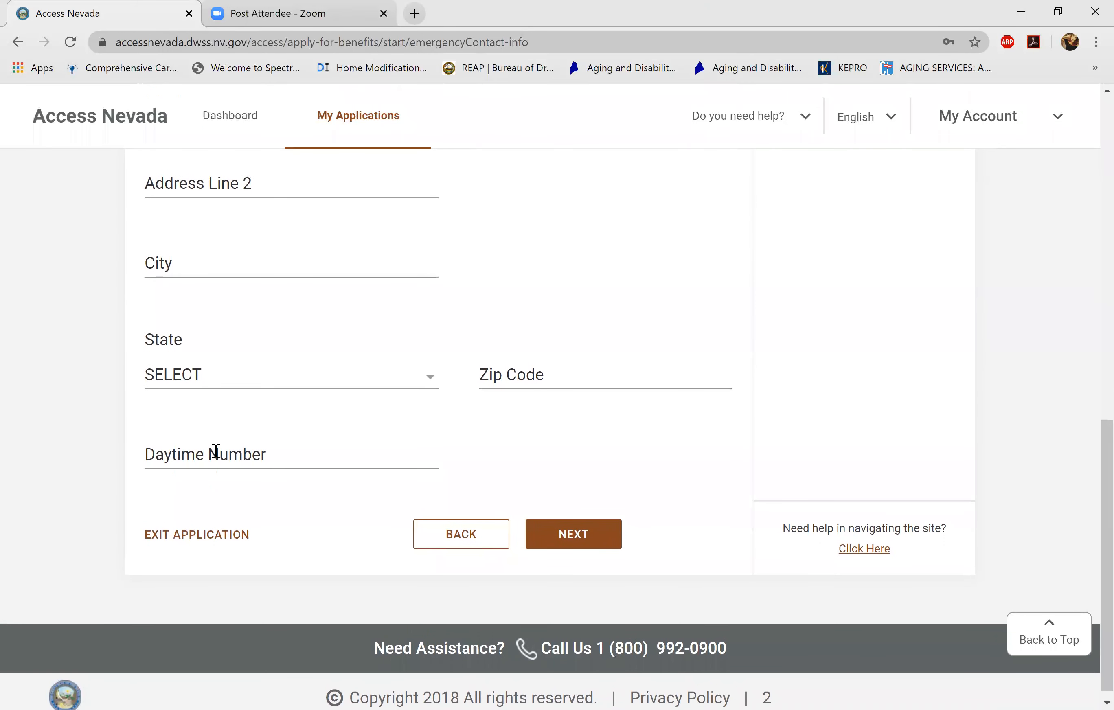
key(Return)
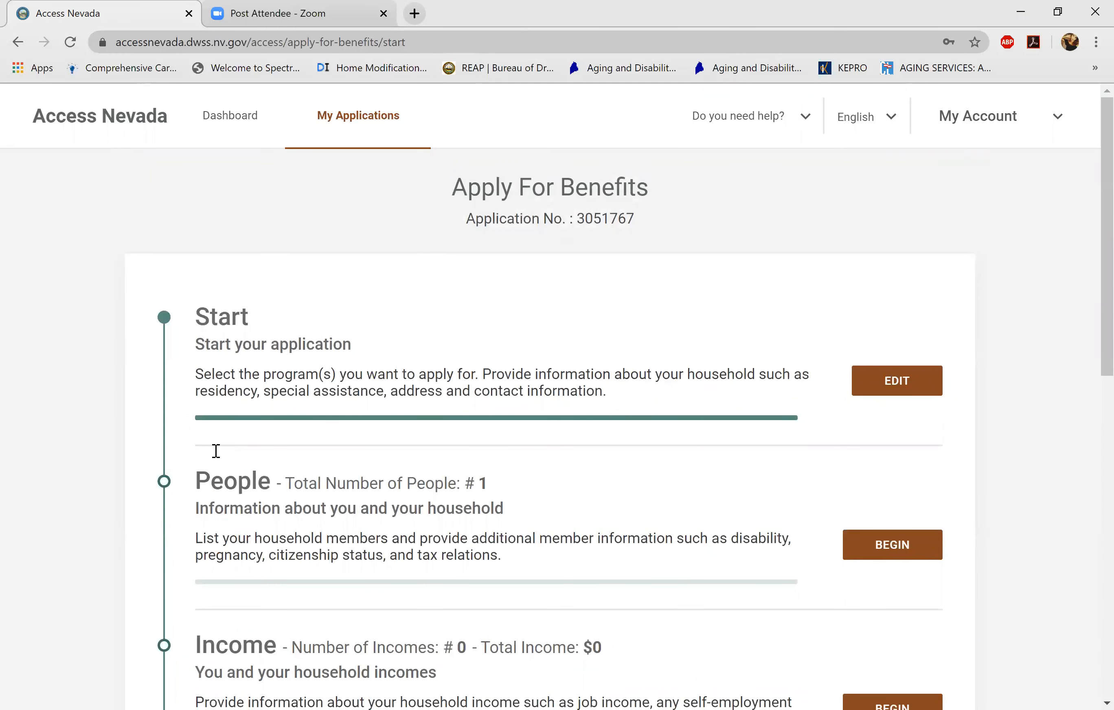
- Begin the People section to reach the household Member Summary
scroll(216, 451, down, 3)
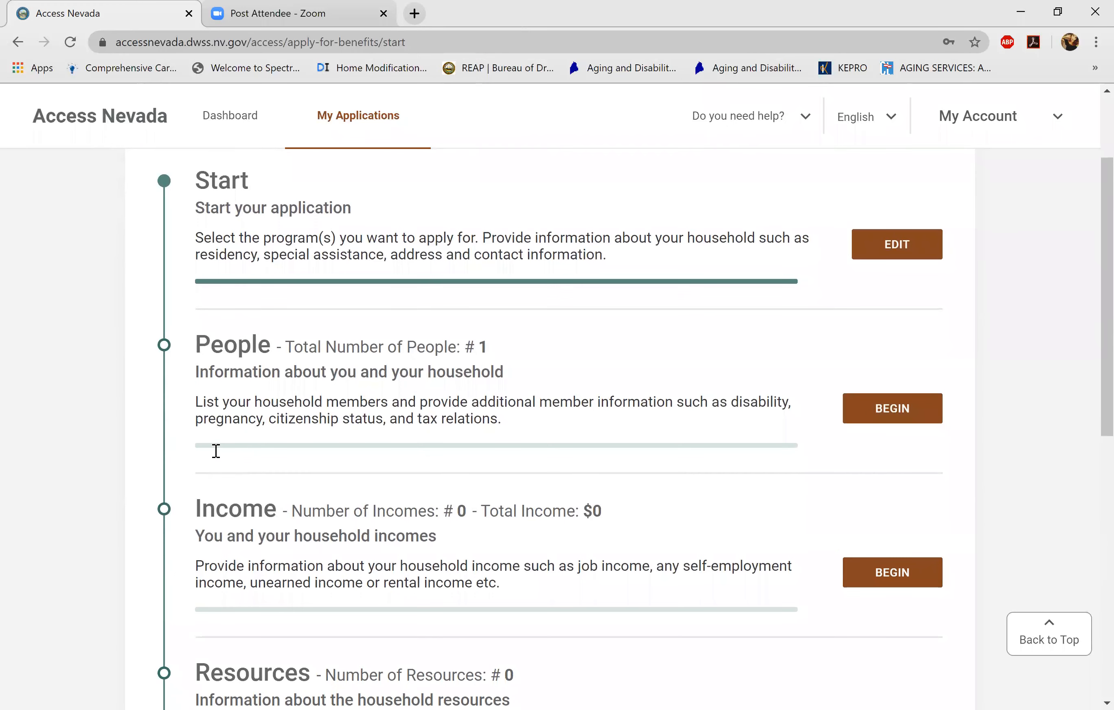
scroll(215, 451, down, 1)
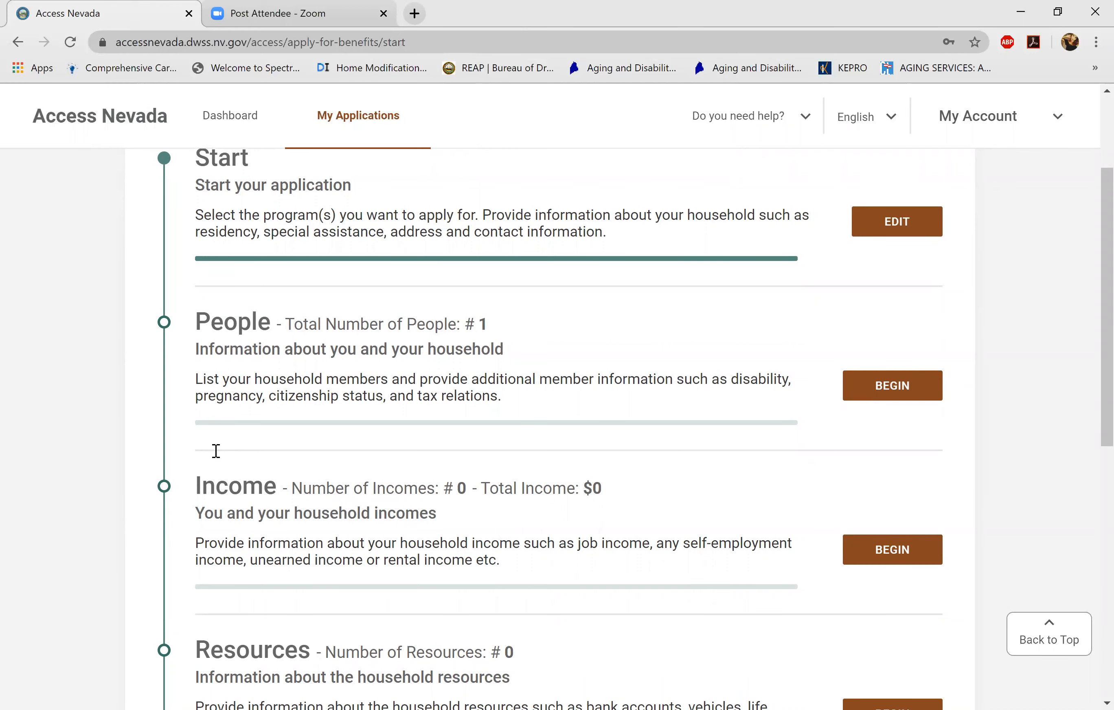
key(Return)
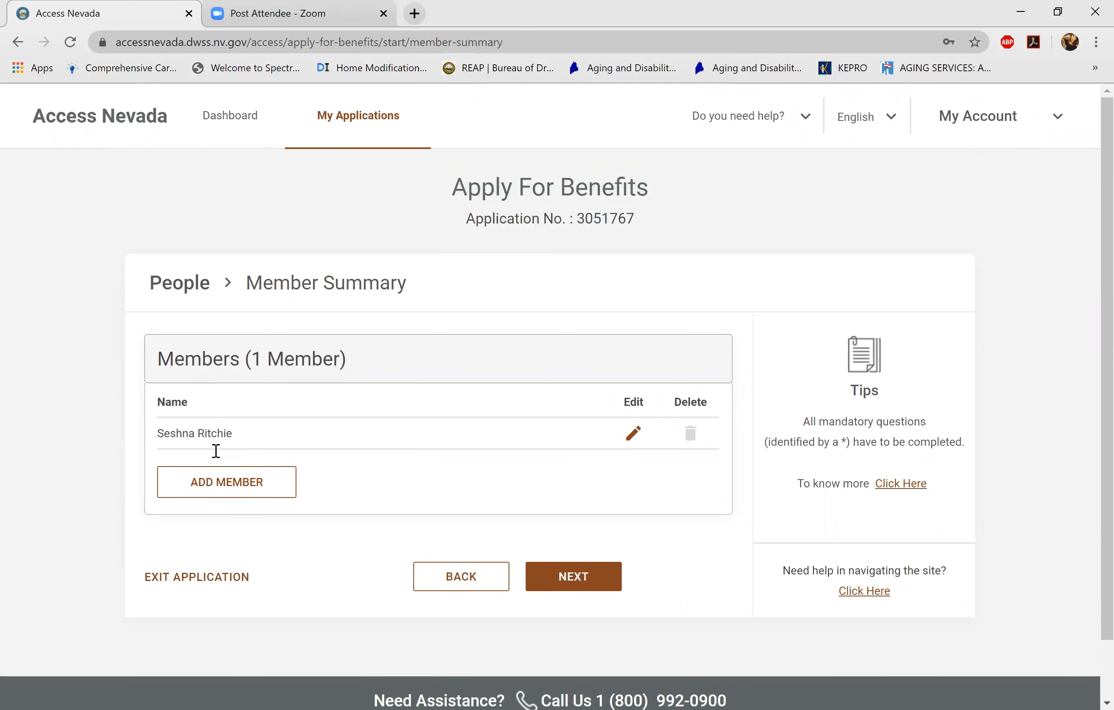
- Add a new household member and enter the member's first and last name
click(216, 481)
click(216, 405)
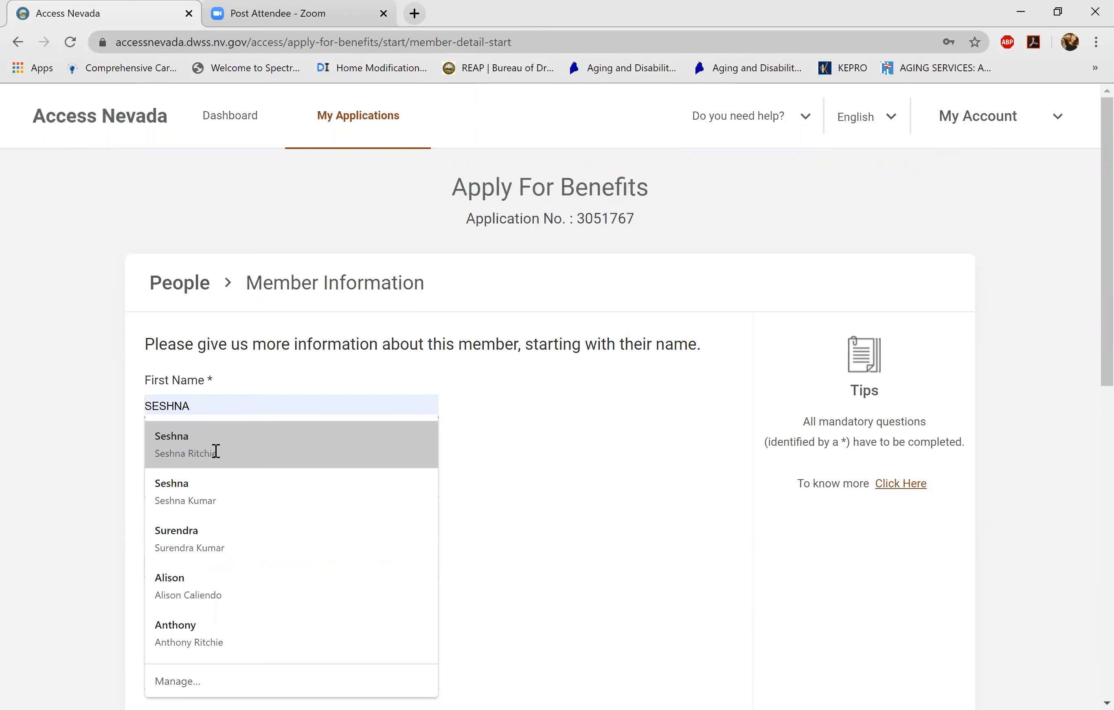
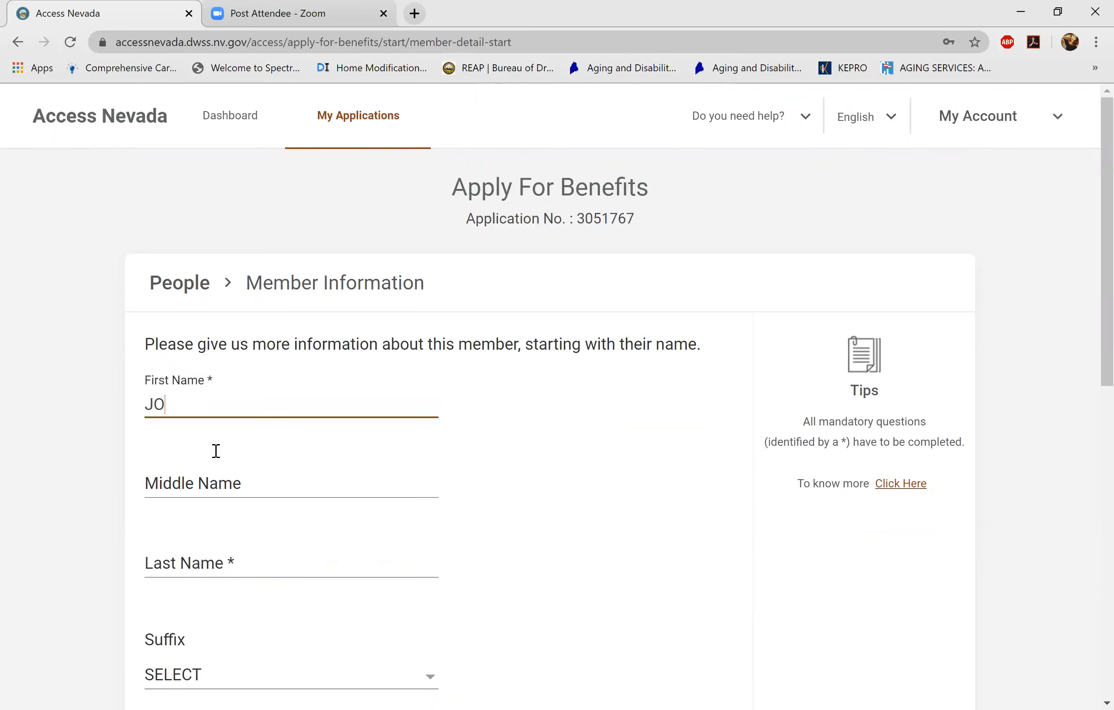
key(Tab)
key(Tab)
key(Tab)
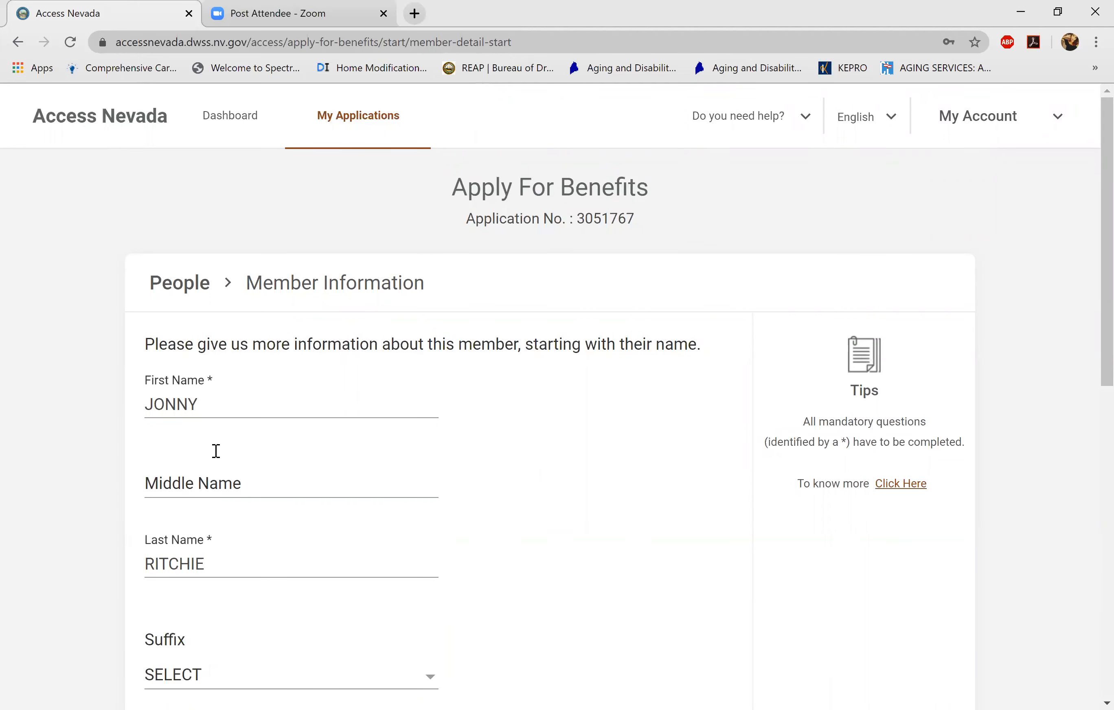
- Set the member's gender to Male and date of birth to 01/01/2019
scroll(215, 451, down, 4)
key(Tab)
key(space)
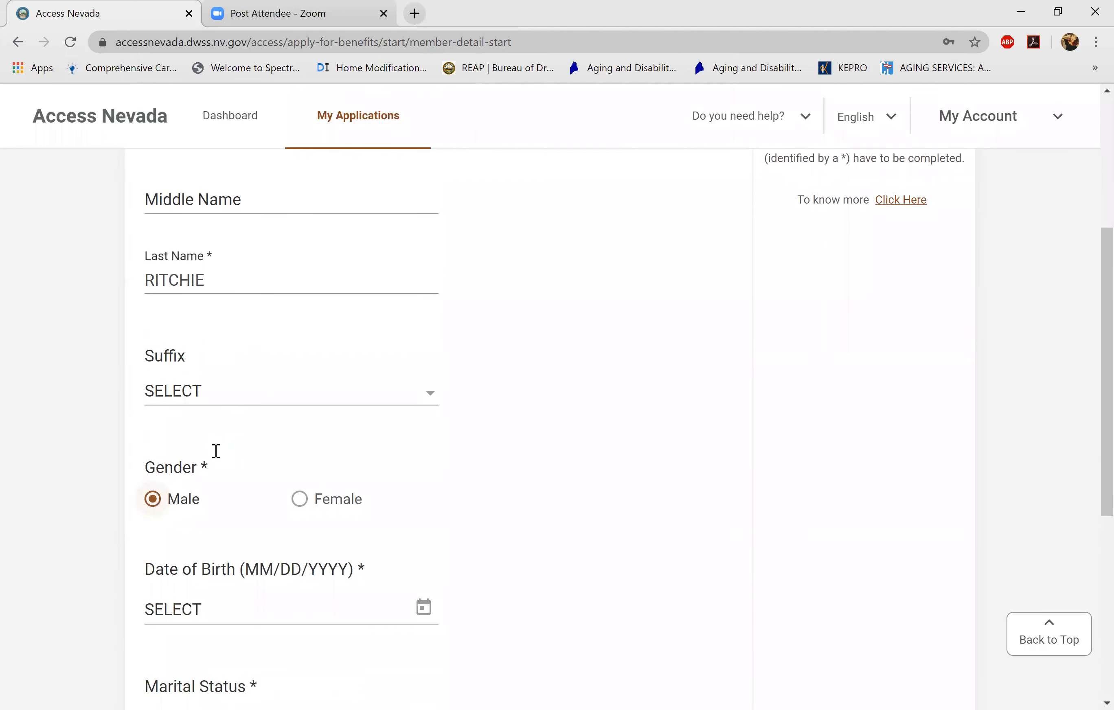
scroll(216, 452, down, 3)
click(216, 450)
text(01)
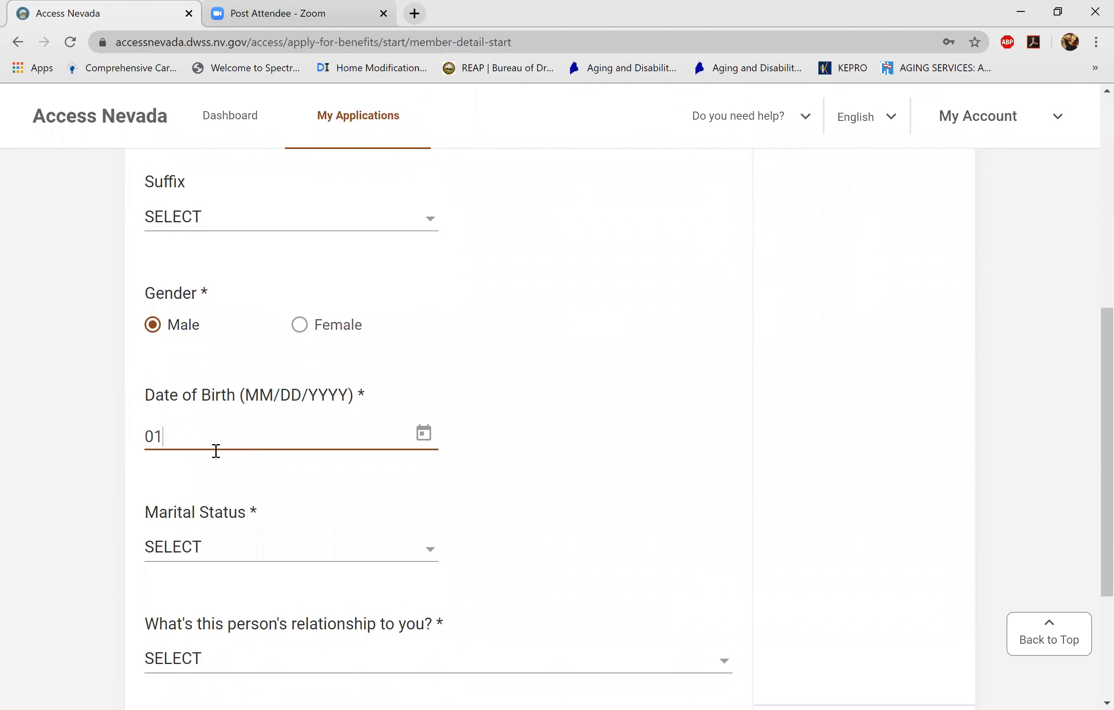
text(/01/)
text(1999)
key(BackSpace)
key(BackSpace)
key(BackSpace)
key(BackSpace)
text(2019)
- Set the member's marital status to NEVER MARRIED
scroll(216, 452, down, 2)
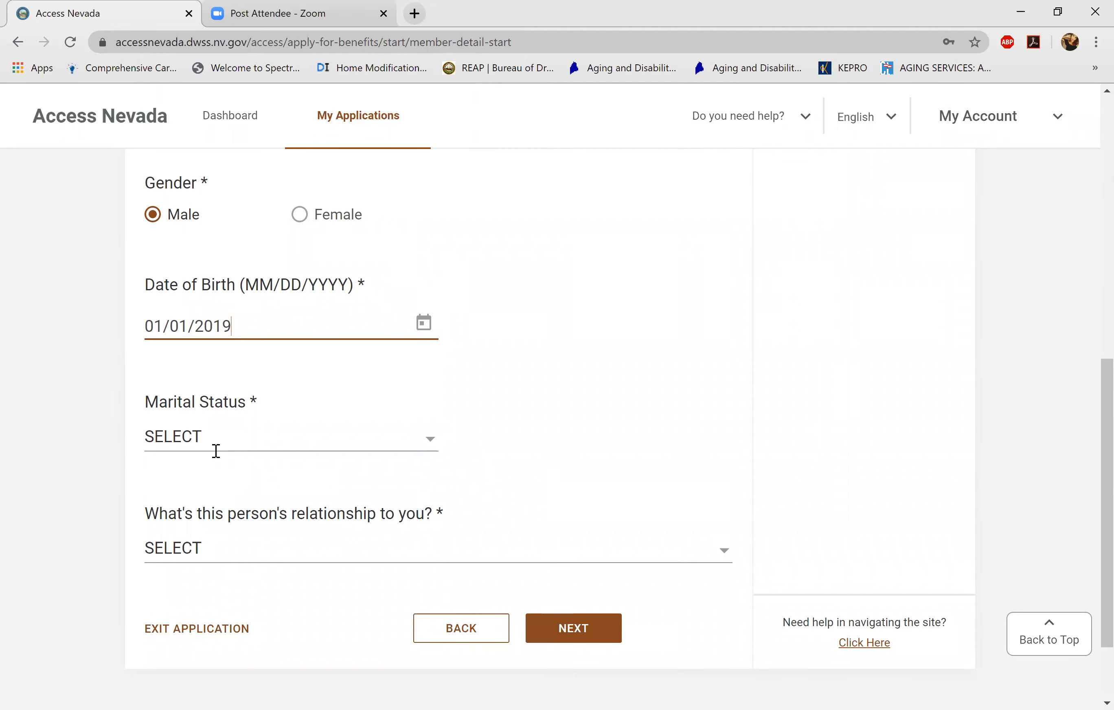
click(216, 452)
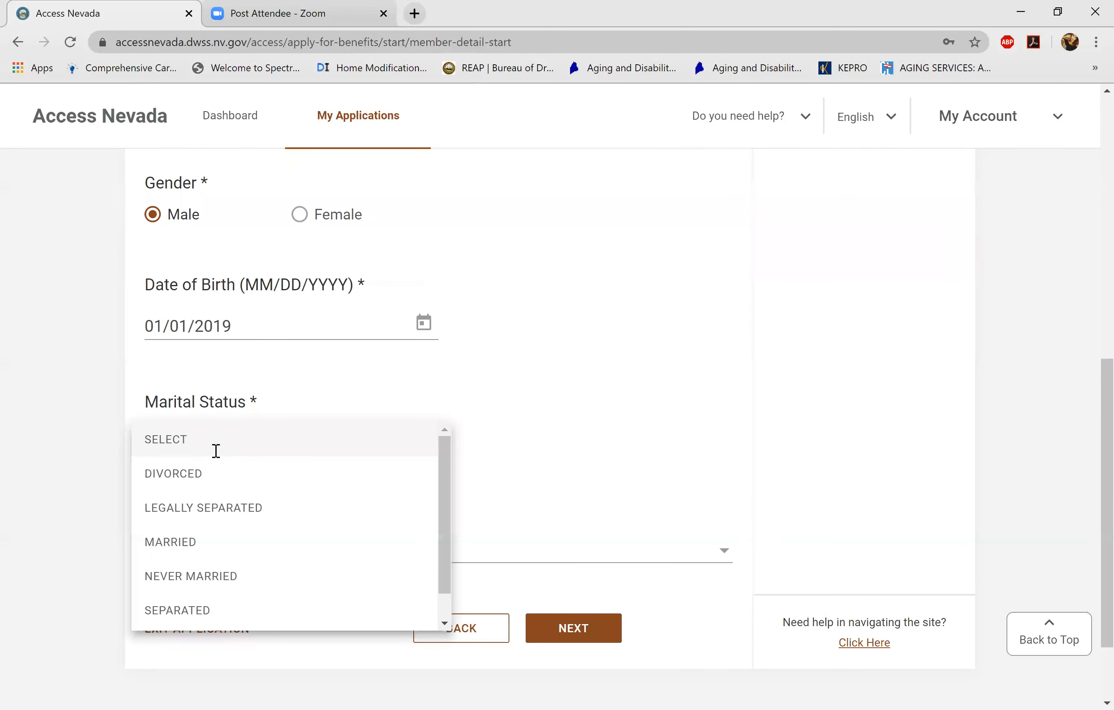
scroll(216, 451, down, 1)
scroll(215, 451, up, 1)
scroll(215, 451, down, 1)
scroll(216, 451, up, 1)
scroll(216, 452, down, 1)
scroll(216, 451, up, 1)
click(201, 571)
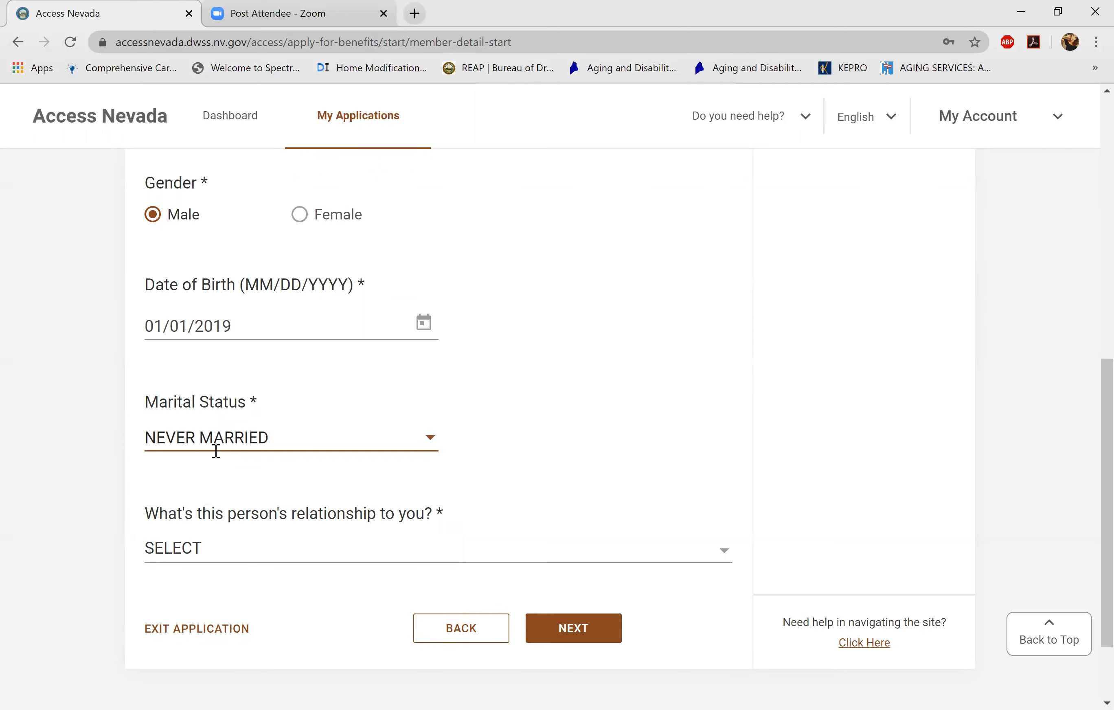
- Set the relationship to GRANDCHILD and submit the member's details
click(216, 553)
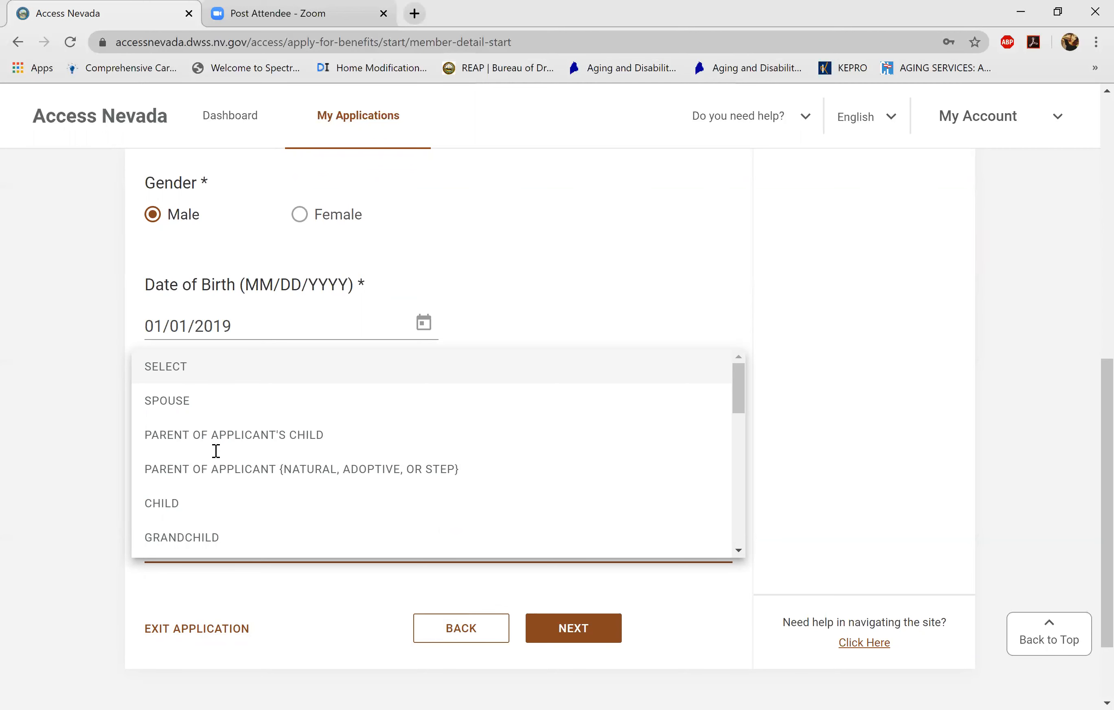
key(g)
key(Return)
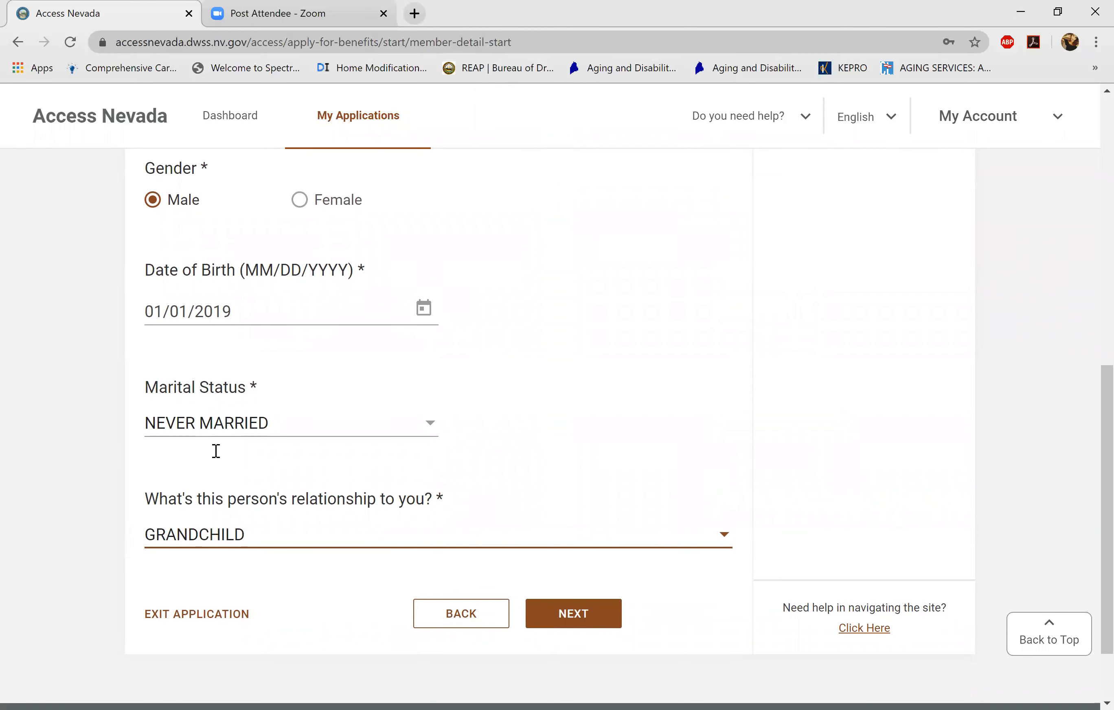
key(Return)
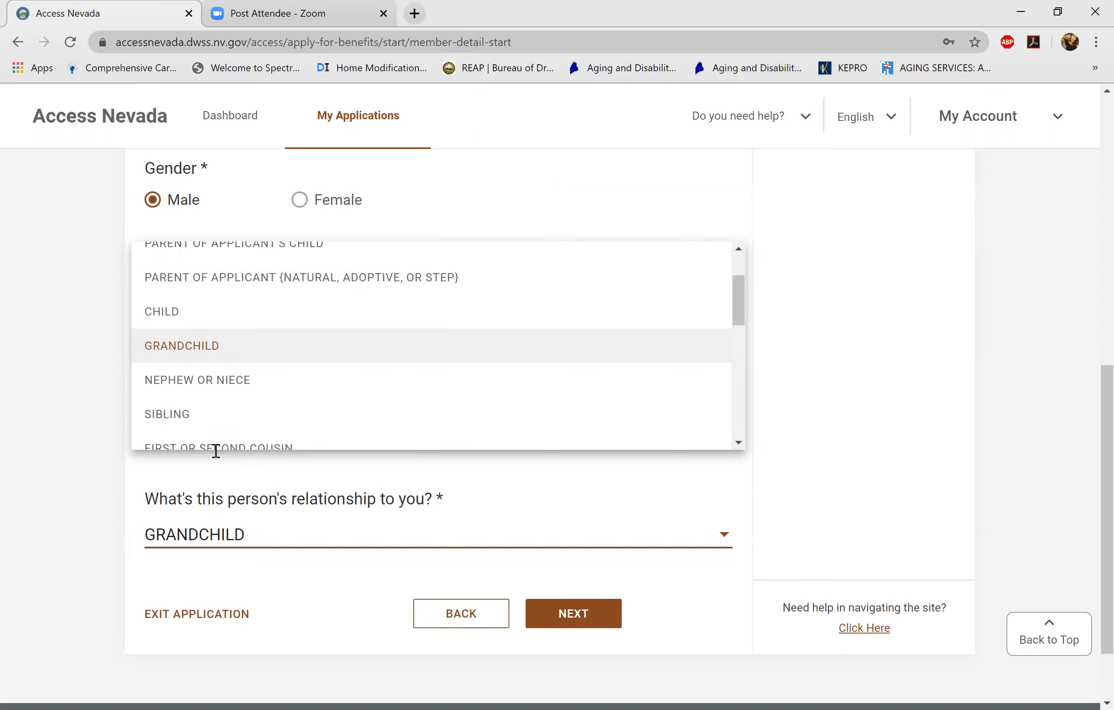
key(Down)
key(Down)
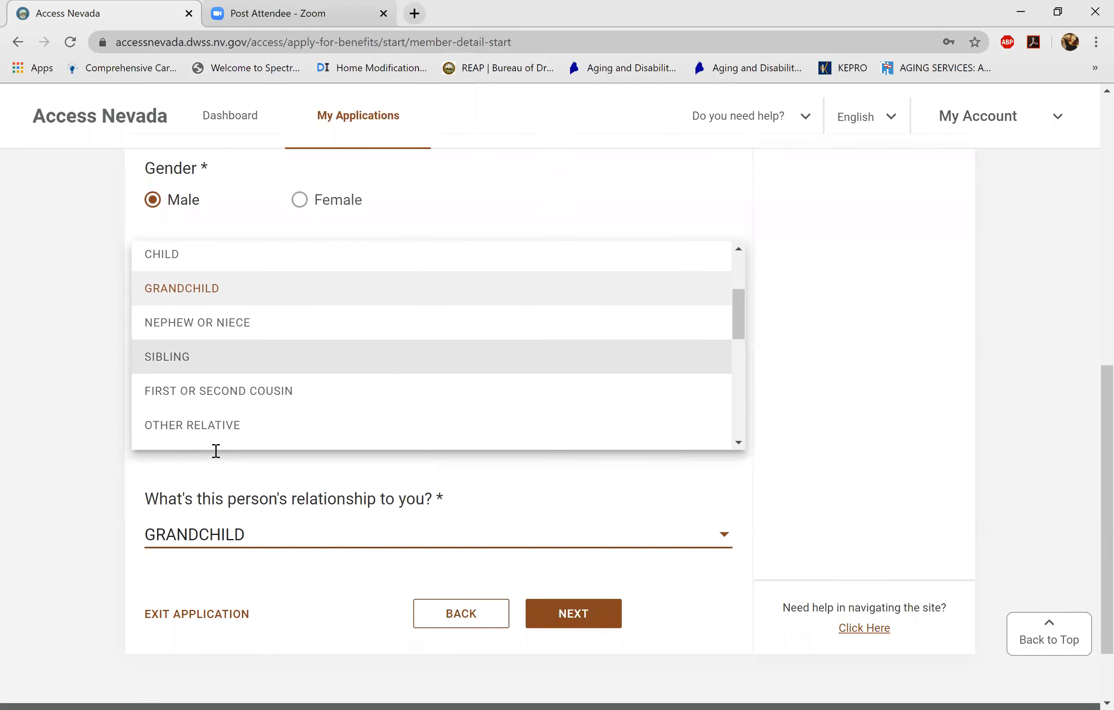
scroll(216, 451, down, 1)
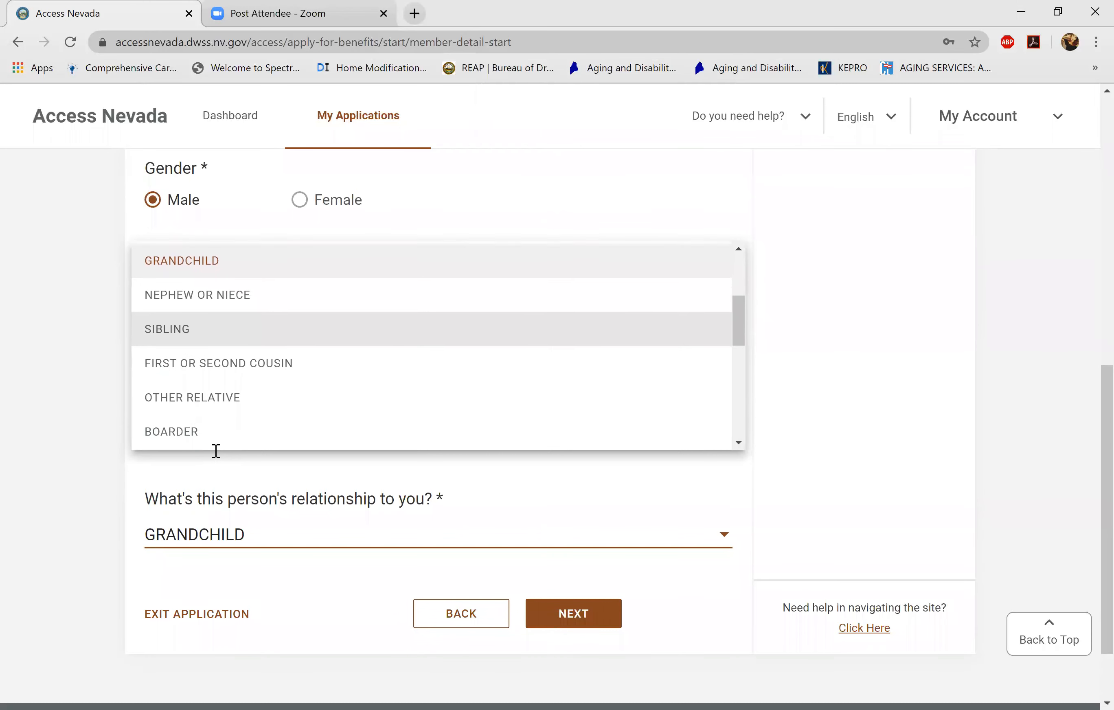
scroll(216, 446, up, 2)
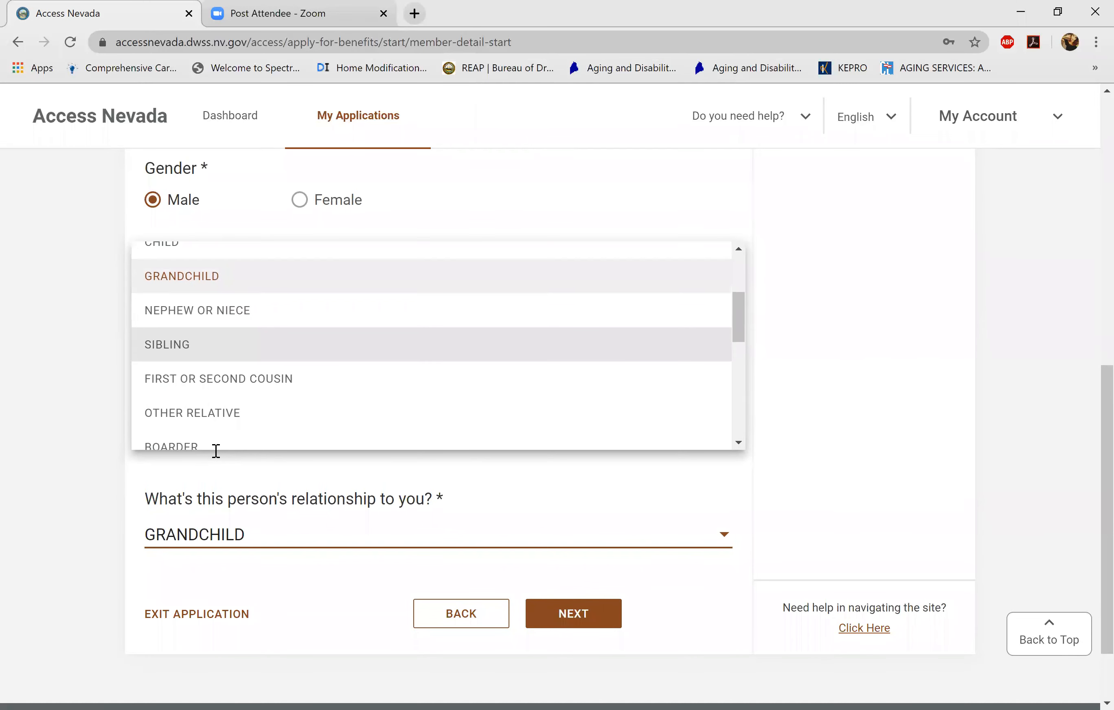
key(Up)
key(Up)
key(Return)
key(Tab)
key(Return)
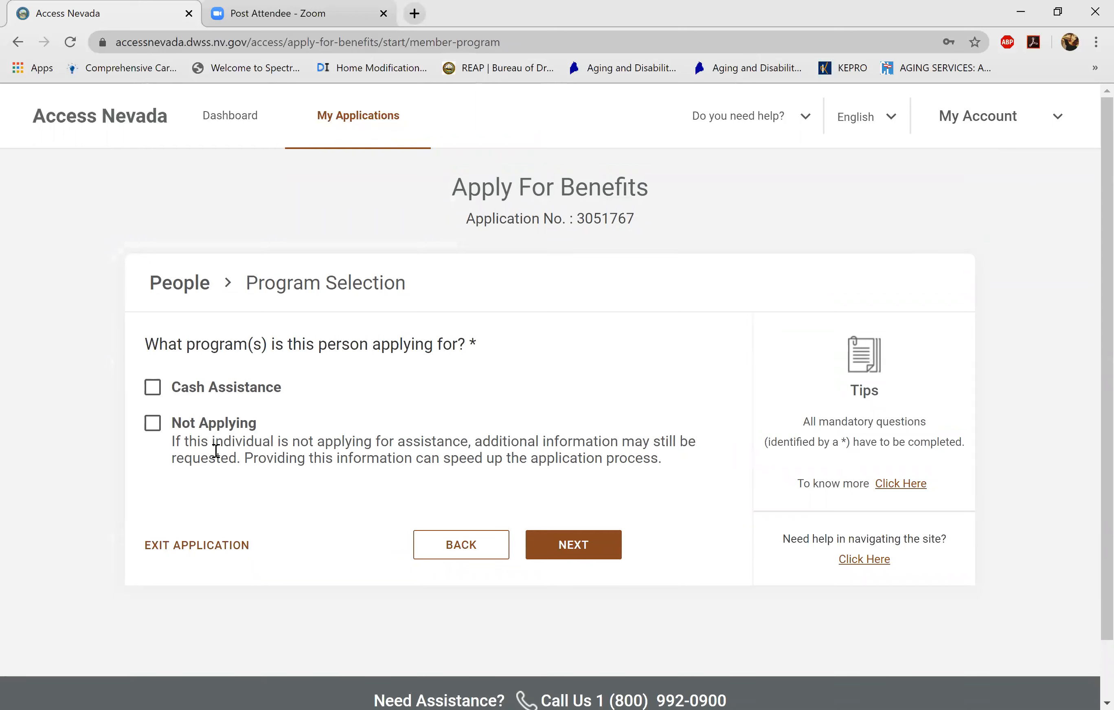
- Apply for Cash Assistance for the grandchild and continue to his Other Information page
key(space)
key(Return)
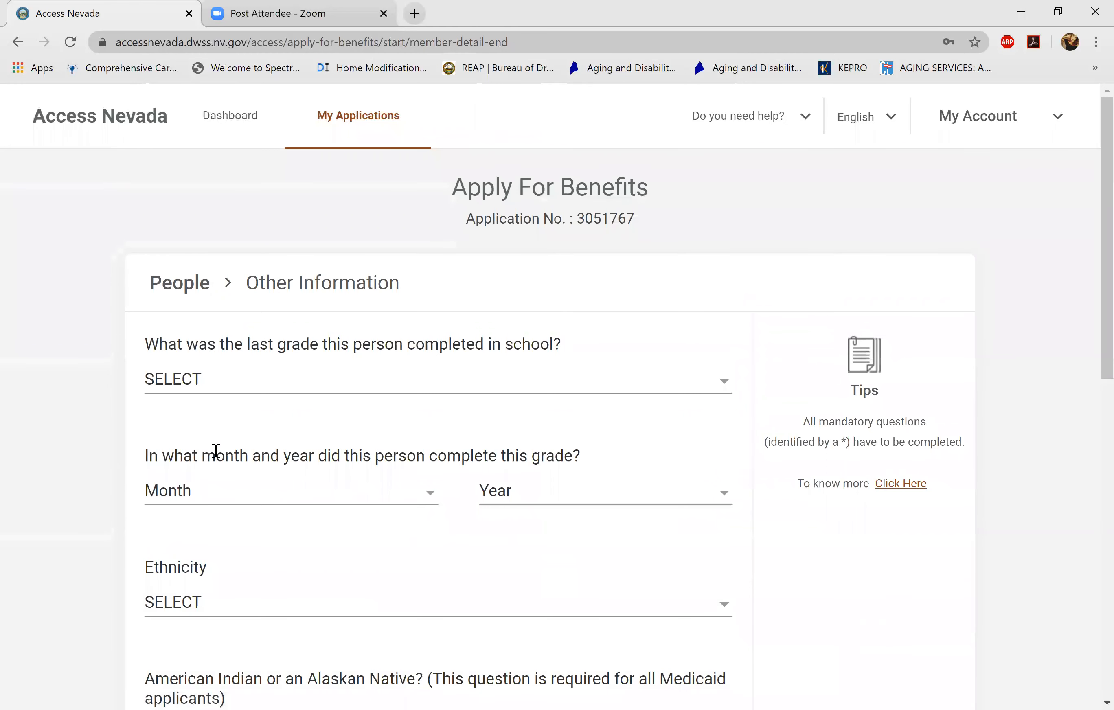
key(space)
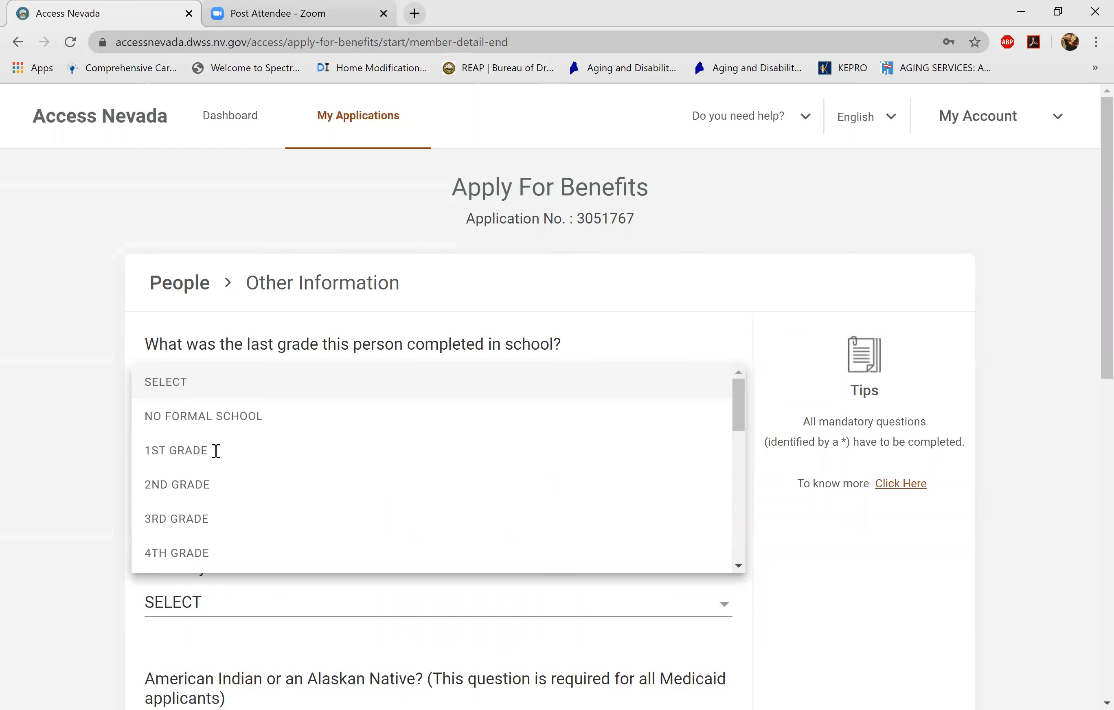
- Set the grandchild's last grade completed to NO FORMAL SCHOOL
key(Down)
key(Return)
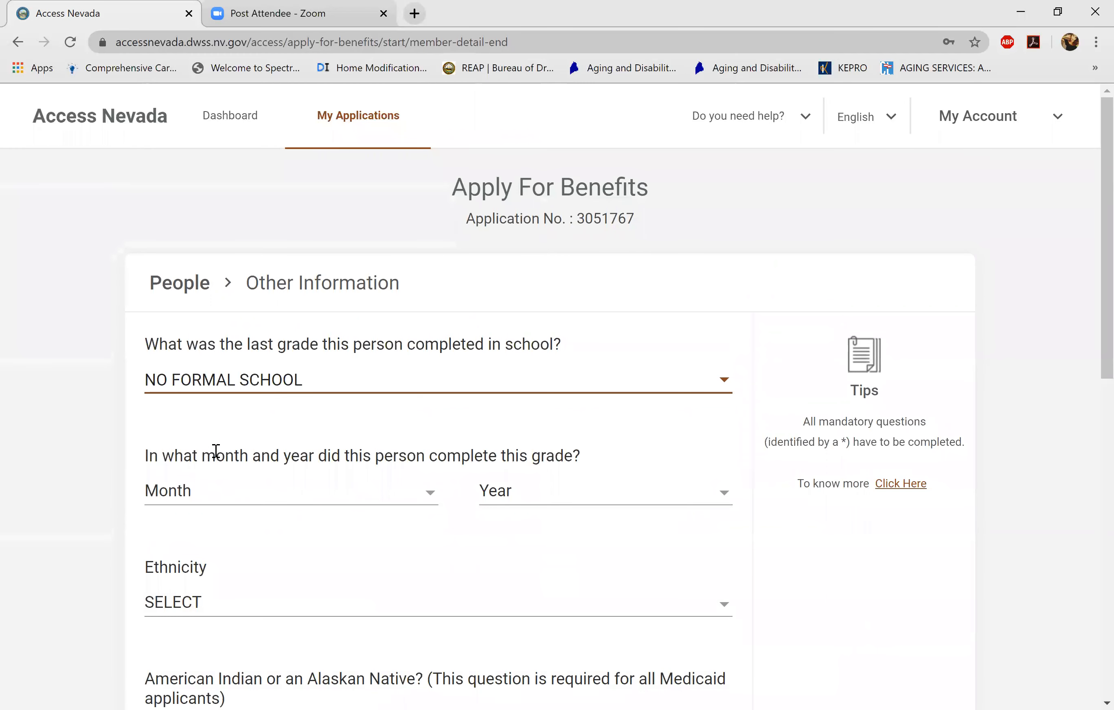
scroll(216, 452, down, 3)
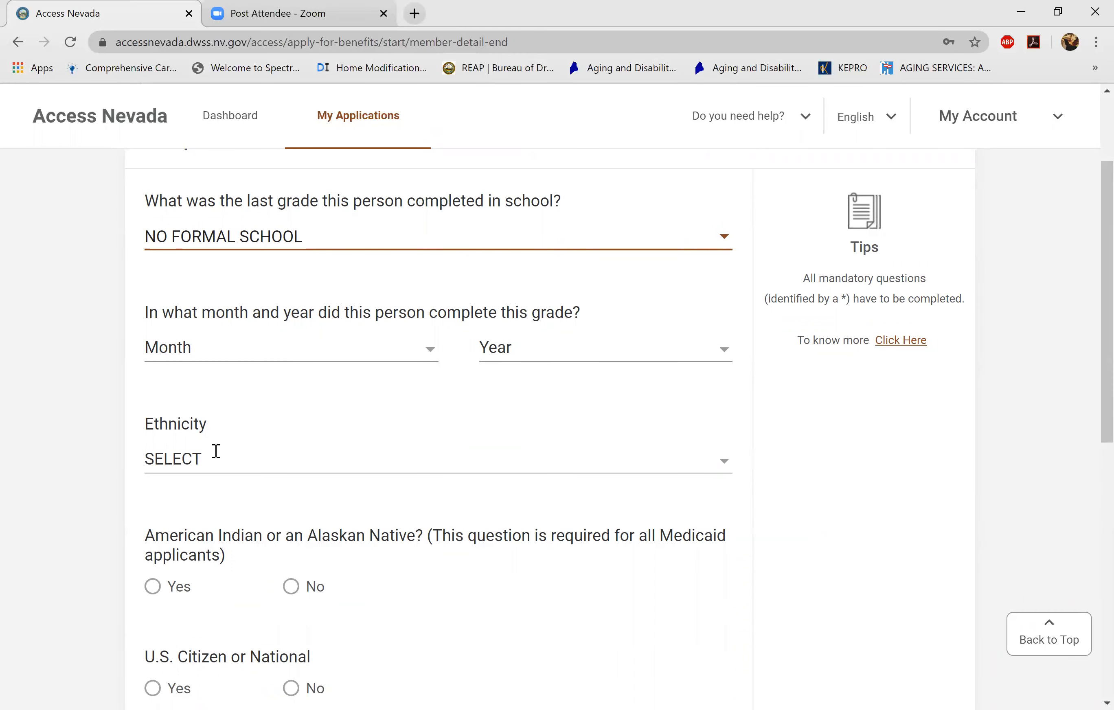
scroll(215, 451, down, 1)
scroll(216, 451, up, 1)
scroll(216, 452, down, 1)
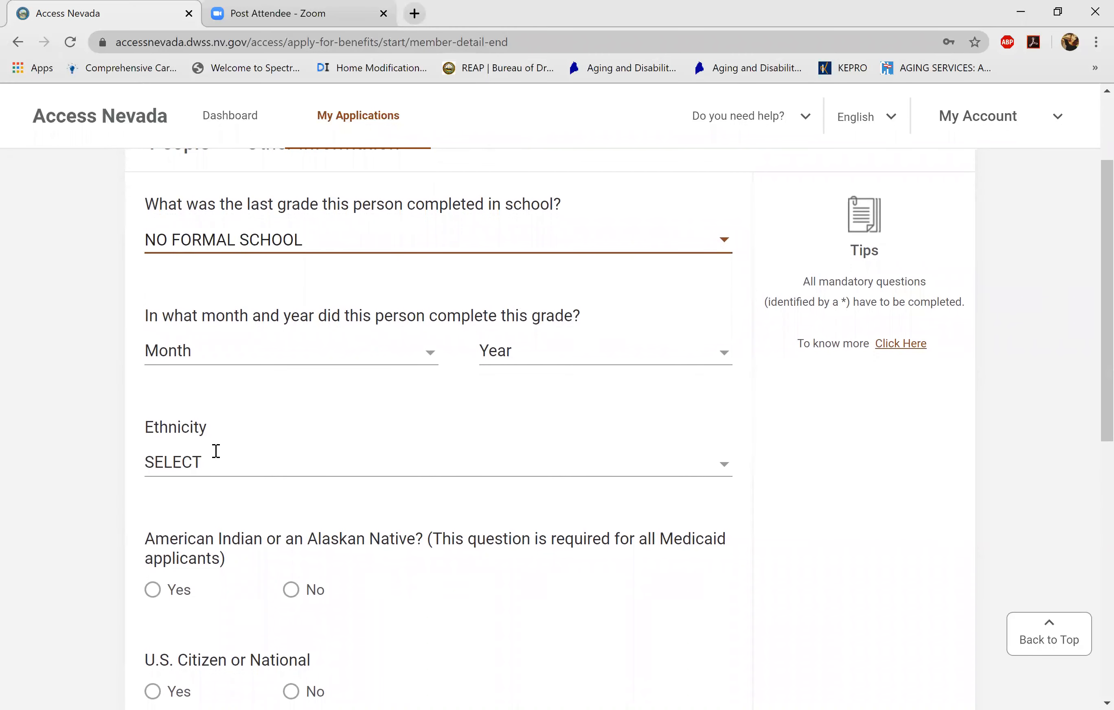
scroll(216, 451, down, 1)
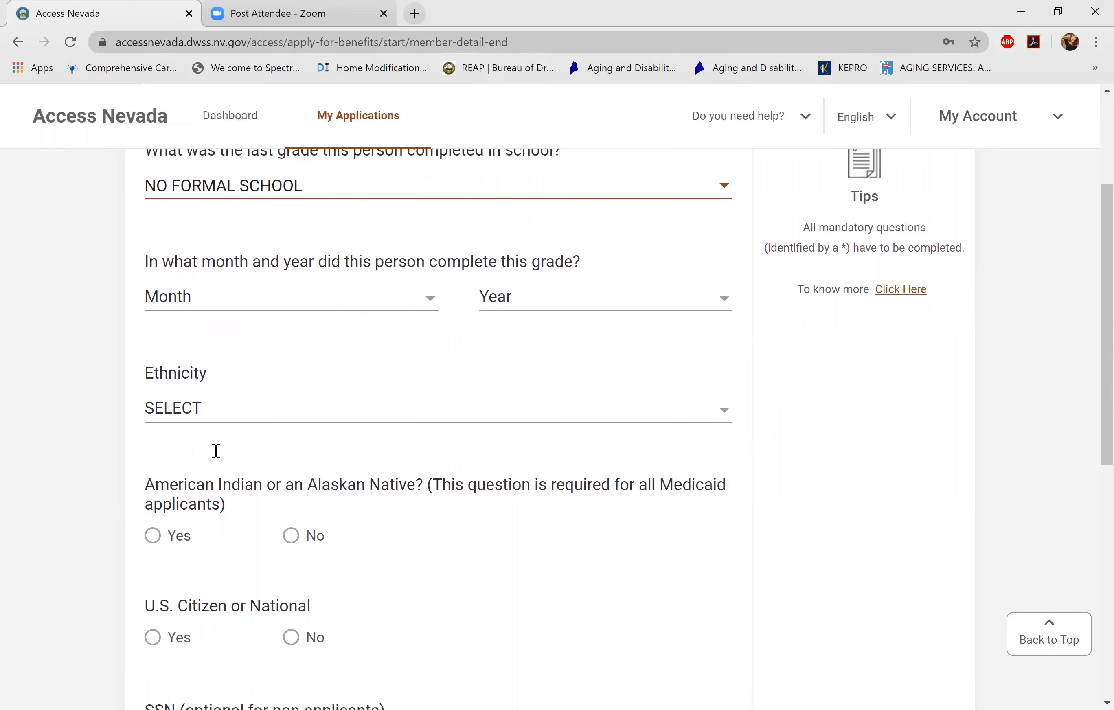
scroll(215, 451, up, 1)
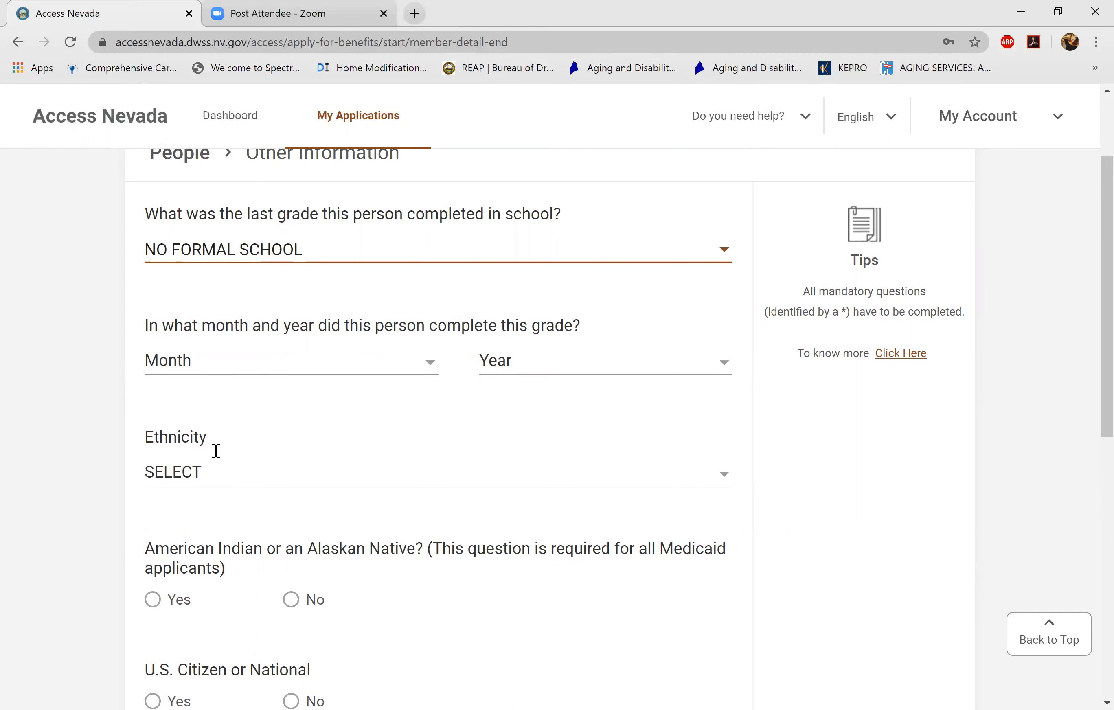
scroll(216, 451, down, 3)
scroll(216, 451, up, 2)
key(space)
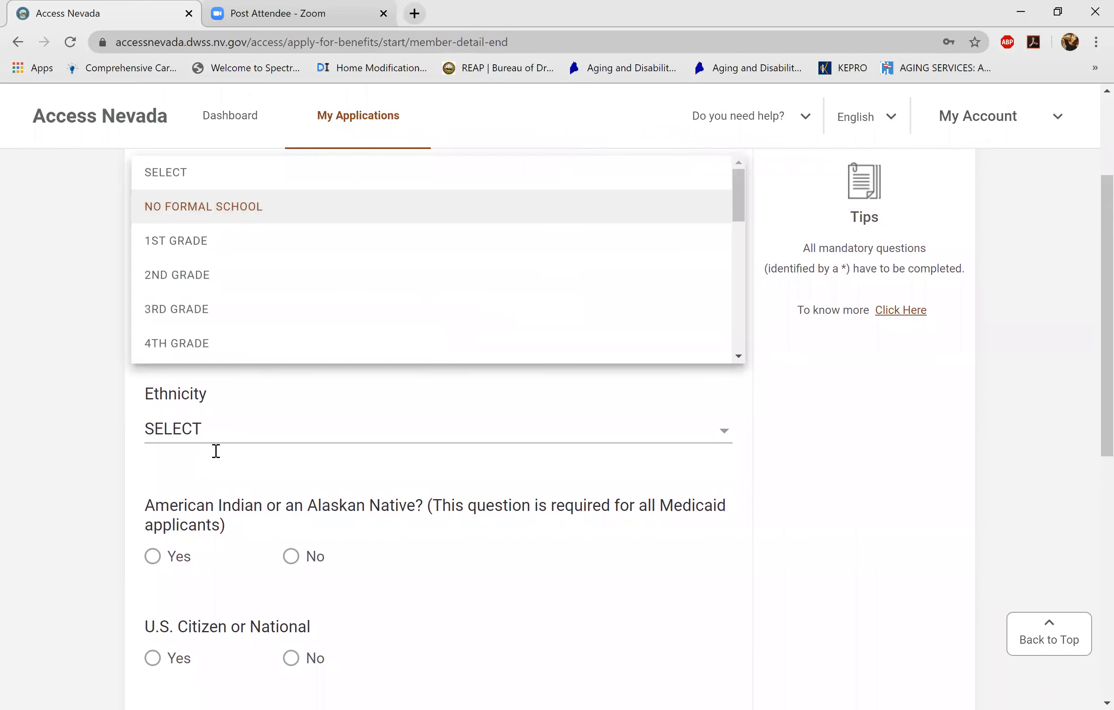
scroll(591, 310, down, 2)
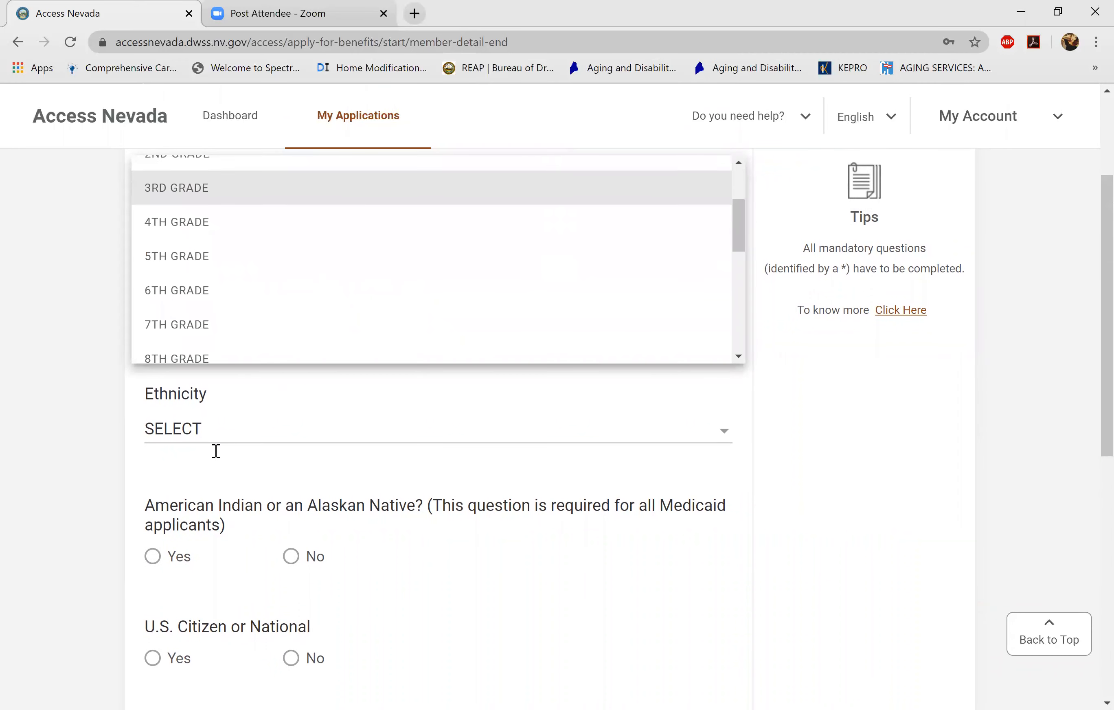
scroll(591, 310, up, 2)
key(Return)
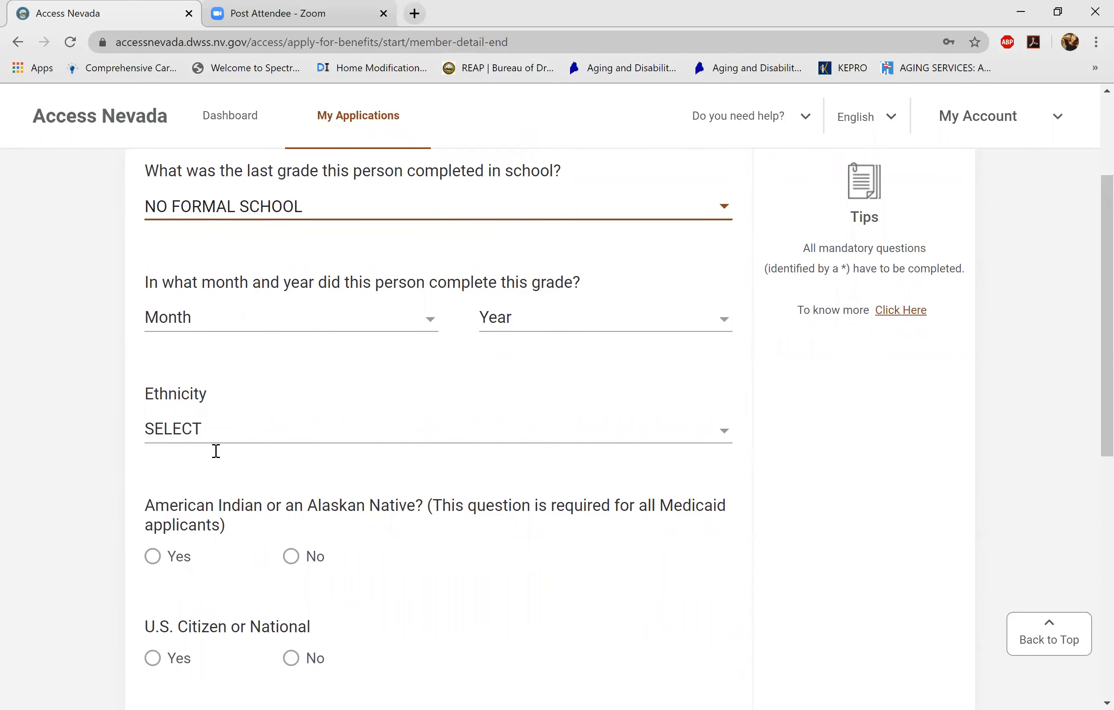
- Choose Pacific Islander or Native Hawaiian (non-Hispanic), No to American Indian, and U.S. citizen
scroll(216, 452, down, 2)
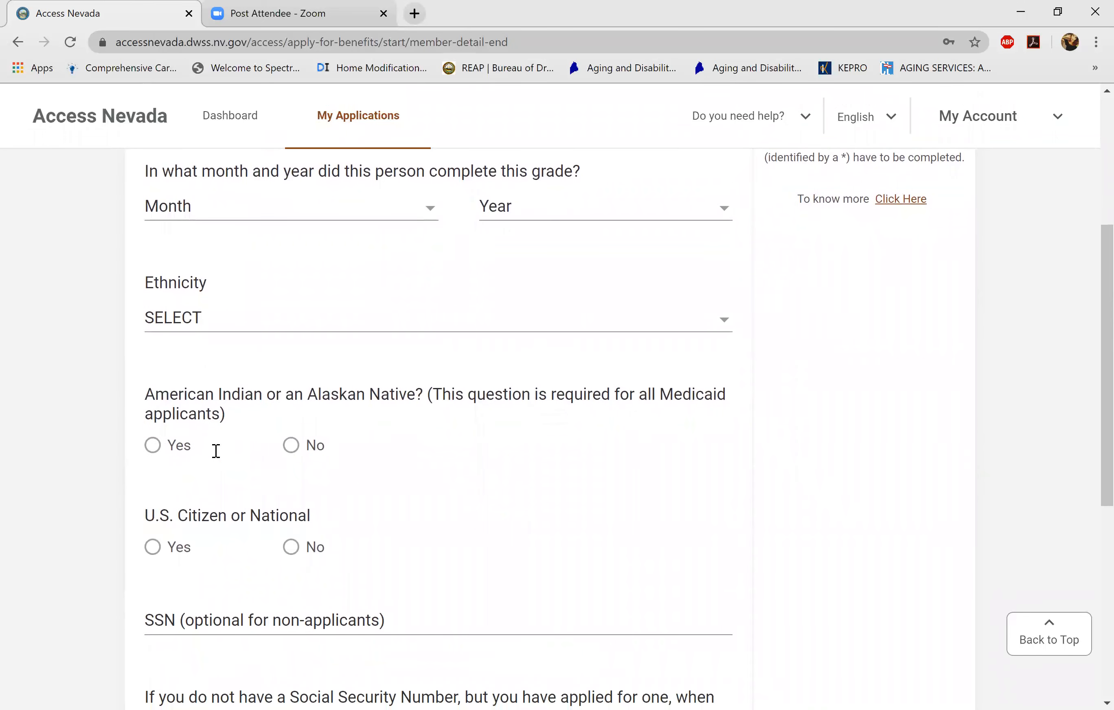
scroll(215, 451, down, 1)
click(438, 245)
scroll(216, 376, down, 4)
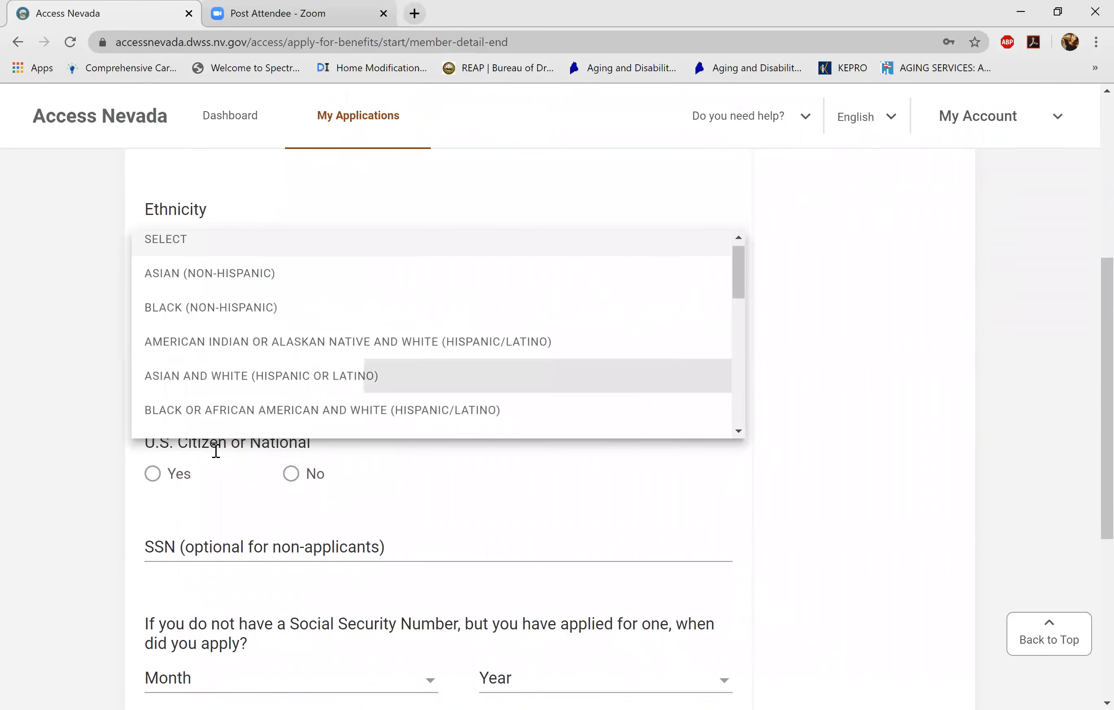
scroll(328, 326, down, 3)
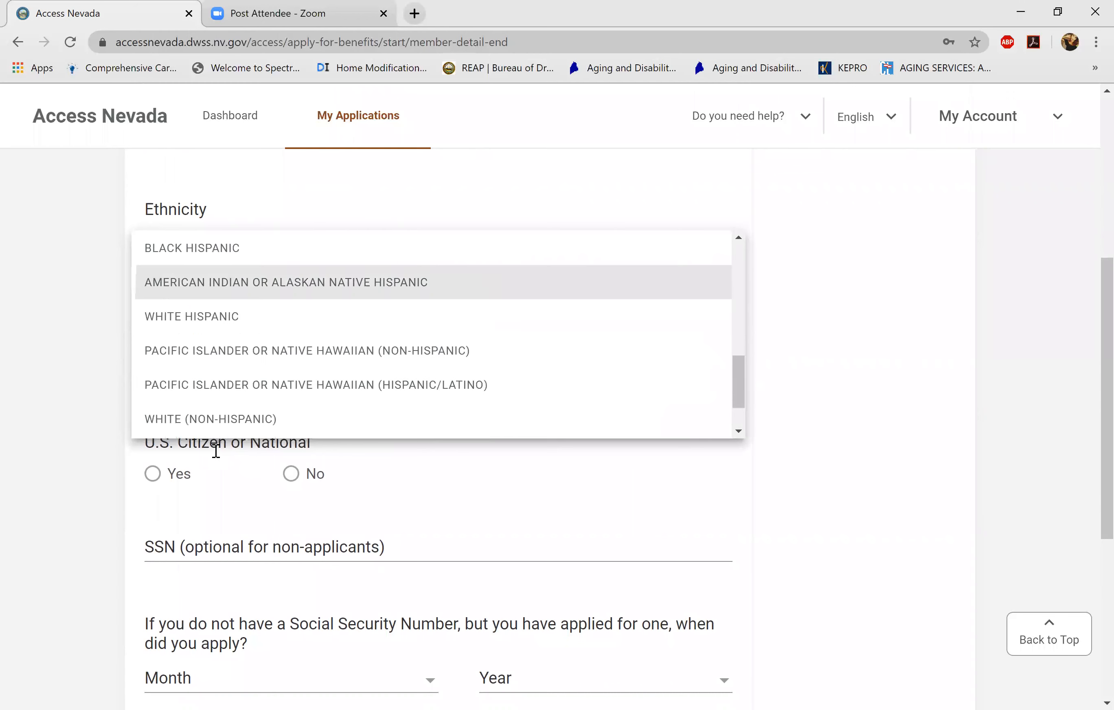
click(327, 326)
scroll(215, 452, down, 1)
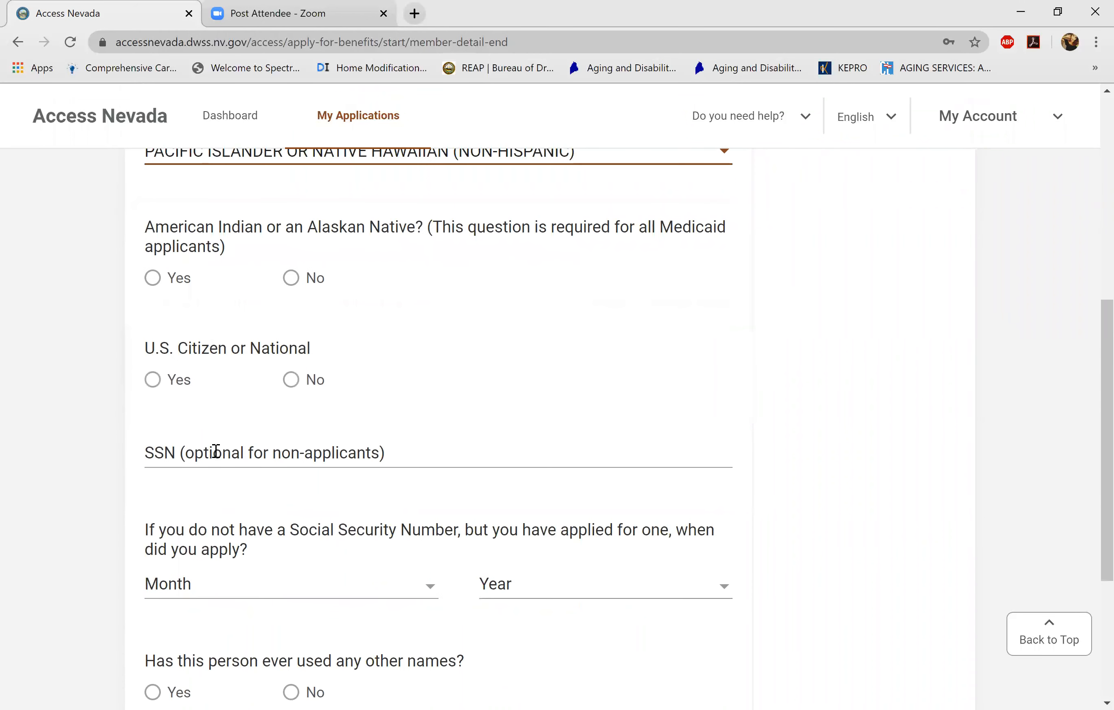
click(291, 278)
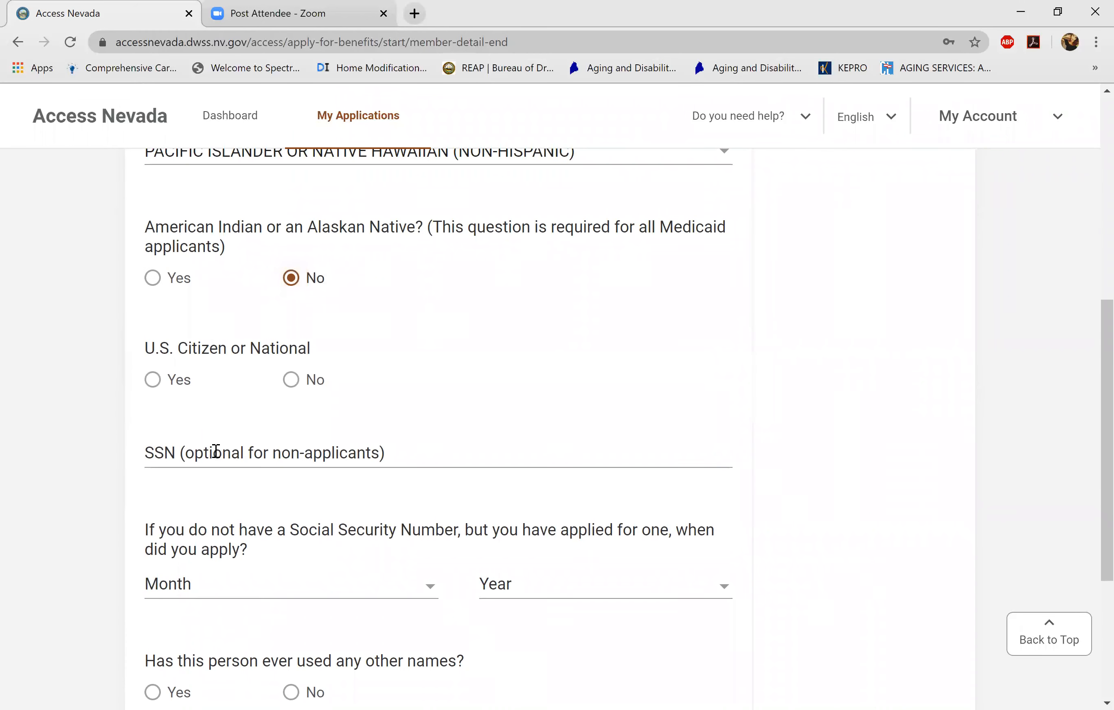
click(153, 380)
scroll(216, 451, down, 2)
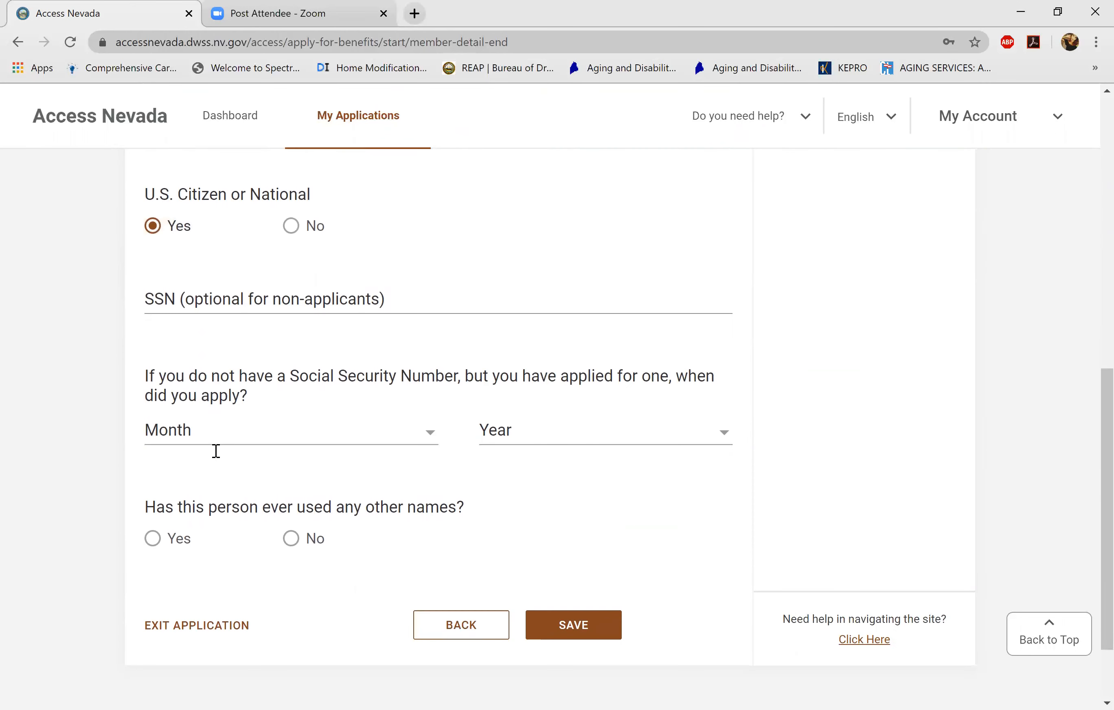
- Enter the grandchild's social security number, leaving the SSN application date empty
key(Tab)
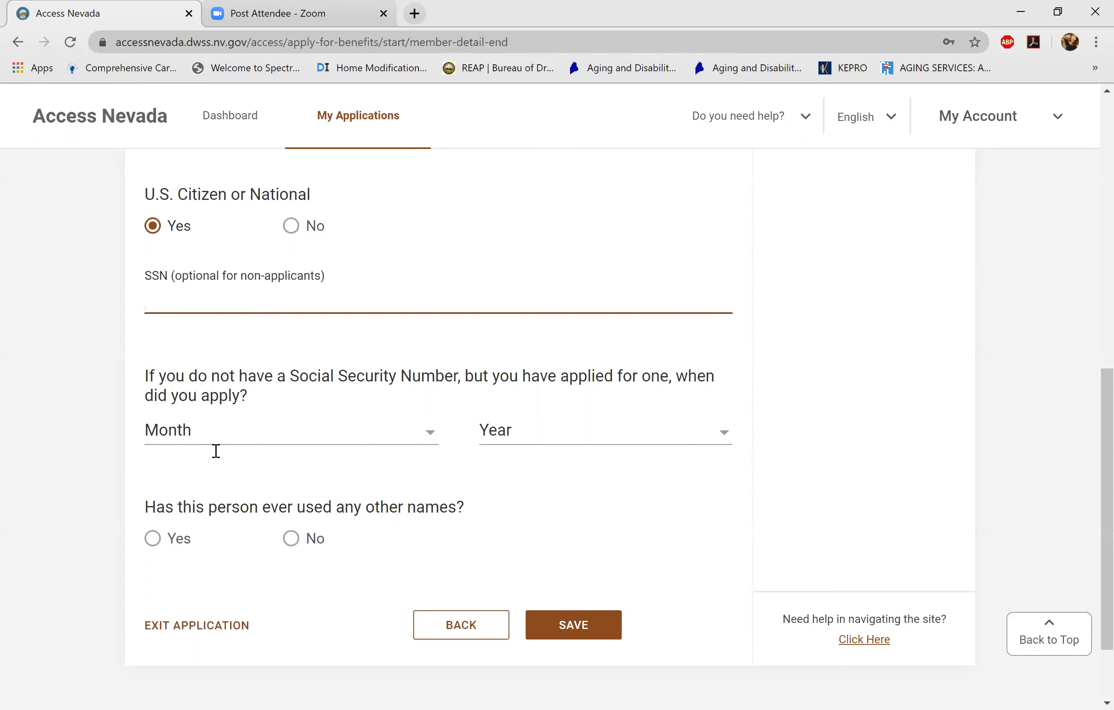
text(123456789)
click(216, 451)
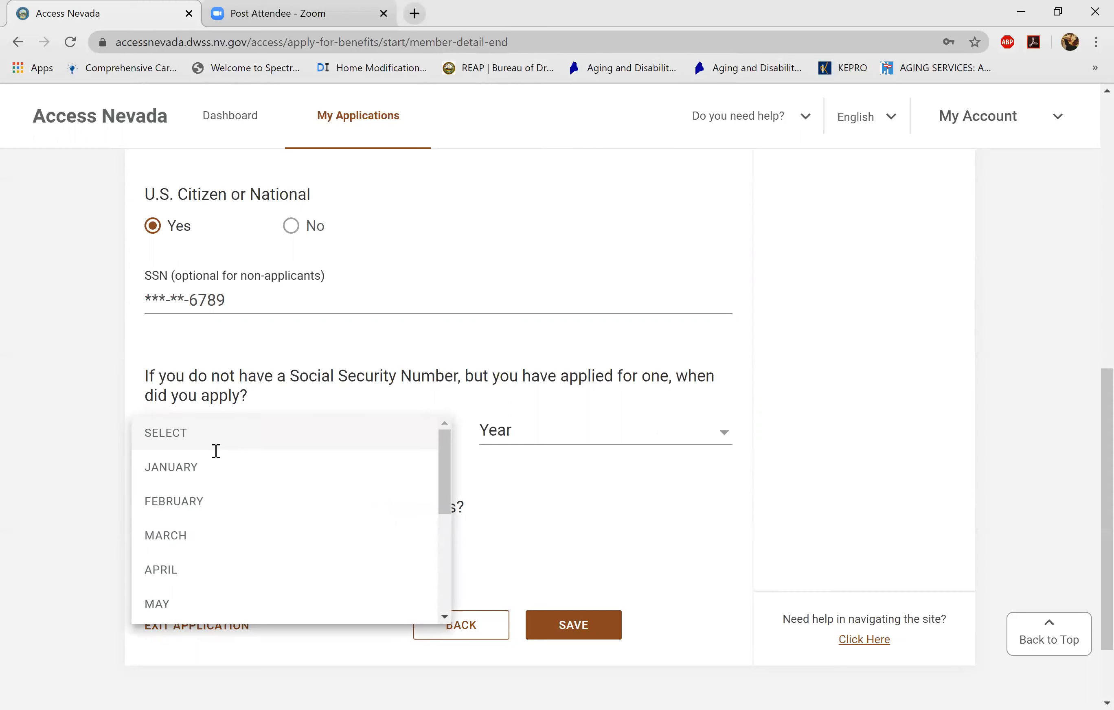
click(216, 451)
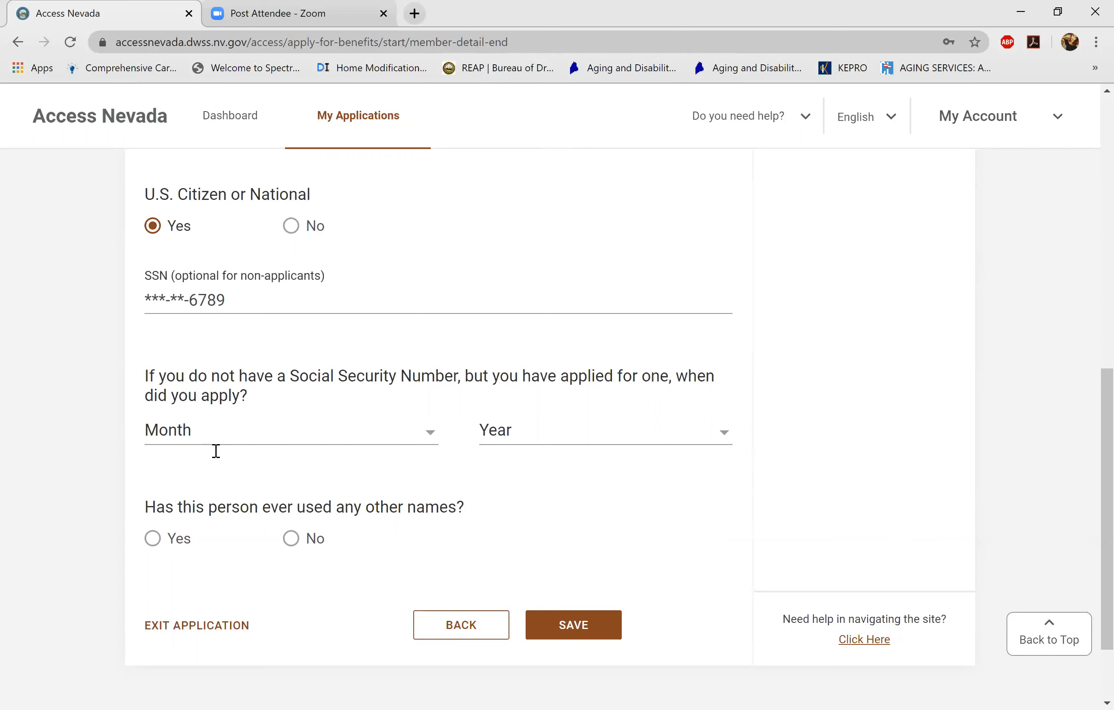
- Answer No to using other names and save the grandchild's information
key(Tab)
key(space)
key(Return)
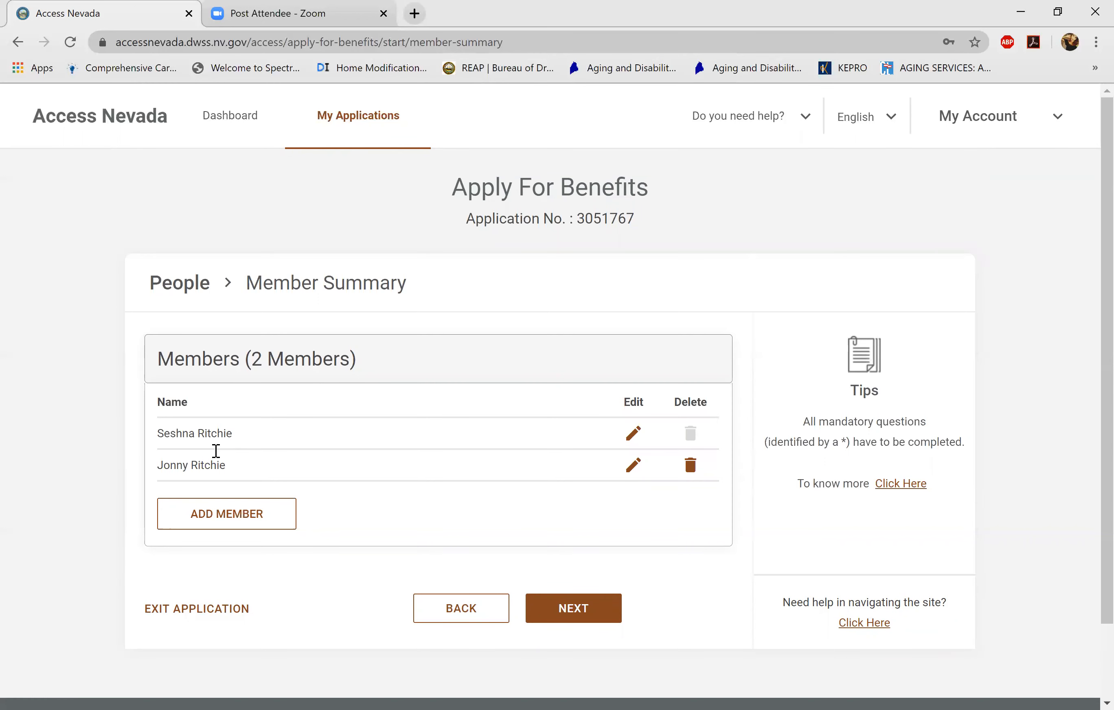
- Add another household member and enter his first and last name
click(210, 513)
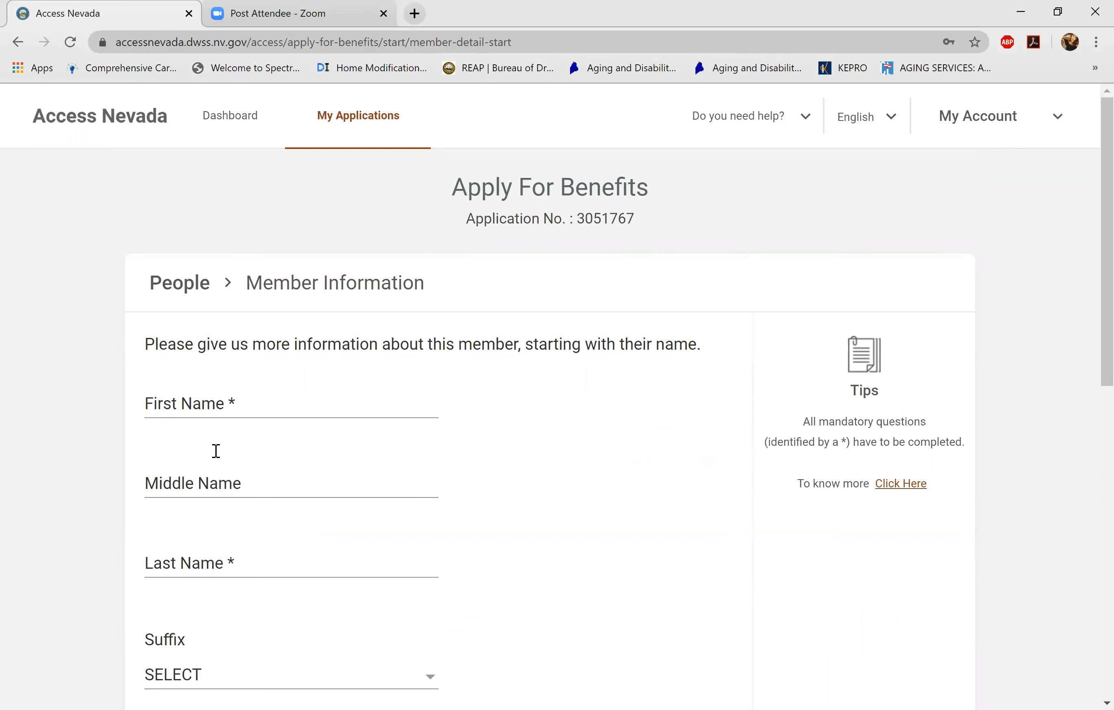
click(216, 407)
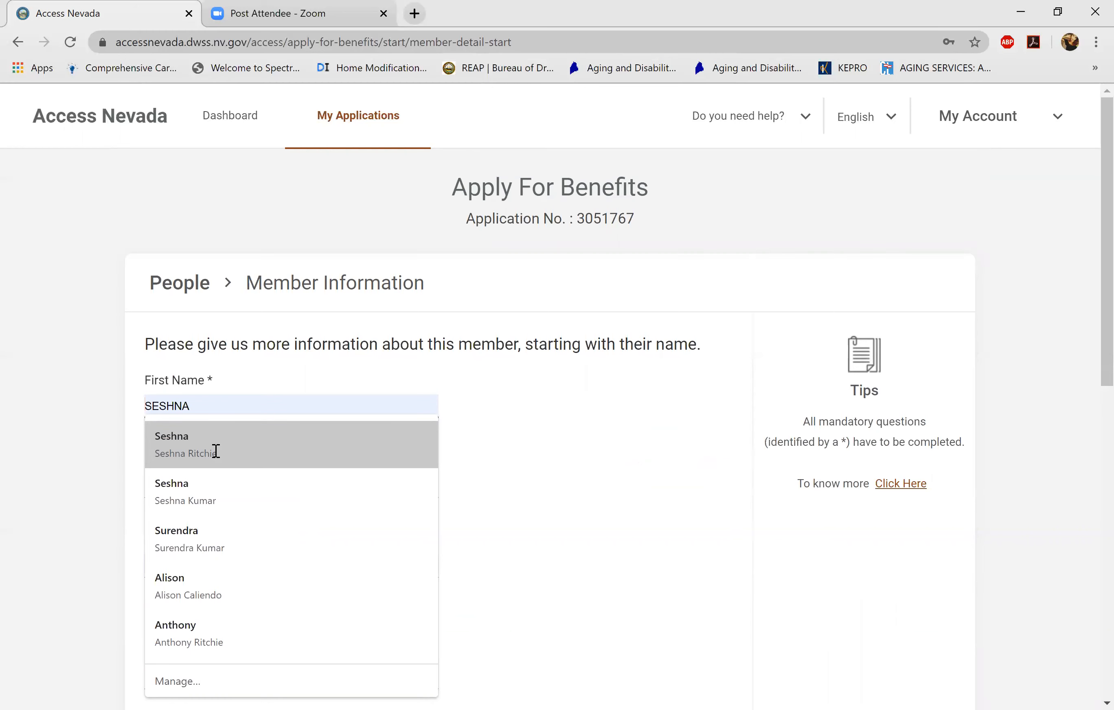
key(Tab)
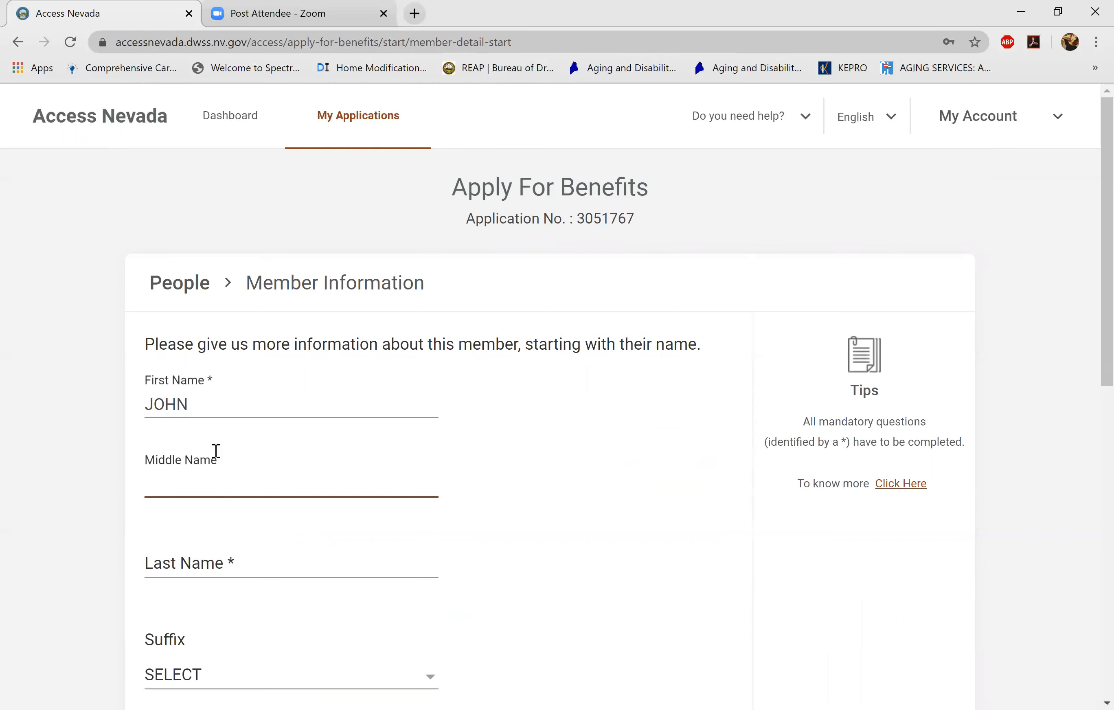
key(Tab)
key(Tab)
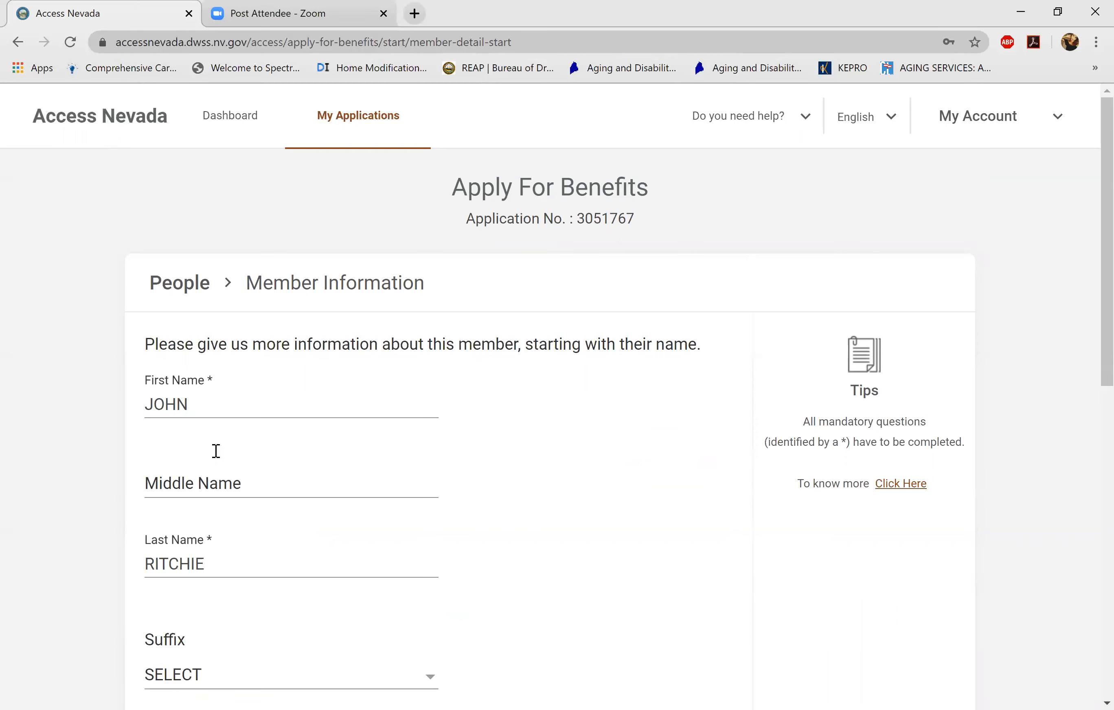
- Set his gender to Male and date of birth to 01/01/1992
scroll(216, 452, down, 1)
scroll(216, 451, down, 4)
click(183, 426)
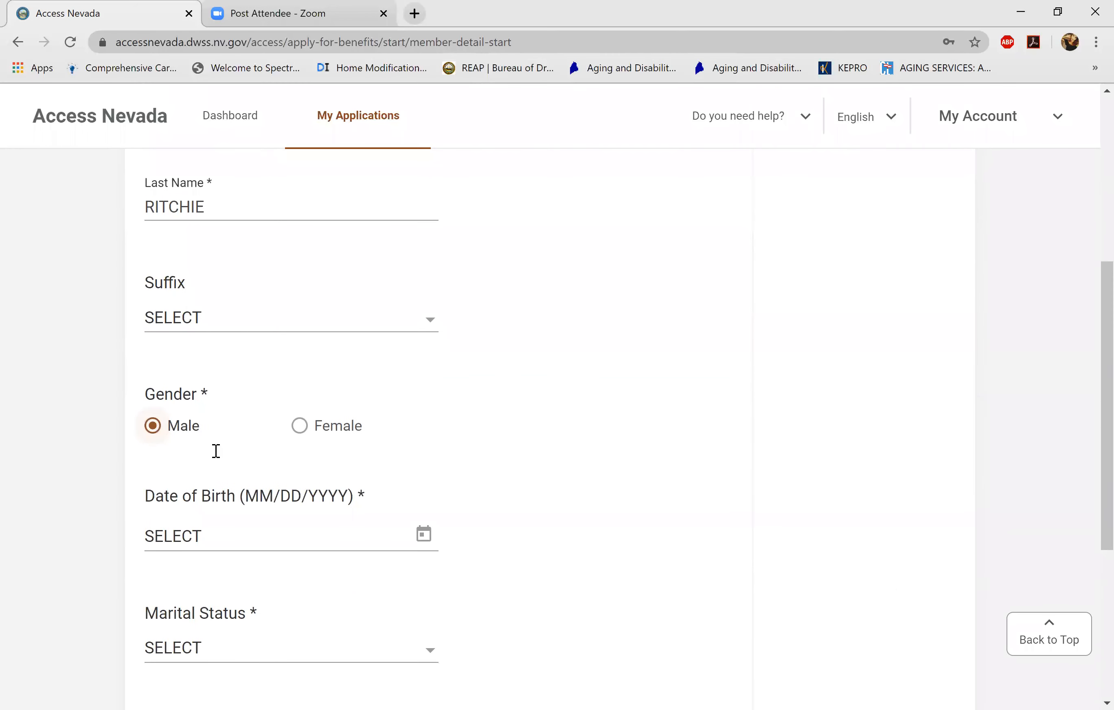
scroll(216, 452, down, 2)
key(Tab)
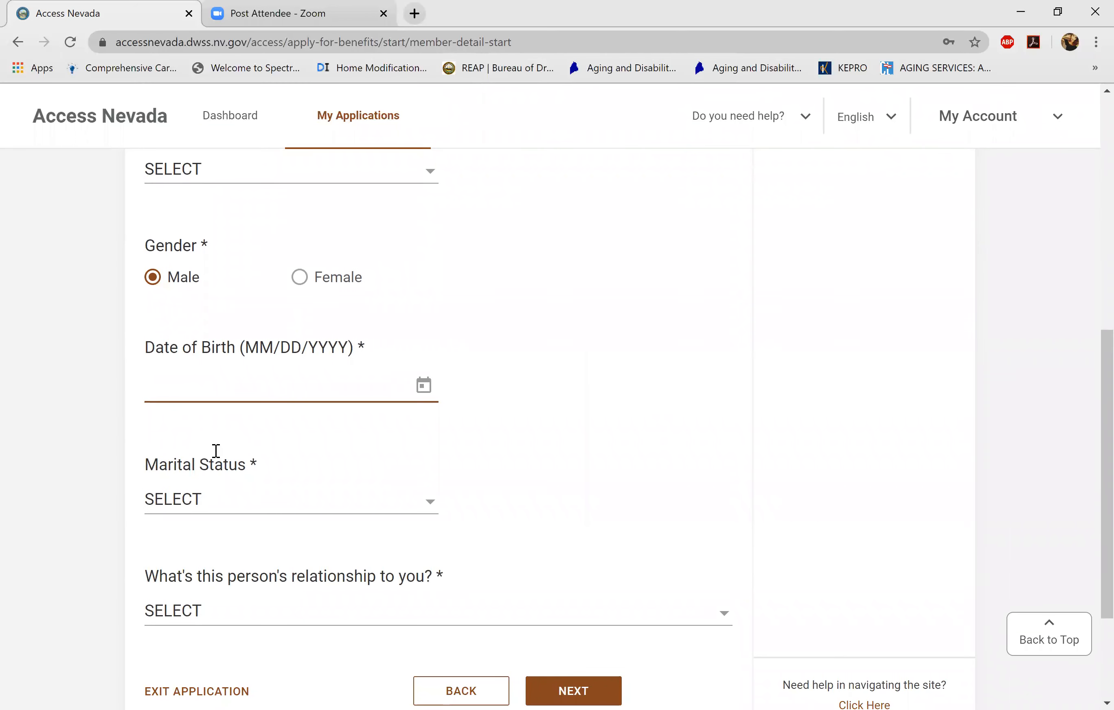
text(01/01/1992)
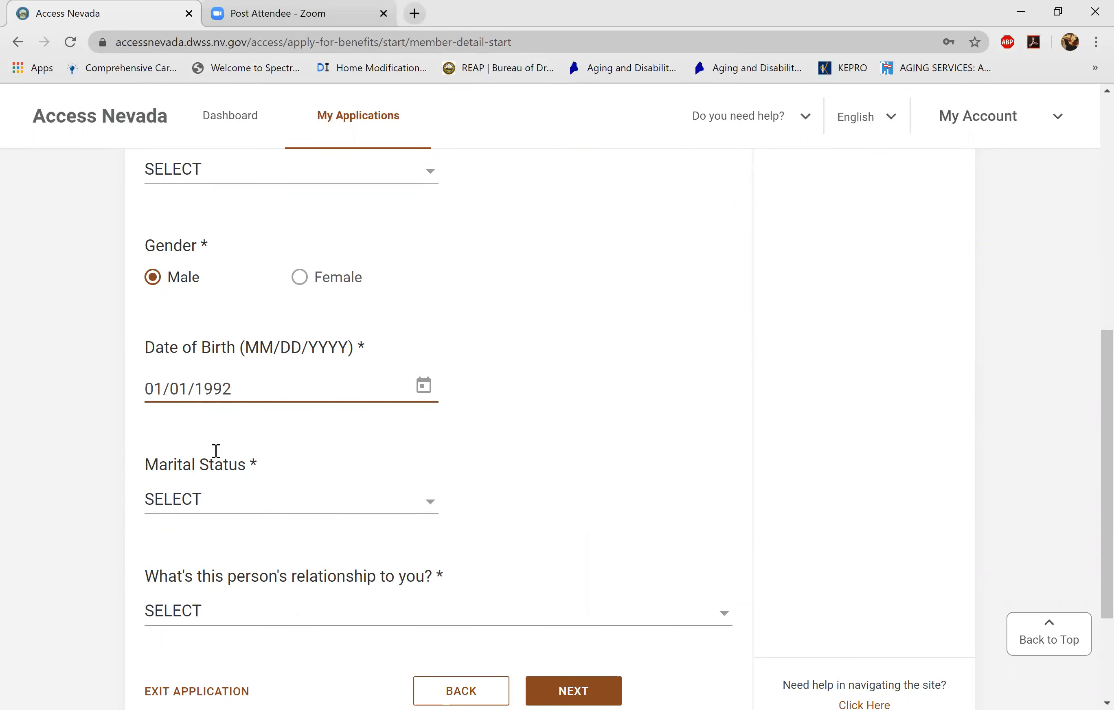
- Set marital status to MARRIED, relationship to SPOUSE, and submit the member details
key(Tab)
key(Down)
key(Down)
key(Down)
key(Return)
scroll(216, 450, down, 3)
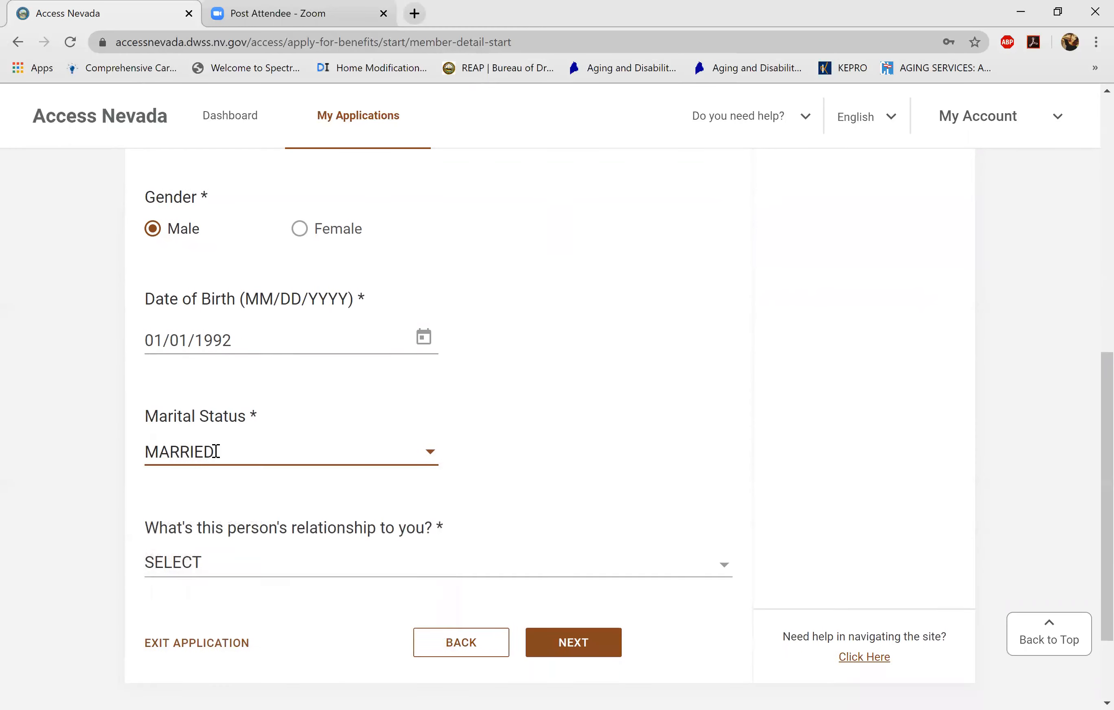
click(216, 450)
key(Down)
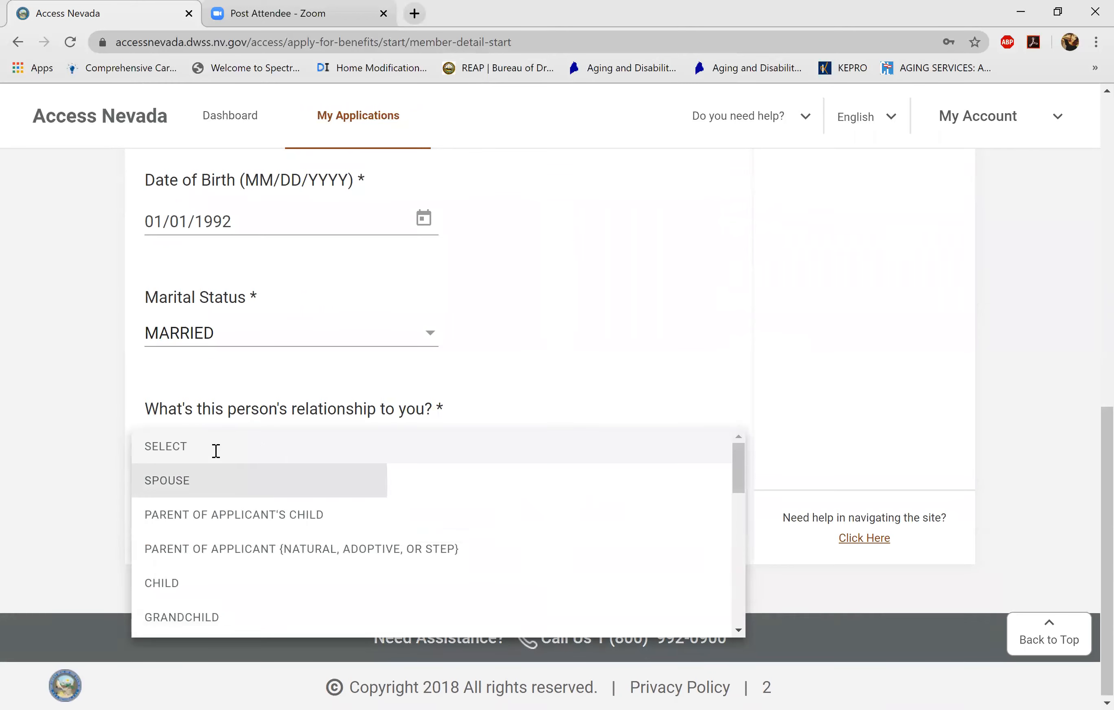
key(Return)
key(Tab)
key(Return)
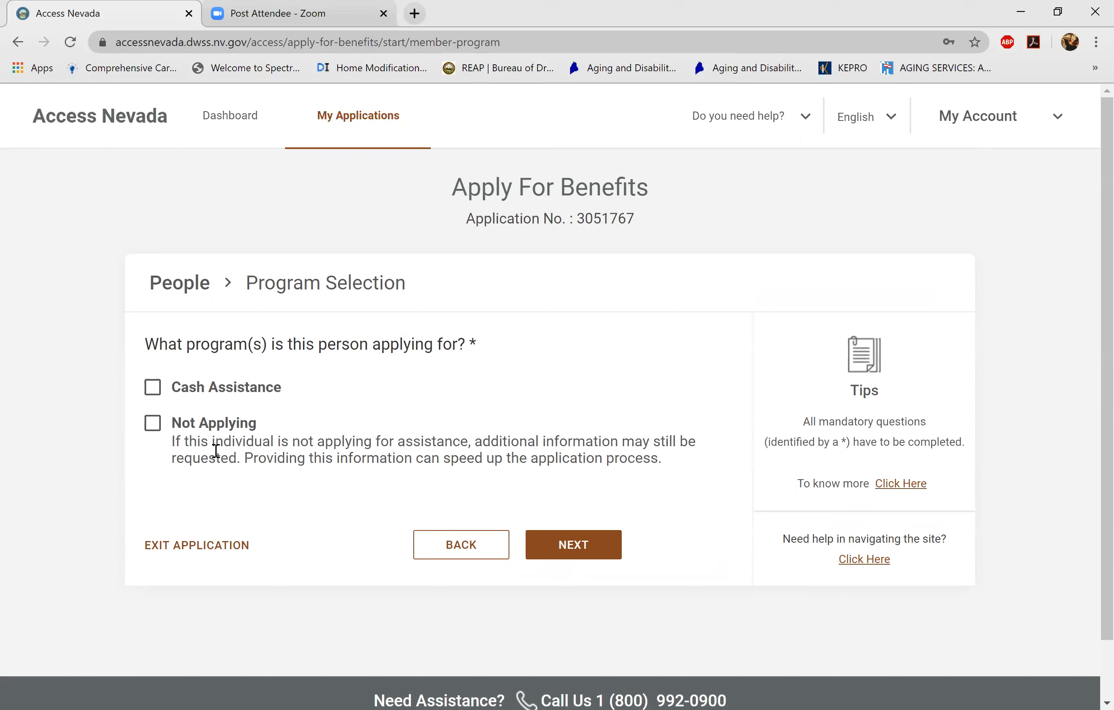
- Mark the spouse as Not Applying instead of Cash Assistance on Program Selection
click(216, 450)
click(153, 387)
click(215, 450)
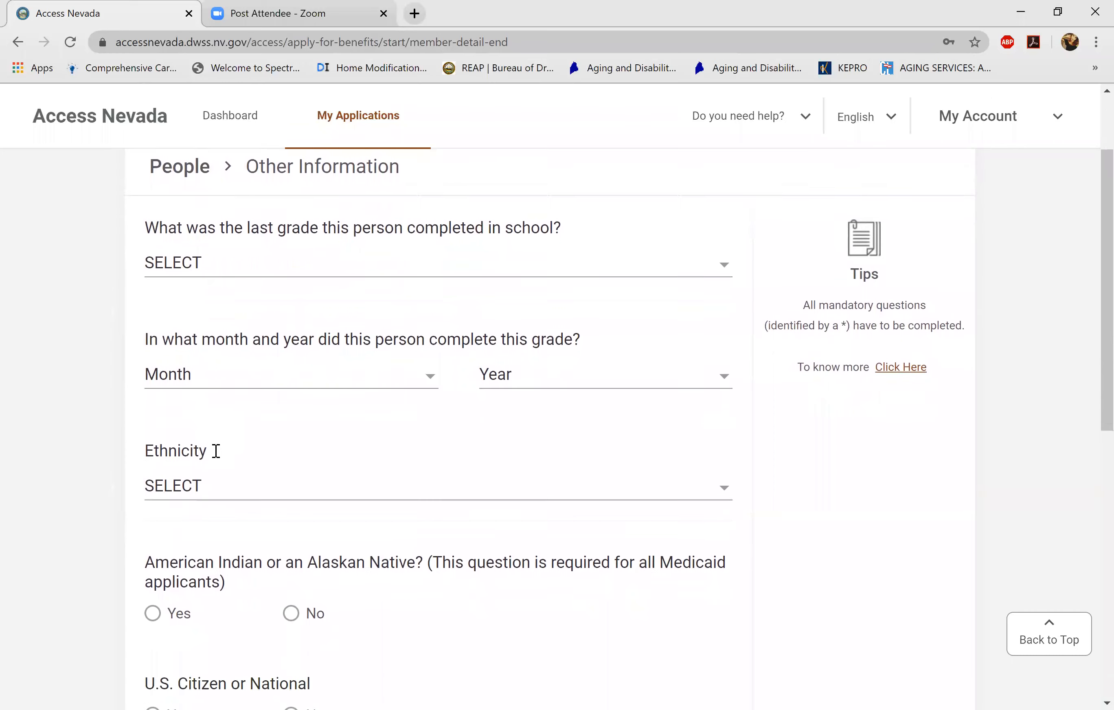
- Answer No to American Indian or Alaskan Native and Yes to U.S. citizen for the spouse
scroll(216, 450, down, 3)
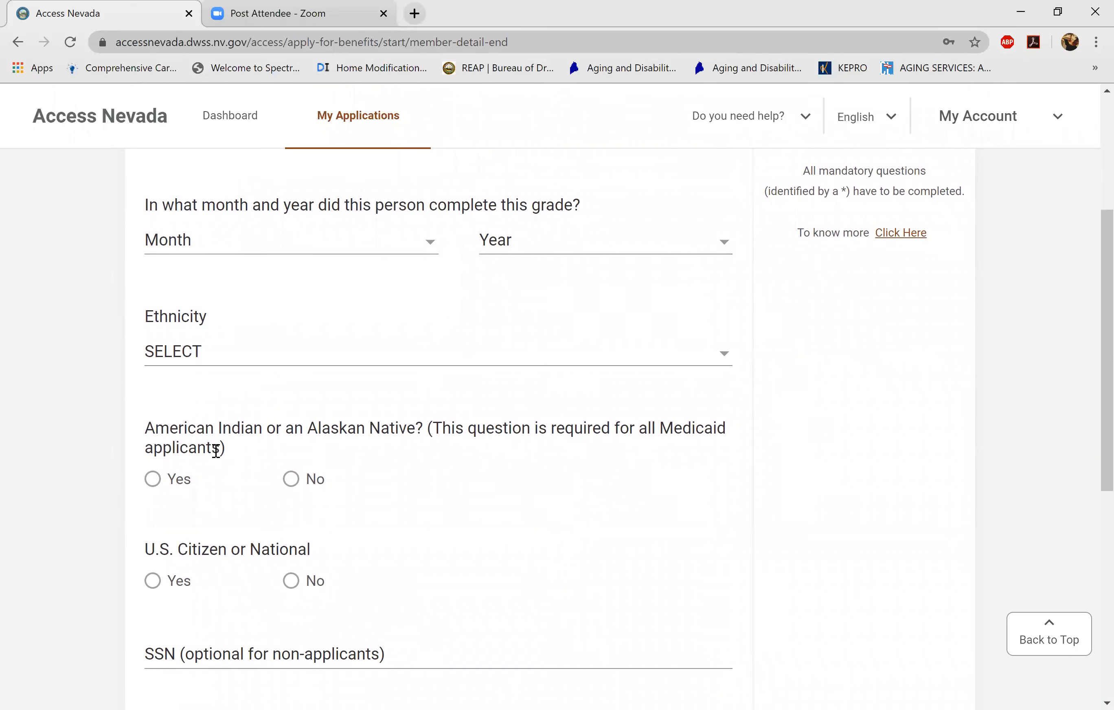
scroll(216, 450, up, 3)
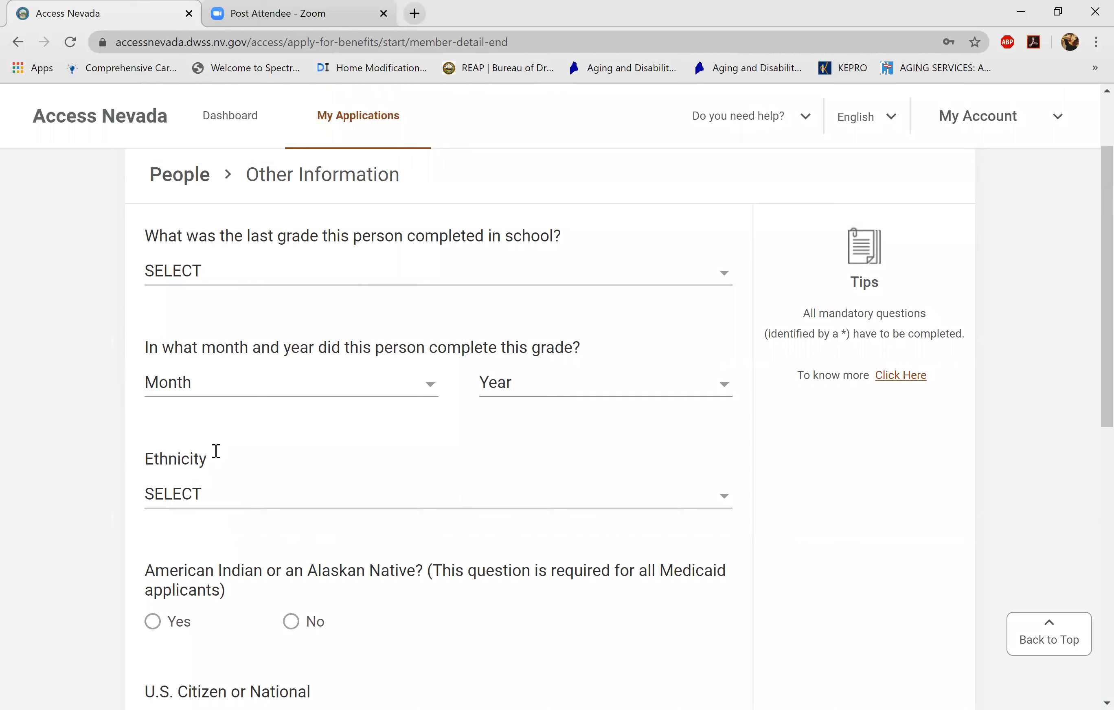
scroll(215, 450, down, 6)
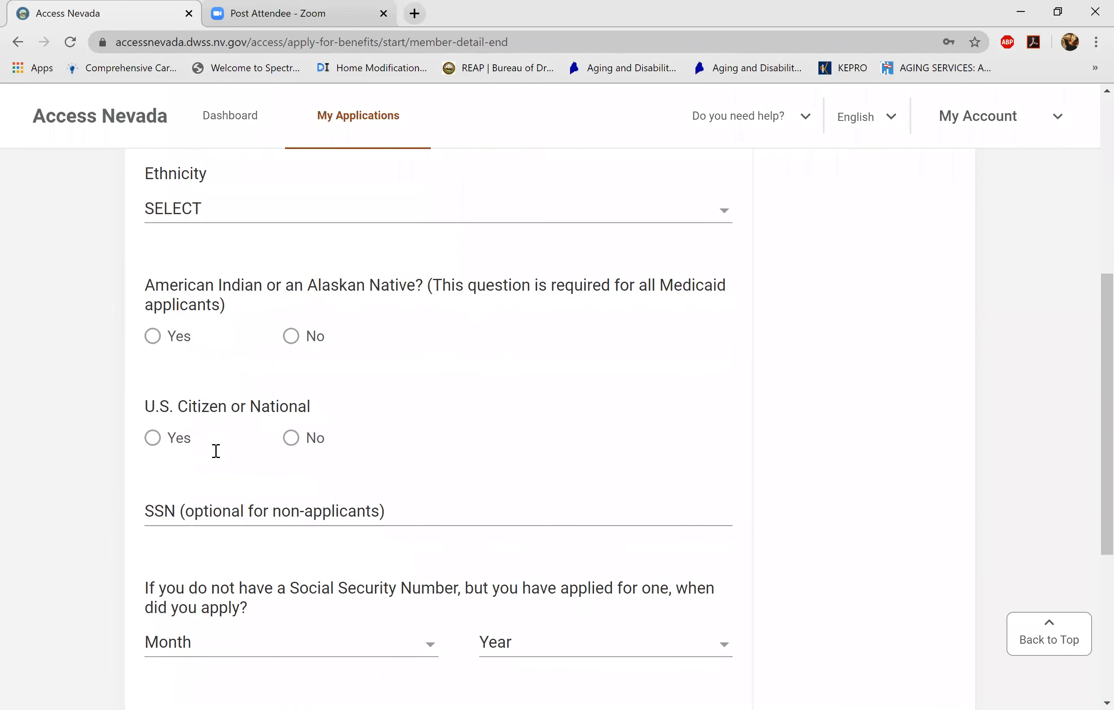
key(space)
key(Tab)
key(space)
- Answer No to using other names and save the spouse's information
scroll(215, 450, up, 8)
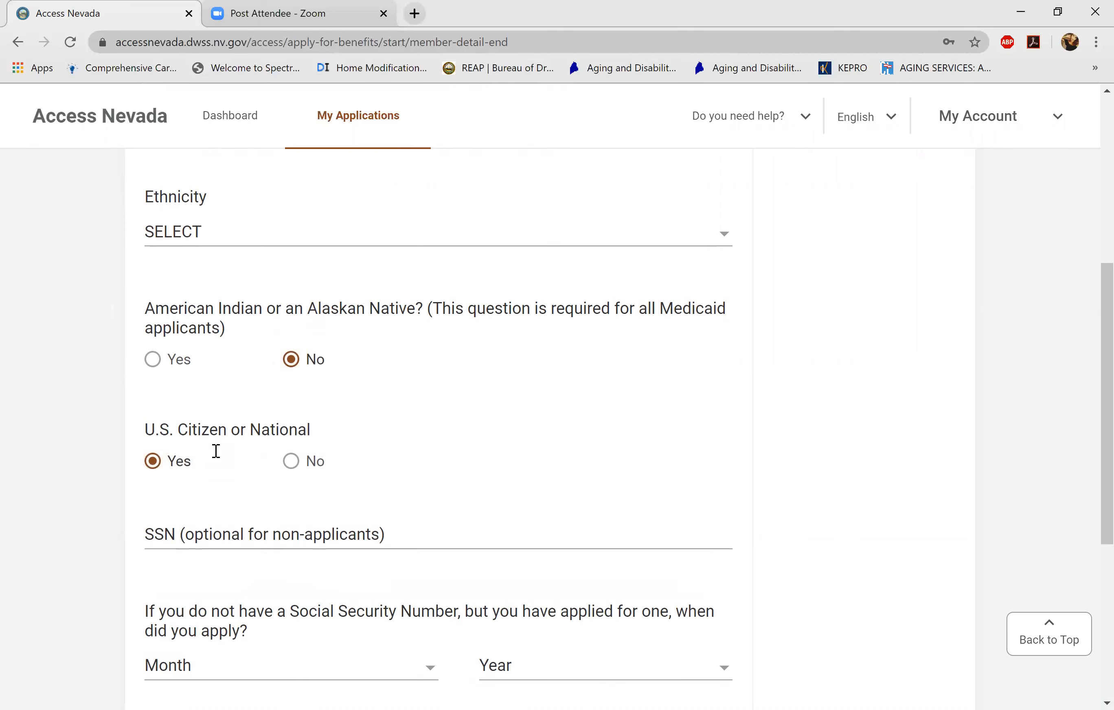
scroll(215, 450, down, 10)
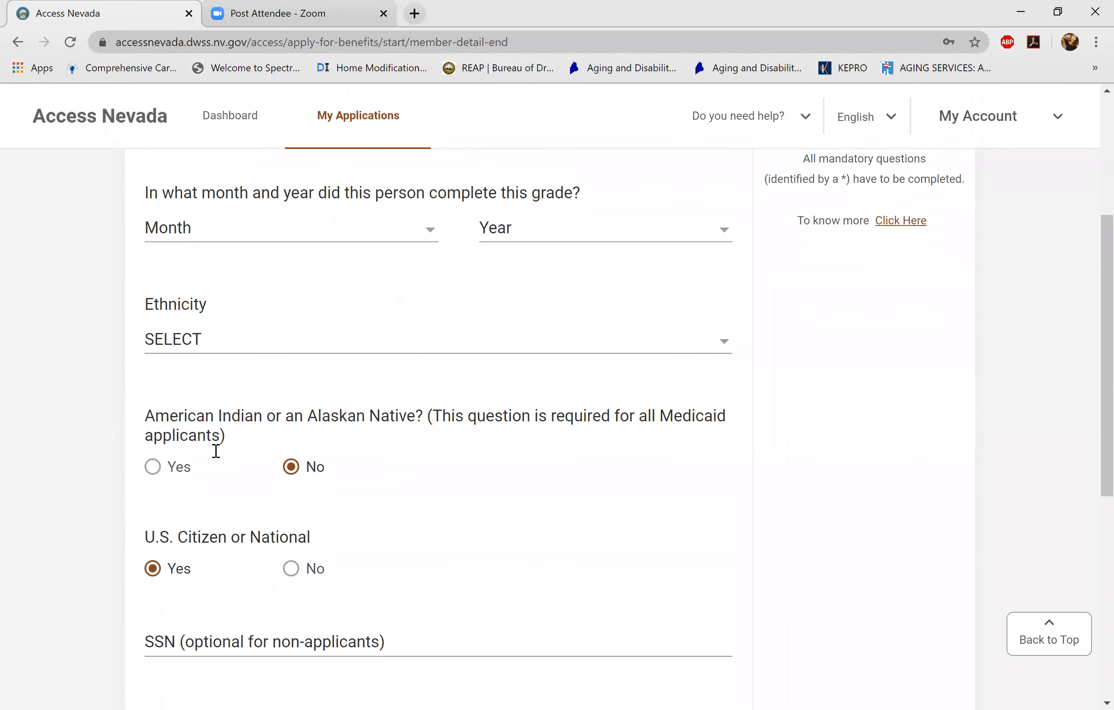
scroll(216, 450, down, 1)
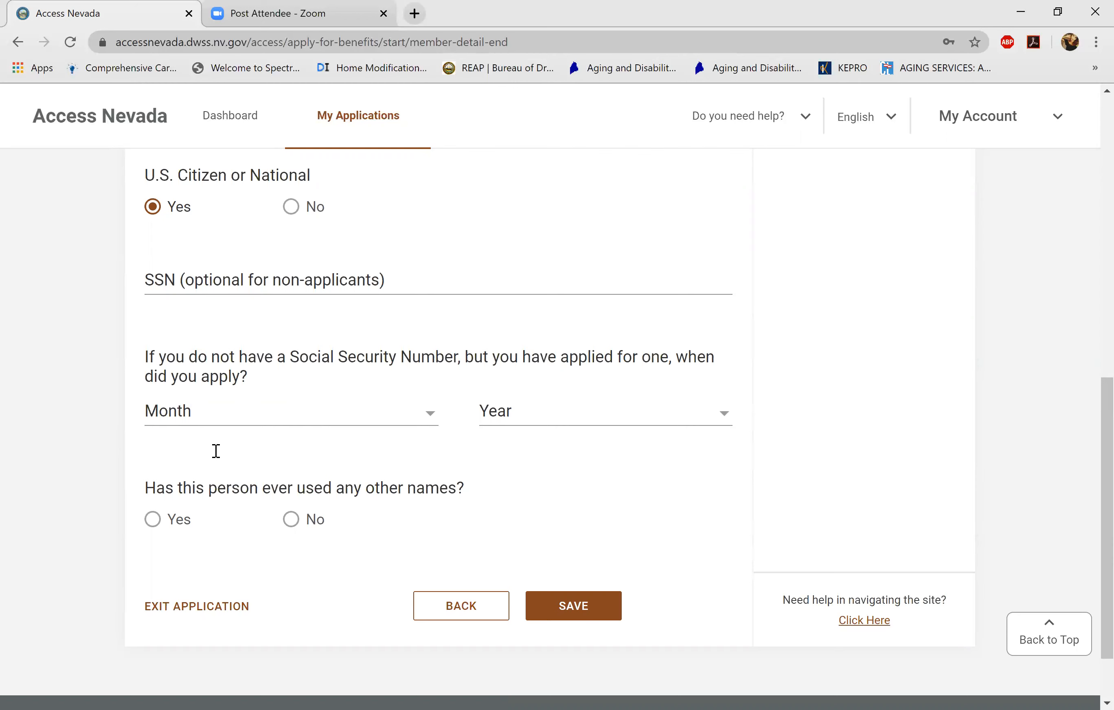
click(291, 519)
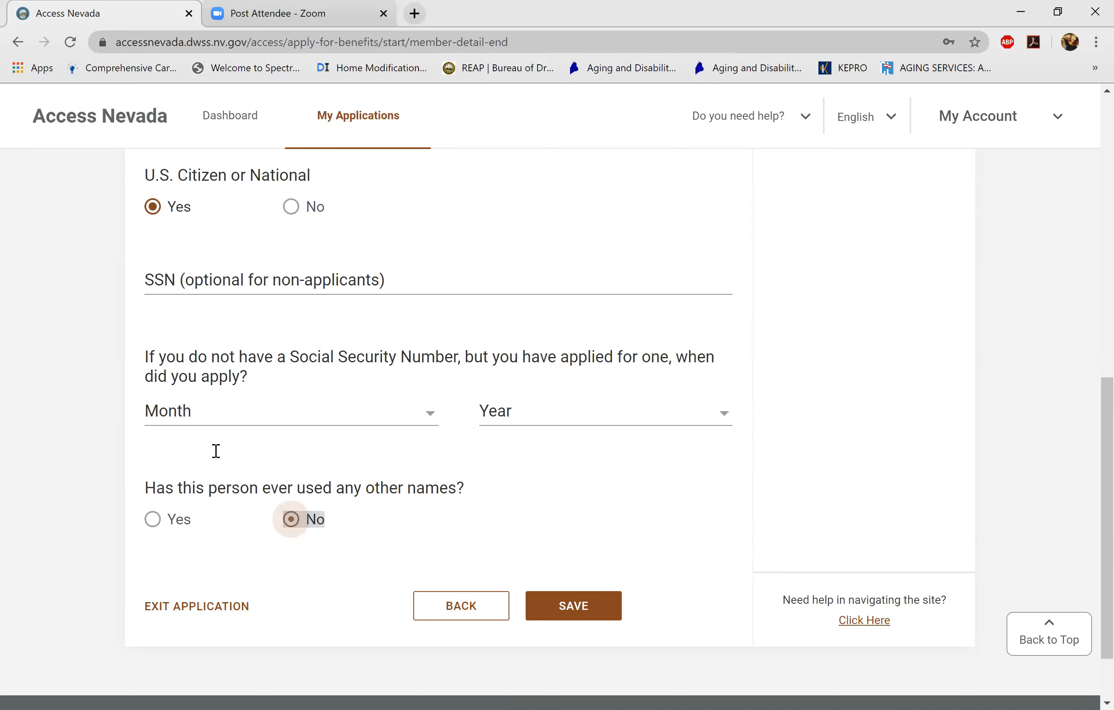
click(574, 605)
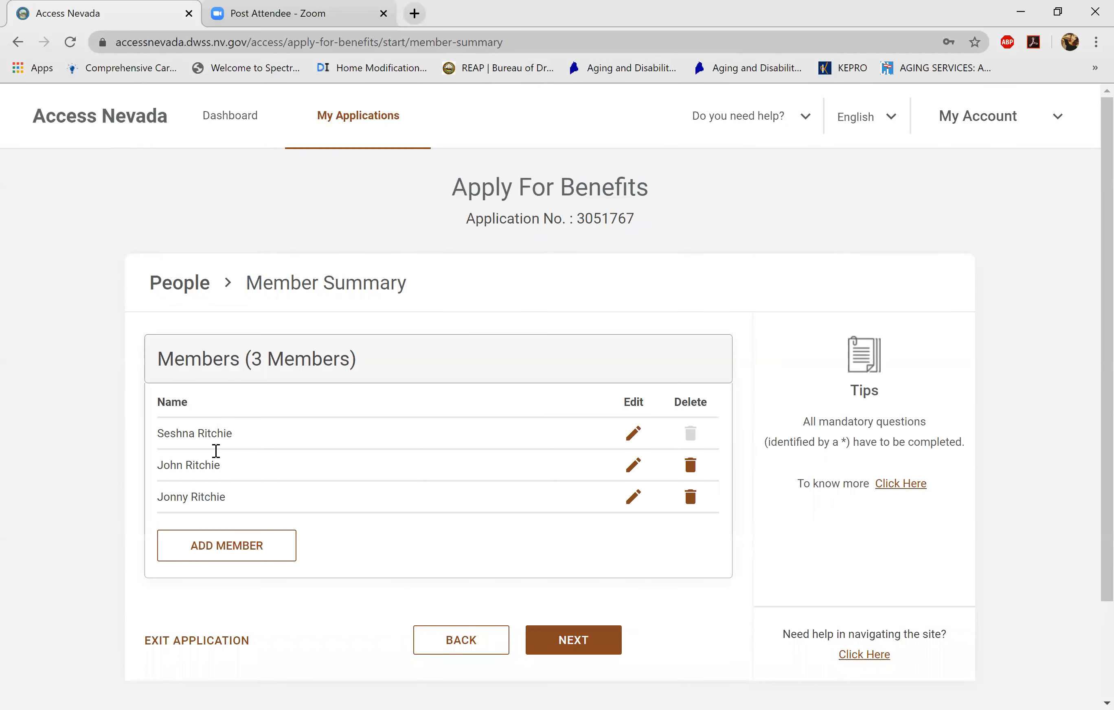
scroll(216, 450, down, 1)
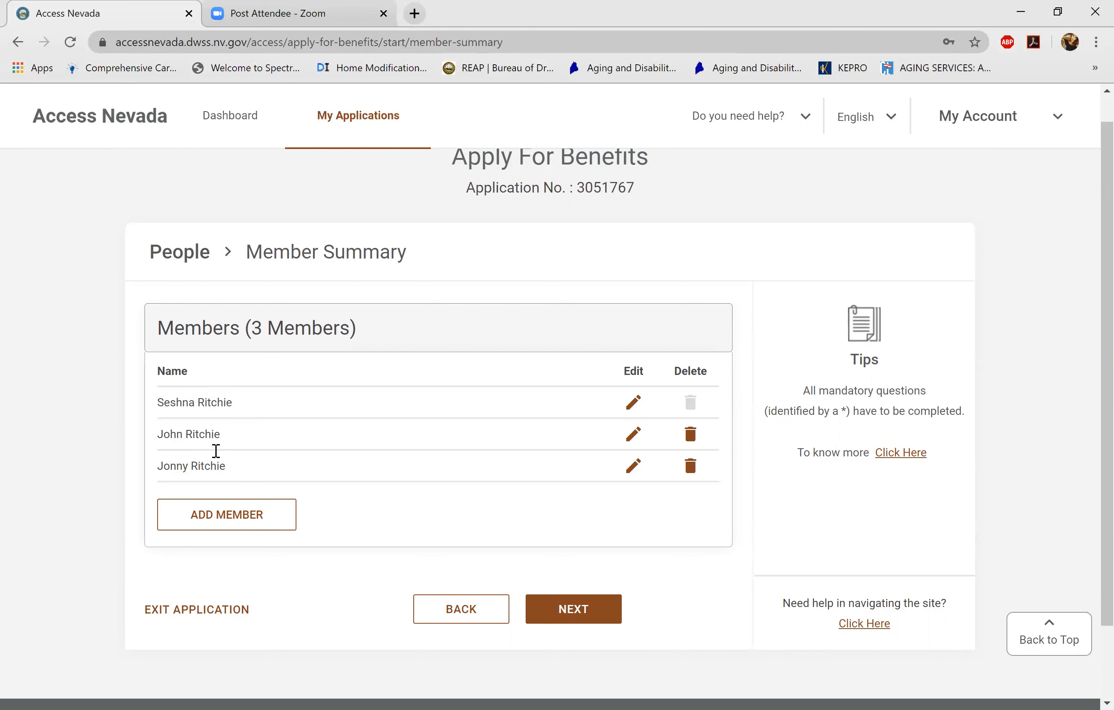
- Continue past Member Summary to Household Demographics and bring up the Disability Details form
scroll(216, 450, down, 2)
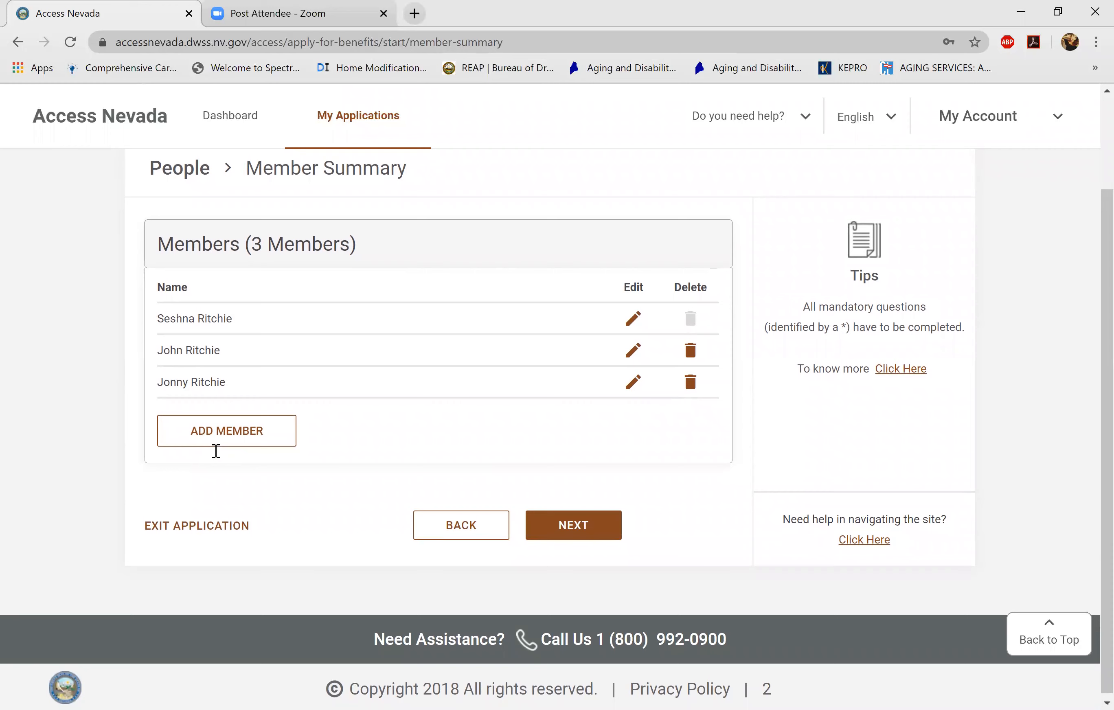
key(Return)
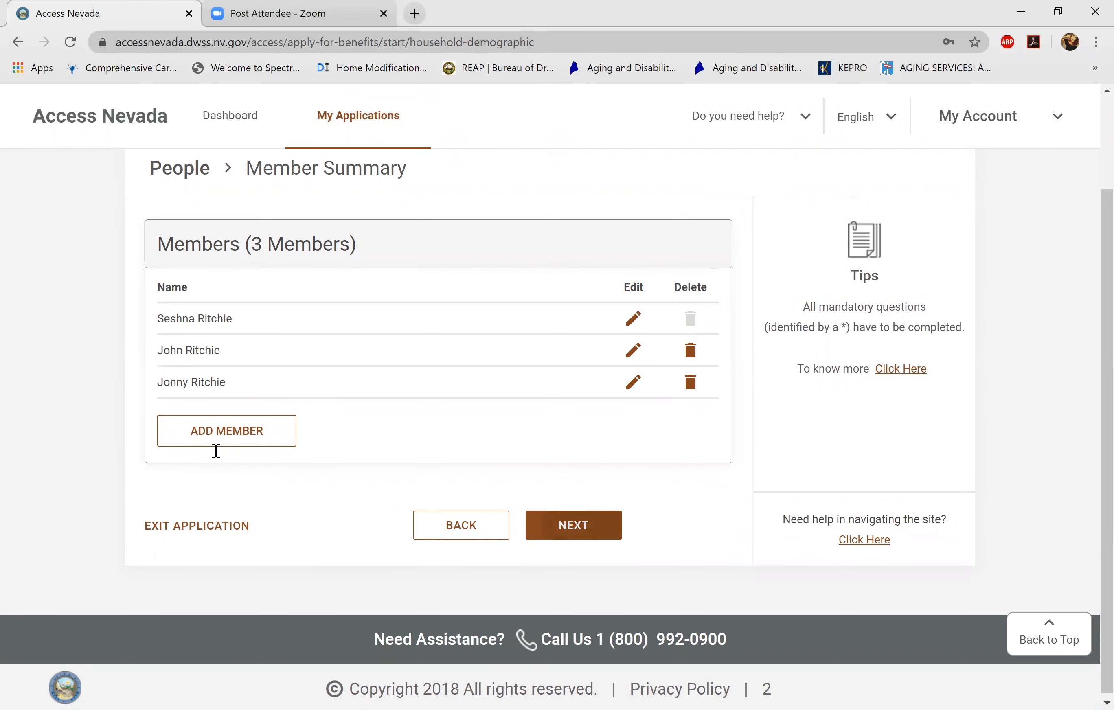
scroll(216, 451, down, 3)
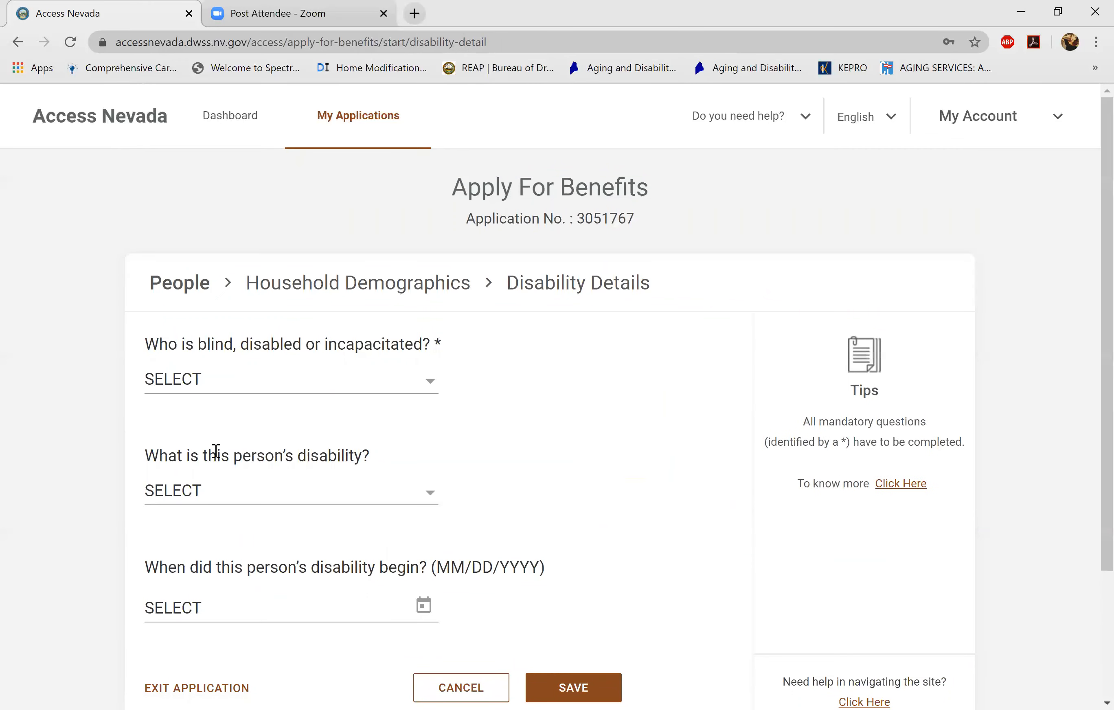
- Select the second household member as disabled and look through the disability types without choosing one
key(space)
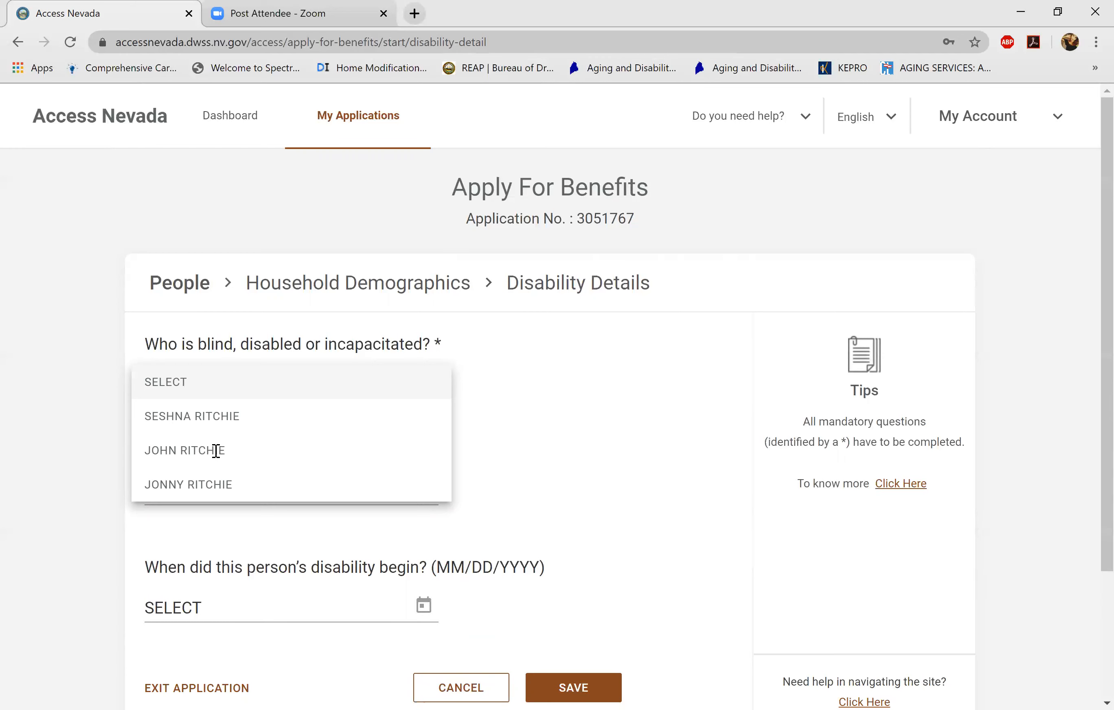
click(216, 451)
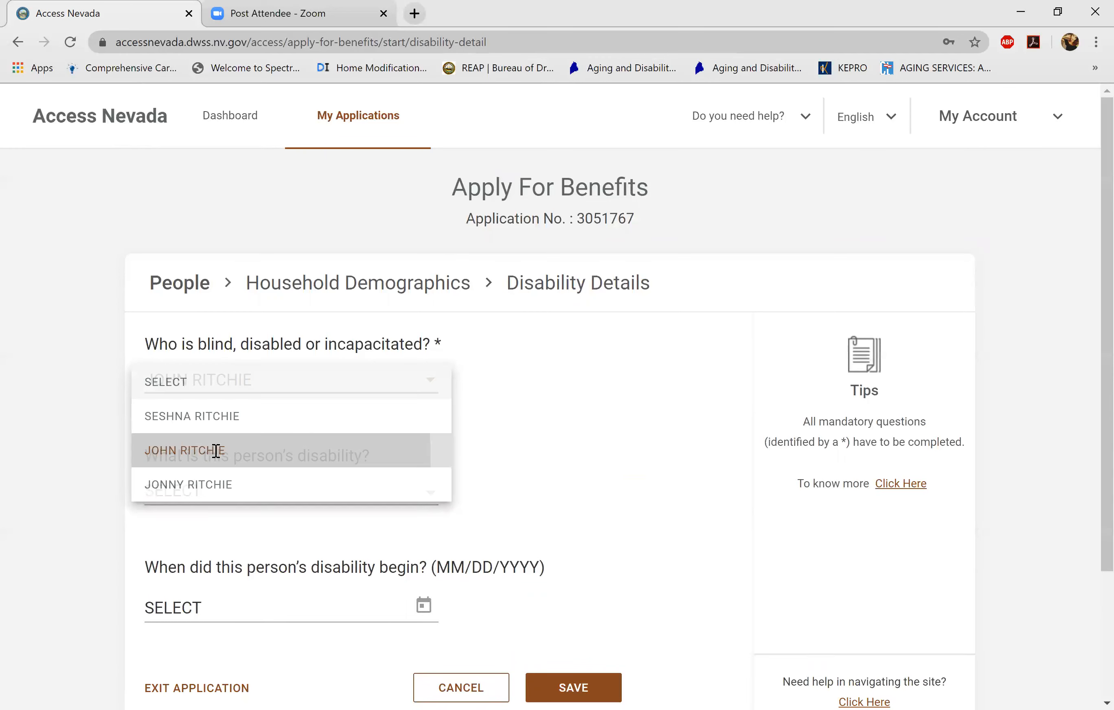
scroll(216, 451, down, 3)
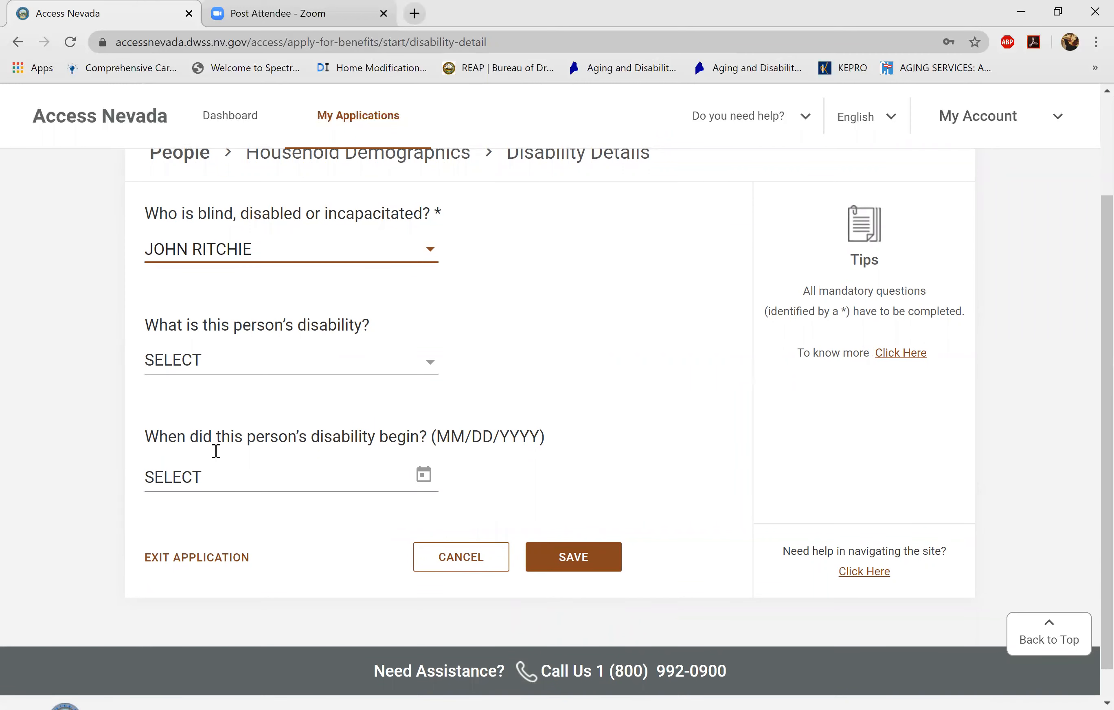
key(Tab)
key(space)
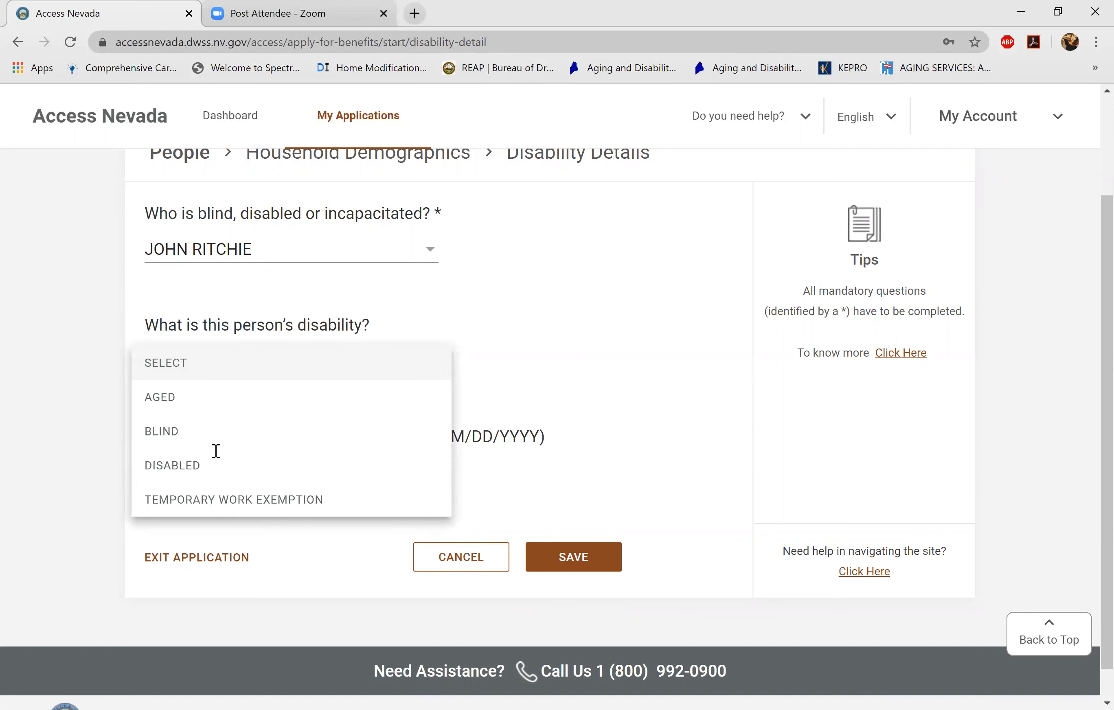
key(Escape)
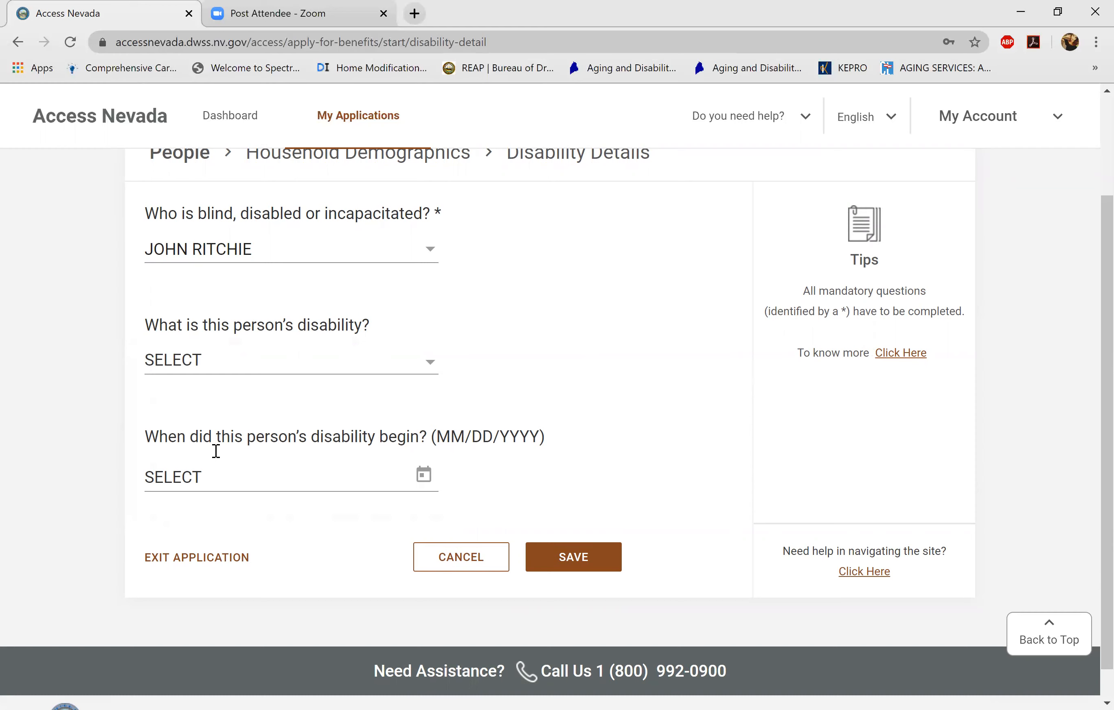
- Return to Household Demographics and name the second household member as the non-citizen
key(alt+Left)
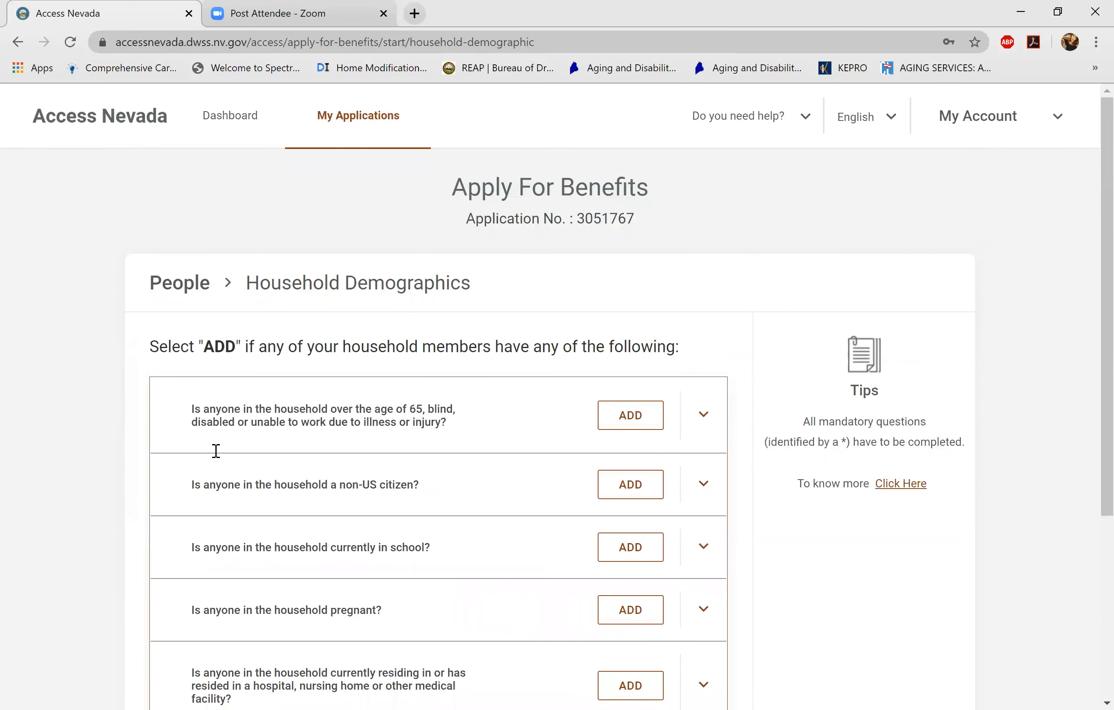
scroll(216, 450, down, 3)
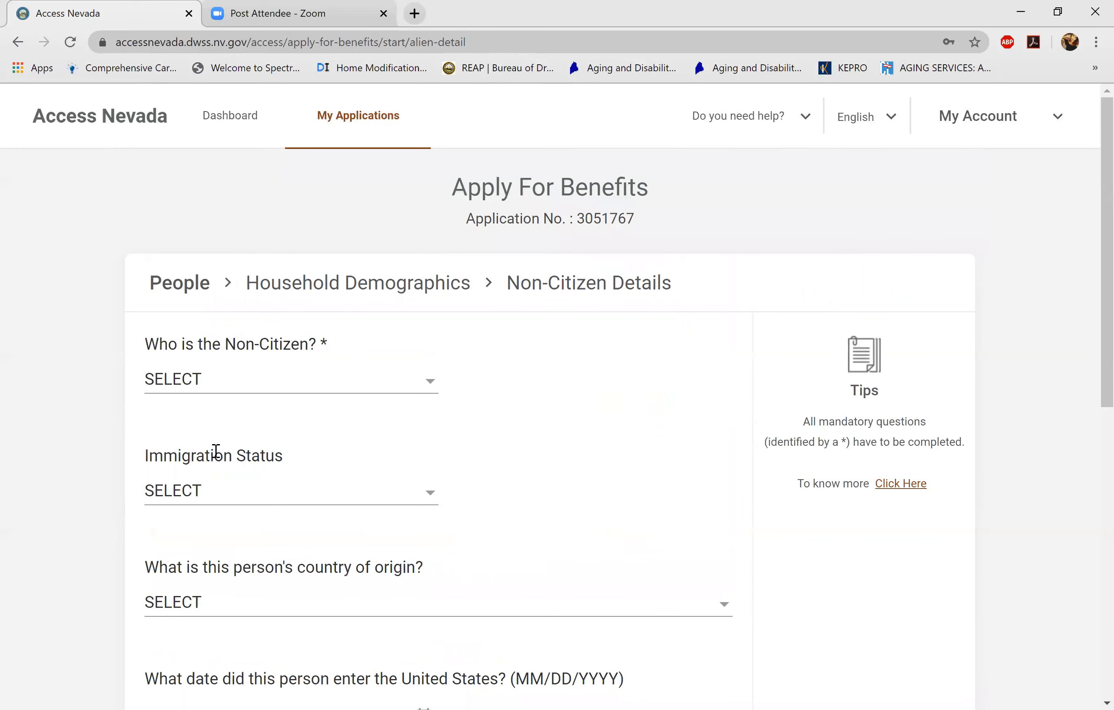
key(space)
click(216, 450)
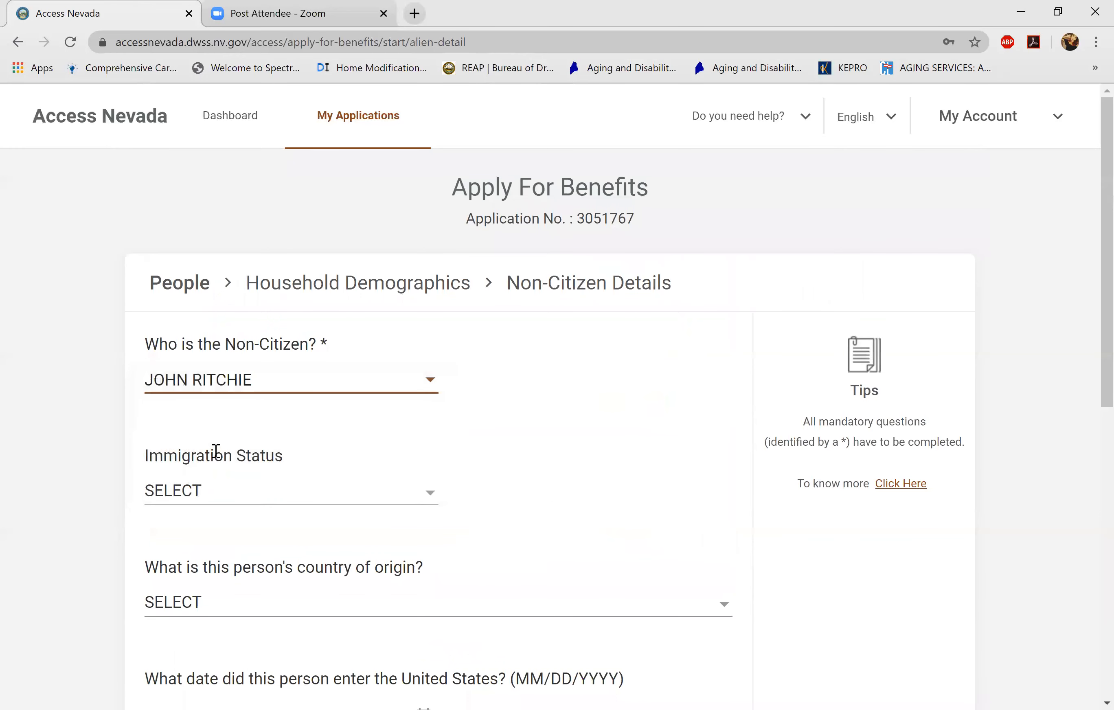
scroll(216, 450, down, 3)
- Set the immigration status to LEGAL PERMANENT RESIDENT
key(Tab)
key(space)
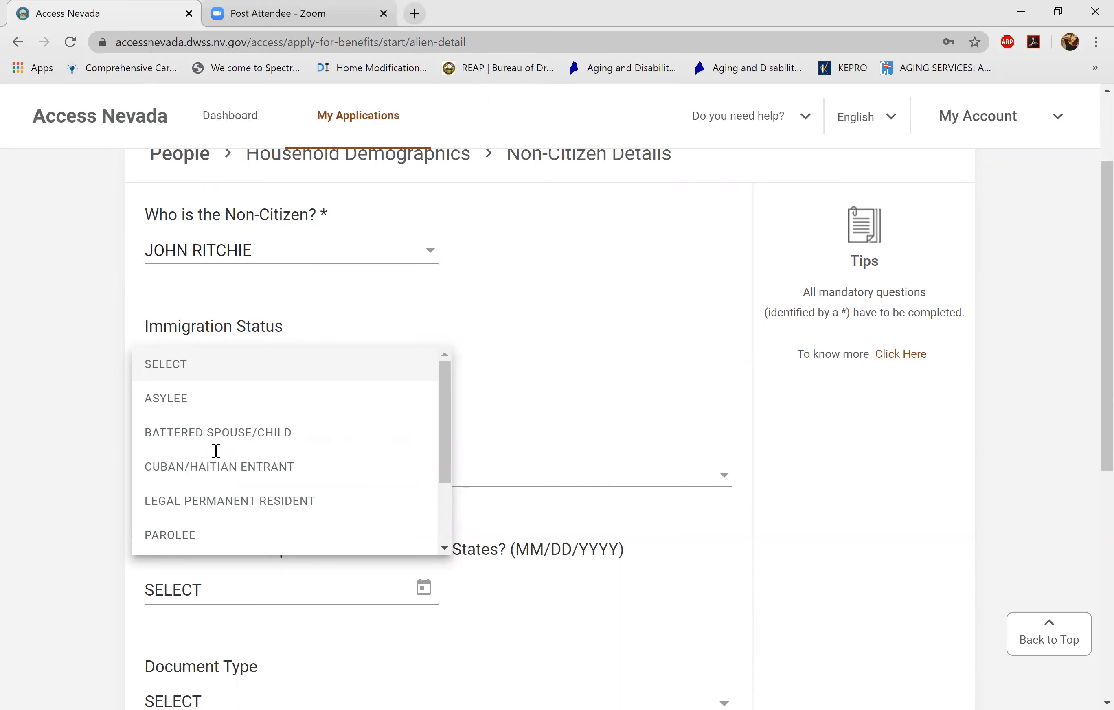
scroll(215, 451, down, 1)
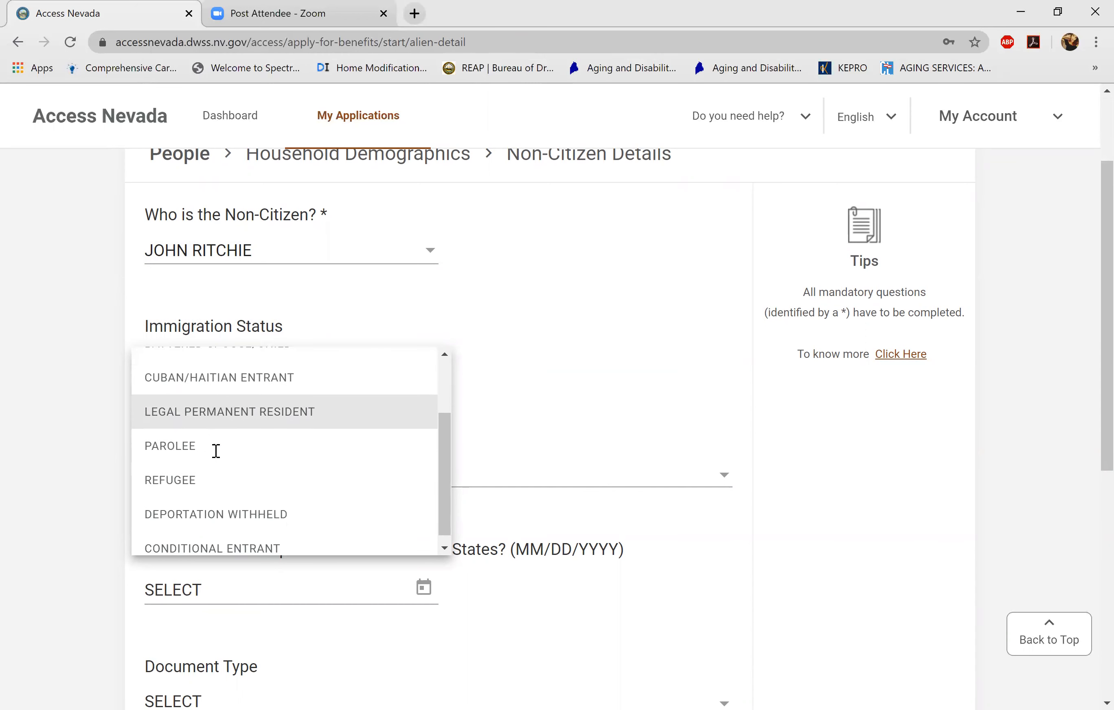
scroll(216, 450, up, 2)
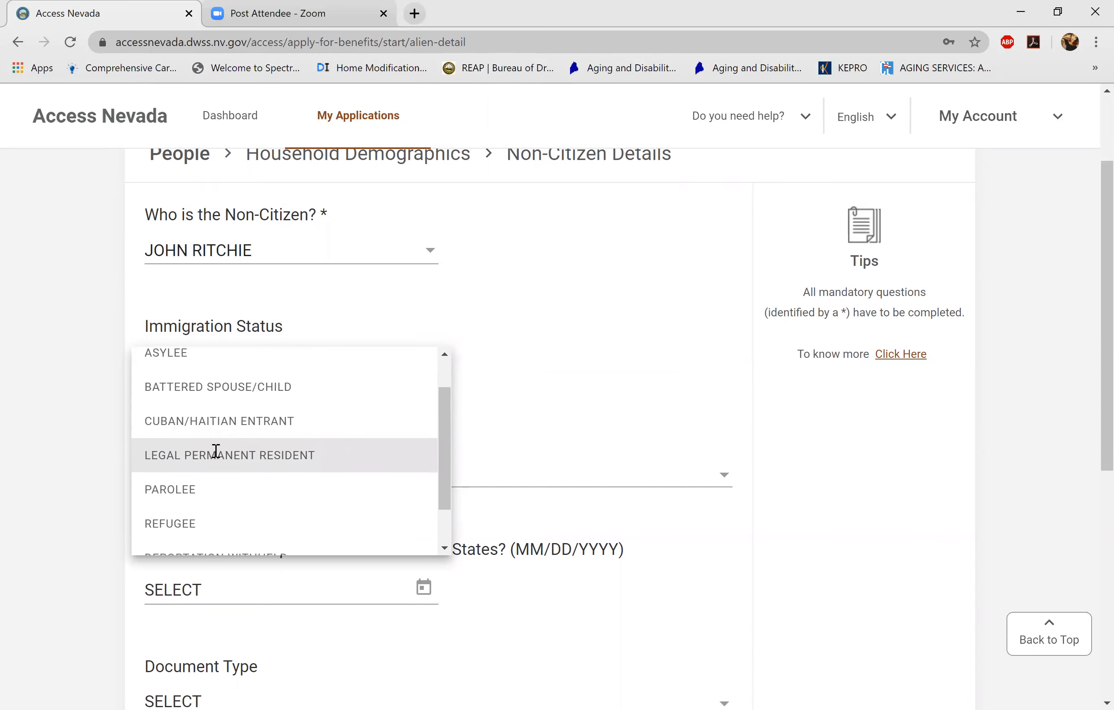
scroll(215, 450, down, 1)
scroll(215, 450, down, 1)
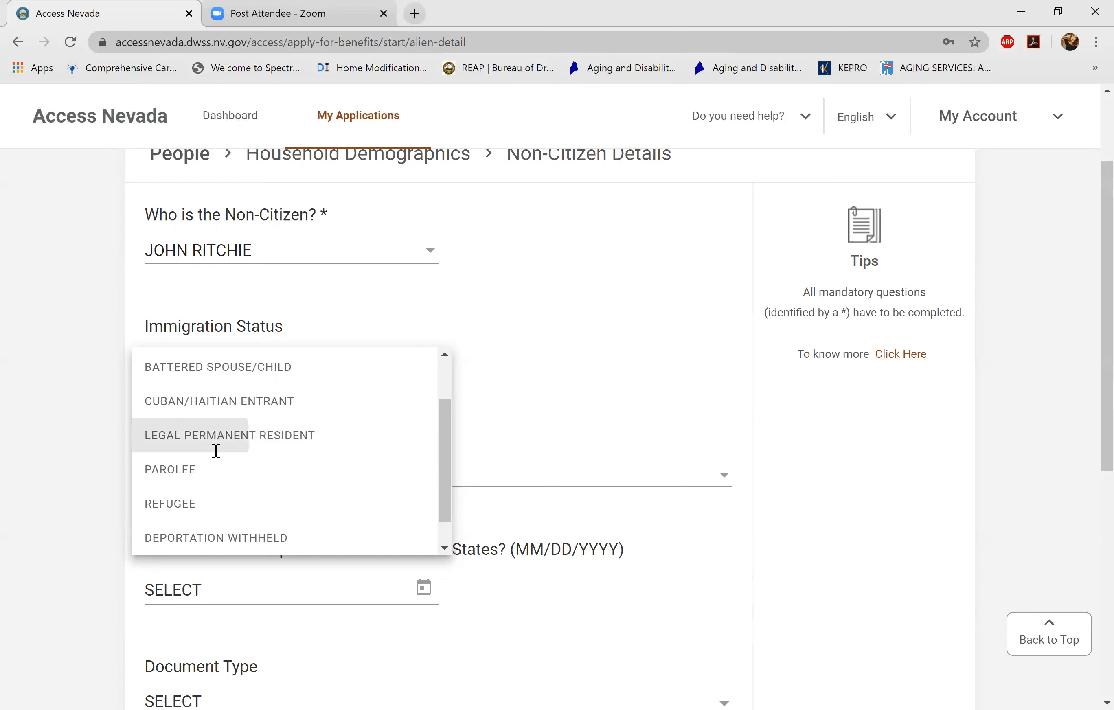
click(216, 452)
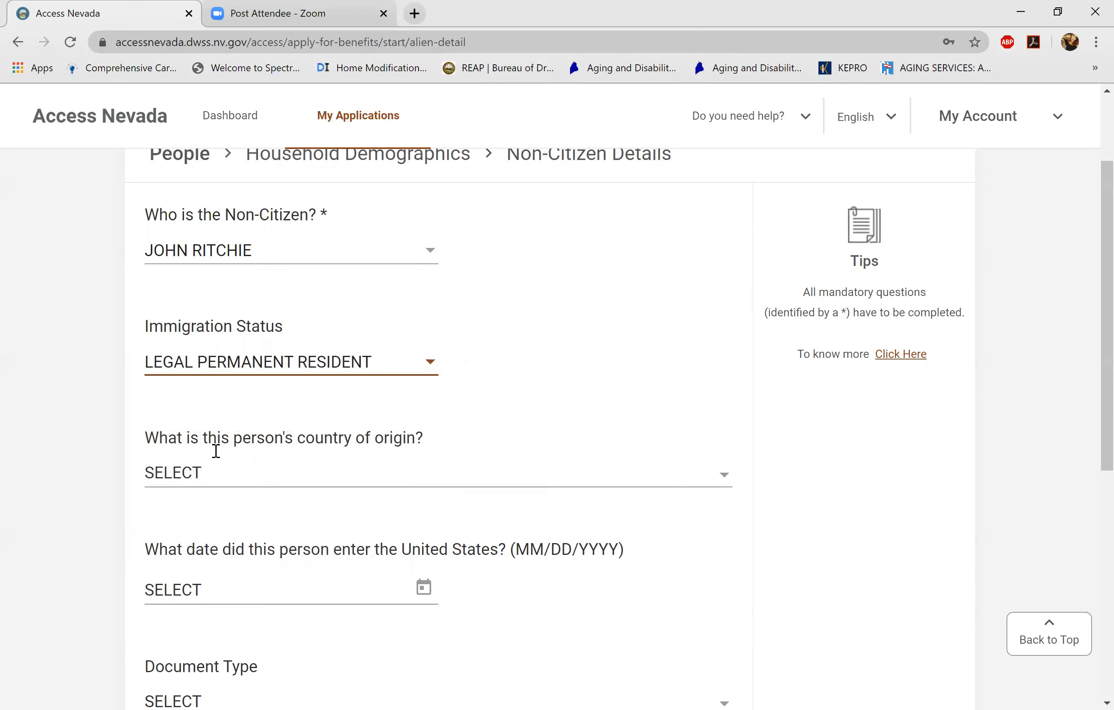
- Look through the country of origin choices but leave the country unset
click(215, 452)
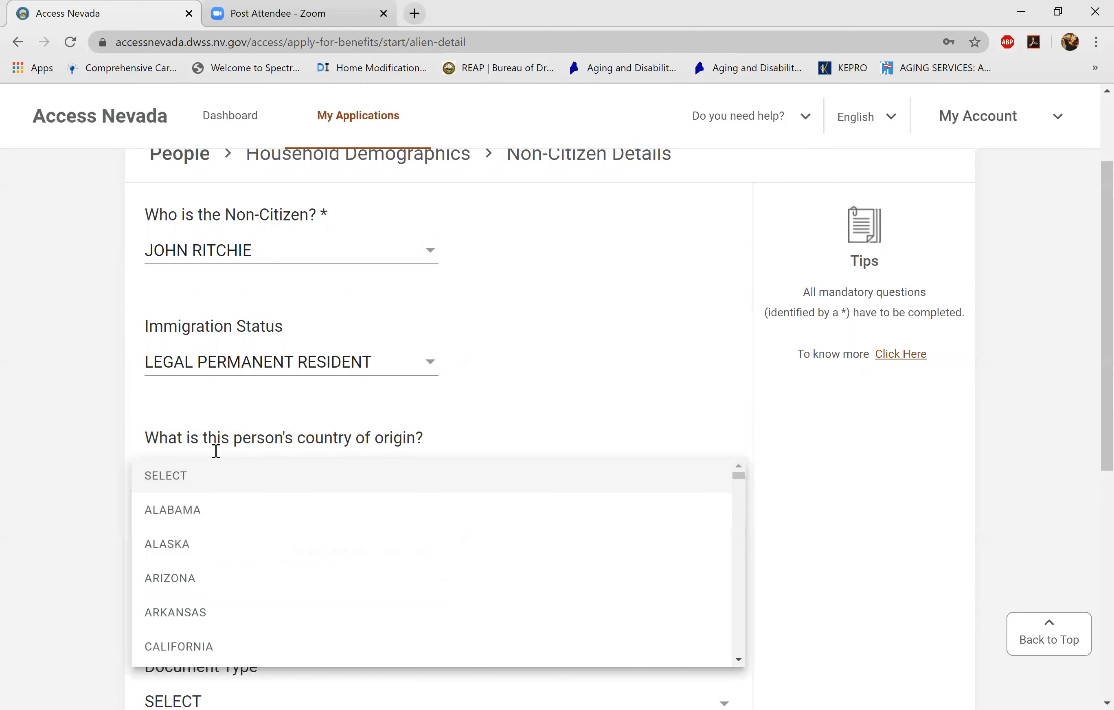
click(215, 451)
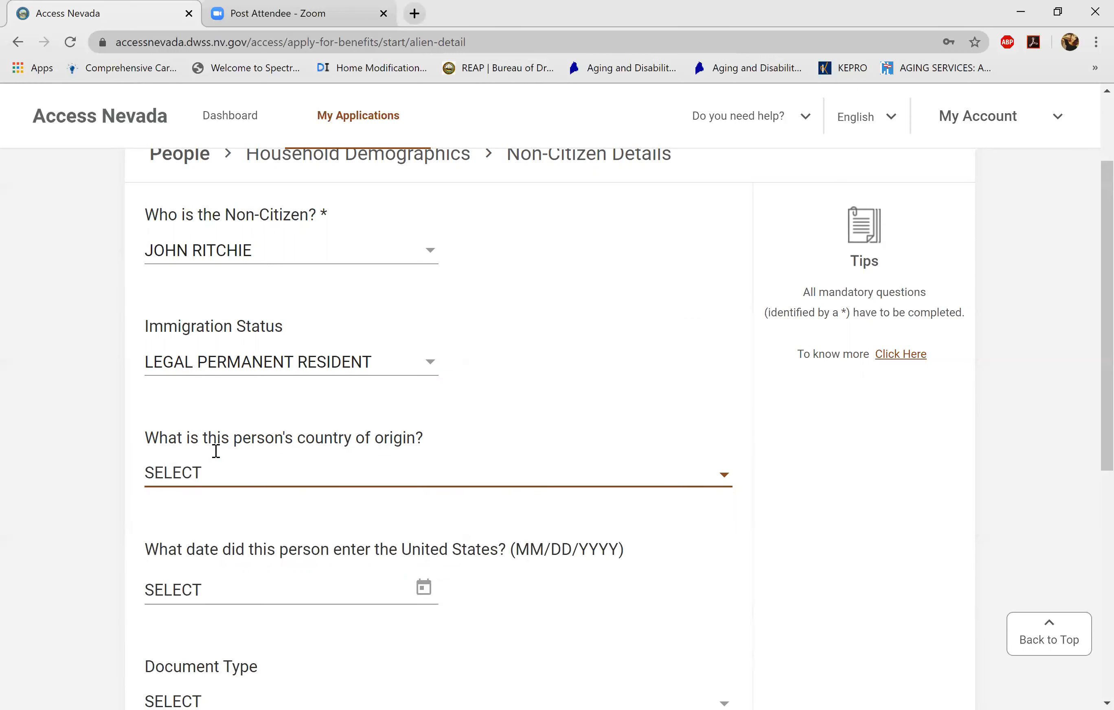
click(216, 451)
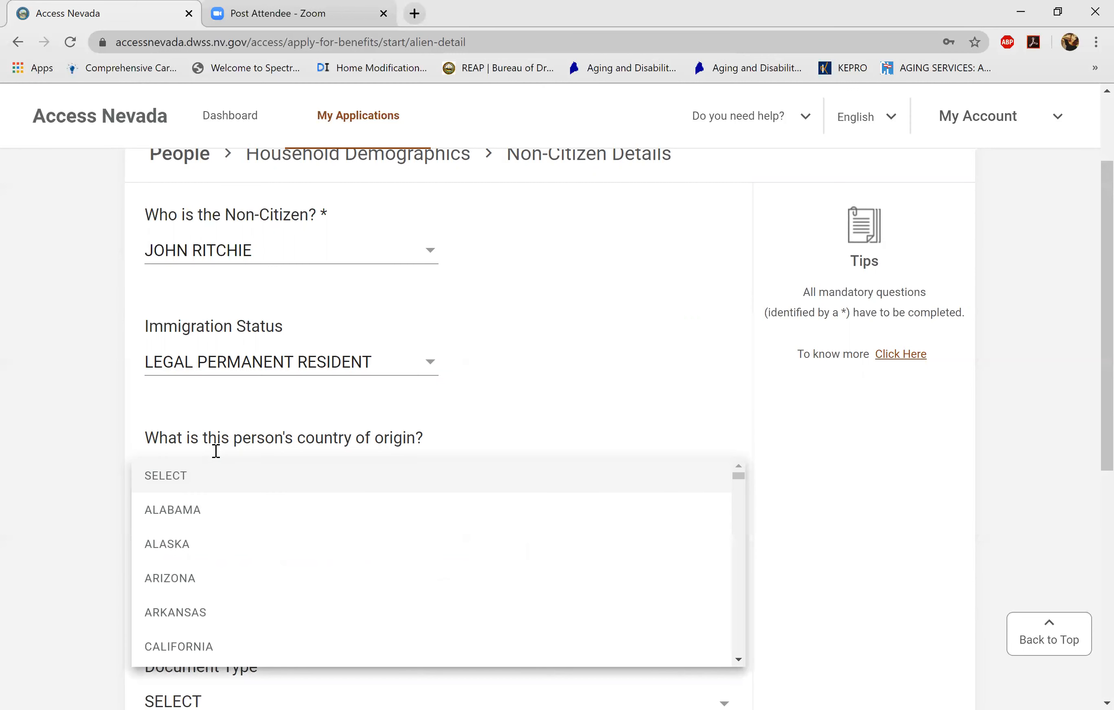
scroll(215, 451, down, 3)
scroll(216, 451, up, 3)
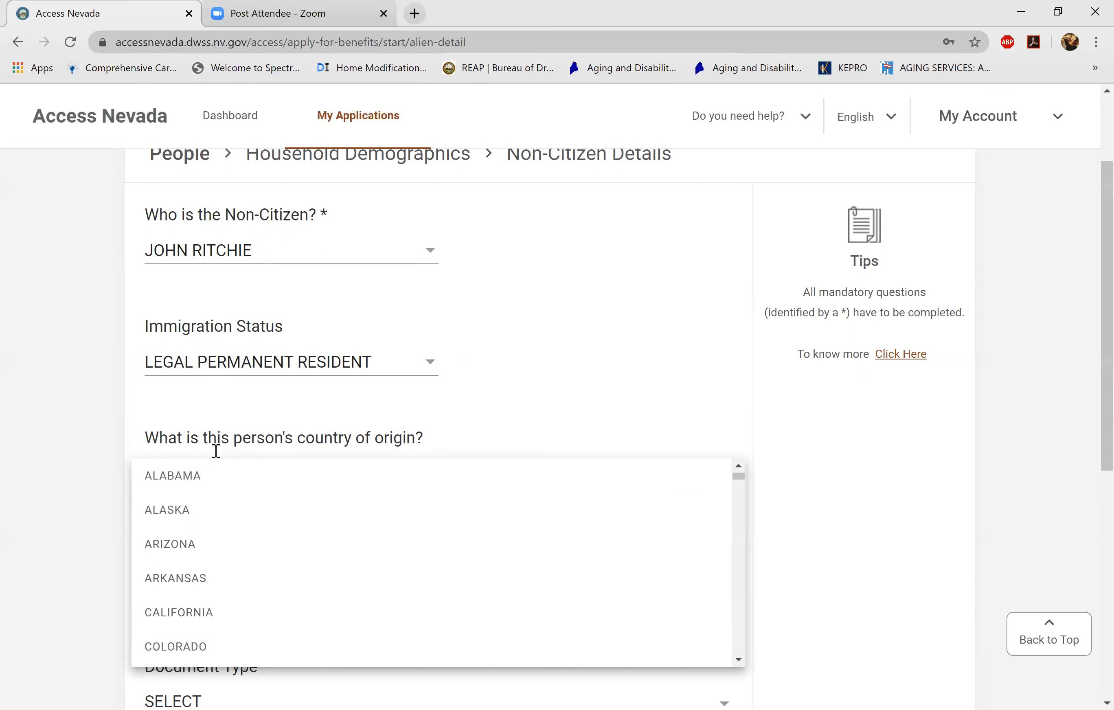
click(215, 451)
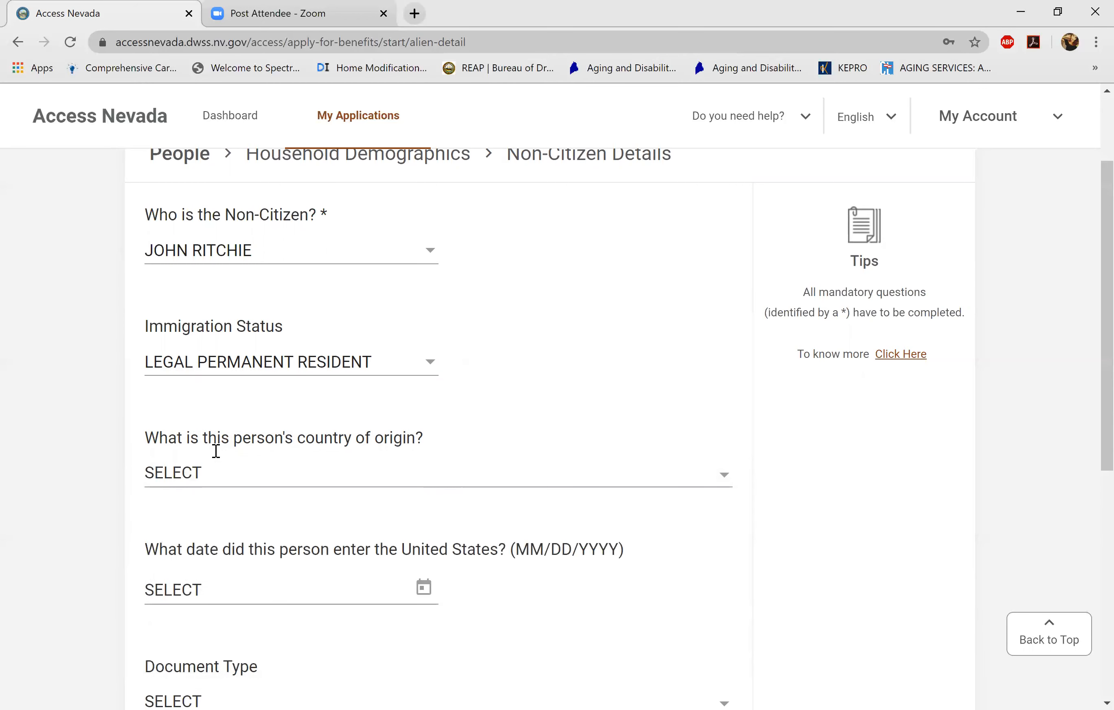
scroll(215, 452, down, 3)
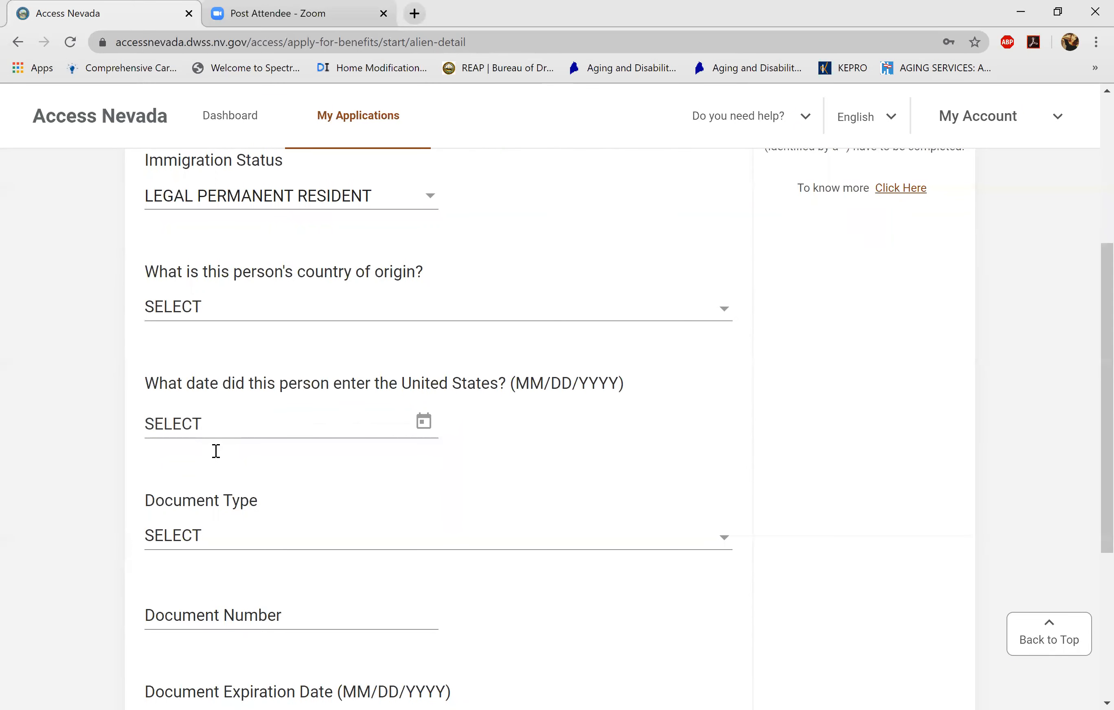
- Set the document type to I-551 PERMANENT RESIDENT CARD
scroll(216, 452, down, 3)
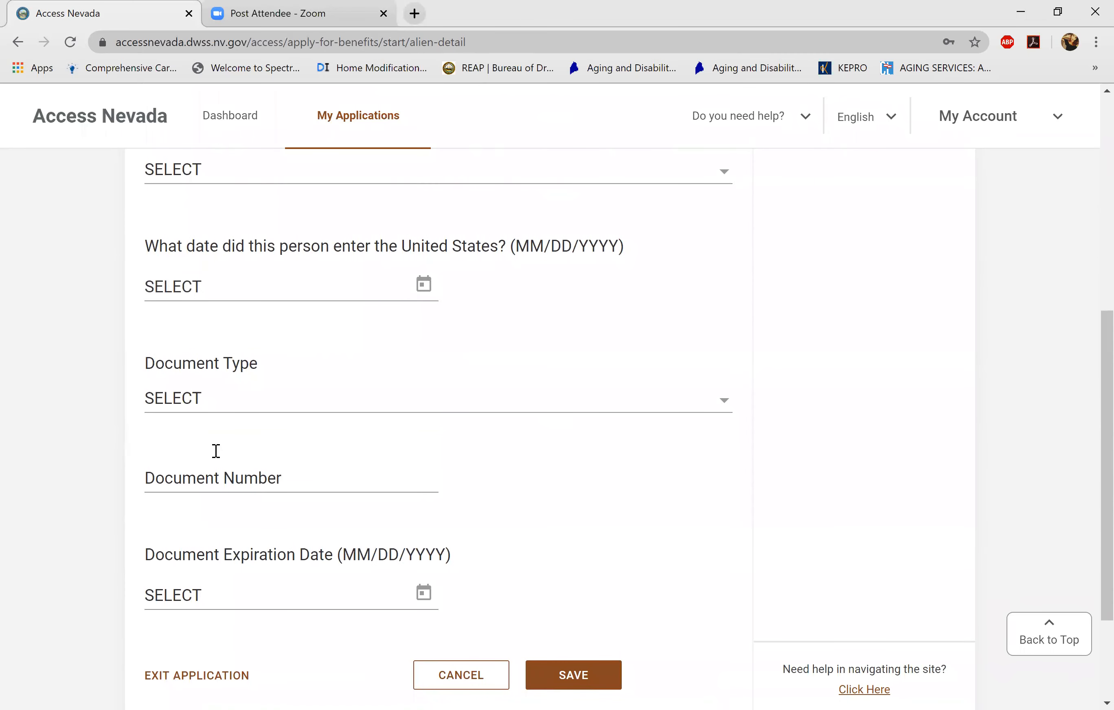
click(216, 399)
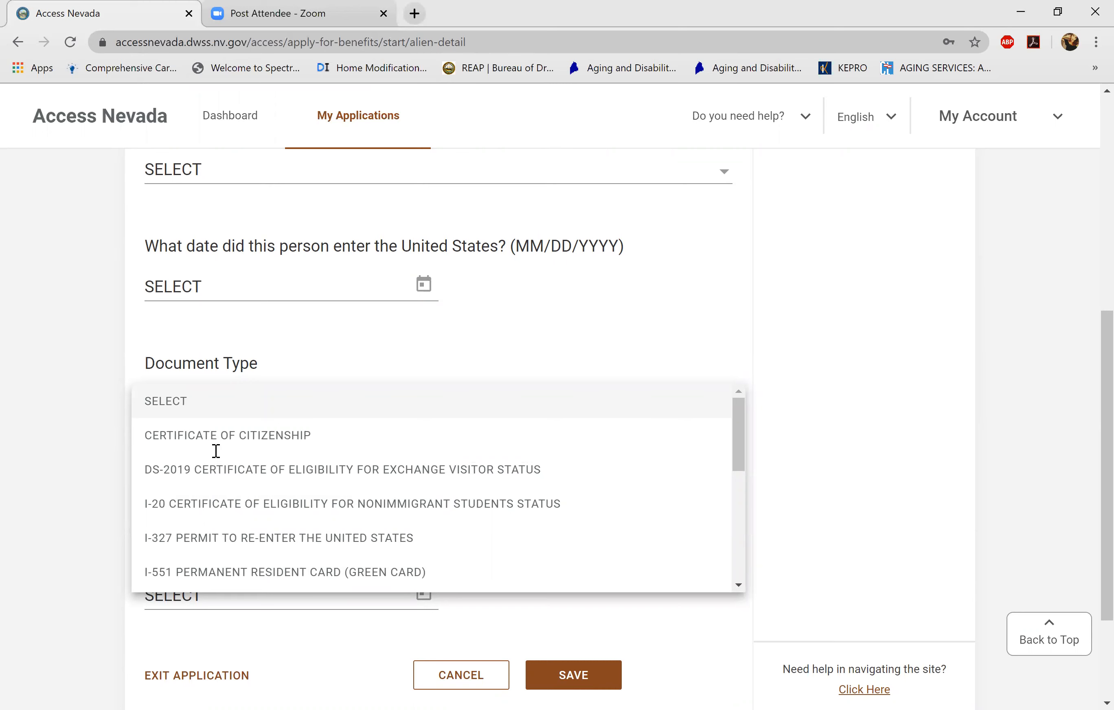
scroll(216, 451, down, 2)
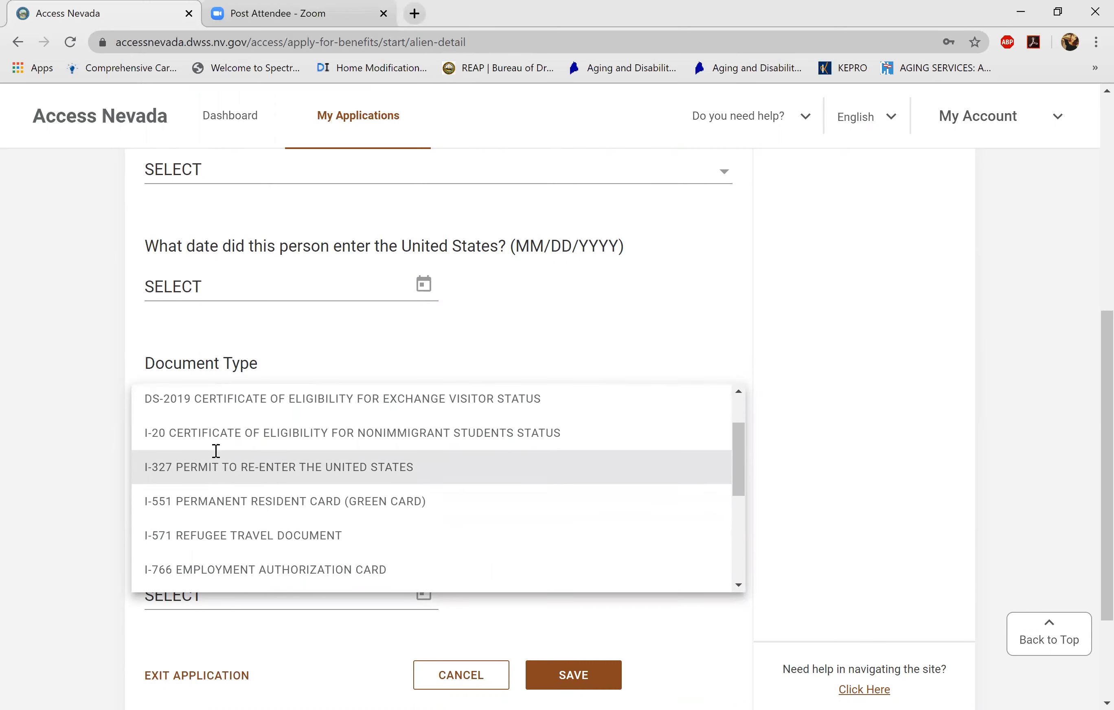
scroll(216, 452, down, 2)
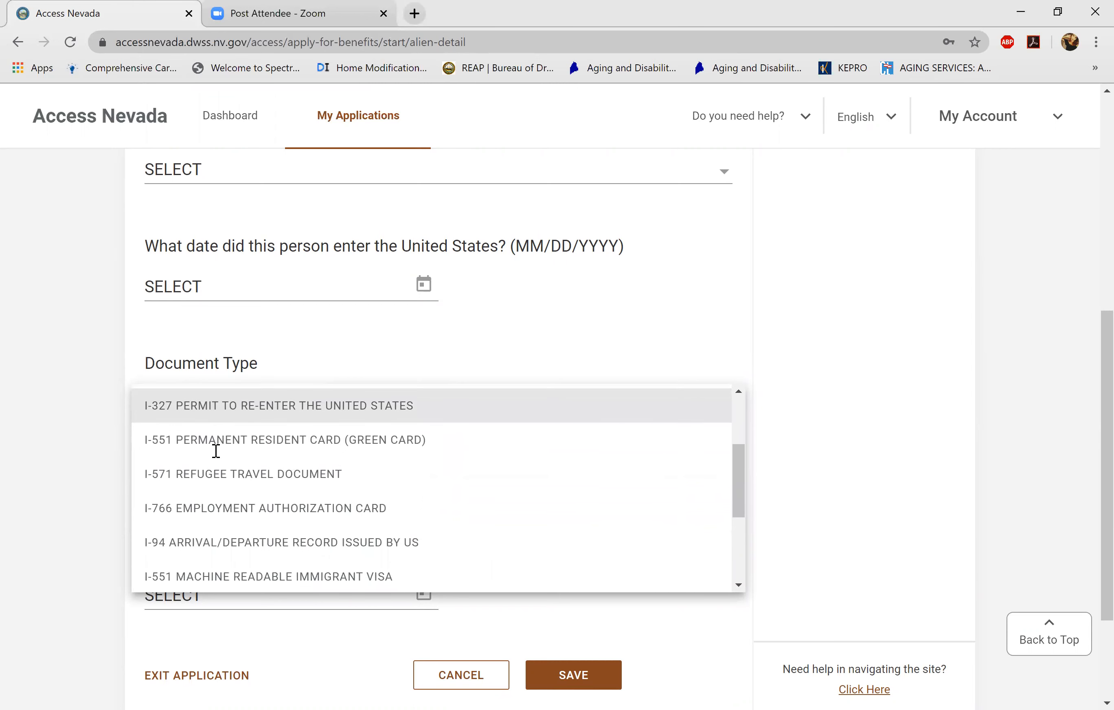
scroll(216, 452, down, 1)
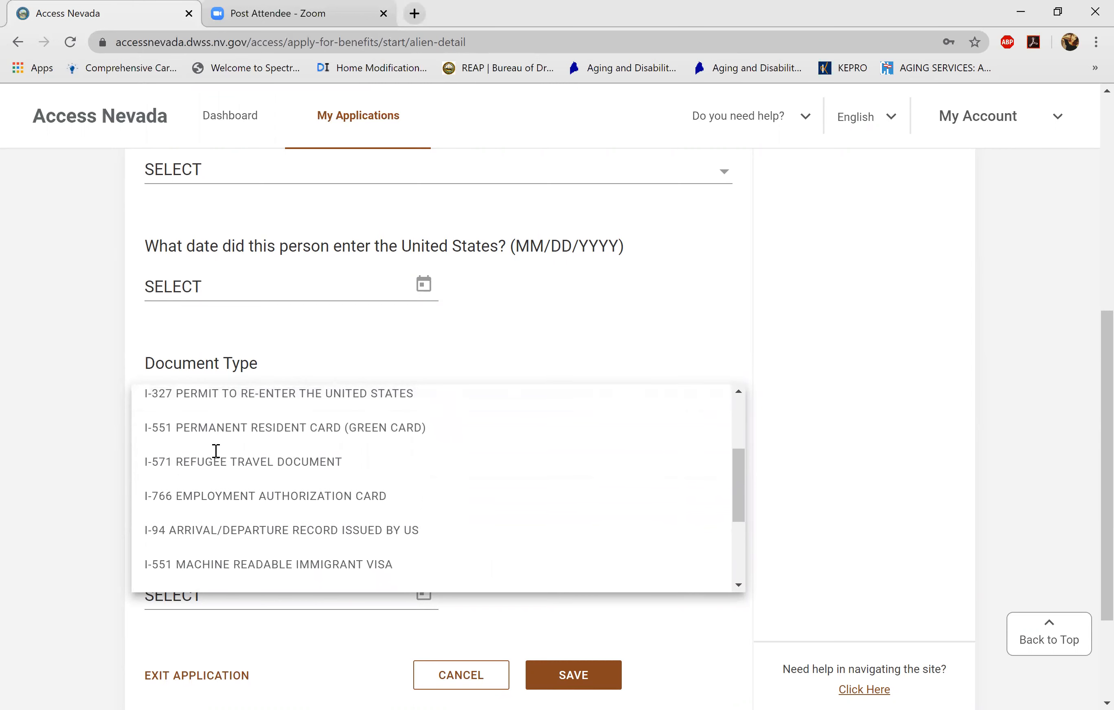
scroll(215, 452, down, 1)
scroll(216, 451, up, 1)
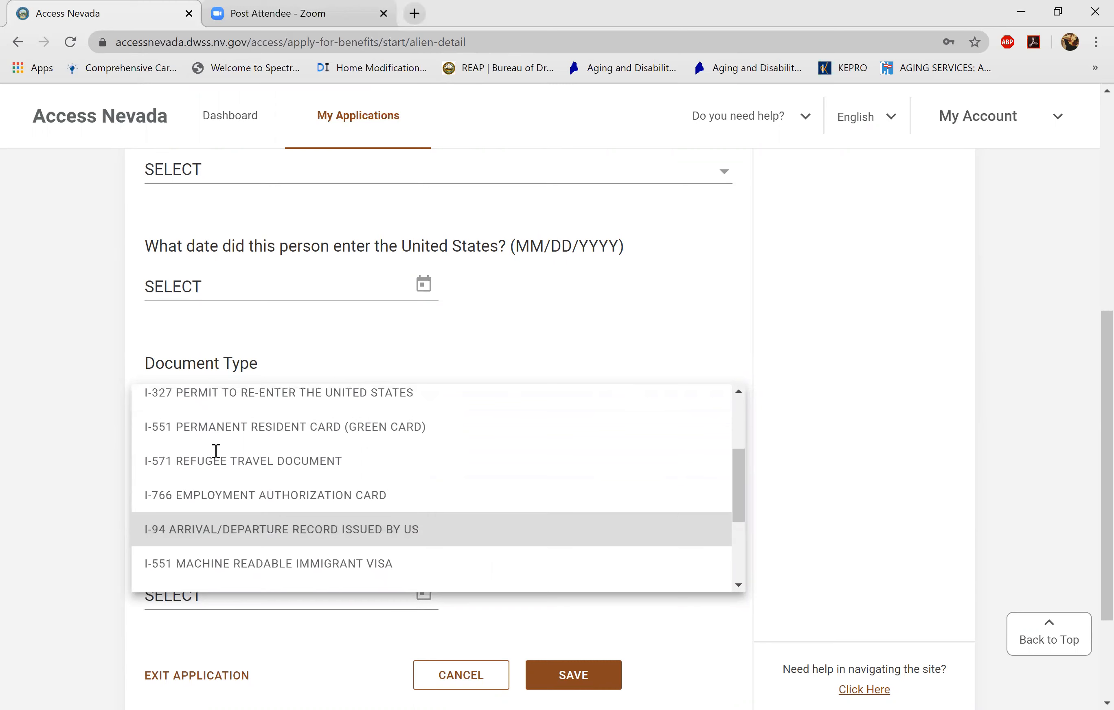
scroll(216, 451, down, 1)
click(216, 418)
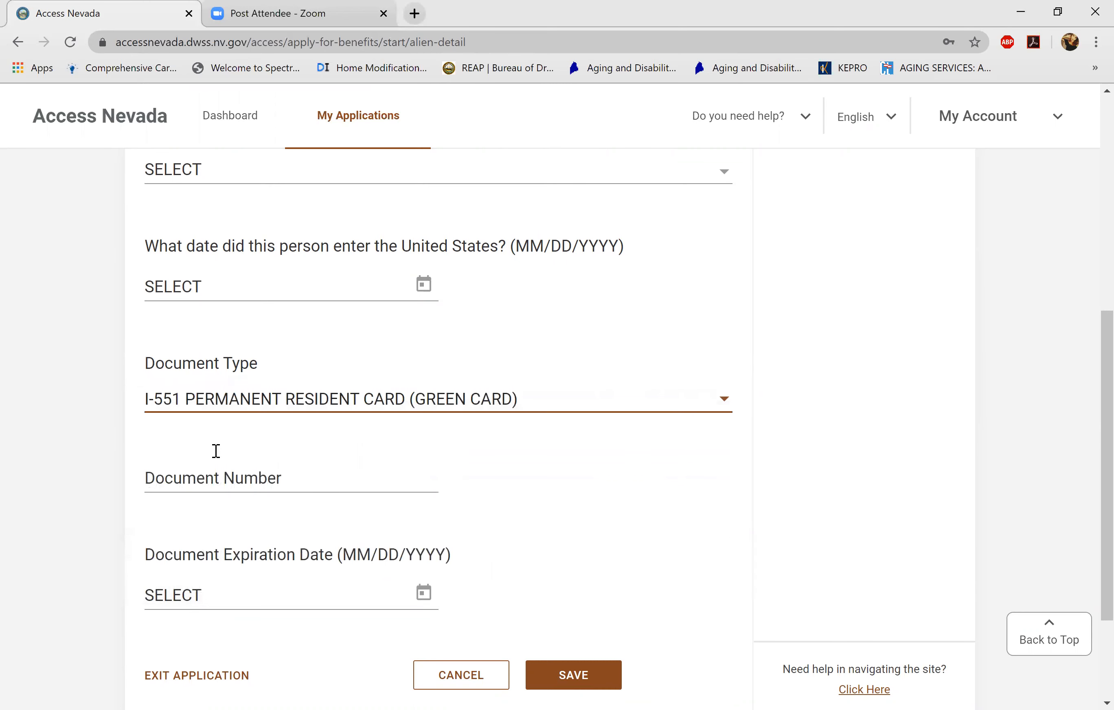
- Leave the document number and return to the Household Demographics questions
click(216, 451)
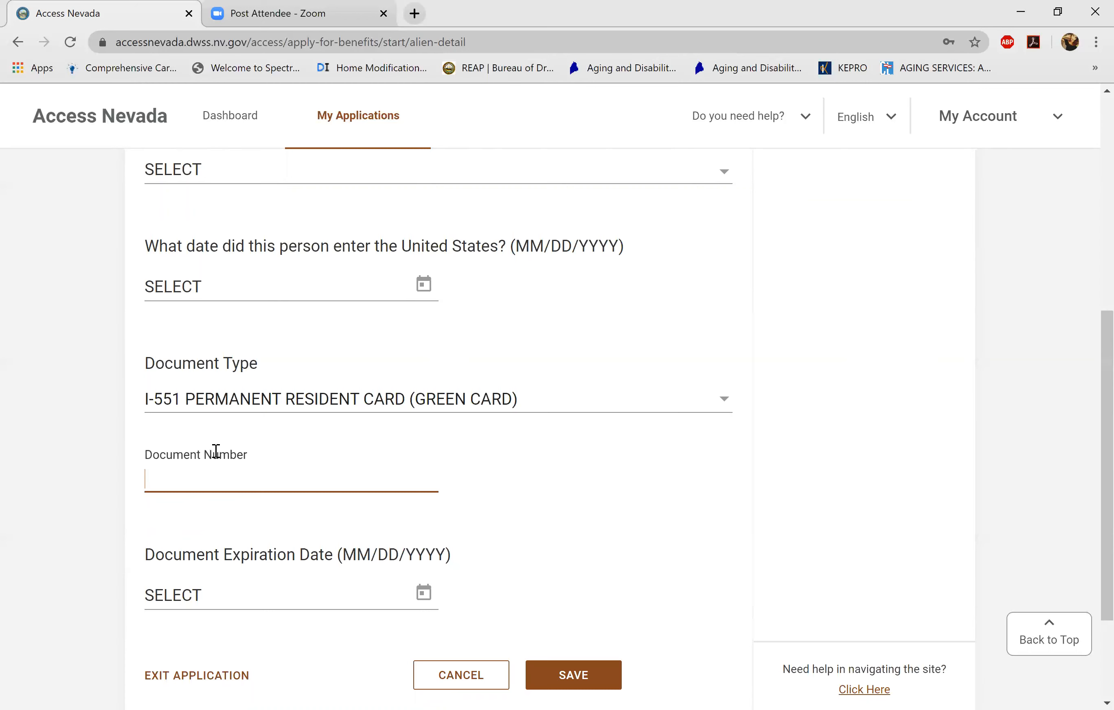
scroll(216, 451, down, 3)
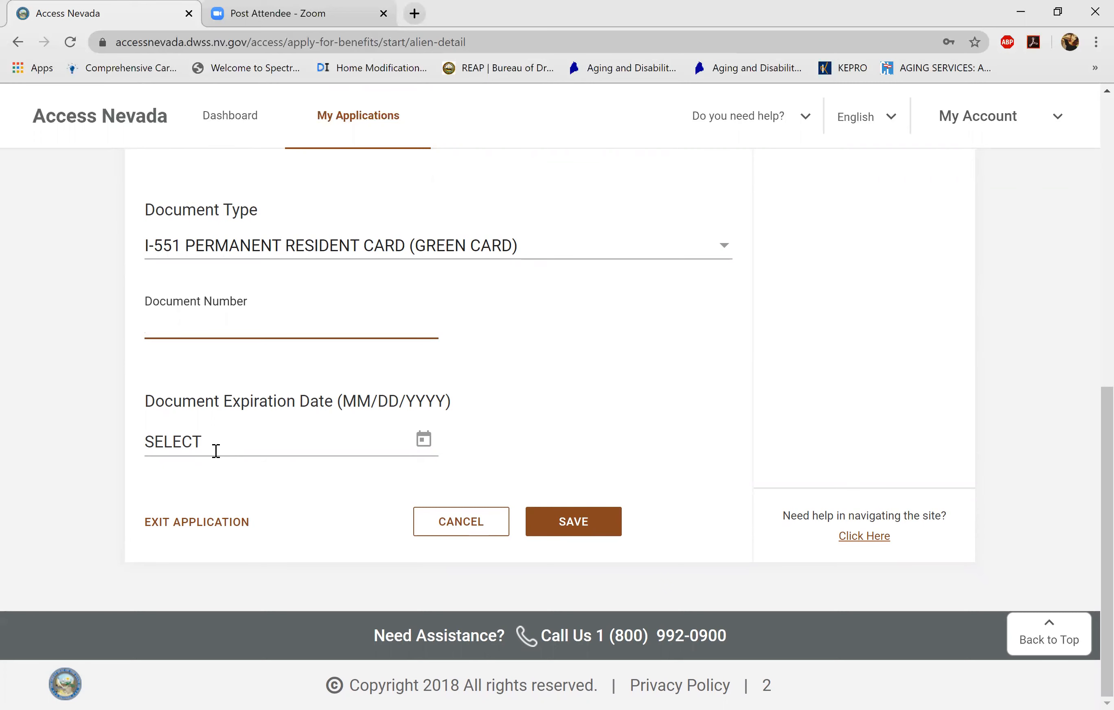
key(Return)
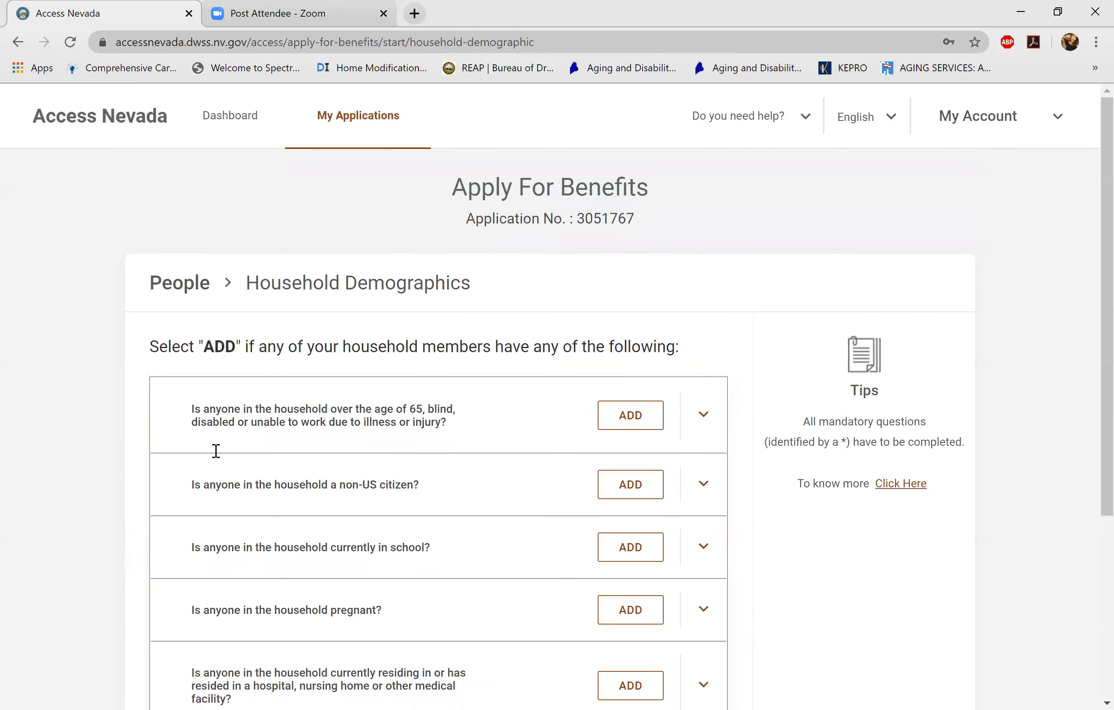
- Add school details and choose the household member who attends school
scroll(216, 450, down, 3)
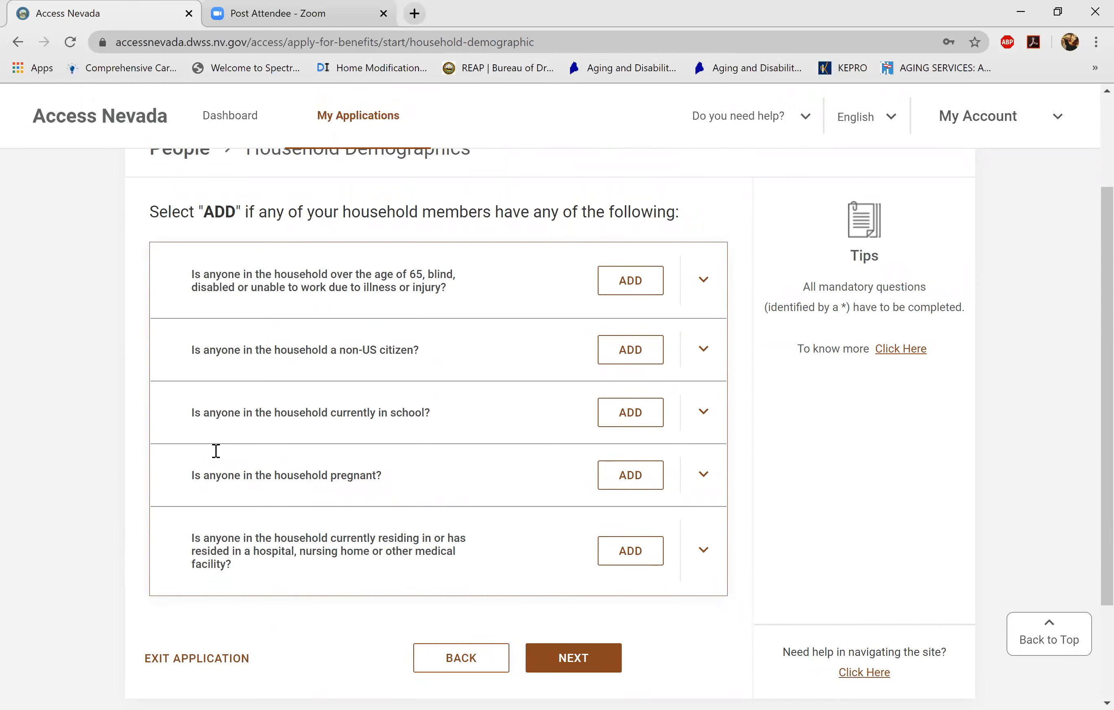
key(Return)
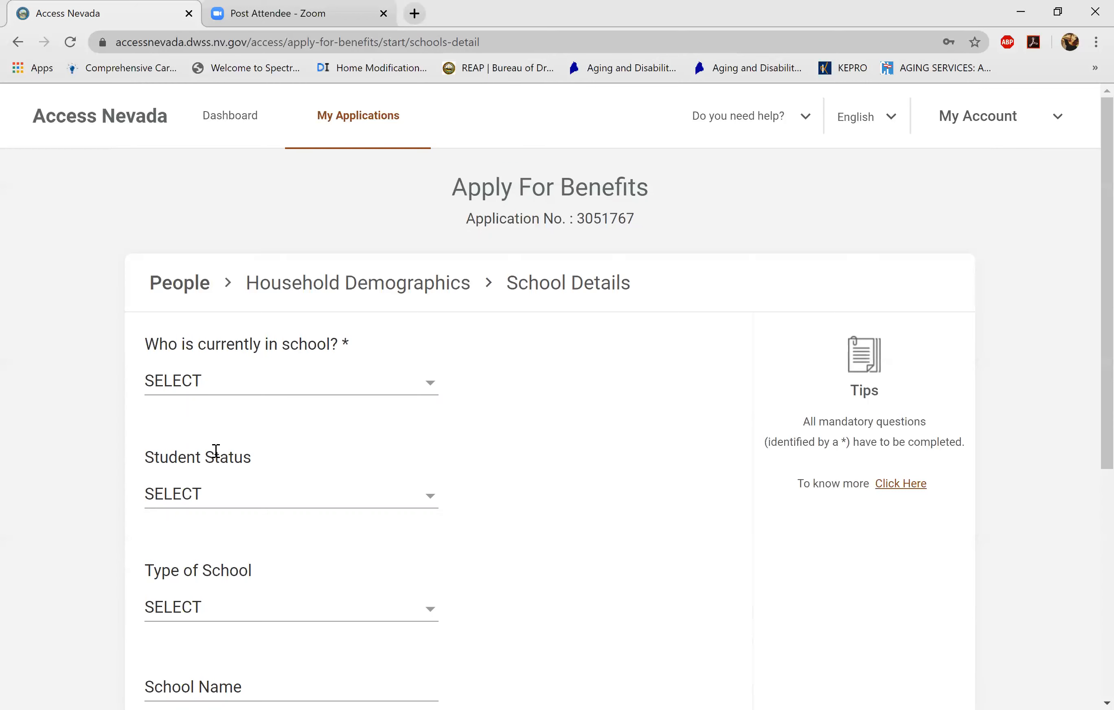
click(290, 381)
click(188, 485)
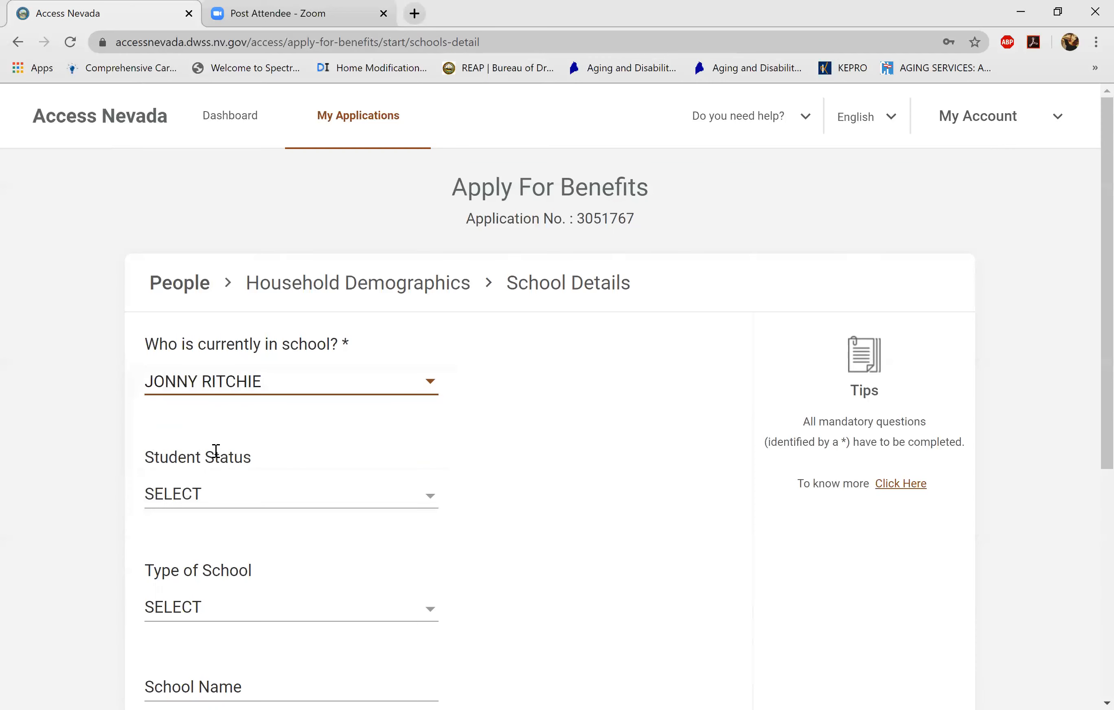
scroll(216, 450, down, 2)
scroll(216, 451, down, 2)
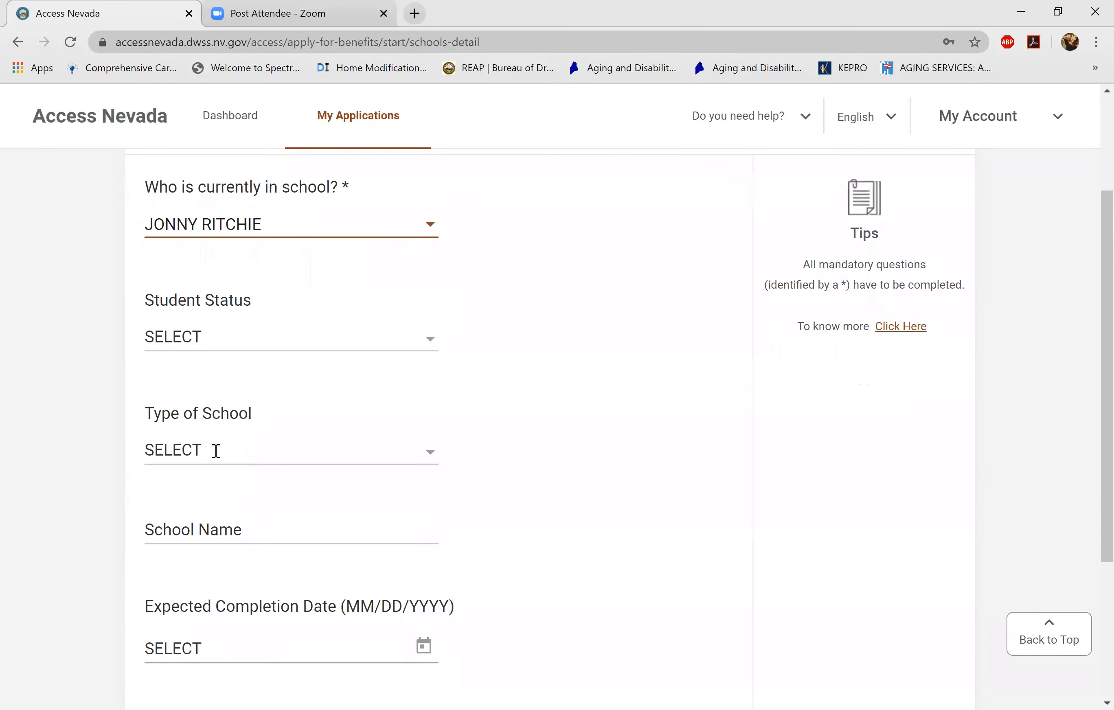
- Set student status to FULL TIME and school type to ELEMENTARY/MIDDLE SCHOOL
click(290, 291)
click(187, 328)
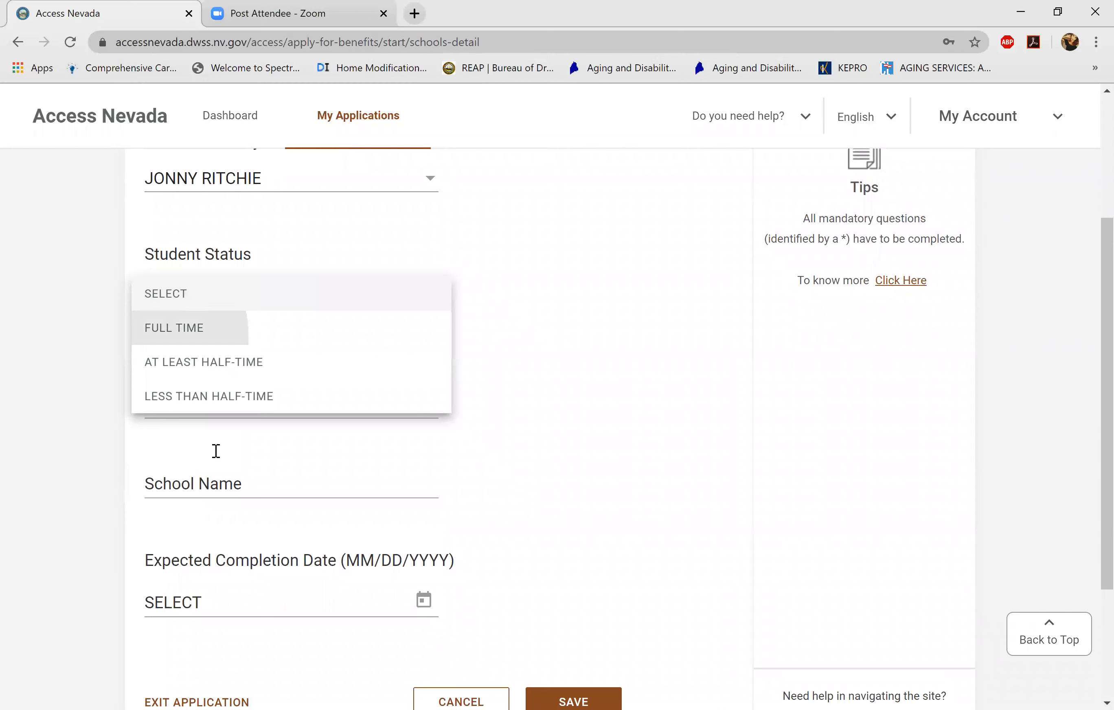
scroll(216, 451, down, 2)
click(291, 321)
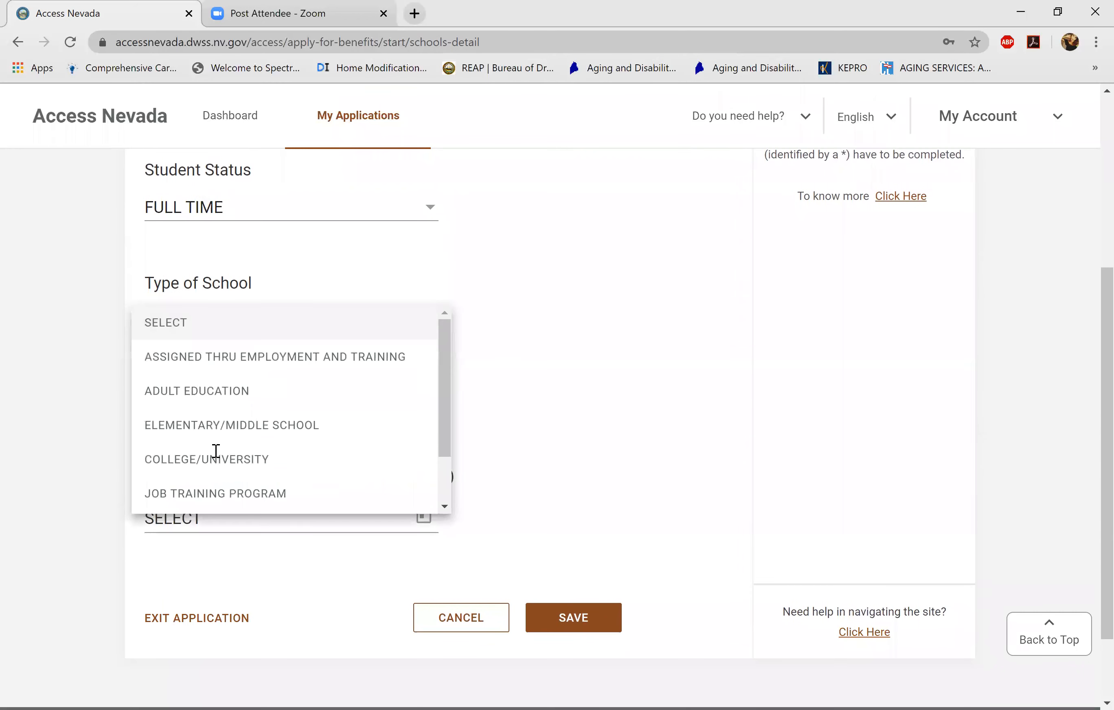
click(232, 424)
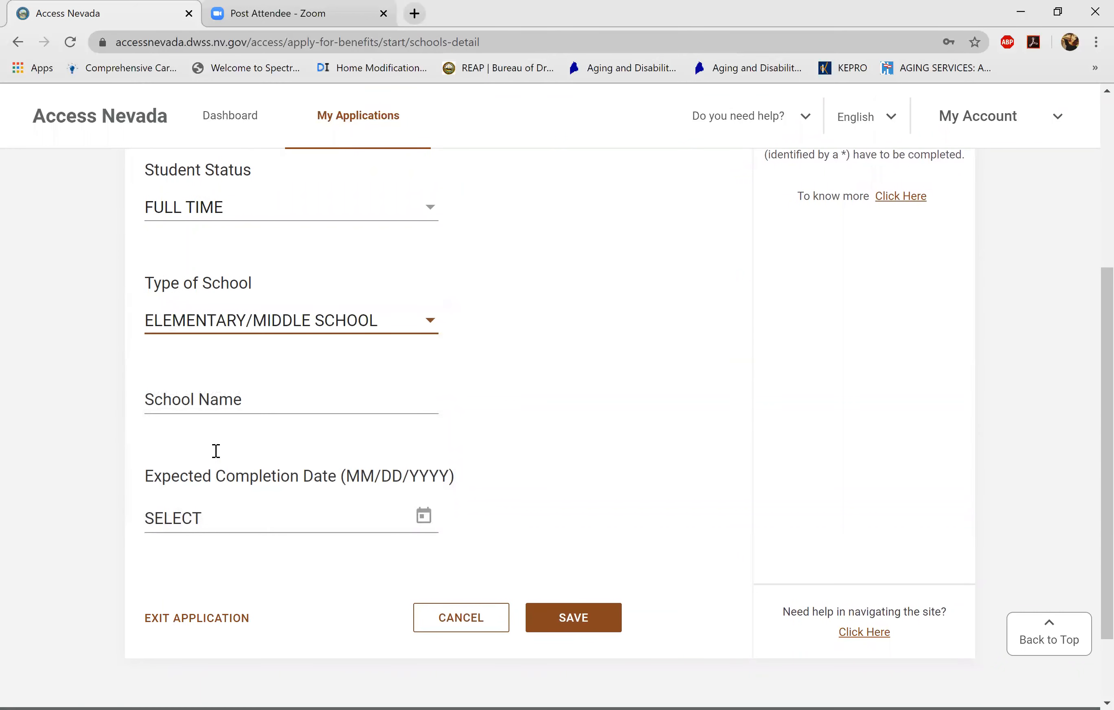
scroll(216, 451, down, 1)
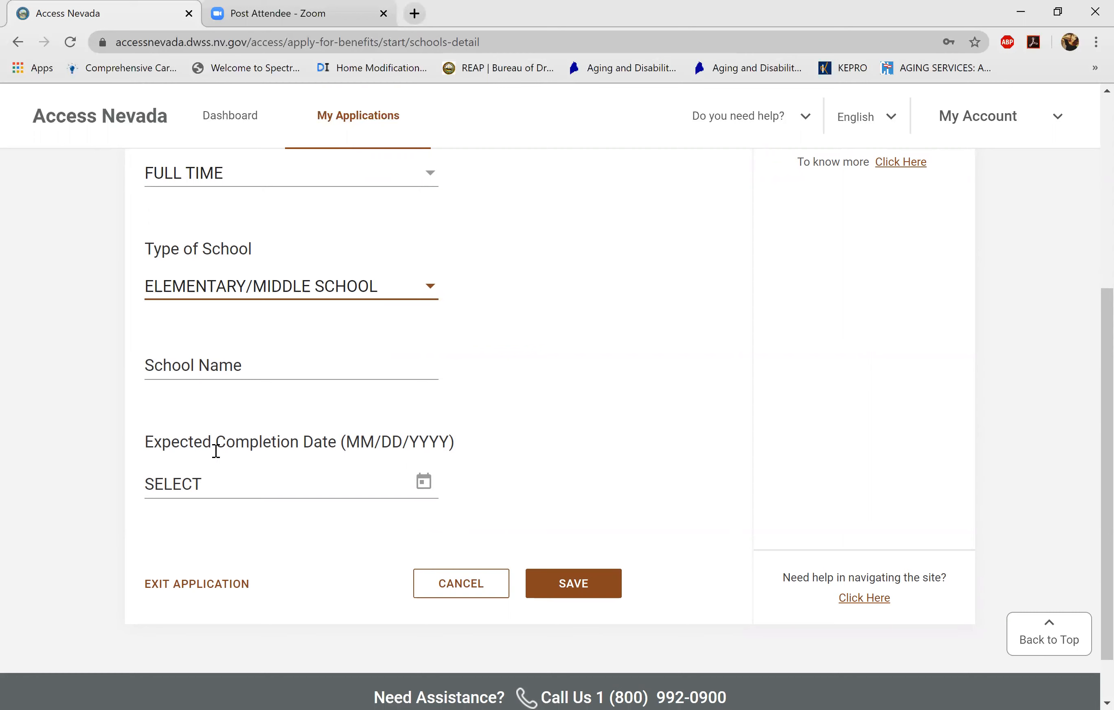
- Save the school details and continue to the NCP Demographics form
scroll(216, 452, up, 3)
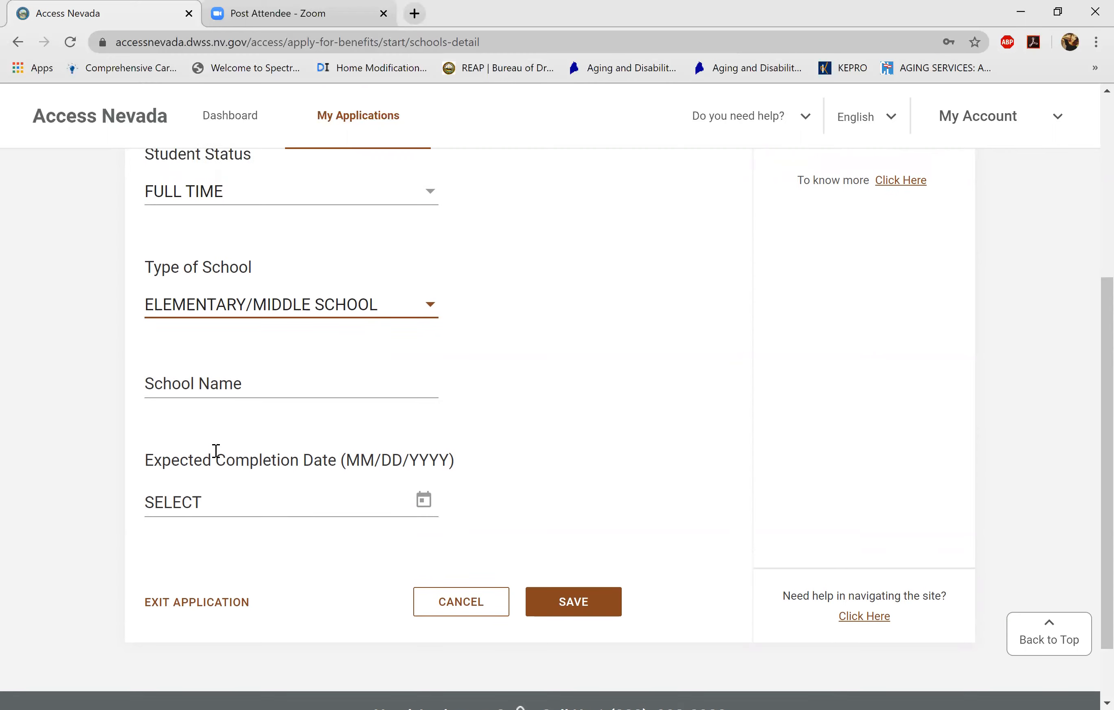
scroll(216, 452, down, 4)
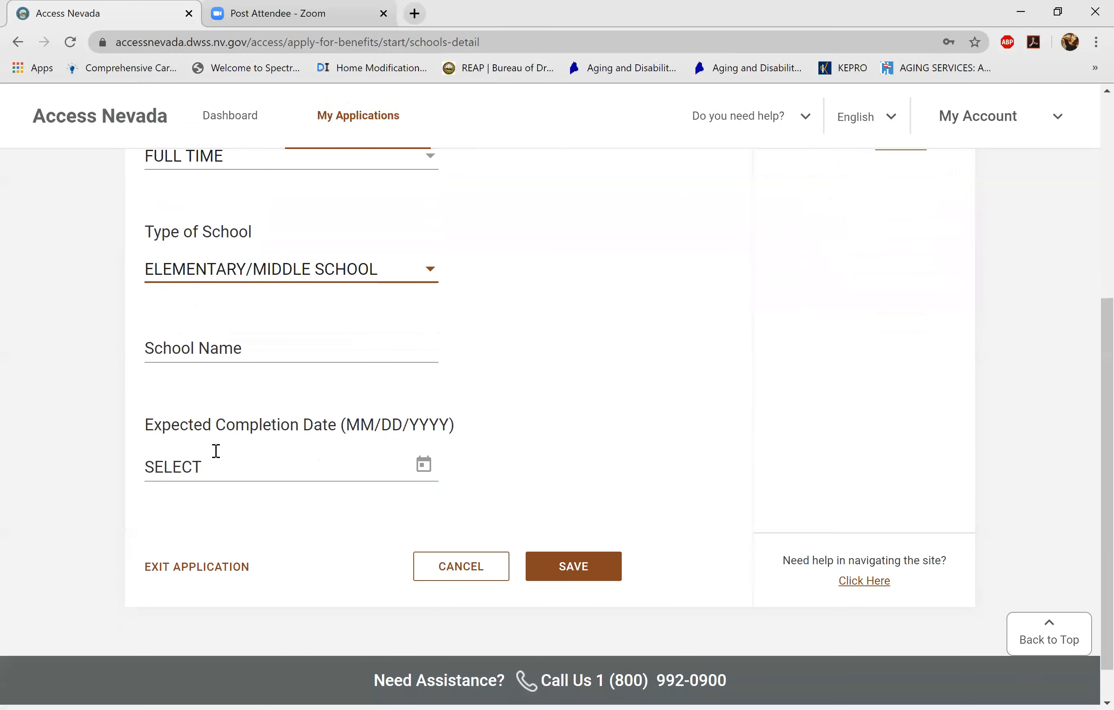
scroll(216, 451, up, 5)
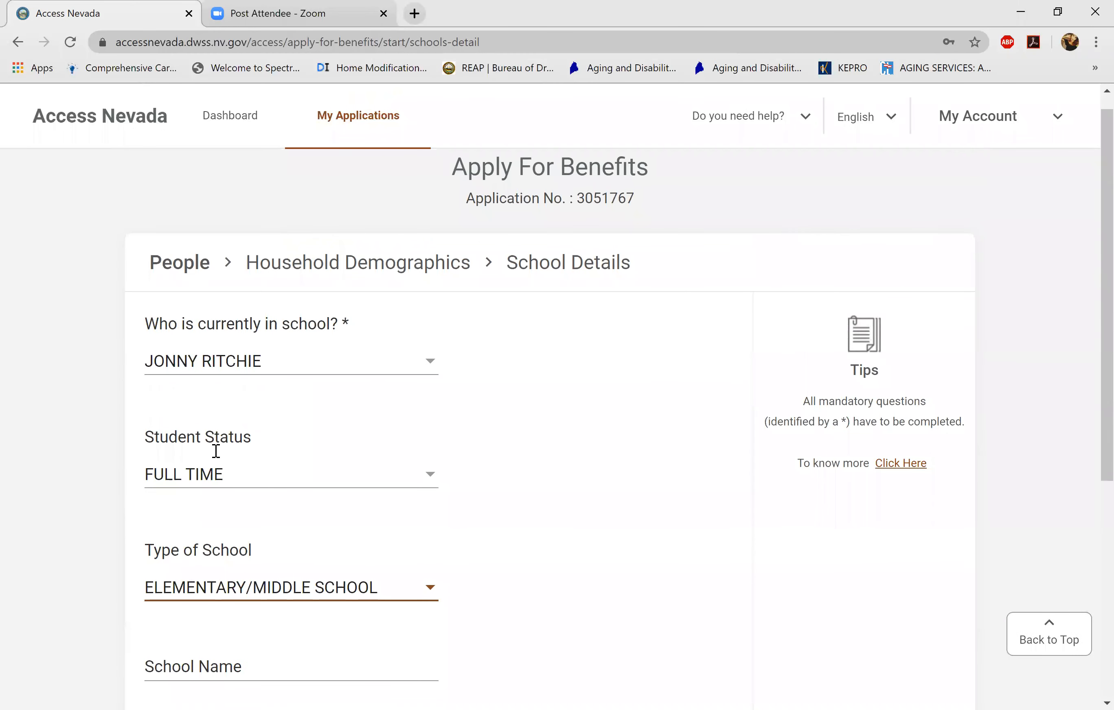
scroll(216, 451, down, 7)
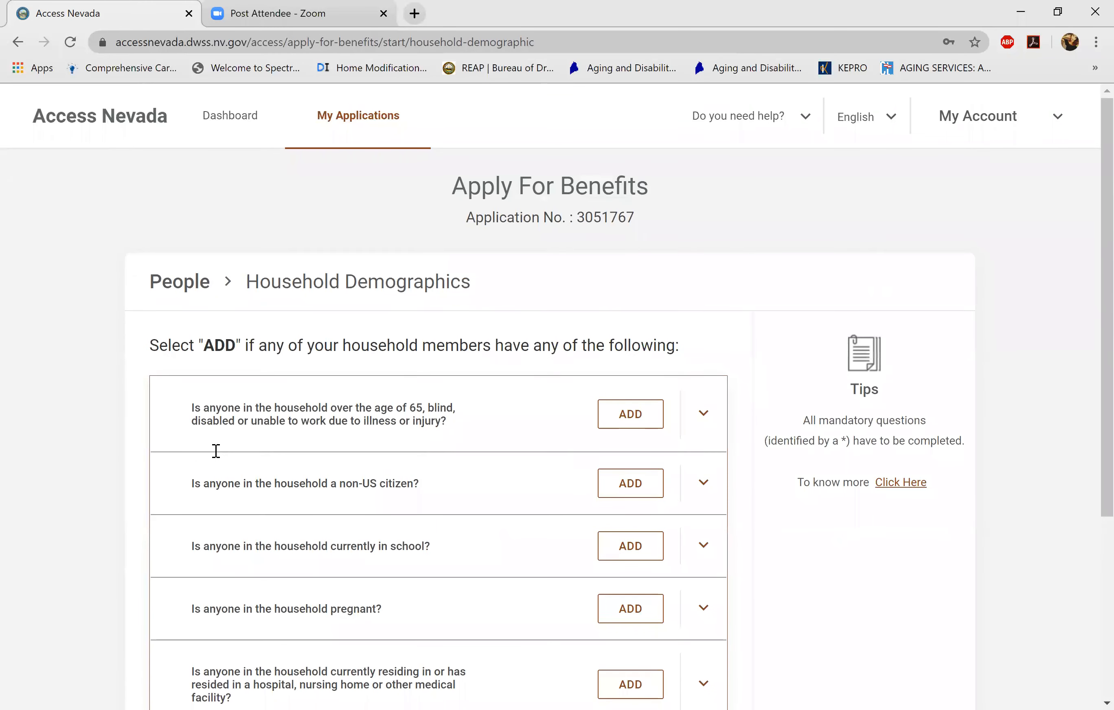
scroll(216, 451, down, 4)
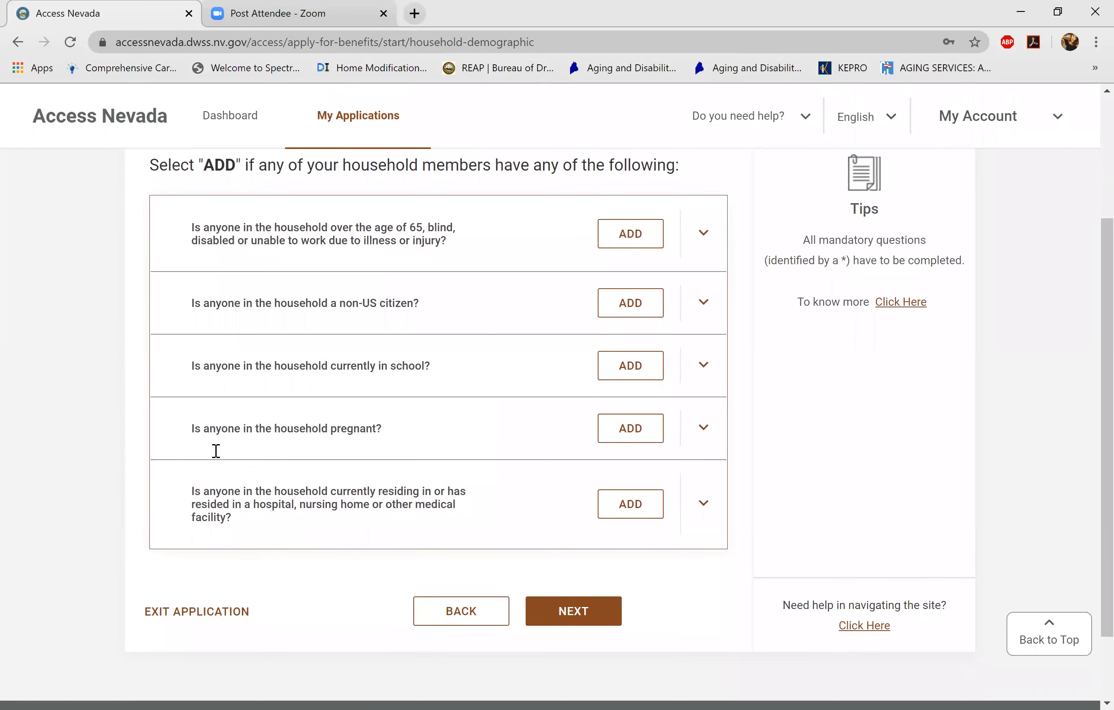
scroll(215, 452, down, 1)
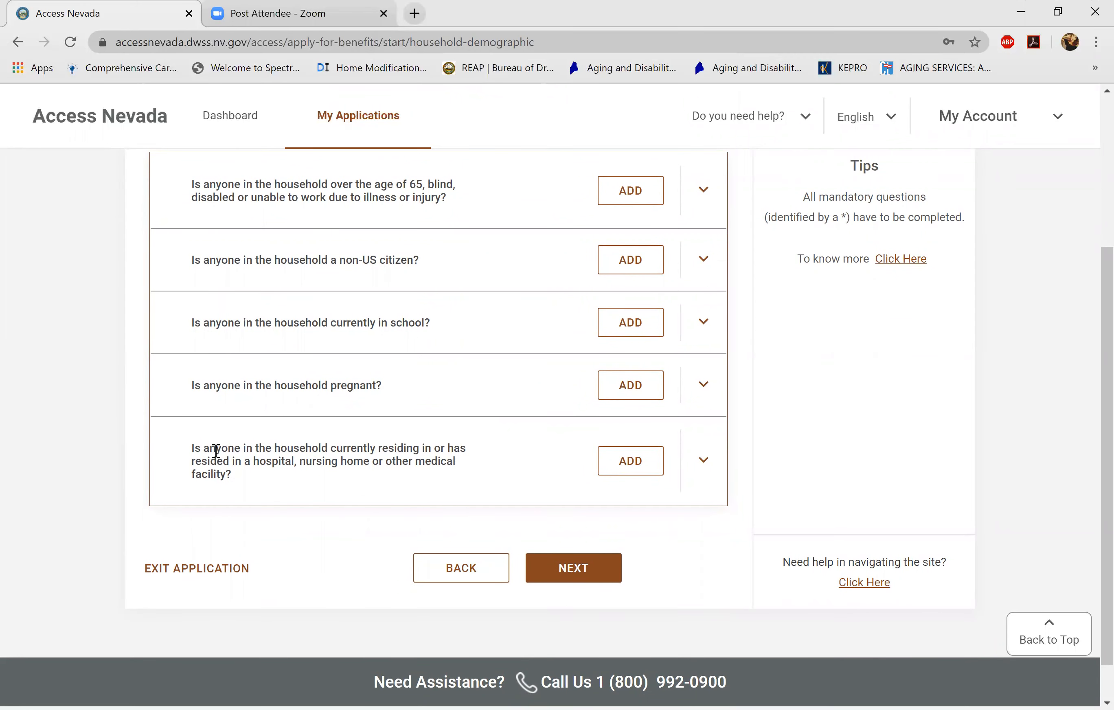
key(Return)
scroll(215, 451, up, 1)
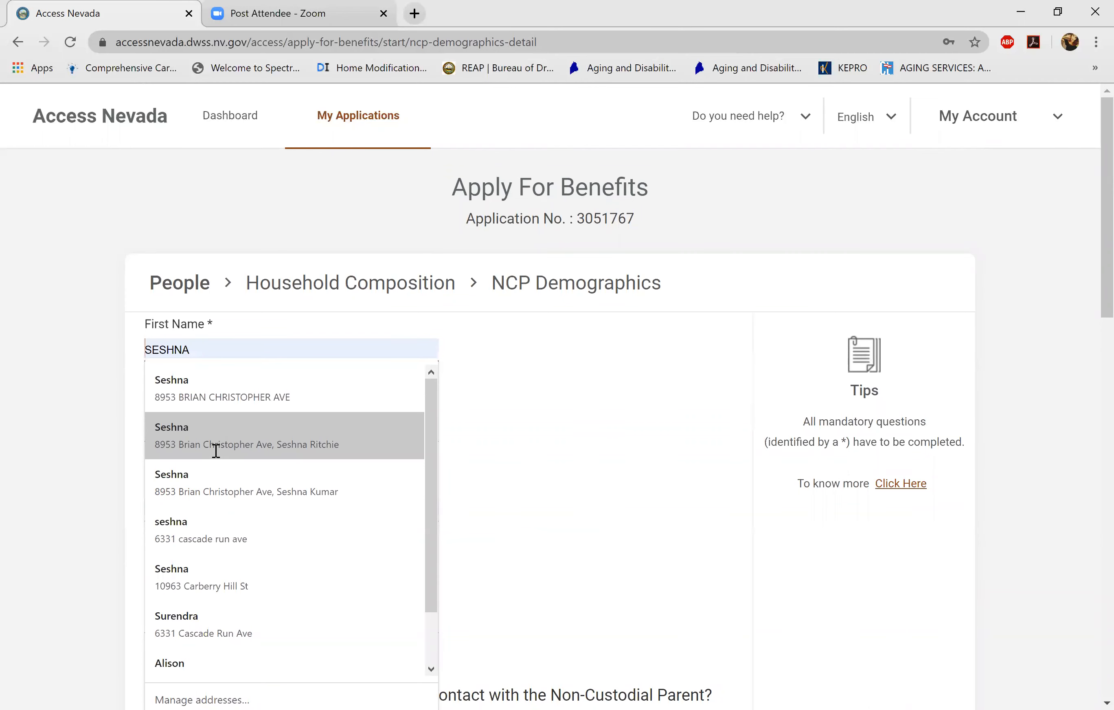
- Type the non-custodial parent's first name and last name
text(MA)
key(BackSpace)
key(BackSpace)
text(JANE)
key(Tab)
key(Tab)
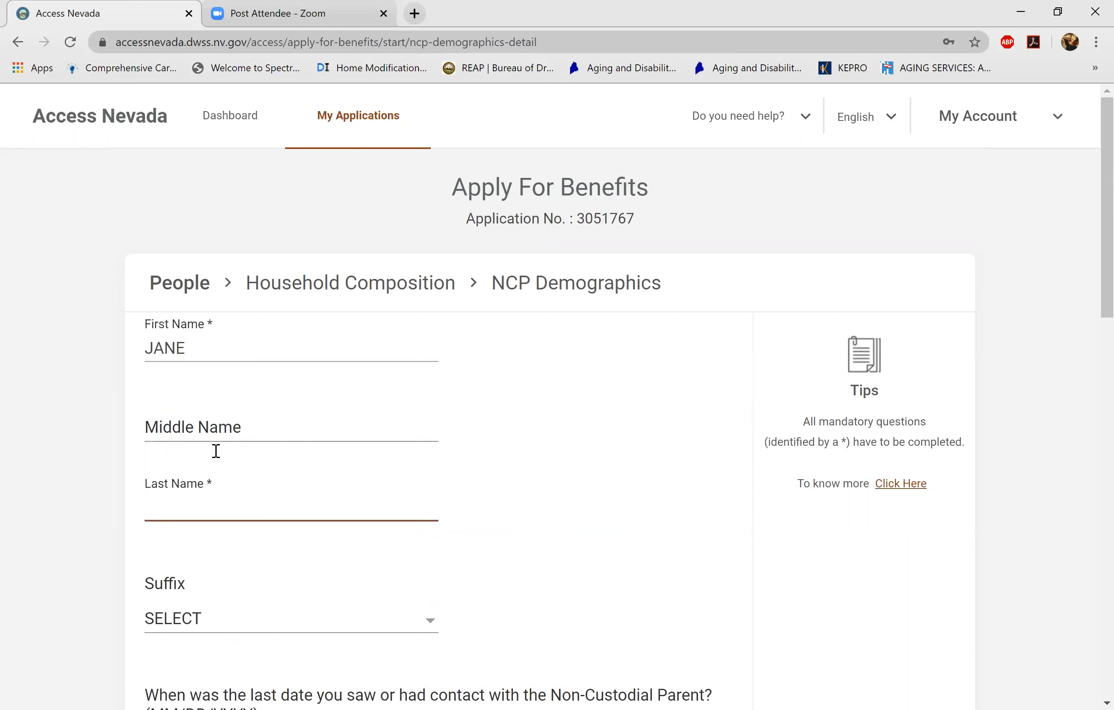
text(DOE)
click(219, 458)
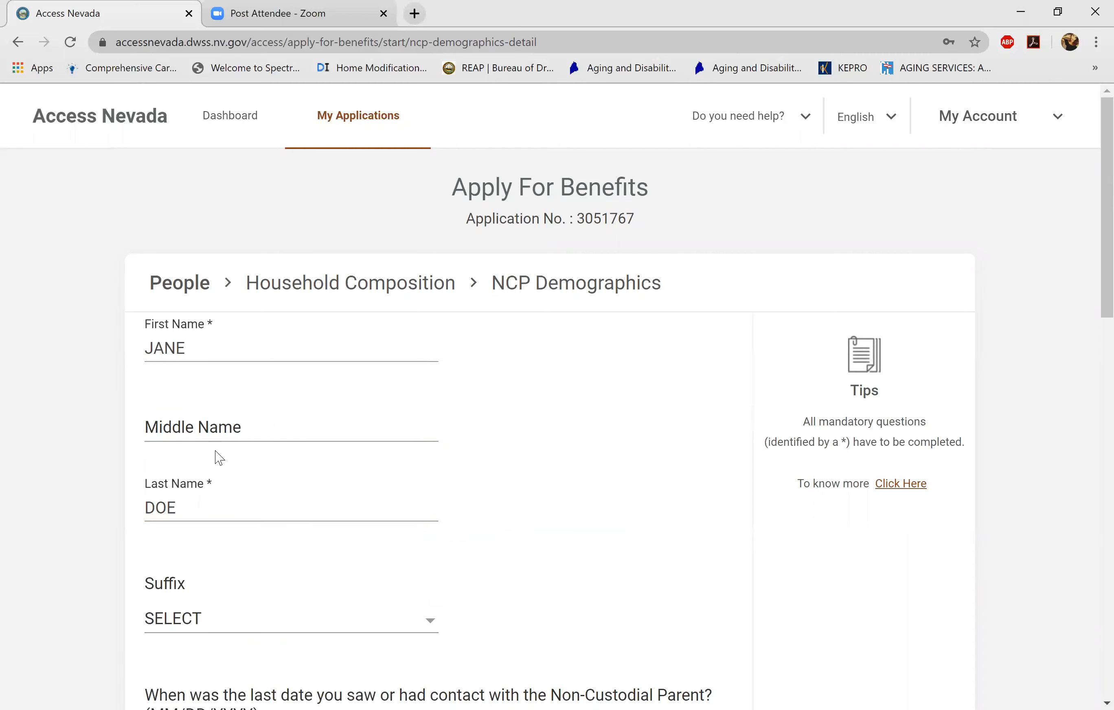
scroll(219, 458, down, 4)
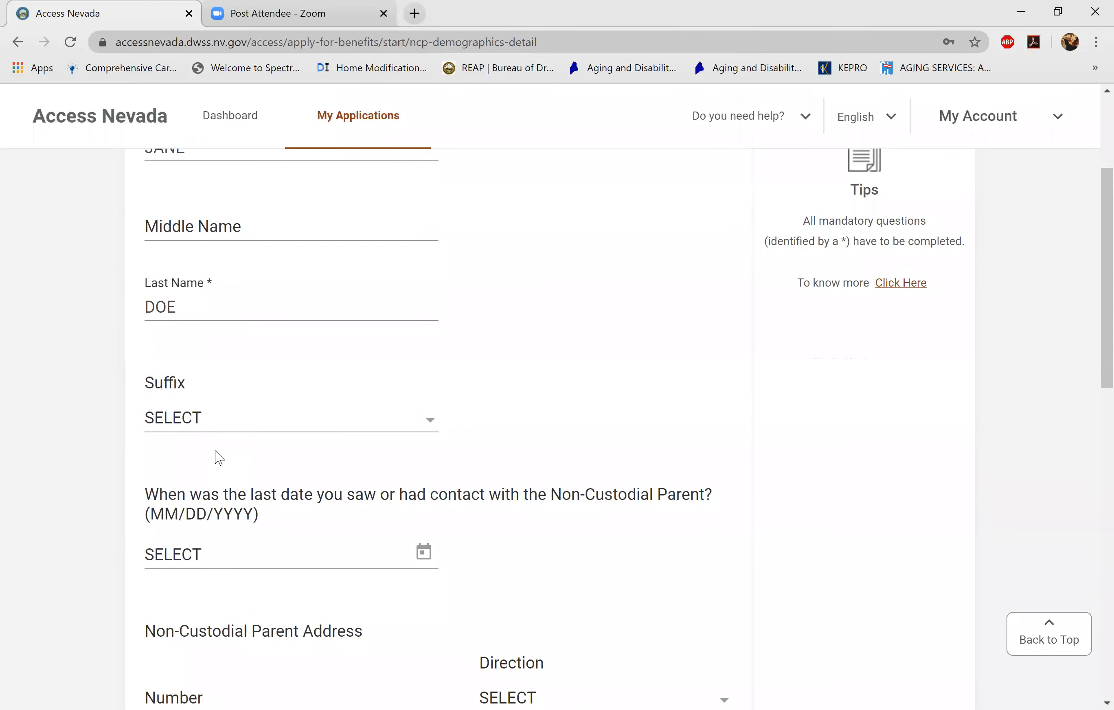
scroll(219, 458, up, 2)
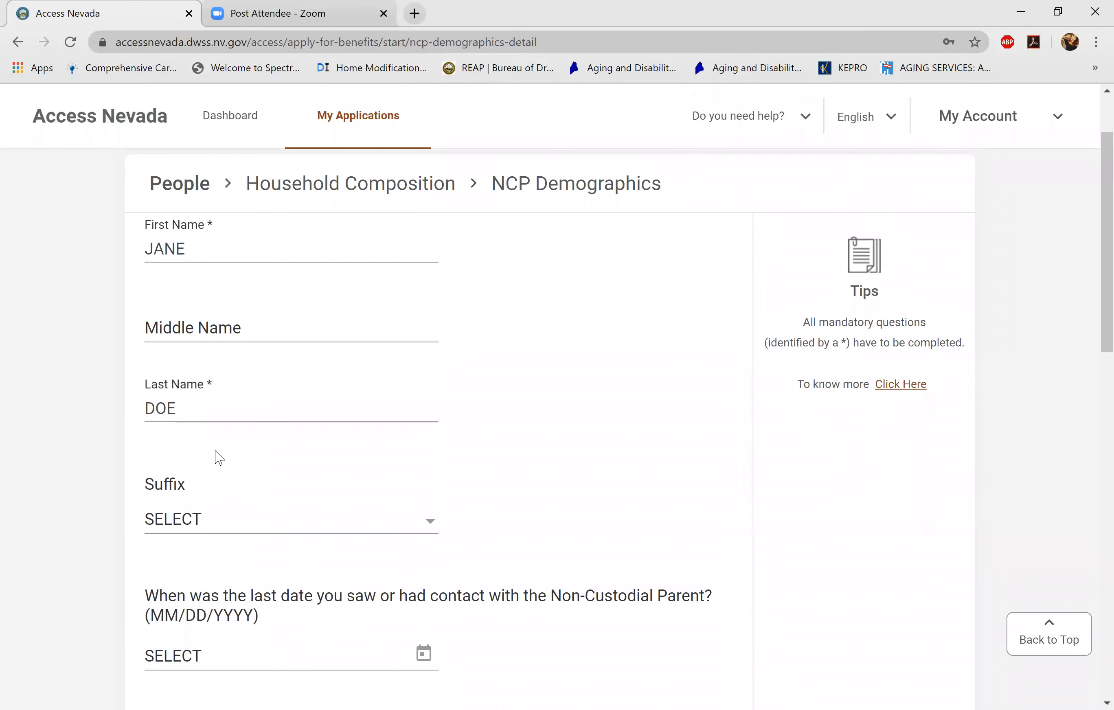
scroll(219, 458, down, 1)
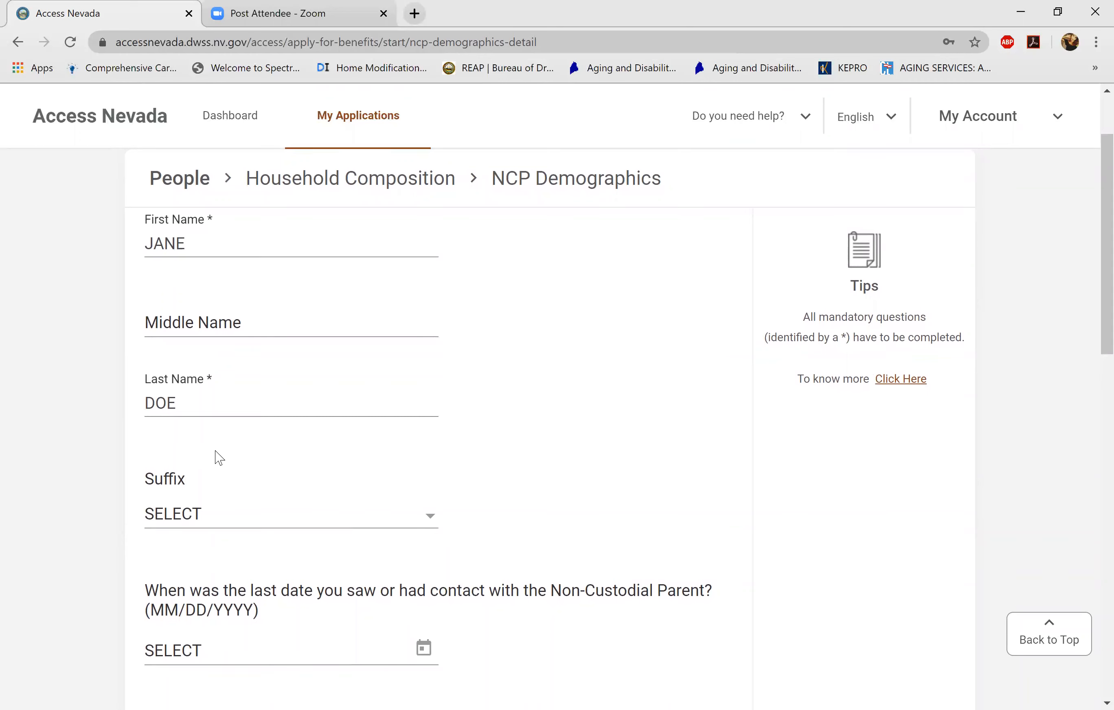
scroll(220, 457, down, 3)
scroll(220, 458, up, 3)
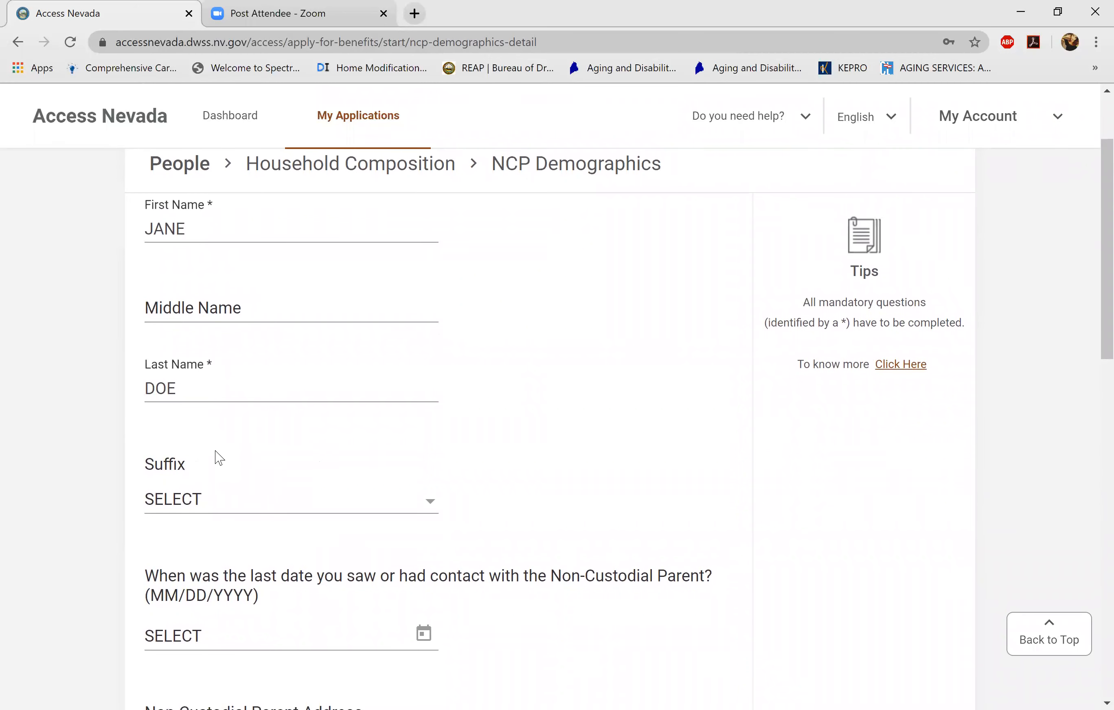
- Replace the parent's last name with the corrected surname
click(175, 389)
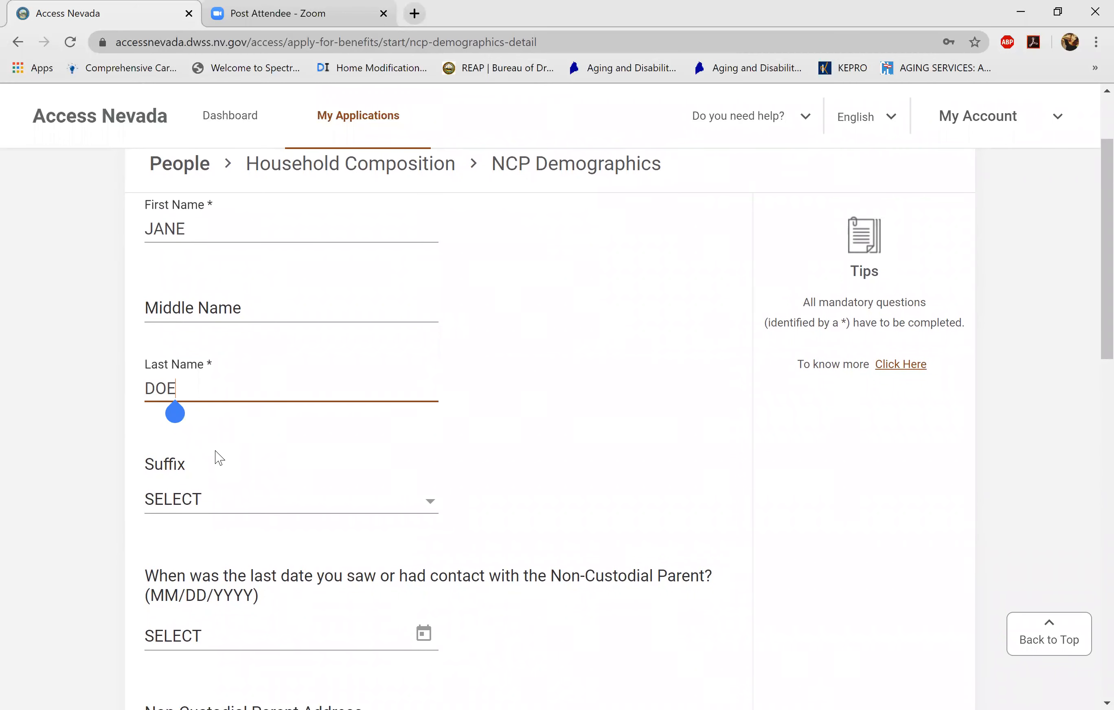
key(BackSpace)
key(BackSpace)
key(BackSpace)
text(SMITH)
click(216, 450)
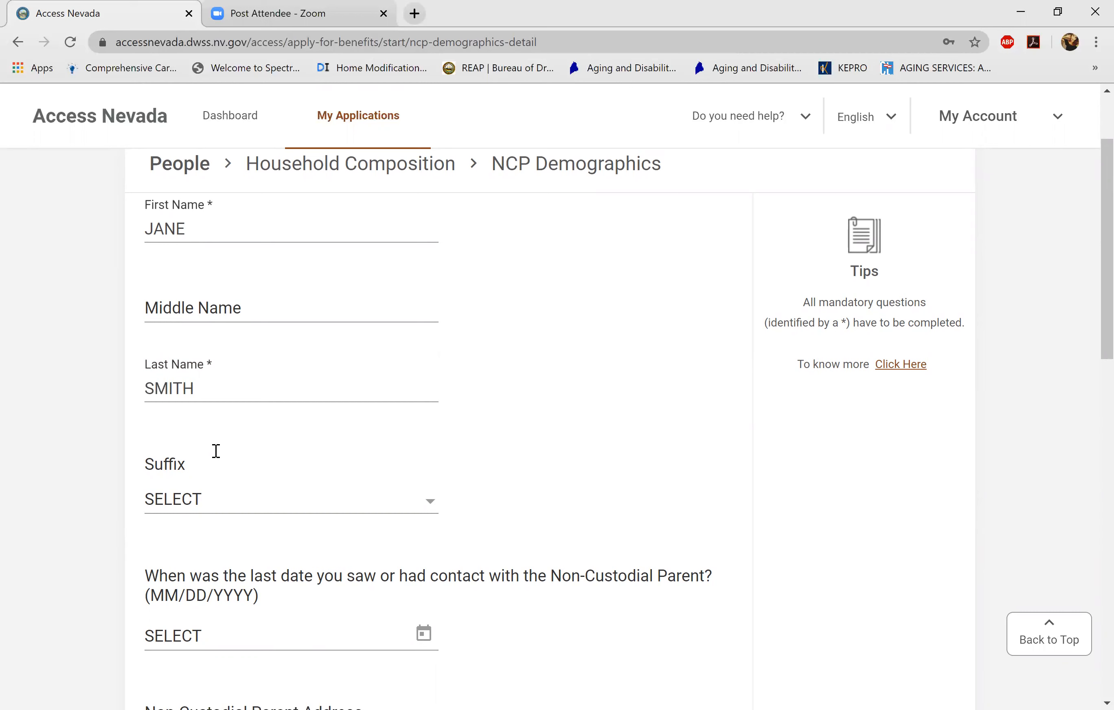
scroll(216, 451, down, 5)
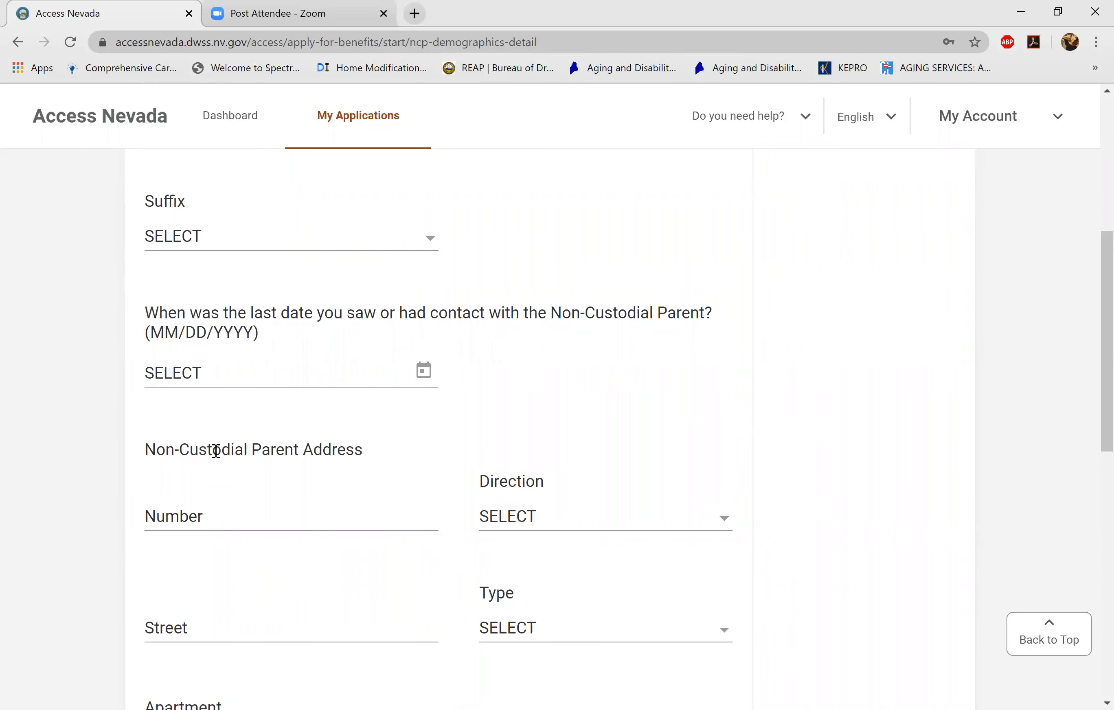
scroll(215, 451, down, 3)
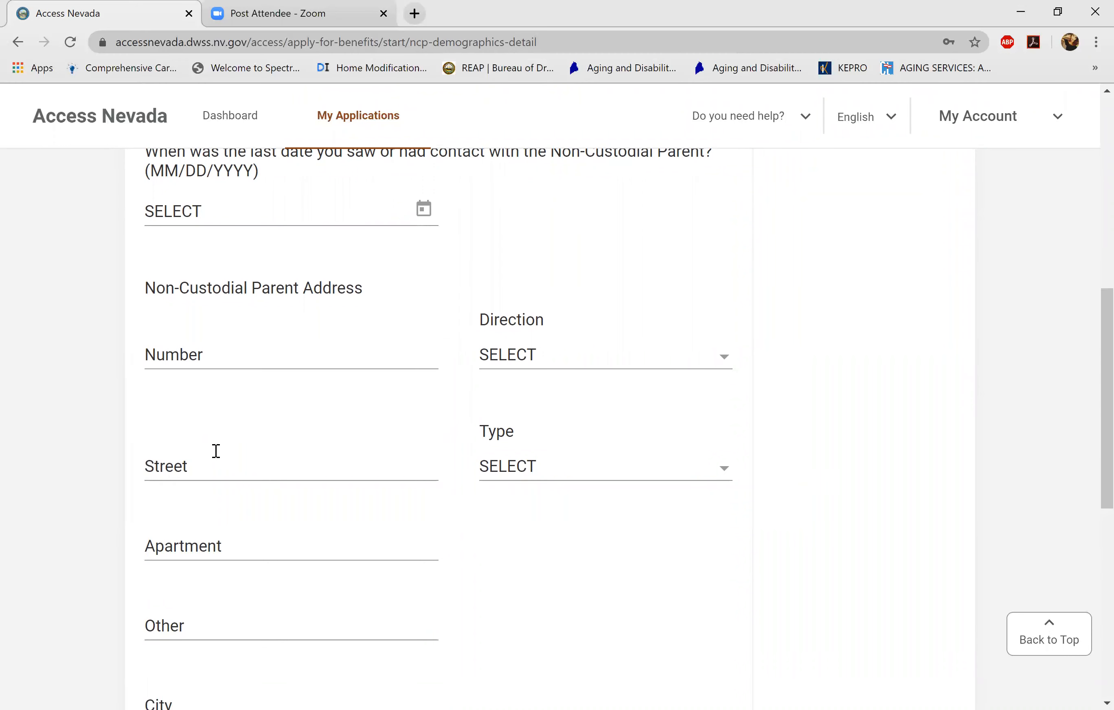
scroll(216, 451, down, 8)
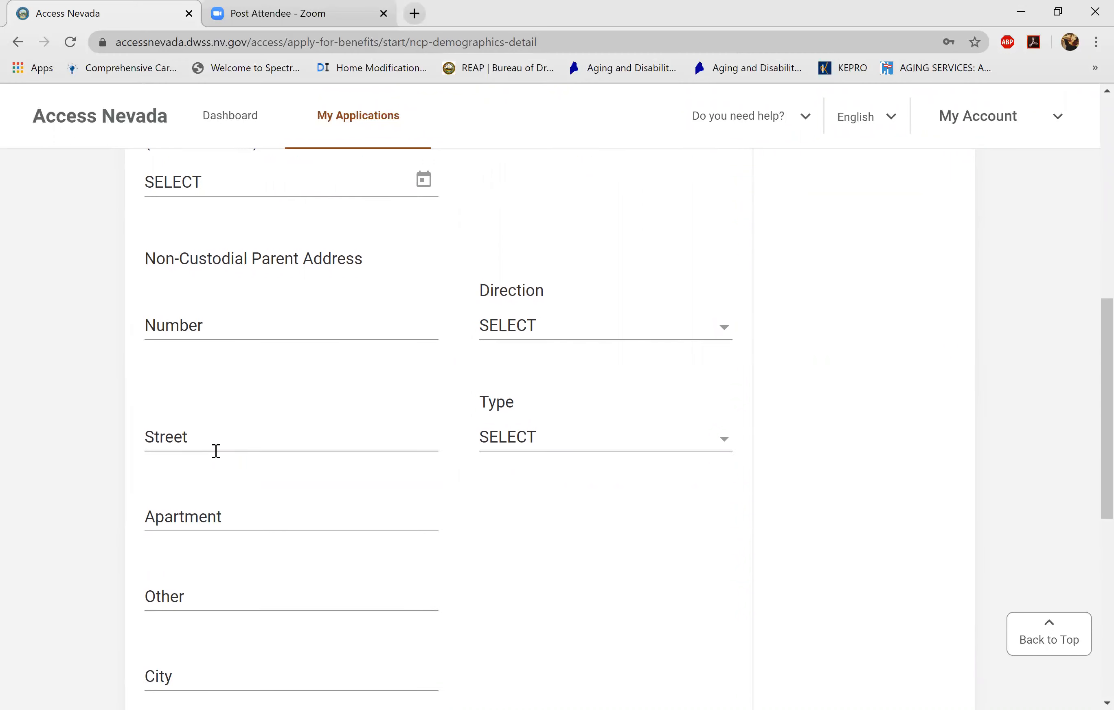
scroll(216, 451, down, 2)
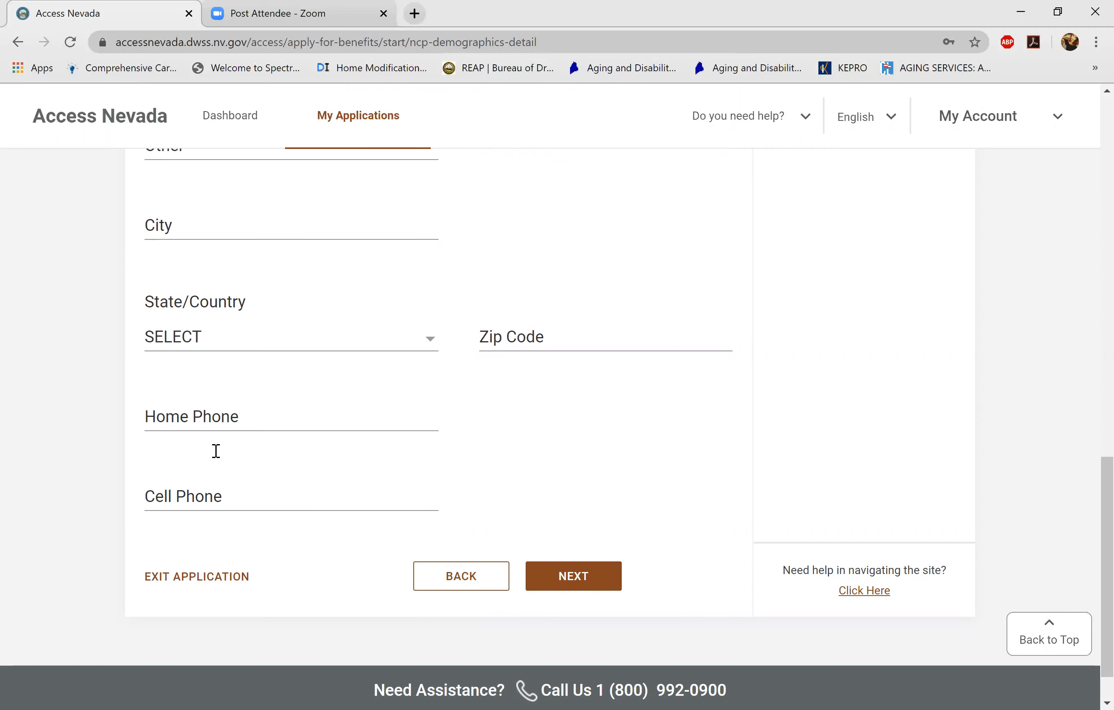
- On NCP Vital Statistics, mark the parent as Female and not disabled
click(586, 578)
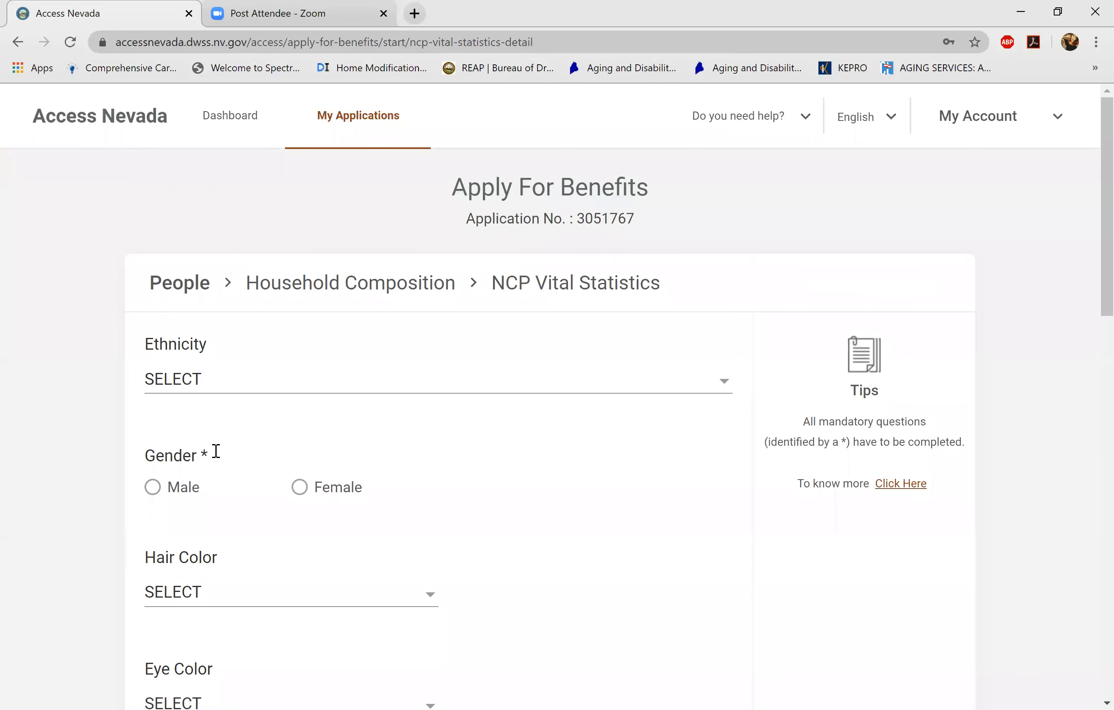
scroll(216, 451, down, 2)
click(299, 373)
scroll(216, 451, down, 5)
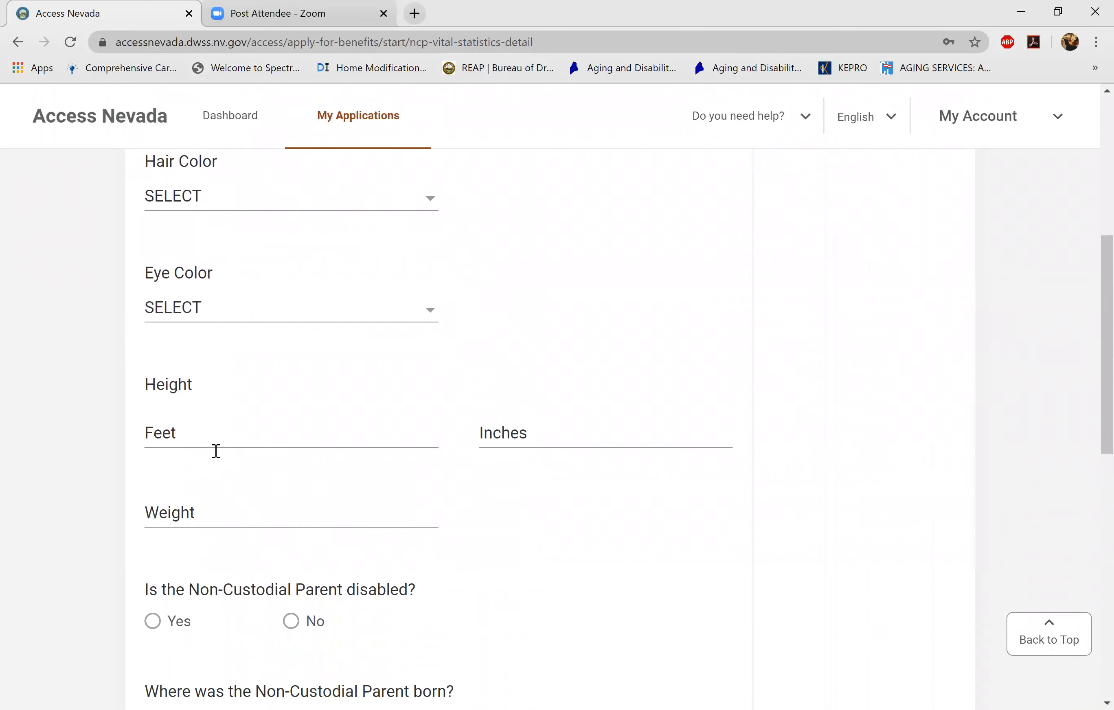
scroll(216, 451, down, 5)
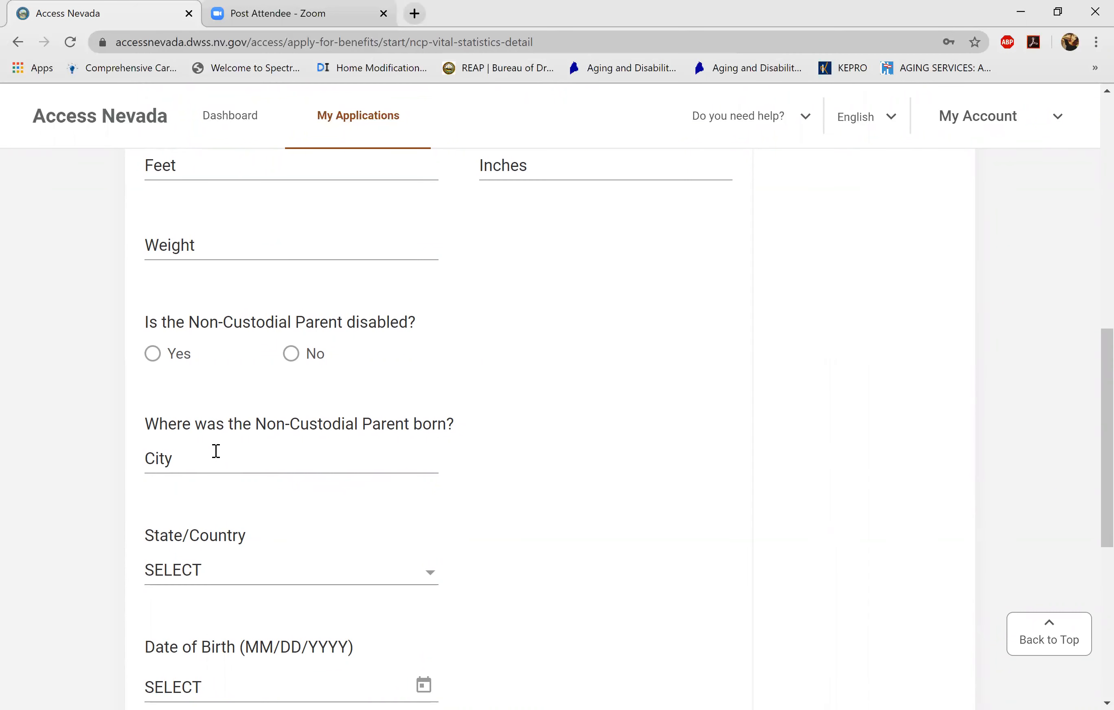
click(291, 354)
scroll(216, 451, down, 3)
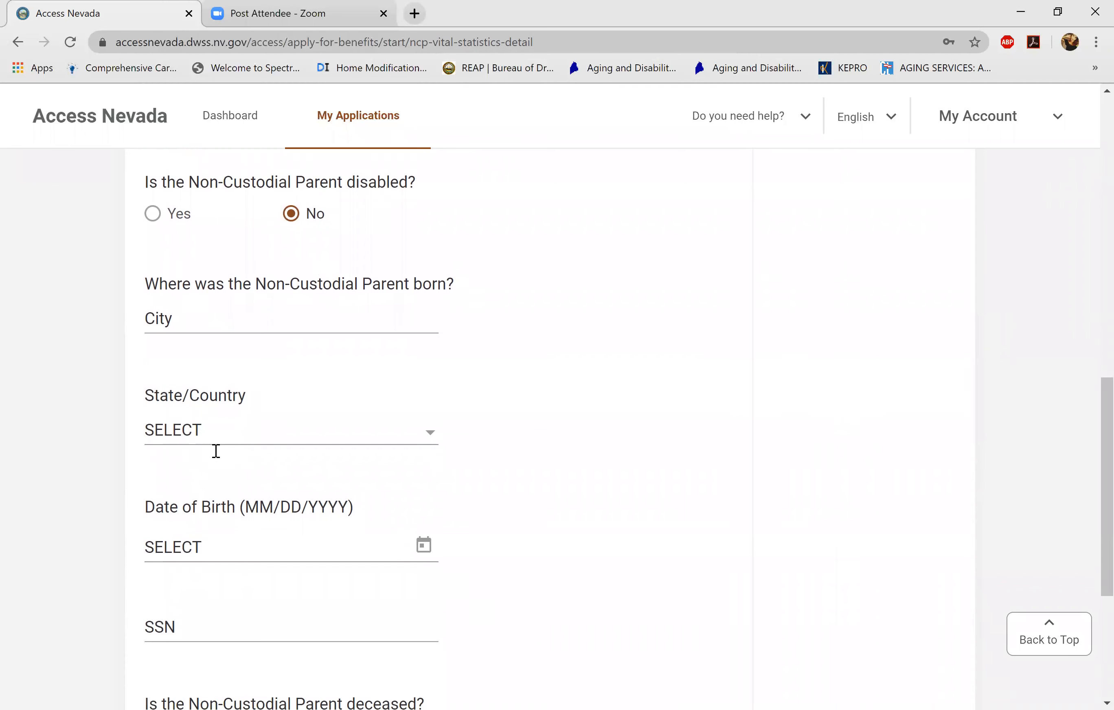
- Set the parent's birthplace to Henderson, NEVADA
click(290, 321)
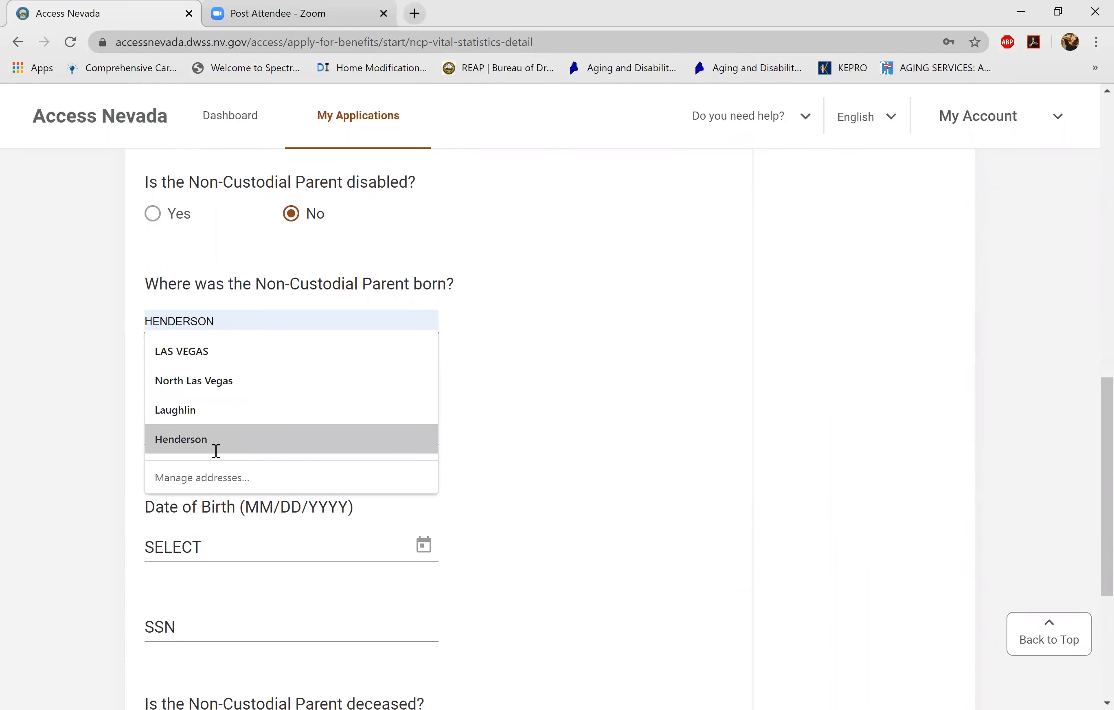
click(216, 451)
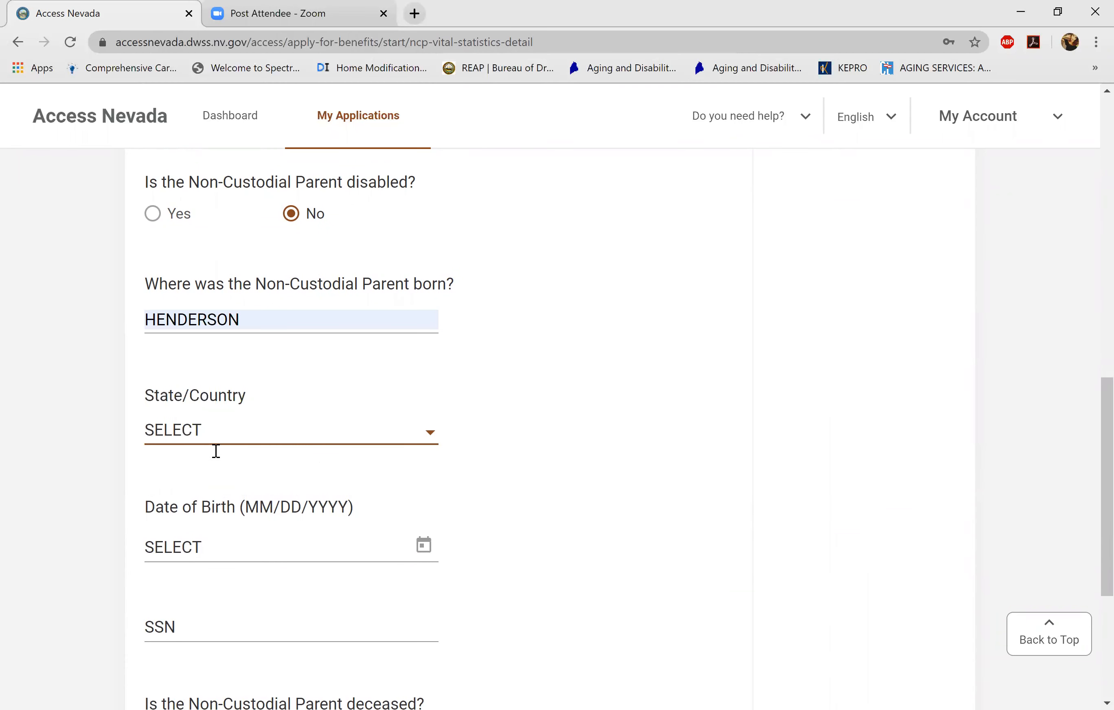
click(216, 451)
key(e)
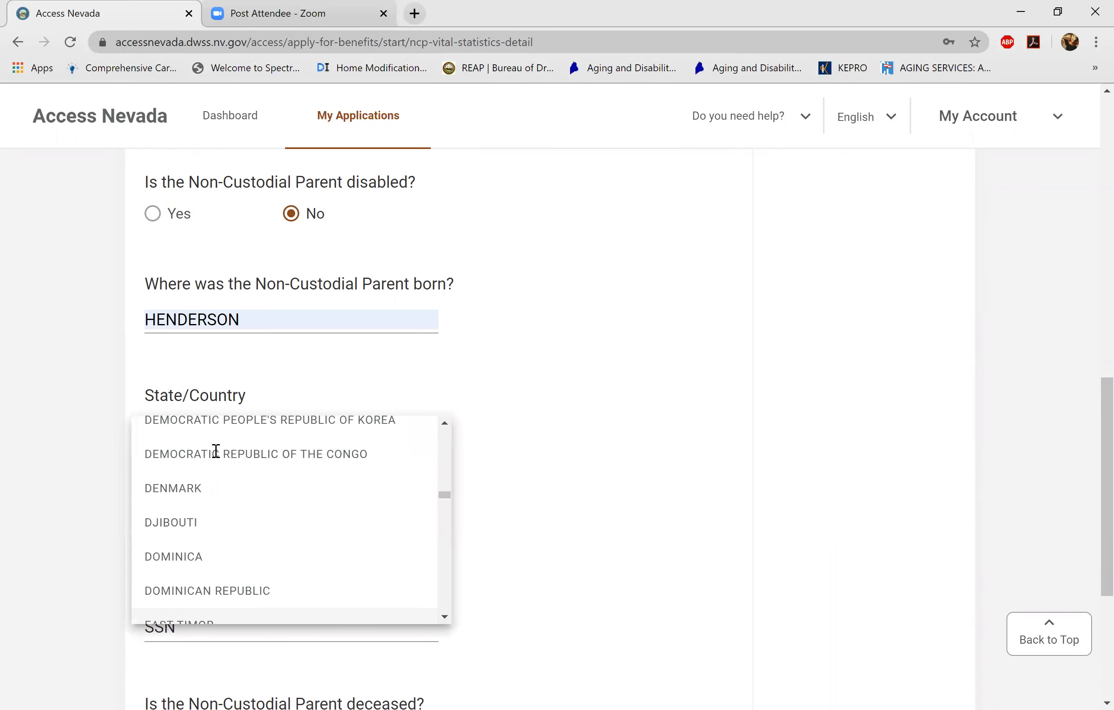
key(Down)
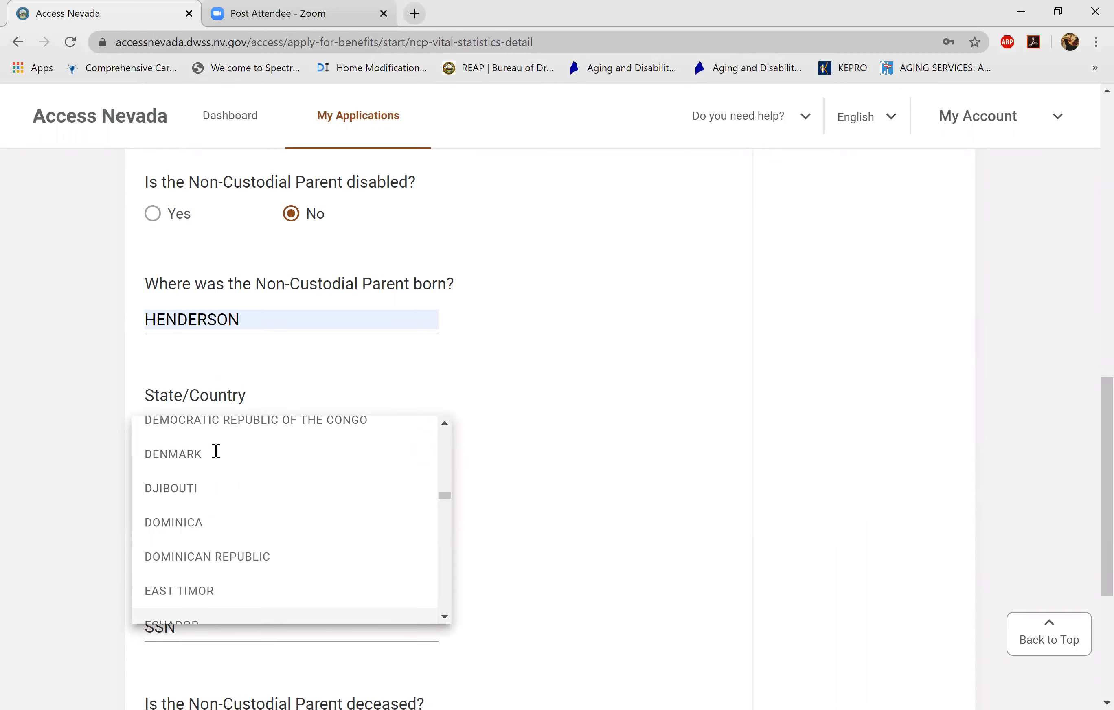
key(n)
scroll(216, 450, up, 20)
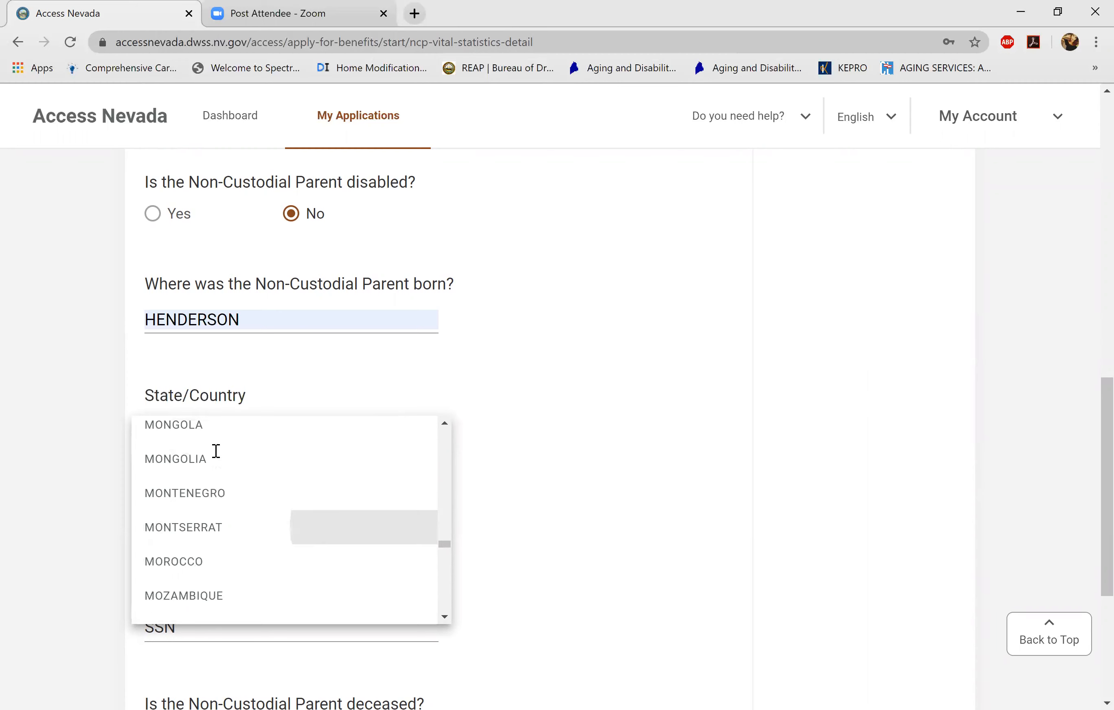
scroll(216, 450, up, 12)
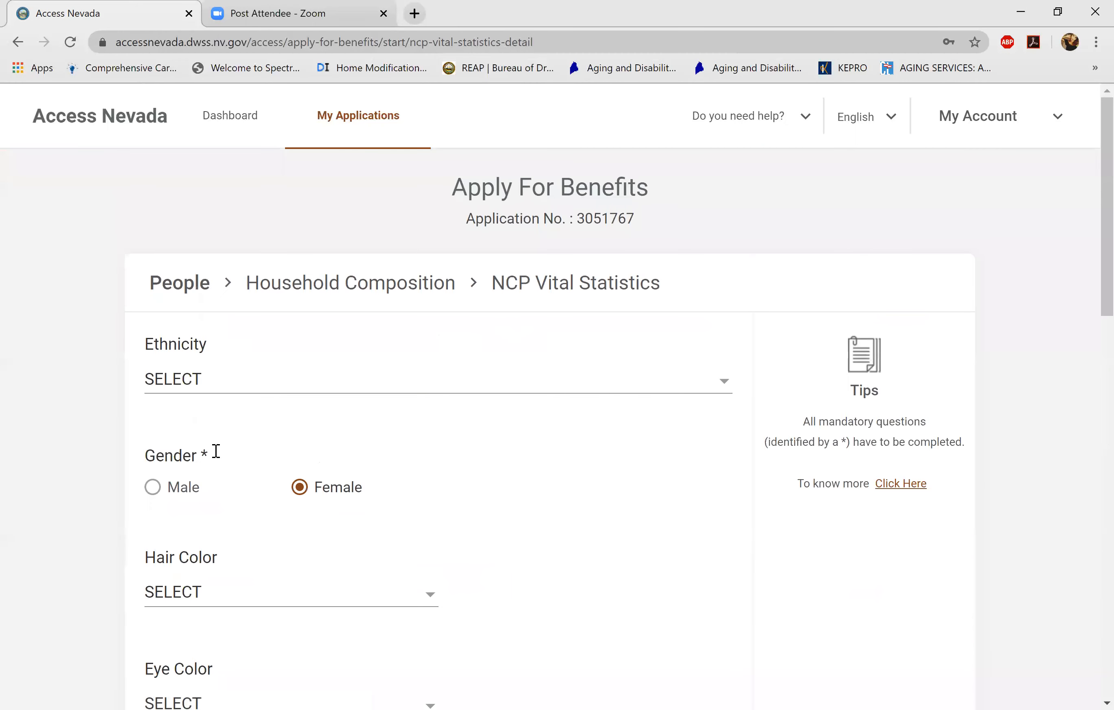
scroll(215, 450, down, 10)
scroll(216, 450, down, 4)
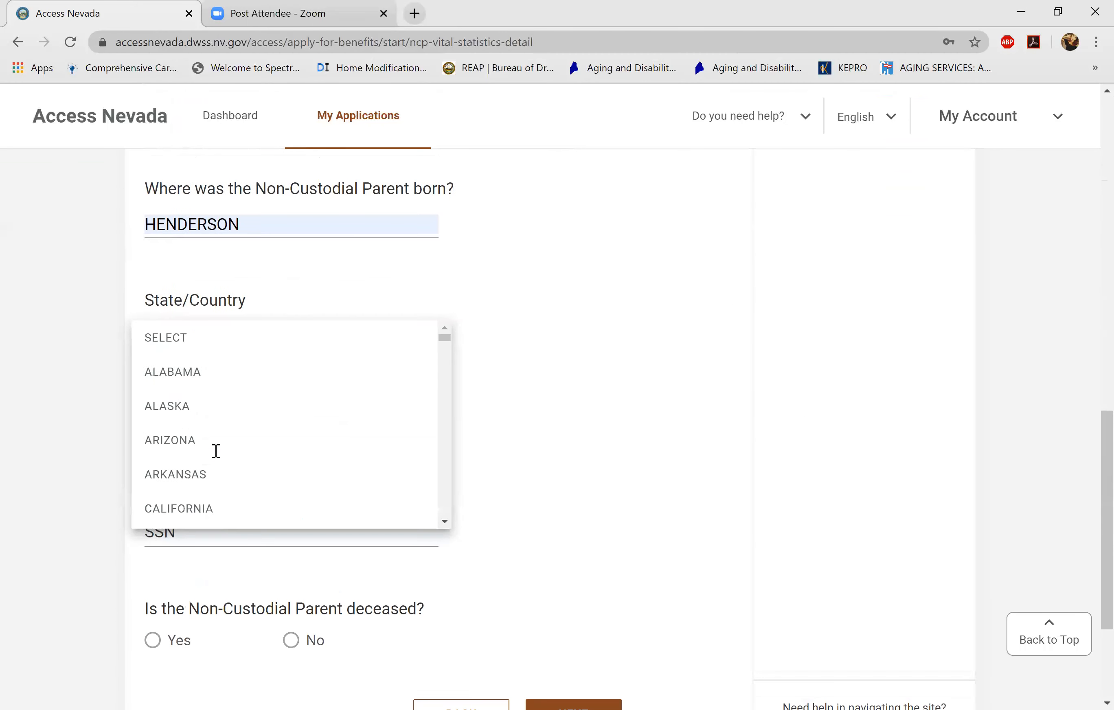
scroll(216, 451, down, 14)
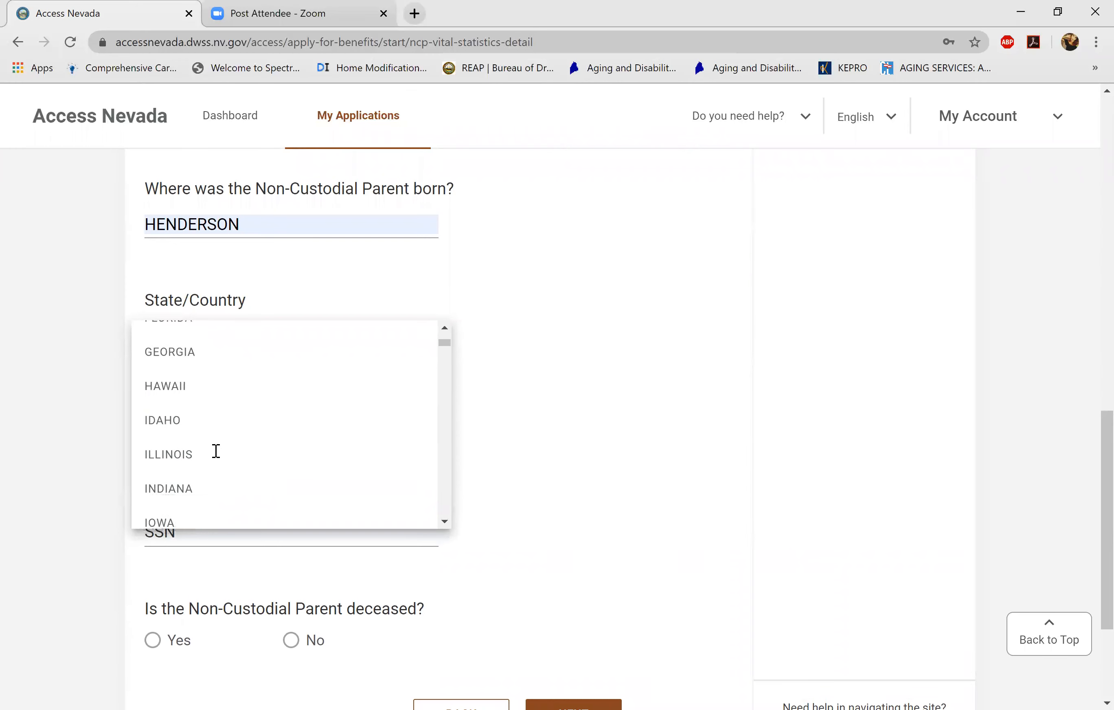
scroll(216, 450, down, 5)
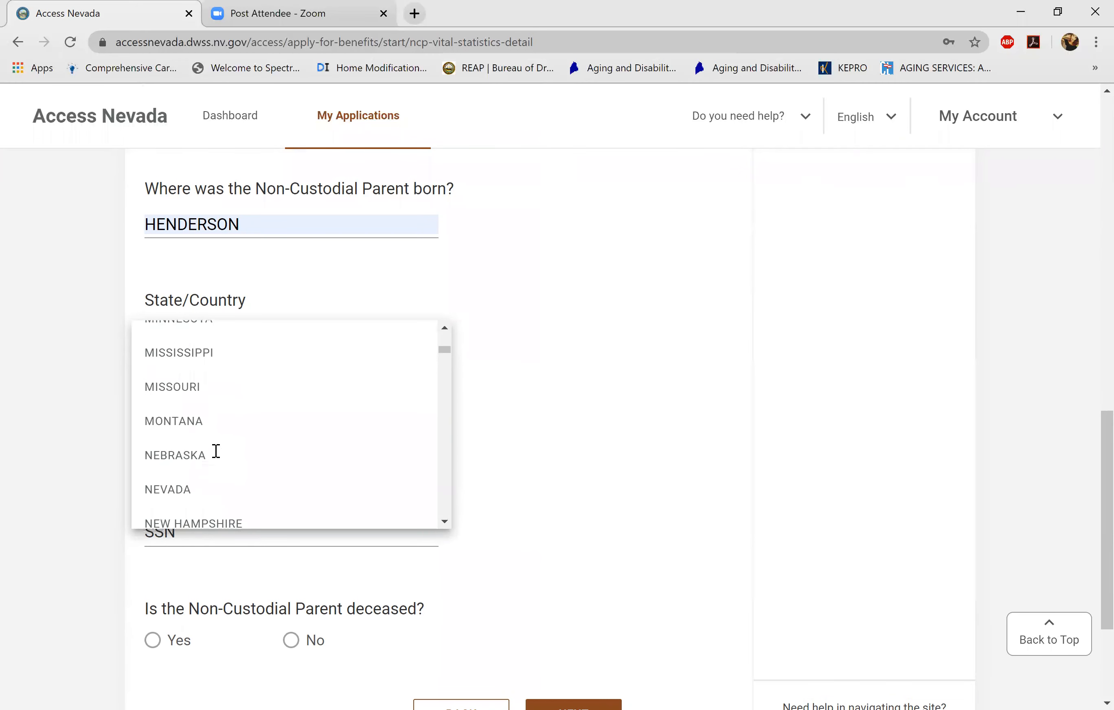
click(216, 450)
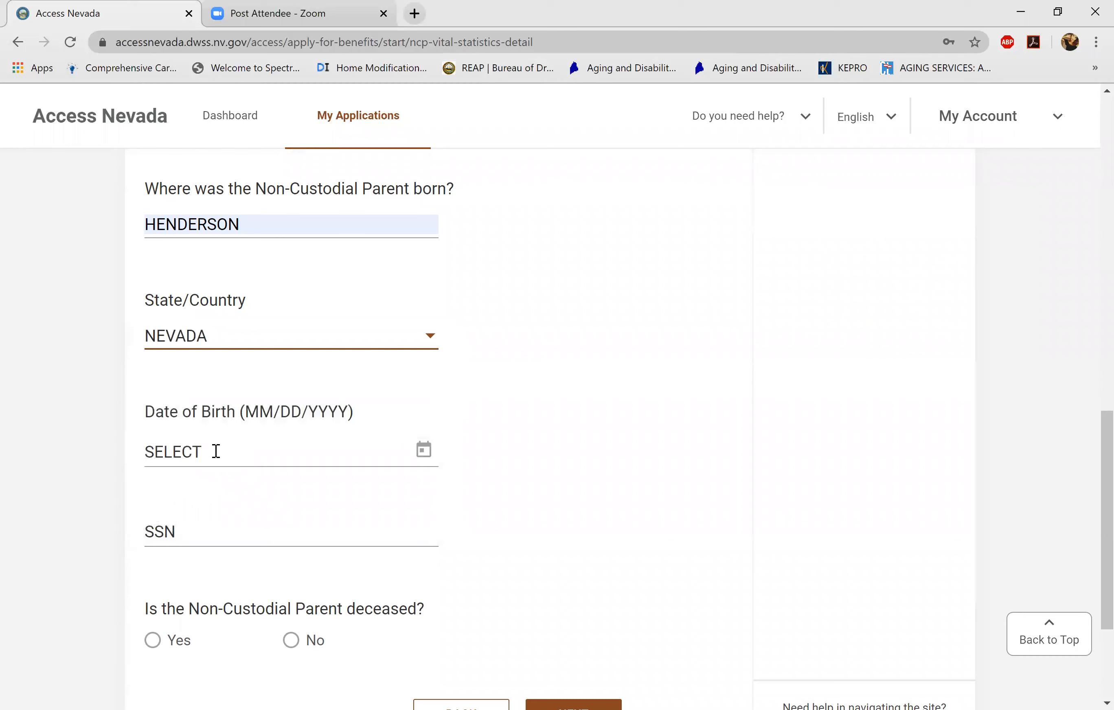
- Enter birth date 01/01/1980, answer No to deceased, and continue to relationship details
click(216, 451)
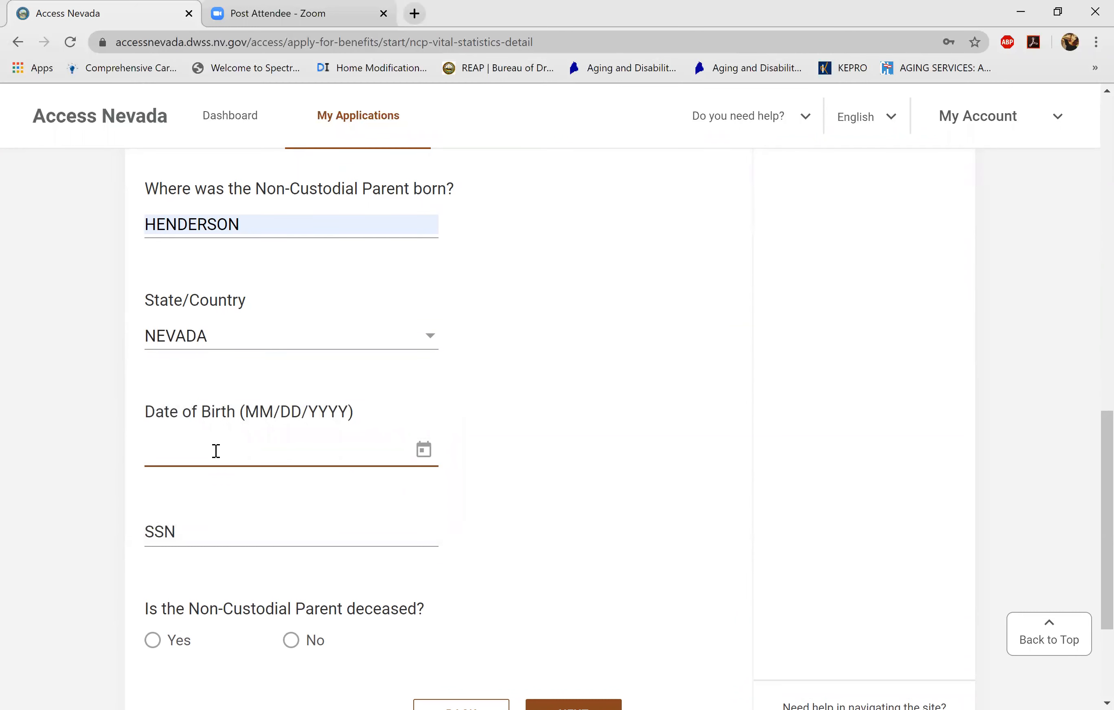
text(01/01/1980)
key(Tab)
scroll(216, 451, down, 3)
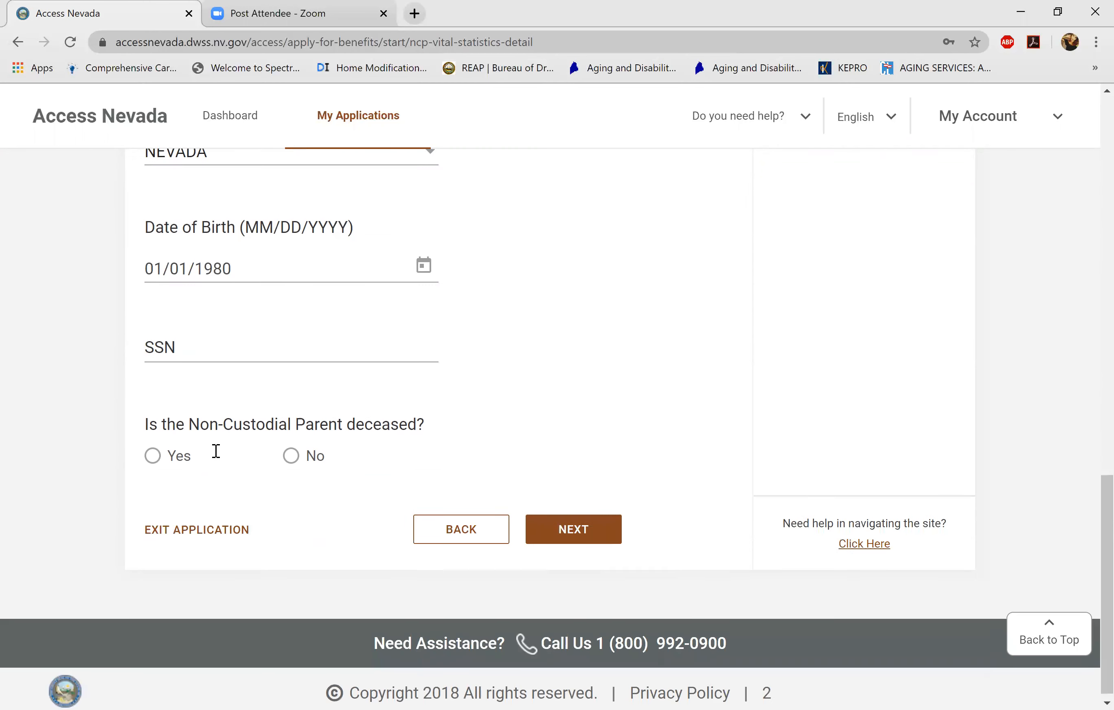
click(291, 449)
click(578, 521)
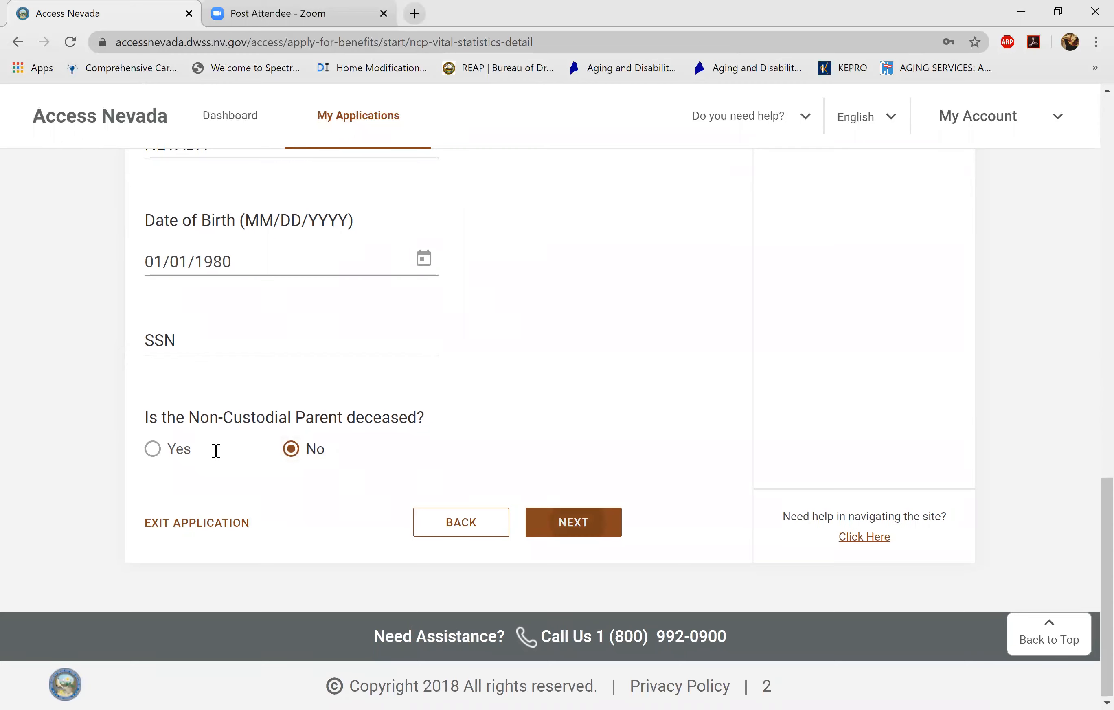
scroll(216, 451, down, 2)
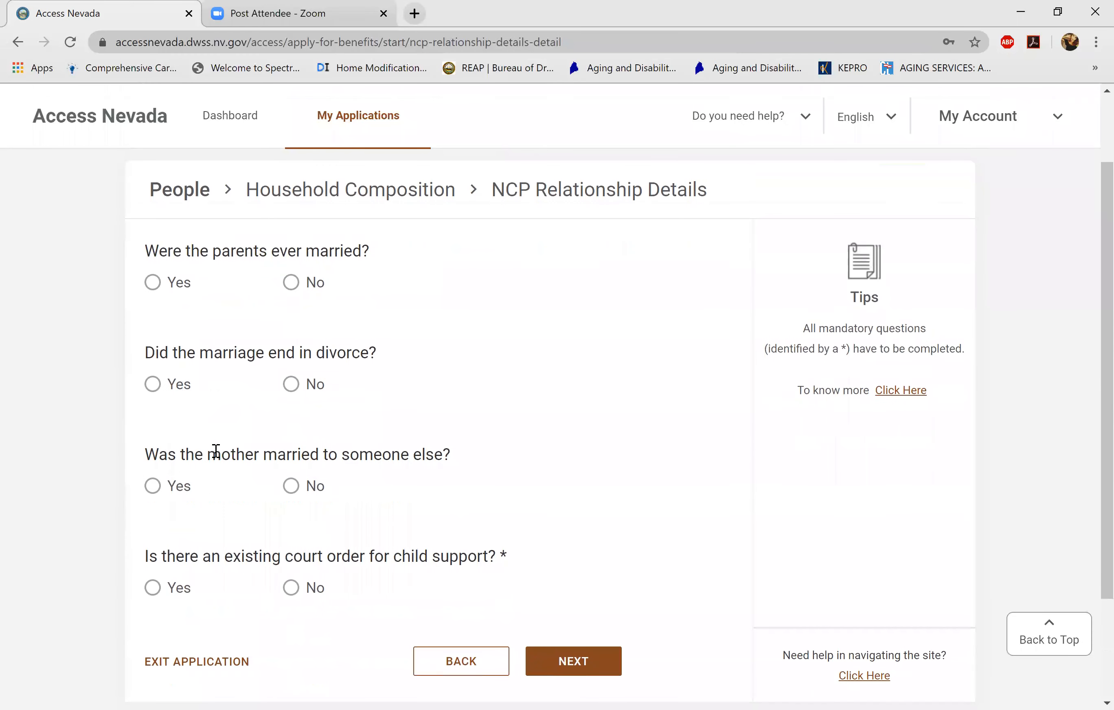
- Answer No to the marriage, divorce, child-support order and mother-married questions
click(291, 282)
click(152, 383)
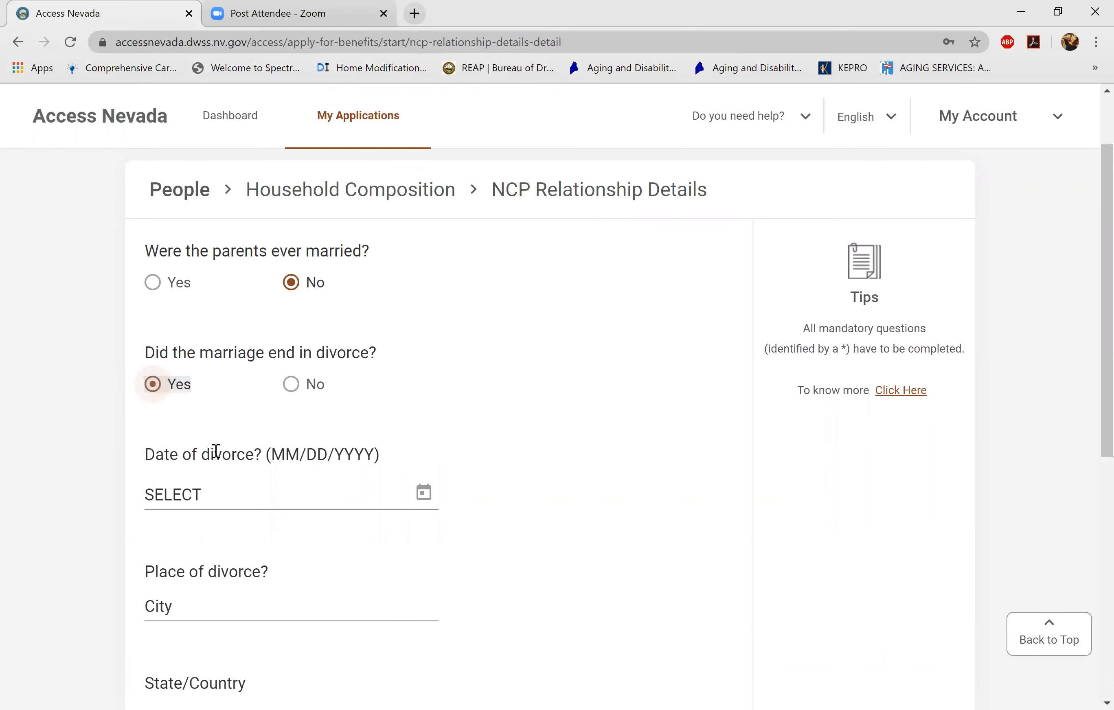
scroll(216, 451, down, 1)
click(291, 358)
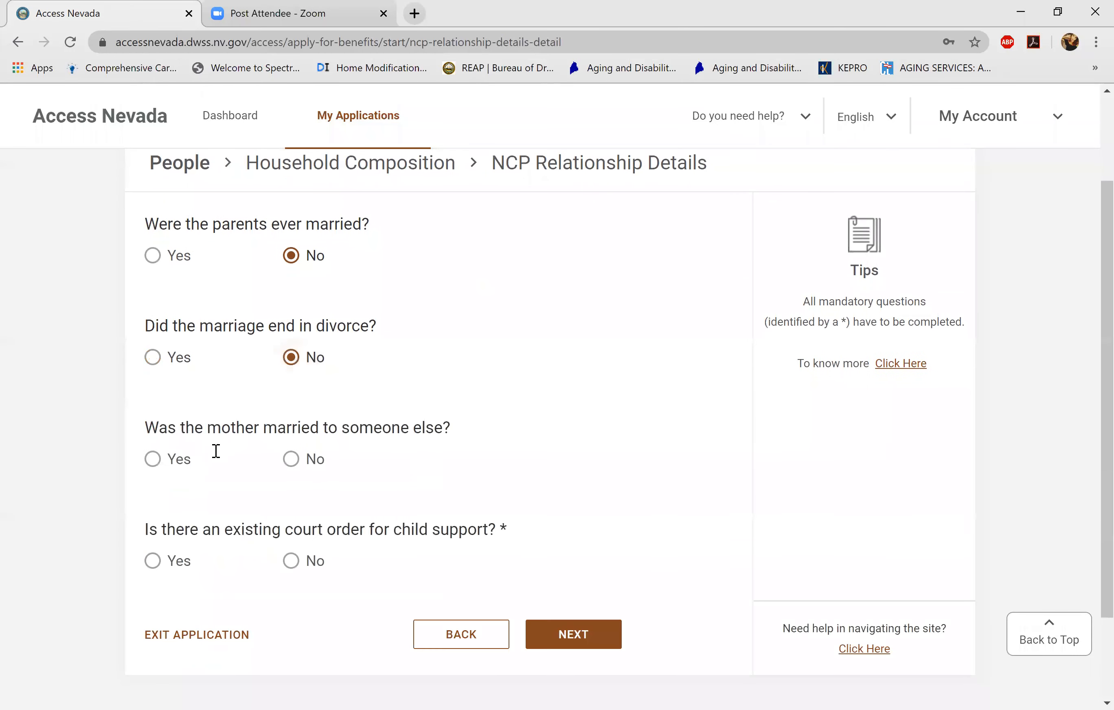
scroll(216, 451, down, 2)
click(291, 461)
click(291, 359)
click(573, 535)
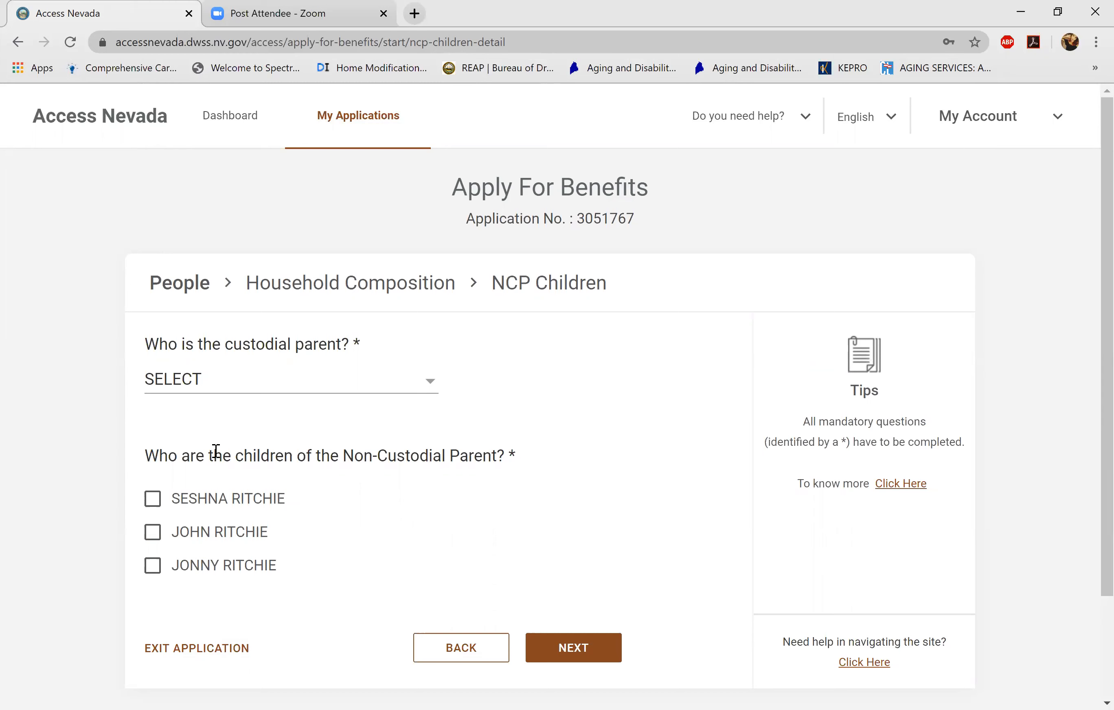
- Choose the custodial parent and continue to the Good Cause page
key(space)
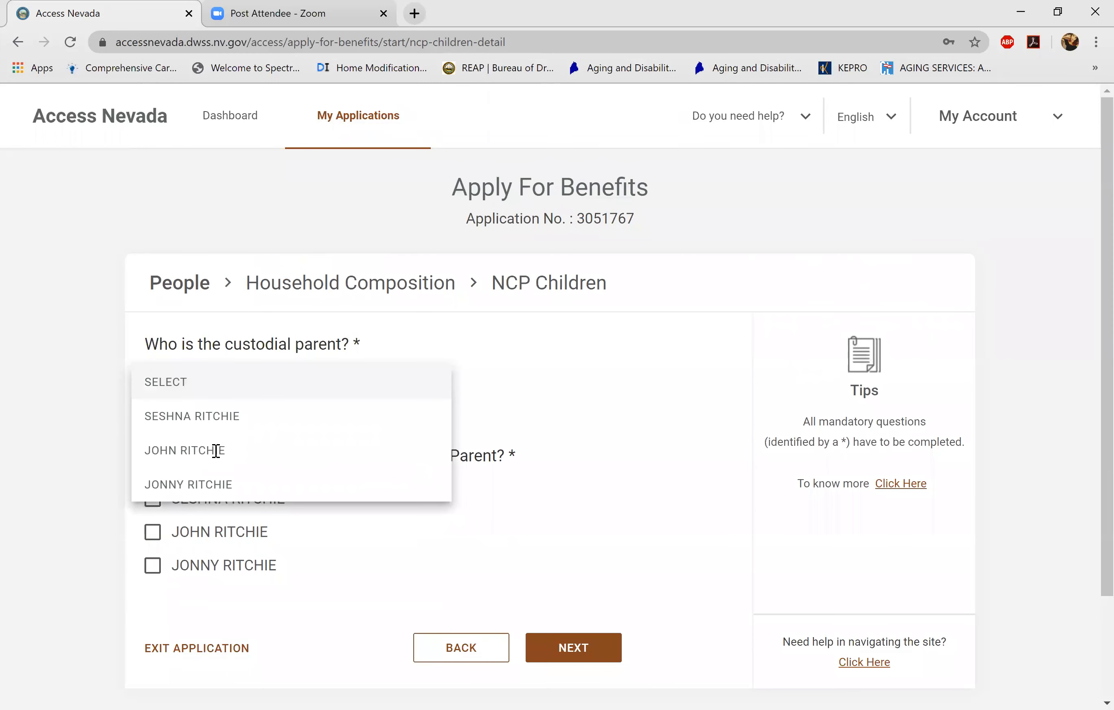
key(Down)
key(Return)
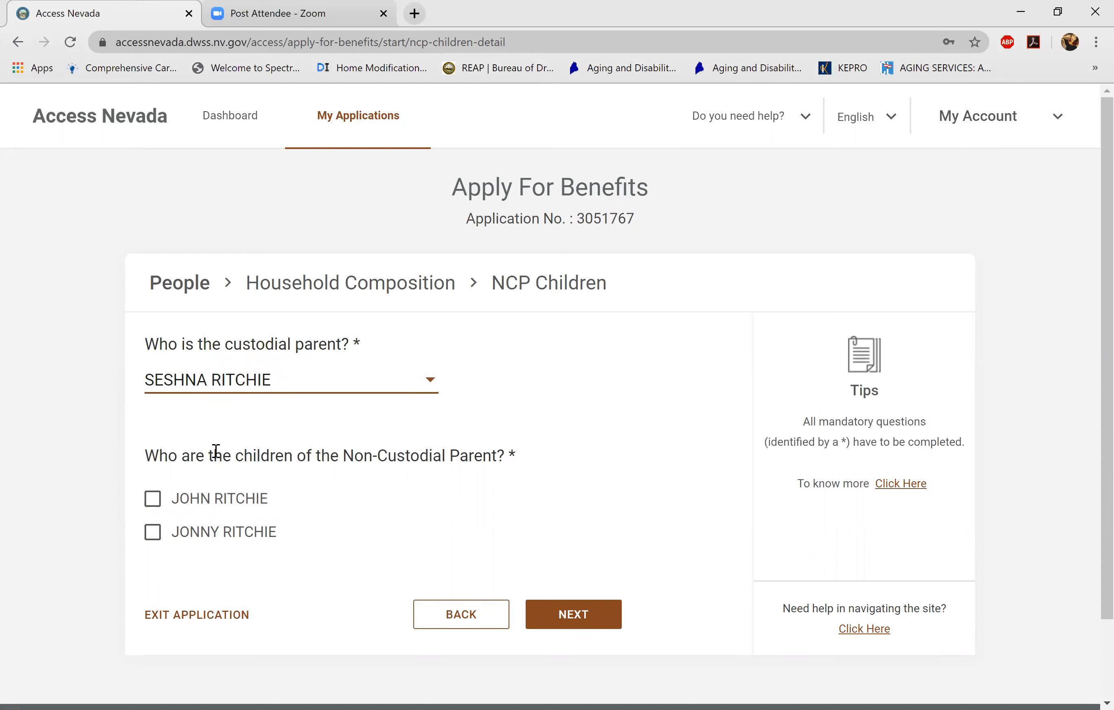
key(Return)
scroll(215, 451, down, 2)
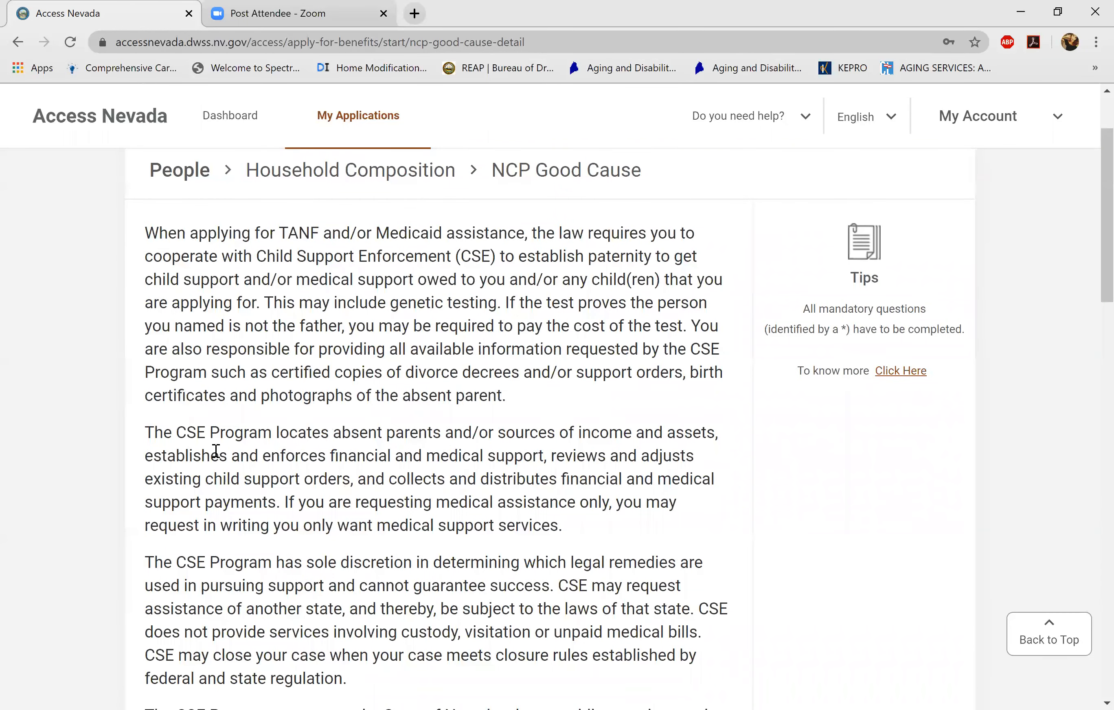
- Claim good cause and agree to the Child Support Enforcement acknowledgement
scroll(215, 451, down, 5)
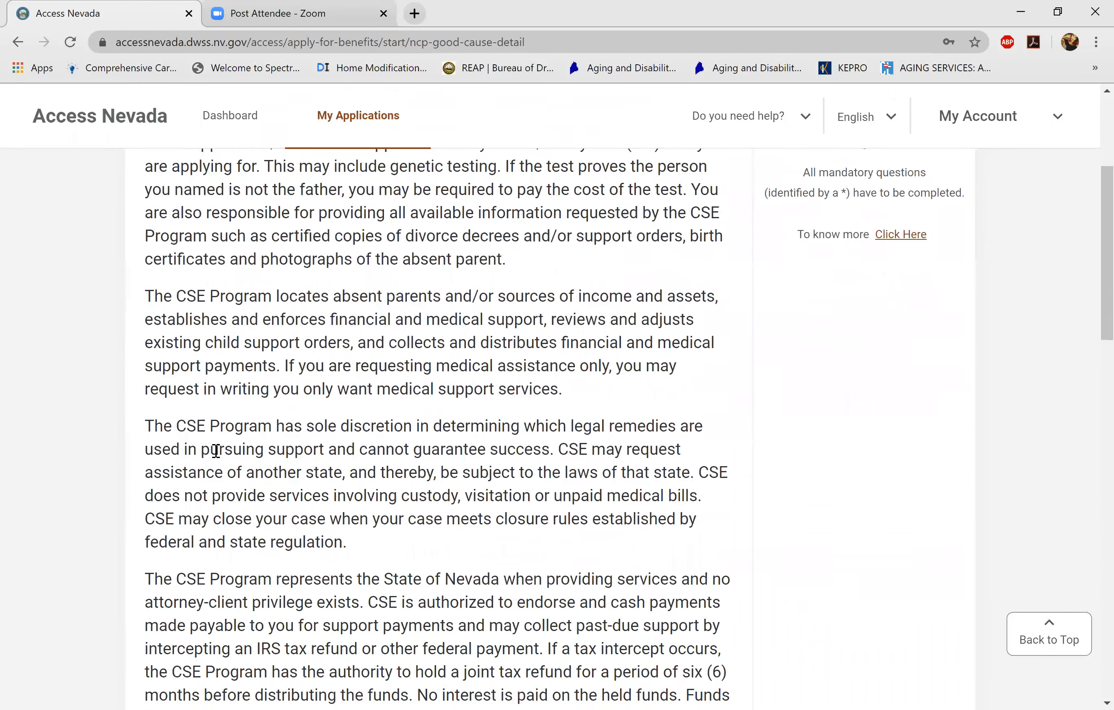
scroll(216, 452, down, 7)
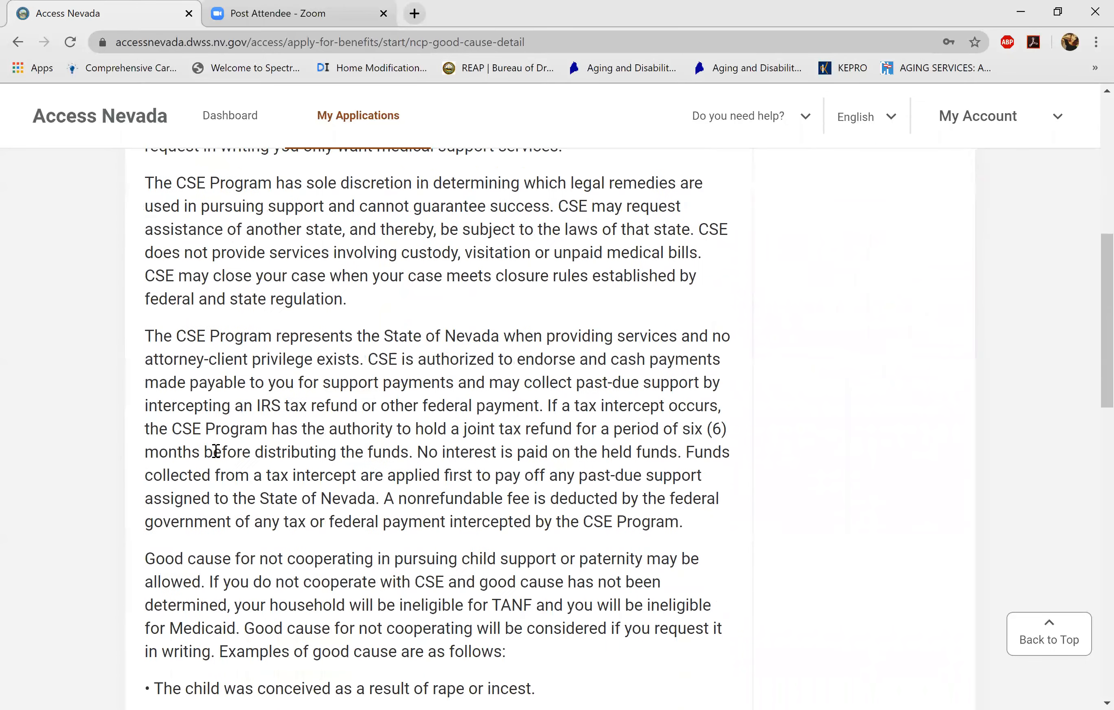
scroll(215, 451, down, 8)
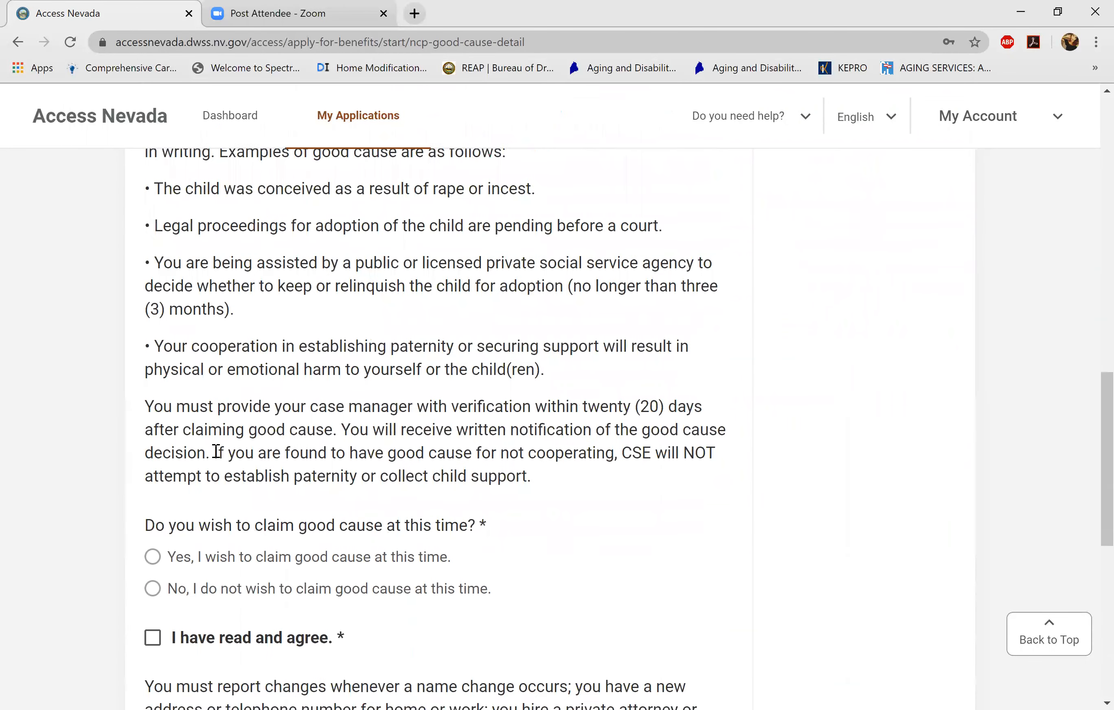
click(216, 451)
scroll(215, 452, down, 2)
click(215, 451)
- Continue to a new NCP Demographics form and begin typing the parent's first name
scroll(215, 451, up, 12)
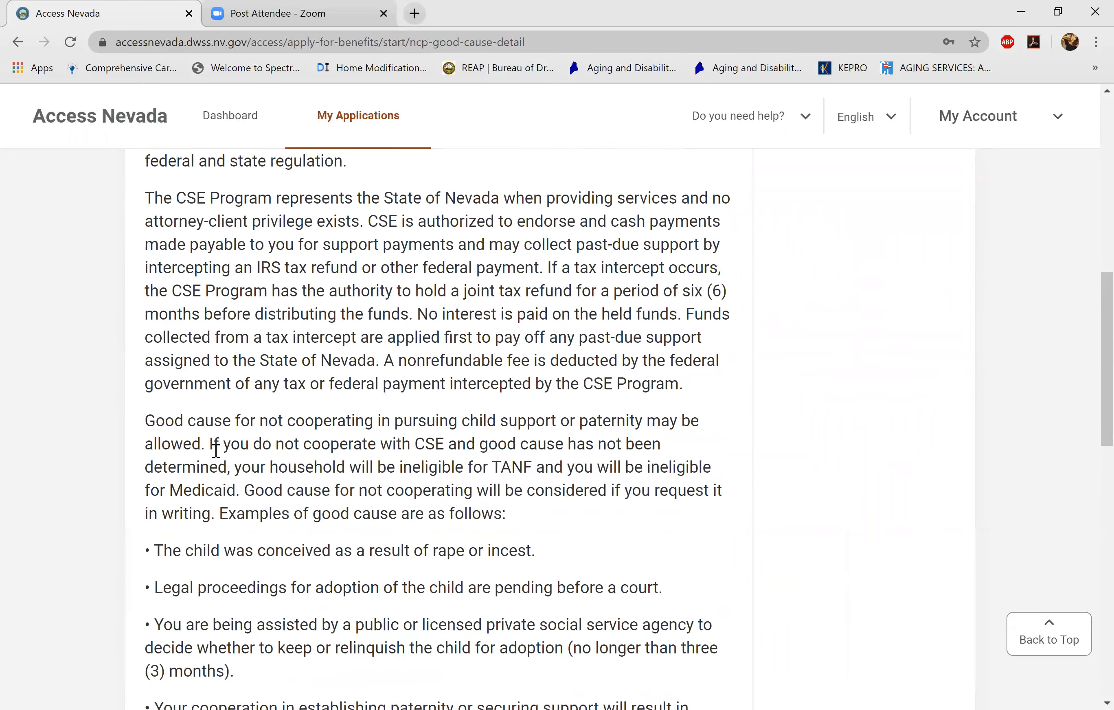
scroll(216, 452, down, 15)
click(215, 451)
click(215, 348)
text(R)
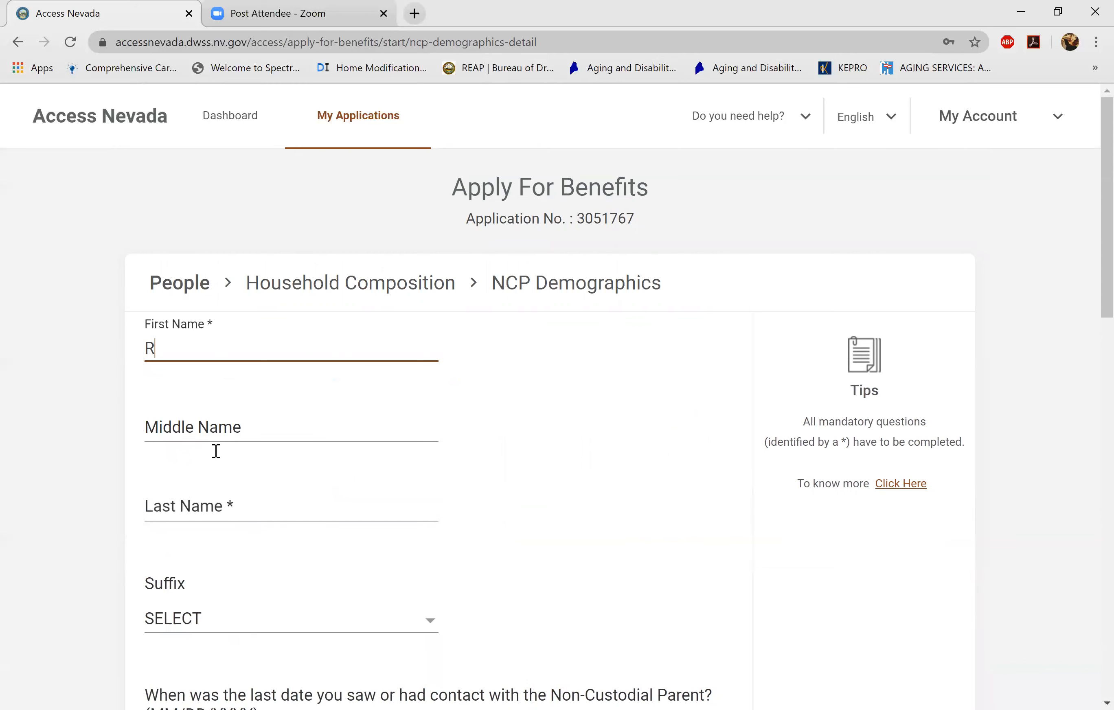
text(ICH)
- Enter UNKNOWN as the non-custodial parent's last name, replacing the partial entry
key(Tab)
key(Tab)
text(SMI)
key(BackSpace)
key(BackSpace)
key(BackSpace)
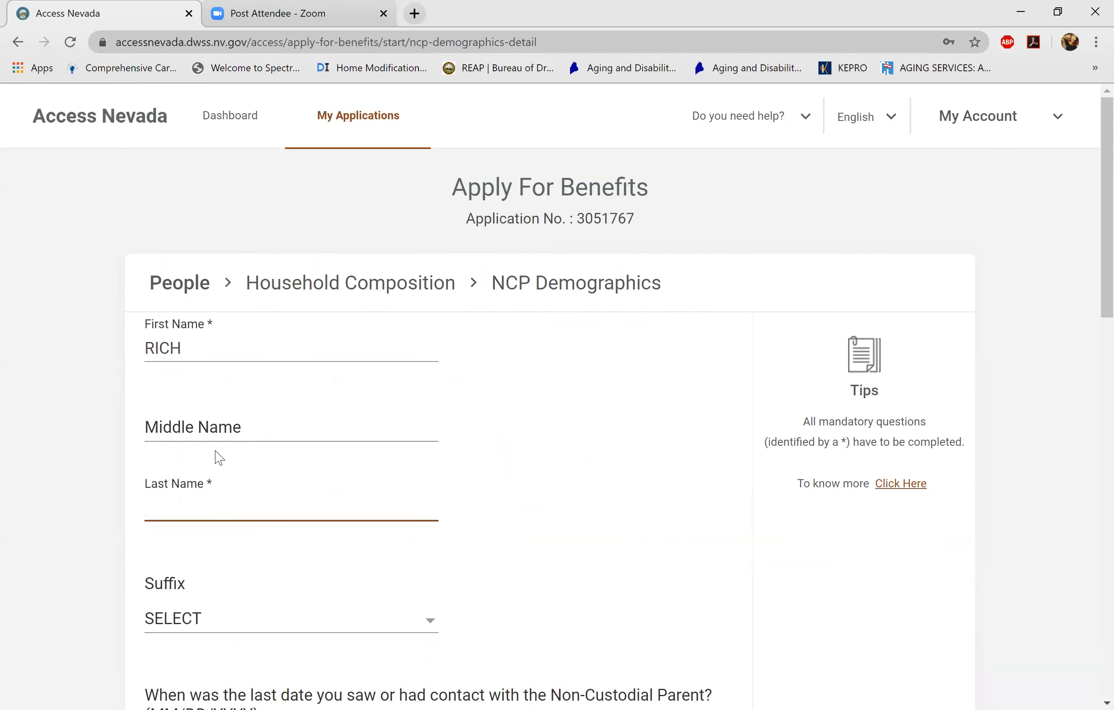
text(UNKNOWN)
click(216, 451)
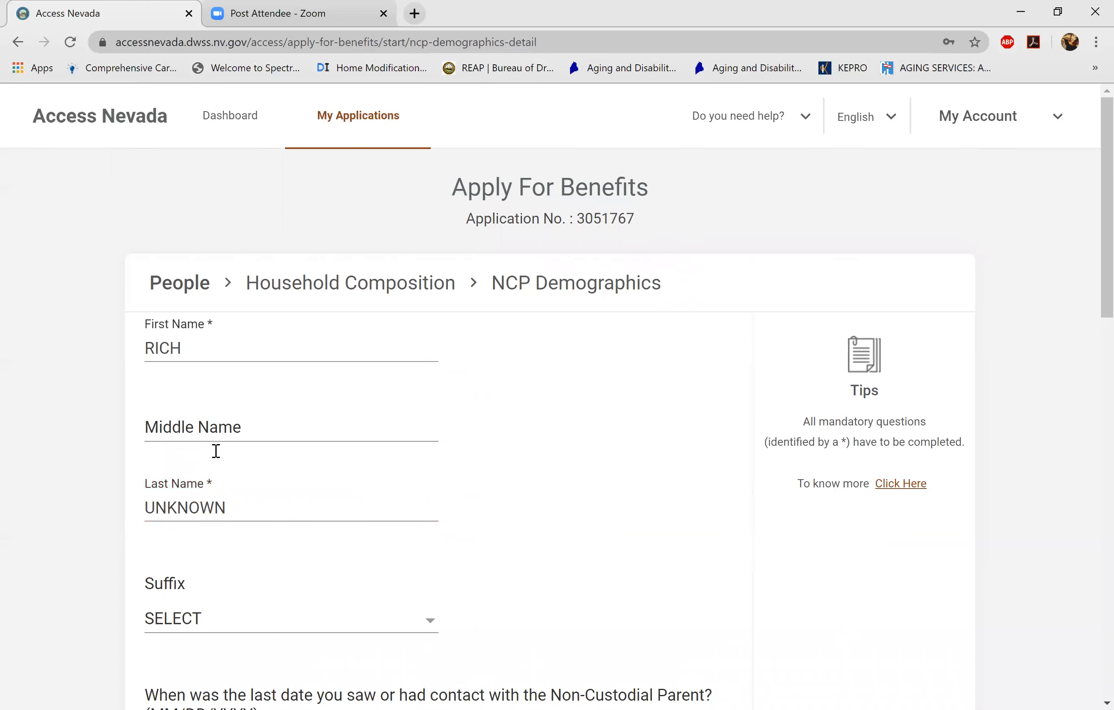
- Submit the demographics form, leaving city, state, zip and phone blank
scroll(216, 451, down, 3)
scroll(216, 452, down, 2)
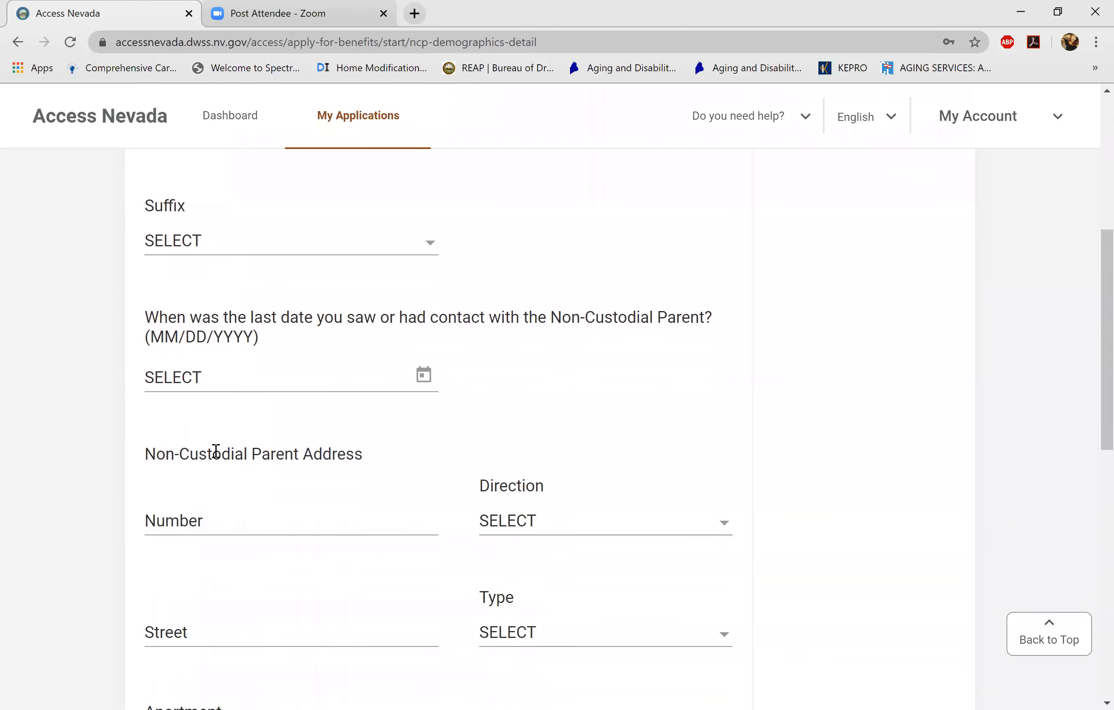
scroll(216, 452, up, 3)
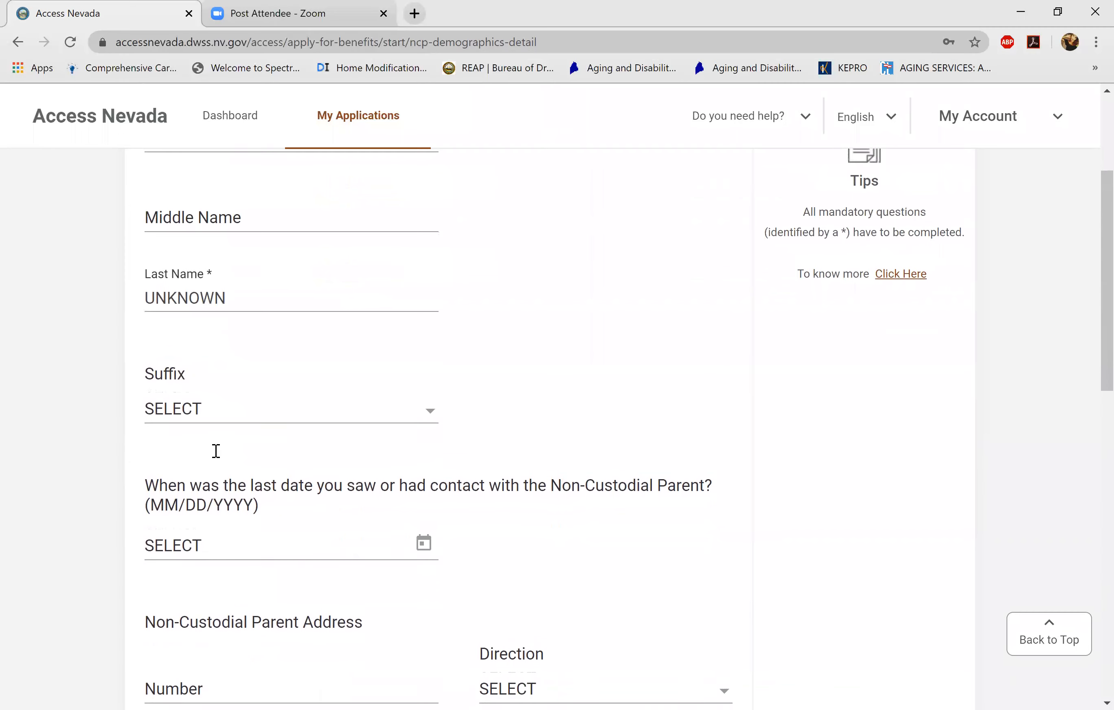
scroll(216, 451, down, 3)
scroll(216, 452, down, 9)
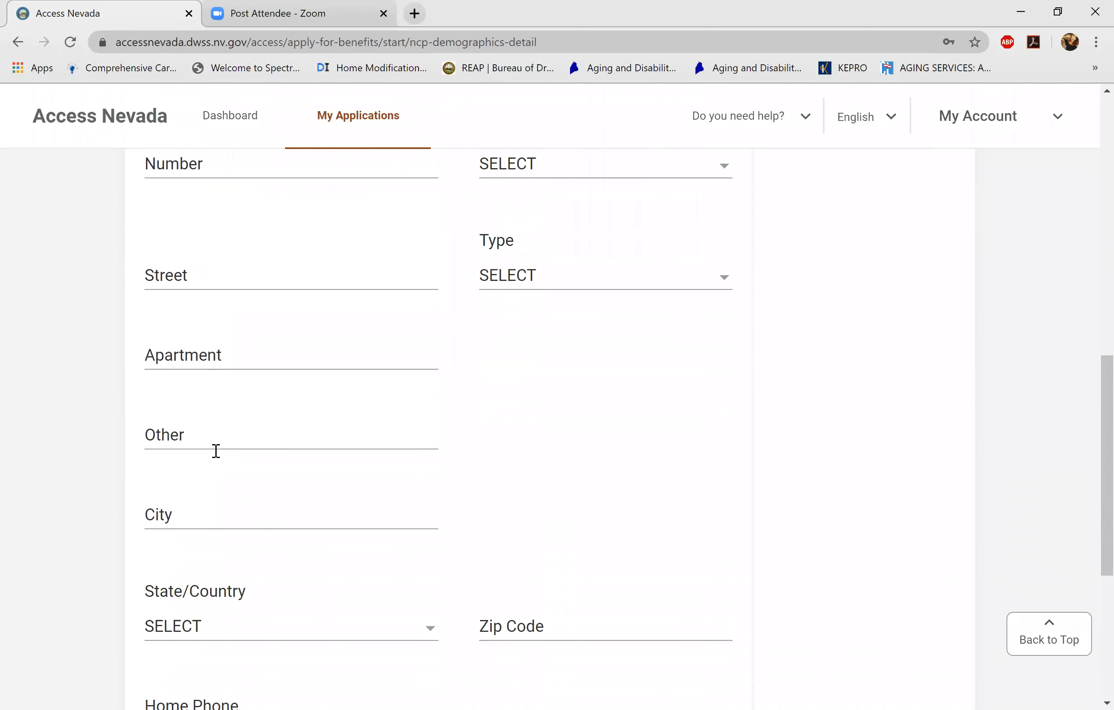
scroll(216, 451, down, 3)
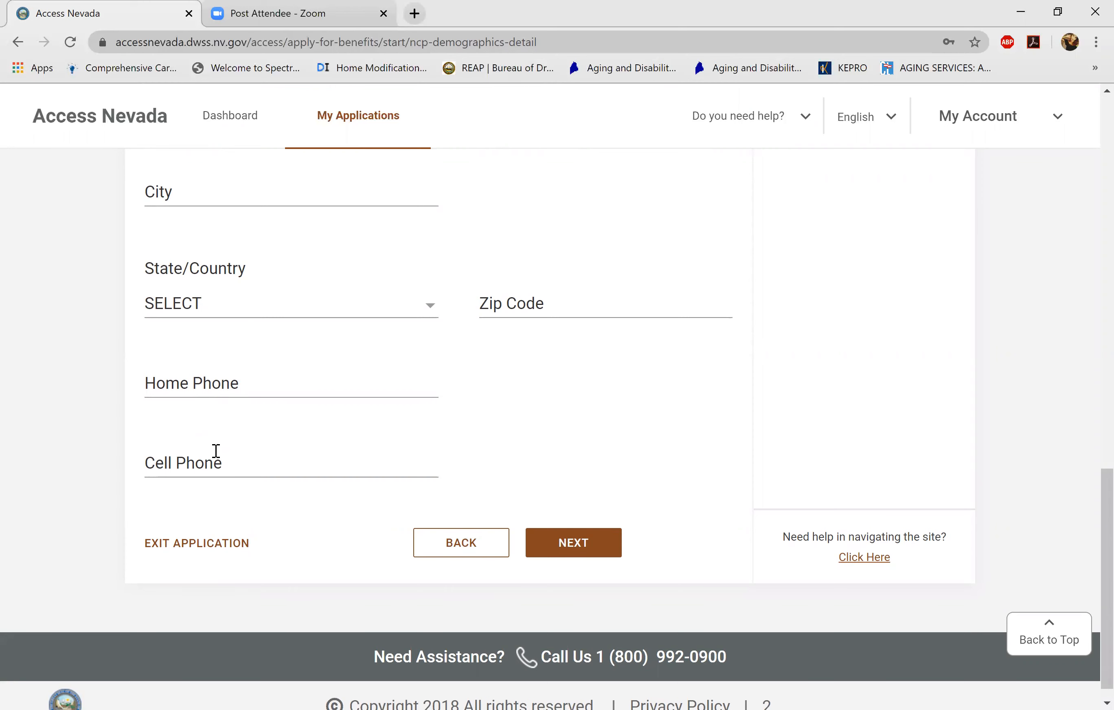
key(Return)
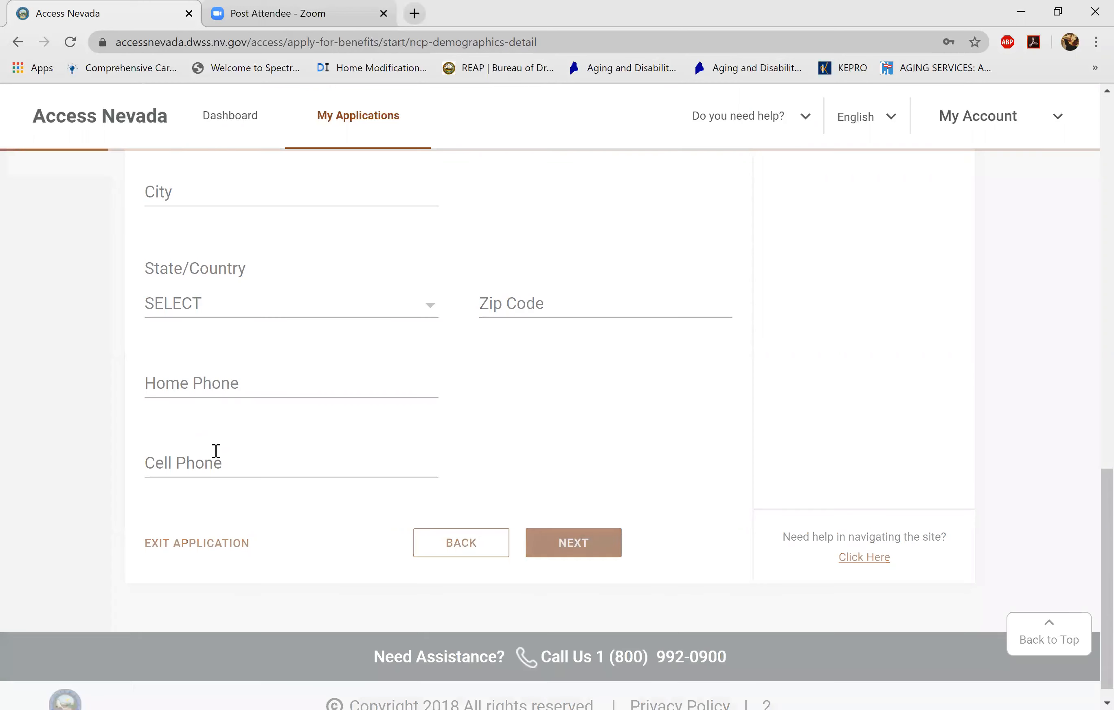
- Record the non-custodial parent as male, not disabled and not deceased
key(space)
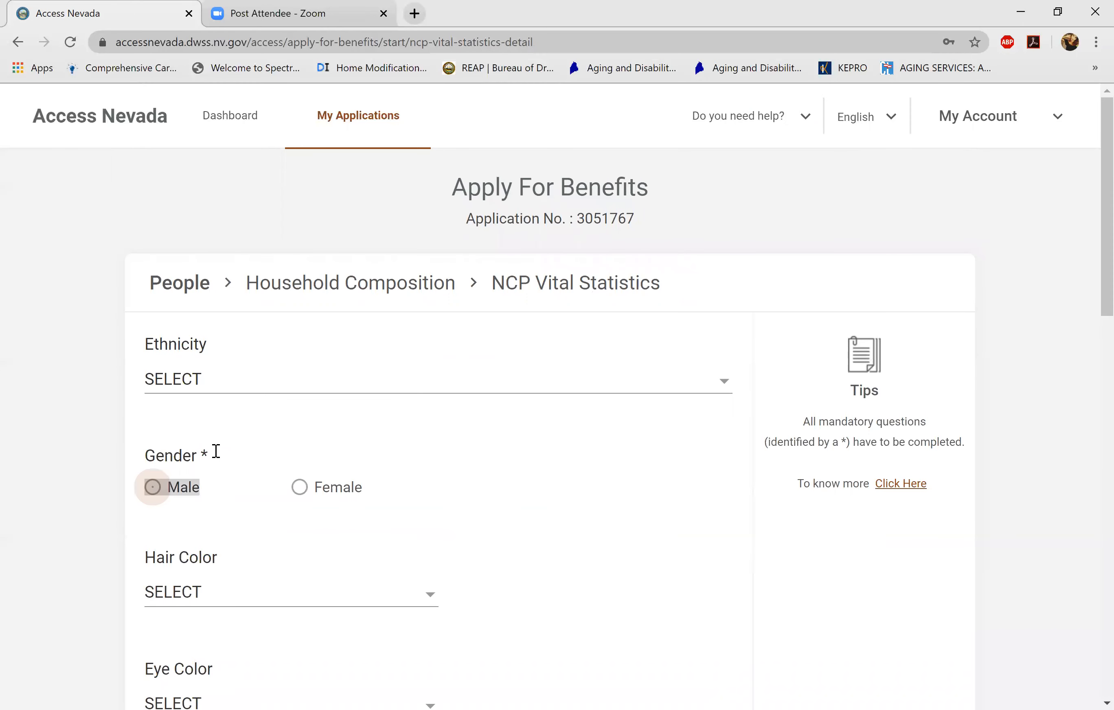
scroll(216, 451, down, 5)
scroll(215, 452, down, 4)
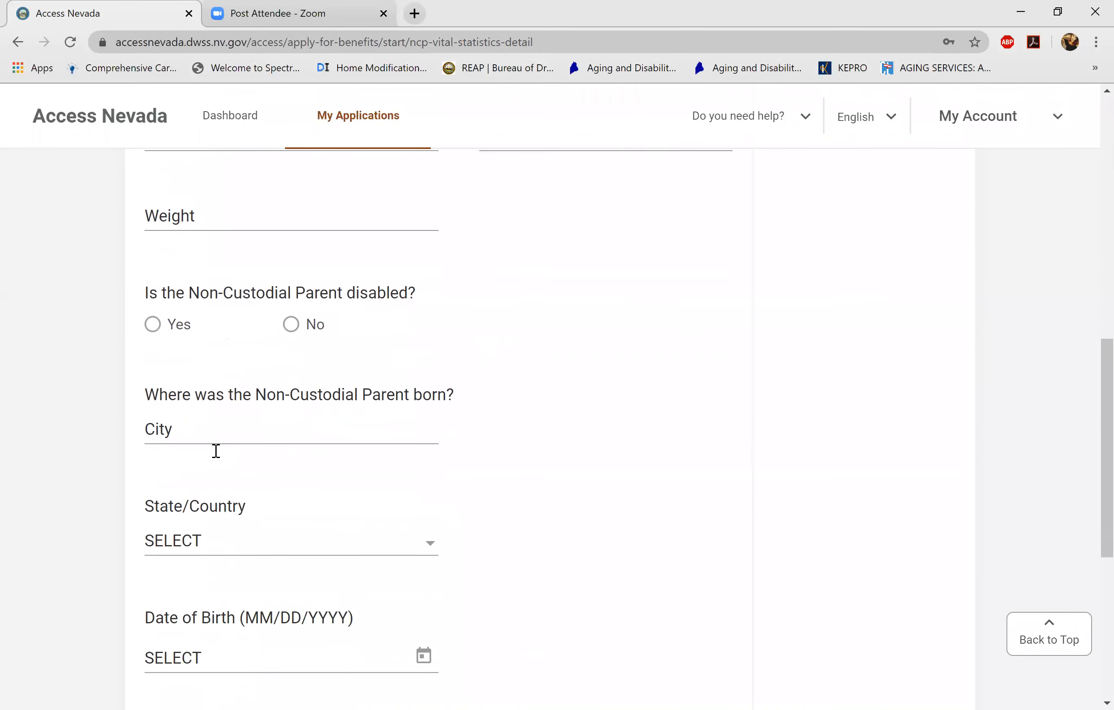
key(space)
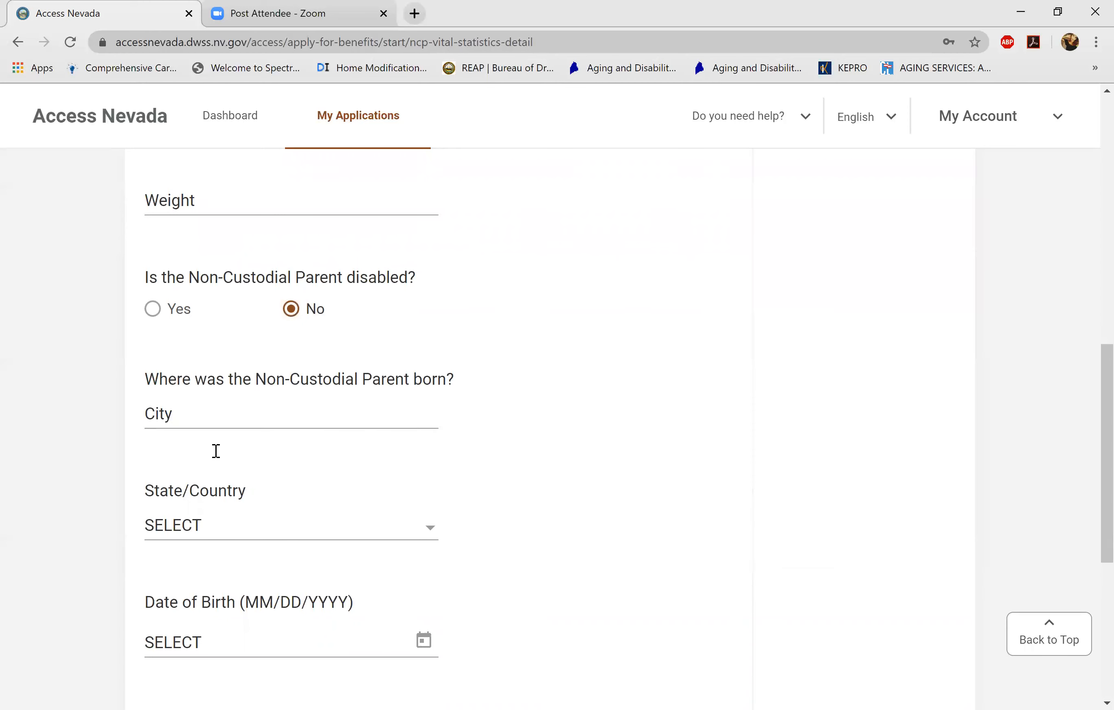
scroll(215, 451, down, 7)
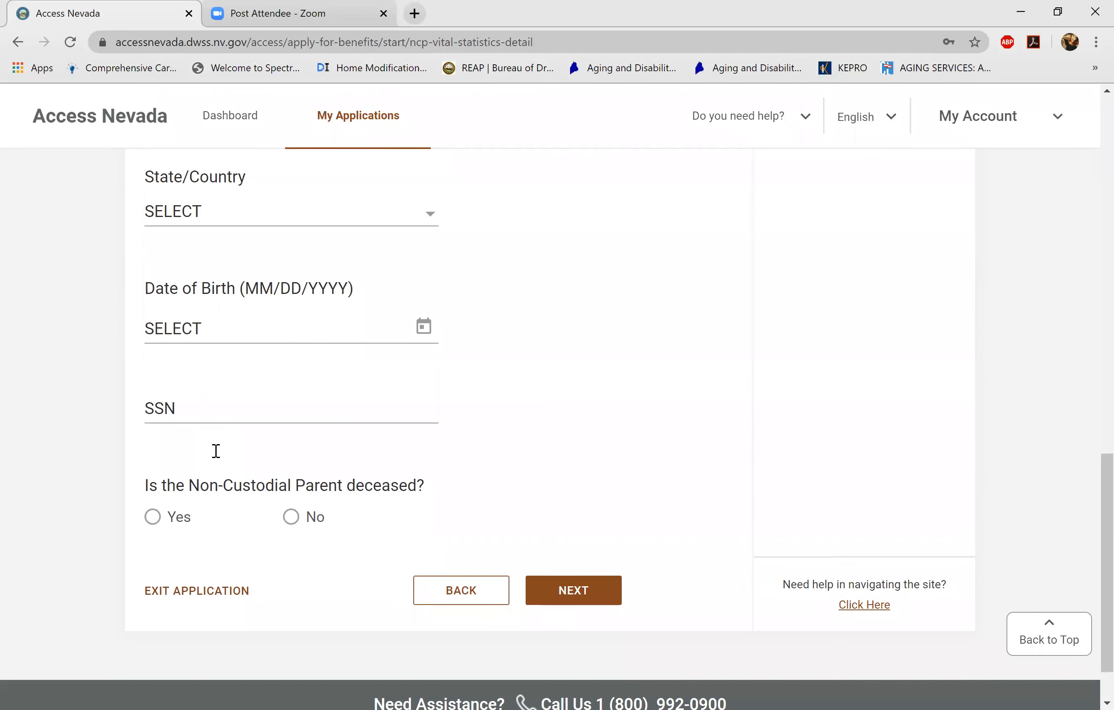
key(space)
key(Return)
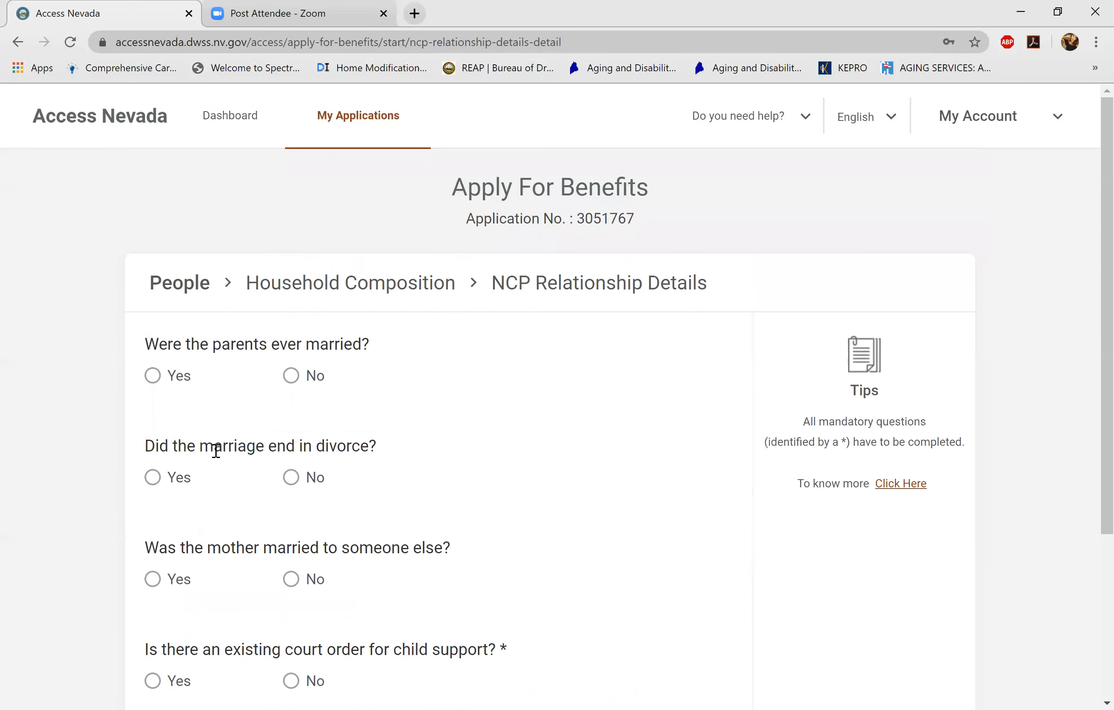
- Answer No to ever married, mother married to someone else, and existing child support order
key(space)
key(space)
scroll(216, 450, down, 5)
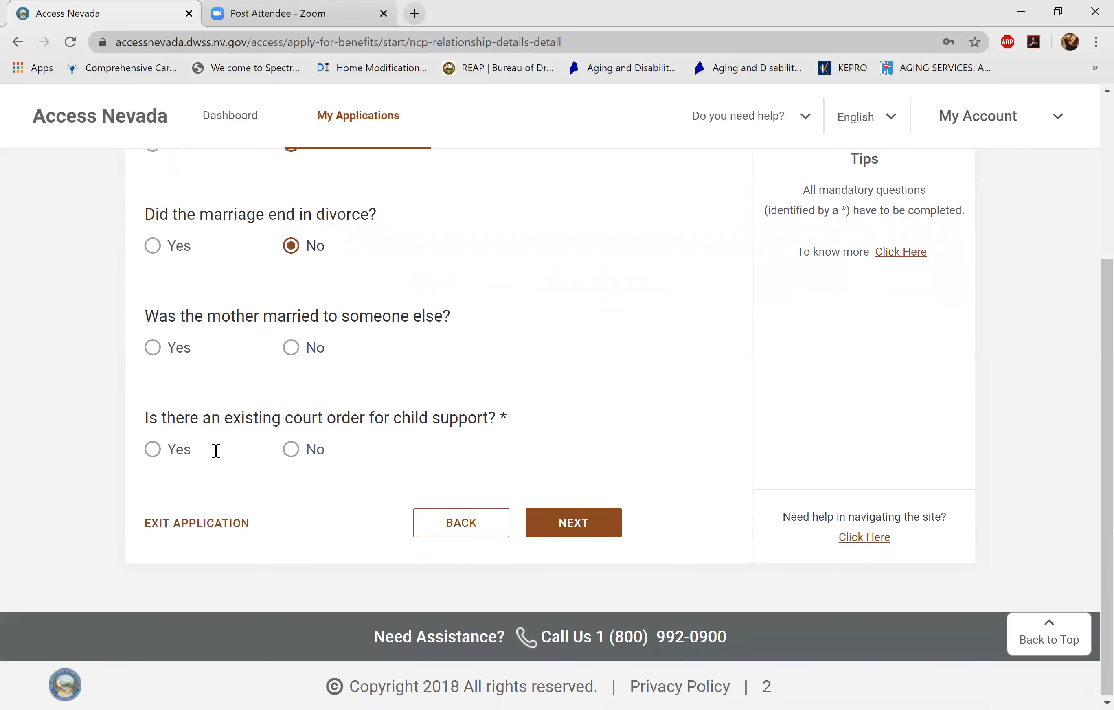
key(space)
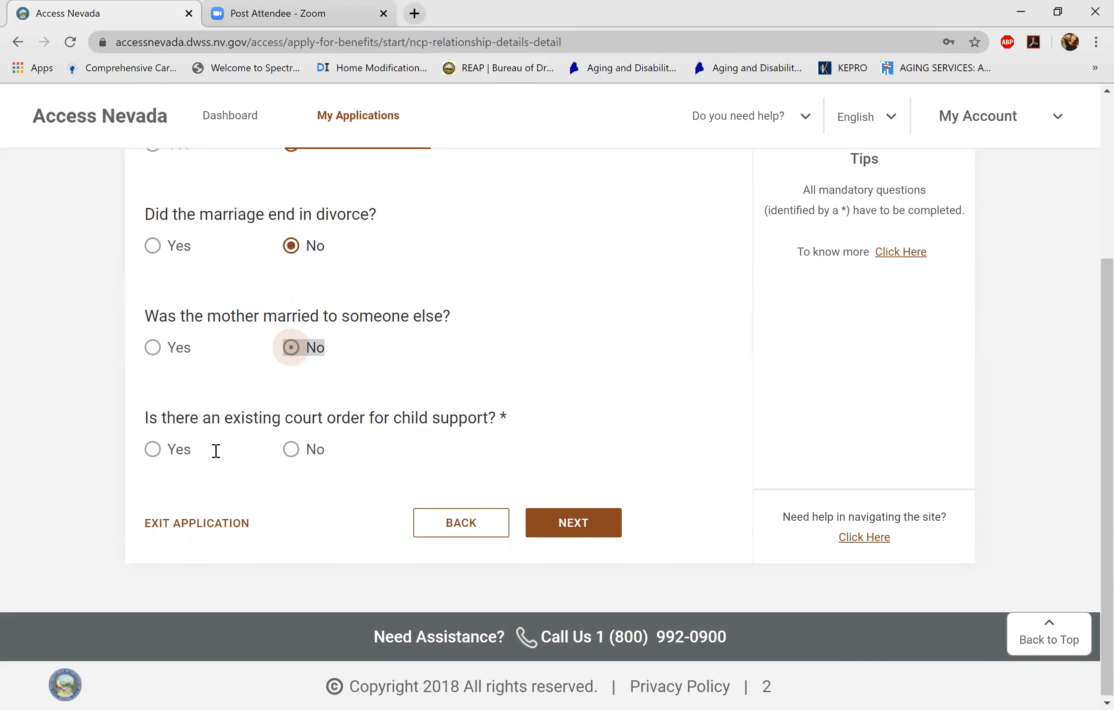
key(space)
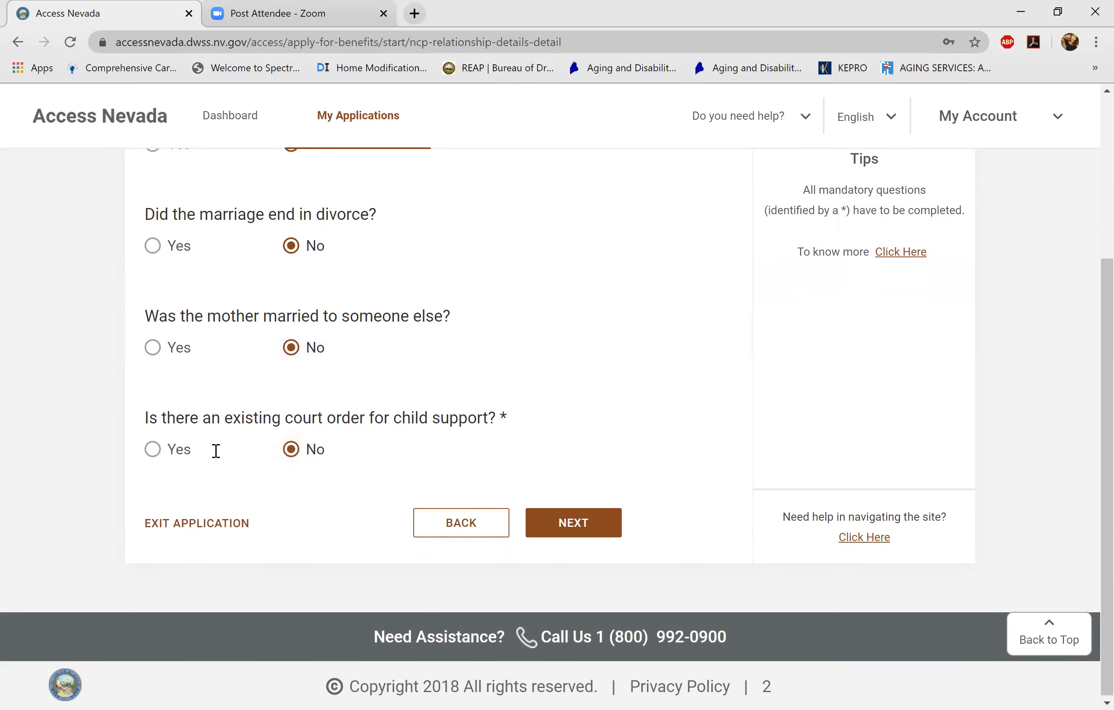
key(Return)
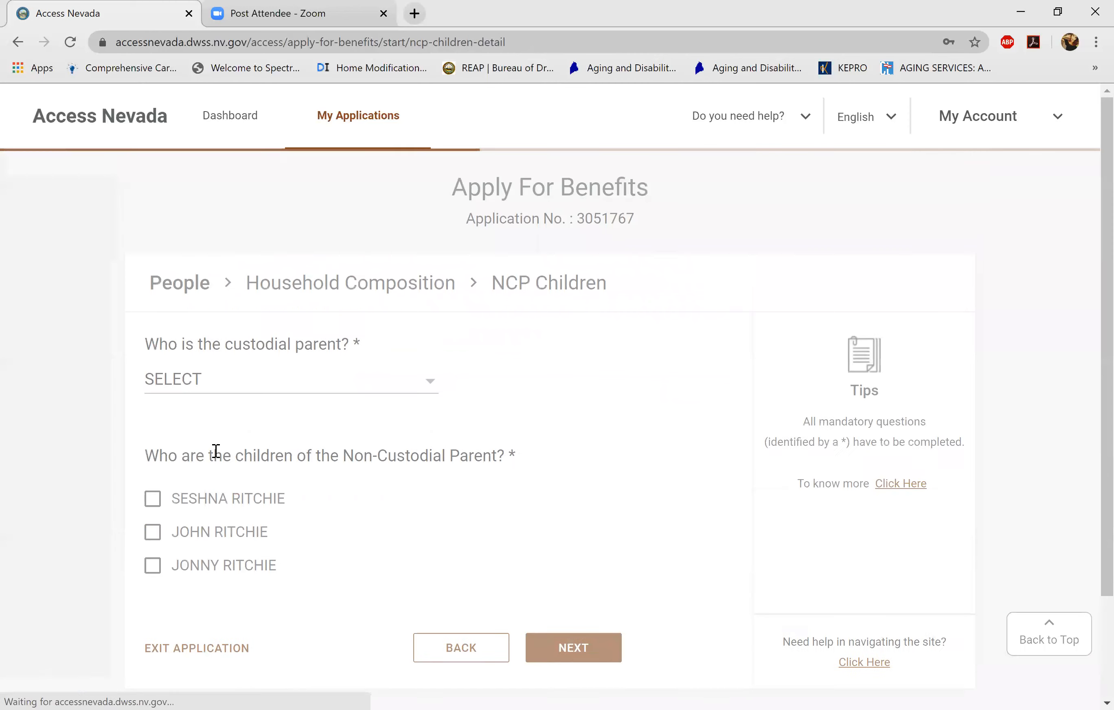
- Select the first household member as the custodial parent and go to NCP Good Cause
scroll(216, 450, down, 2)
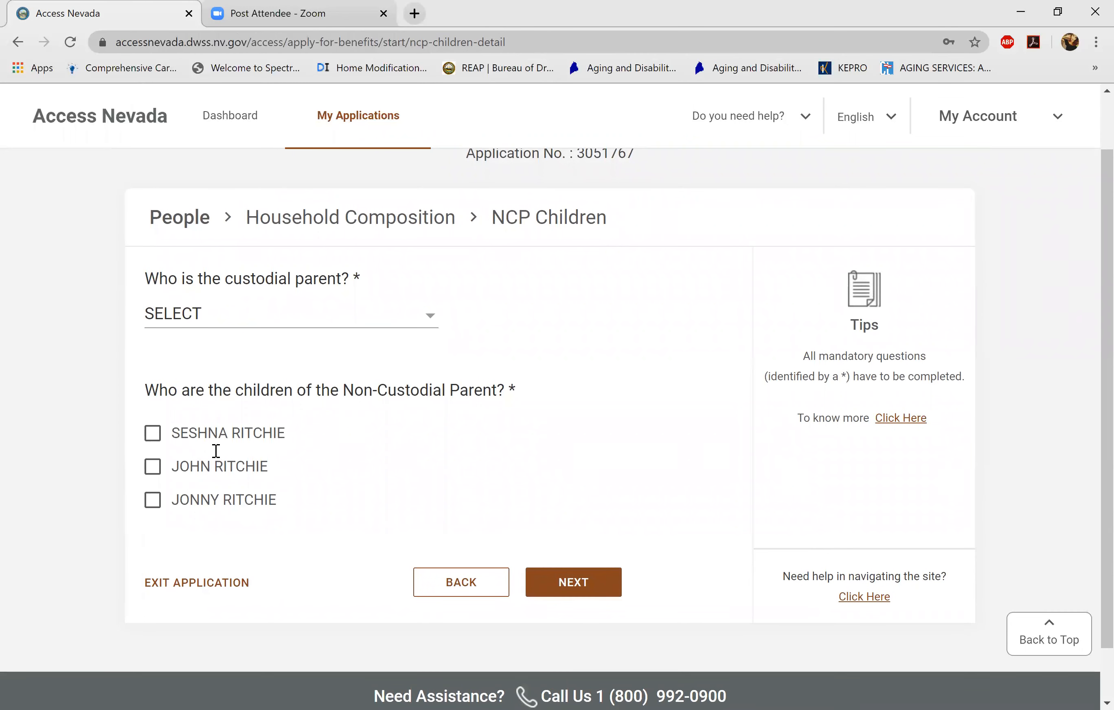
key(Return)
key(Down)
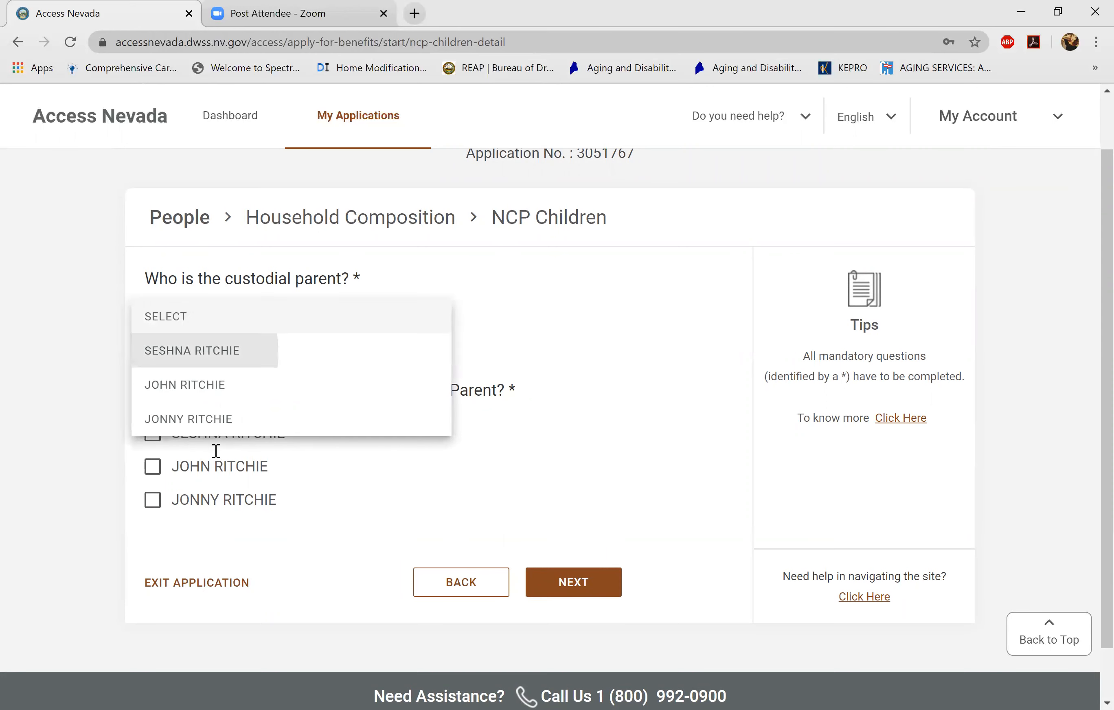
key(Return)
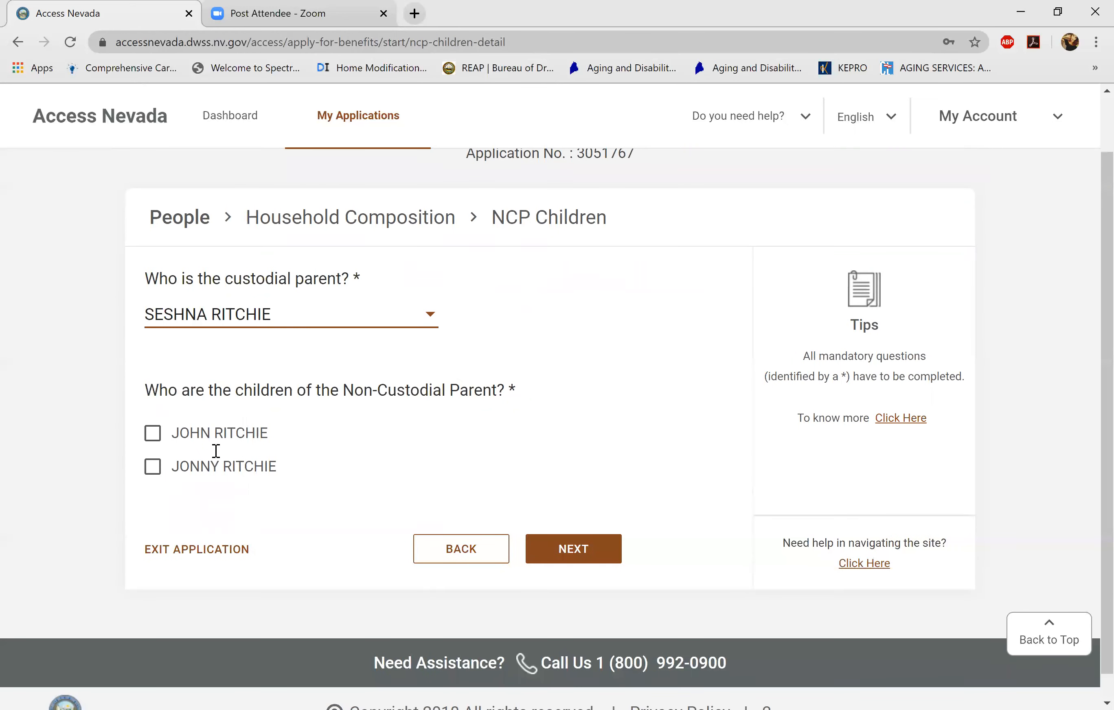
key(Tab)
key(space)
key(Tab)
key(space)
key(Tab)
key(Tab)
key(Tab)
key(Return)
- Claim good cause with Yes, tick I have read and agree, and save
scroll(216, 451, down, 19)
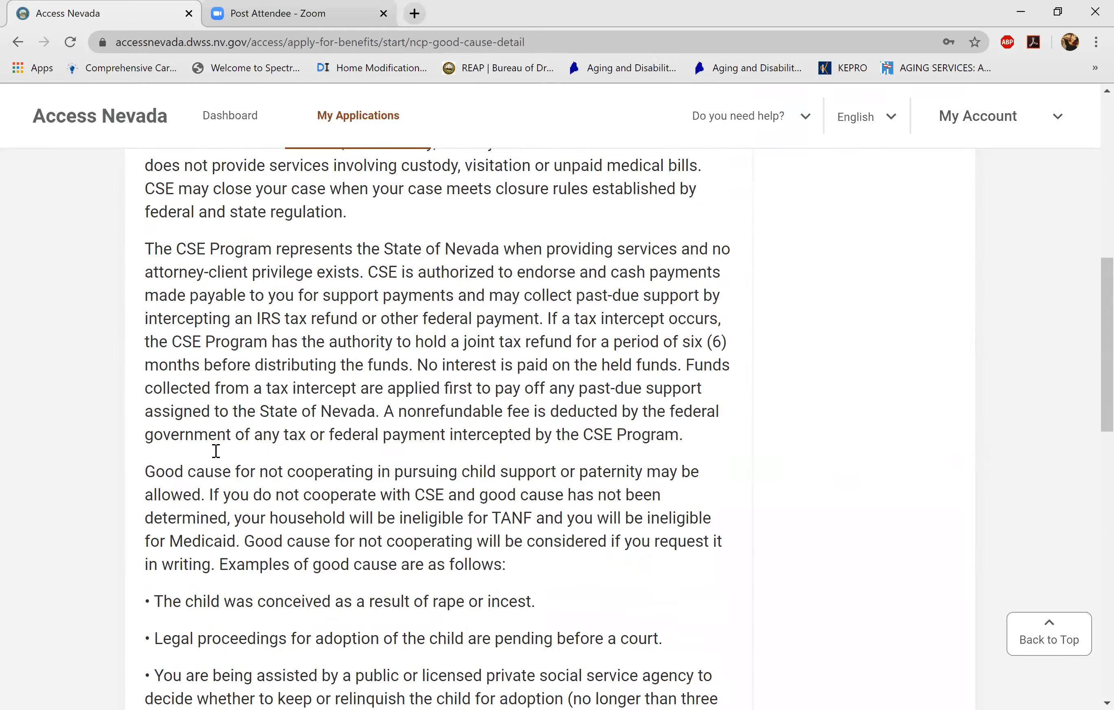
scroll(215, 451, up, 5)
key(Tab)
key(space)
key(Tab)
key(space)
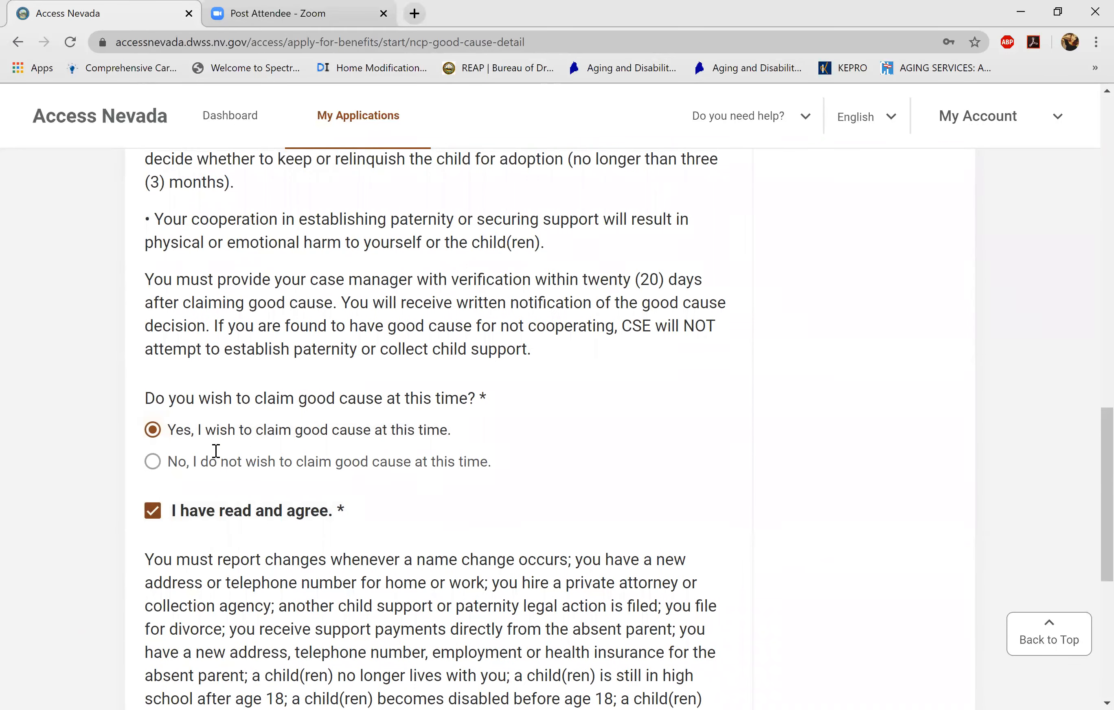
scroll(215, 451, down, 9)
key(Return)
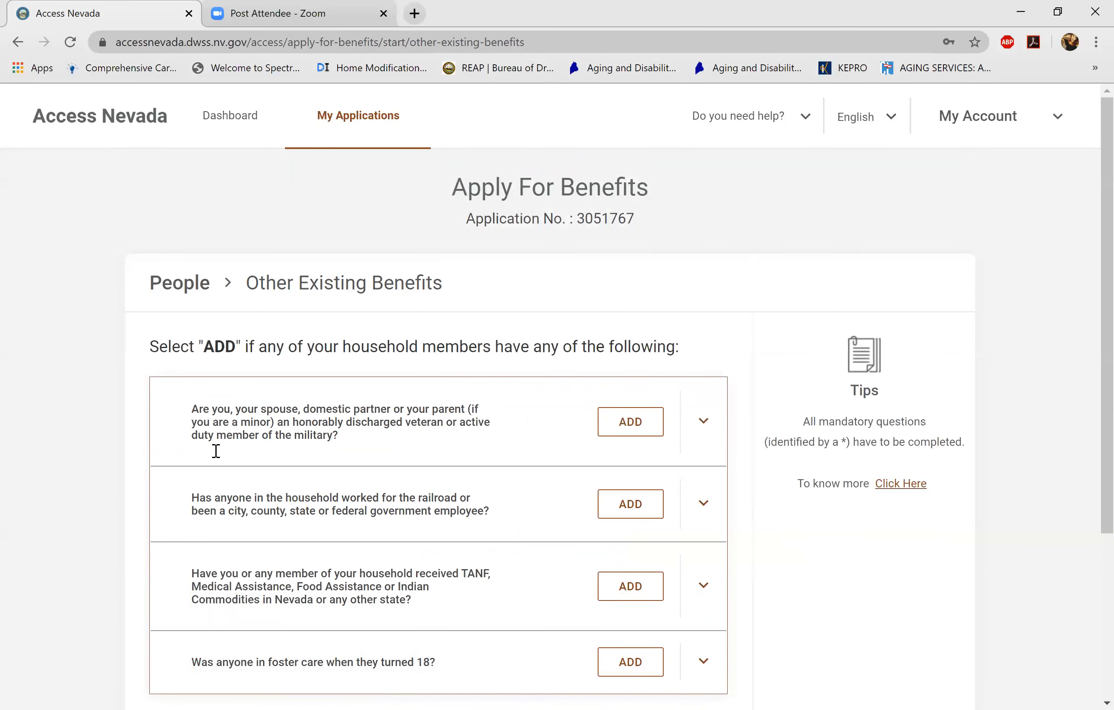
- Review the current page and advance to the Declarations page
scroll(215, 451, down, 2)
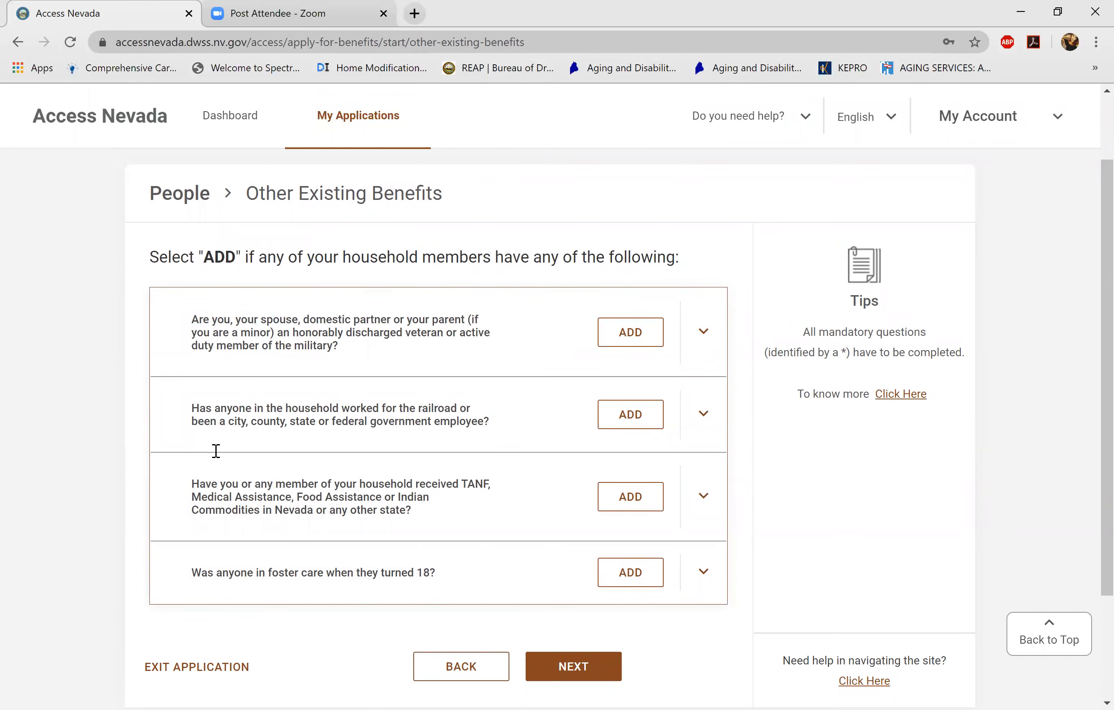
scroll(216, 451, down, 2)
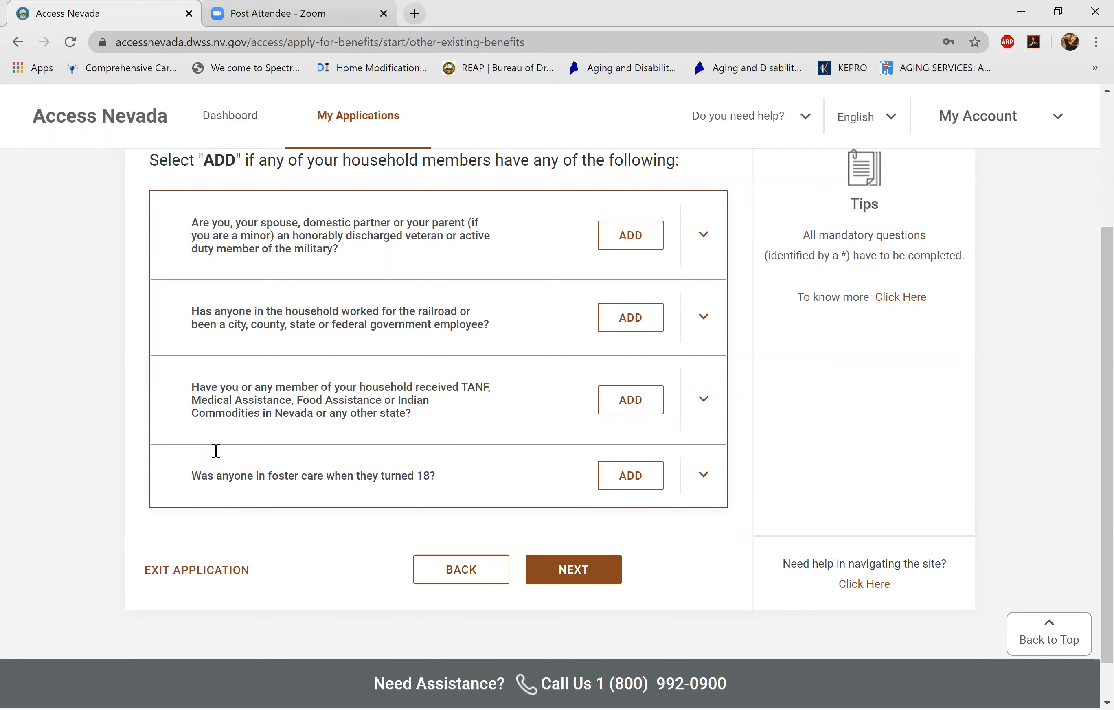
scroll(215, 452, down, 1)
scroll(216, 451, up, 1)
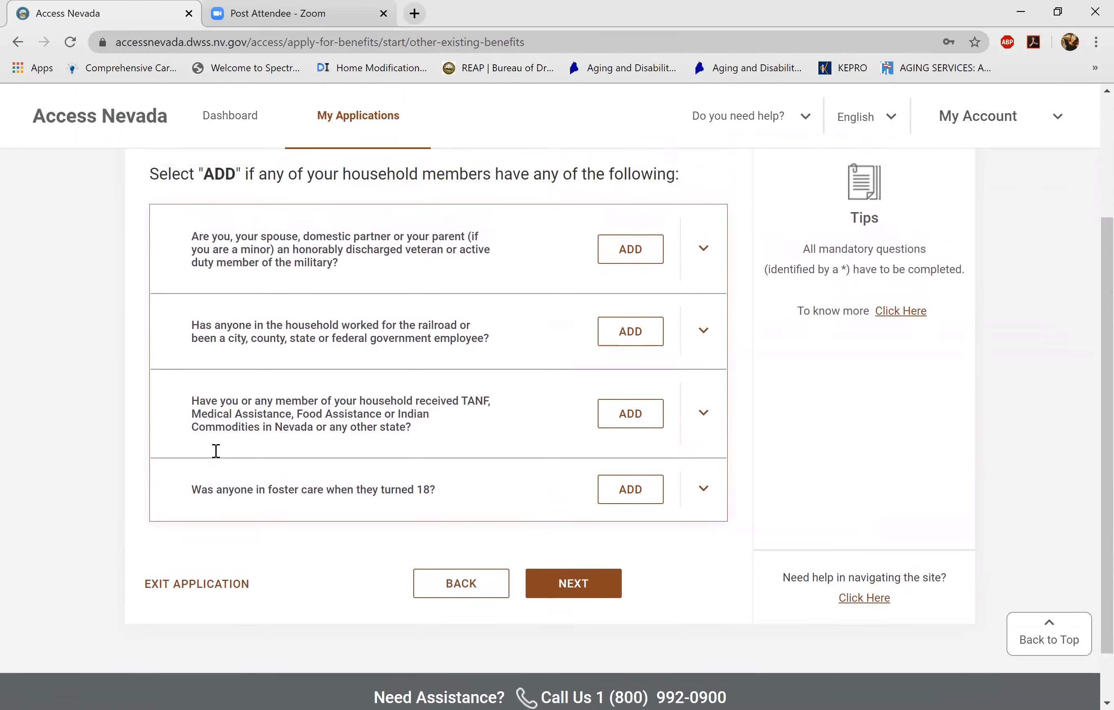
scroll(216, 451, down, 1)
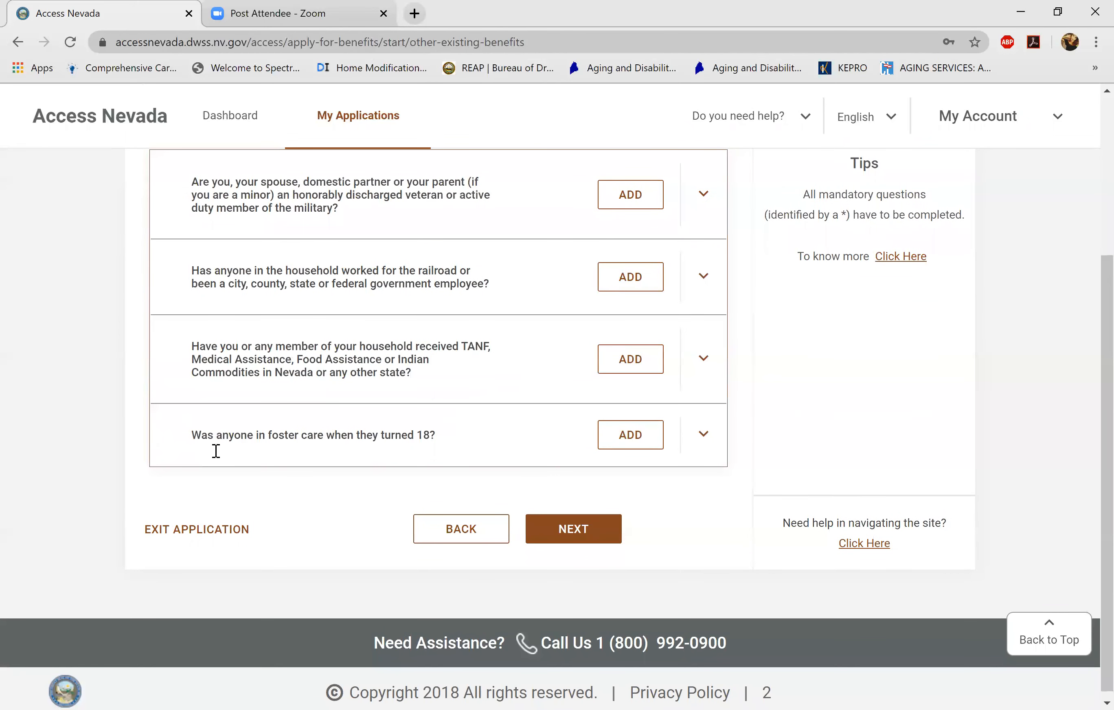
key(Return)
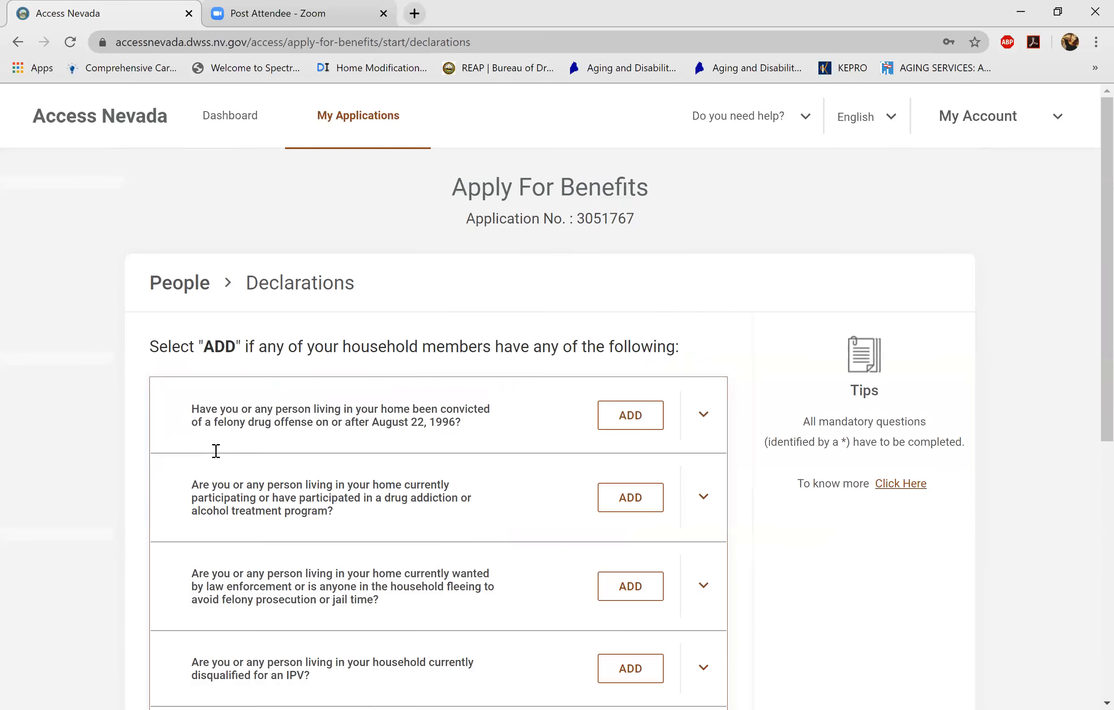
- Answer Yes to having read and answered all questions, then continue
scroll(216, 452, down, 3)
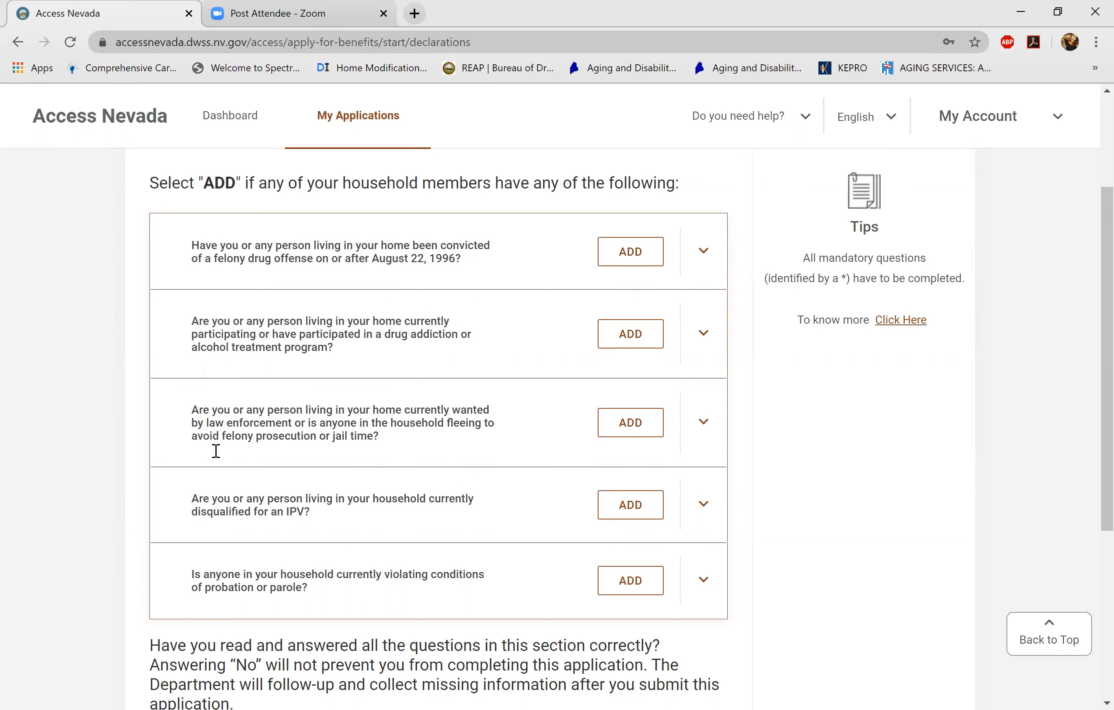
scroll(216, 451, down, 2)
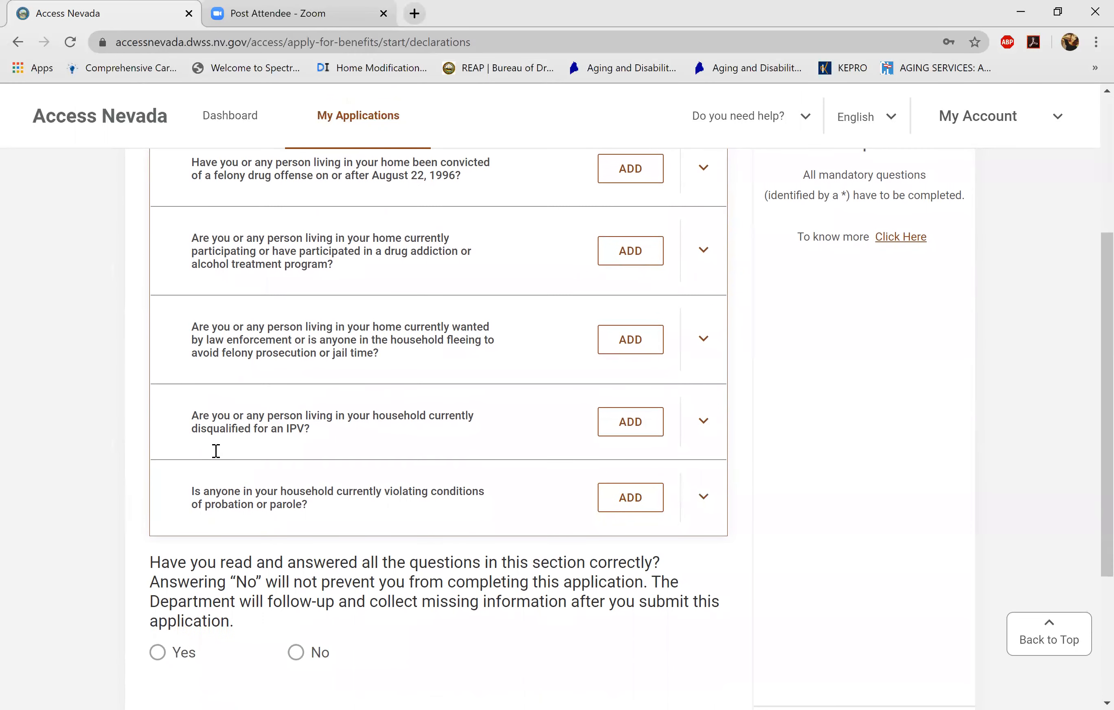
scroll(216, 451, up, 1)
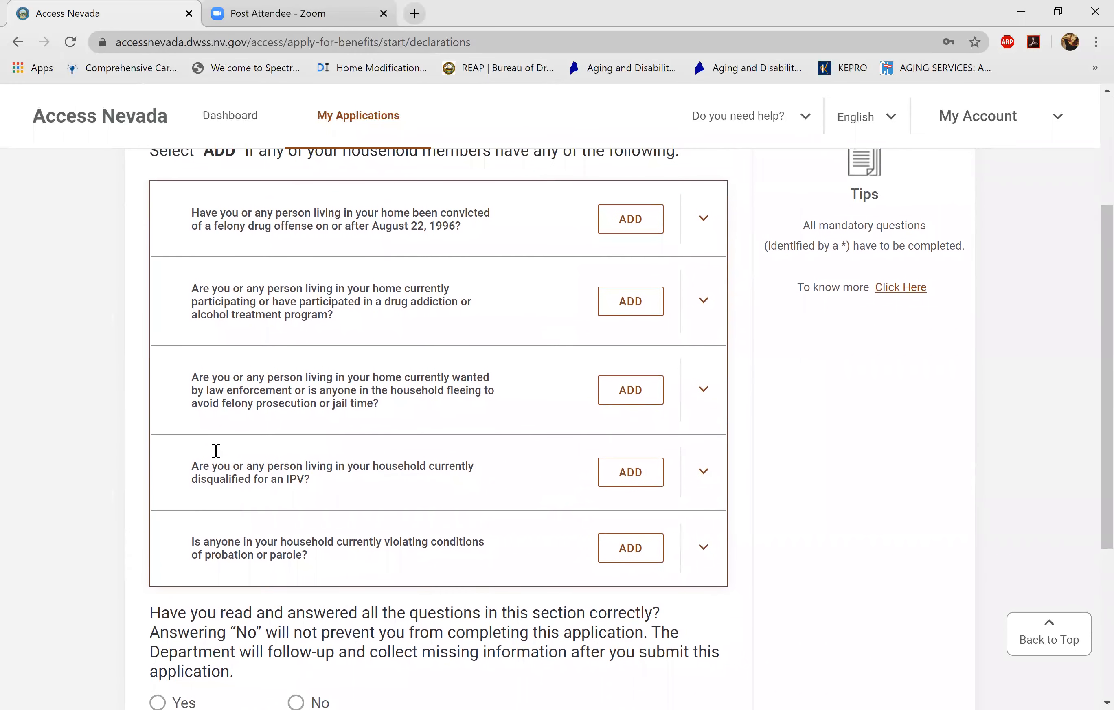
scroll(216, 451, down, 1)
scroll(216, 451, down, 3)
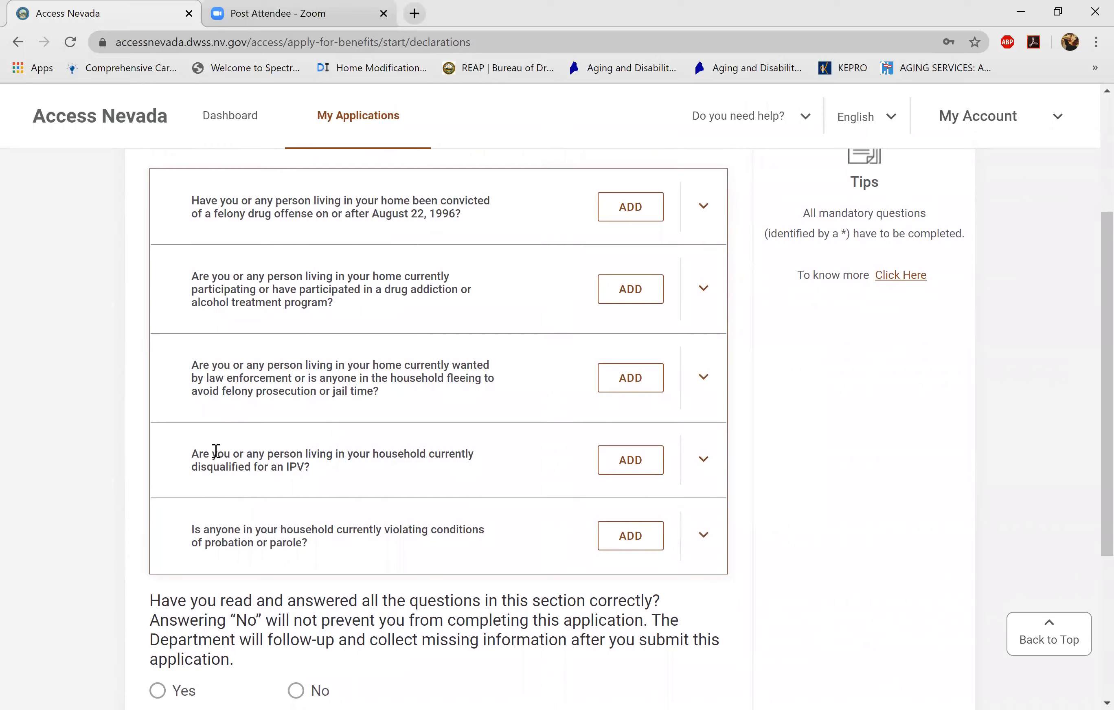
scroll(216, 451, down, 1)
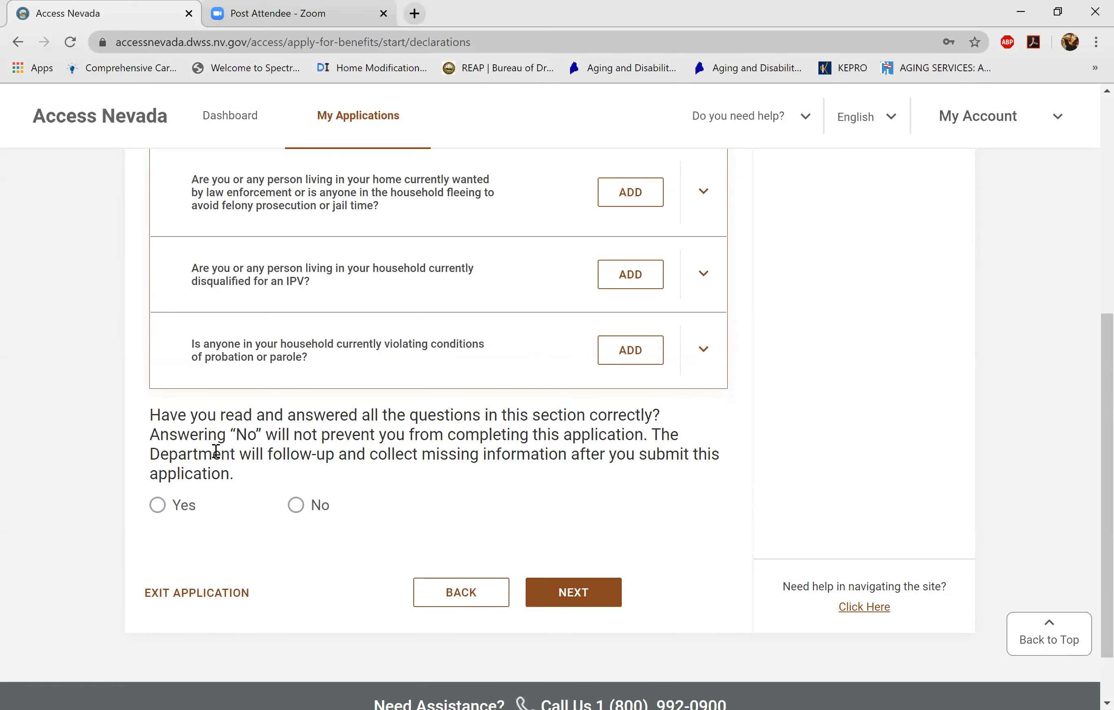
key(space)
key(Return)
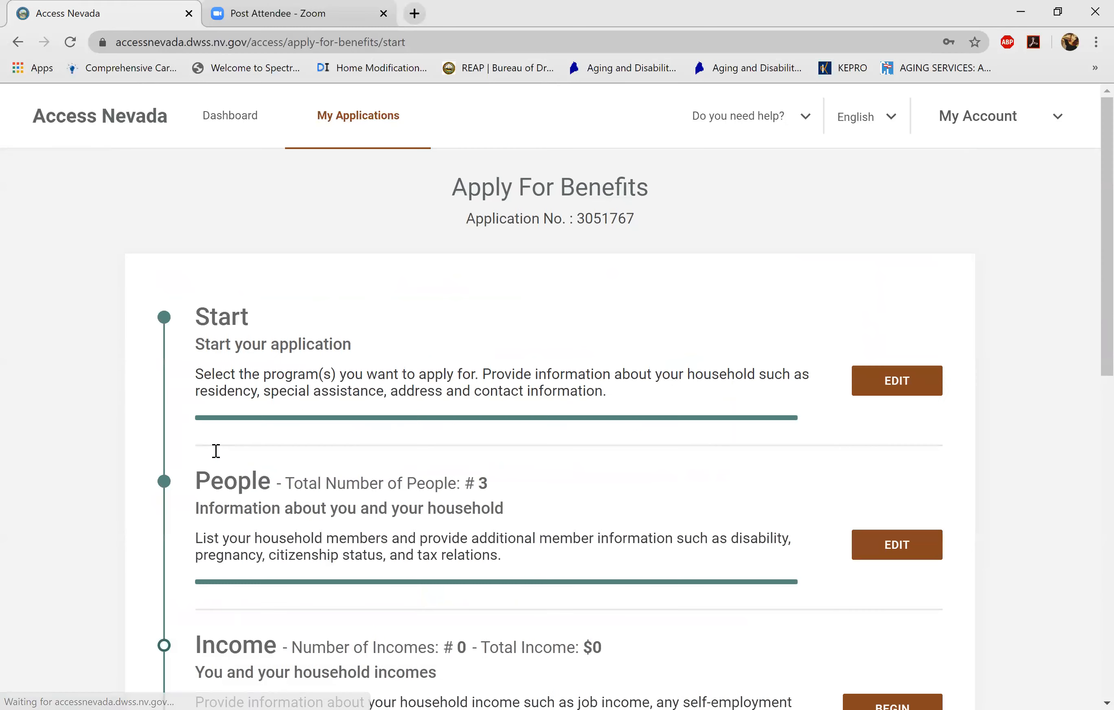
- Begin the Income section and move down to the Unearned Income question
scroll(216, 451, down, 8)
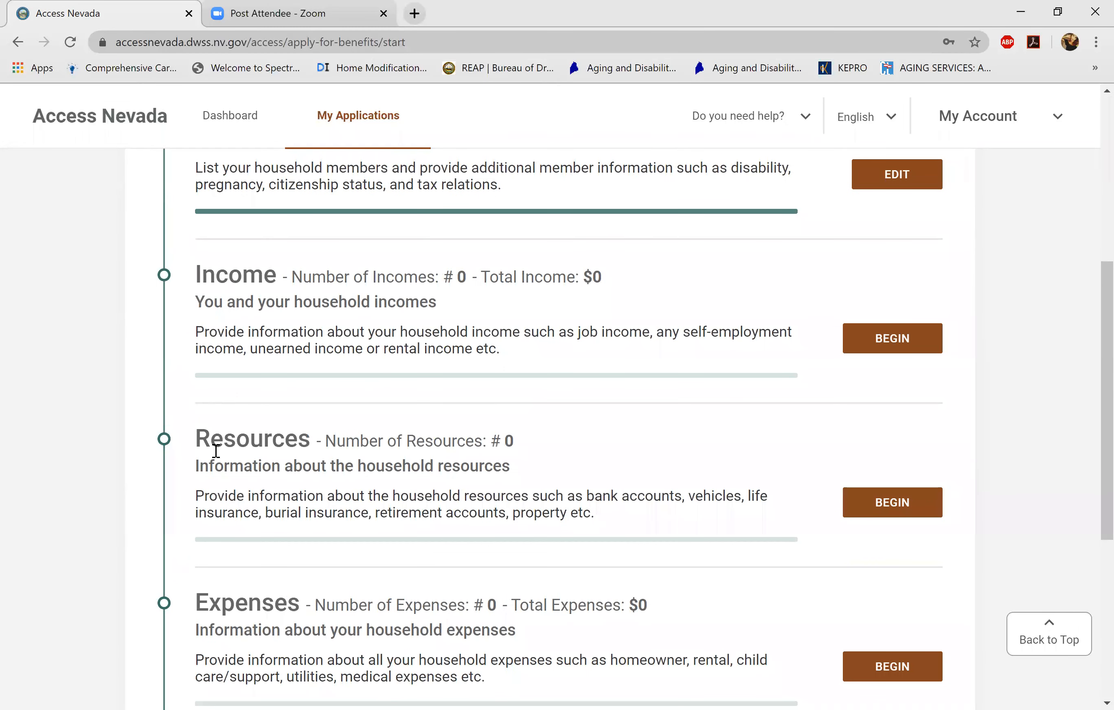
key(Return)
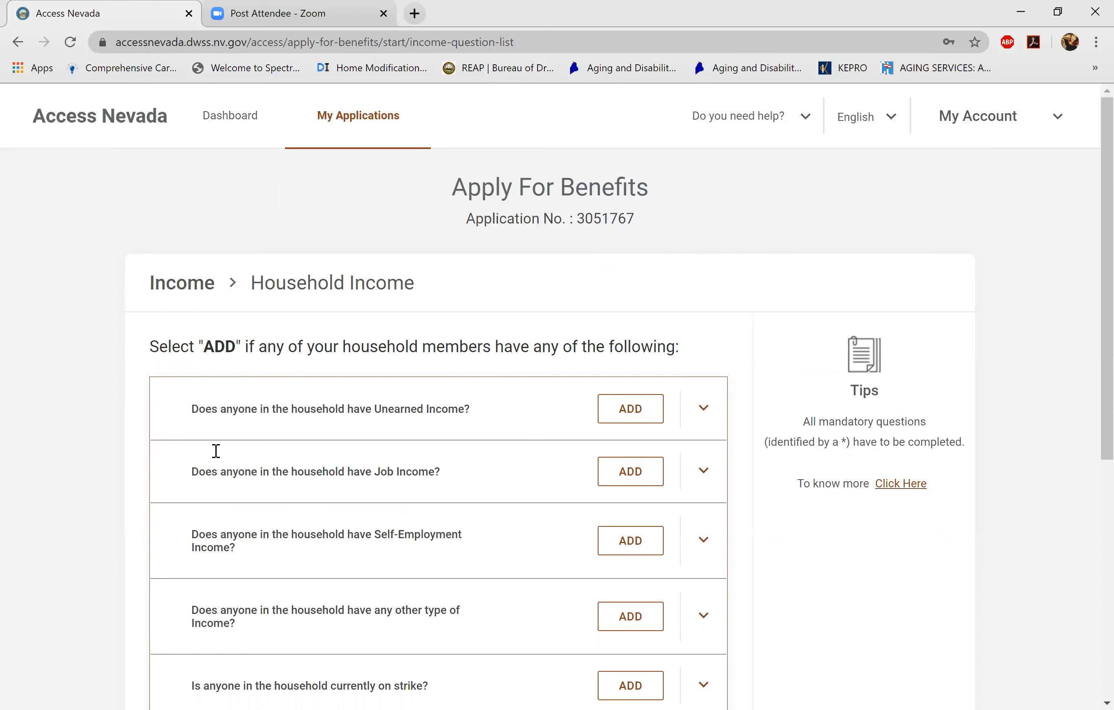
scroll(215, 451, down, 2)
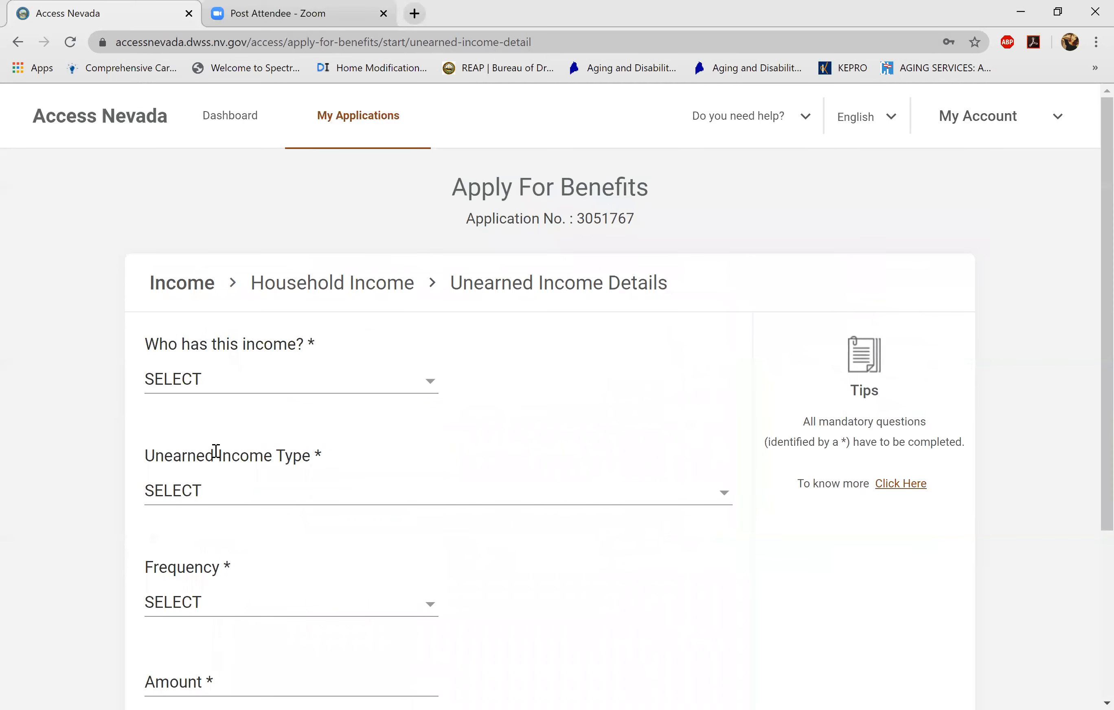
- Choose the household member who has this unearned income
click(215, 451)
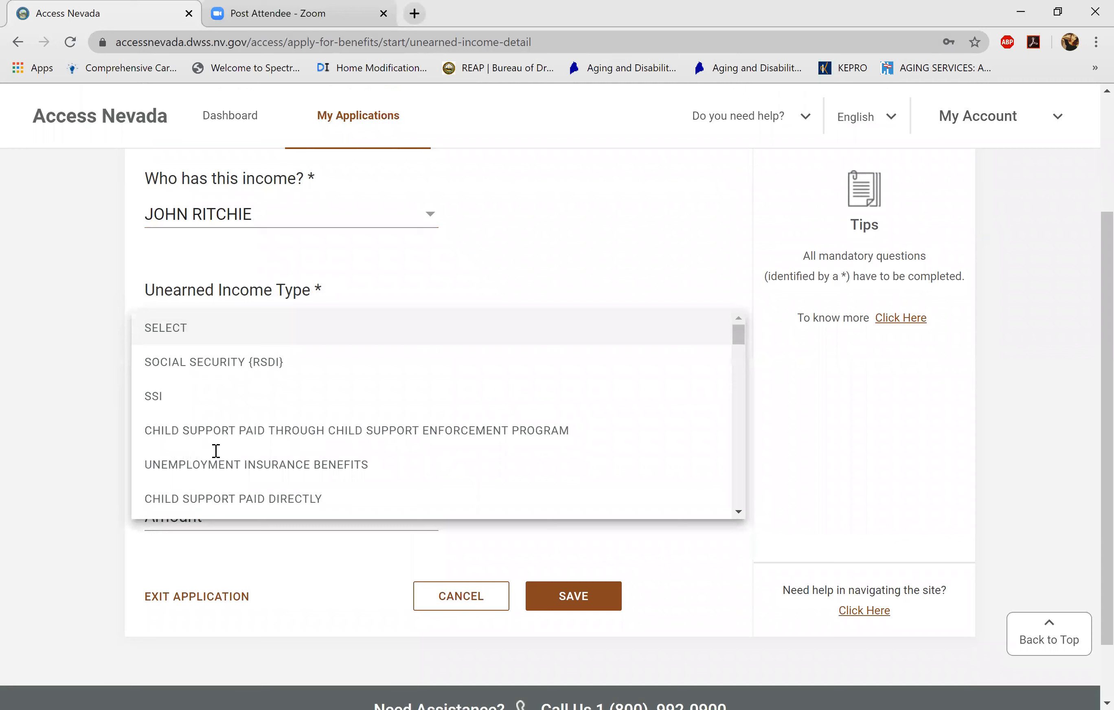
scroll(216, 451, down, 3)
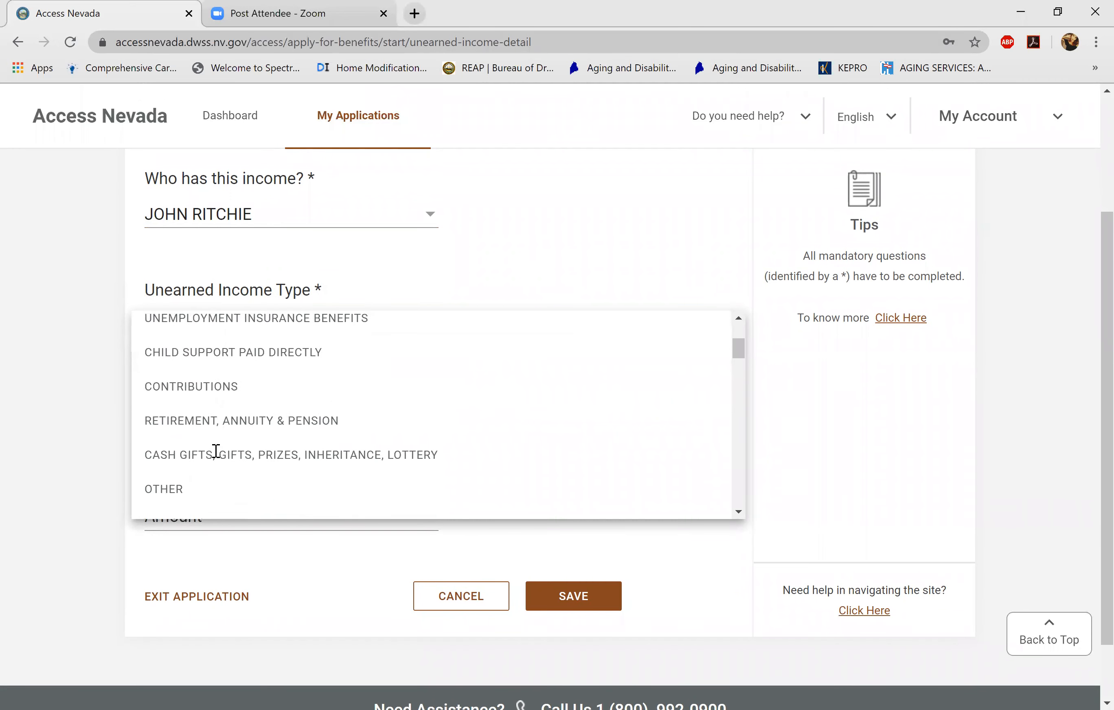
scroll(215, 451, down, 1)
scroll(215, 451, down, 3)
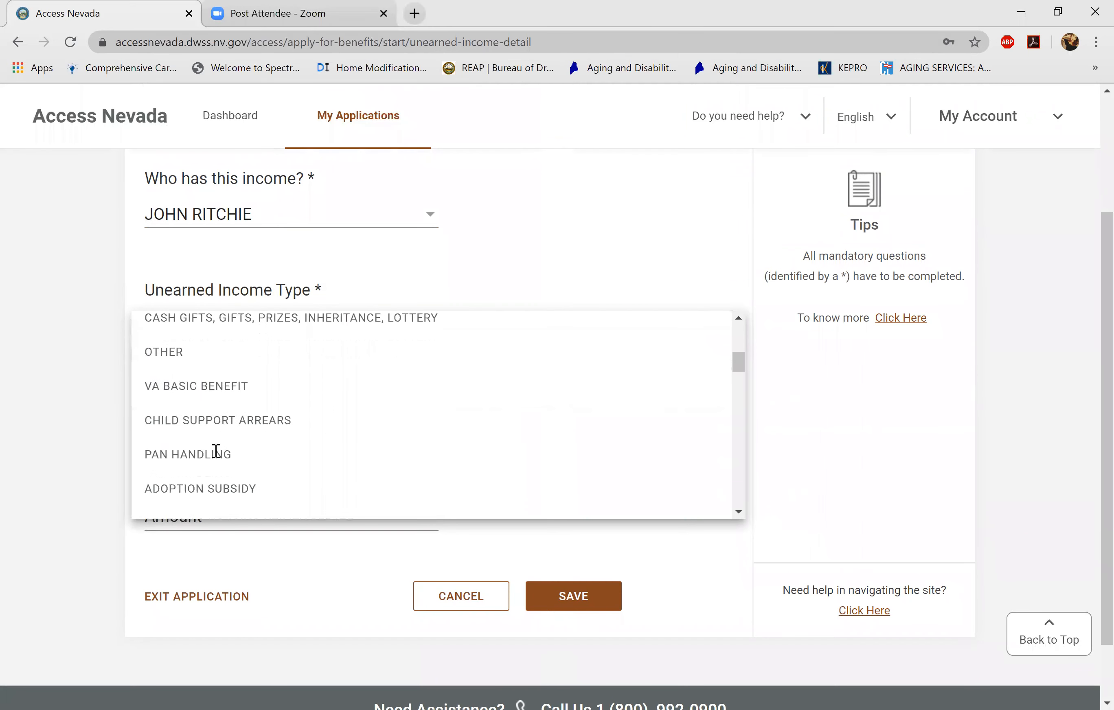
scroll(215, 451, down, 3)
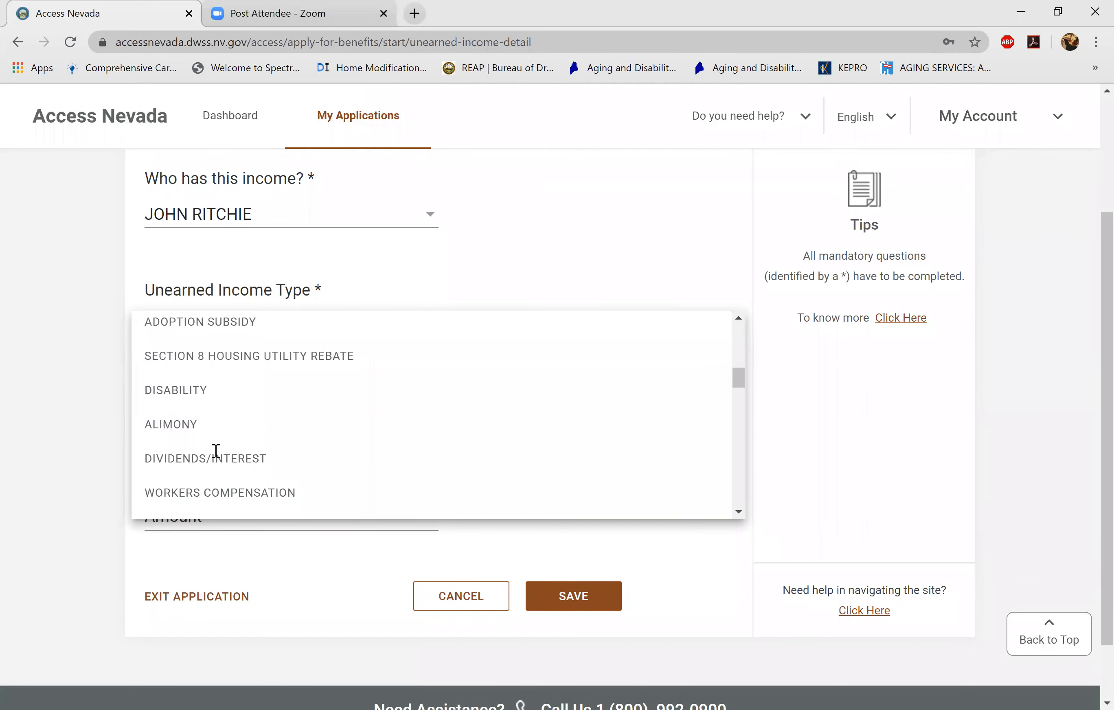
scroll(216, 451, up, 1)
scroll(216, 451, up, 1)
scroll(216, 451, down, 1)
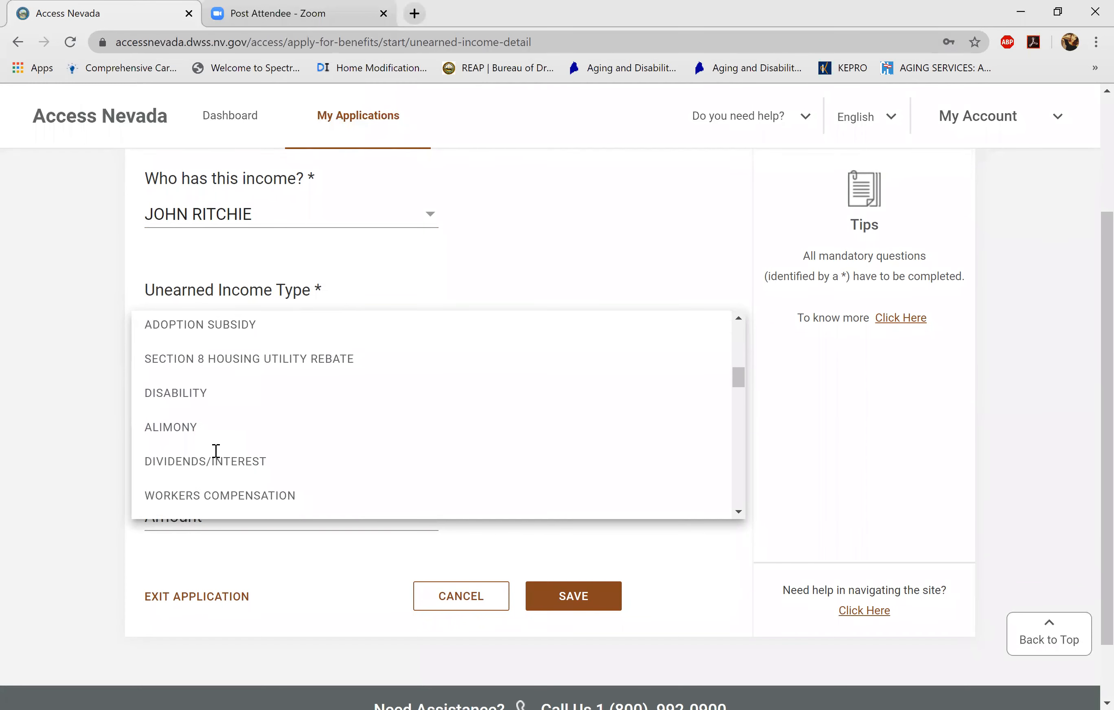
scroll(216, 451, up, 1)
scroll(215, 451, down, 1)
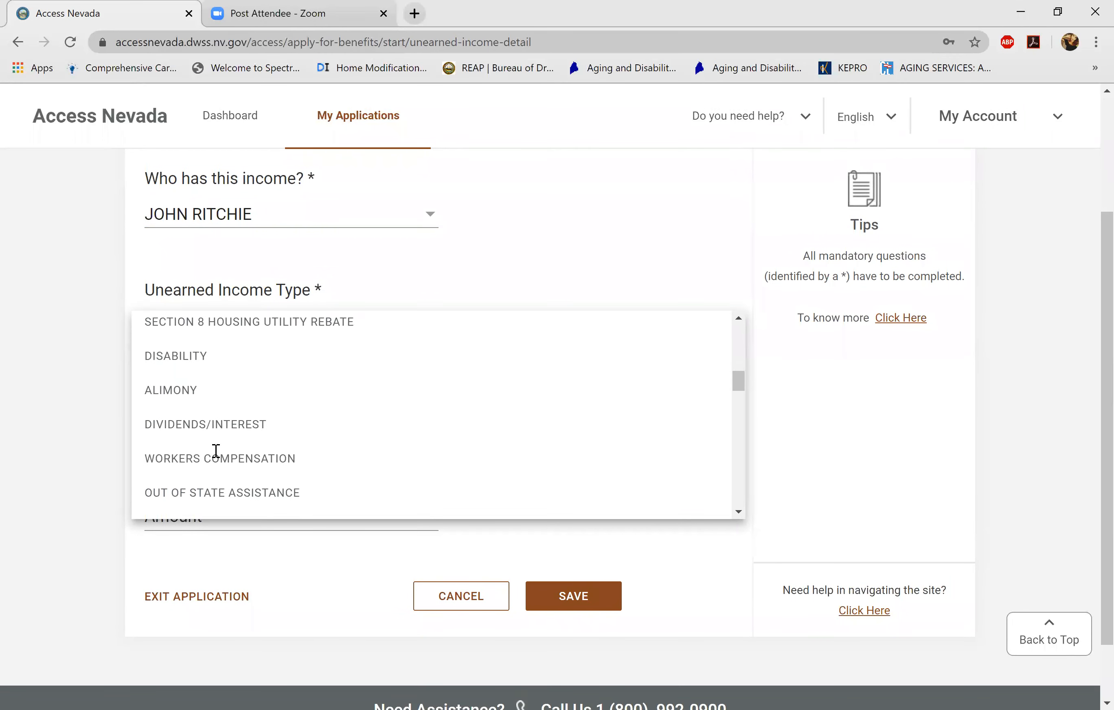
scroll(216, 451, down, 3)
scroll(216, 451, down, 2)
scroll(216, 451, down, 5)
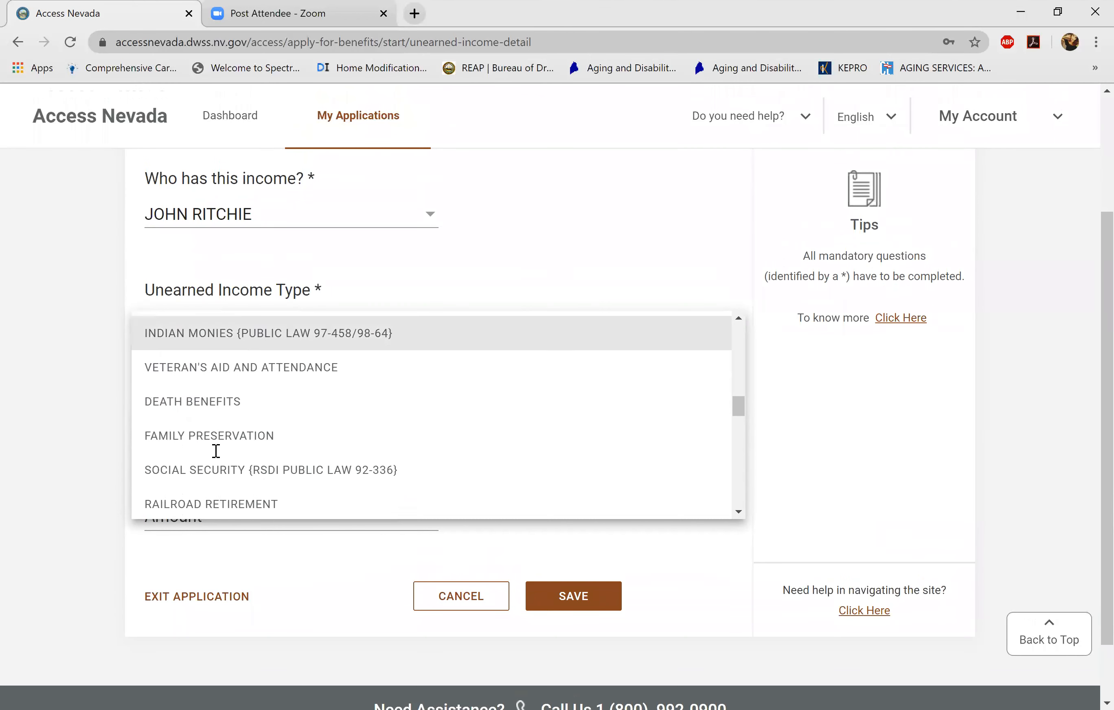
scroll(215, 451, down, 5)
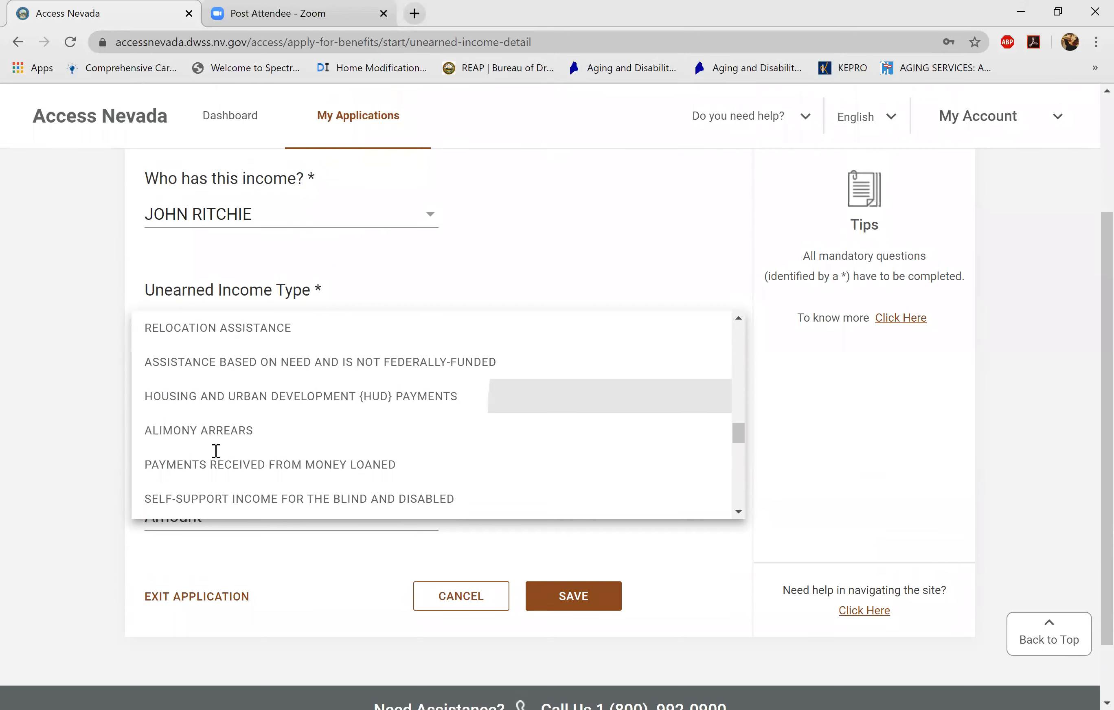
scroll(215, 451, down, 5)
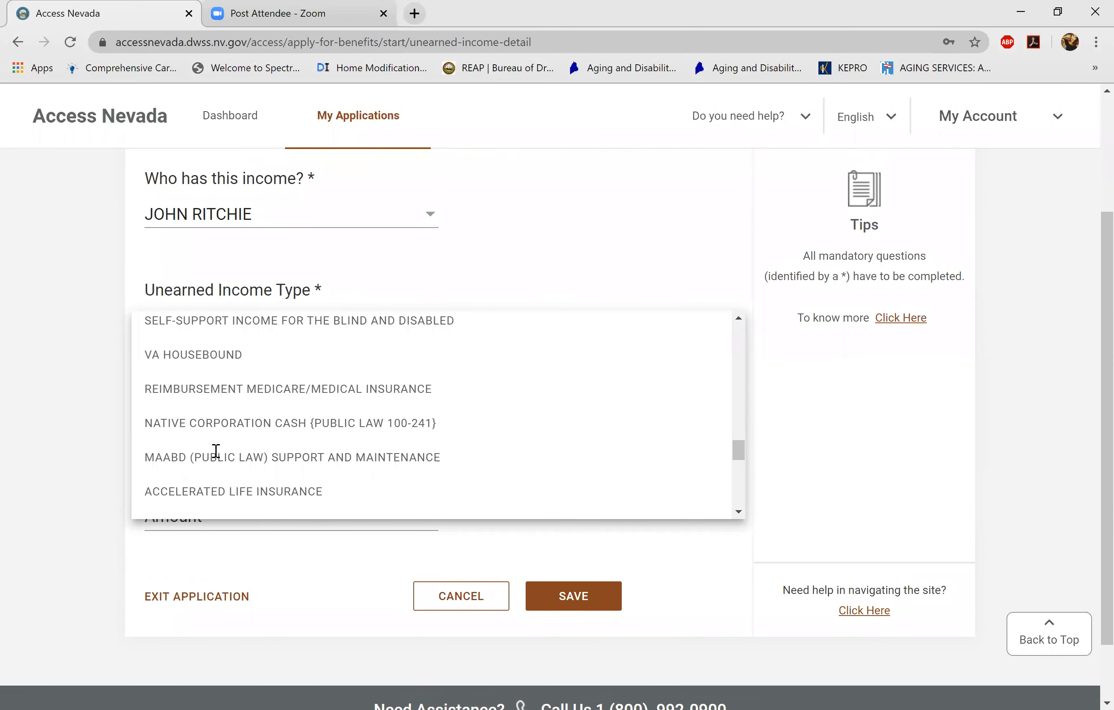
scroll(216, 451, up, 20)
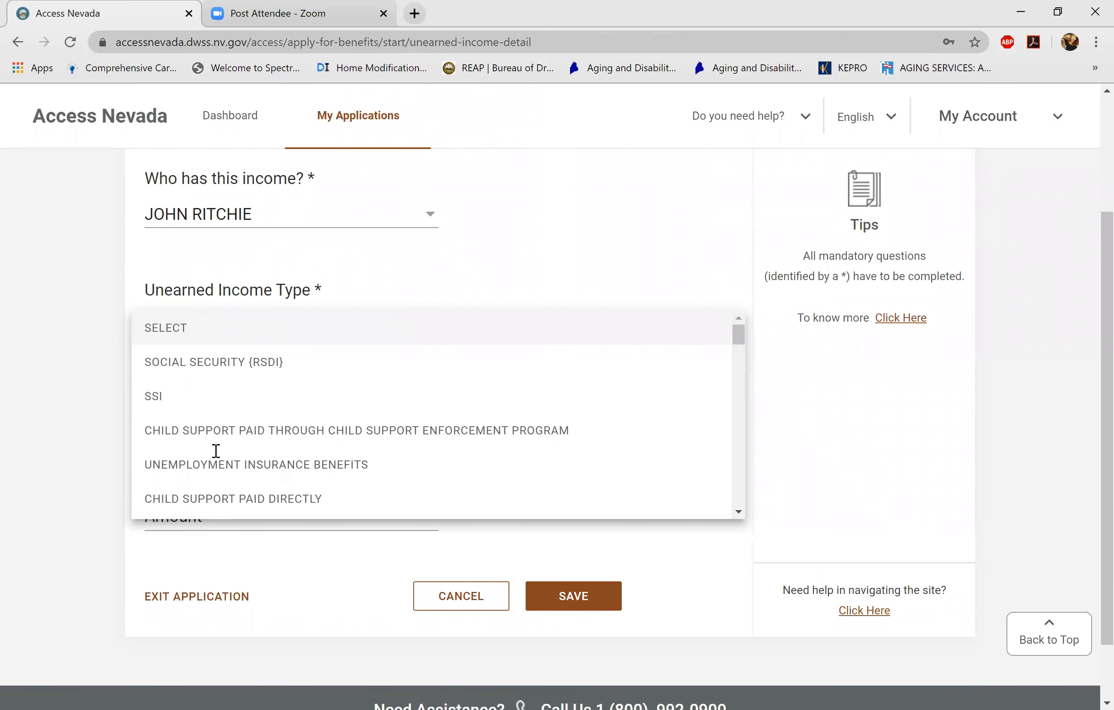
- Set the income to SSI, MONTHLY, amount 800.00, and save the entry
click(162, 396)
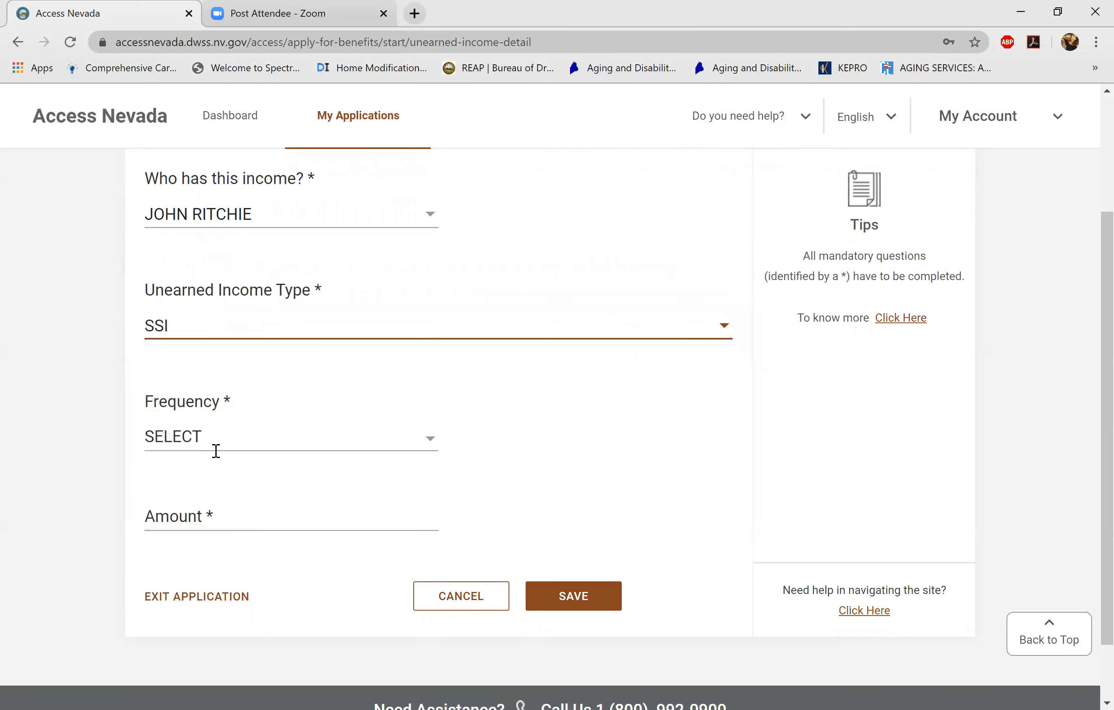
click(216, 450)
click(183, 508)
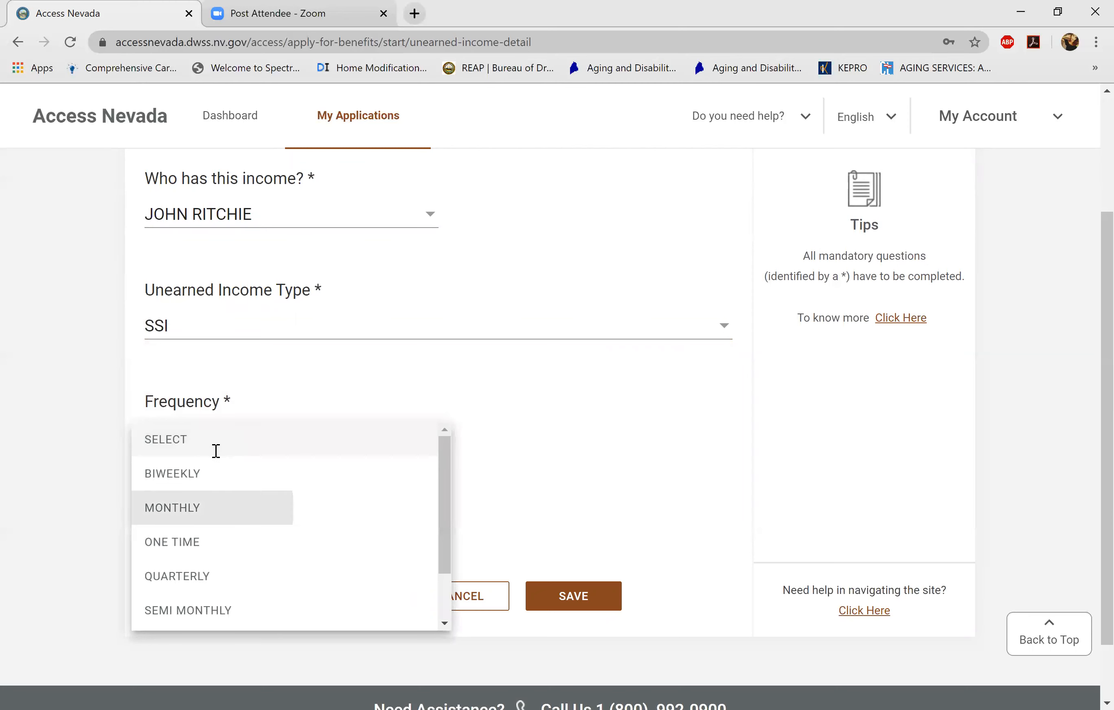
click(205, 517)
text(800.00)
key(Return)
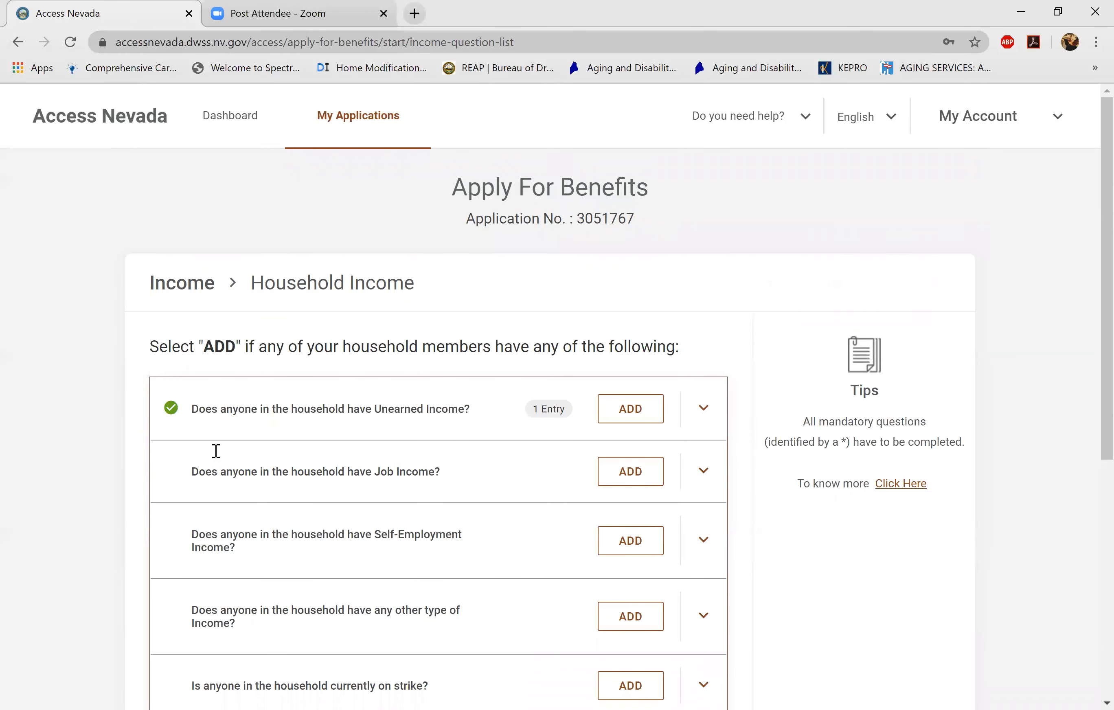
- Add another unearned income entry for the second household member with type SSI
key(Return)
key(alt+Down)
key(Down)
key(Return)
key(Tab)
key(alt+Down)
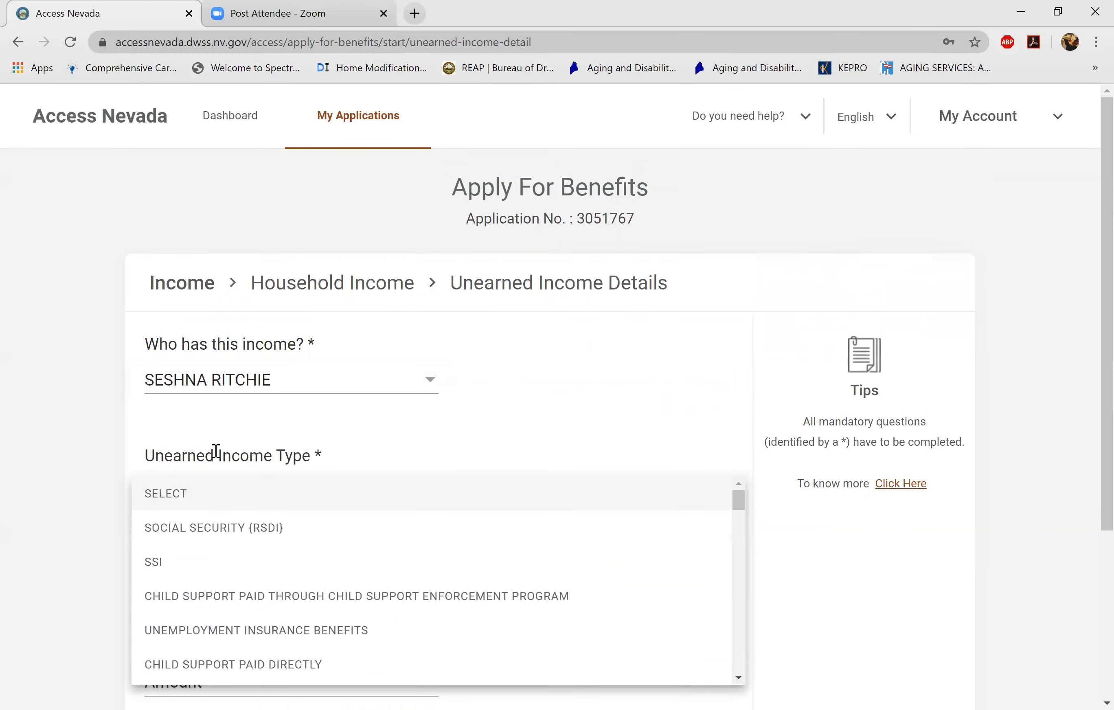
key(Down)
key(Down)
key(Return)
- Set frequency MONTHLY and amount 800.00, then save the second entry
key(Tab)
key(alt+Down)
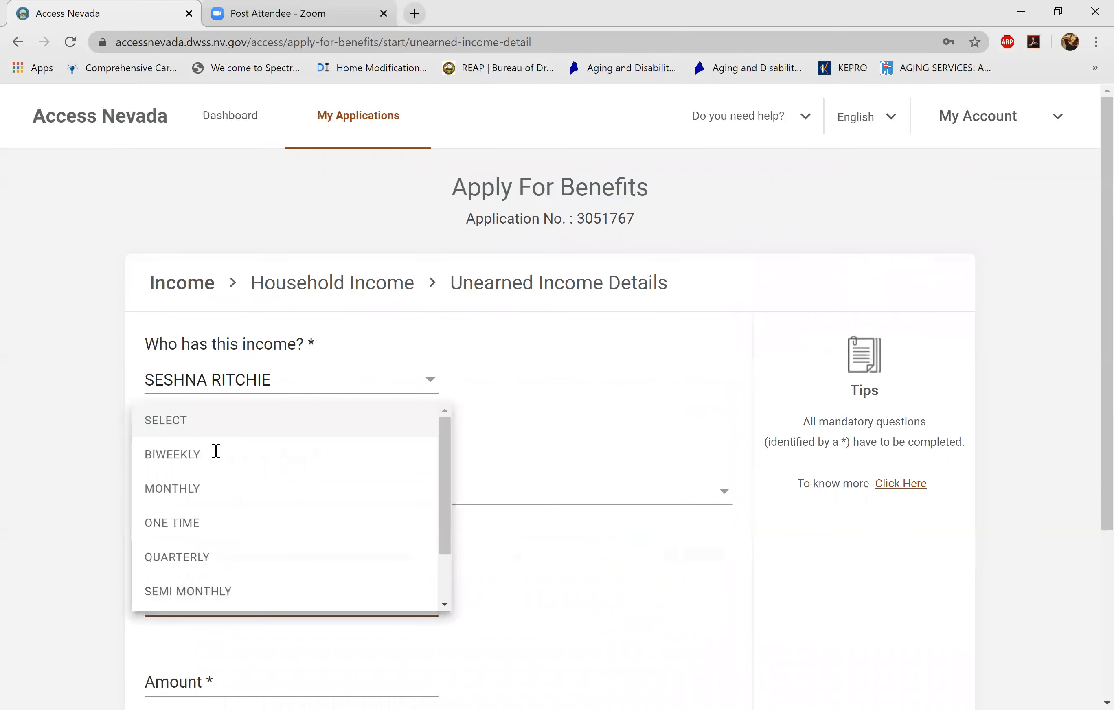
key(Down)
key(Down)
key(Return)
scroll(216, 452, down, 4)
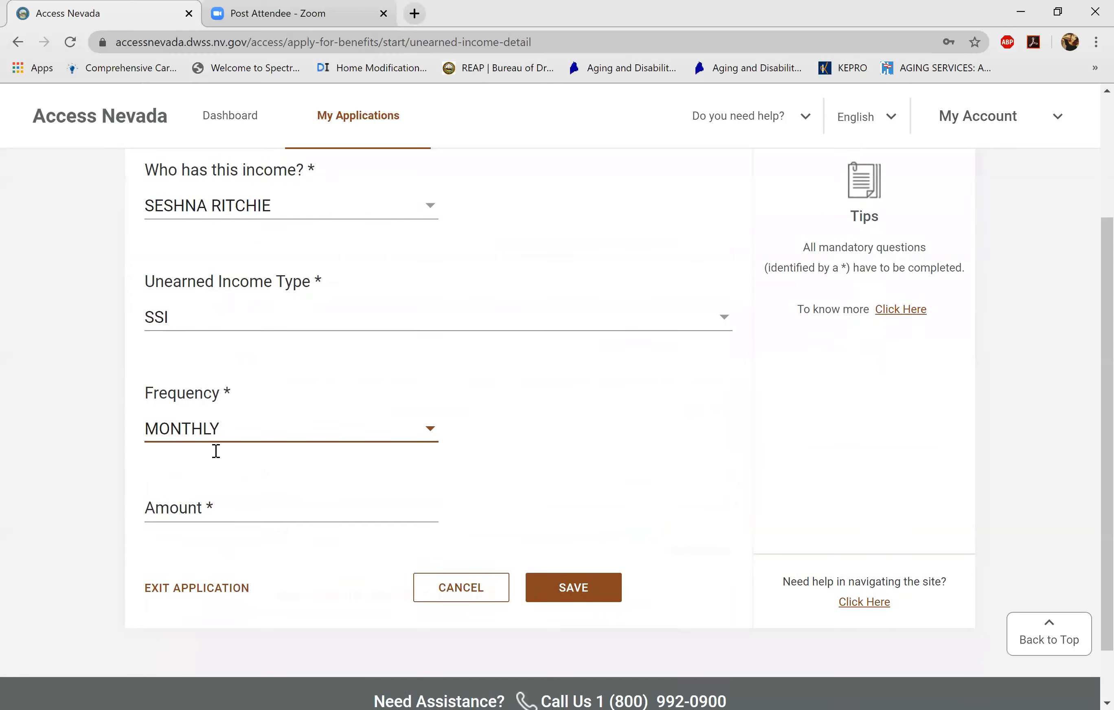
key(alt+Down)
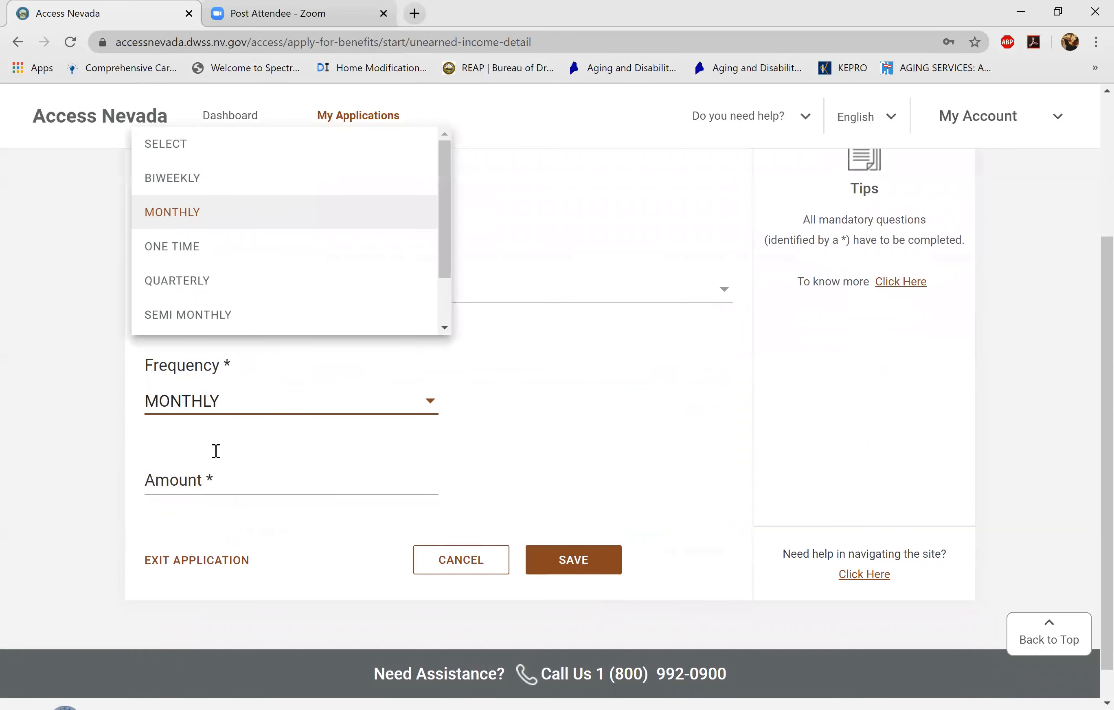
key(Return)
key(Tab)
text(800.00)
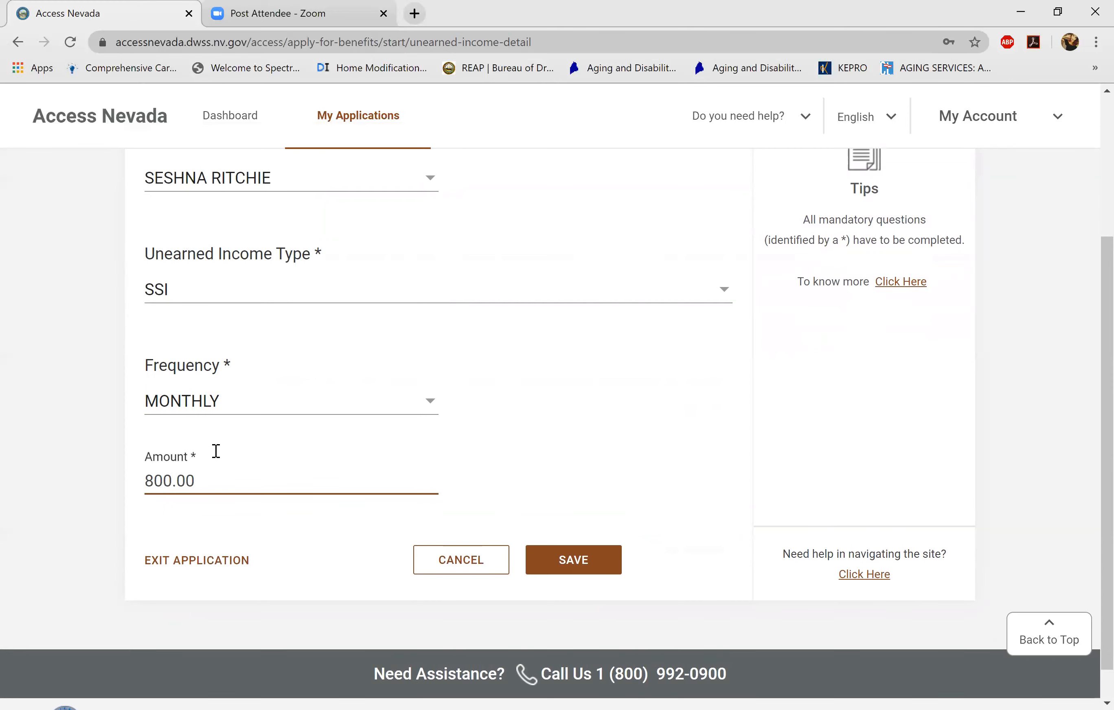
key(Return)
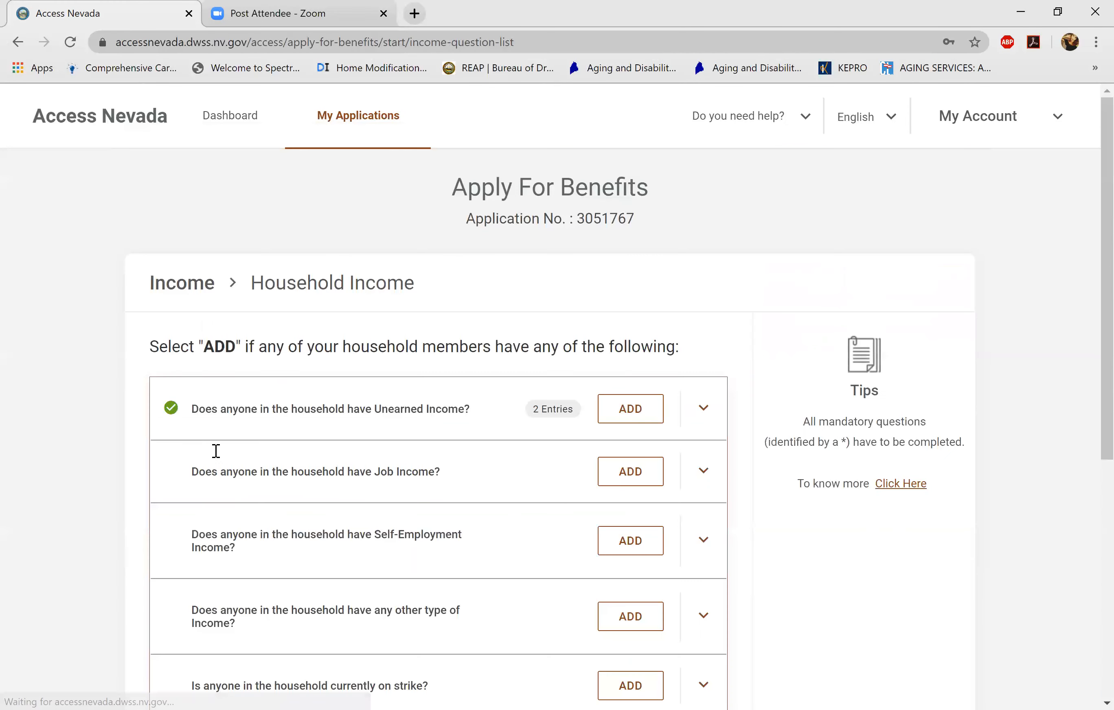
- Scroll down to the Job Income question on the Household Income page
scroll(215, 451, down, 2)
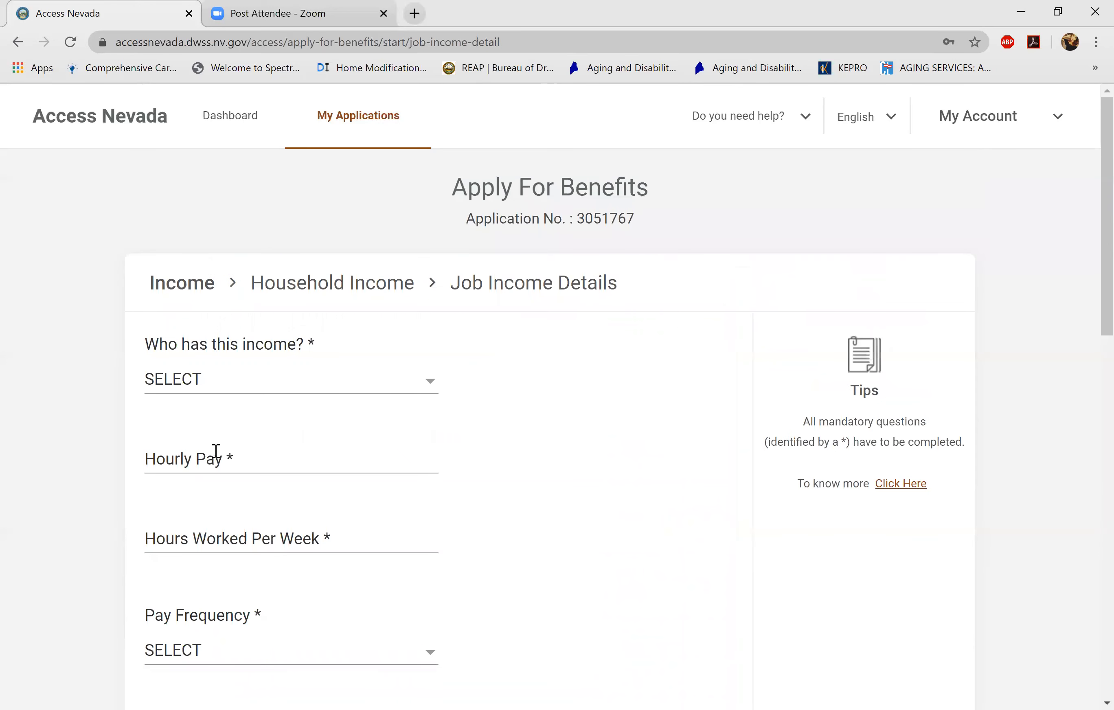
- Choose the second member as earner, with hourly pay 12.00 and 30 hours per week
key(Down)
key(Return)
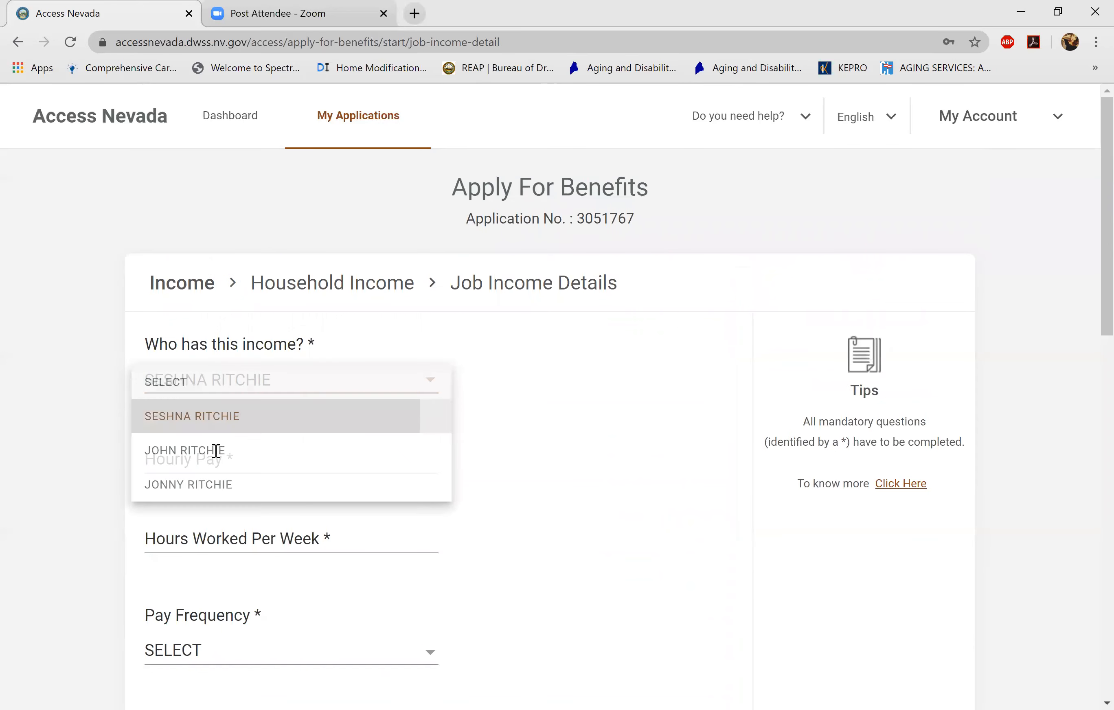
scroll(215, 451, down, 2)
key(Tab)
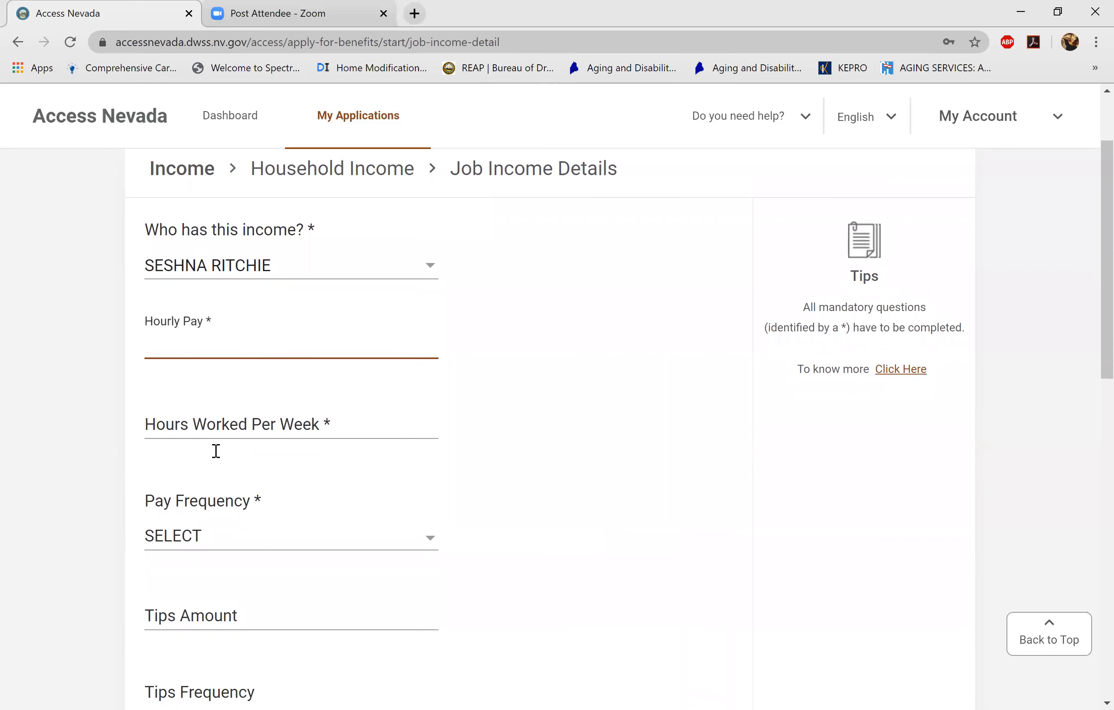
text(30)
key(BackSpace)
key(BackSpace)
text(12.00)
click(216, 451)
text(30)
- Set pay frequency BIWEEKLY and employer FOSTER KINSHIP, then save the job income
scroll(216, 451, down, 2)
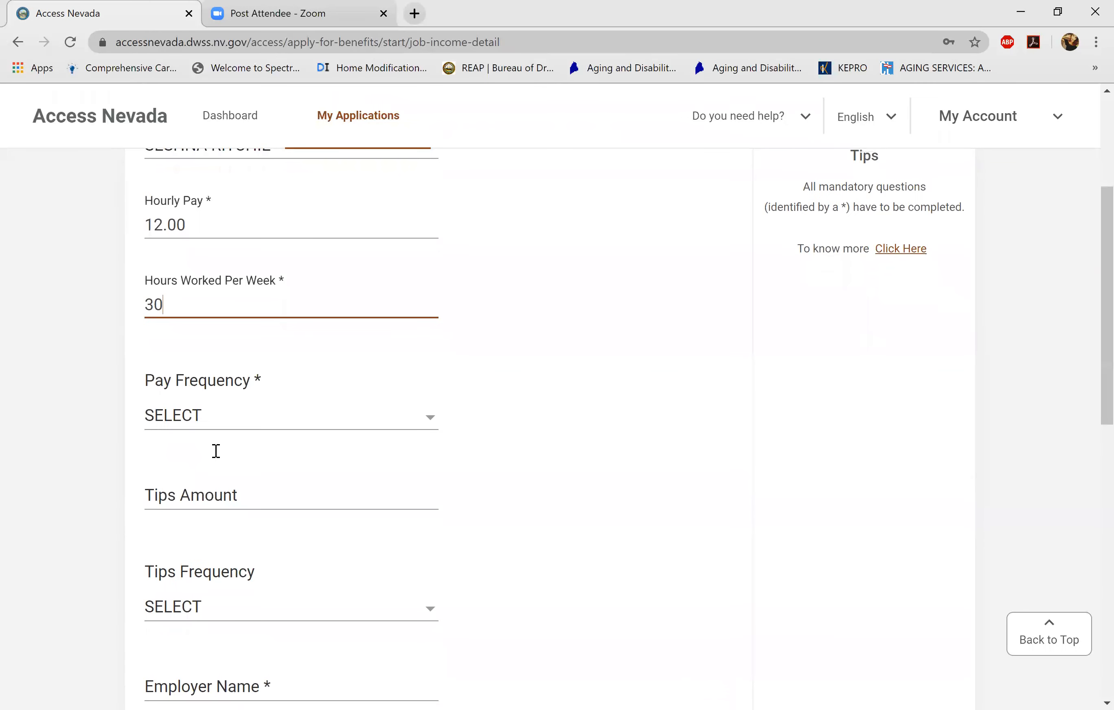
click(216, 451)
scroll(216, 451, down, 2)
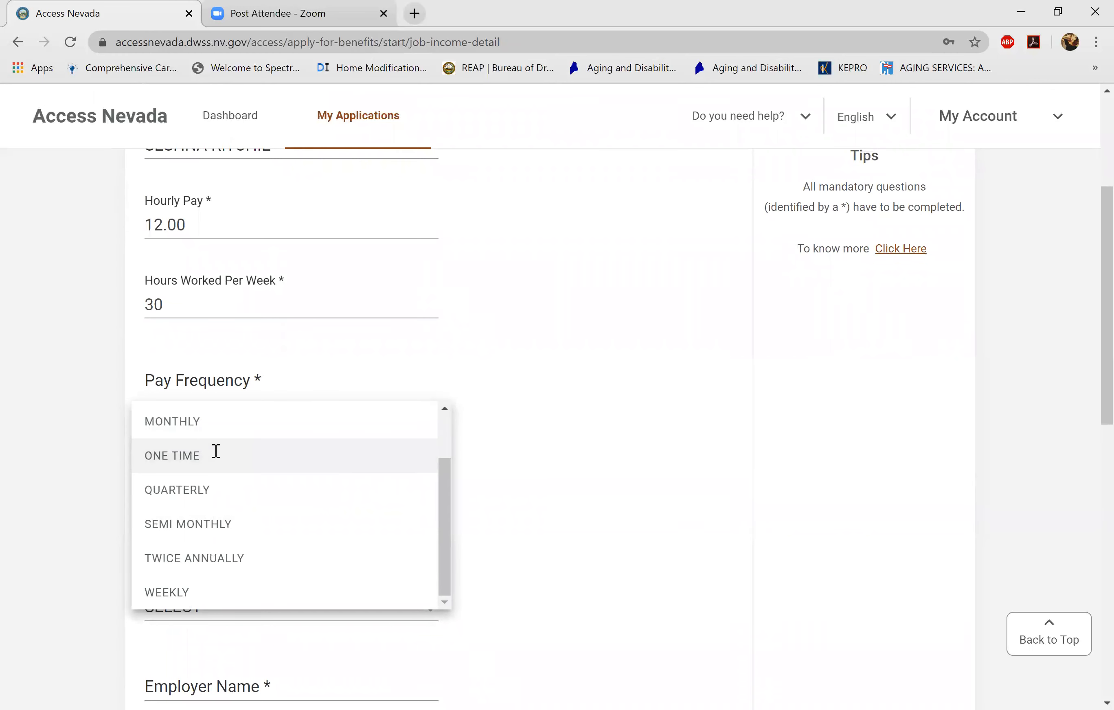
scroll(215, 451, up, 1)
scroll(216, 451, up, 2)
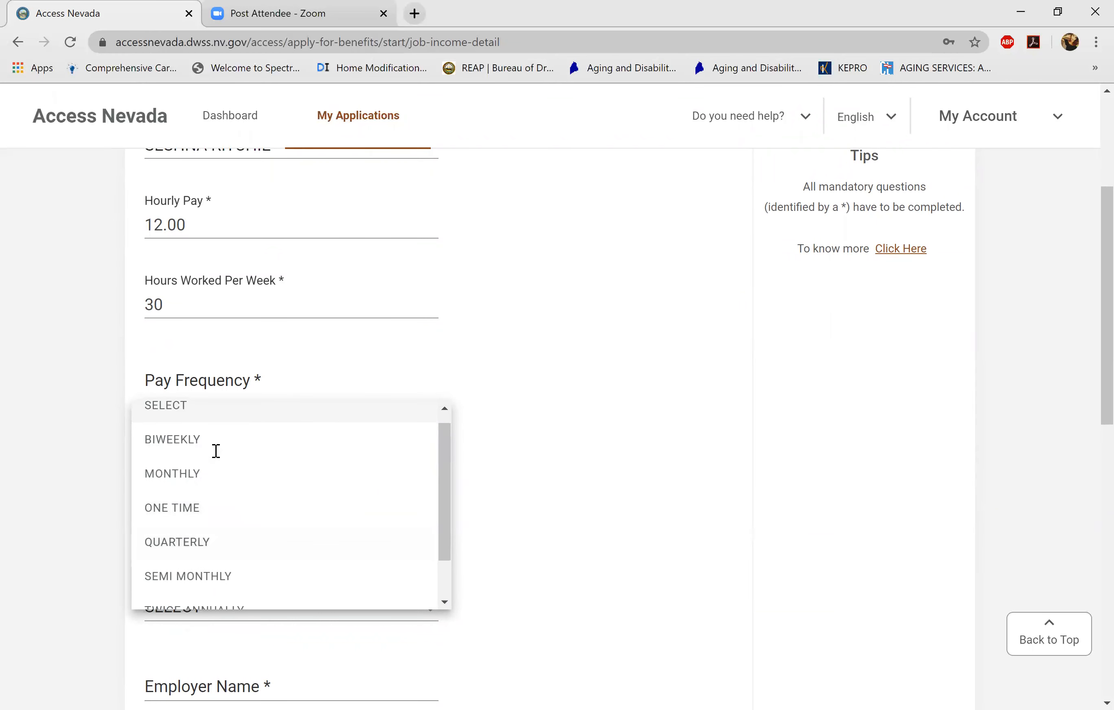
click(215, 451)
scroll(216, 451, down, 4)
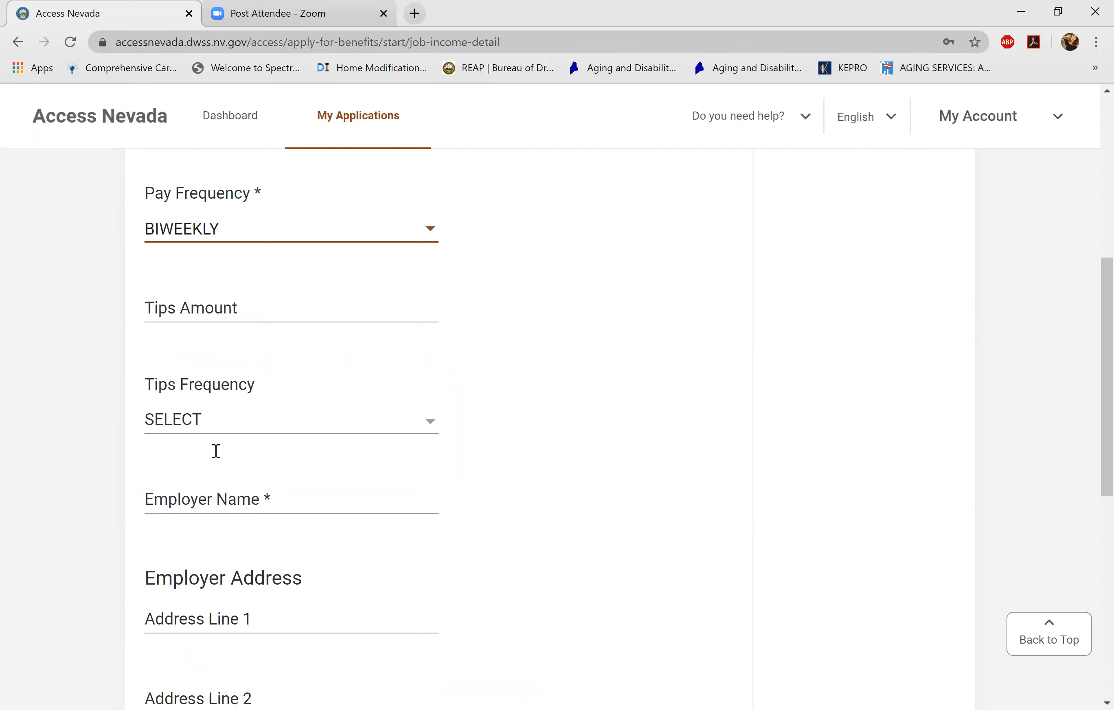
click(215, 451)
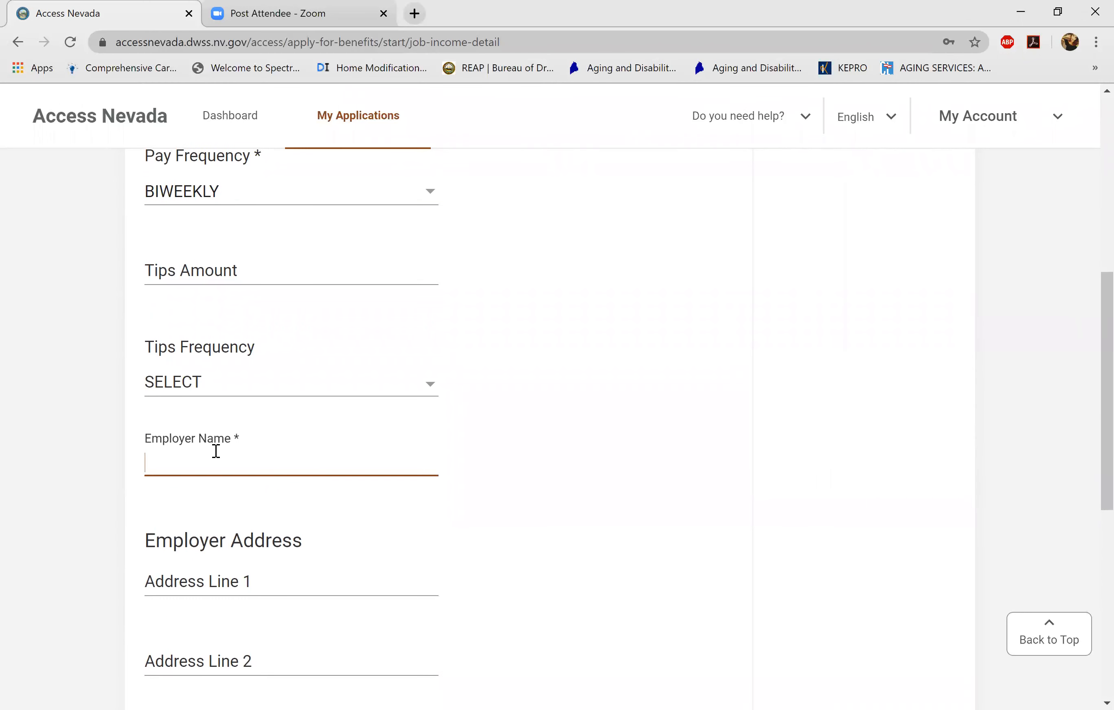
text(FOSTER KINSHIP)
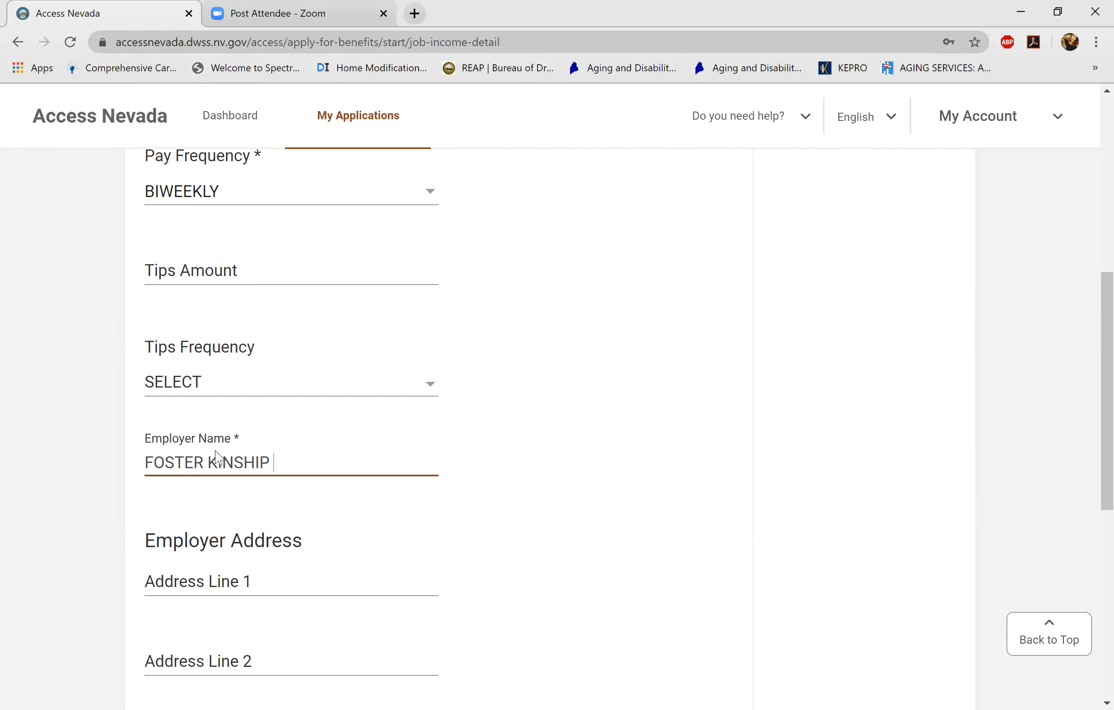
scroll(216, 451, down, 4)
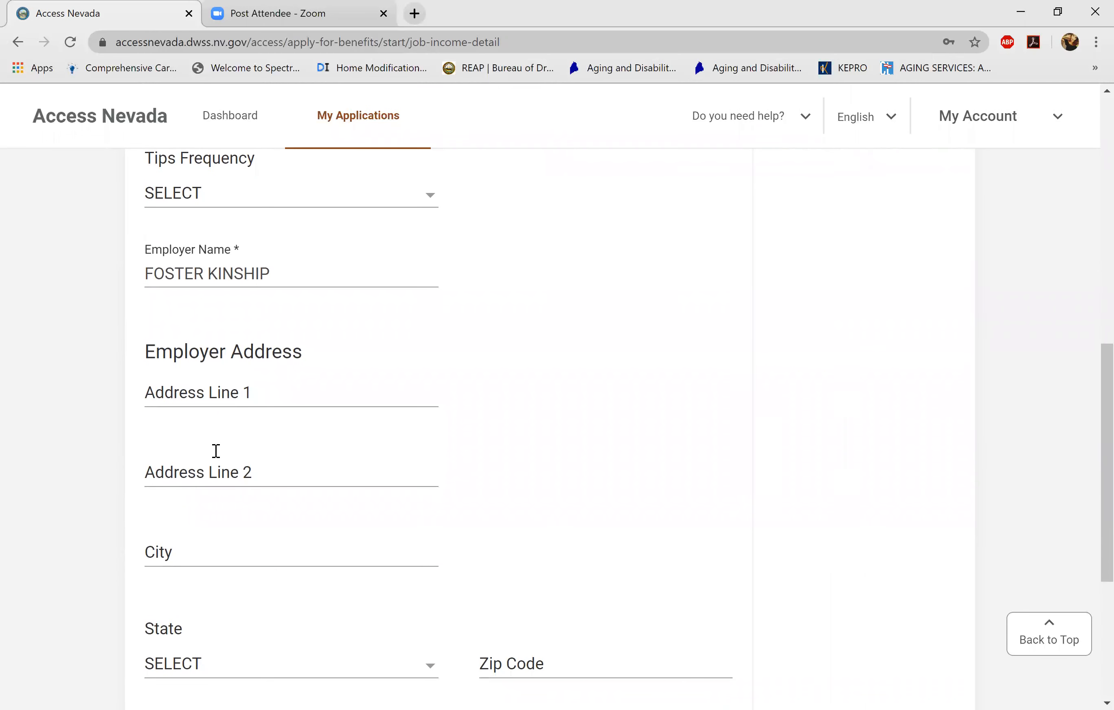
scroll(215, 450, down, 5)
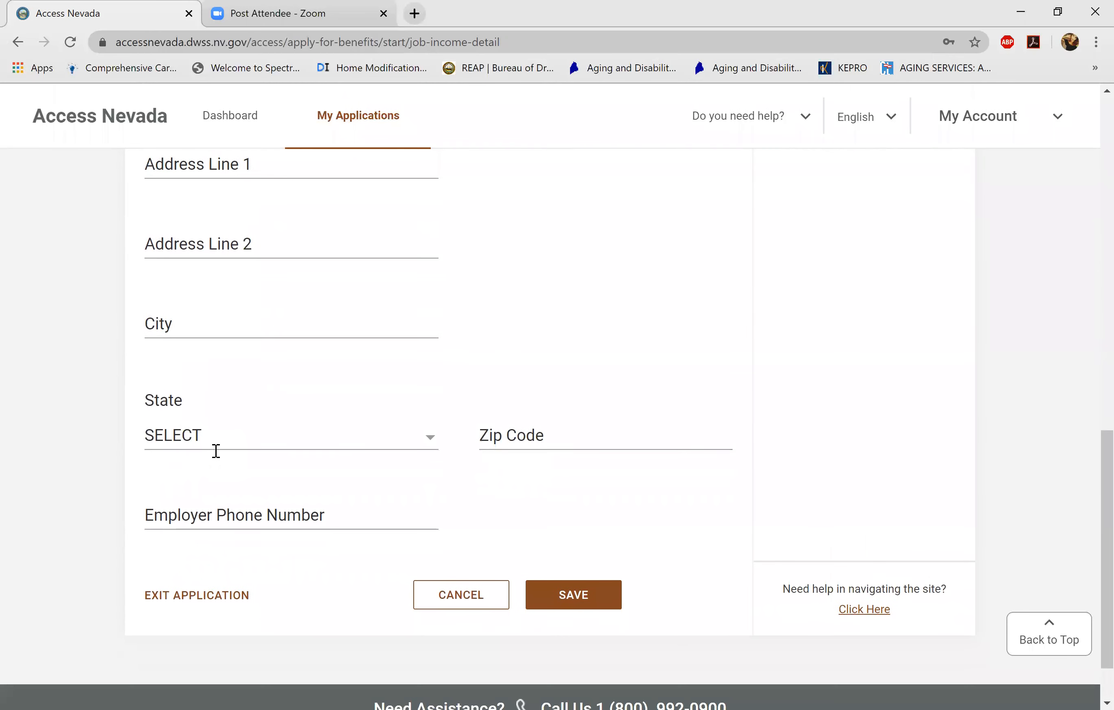
scroll(216, 451, up, 6)
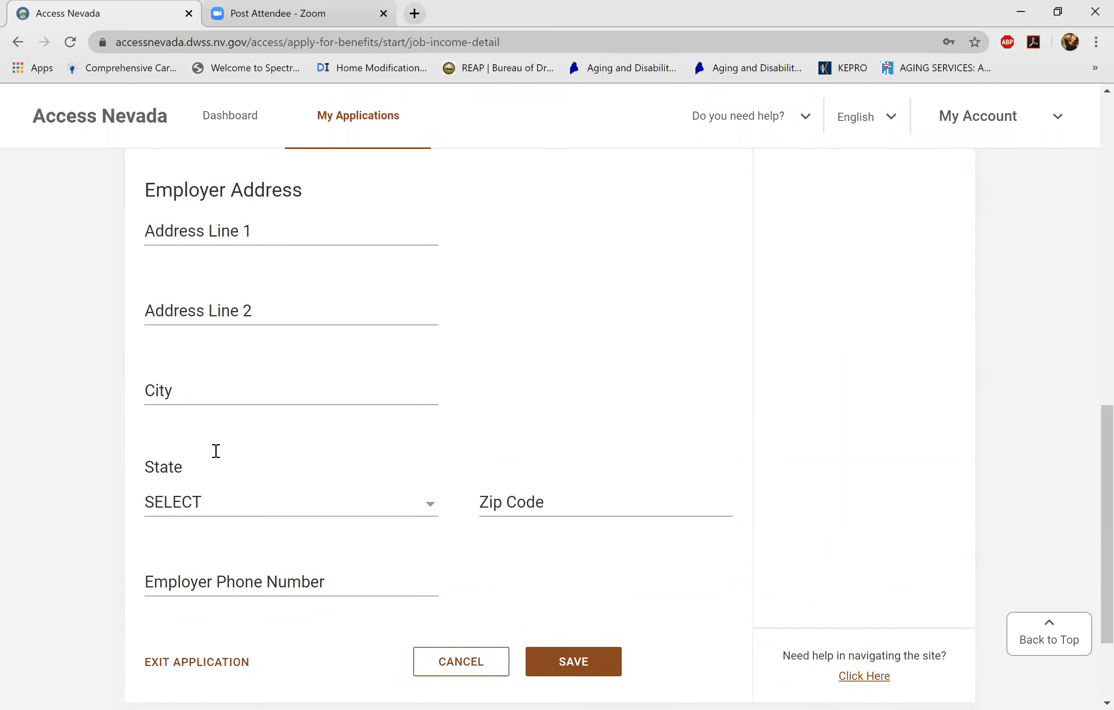
scroll(216, 451, down, 7)
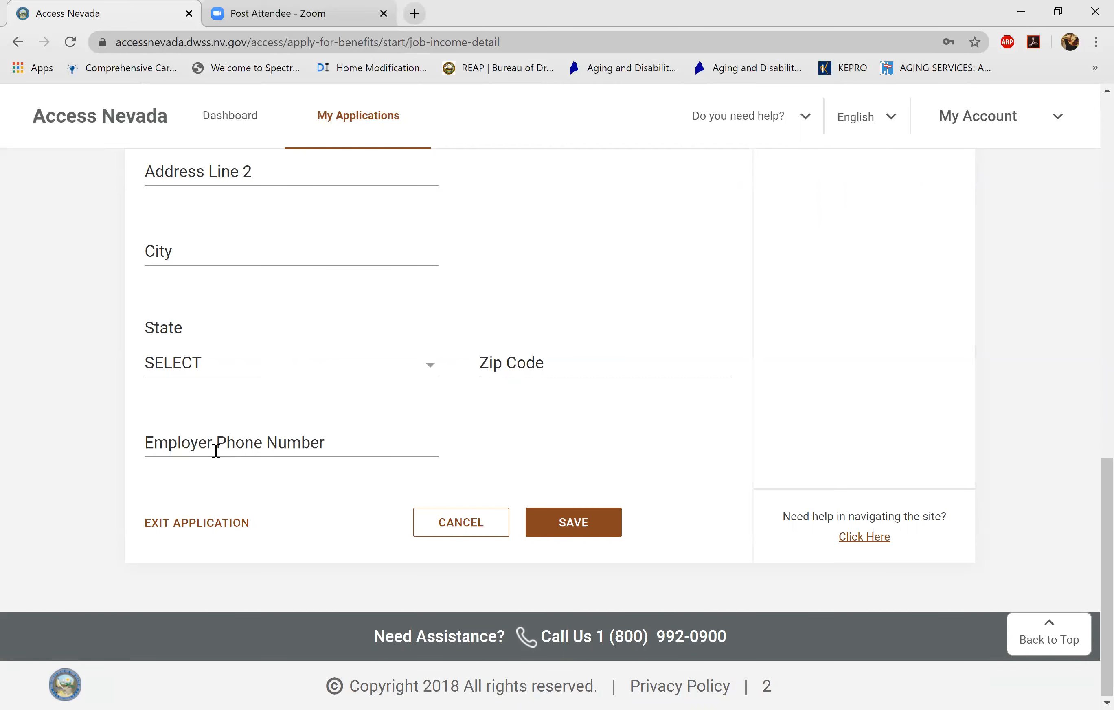
key(Return)
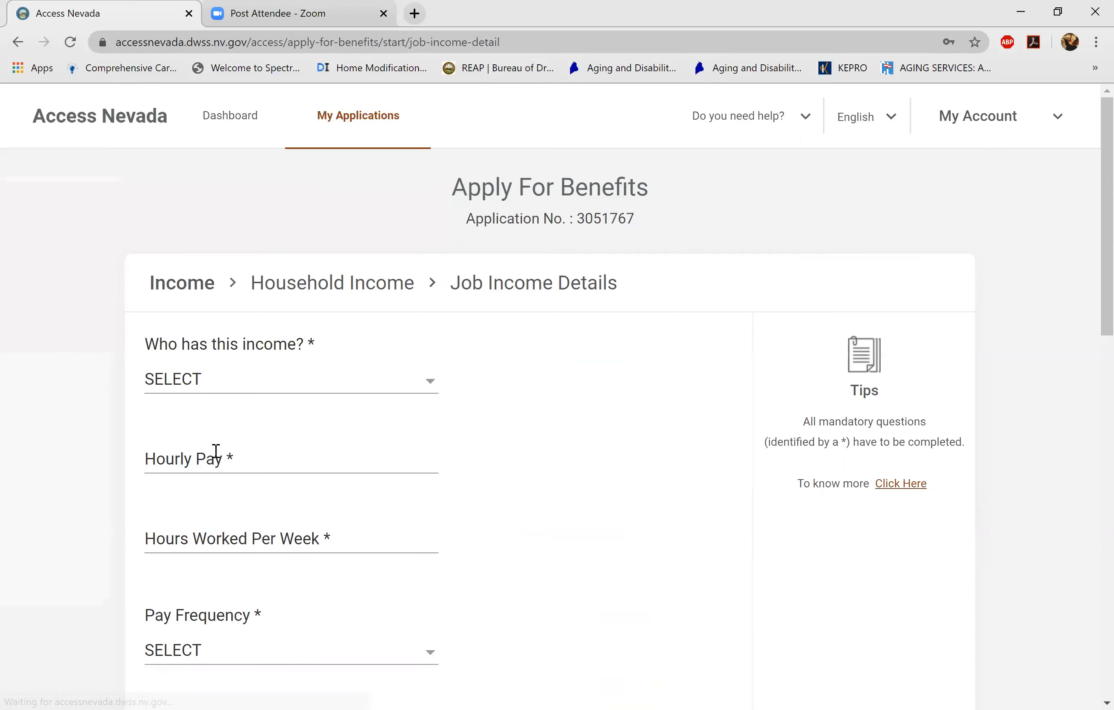
- Scroll through the blank Job Income Details form to its bottom
scroll(216, 451, down, 10)
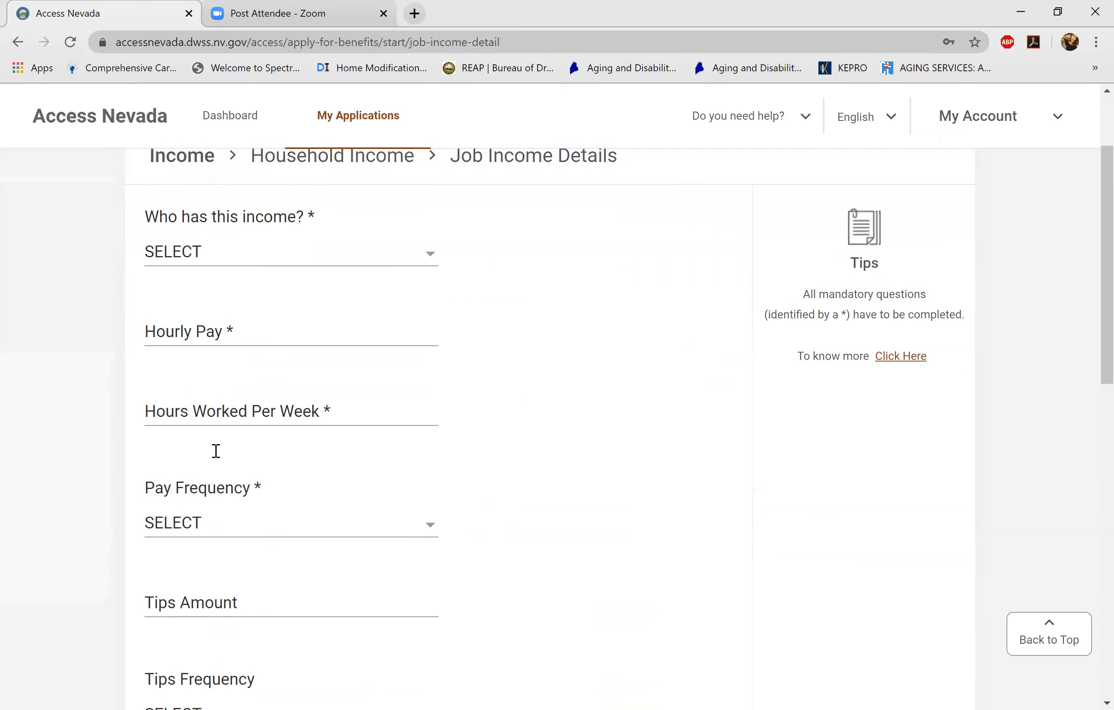
scroll(216, 451, down, 3)
scroll(215, 451, up, 7)
scroll(216, 452, up, 5)
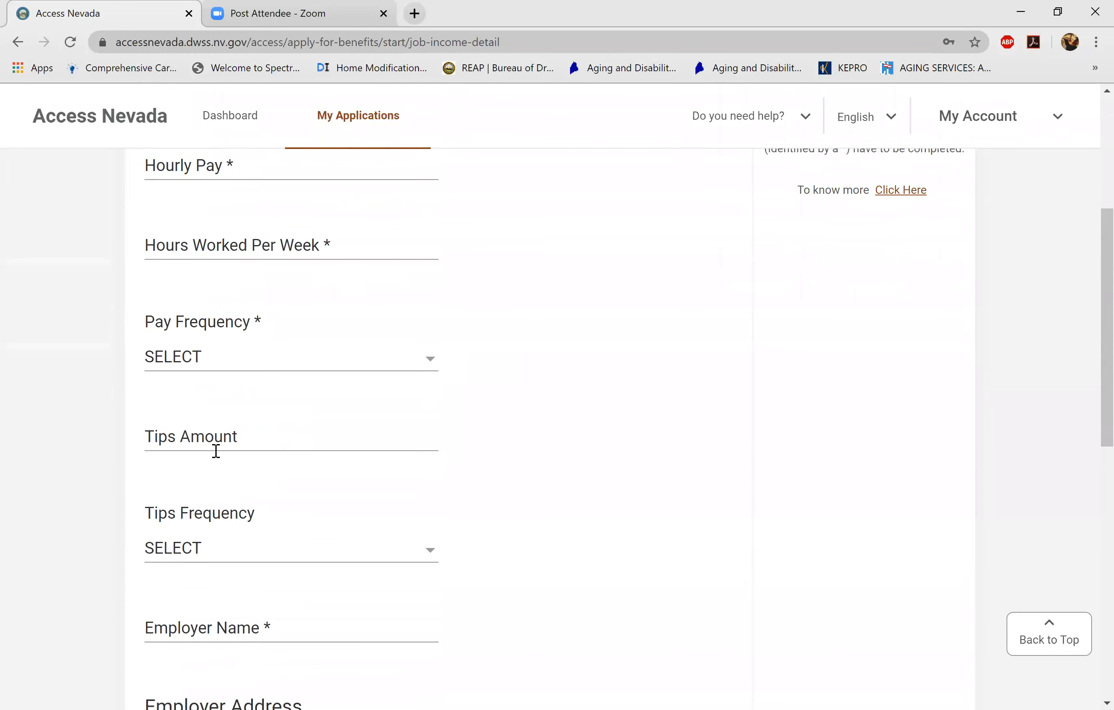
scroll(216, 451, down, 6)
scroll(216, 452, down, 6)
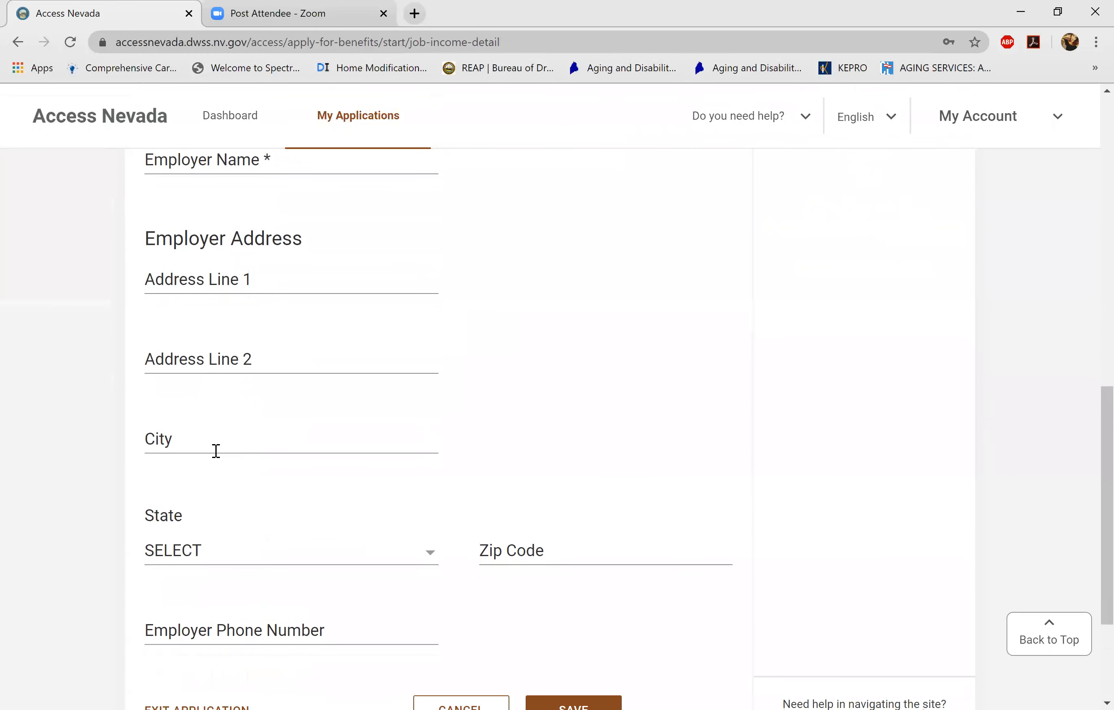
scroll(216, 452, down, 3)
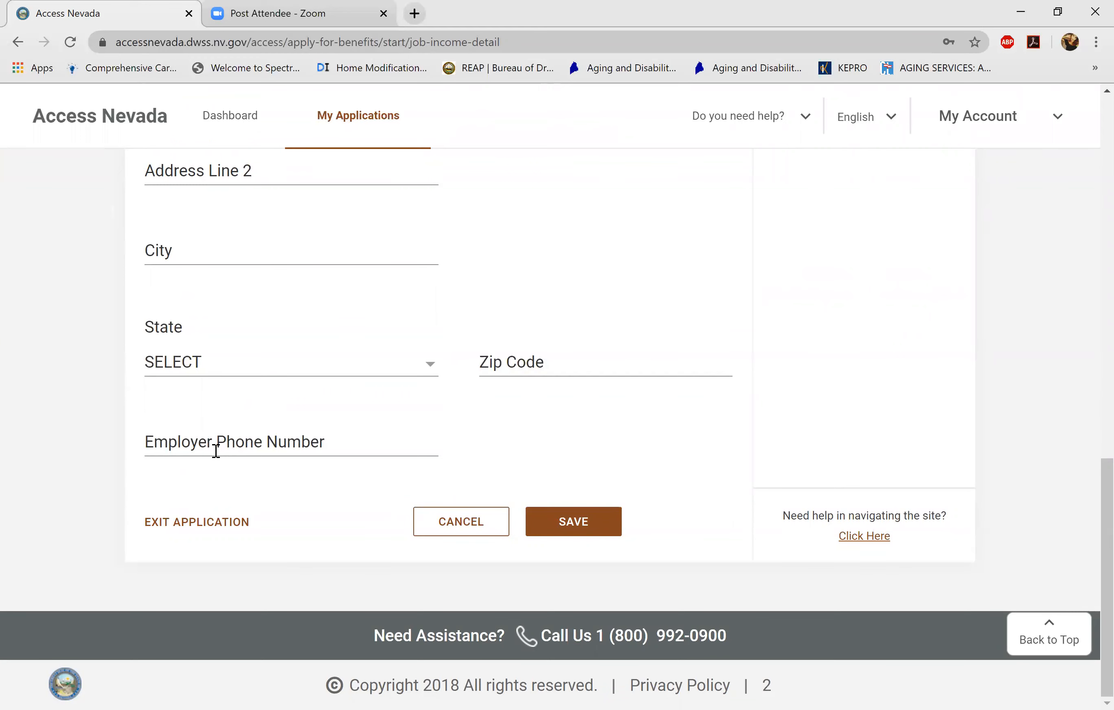
scroll(216, 451, down, 3)
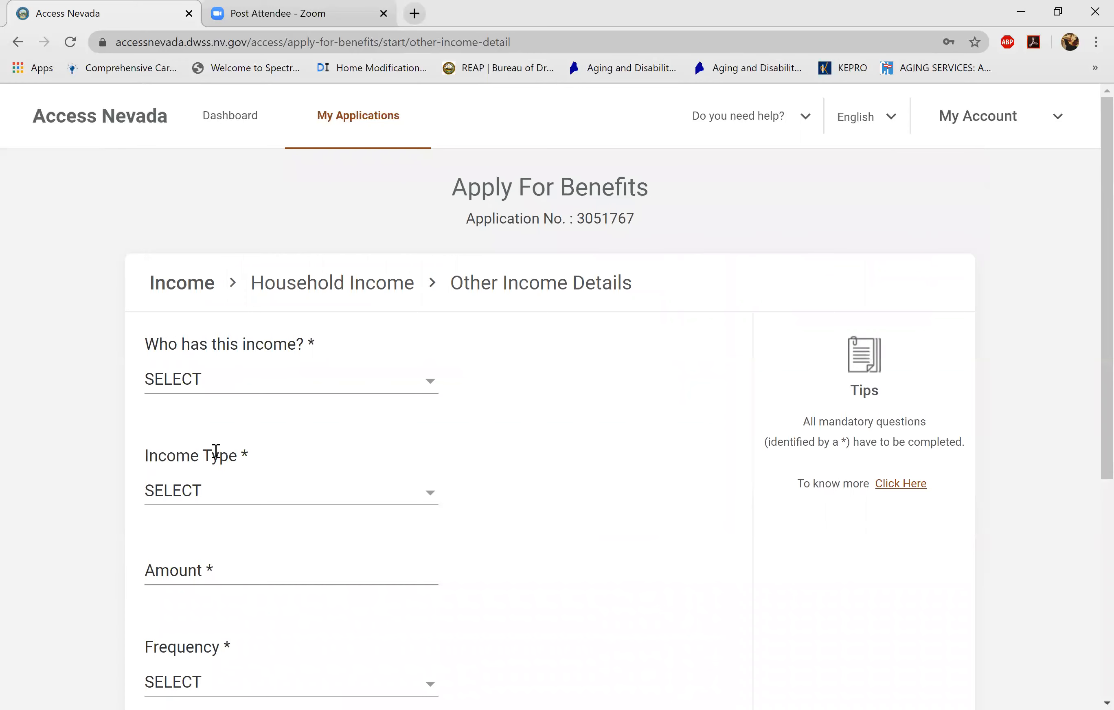
- Enter the other income as RENTAL INCOME, amount 200.00, frequency MONTHLY
scroll(216, 453, down, 2)
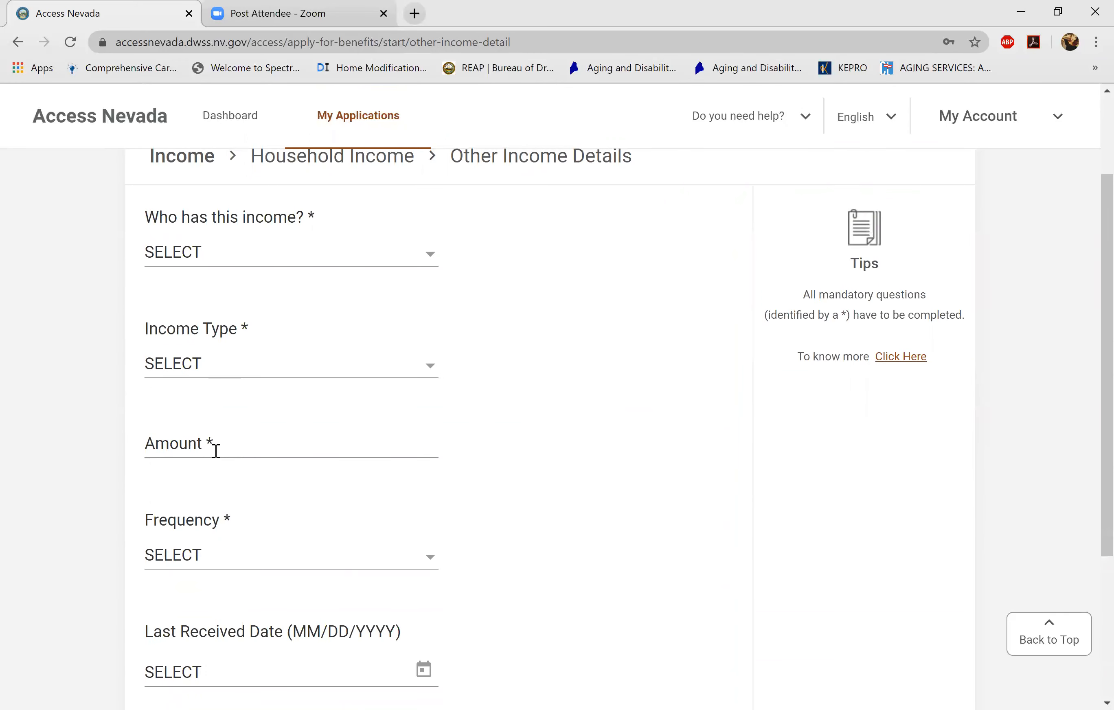
key(space)
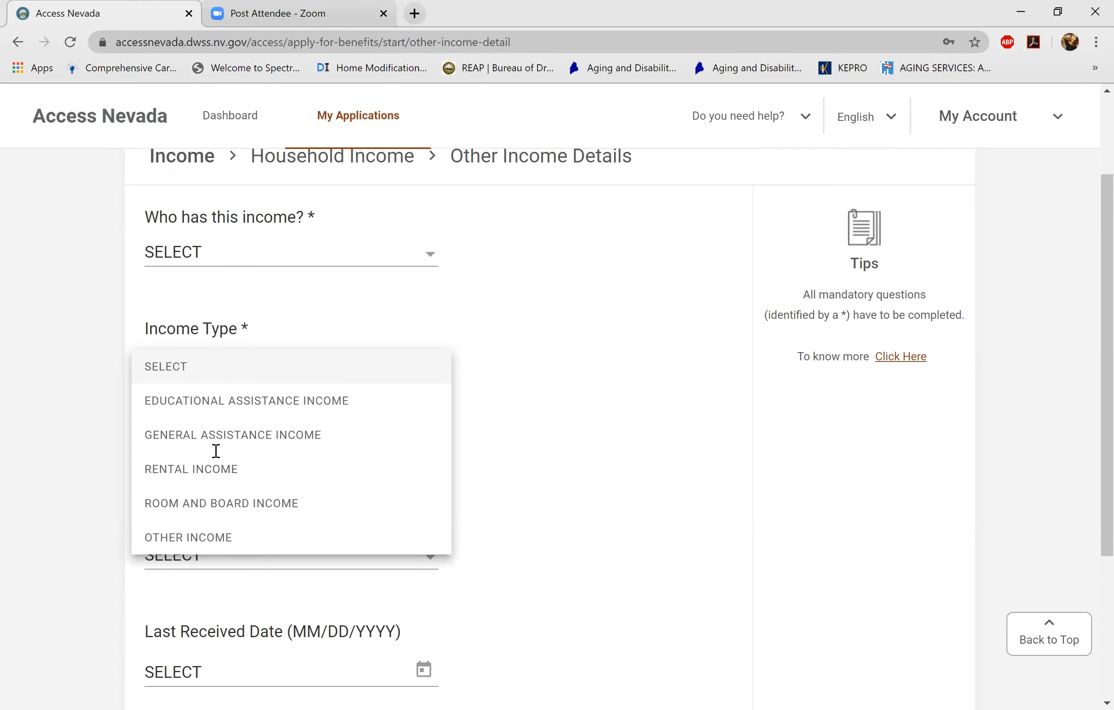
click(216, 453)
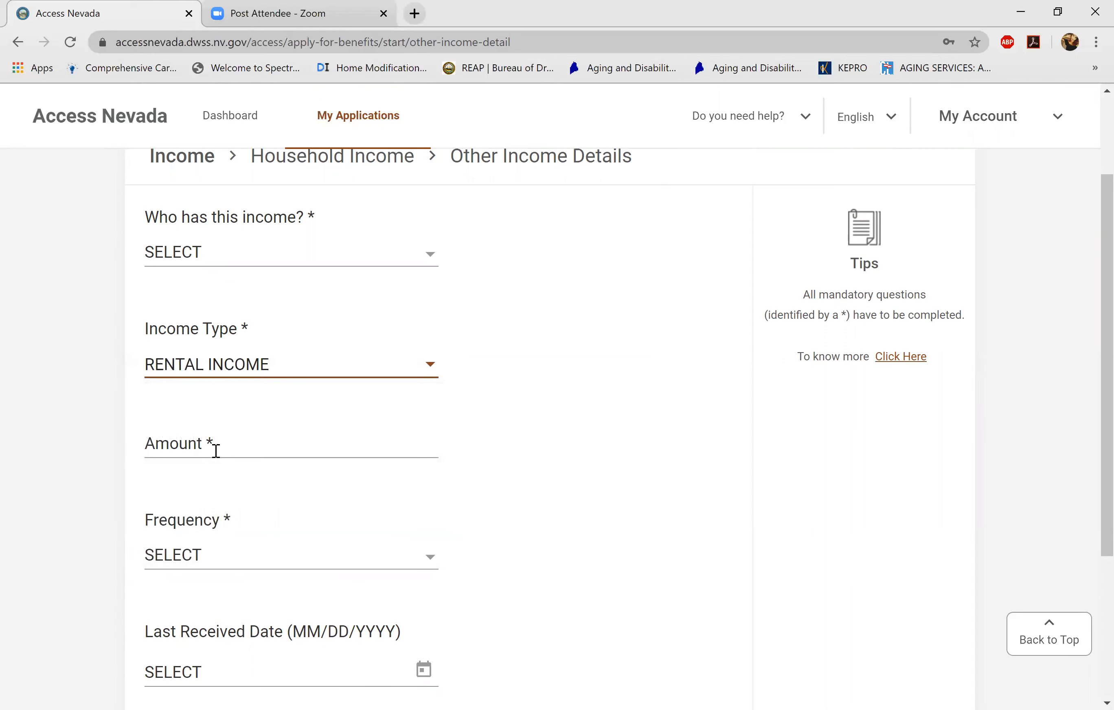
click(216, 452)
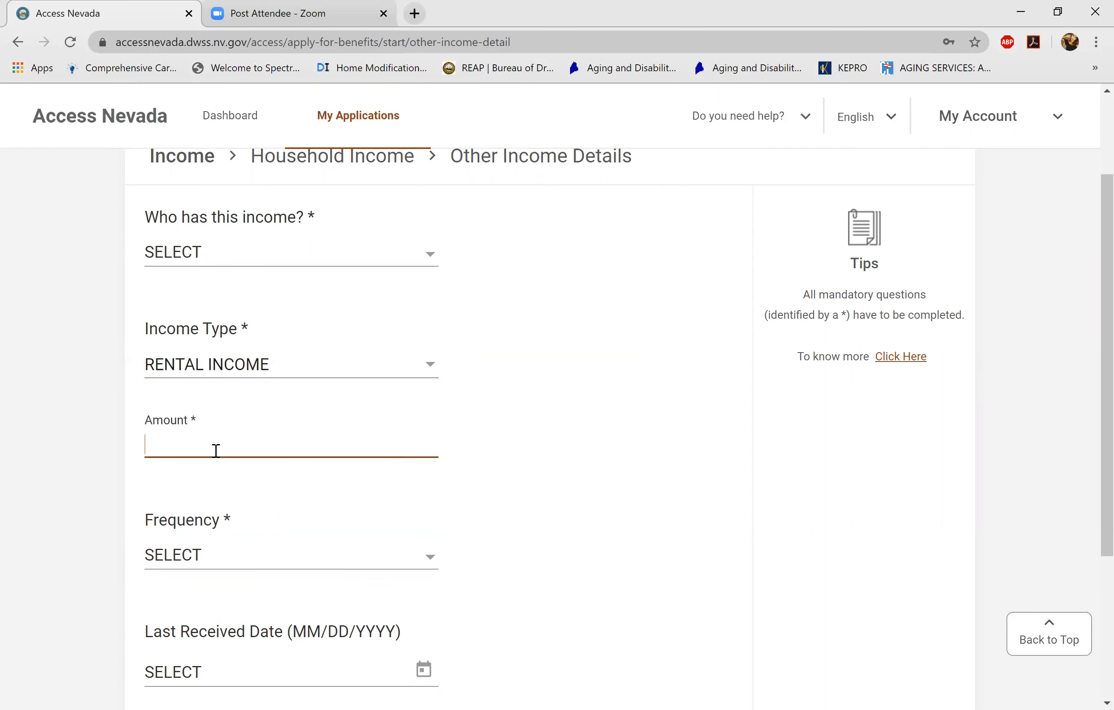
text(200.00)
key(Tab)
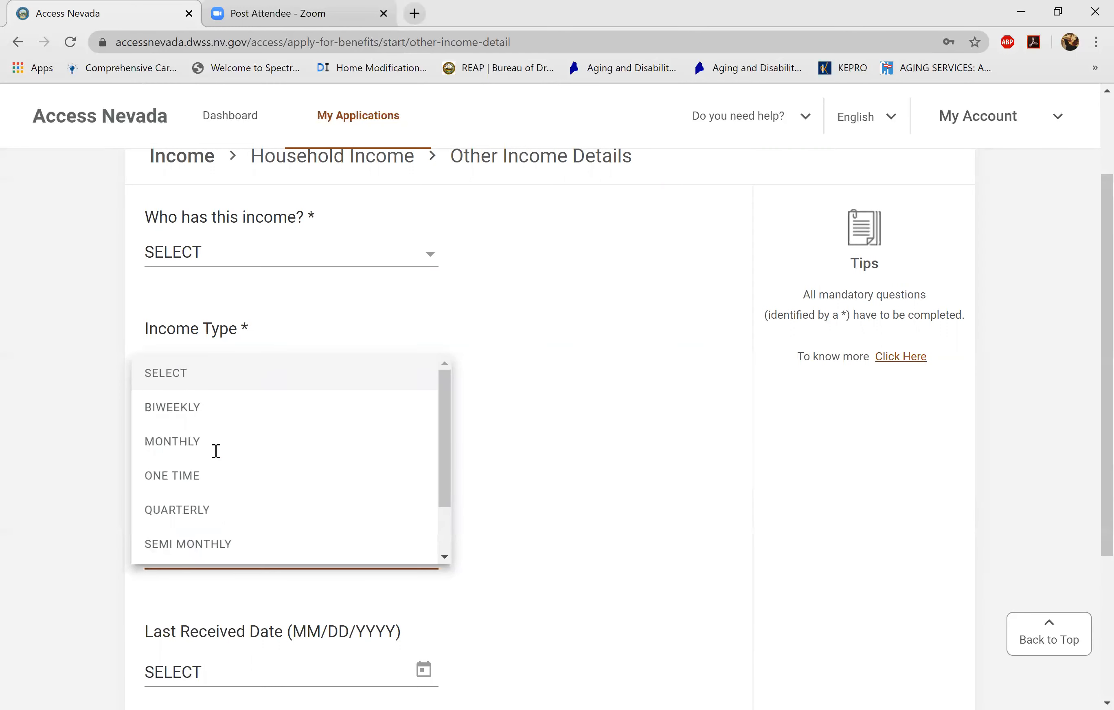
click(216, 451)
scroll(216, 451, down, 3)
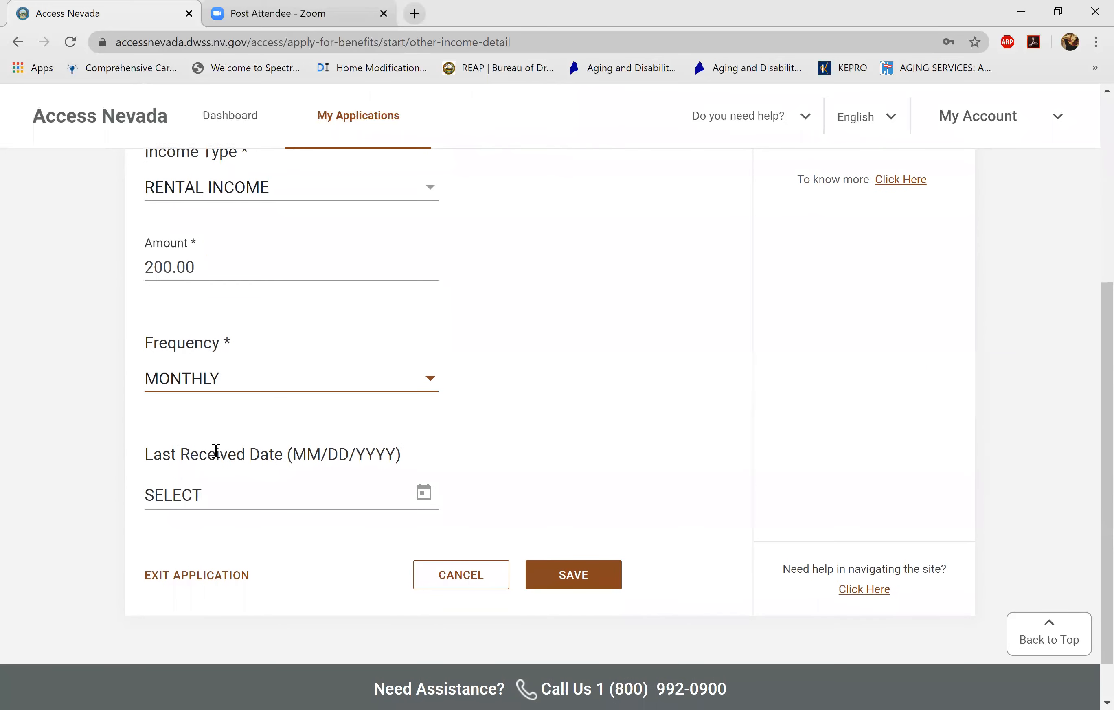
scroll(216, 451, up, 2)
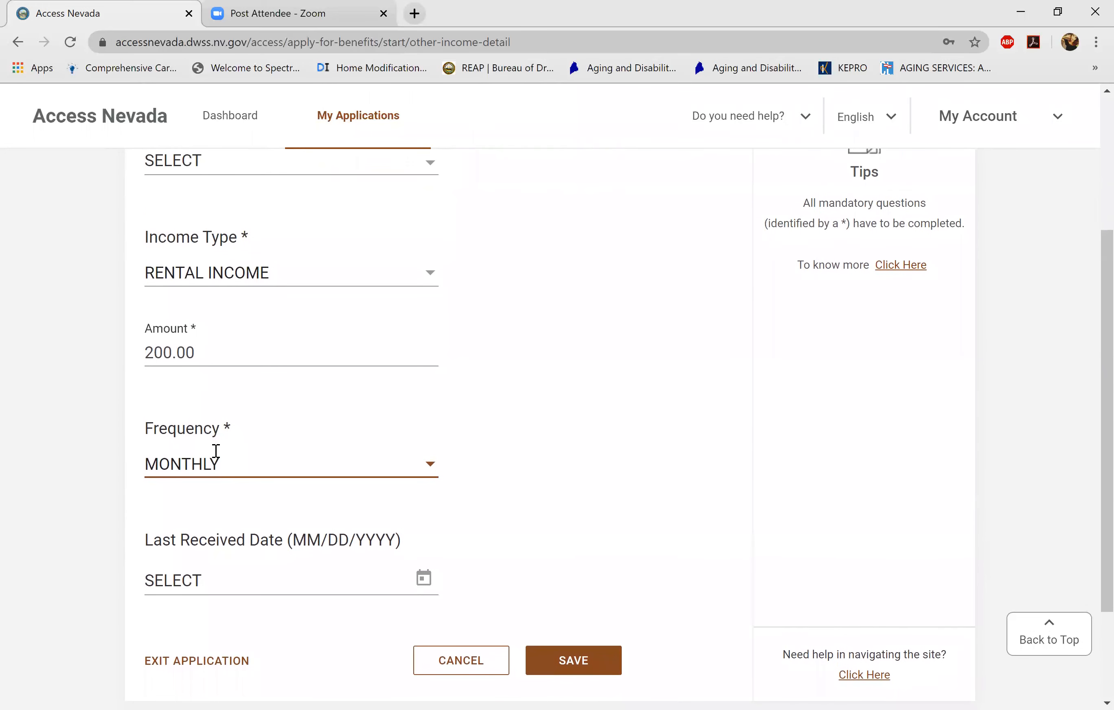
scroll(215, 451, up, 4)
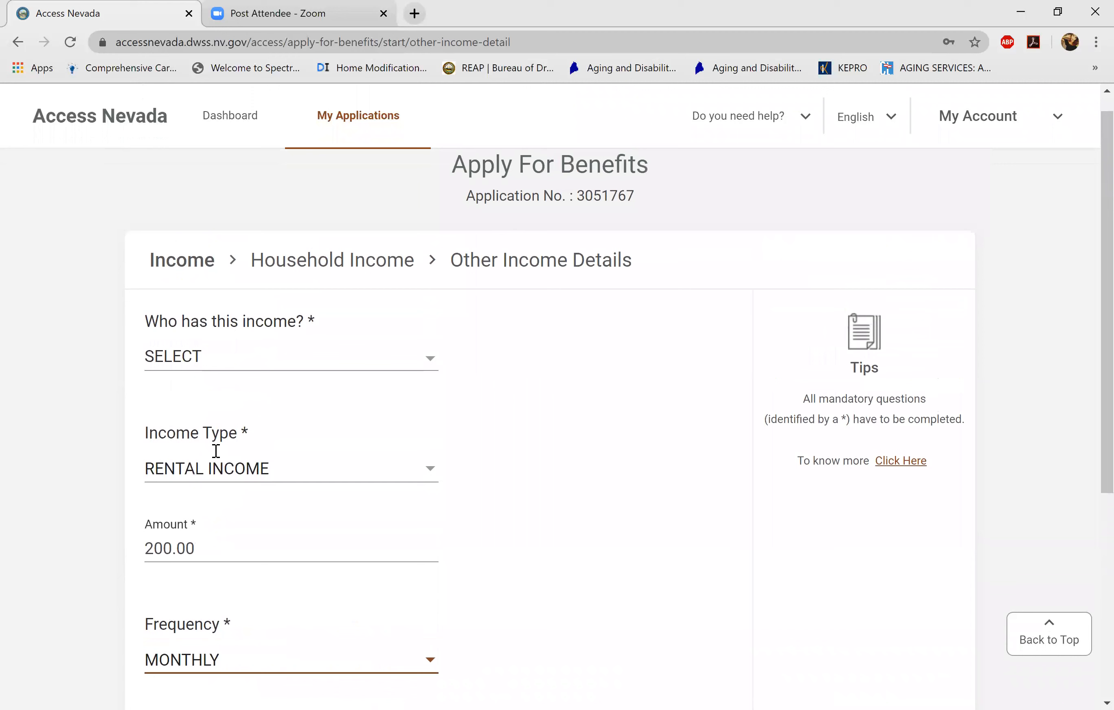
scroll(216, 451, down, 6)
scroll(215, 451, up, 1)
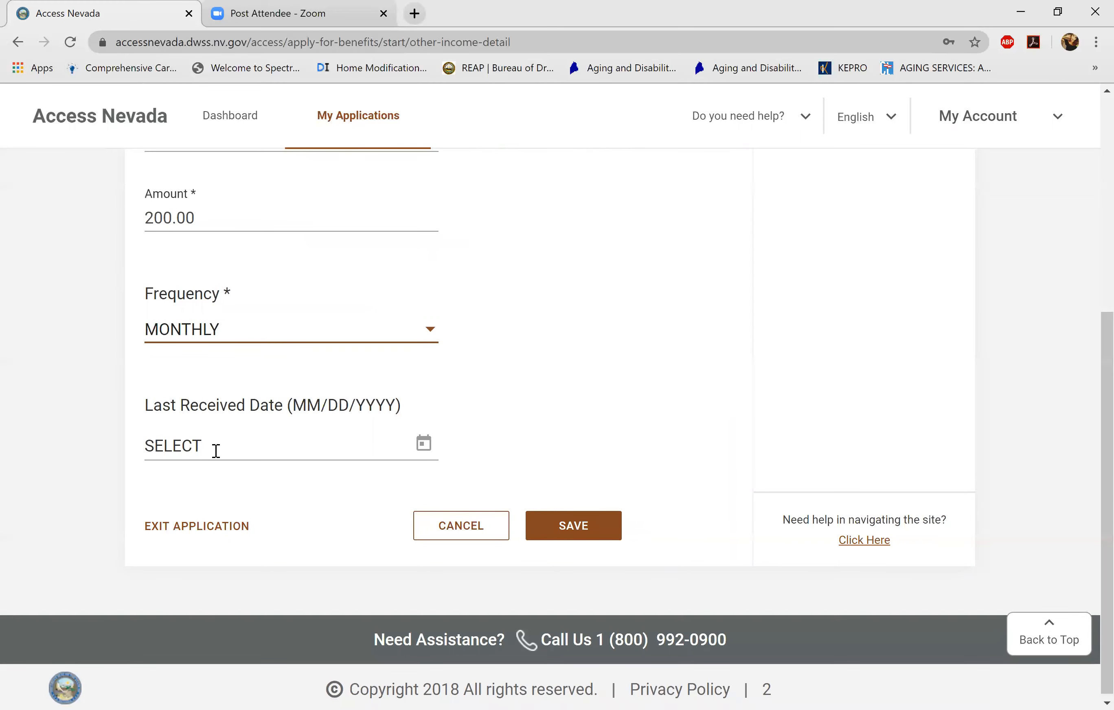
- Discard the rental income entry and continue past the household income questions
click(460, 525)
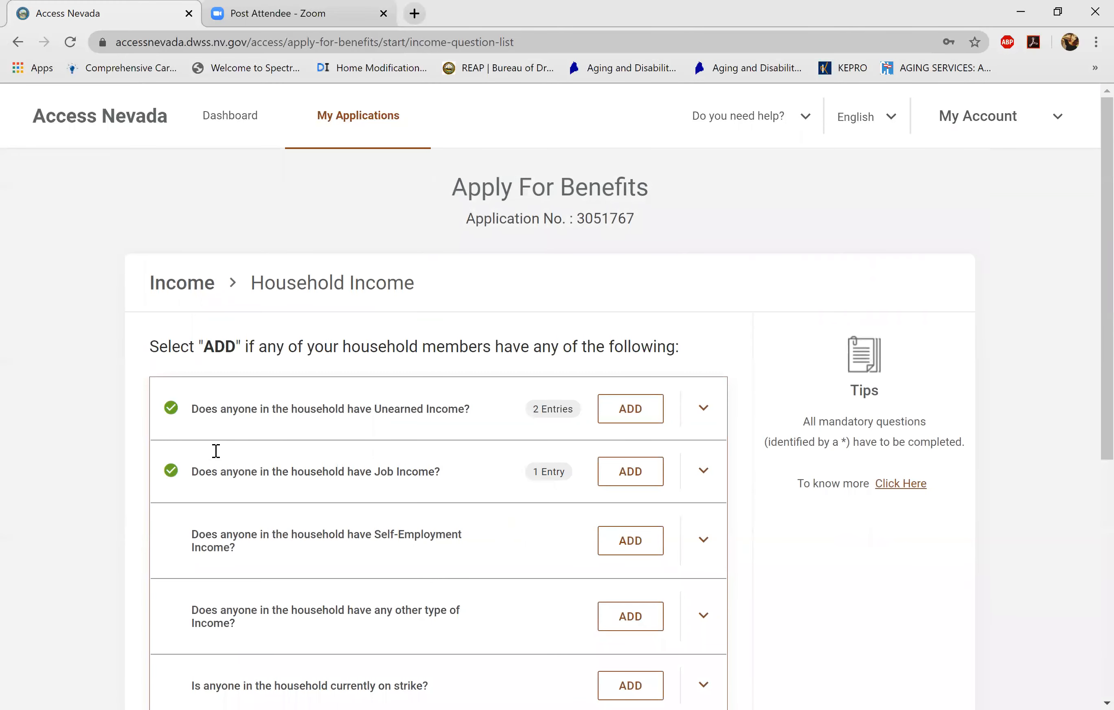
scroll(216, 451, down, 8)
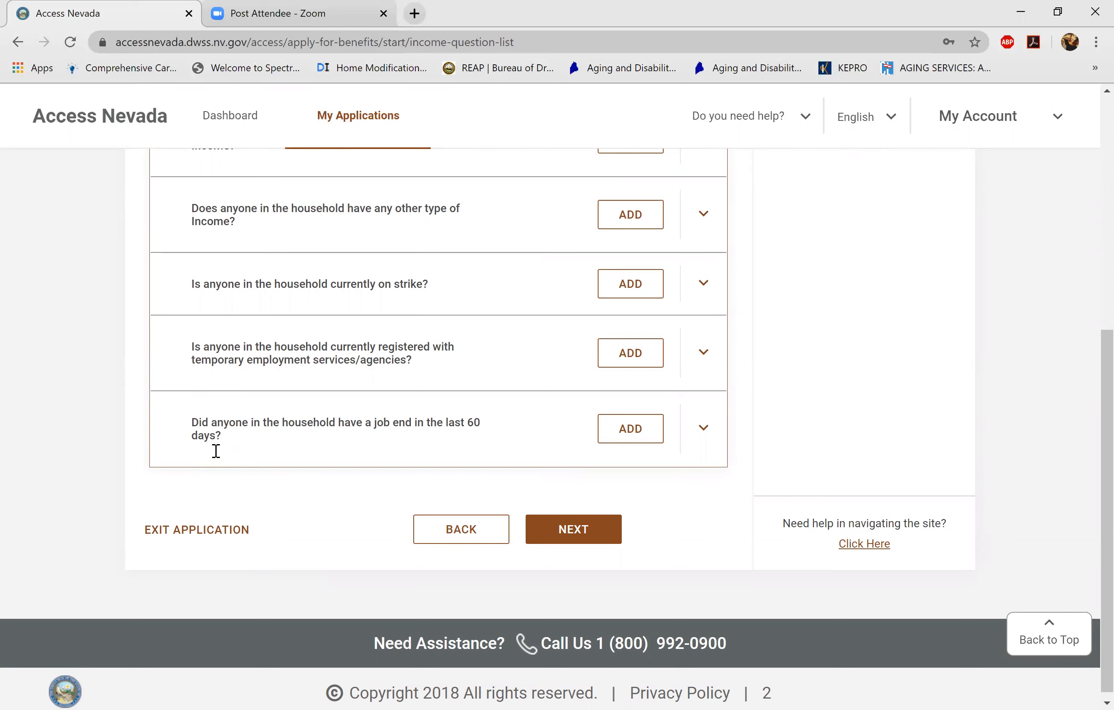
key(Return)
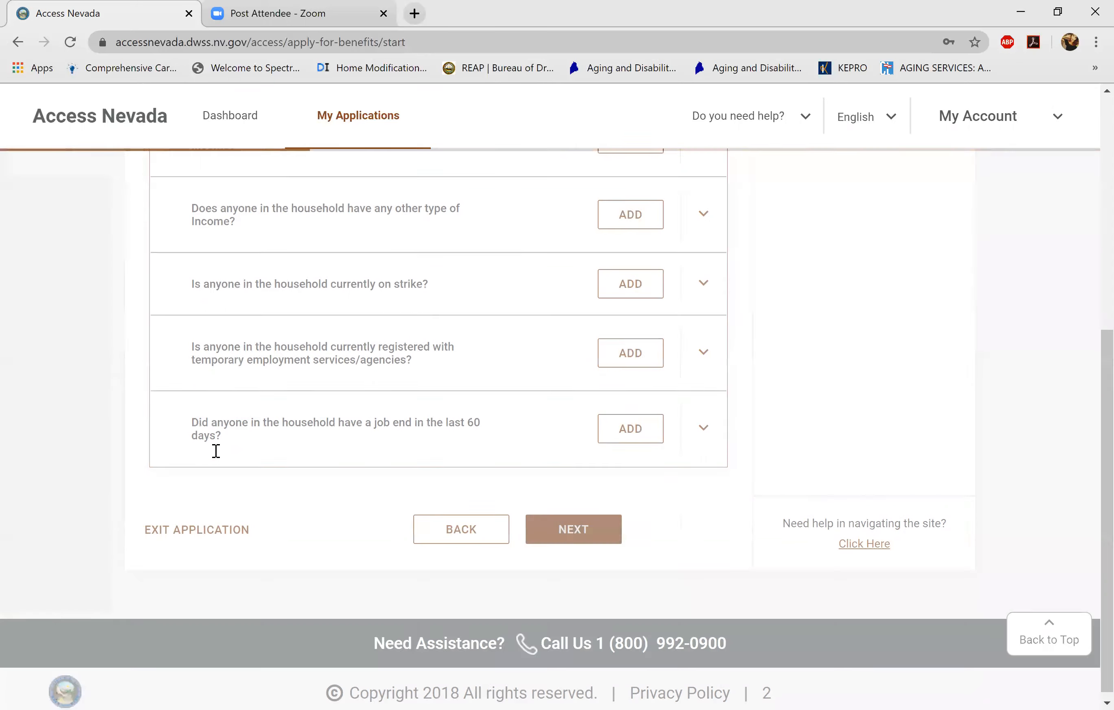
- Begin the Resources section from the application overview
scroll(216, 451, down, 3)
scroll(216, 451, down, 5)
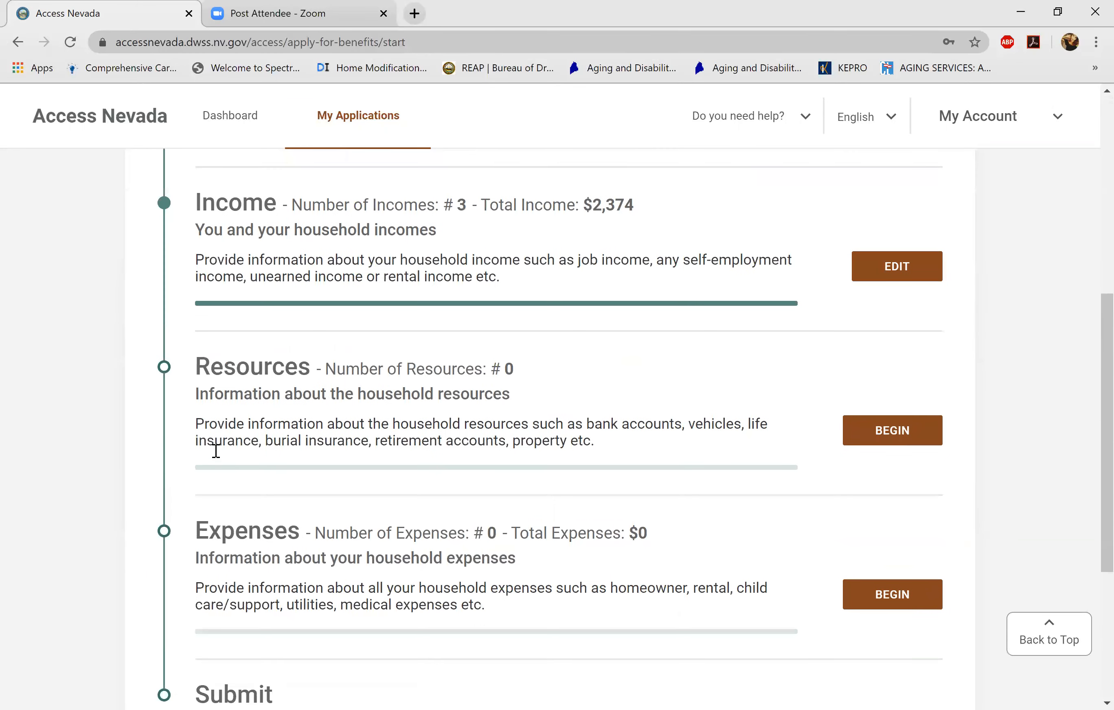
scroll(216, 452, down, 2)
scroll(215, 451, up, 1)
scroll(216, 451, down, 1)
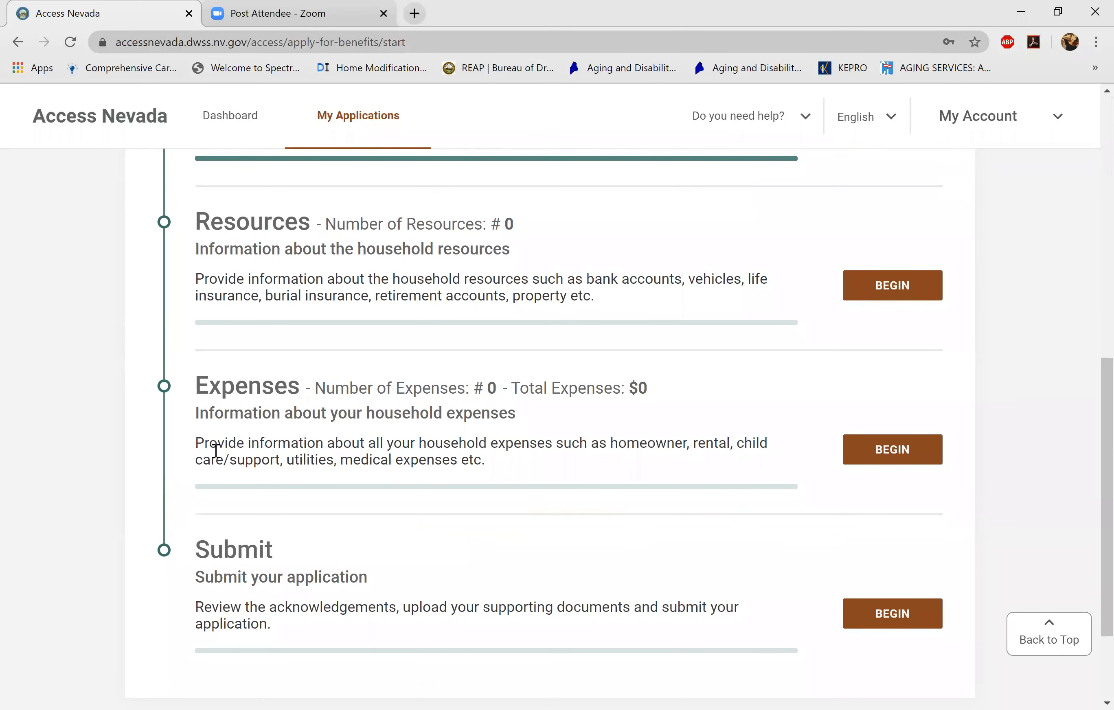
key(Return)
scroll(216, 452, down, 3)
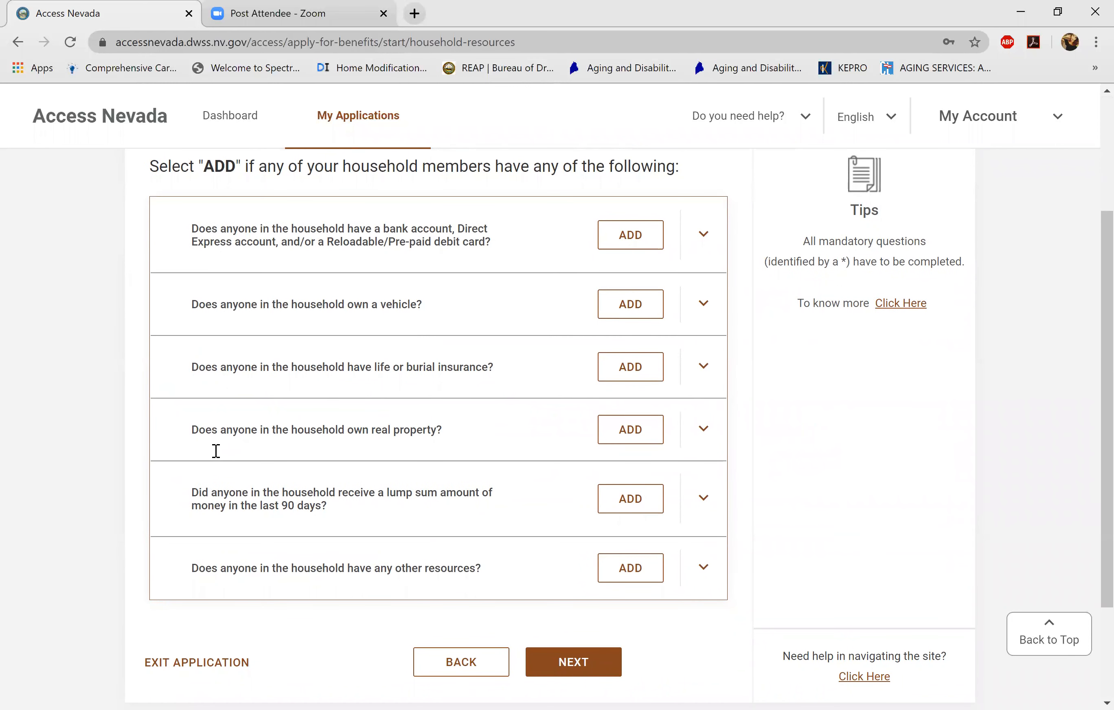
- Add a bank account owned by the first household member with bank name CHASE
key(Return)
scroll(216, 451, down, 2)
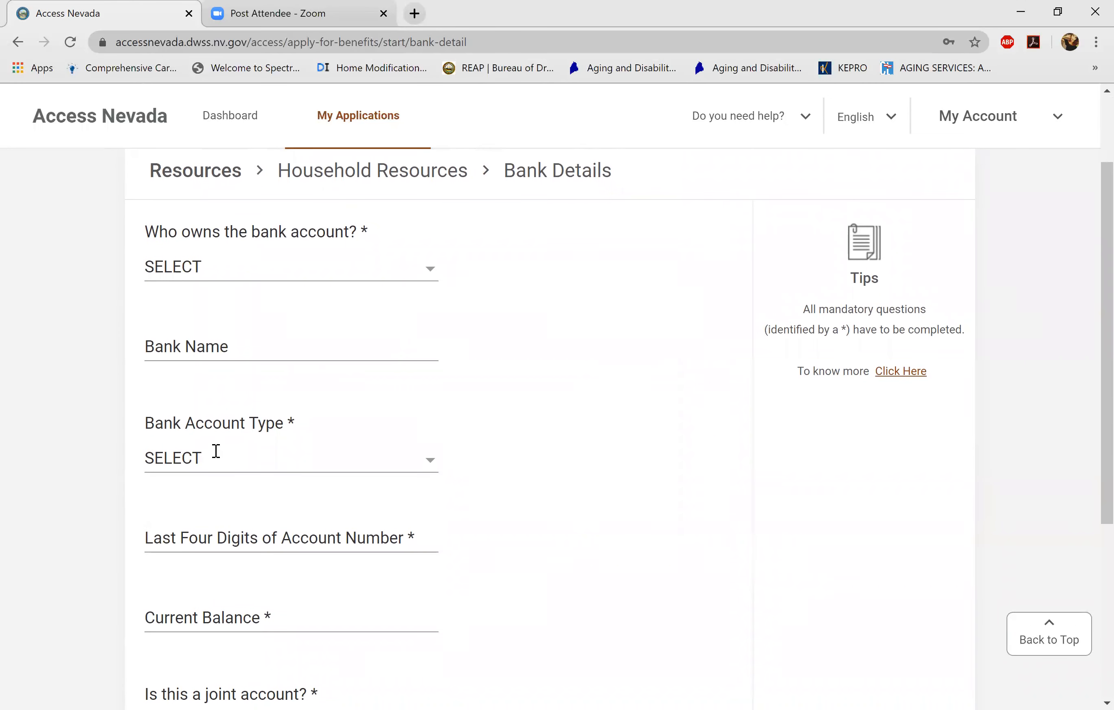
key(space)
key(Down)
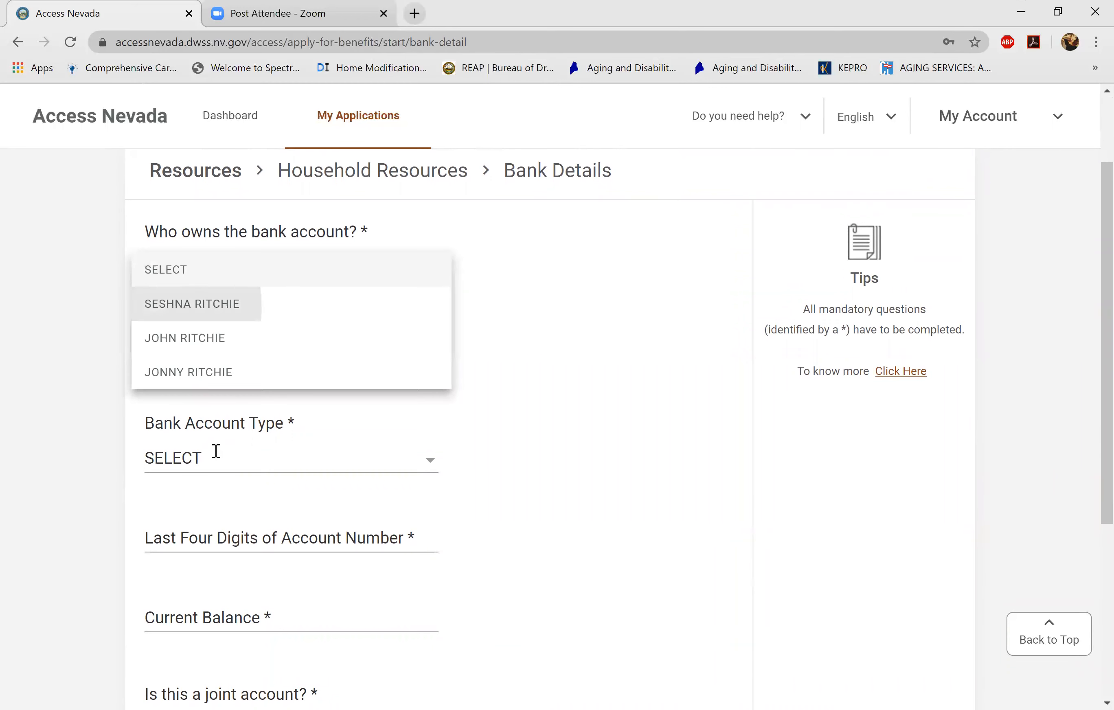
key(Return)
key(Tab)
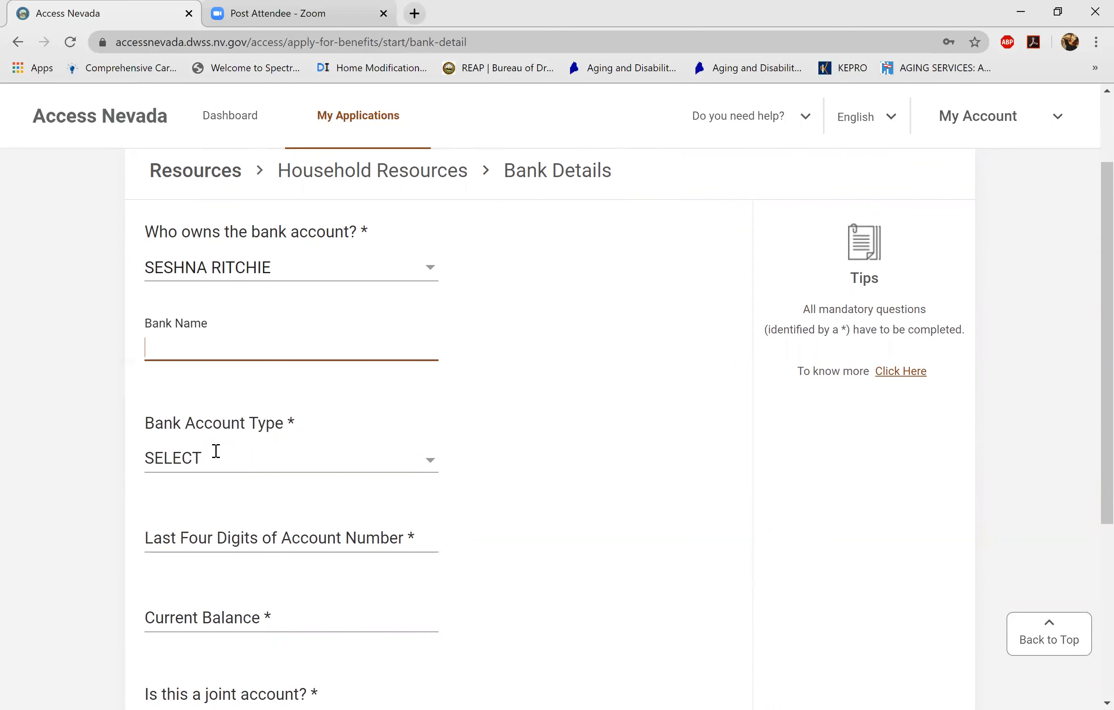
text(CHASE)
- Set the account type to SAVINGS ACCOUNT and enter the account's last four digits
click(217, 452)
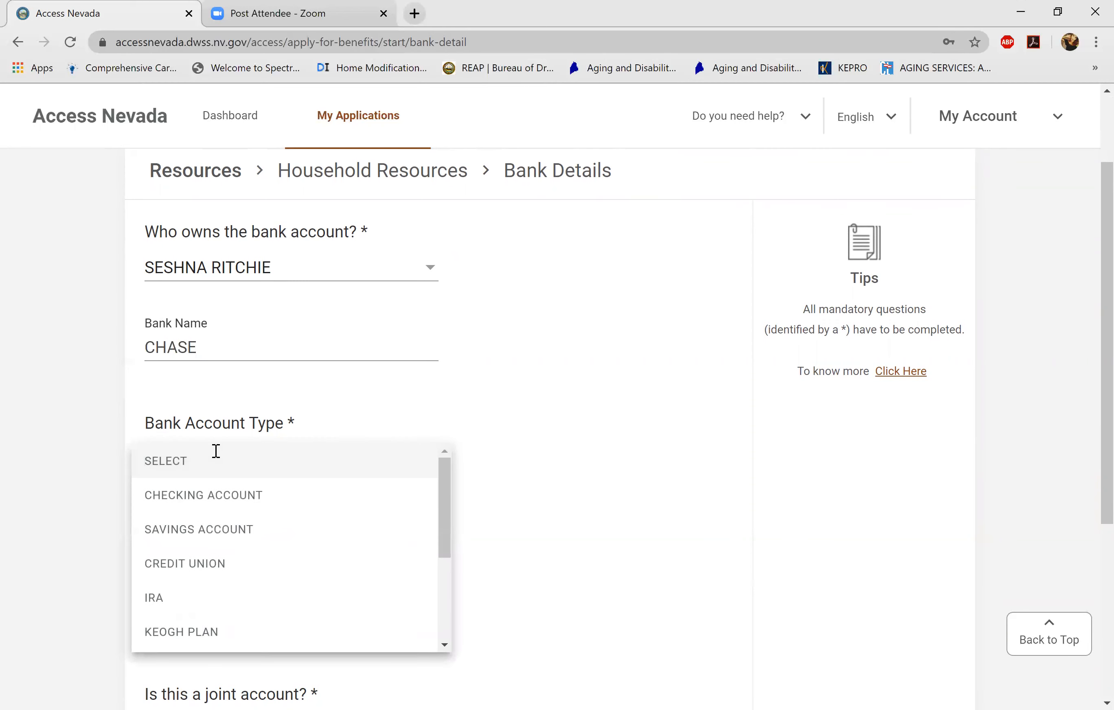
key(Down)
key(Down)
key(Return)
scroll(216, 452, down, 2)
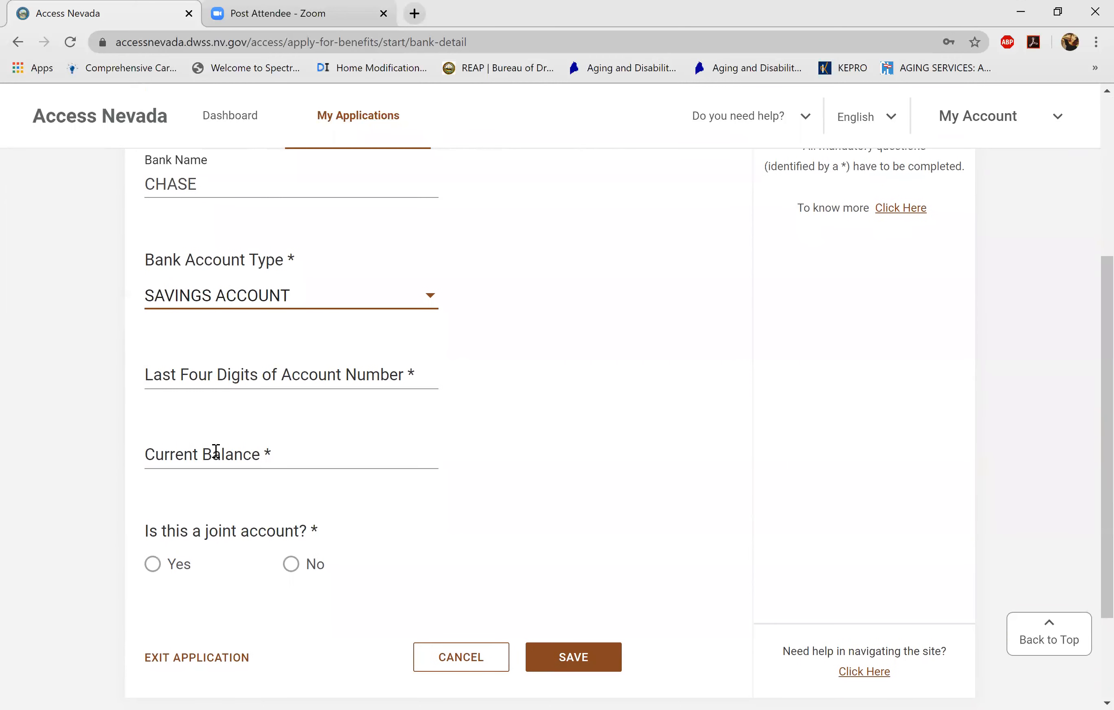
key(Tab)
text(001)
- Enter a 50.00 current balance and answer Yes to joint account
click(216, 451)
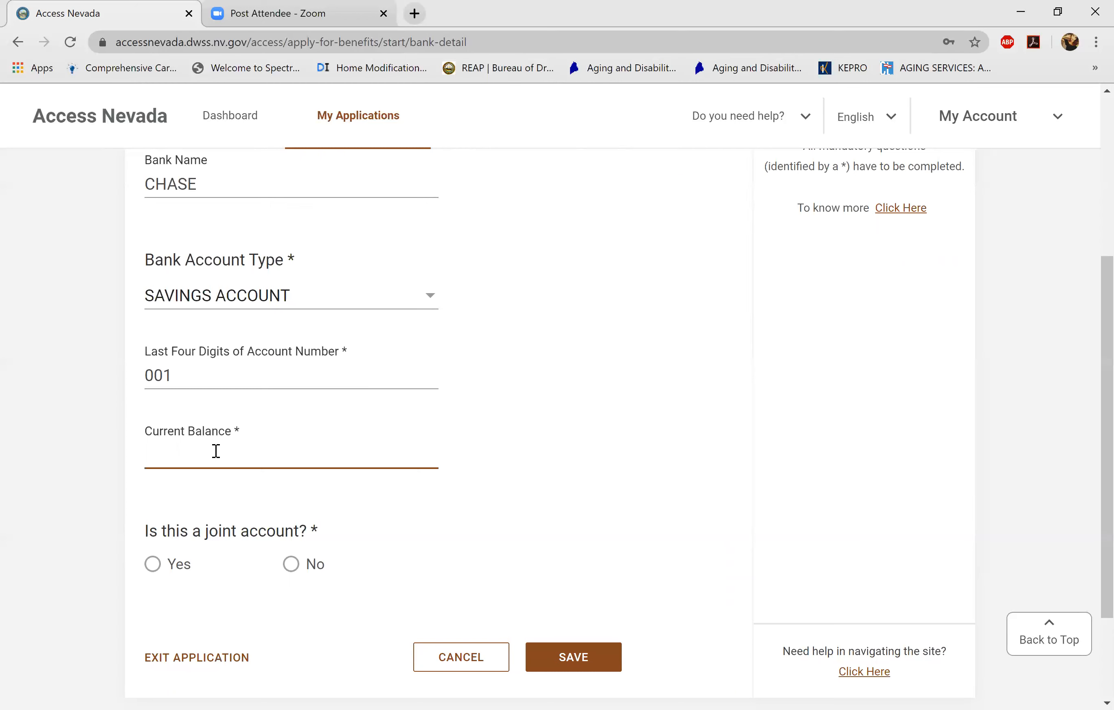
text(50.00)
key(Tab)
key(space)
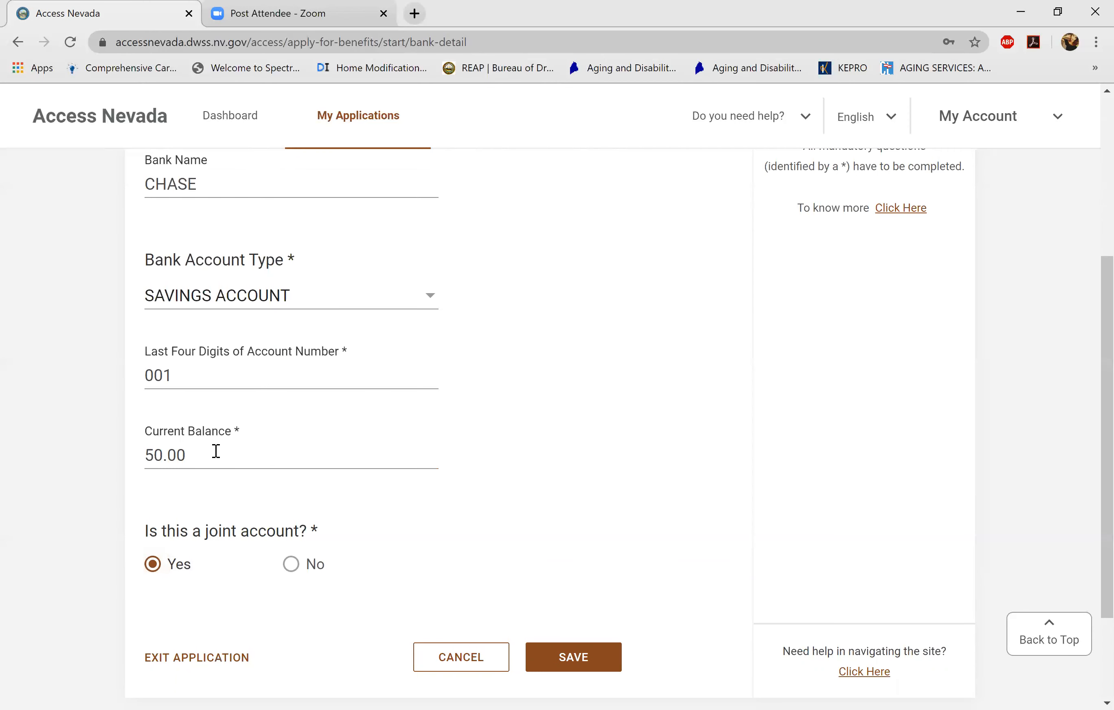
scroll(216, 451, up, 5)
scroll(215, 451, down, 8)
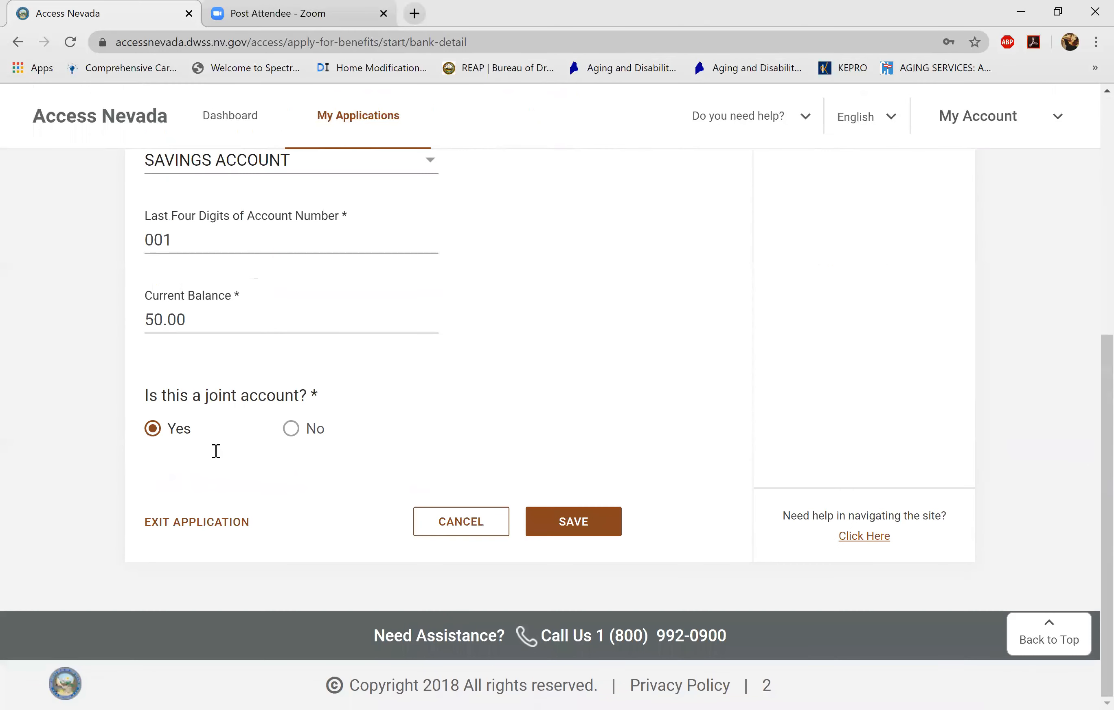
scroll(216, 451, up, 4)
scroll(216, 451, down, 4)
- Save the CHASE account, then start another bank account owned by the second household member
key(Return)
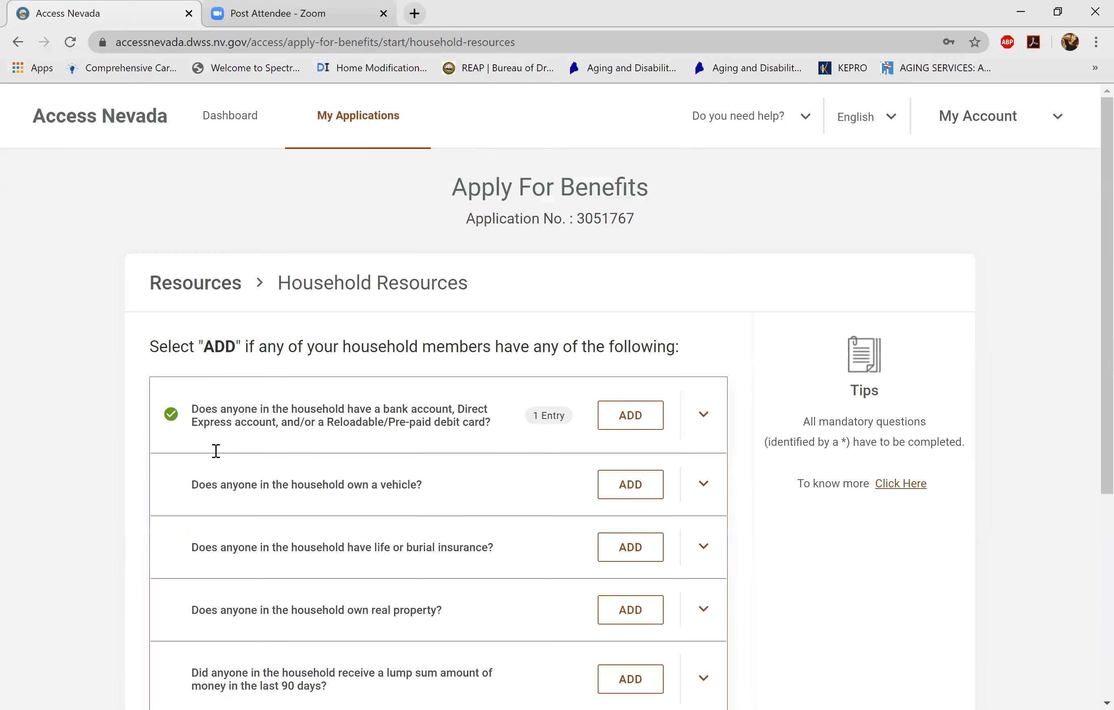
key(Return)
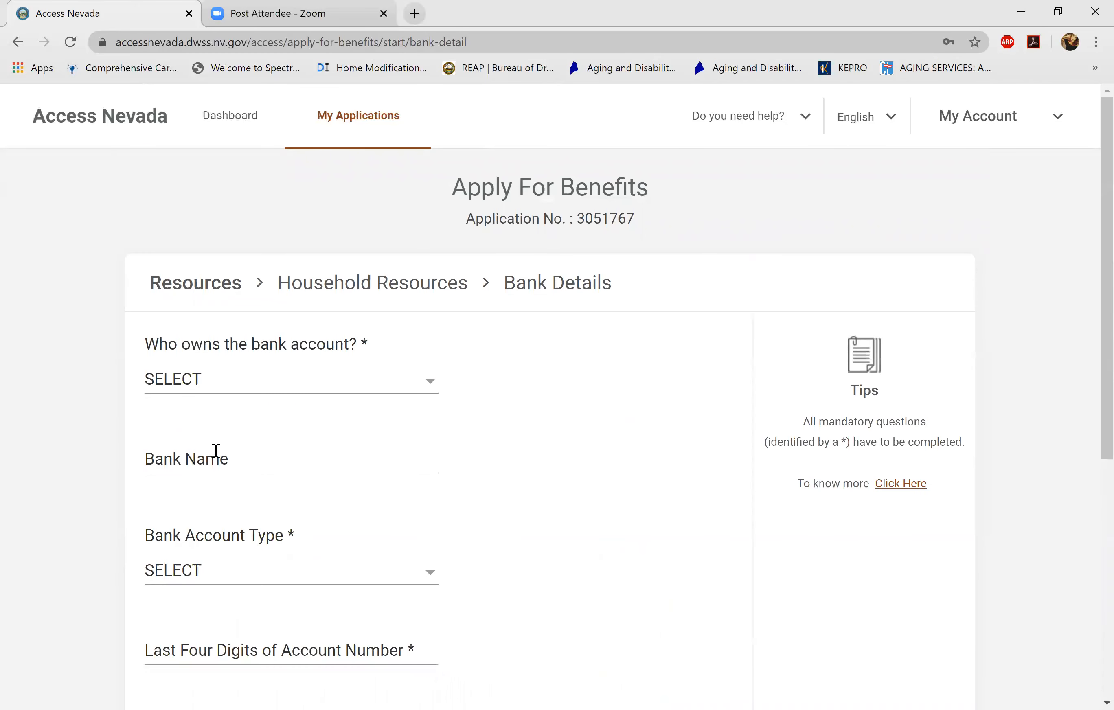
key(Return)
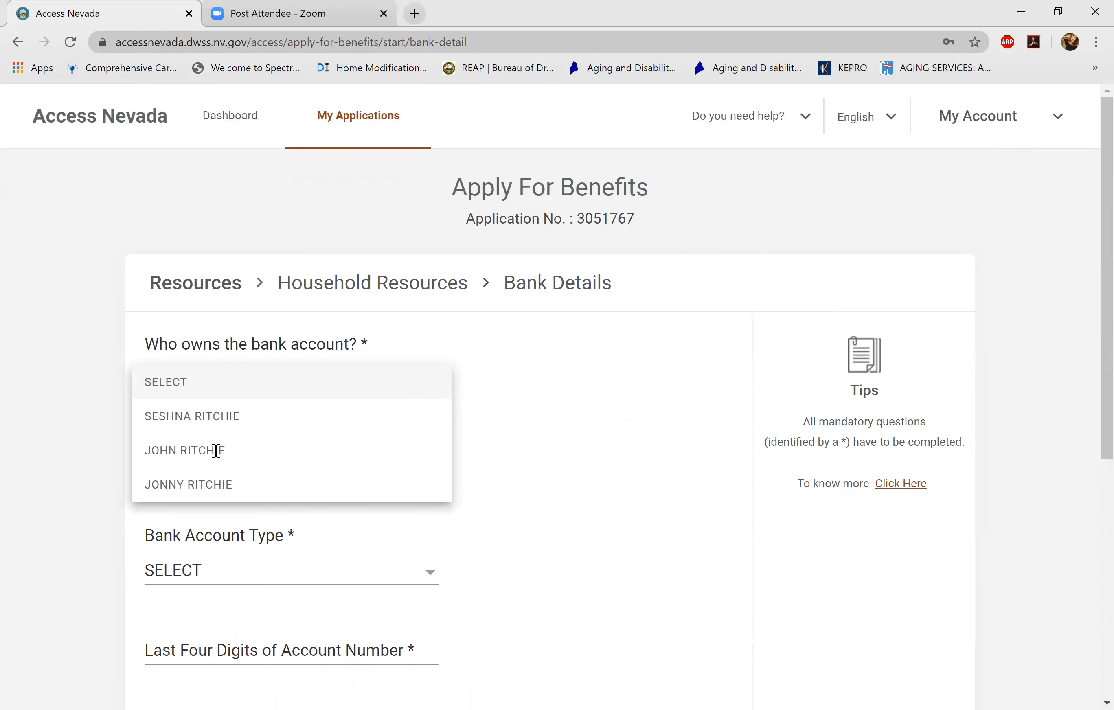
click(216, 450)
scroll(216, 450, down, 4)
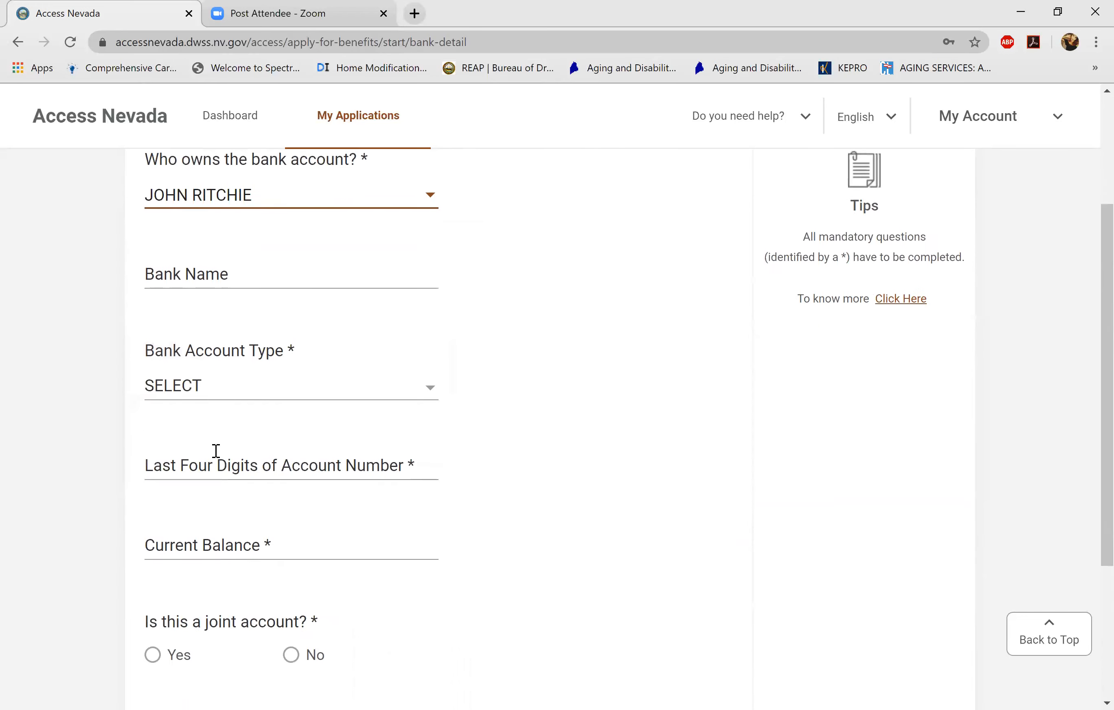
scroll(216, 450, down, 5)
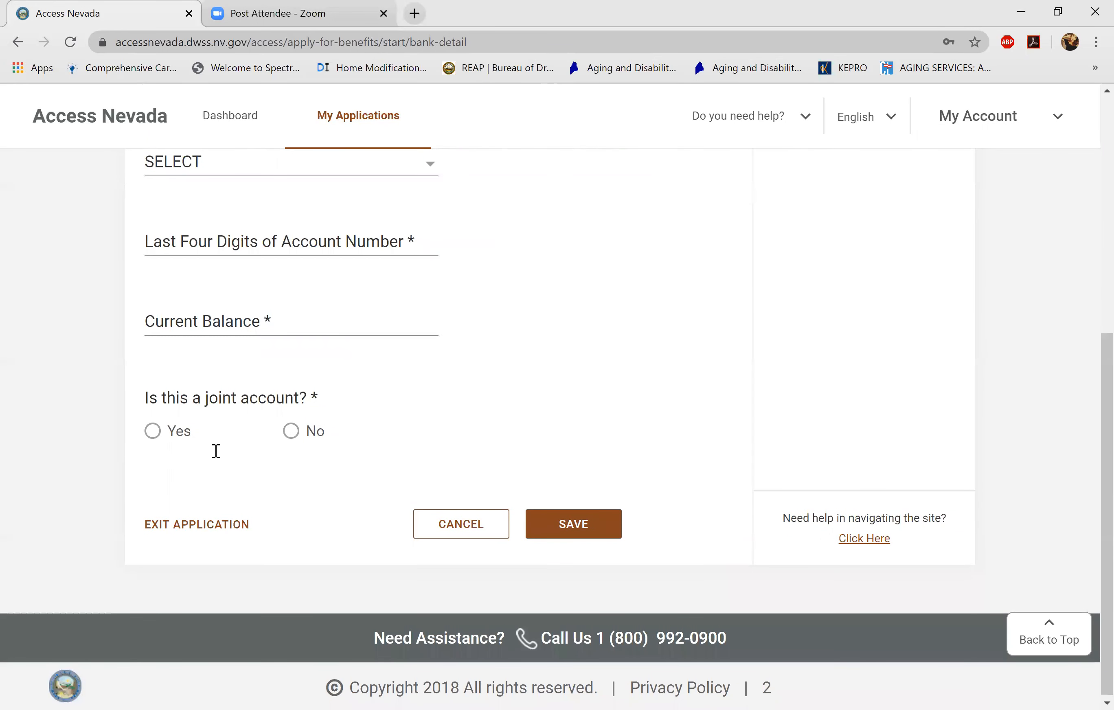
scroll(216, 450, up, 4)
scroll(216, 450, down, 4)
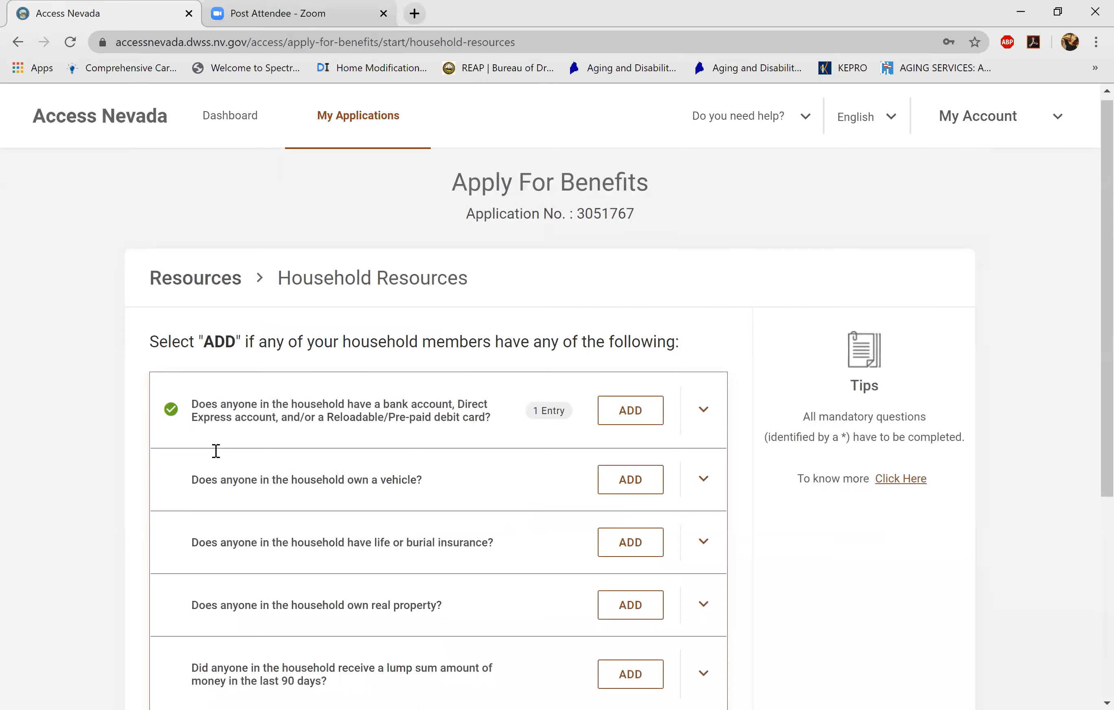
scroll(215, 450, down, 4)
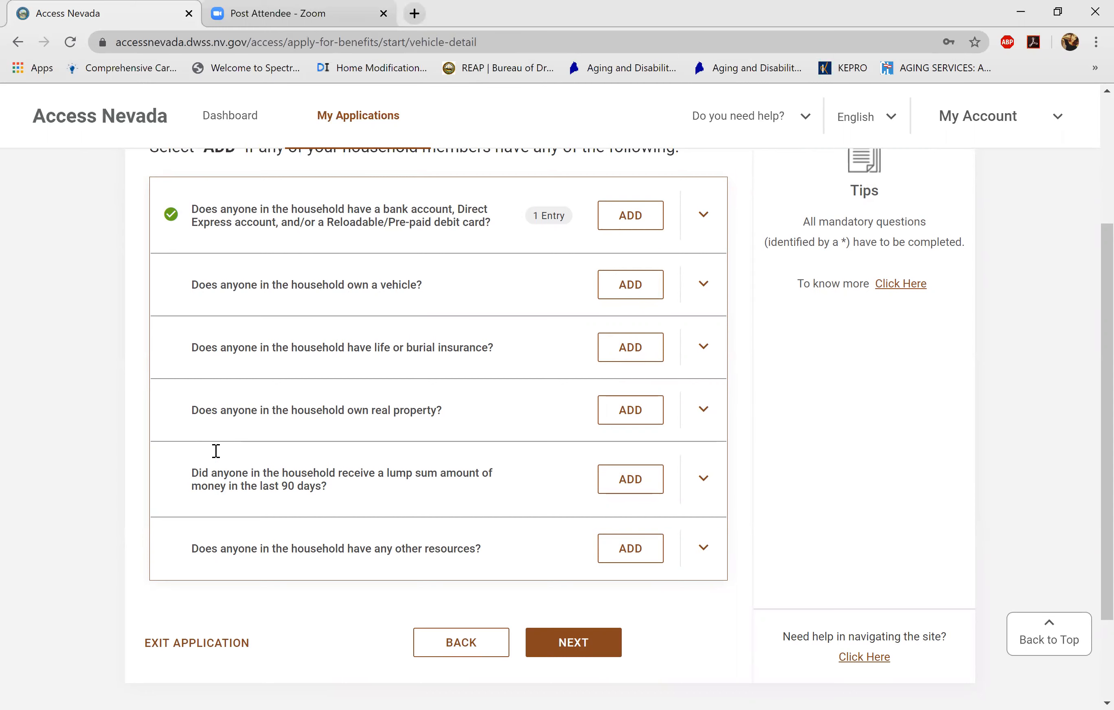
- Set the first household member as the vehicle's owner
scroll(216, 450, down, 3)
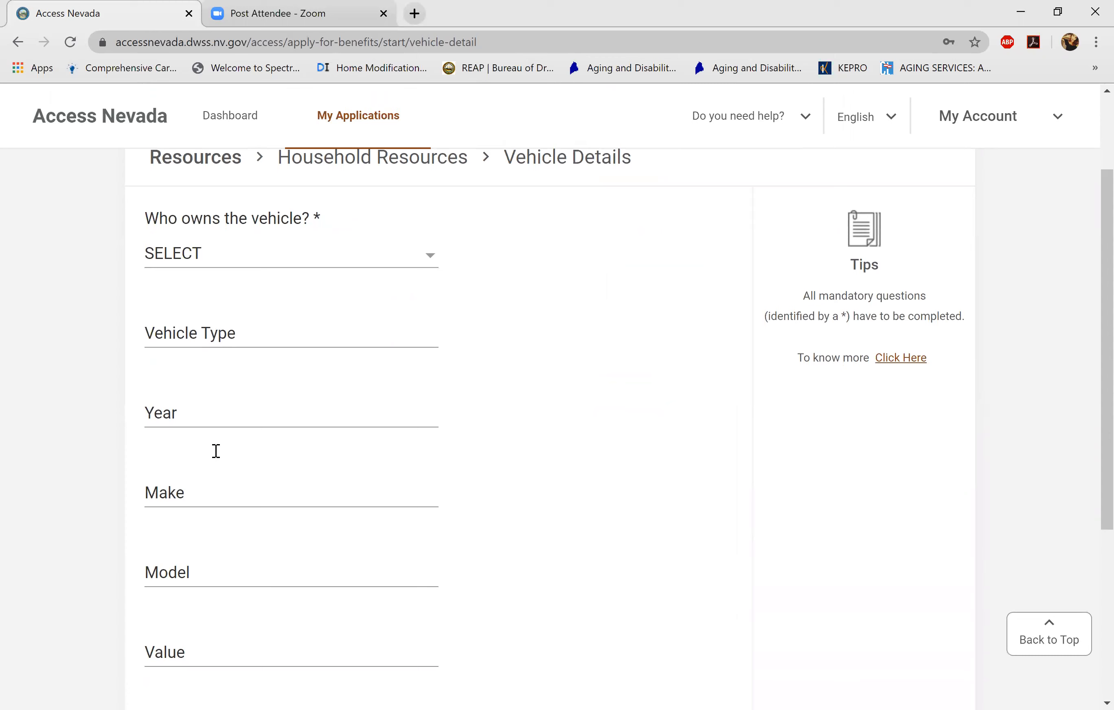
key(space)
key(Down)
key(Return)
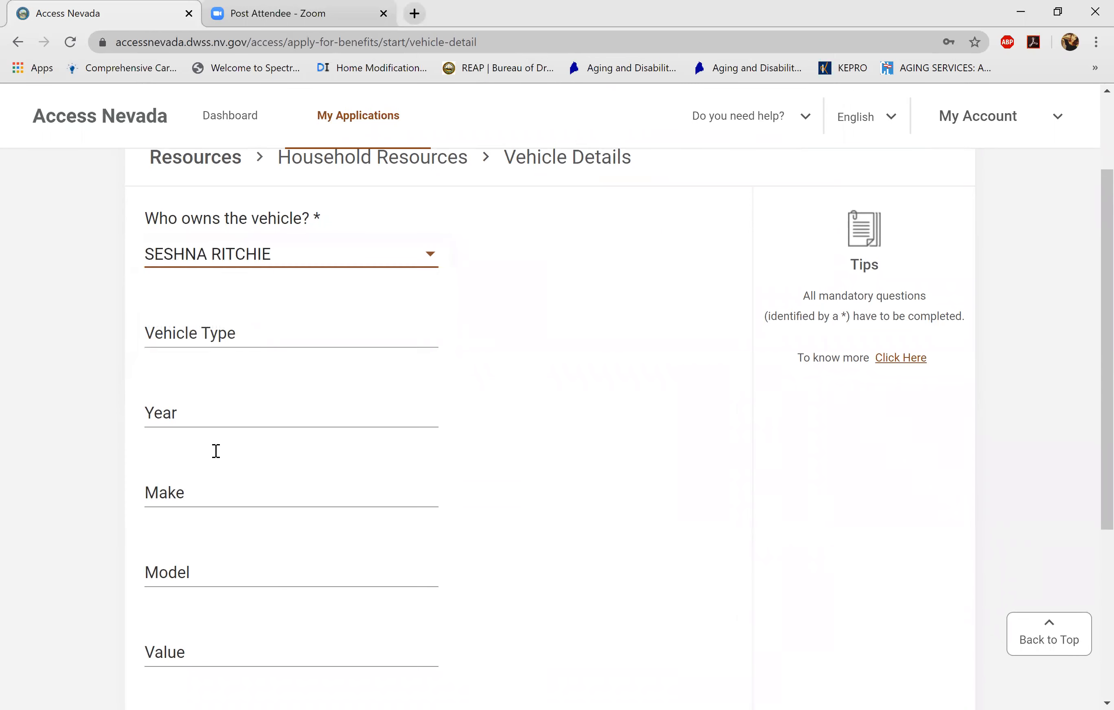
scroll(216, 451, down, 3)
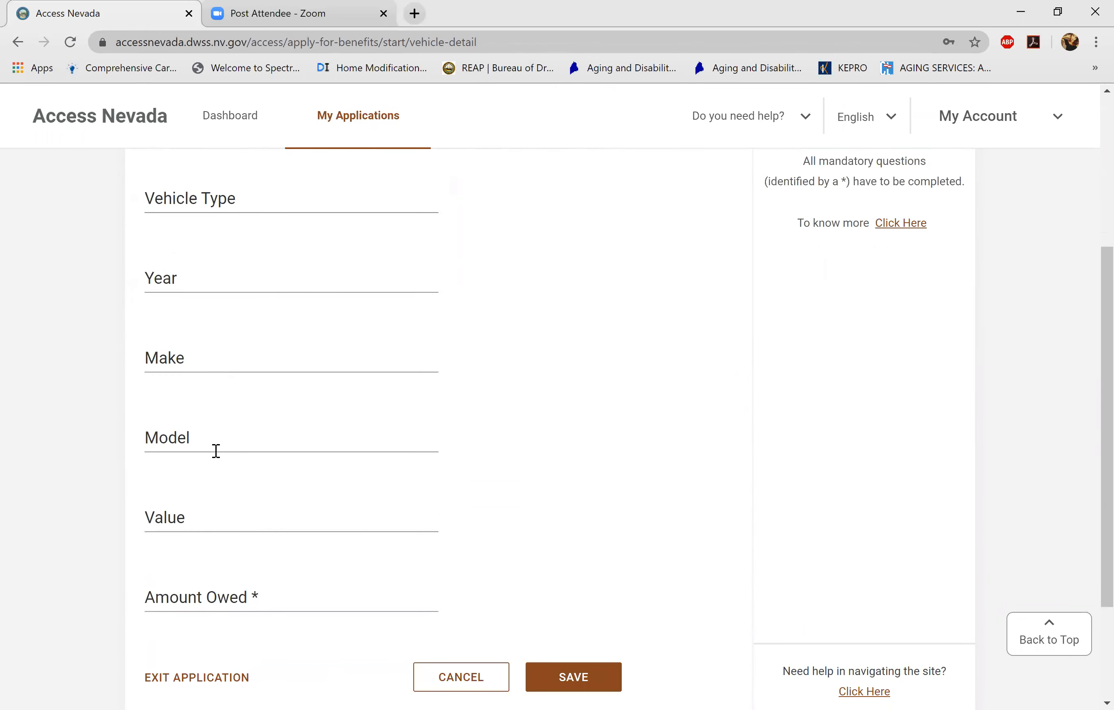
scroll(216, 451, down, 3)
- Enter 0.00 as the amount owed on the vehicle and save it
click(216, 450)
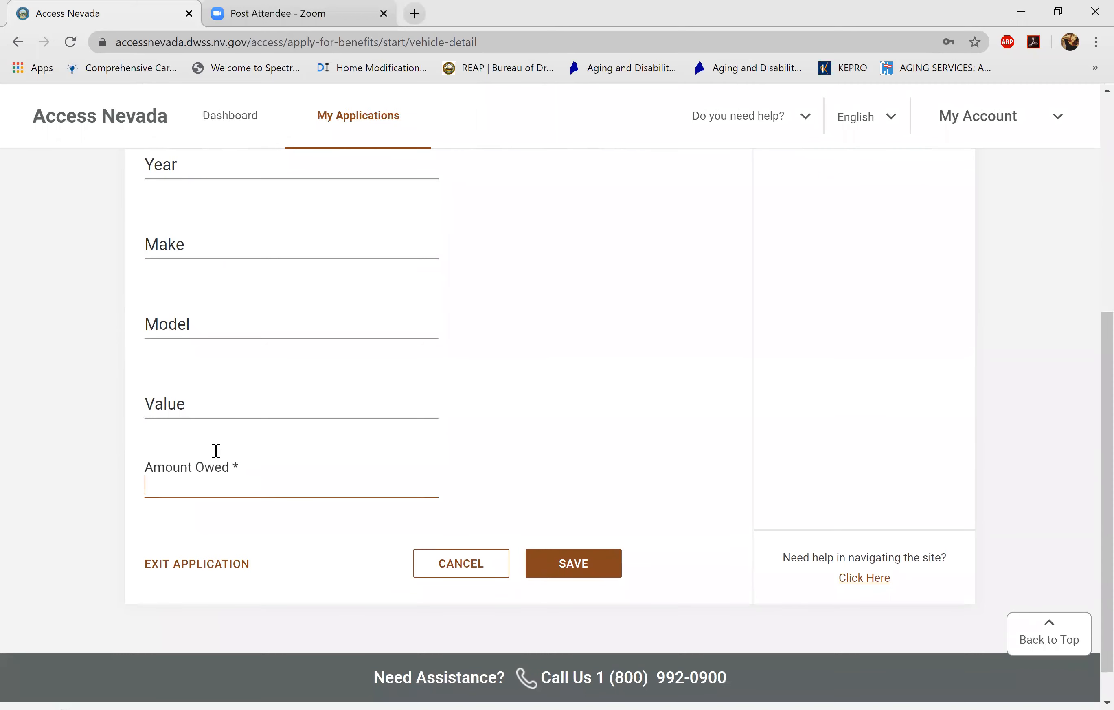
text(00)
key(BackSpace)
text(.00)
key(Return)
scroll(215, 451, down, 5)
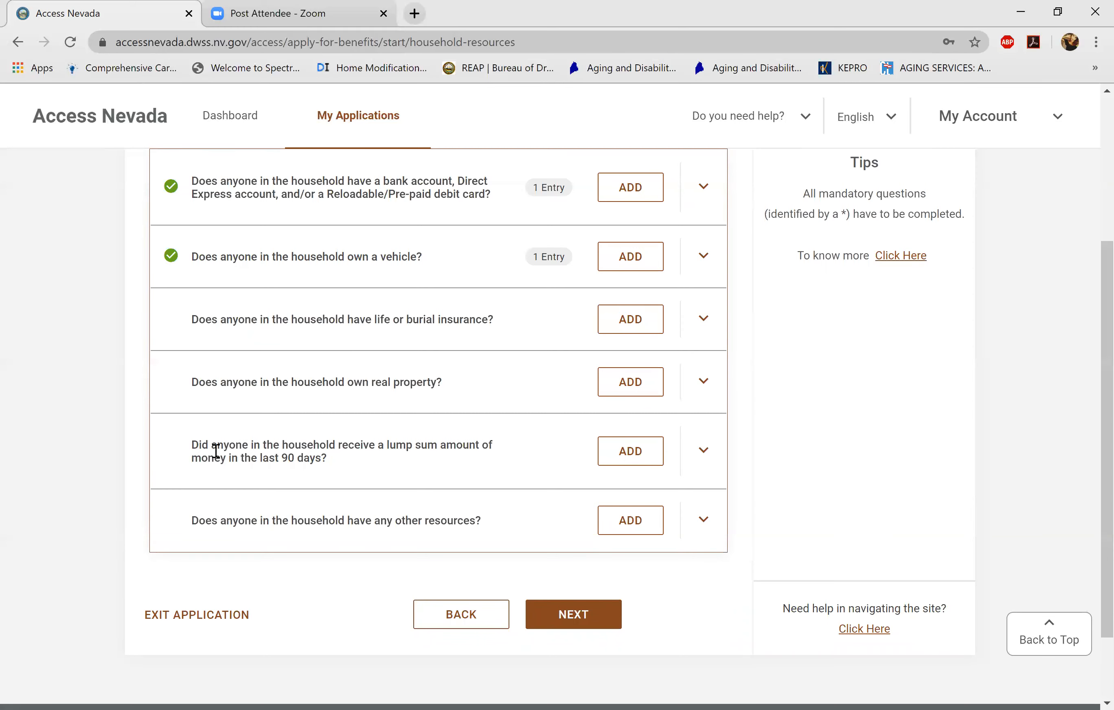
scroll(216, 450, down, 1)
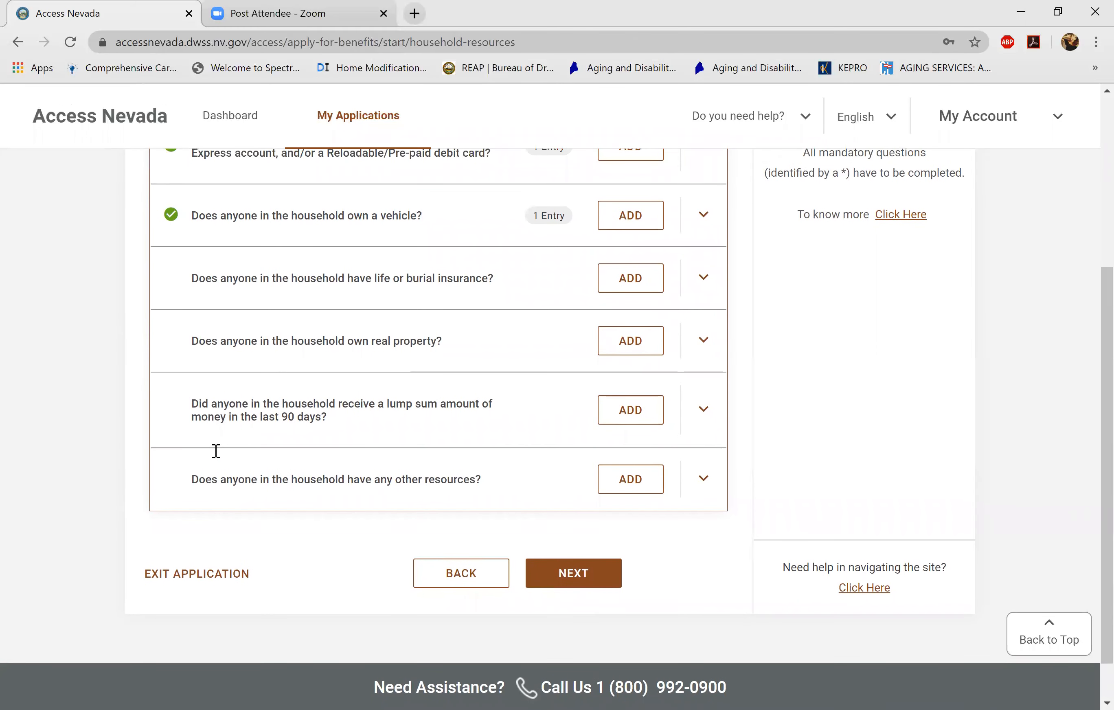
scroll(215, 450, down, 1)
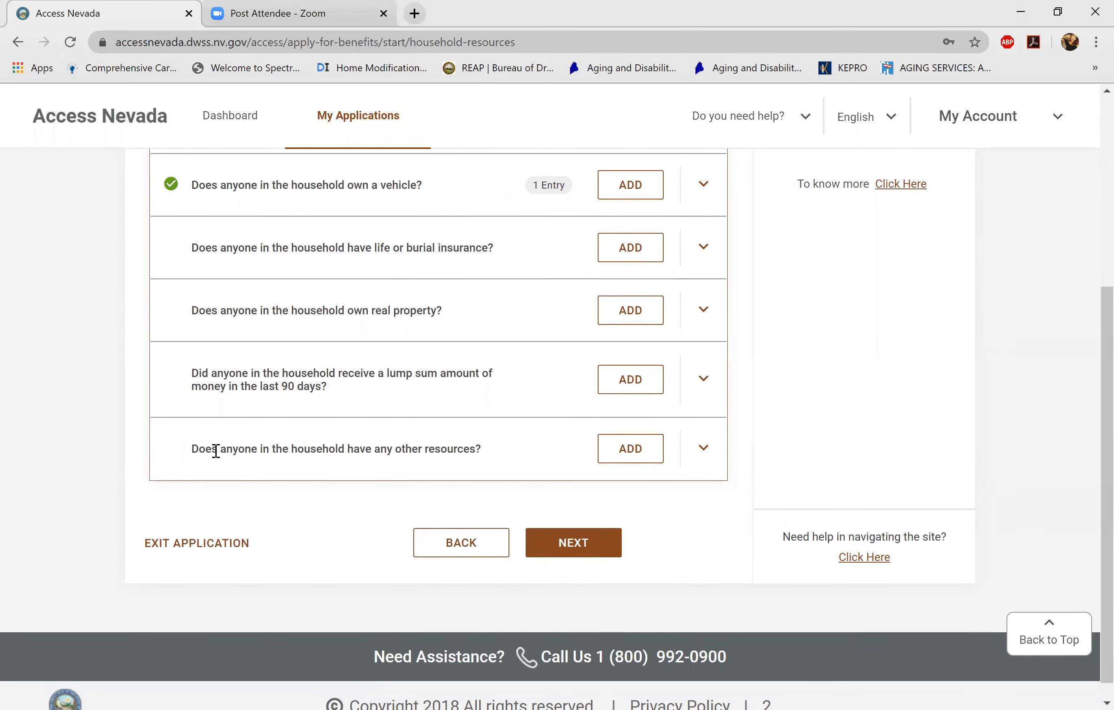
- Leave Household Resources and begin the Household Expenses section
key(Return)
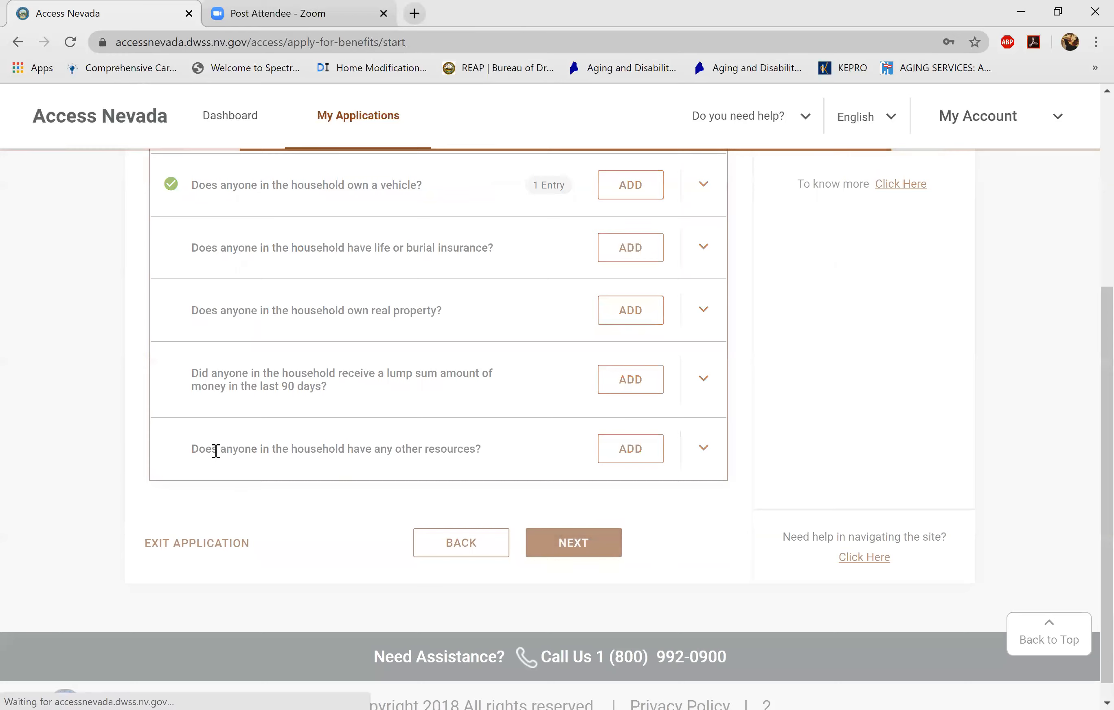
scroll(215, 450, down, 10)
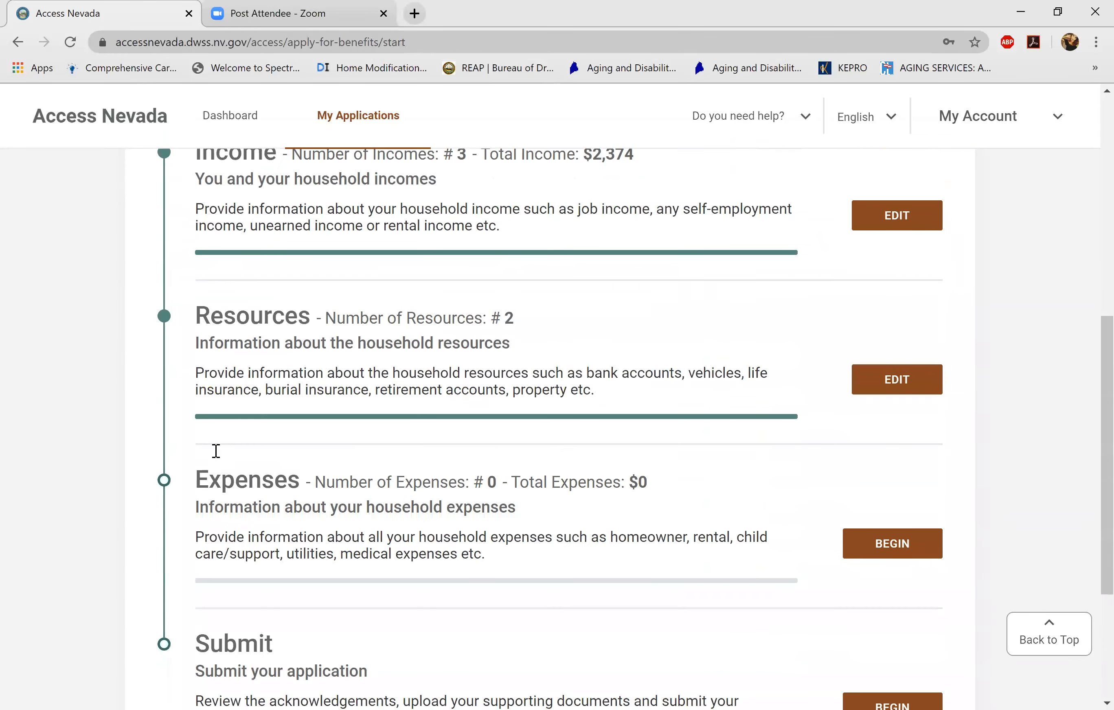
scroll(216, 450, down, 2)
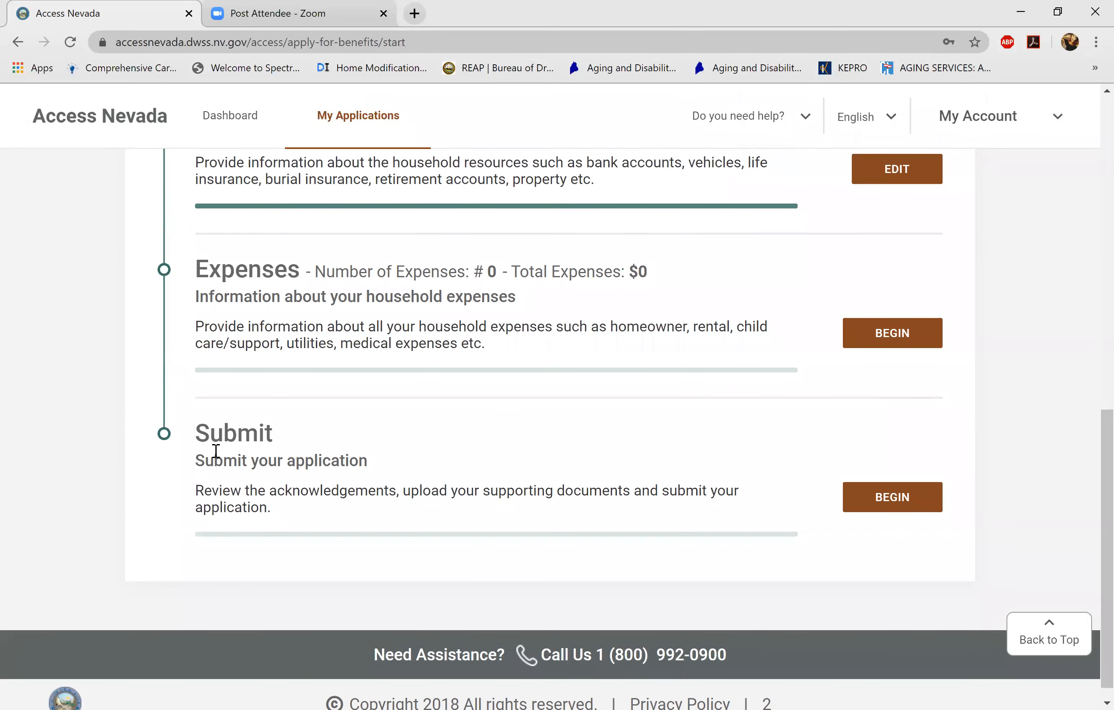
key(Return)
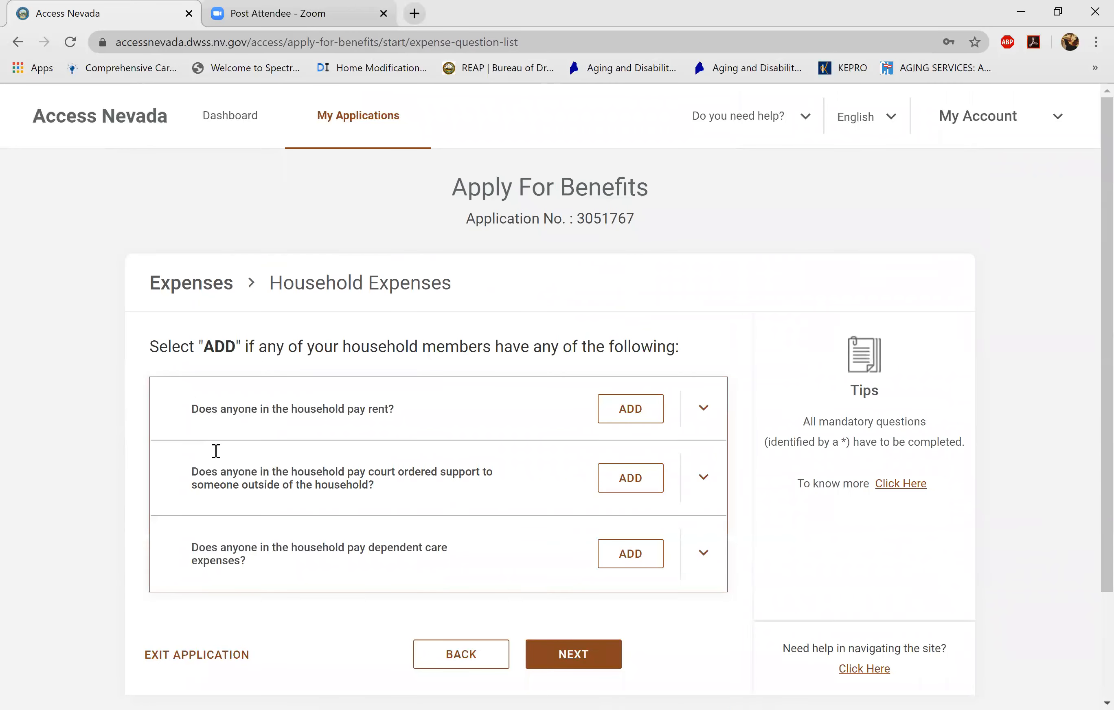
scroll(216, 450, down, 3)
- Add a rent expense for the first household member with total rent 800.00
key(Return)
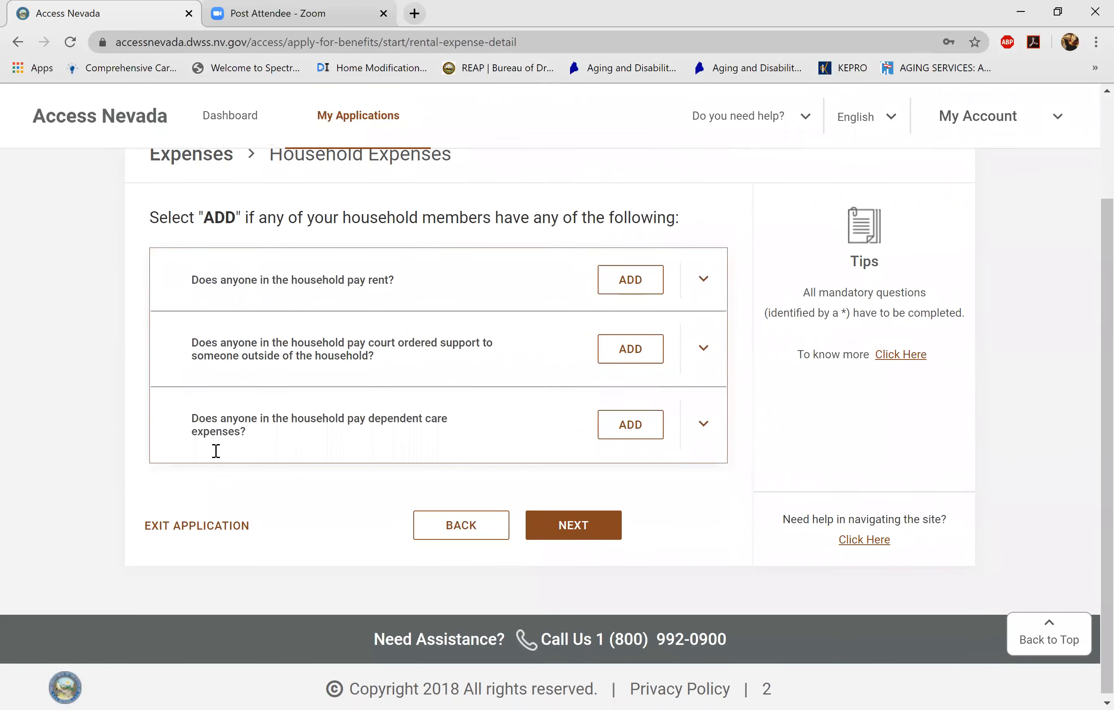
scroll(216, 450, down, 2)
key(Tab)
key(Return)
key(Down)
key(Return)
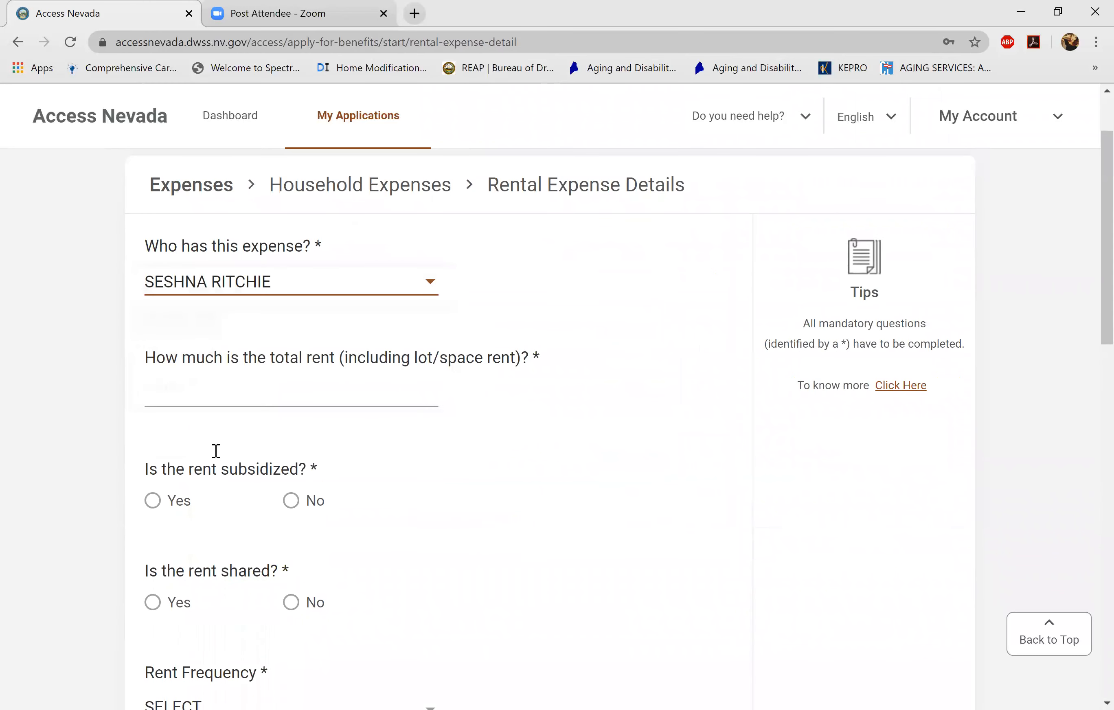
scroll(216, 450, down, 2)
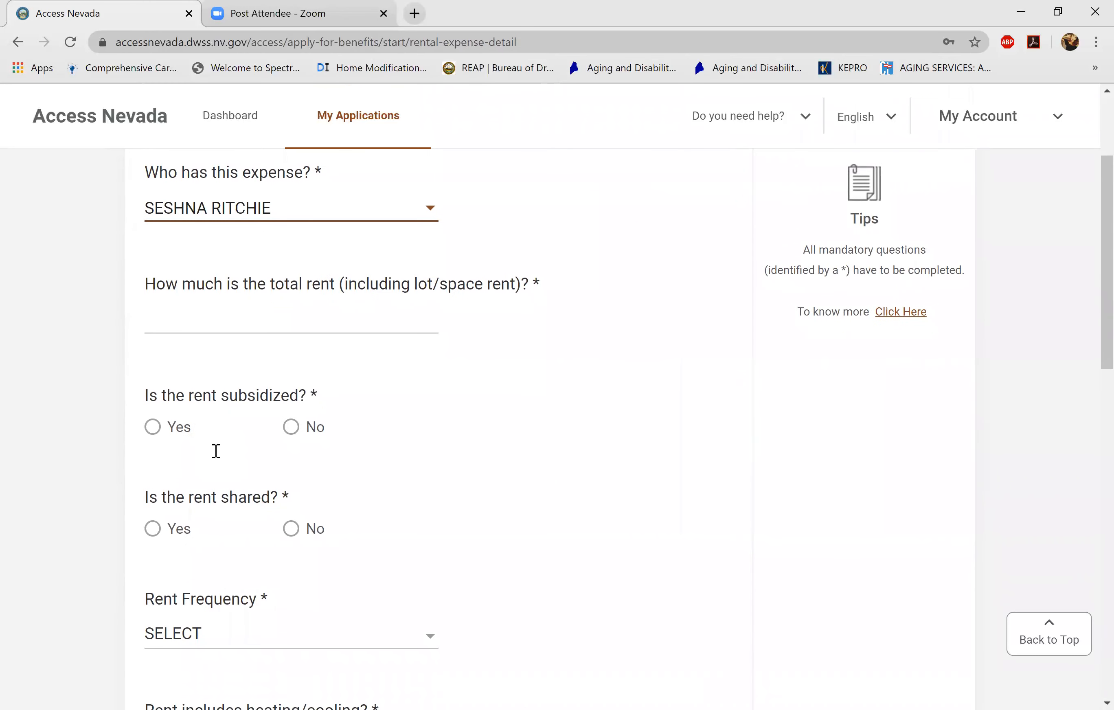
key(Tab)
text(800.00)
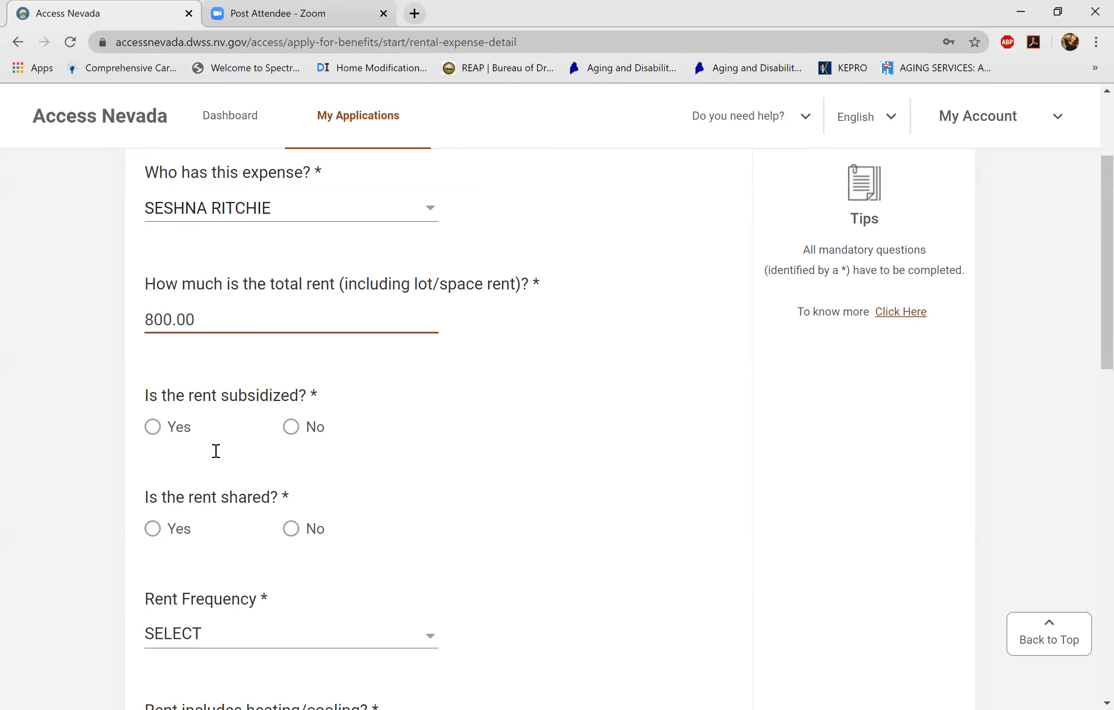
- Answer No to rent subsidized and rent shared, and set rent frequency to MONTHLY
key(Tab)
key(space)
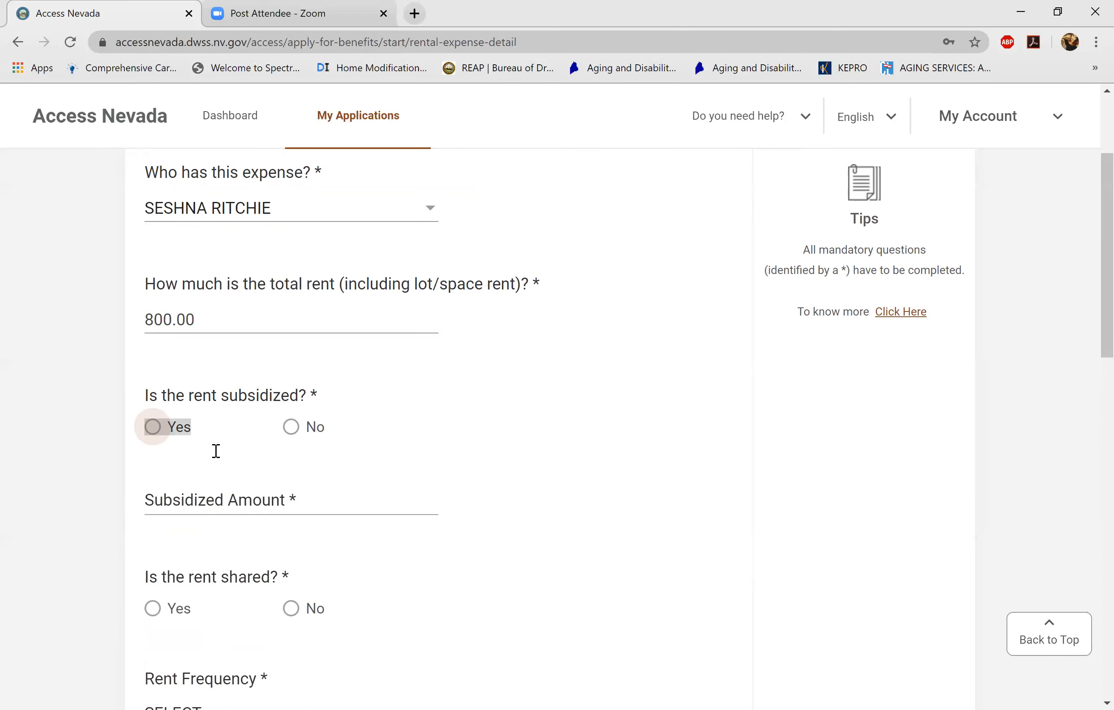
key(Right)
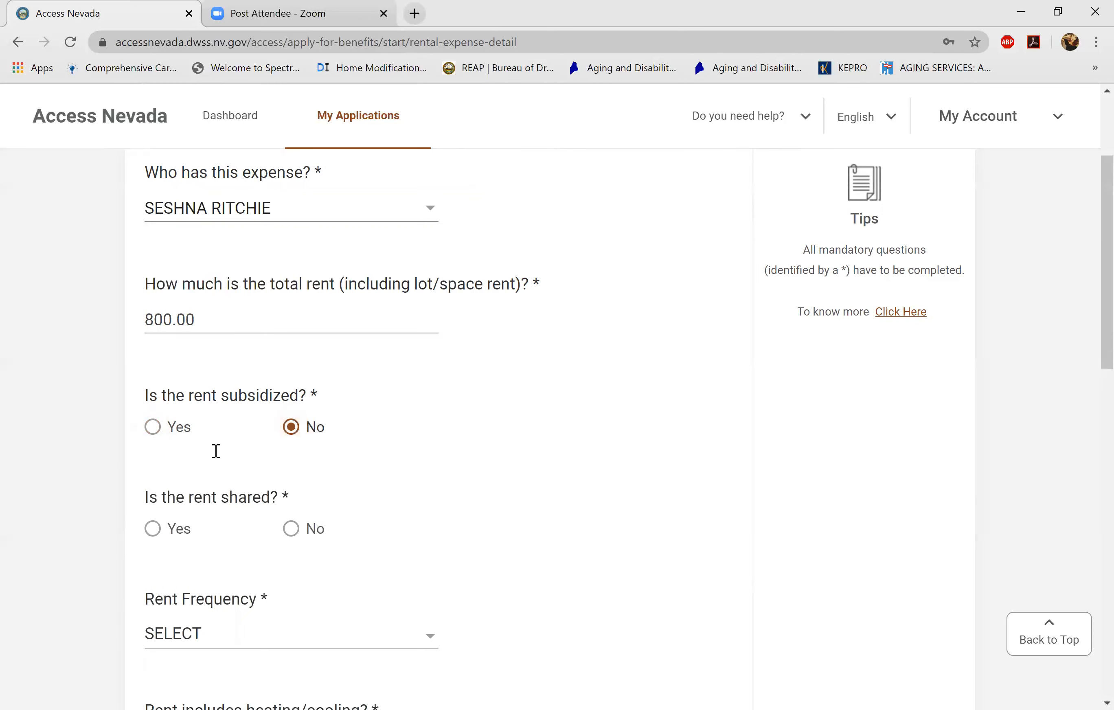
scroll(215, 451, down, 3)
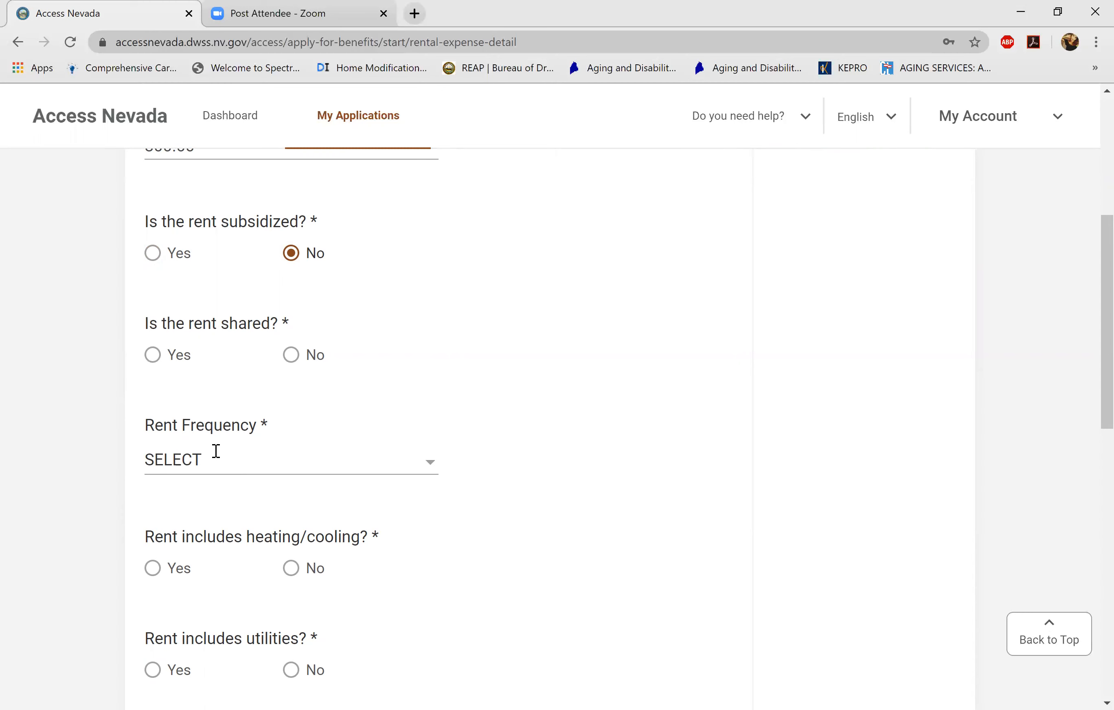
key(Tab)
key(space)
key(Right)
key(Tab)
key(space)
click(217, 451)
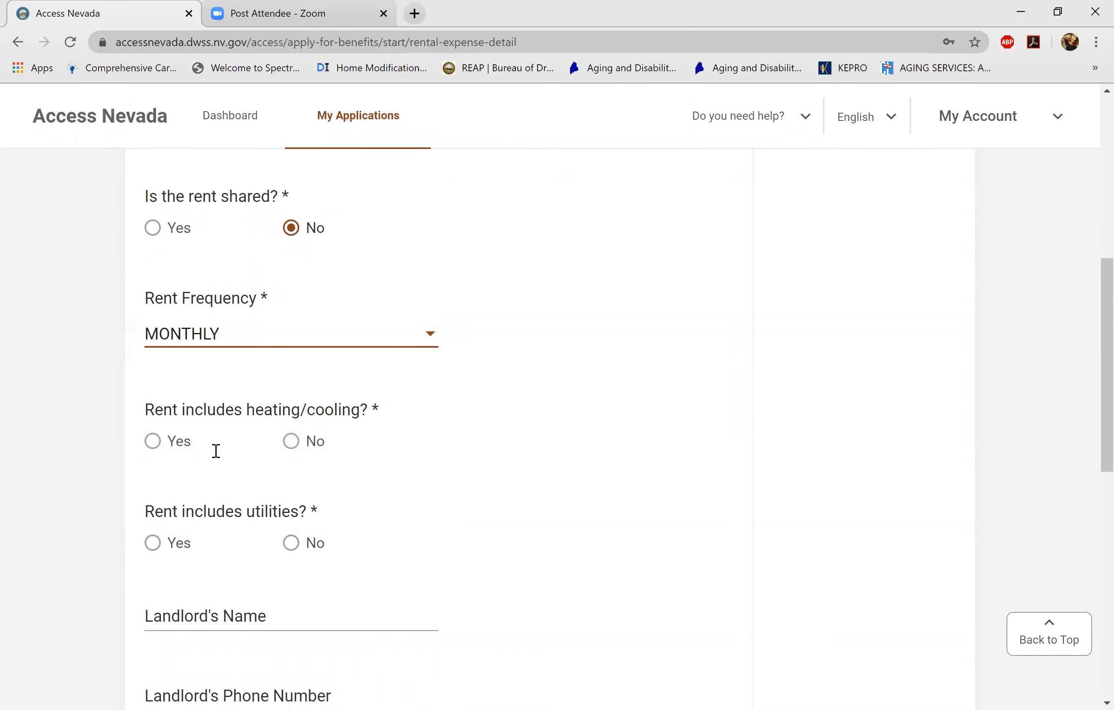
- Answer No to rent including heating/cooling and utilities, then save the rent expense
key(Tab)
key(Right)
scroll(216, 451, down, 3)
key(Tab)
key(Right)
scroll(217, 451, down, 2)
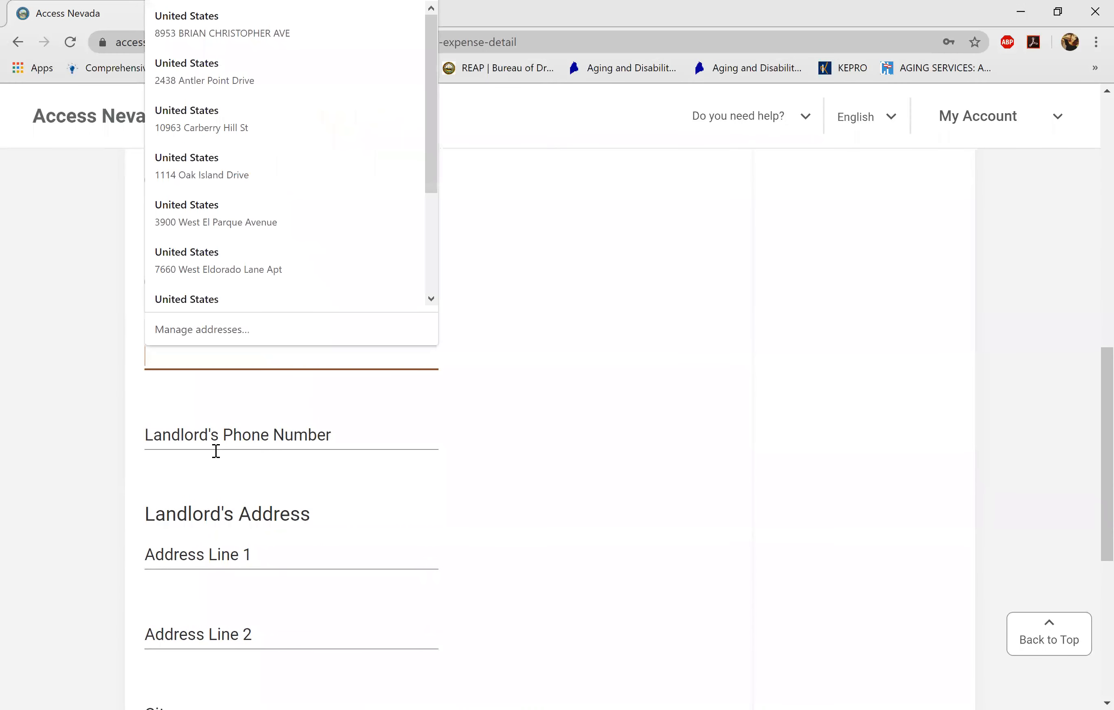
click(216, 451)
click(216, 451)
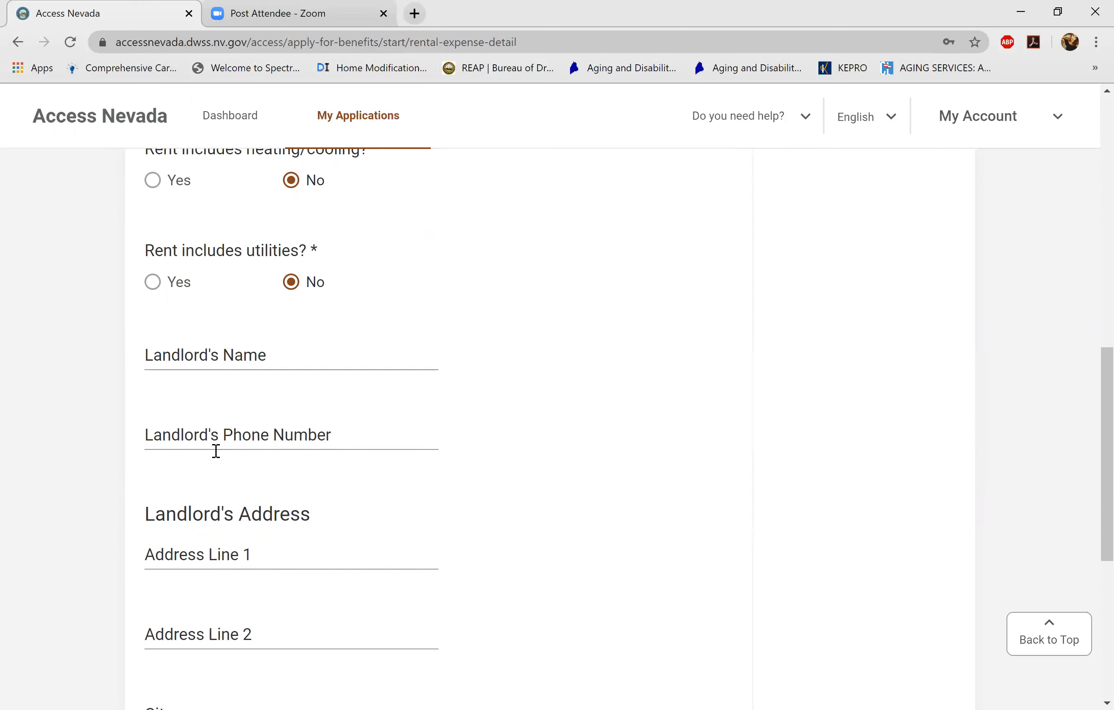
scroll(215, 451, down, 3)
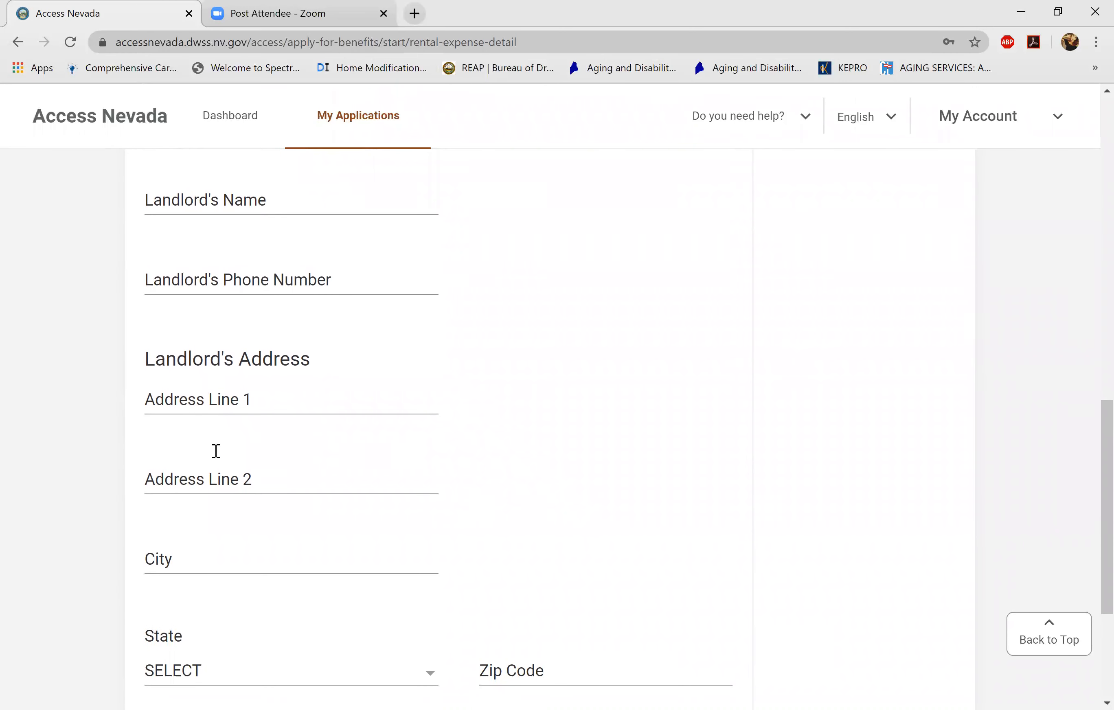
scroll(216, 452, down, 3)
scroll(216, 452, up, 6)
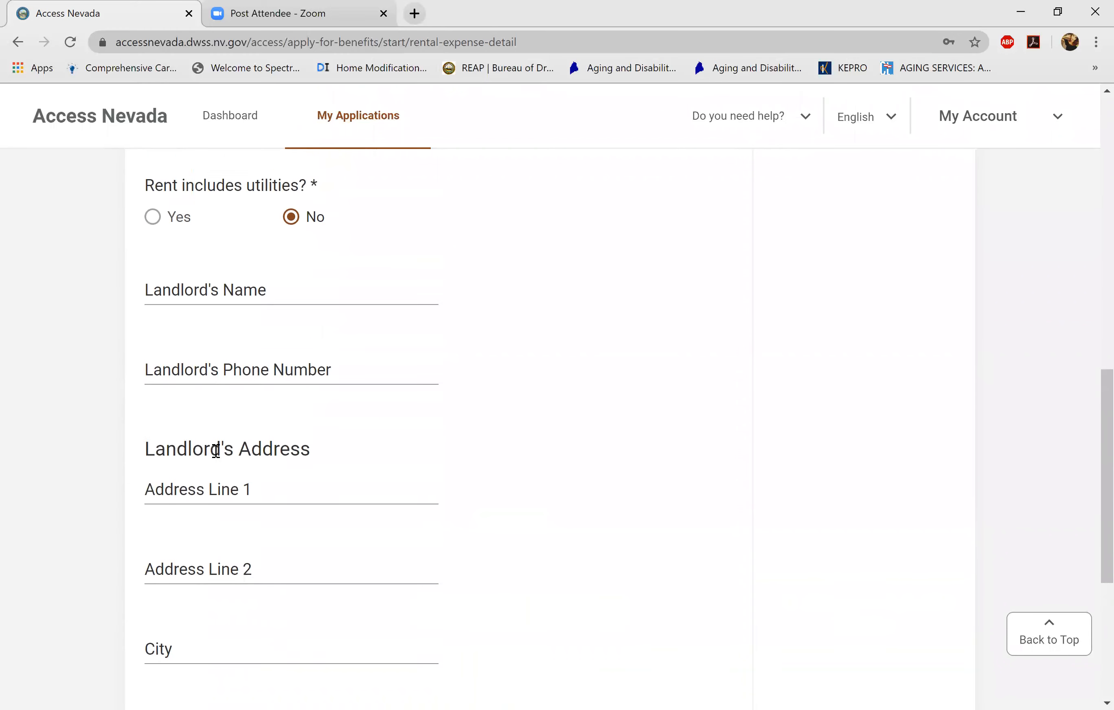
scroll(216, 452, down, 4)
scroll(216, 451, down, 3)
key(Return)
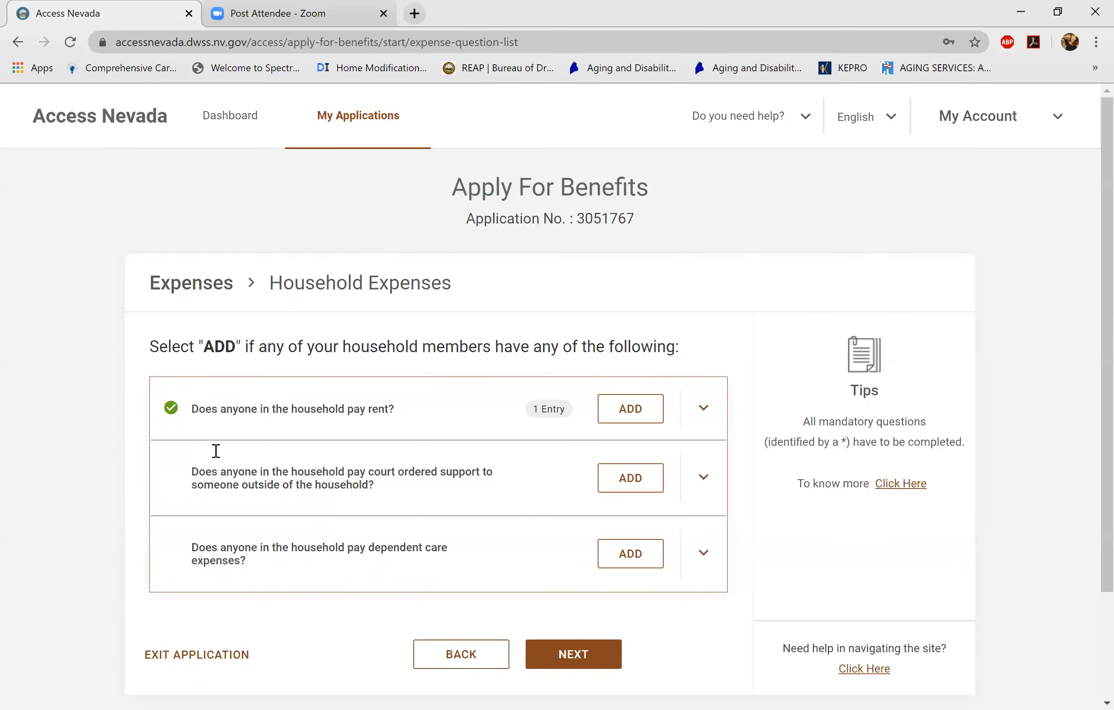
- Return to the overview, with Expenses complete at $800, and scroll down to Submit
key(Return)
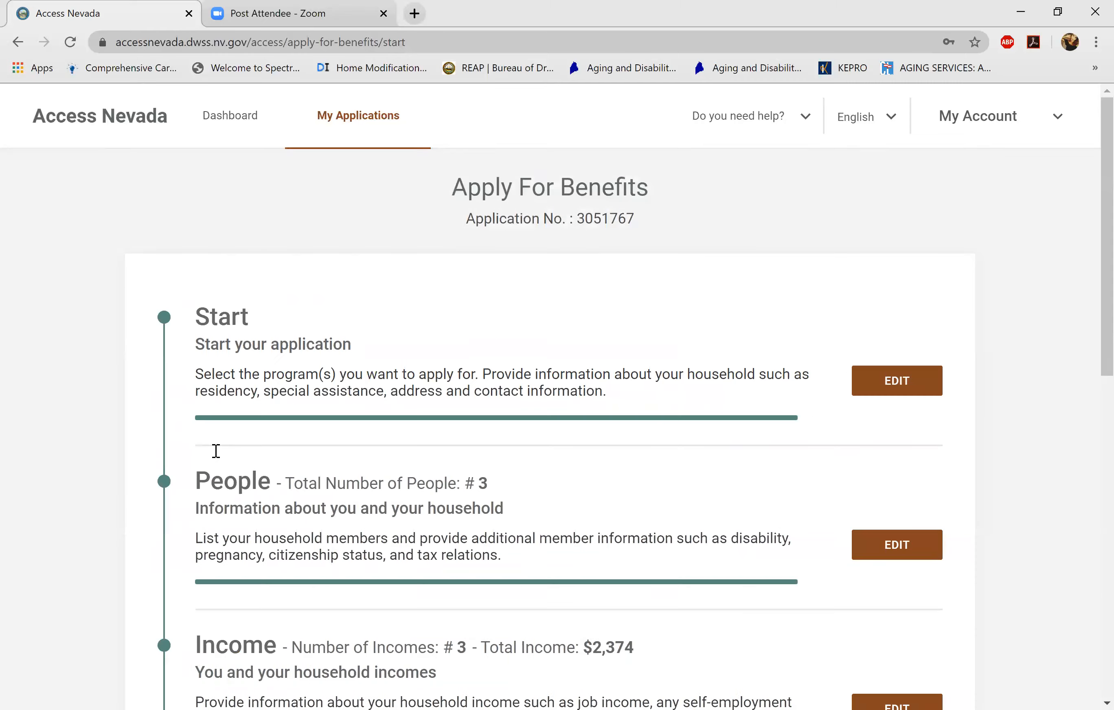
scroll(216, 450, down, 15)
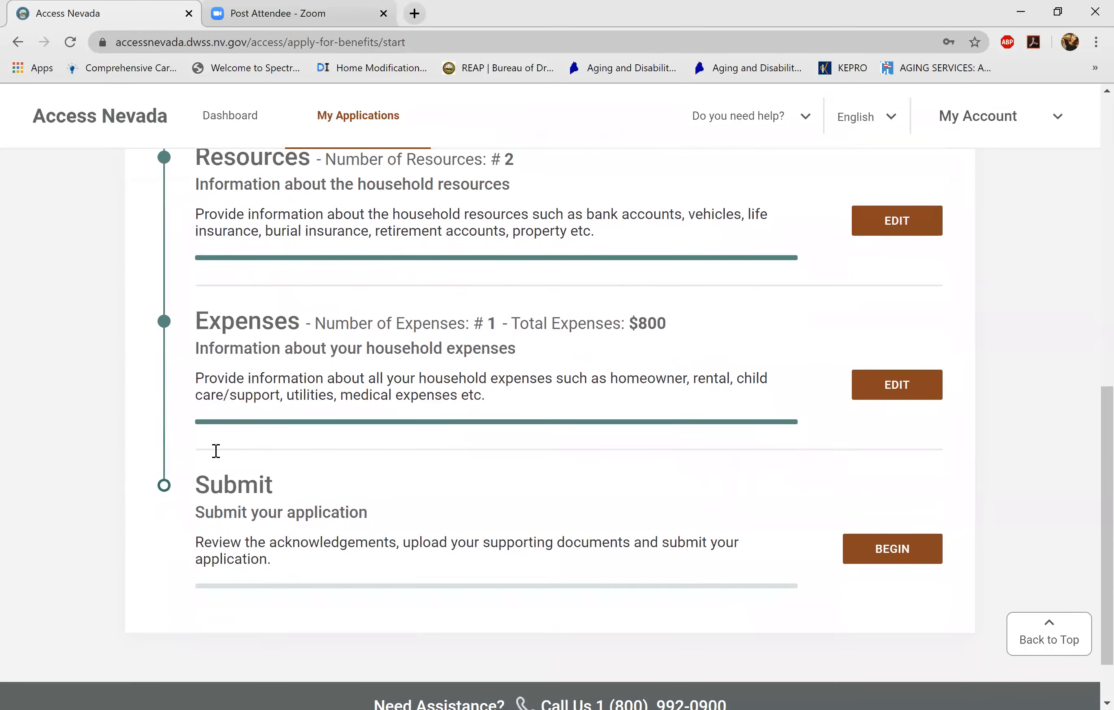
scroll(216, 450, up, 12)
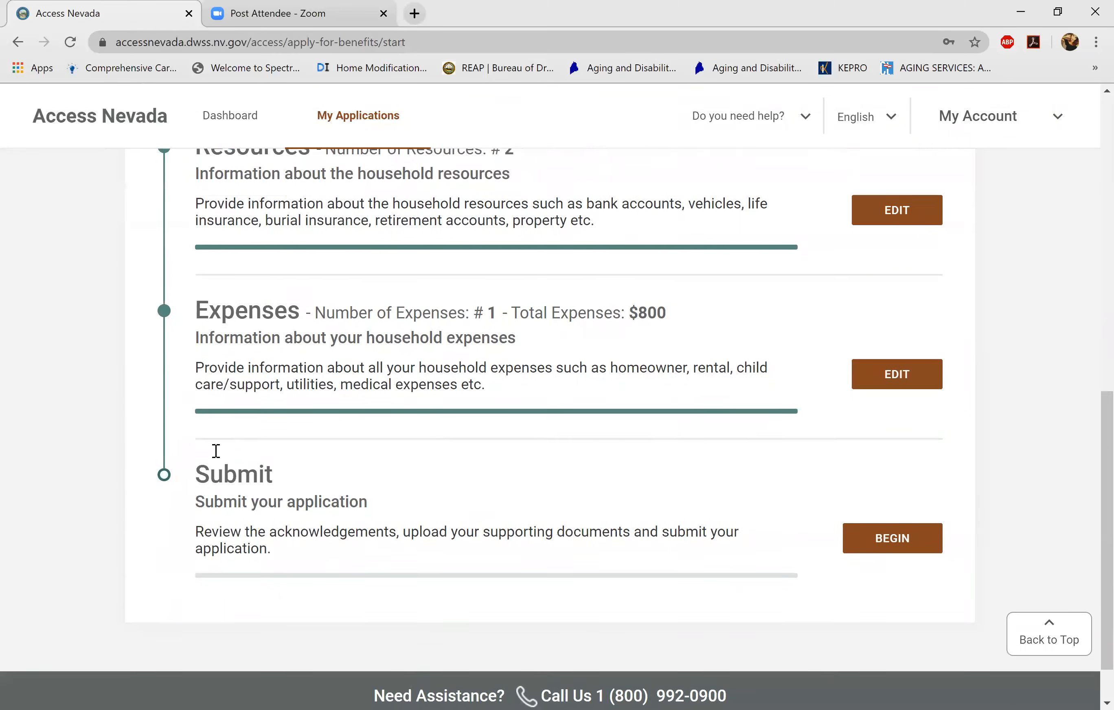
scroll(216, 450, down, 1)
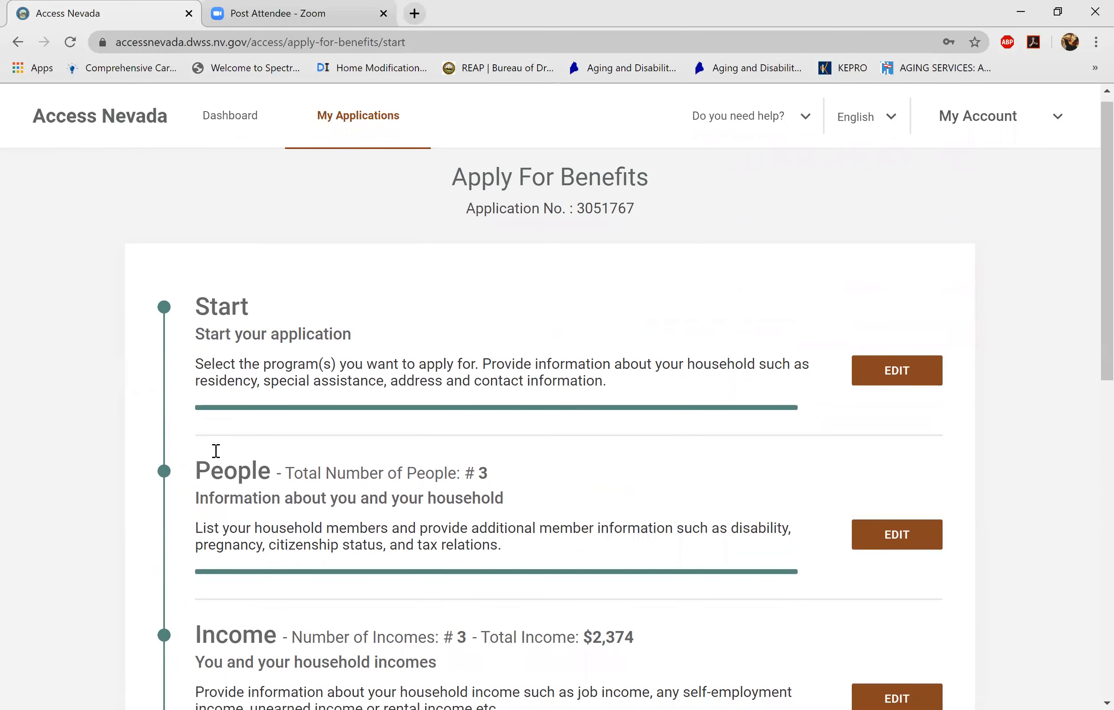
scroll(216, 450, down, 3)
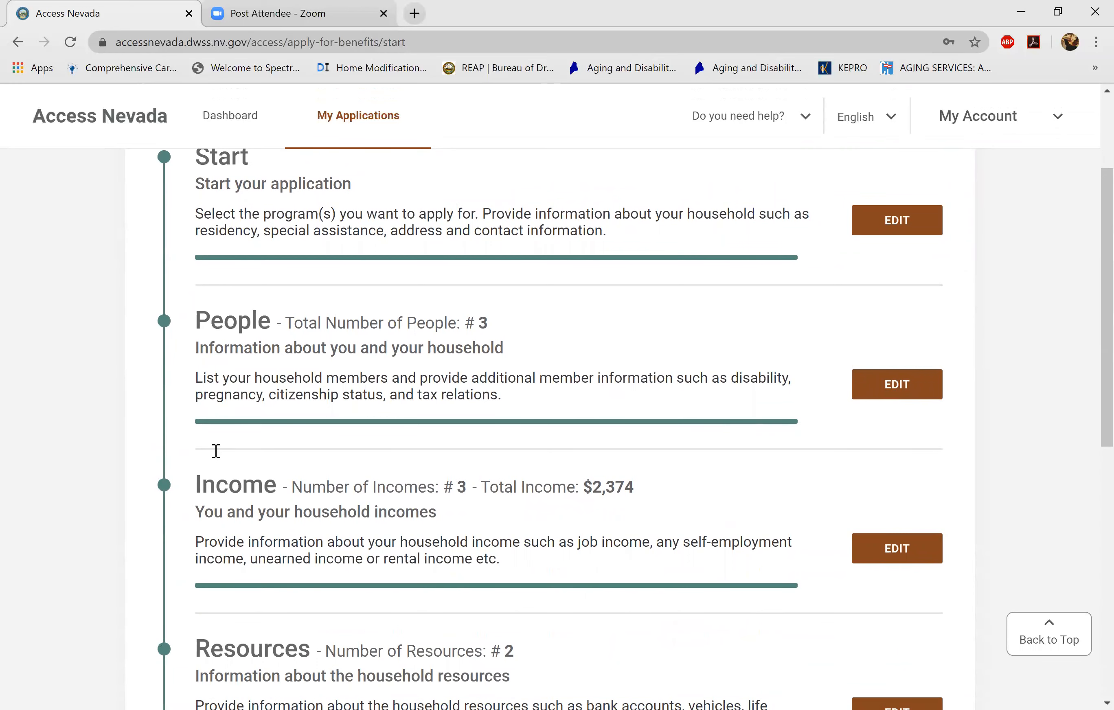
scroll(216, 451, down, 3)
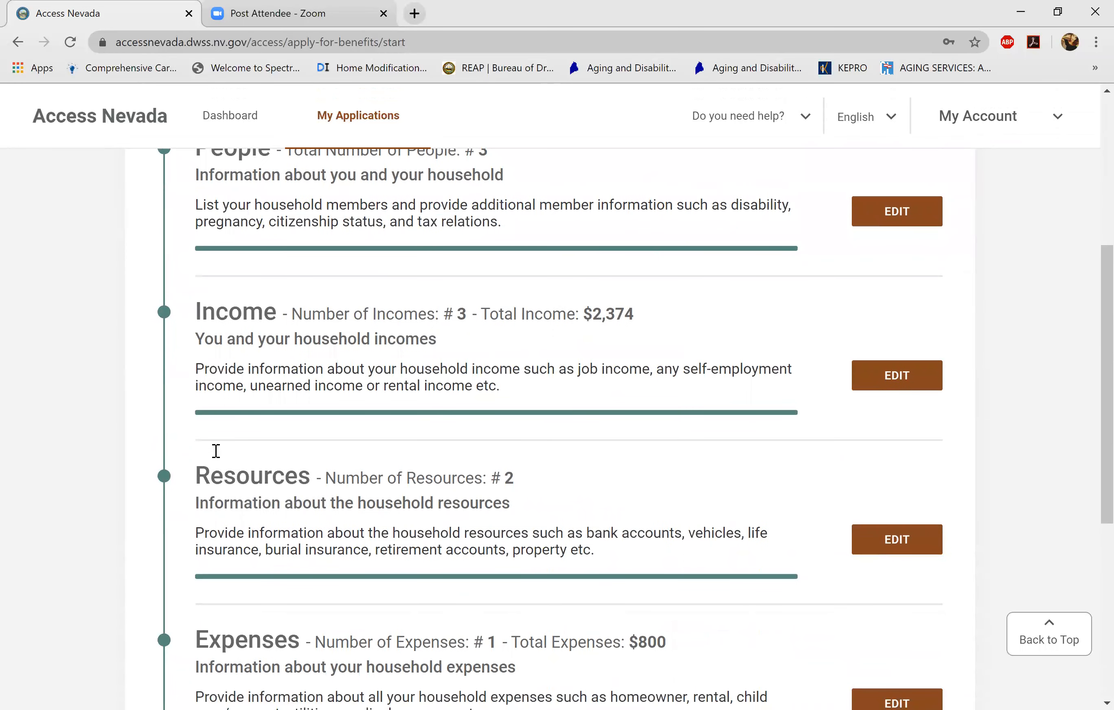
scroll(216, 450, down, 3)
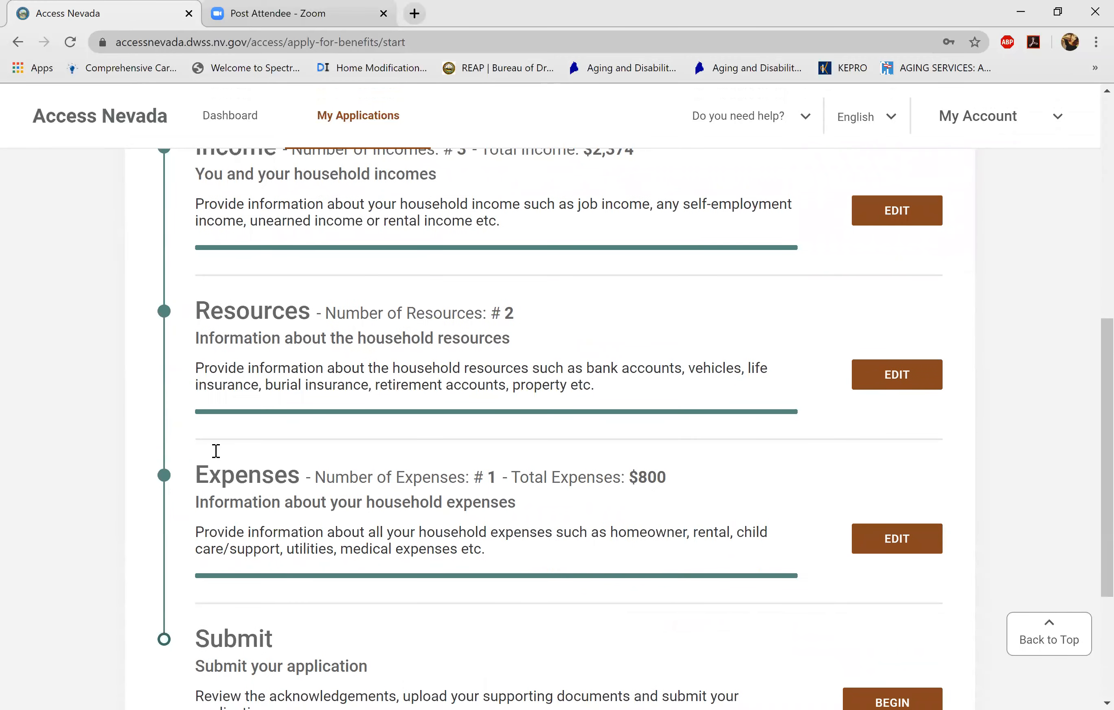
scroll(216, 450, down, 3)
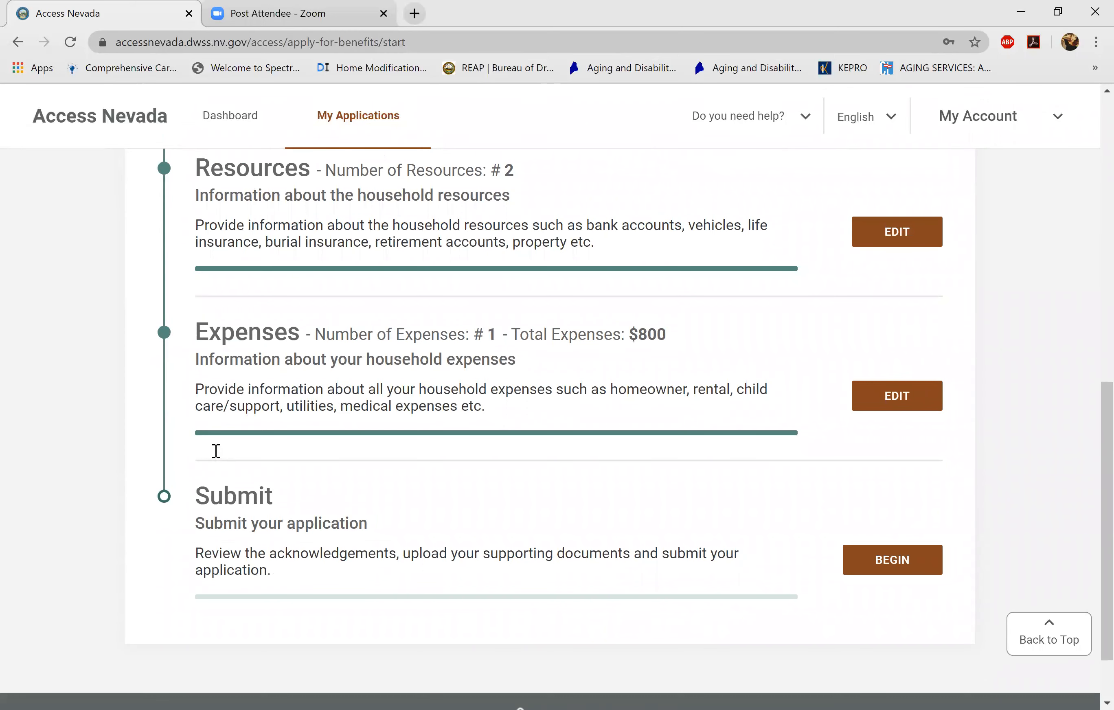
scroll(216, 450, down, 2)
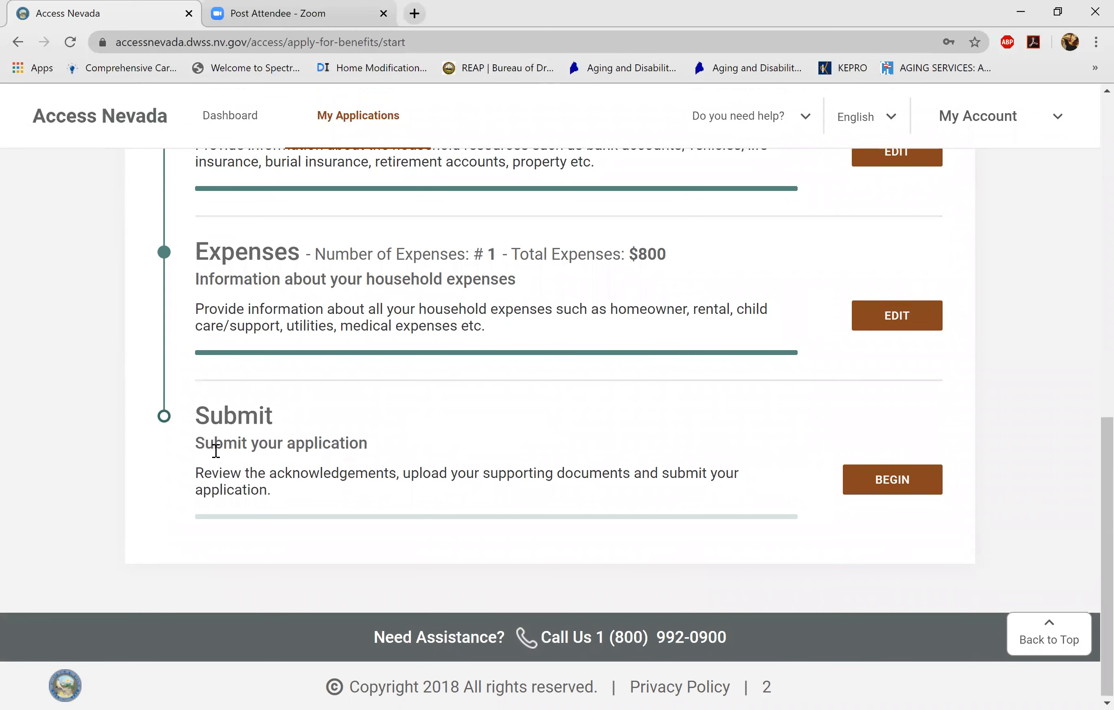
- Begin Submit and acknowledge the Non-Discrimination and TANF Responsibilities statements
key(Return)
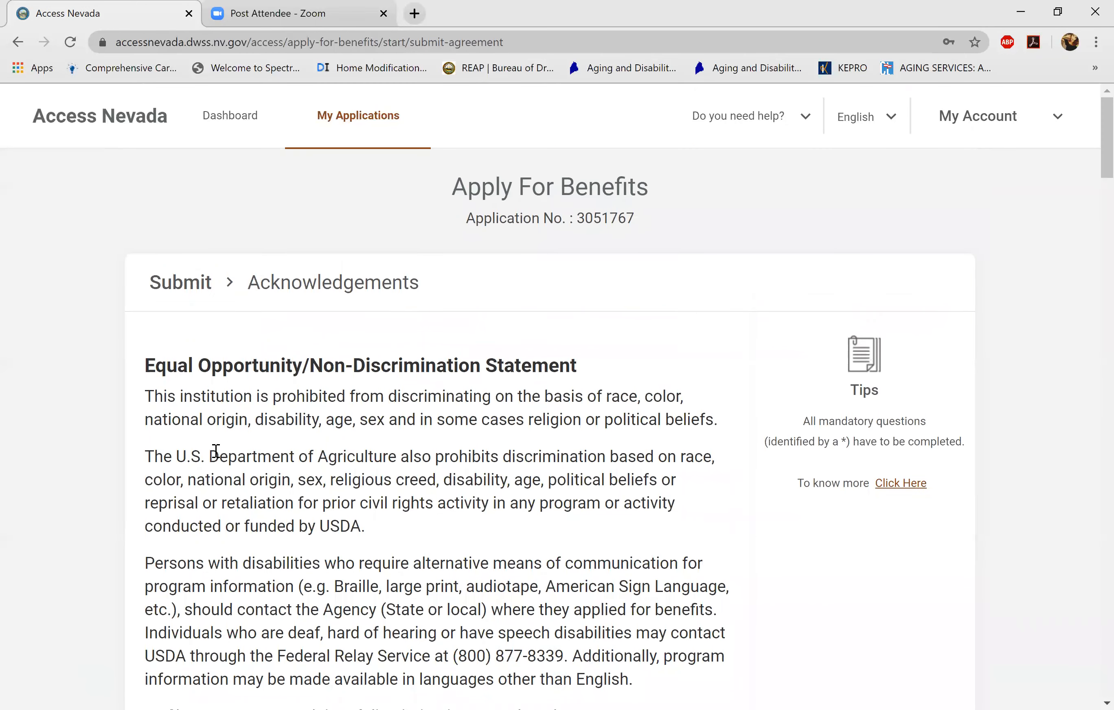
scroll(215, 450, down, 6)
scroll(216, 451, down, 1)
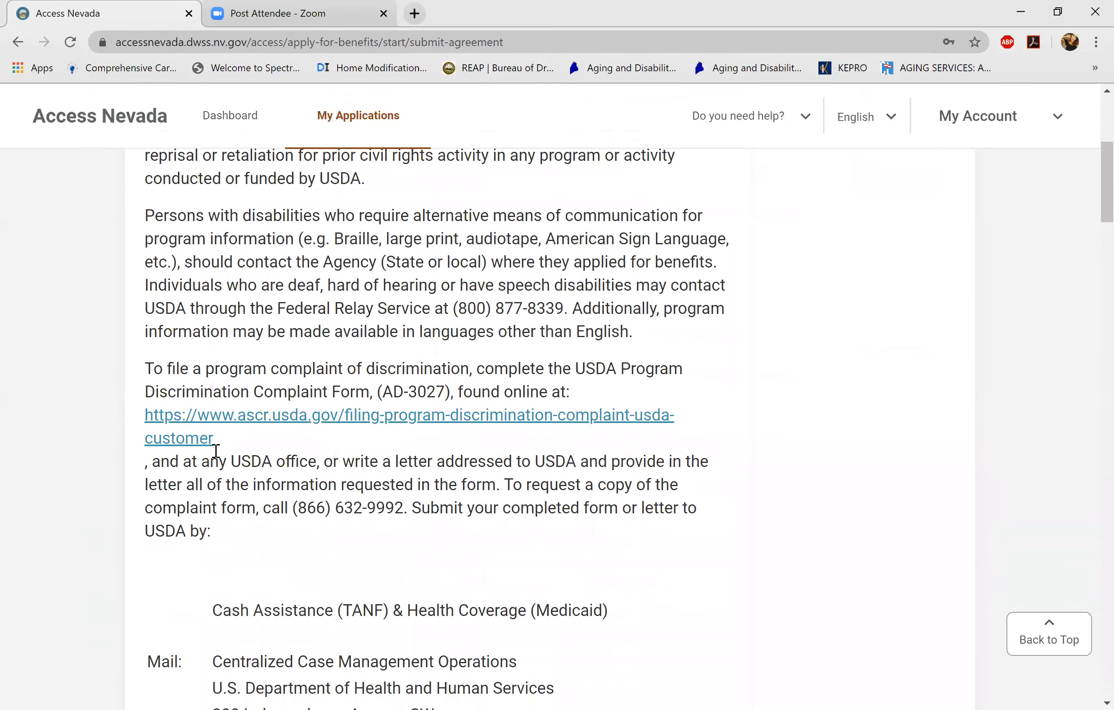
scroll(216, 450, down, 9)
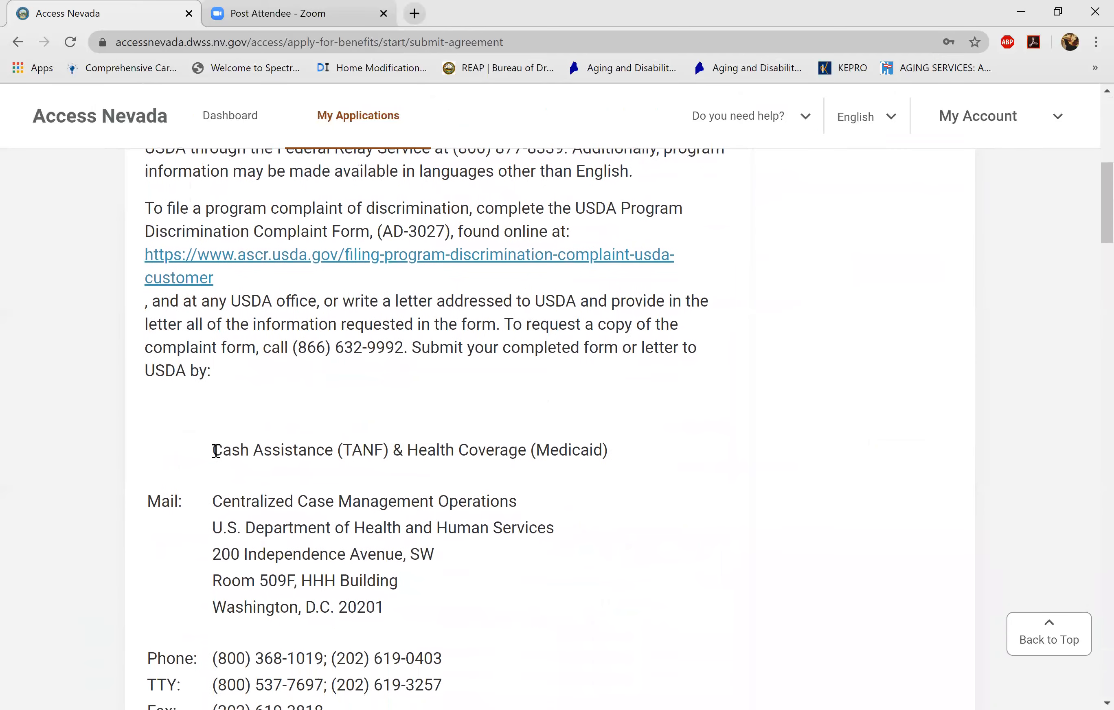
scroll(215, 450, down, 2)
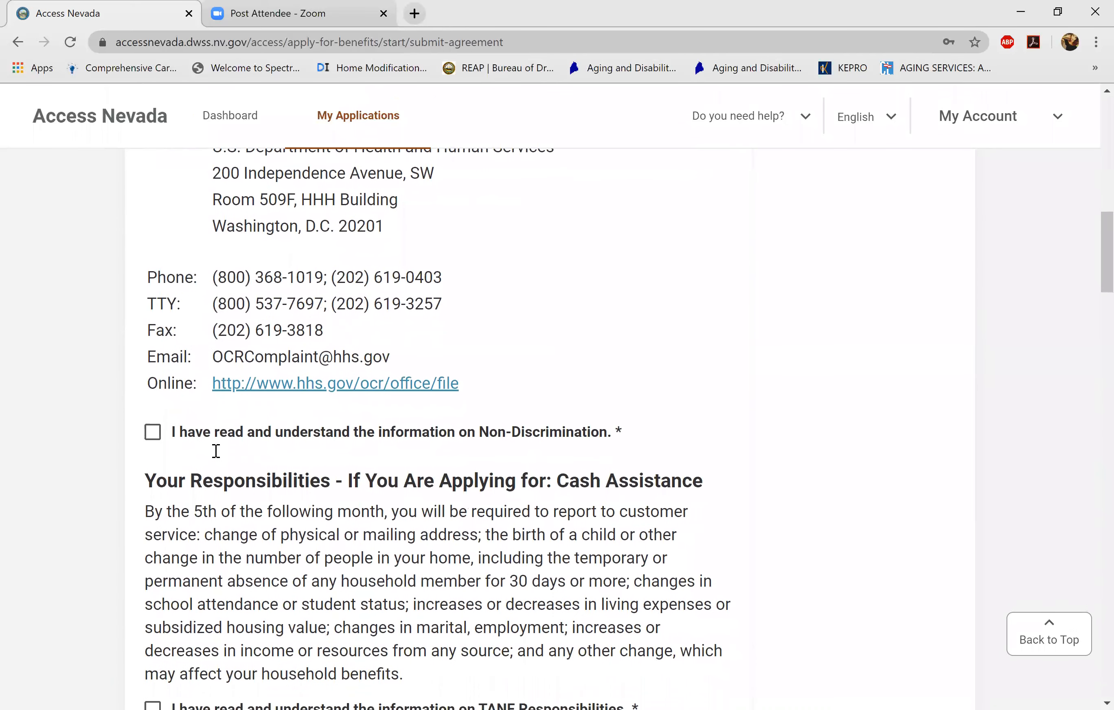
click(216, 450)
scroll(215, 450, down, 5)
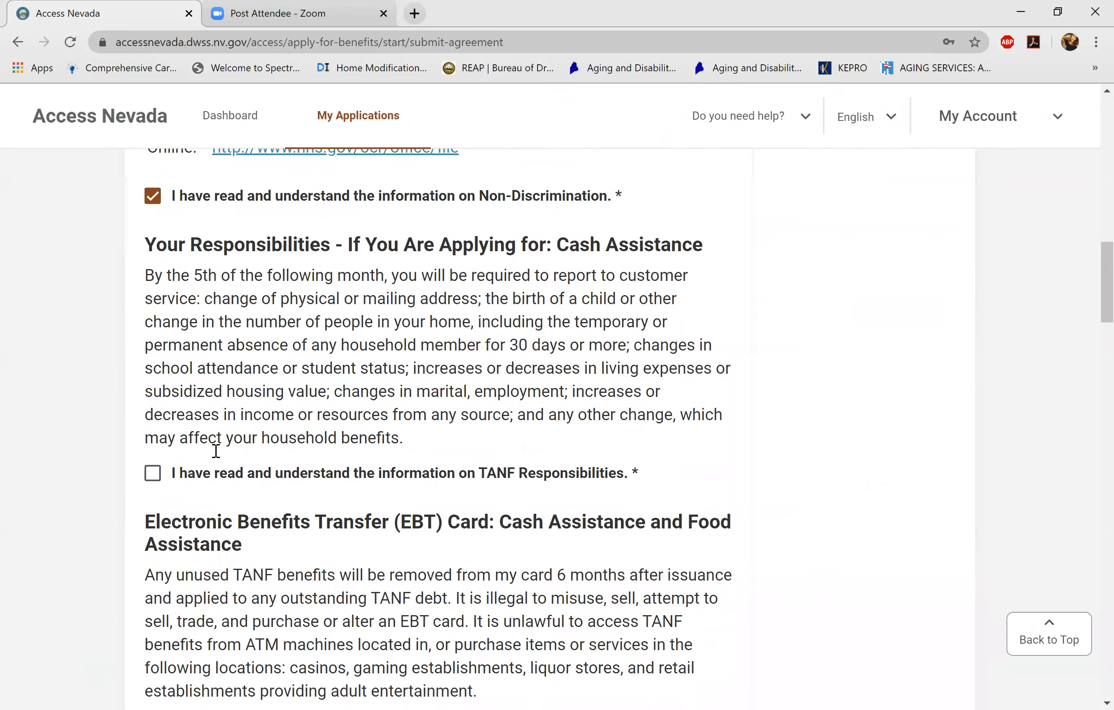
click(216, 450)
scroll(215, 450, down, 8)
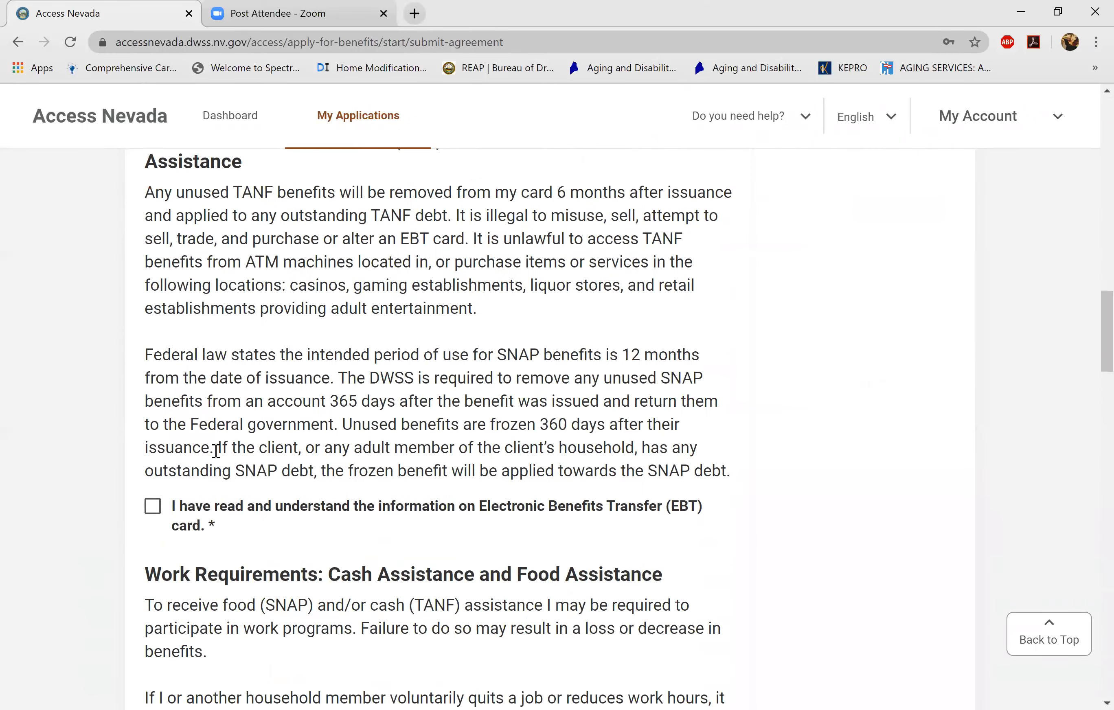
- Acknowledge EBT card, Work Requirements, Overpayments, Program Violations, Important Information and hearing rights
key(space)
scroll(216, 451, down, 10)
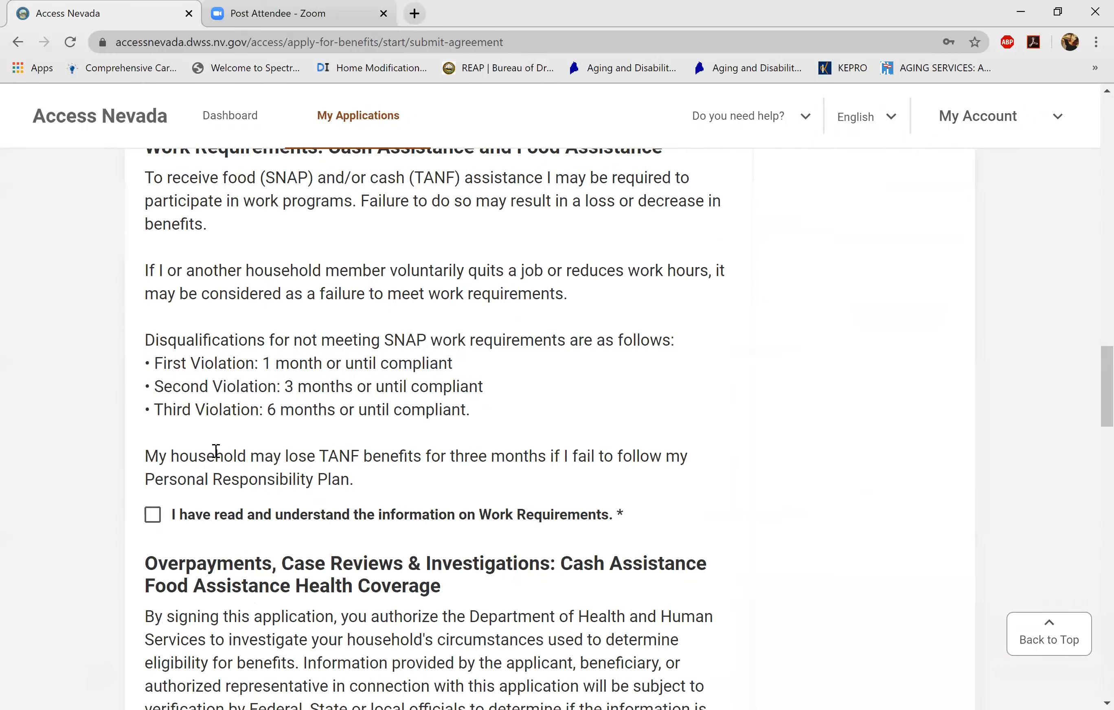
click(153, 463)
scroll(216, 450, down, 12)
click(153, 384)
scroll(216, 450, down, 12)
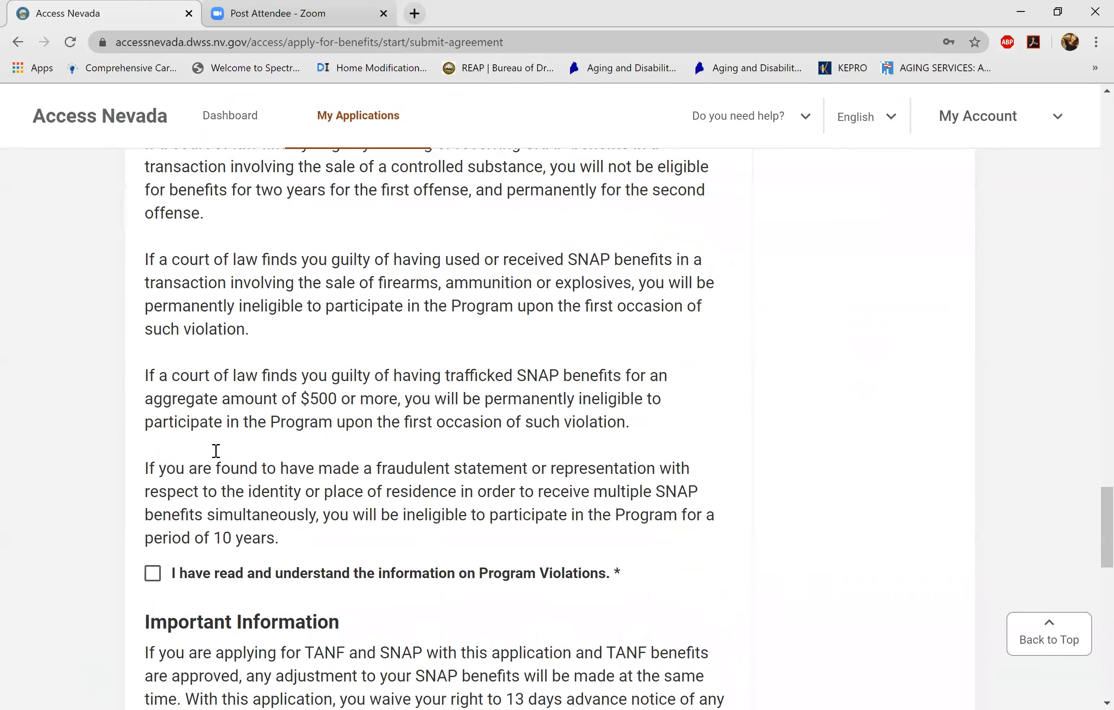
key(space)
scroll(215, 450, down, 8)
scroll(215, 450, down, 11)
key(Tab)
key(space)
key(Tab)
key(space)
- Agree to the domestic violence notice with 'I have read and agree'
key(Return)
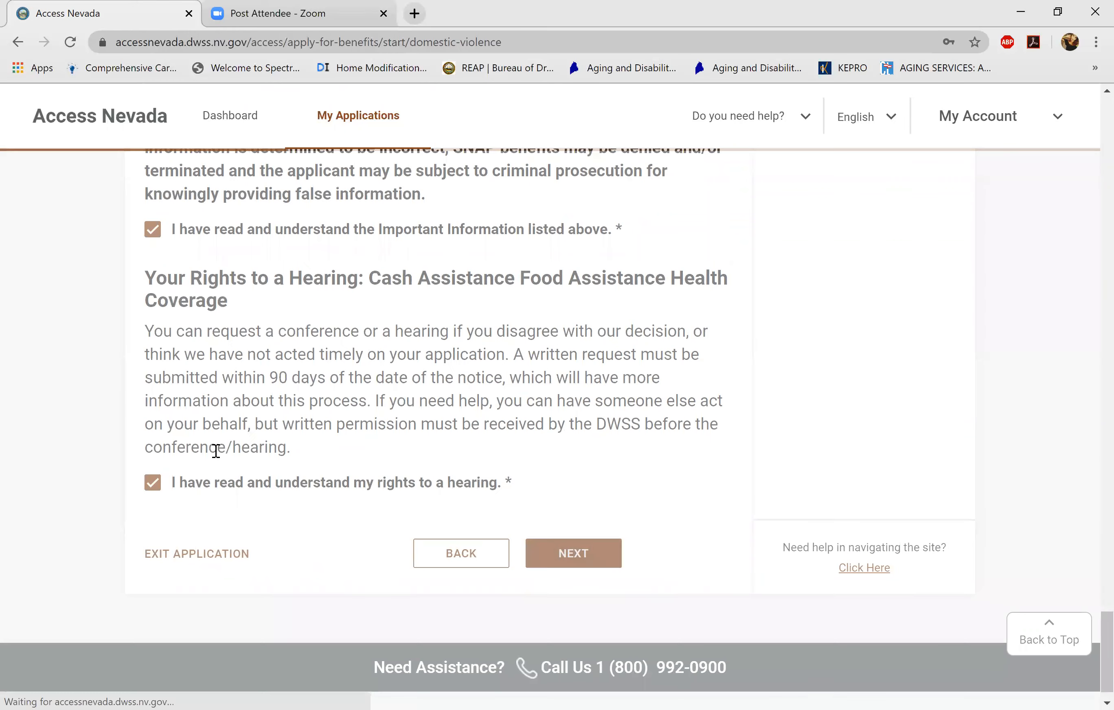
scroll(215, 450, down, 15)
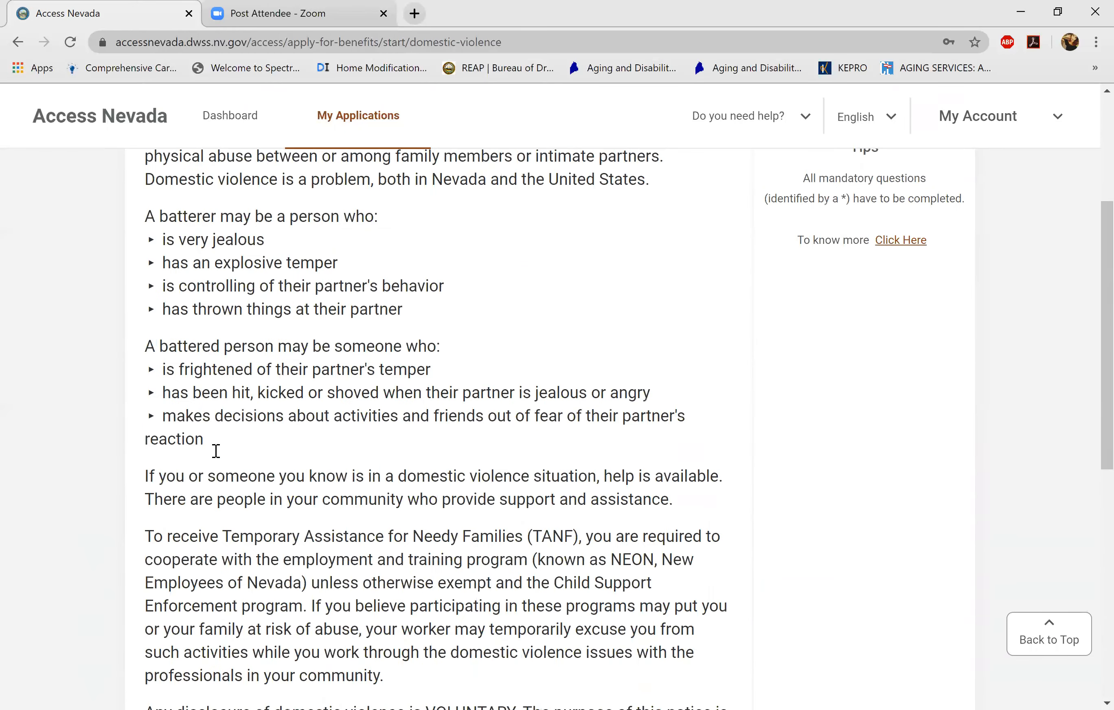
scroll(216, 450, down, 1)
click(215, 451)
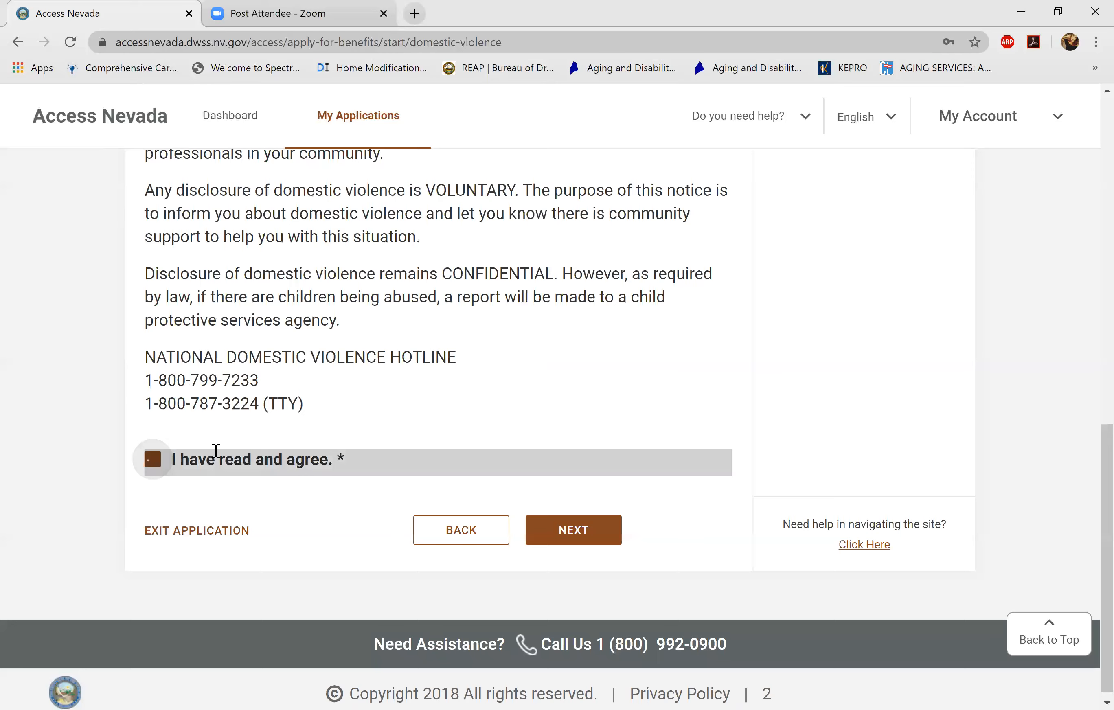
- Acknowledge the Child Support information and continue to Upload Documents
key(Return)
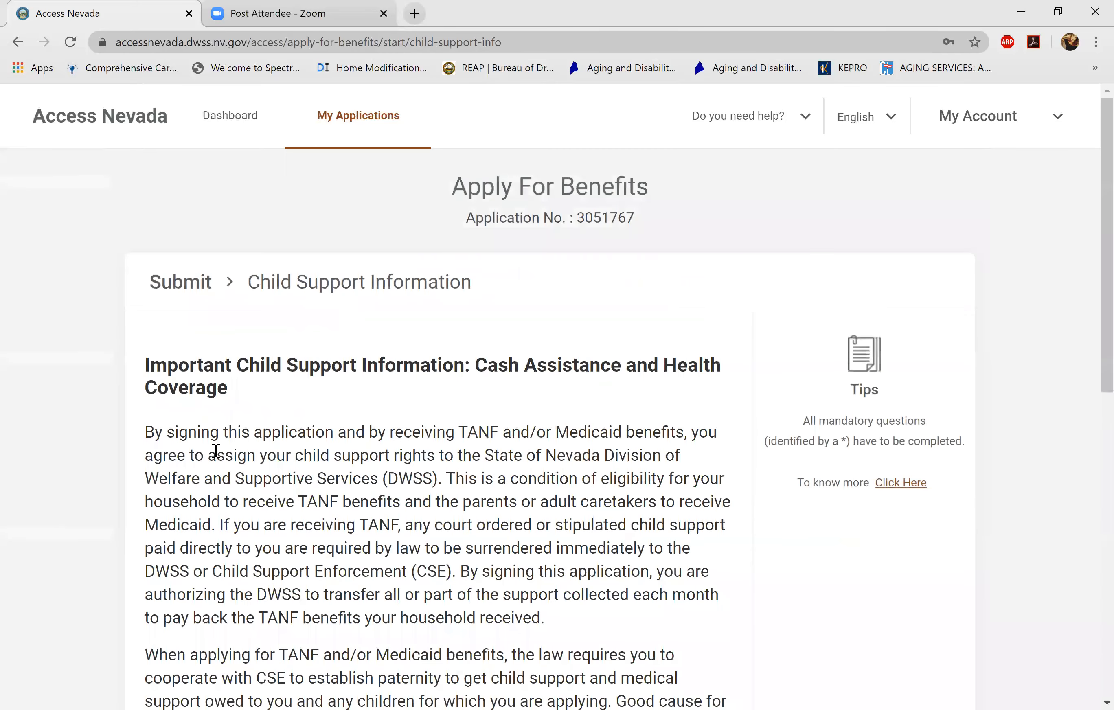
scroll(216, 451, down, 13)
click(216, 450)
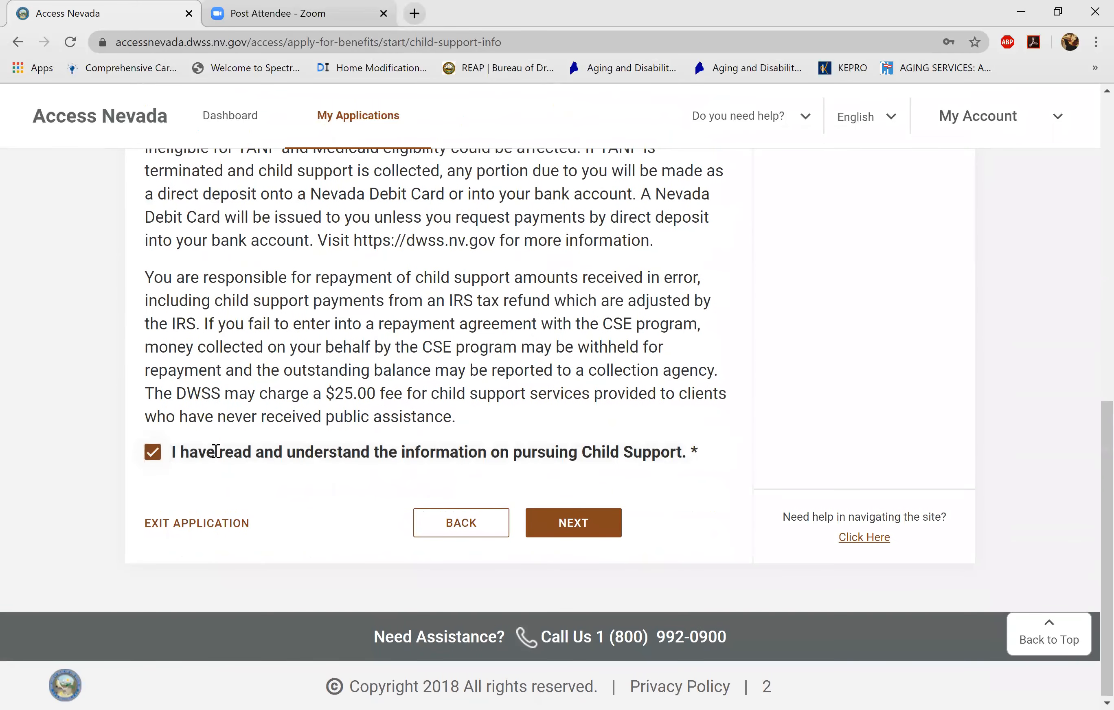
key(Return)
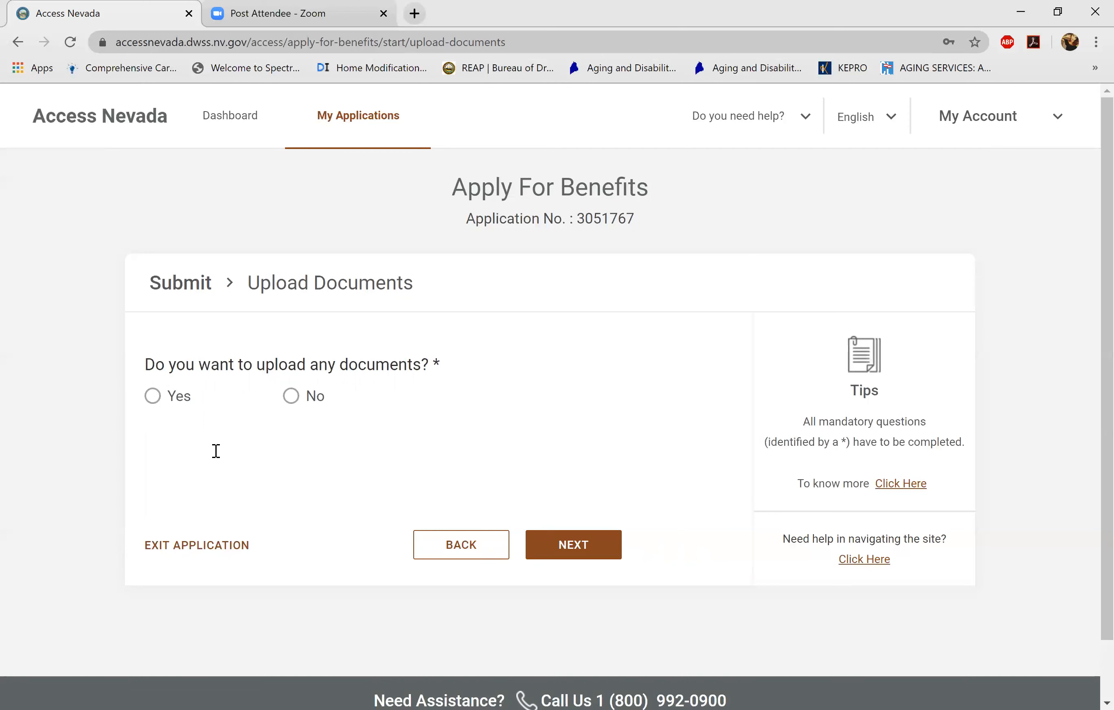
- Choose Yes on the upload question to reveal the 3MB household income proof drop area
click(152, 396)
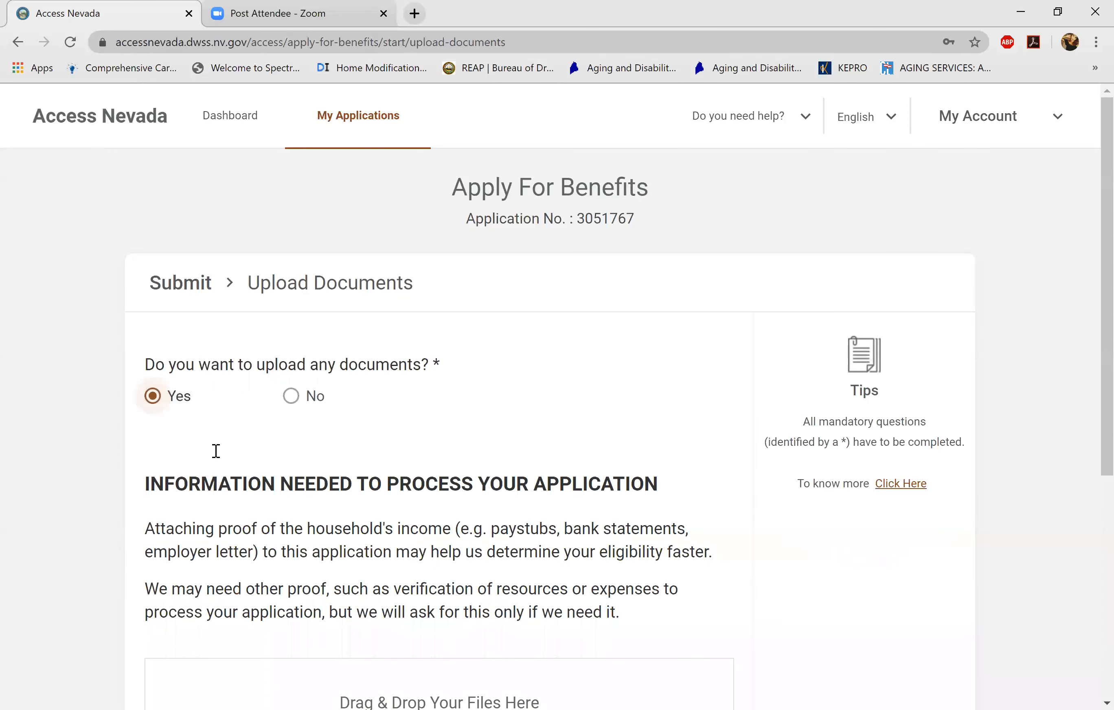
scroll(216, 451, down, 6)
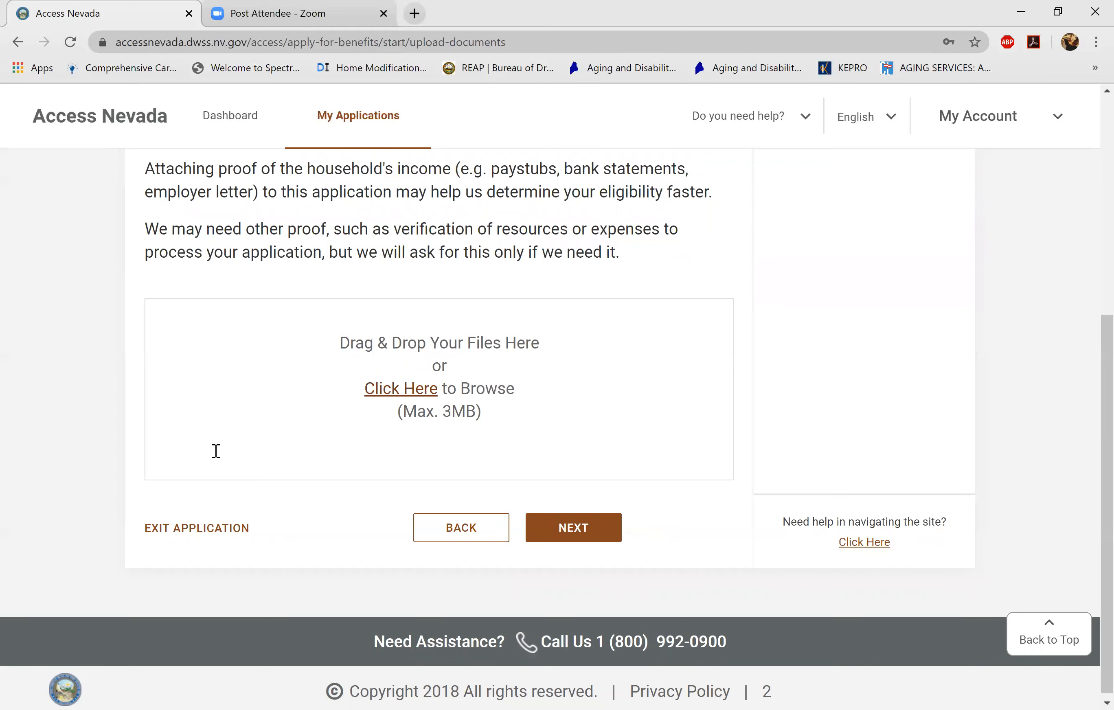
scroll(216, 451, up, 1)
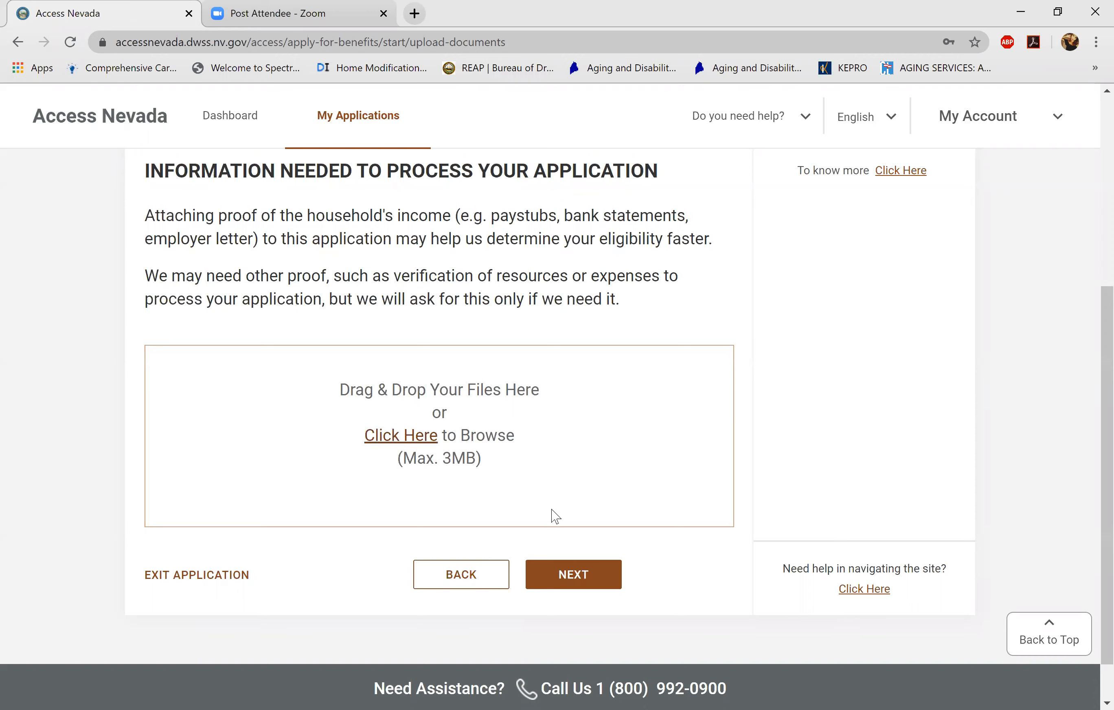
- After the Next error, go back and return, then answer No and continue to Voter Registration
click(563, 582)
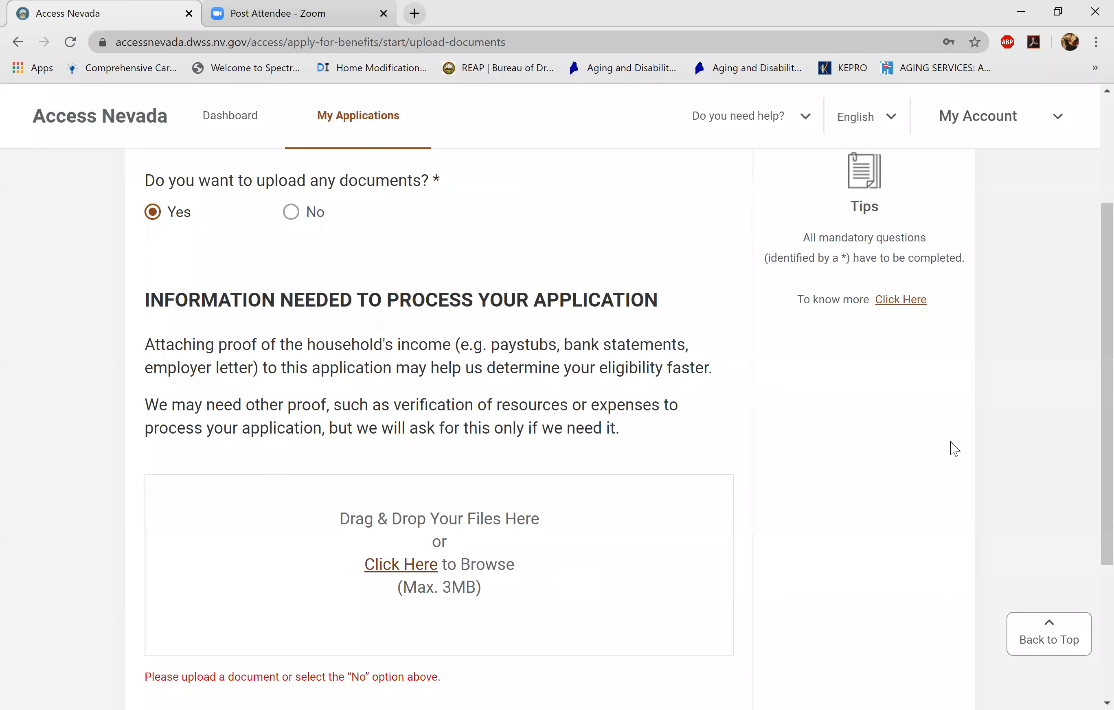
scroll(1089, 364, down, 5)
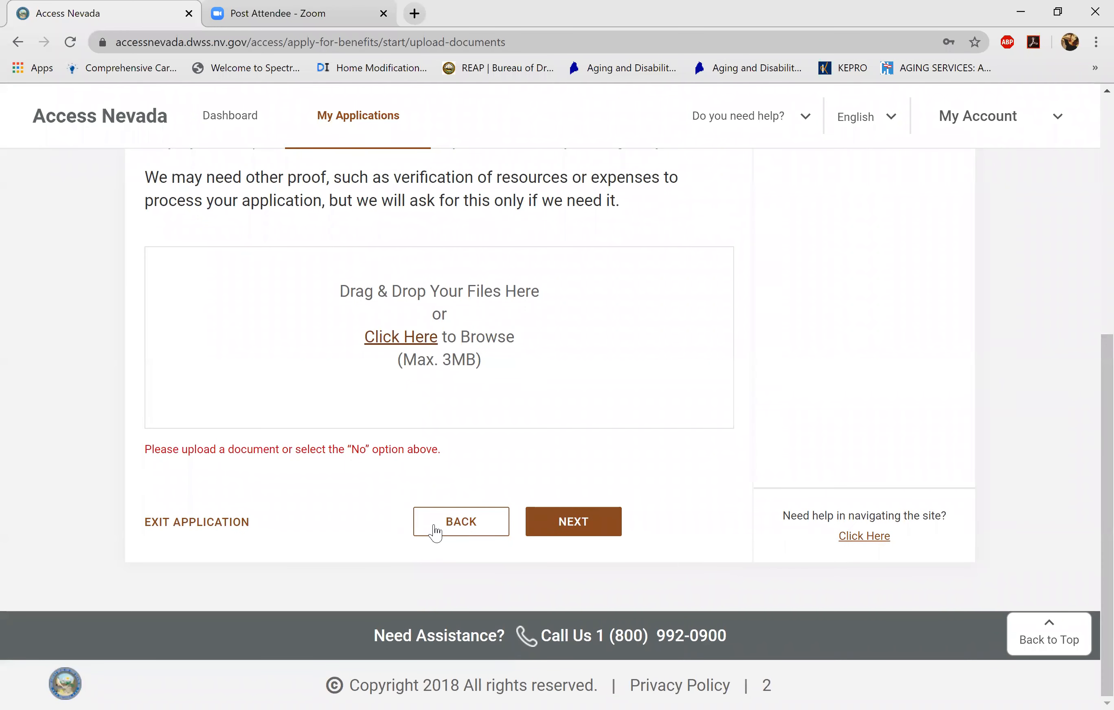
click(434, 531)
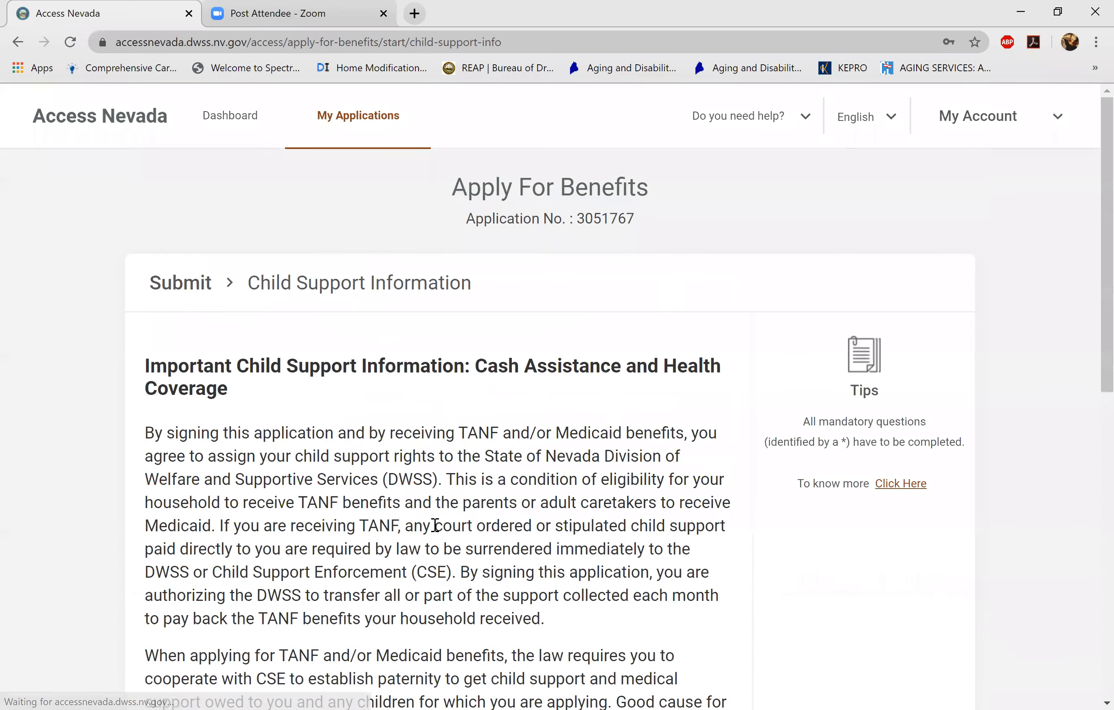
scroll(1090, 631, down, 10)
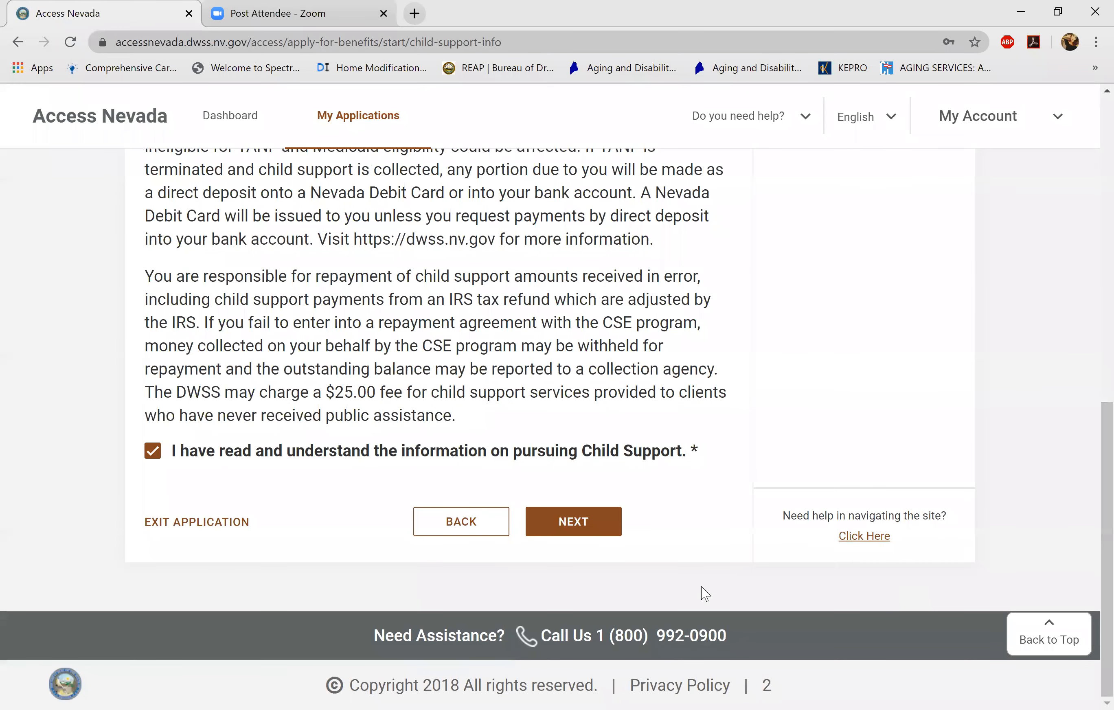
click(603, 526)
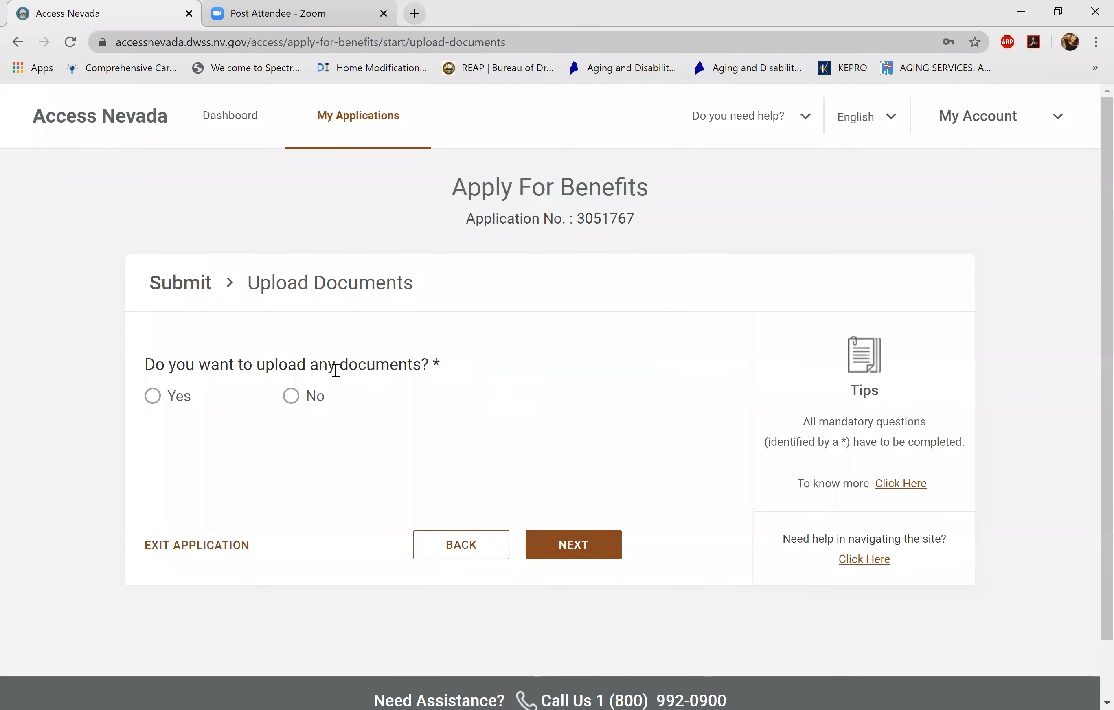
click(291, 398)
click(579, 544)
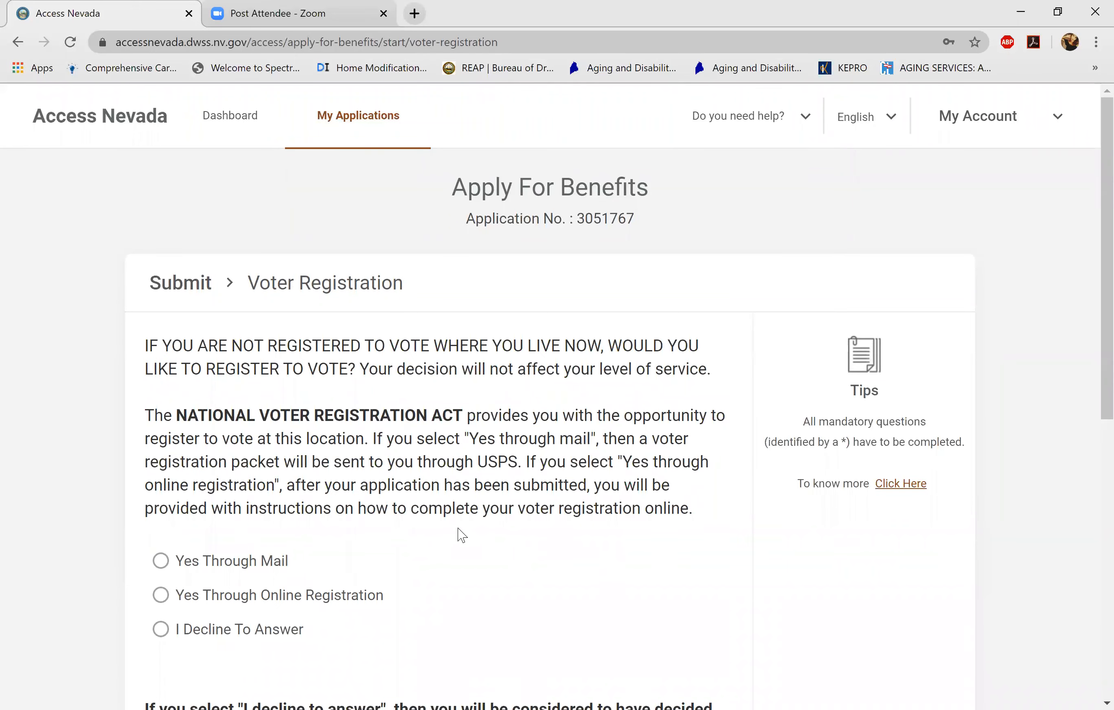
- Answer 'I Decline To Answer' to voter registration and continue
scroll(1090, 210, down, 4)
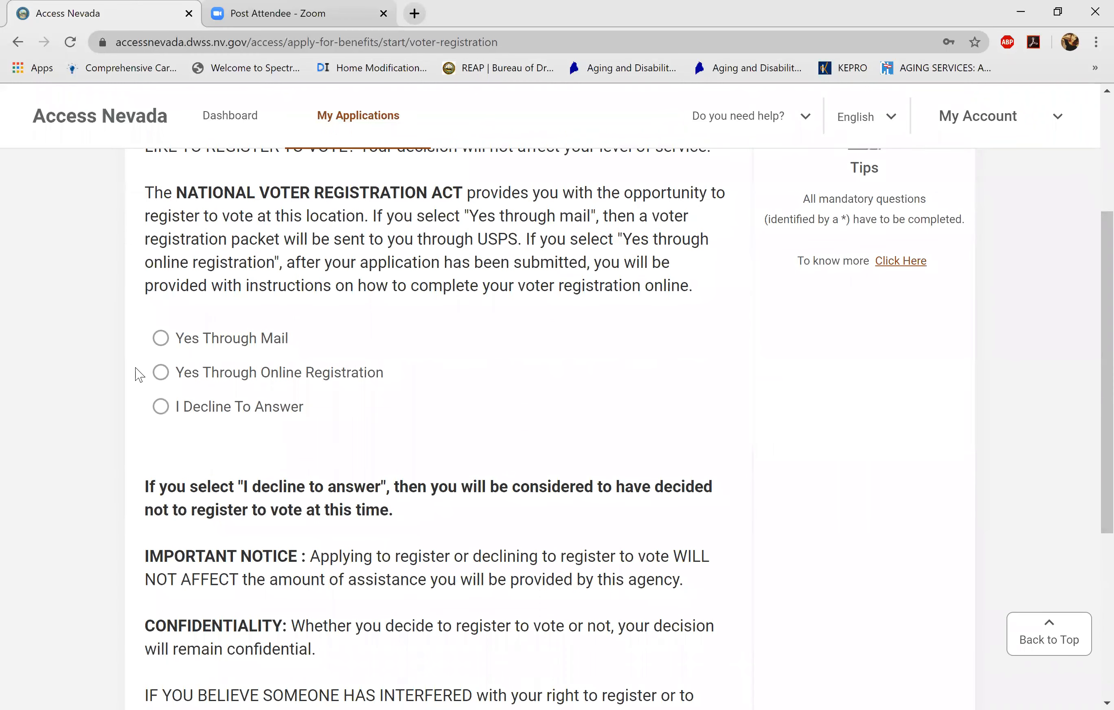
click(161, 408)
drag(1094, 449, 1094, 533)
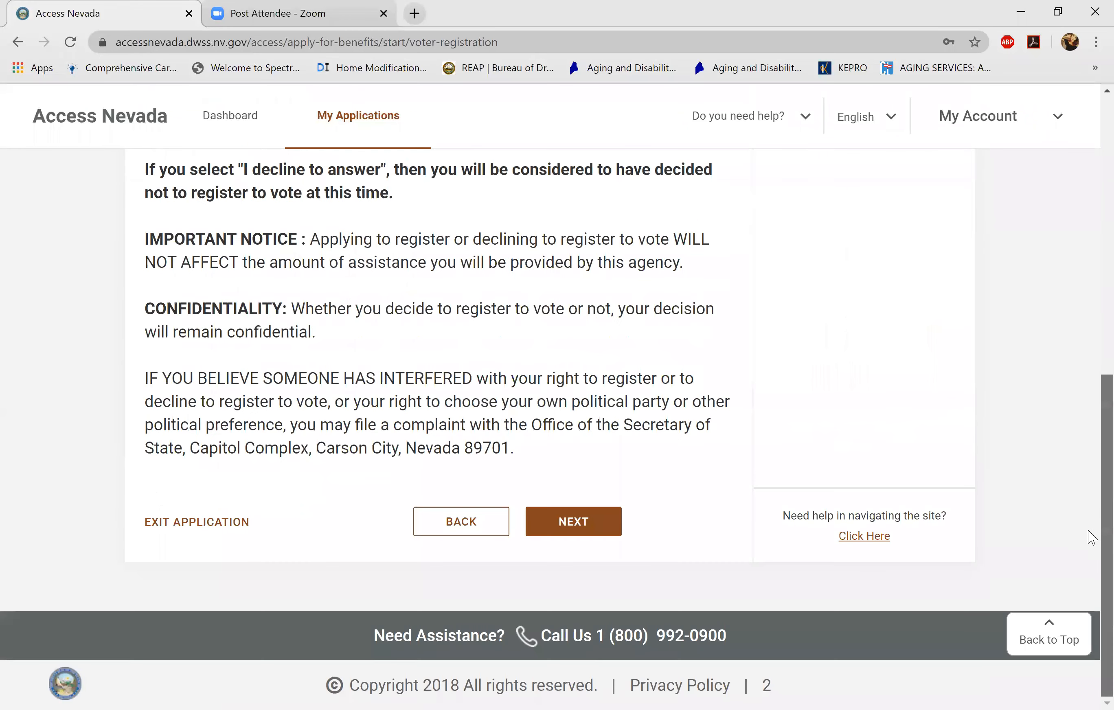
click(584, 523)
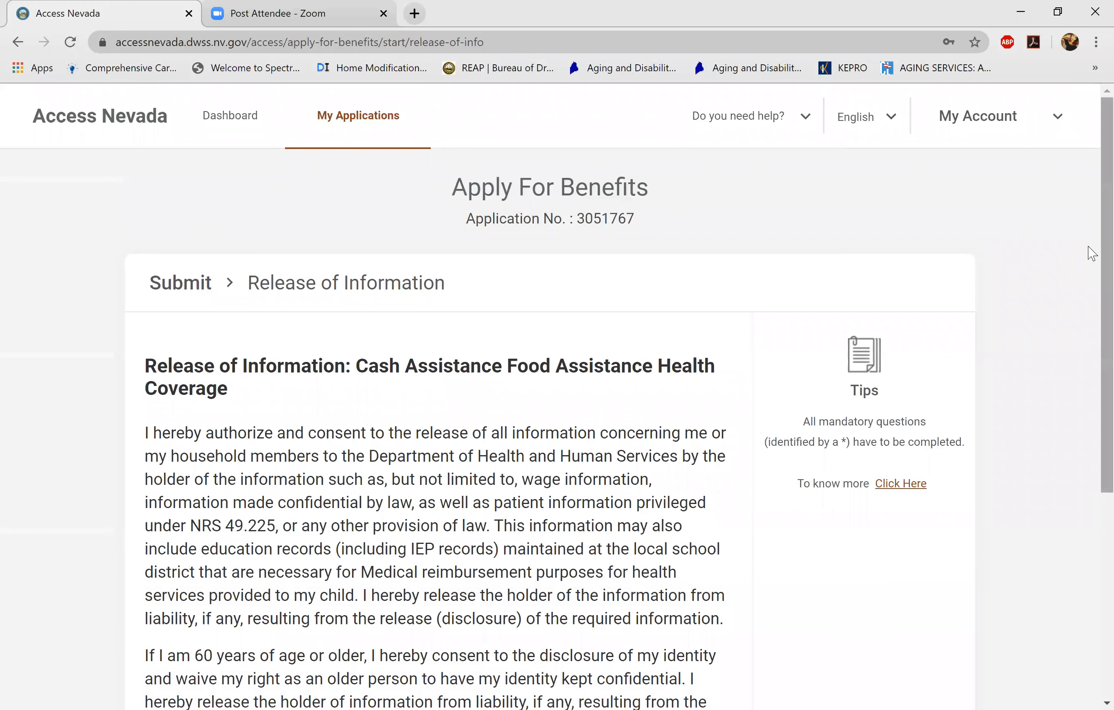
- Tick the Release of Information acknowledgement and continue to Application Verification
scroll(1085, 380, down, 5)
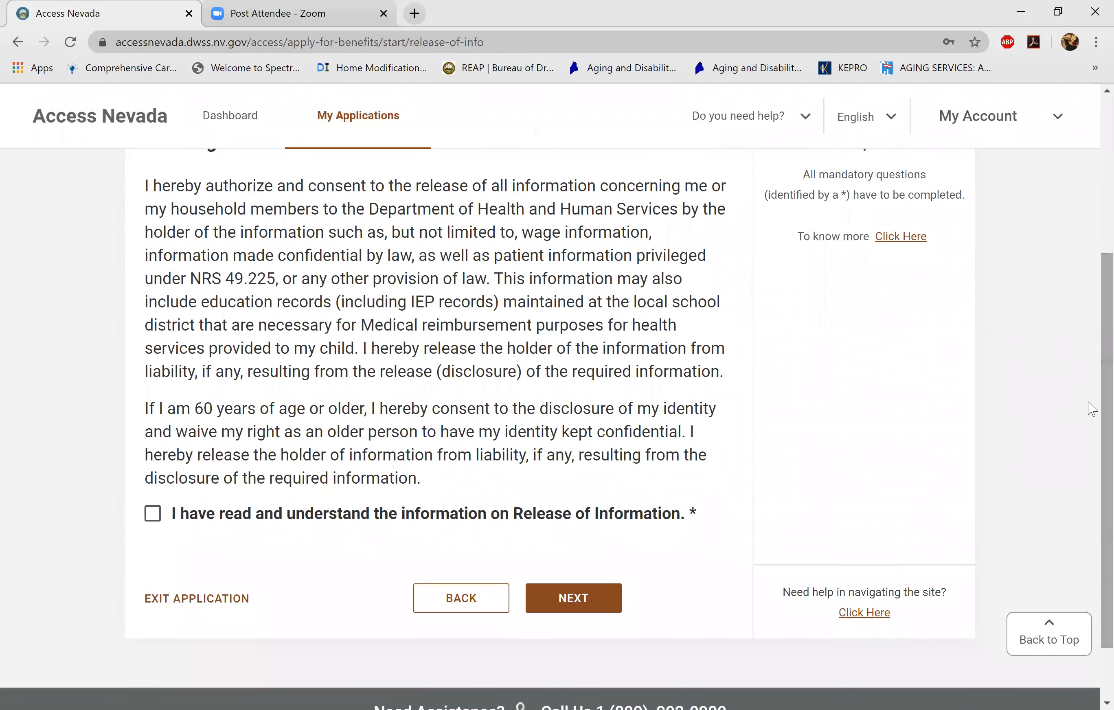
click(154, 517)
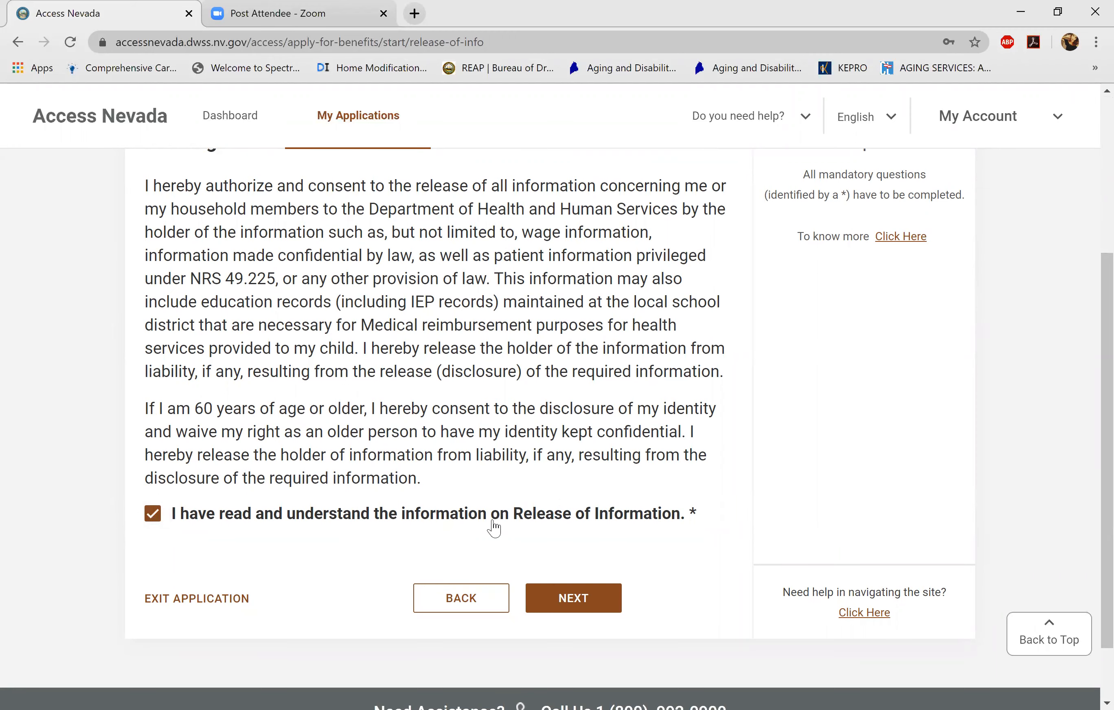
click(588, 603)
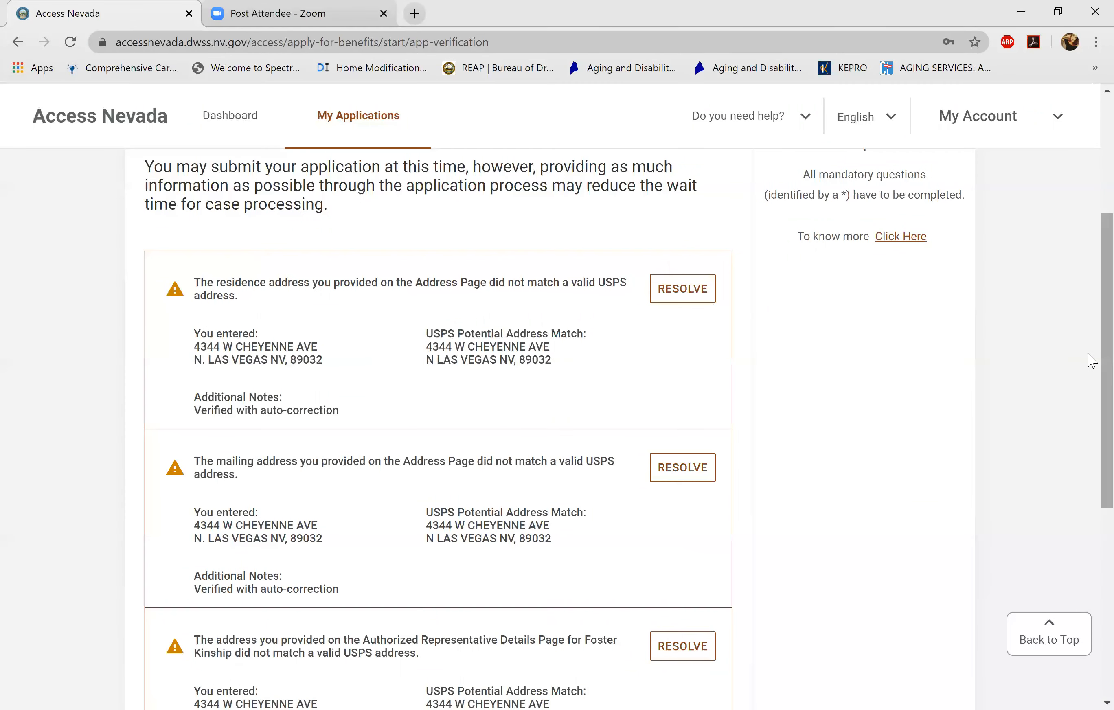
- Review the residence, mailing and authorized representative USPS address warnings
mouse_move(1092, 363)
mouse_down()
mouse_move(1086, 559)
mouse_move(1091, 314)
mouse_move(1085, 360)
mouse_up()
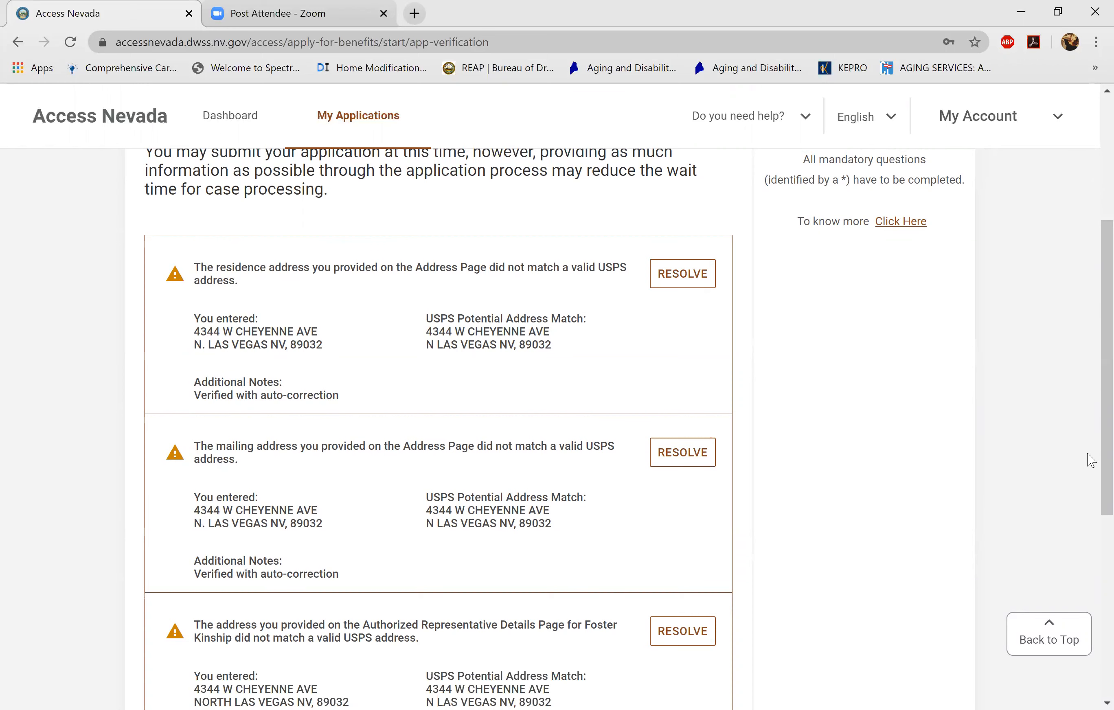
drag(1102, 462, 1102, 569)
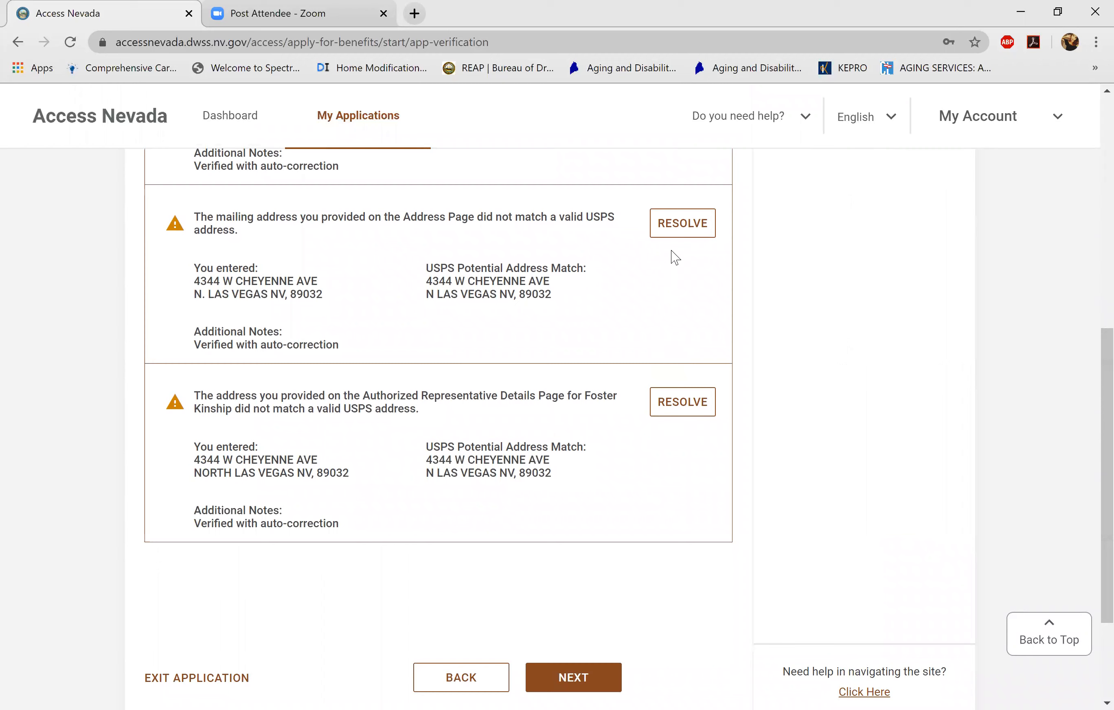
drag(1089, 377, 1089, 166)
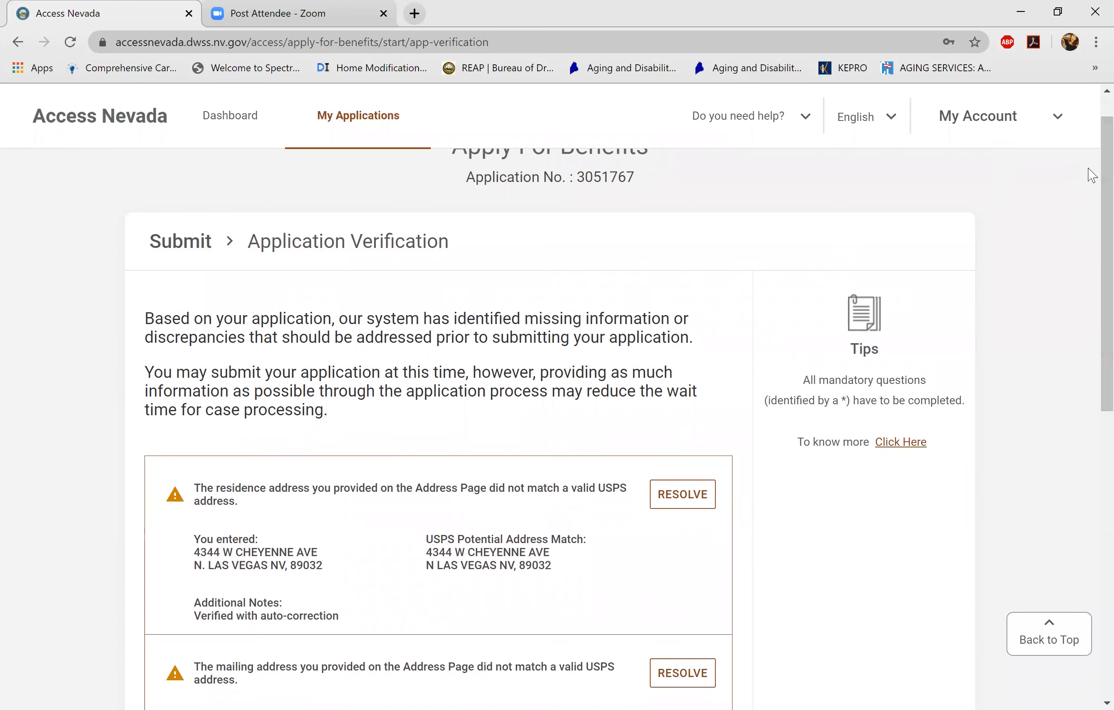
drag(1090, 172, 1088, 437)
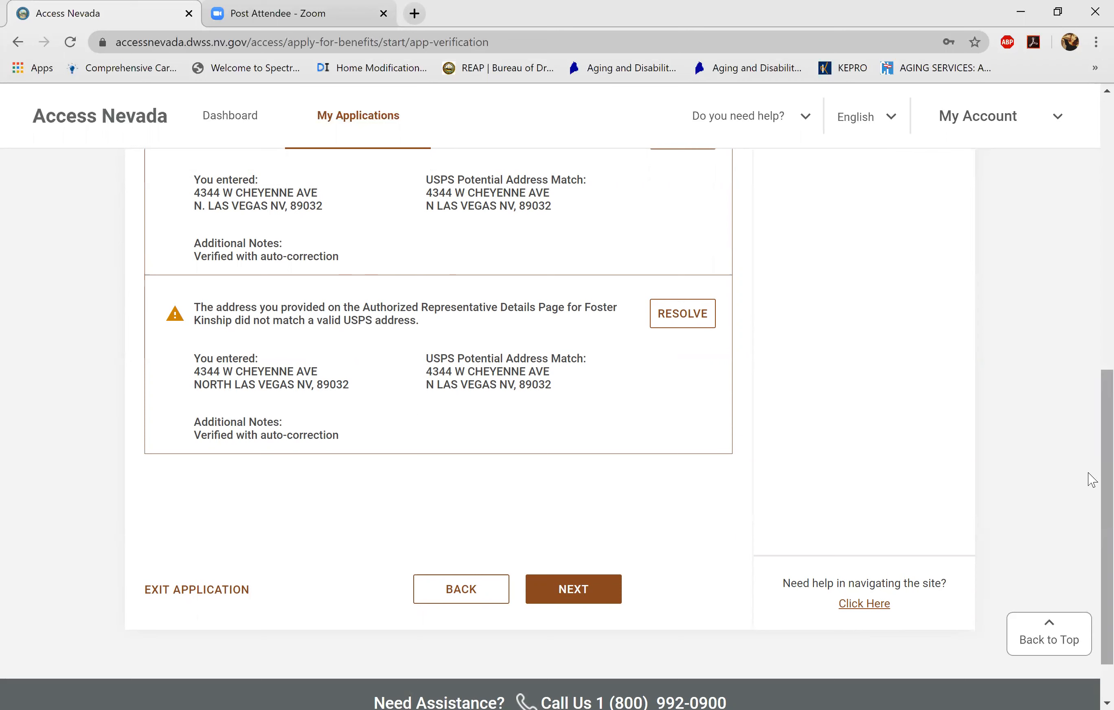
drag(1092, 478, 1092, 161)
scroll(1092, 241, up, 1)
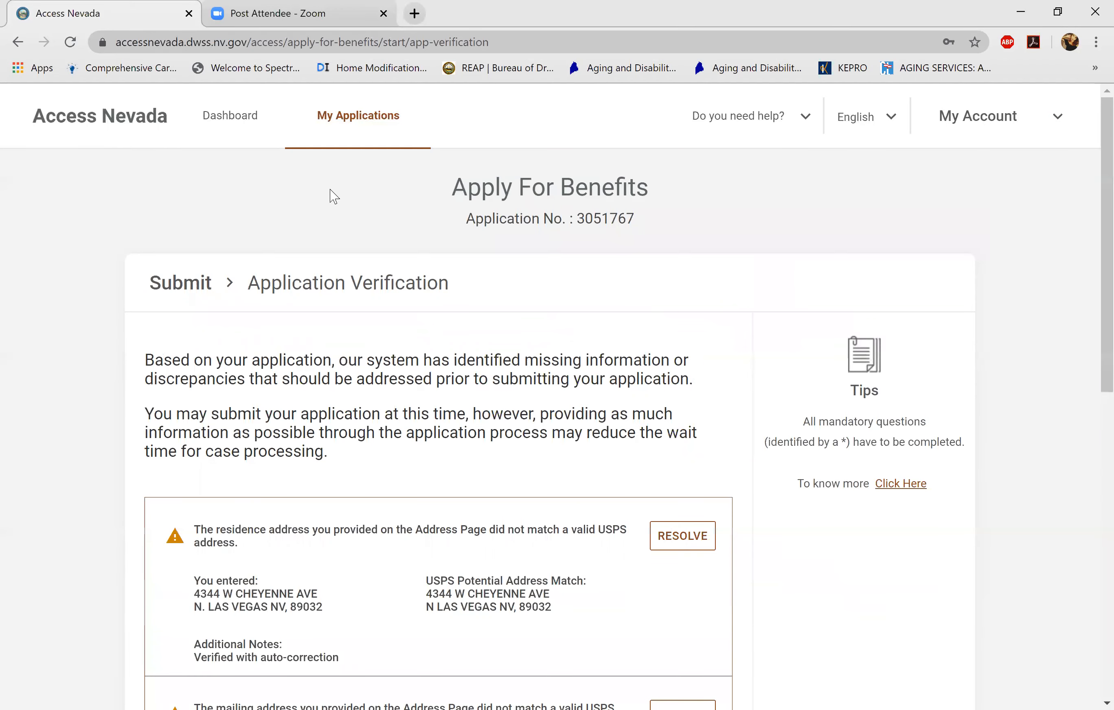
- Exit to My Applications and review the incomplete Cash application
click(335, 122)
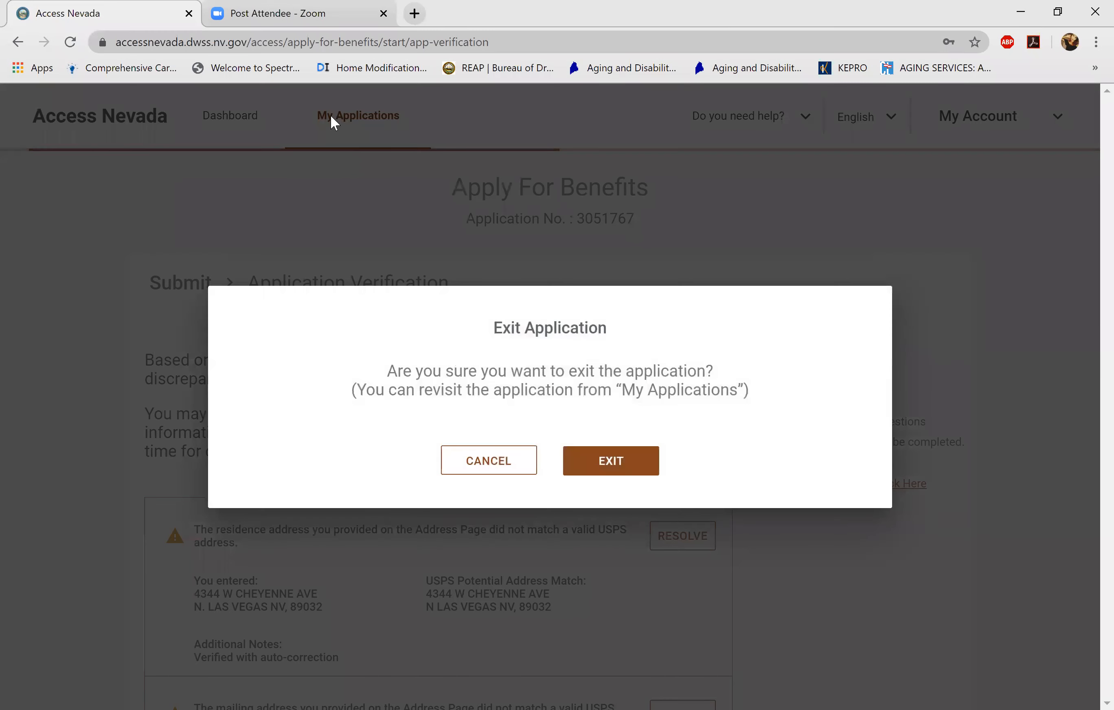
click(613, 462)
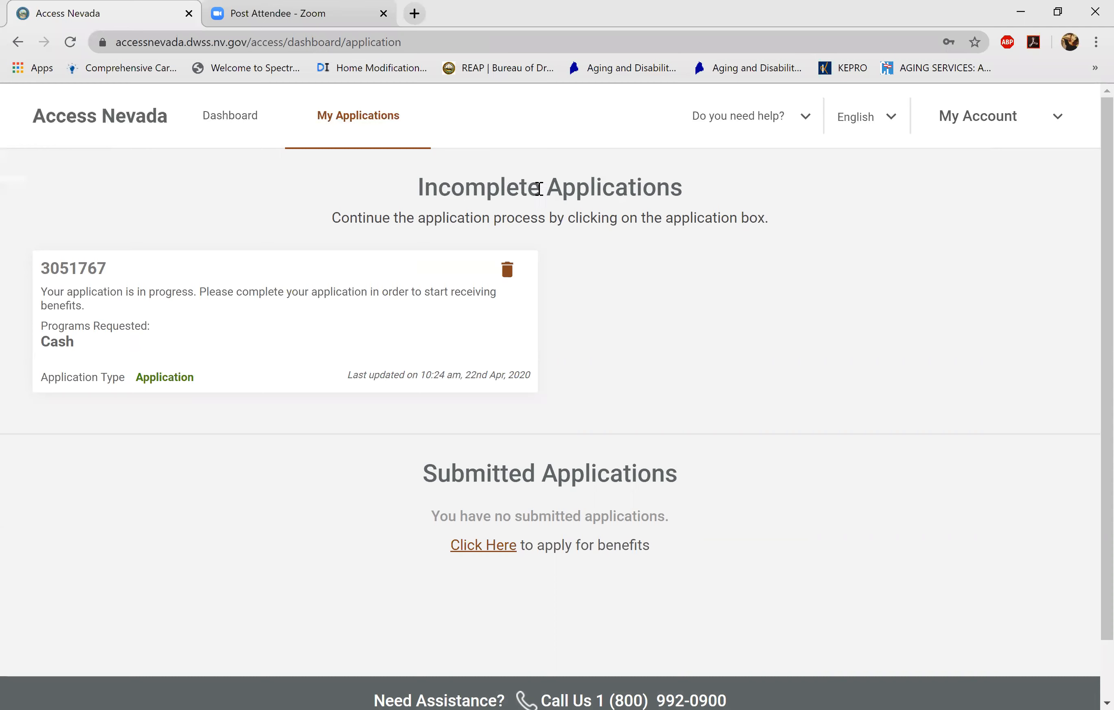
click(132, 336)
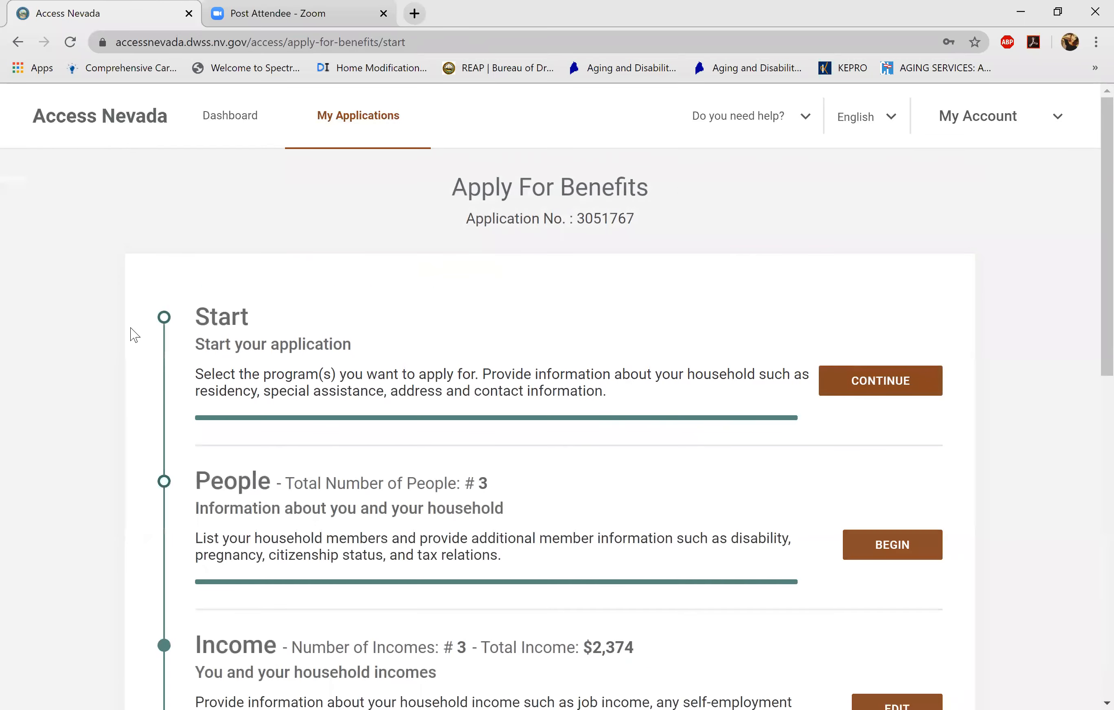
scroll(1089, 285, down, 4)
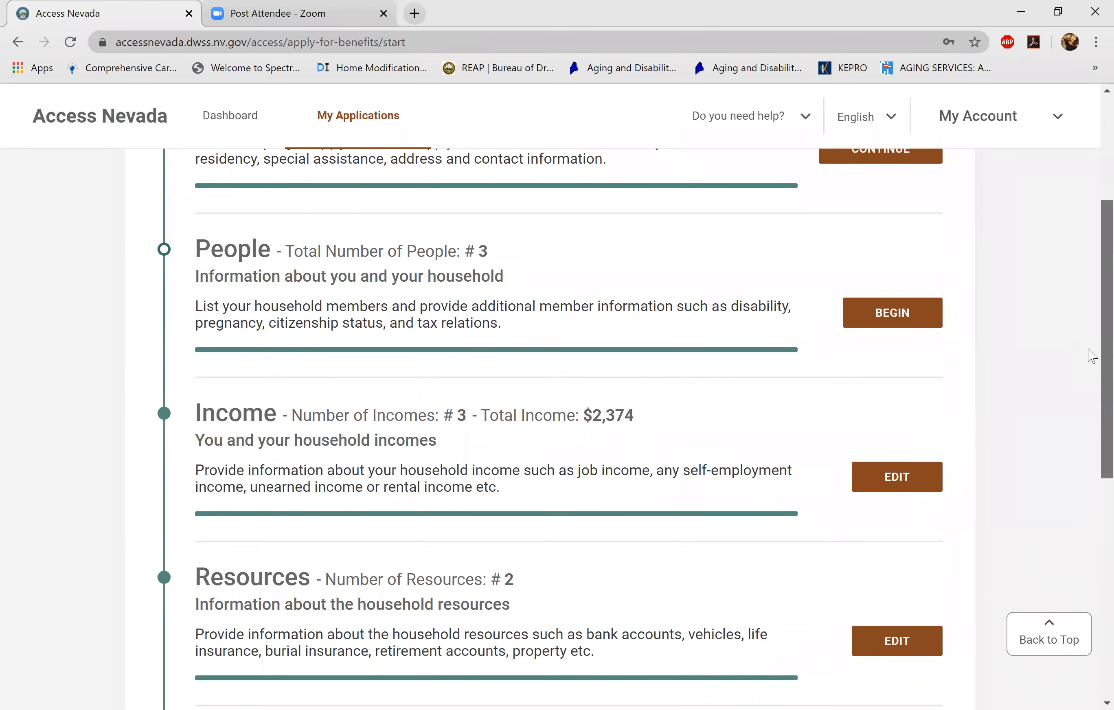
scroll(1091, 357, down, 8)
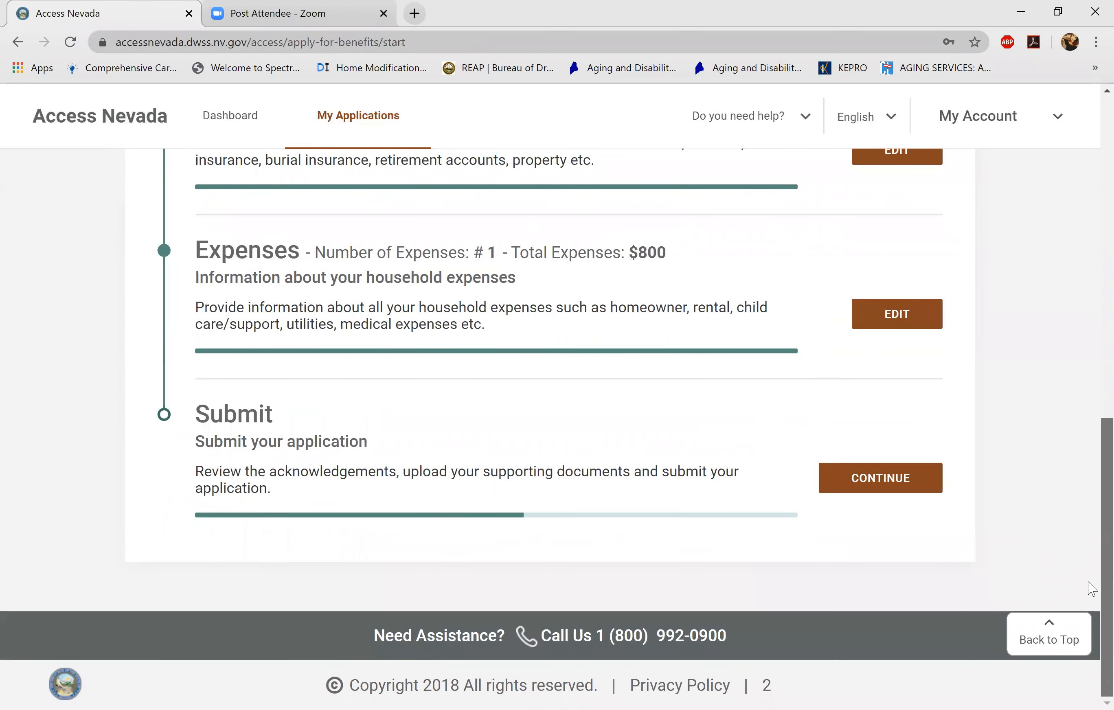
scroll(1088, 355, up, 12)
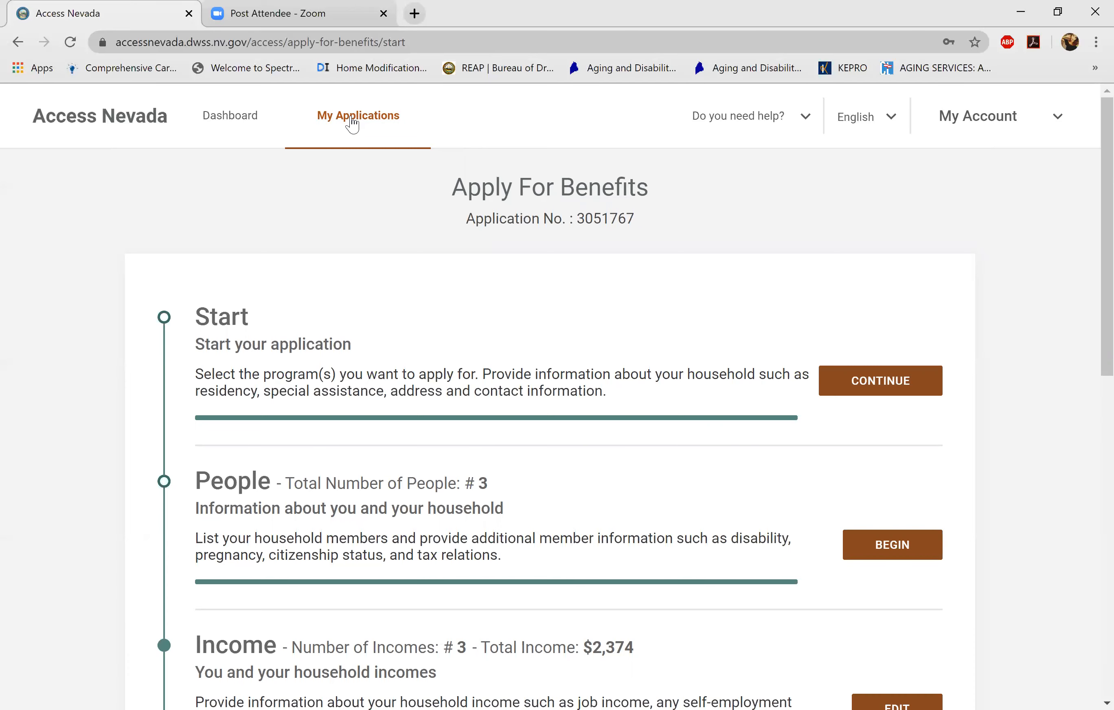
- Exit to the Dashboard and view My Benefits with Food, Cash and Medical Assistance
click(221, 116)
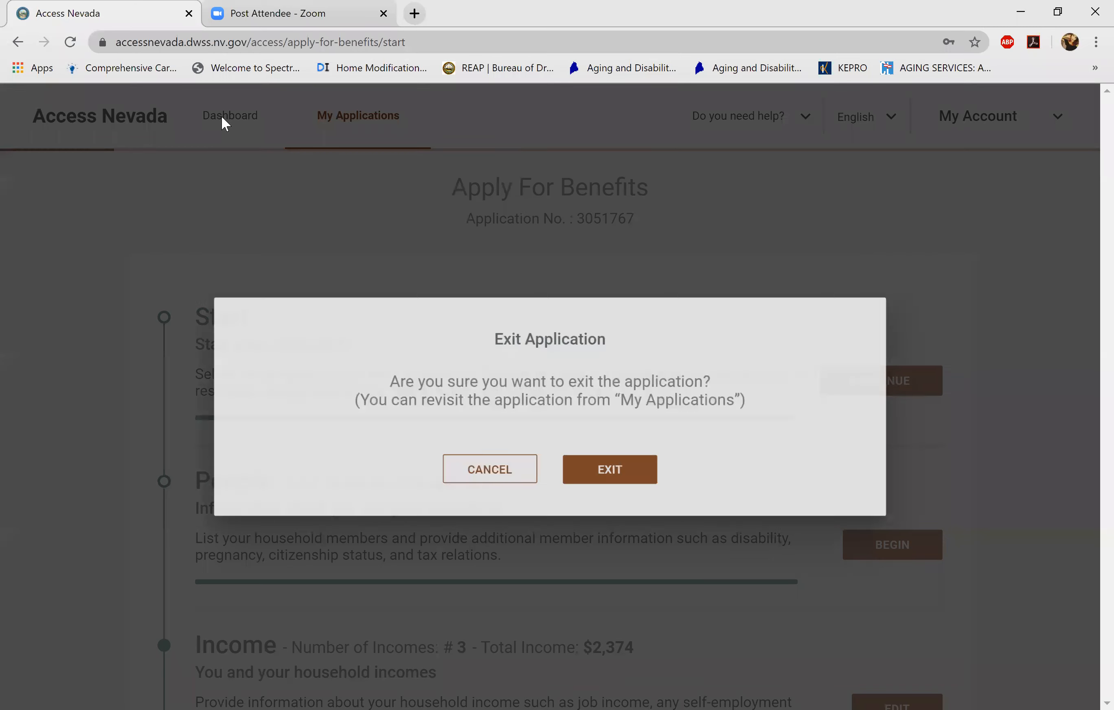
click(616, 468)
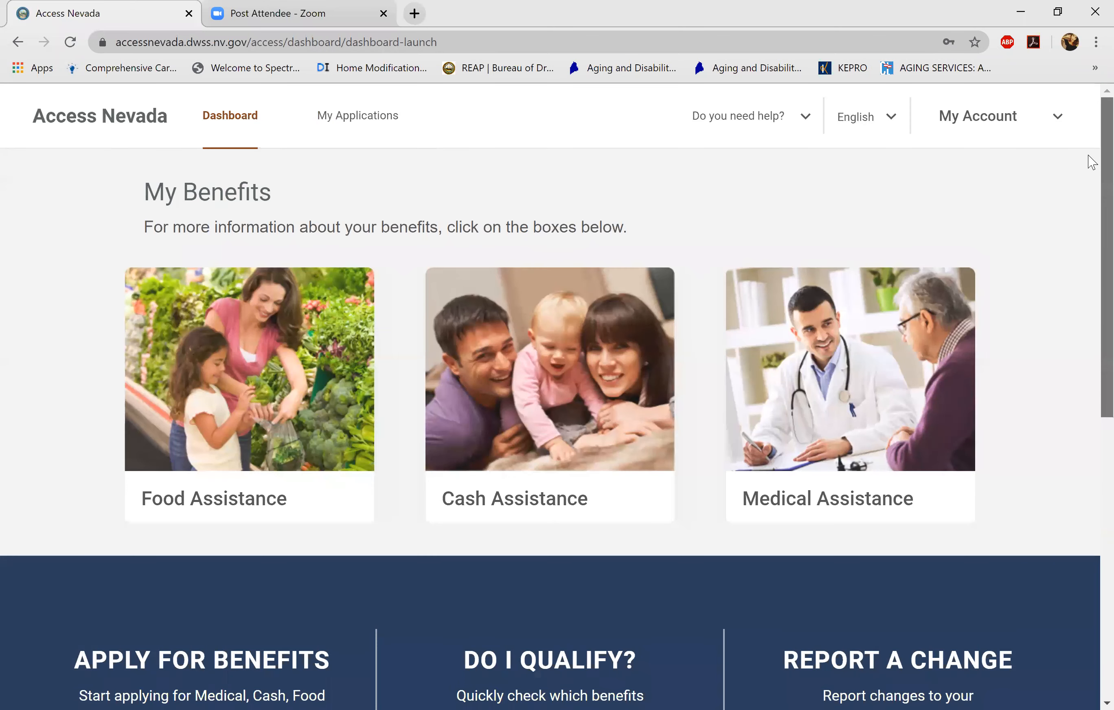
scroll(1089, 197, down, 5)
scroll(1089, 211, up, 5)
scroll(1088, 267, down, 5)
scroll(1086, 260, up, 5)
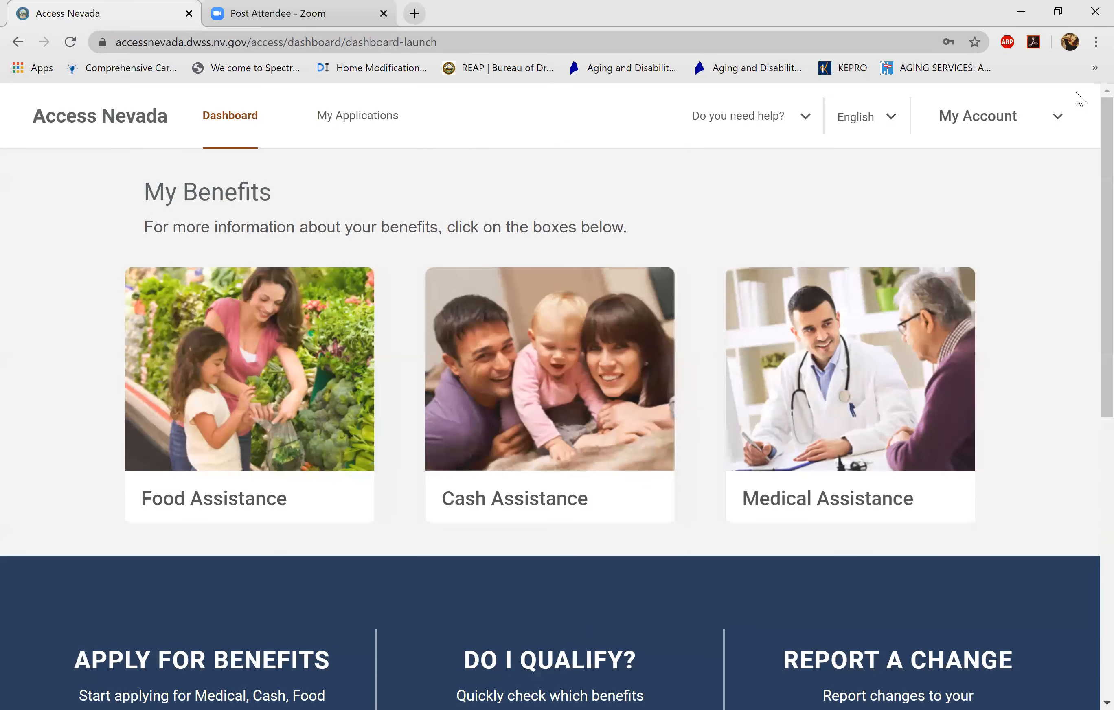